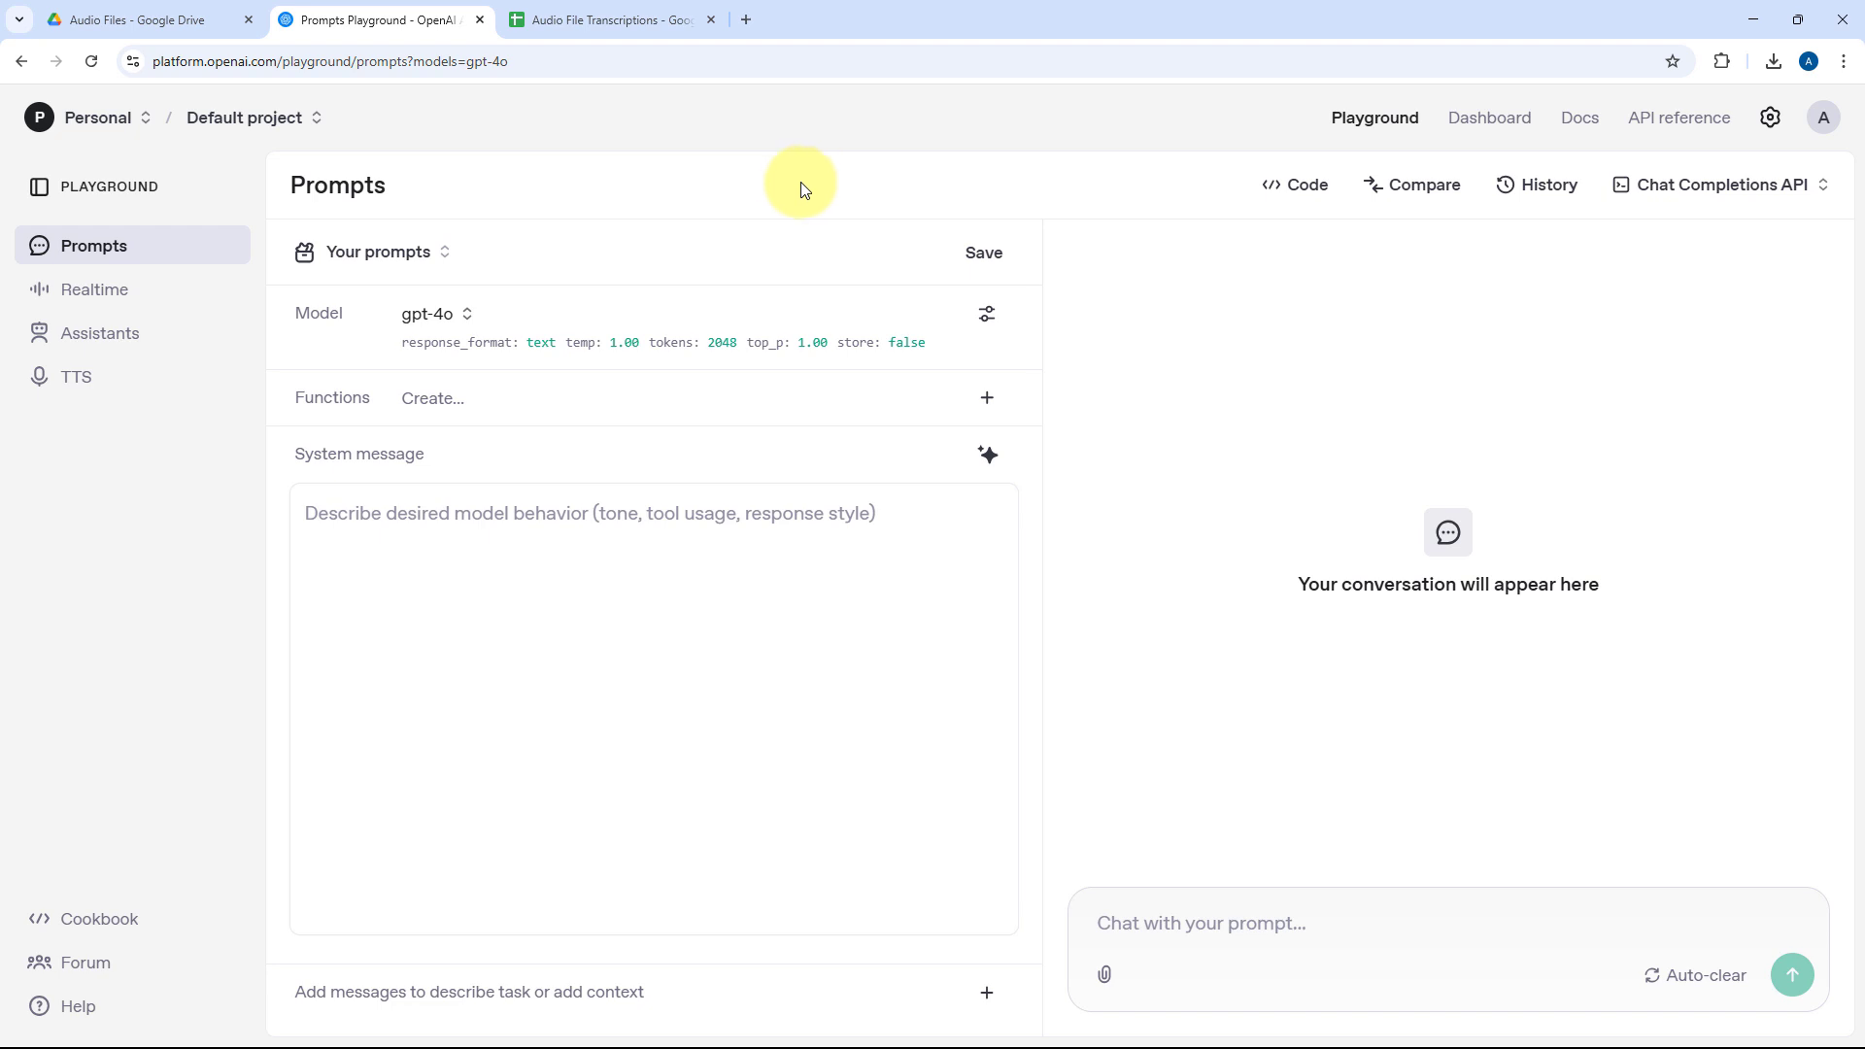
Review the Audio Files folder in Google Drive and the File Name, File Link, Transcription and Summary columns of the Audio File Transcriptions spreadsheet
left_click(203, 12)
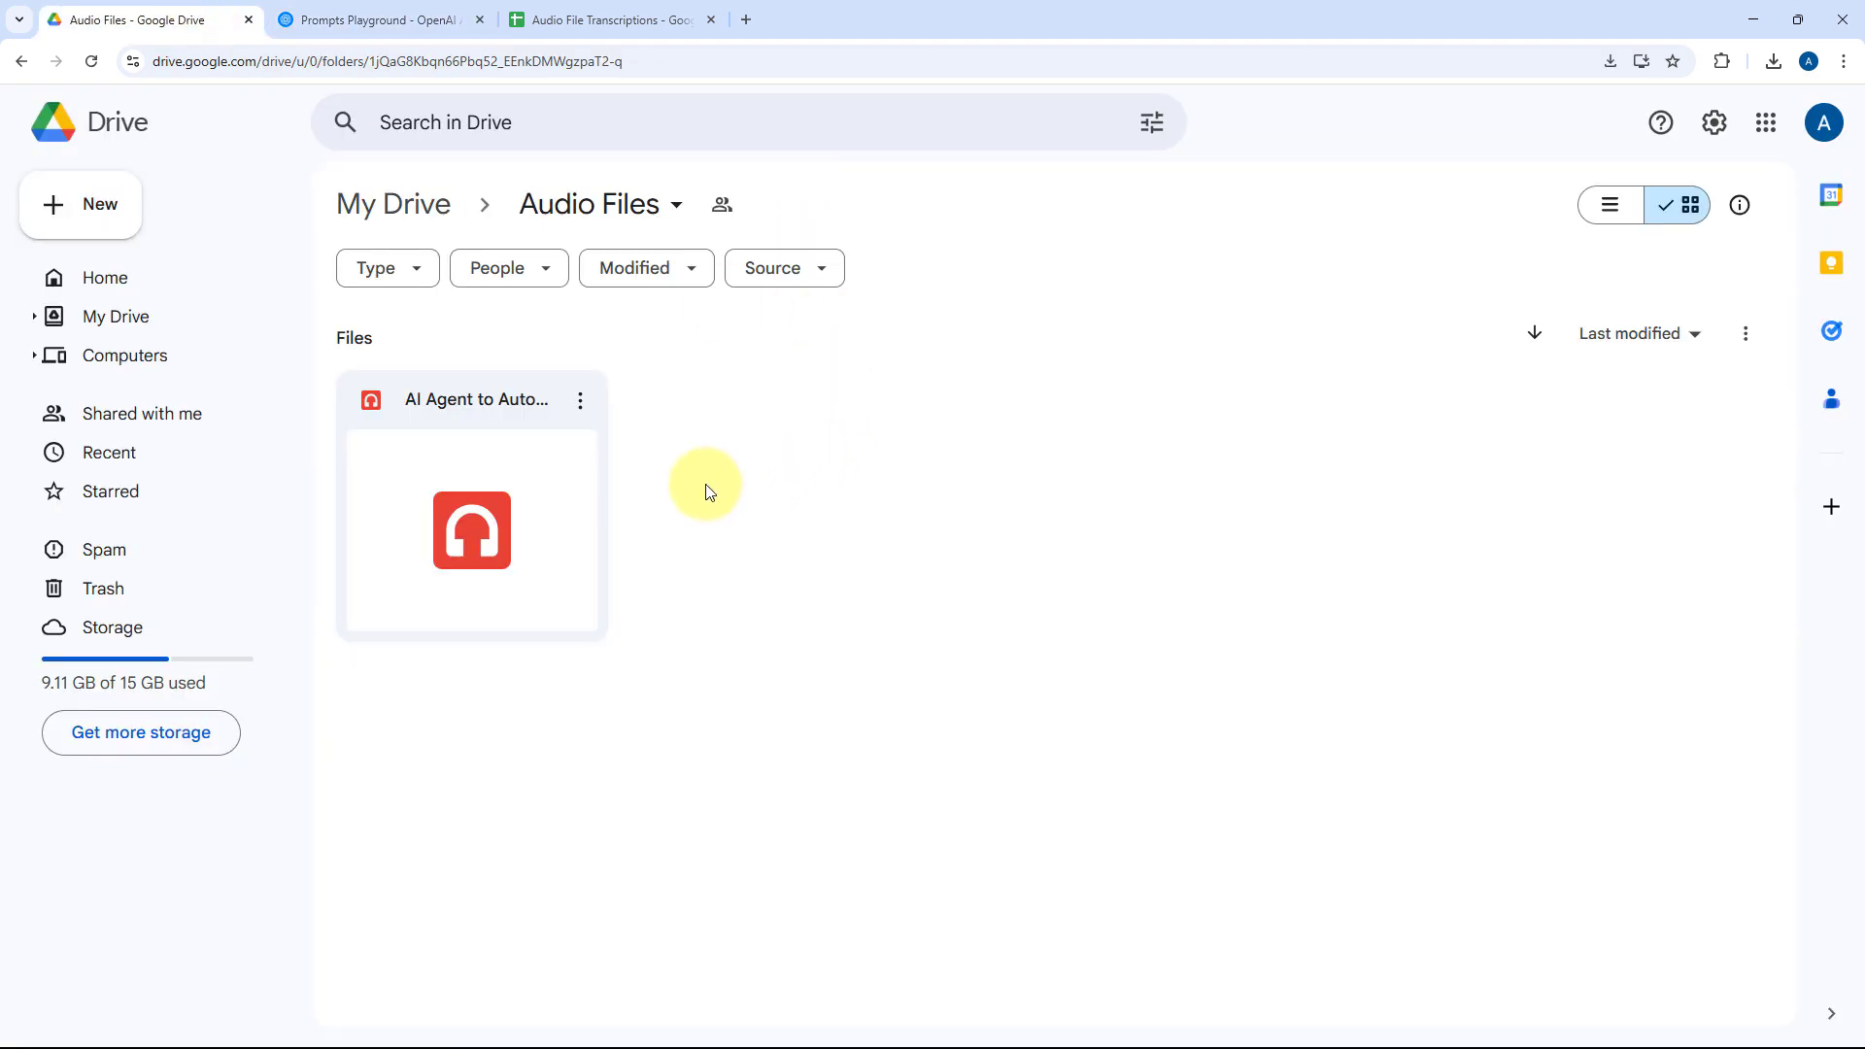
left_click(679, 17)
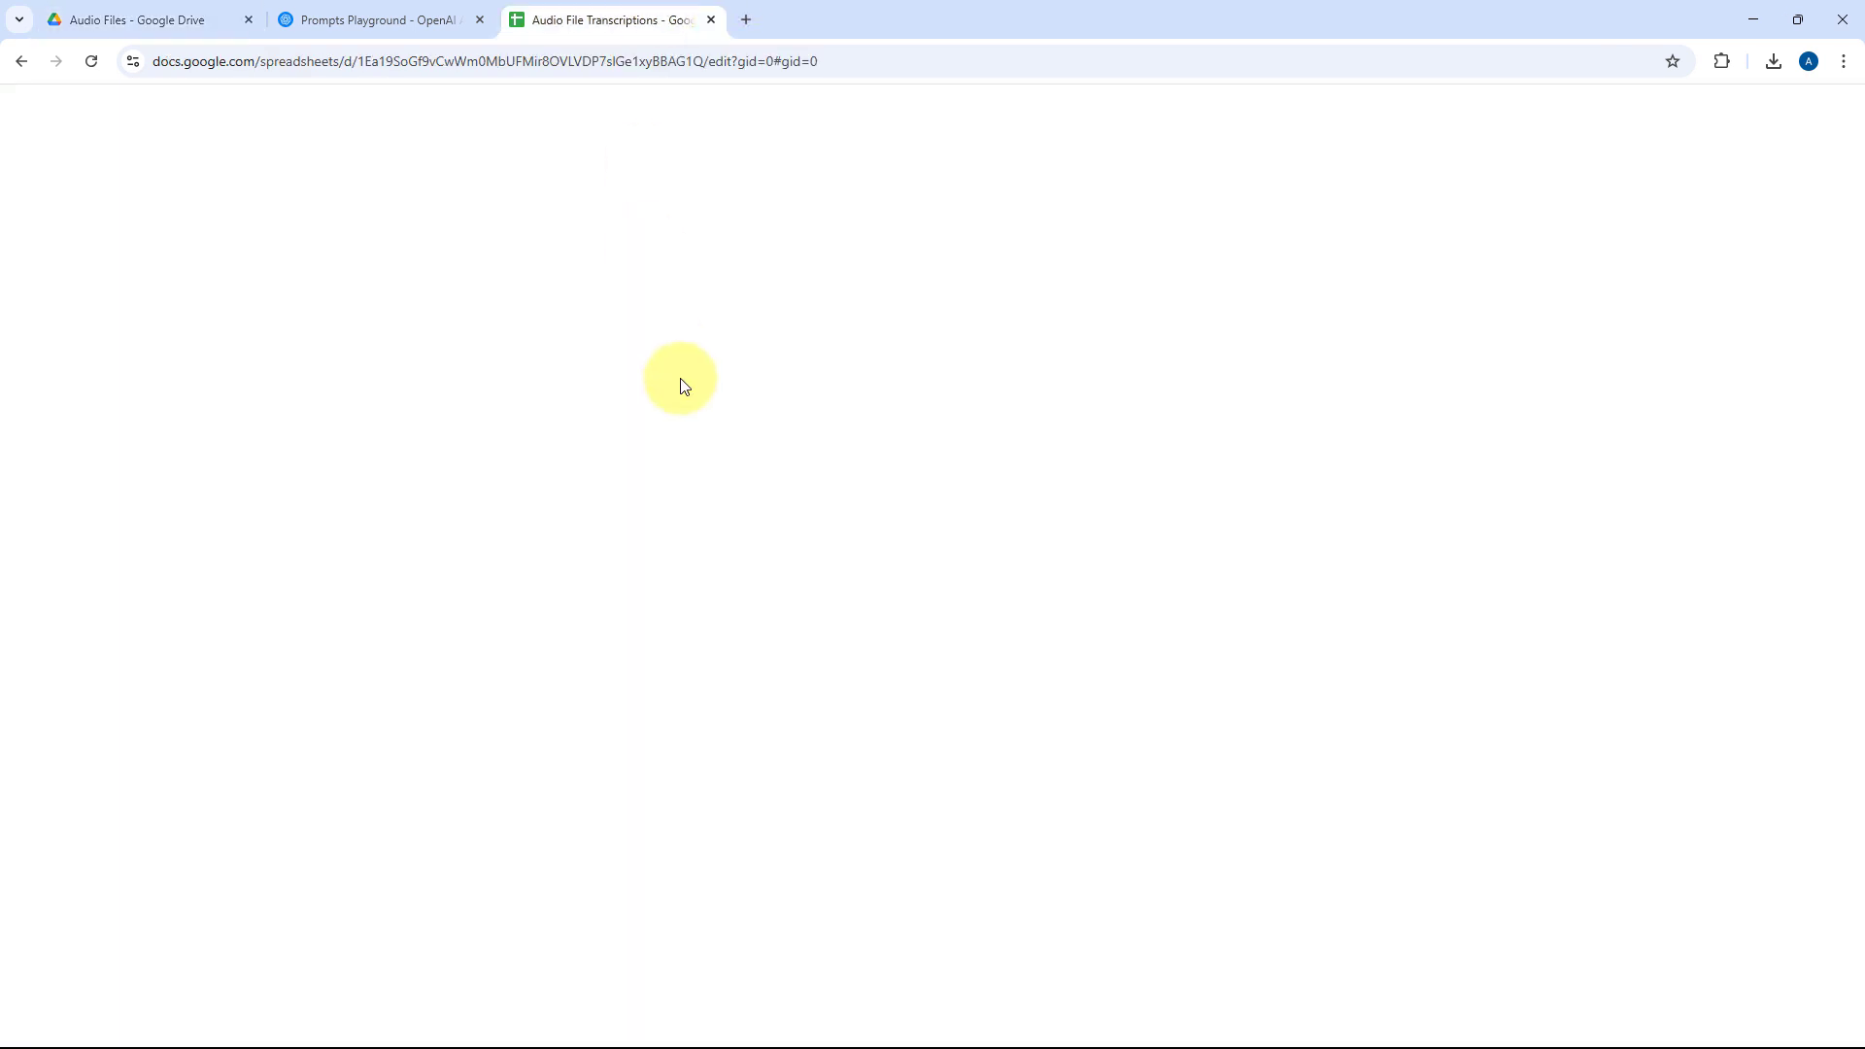
left_click(220, 446)
left_click(549, 439)
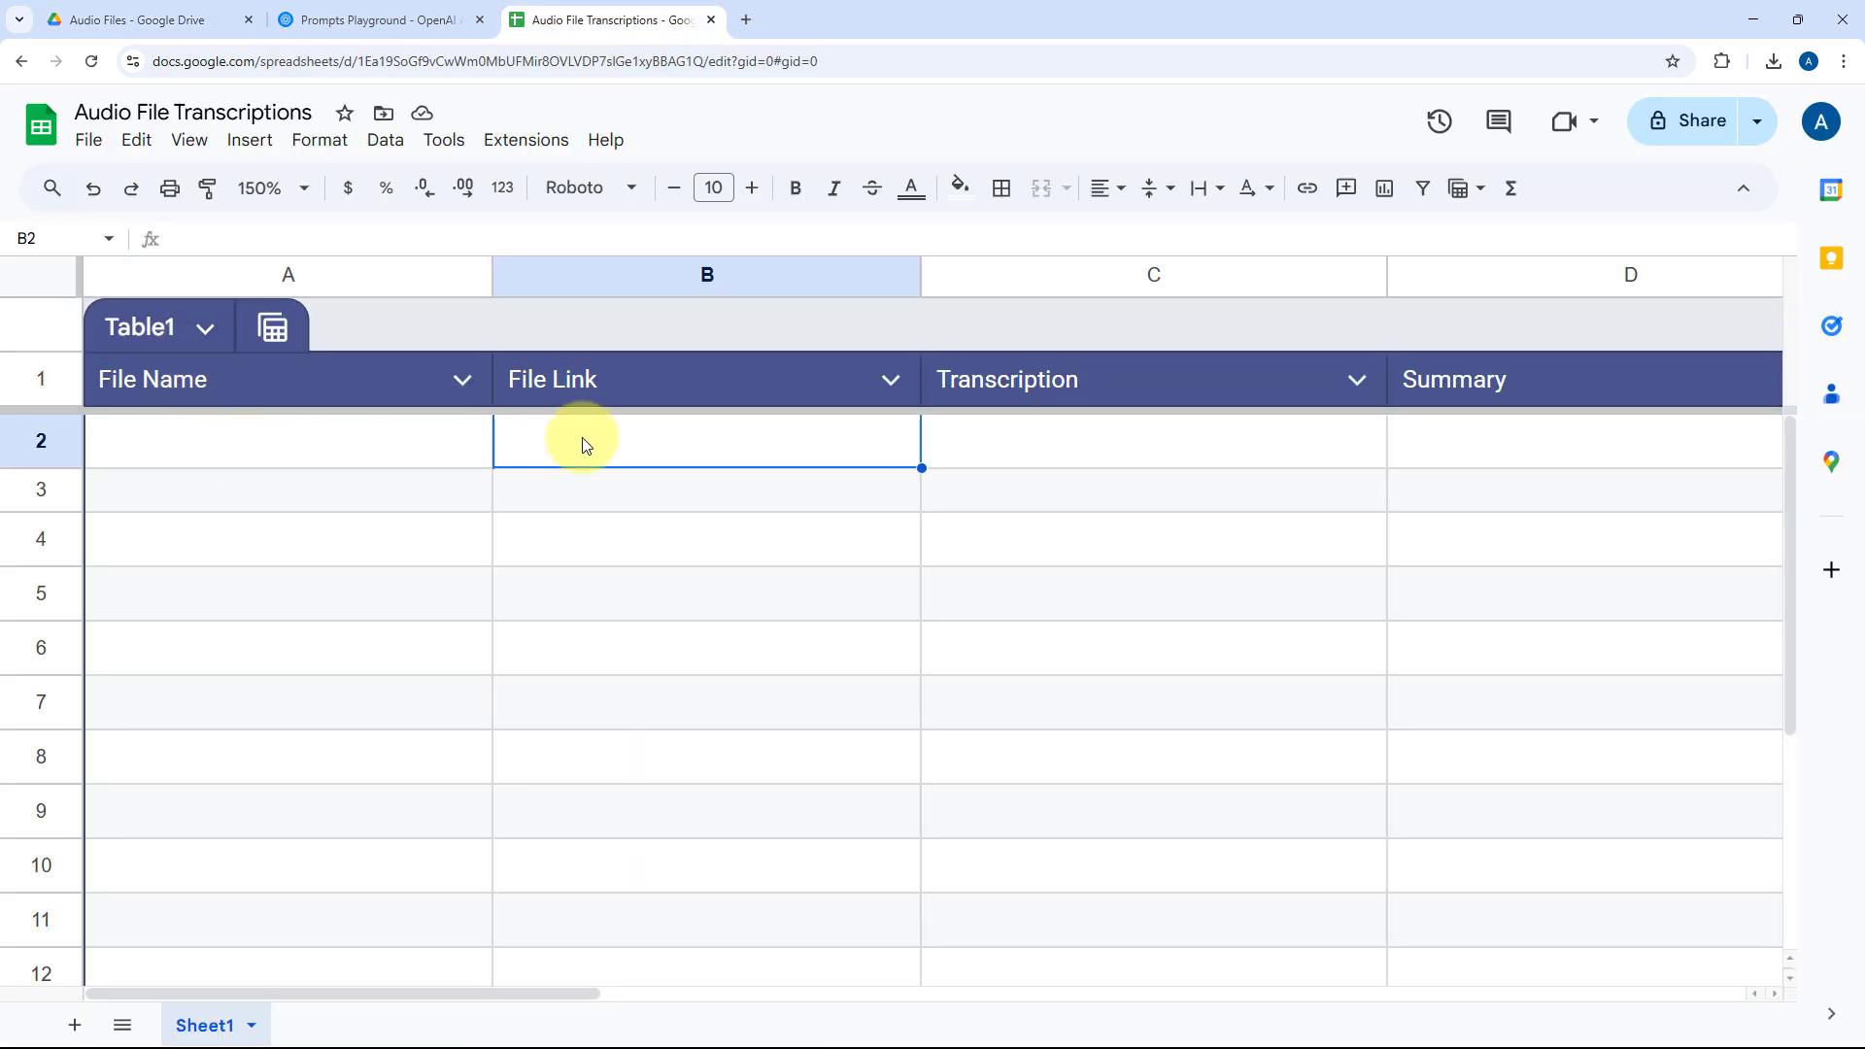
left_click(1006, 464)
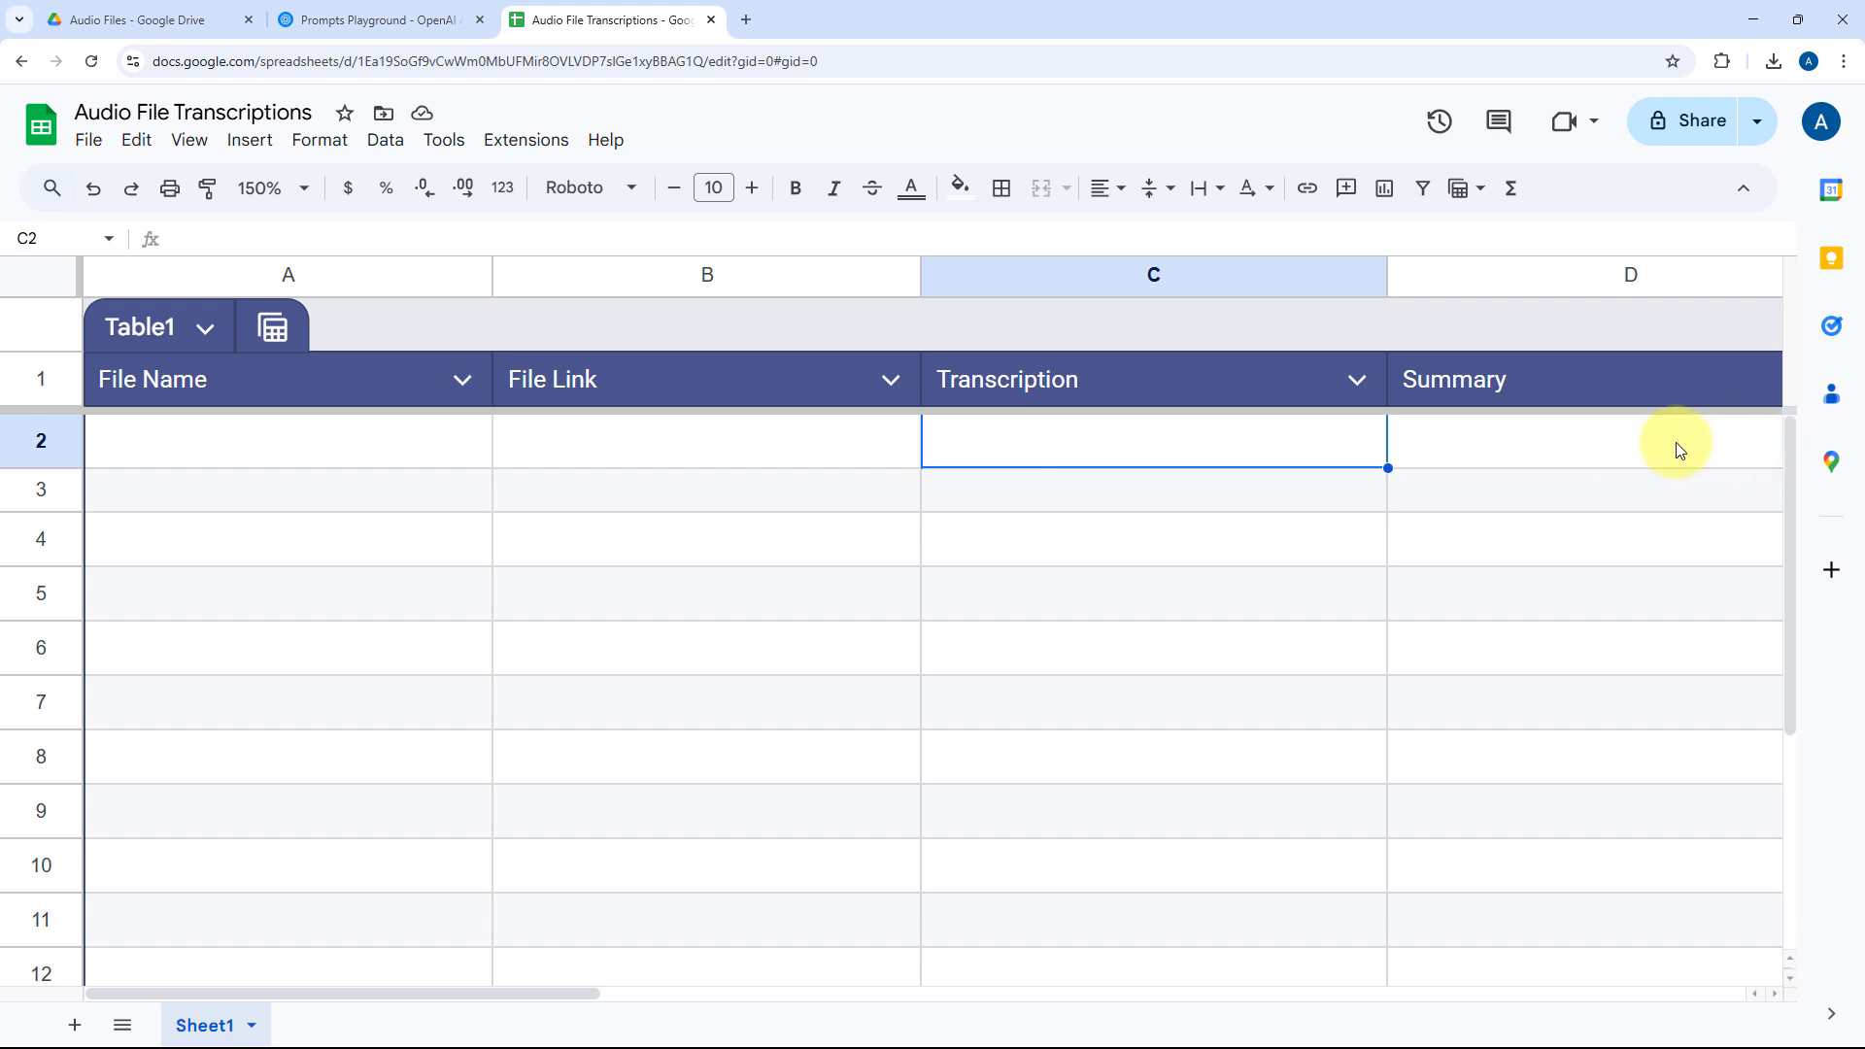
left_click(1605, 459)
Narrow the File Link and Transcription columns so that all four table columns fit in view
left_click_drag(1386, 283, 1254, 275)
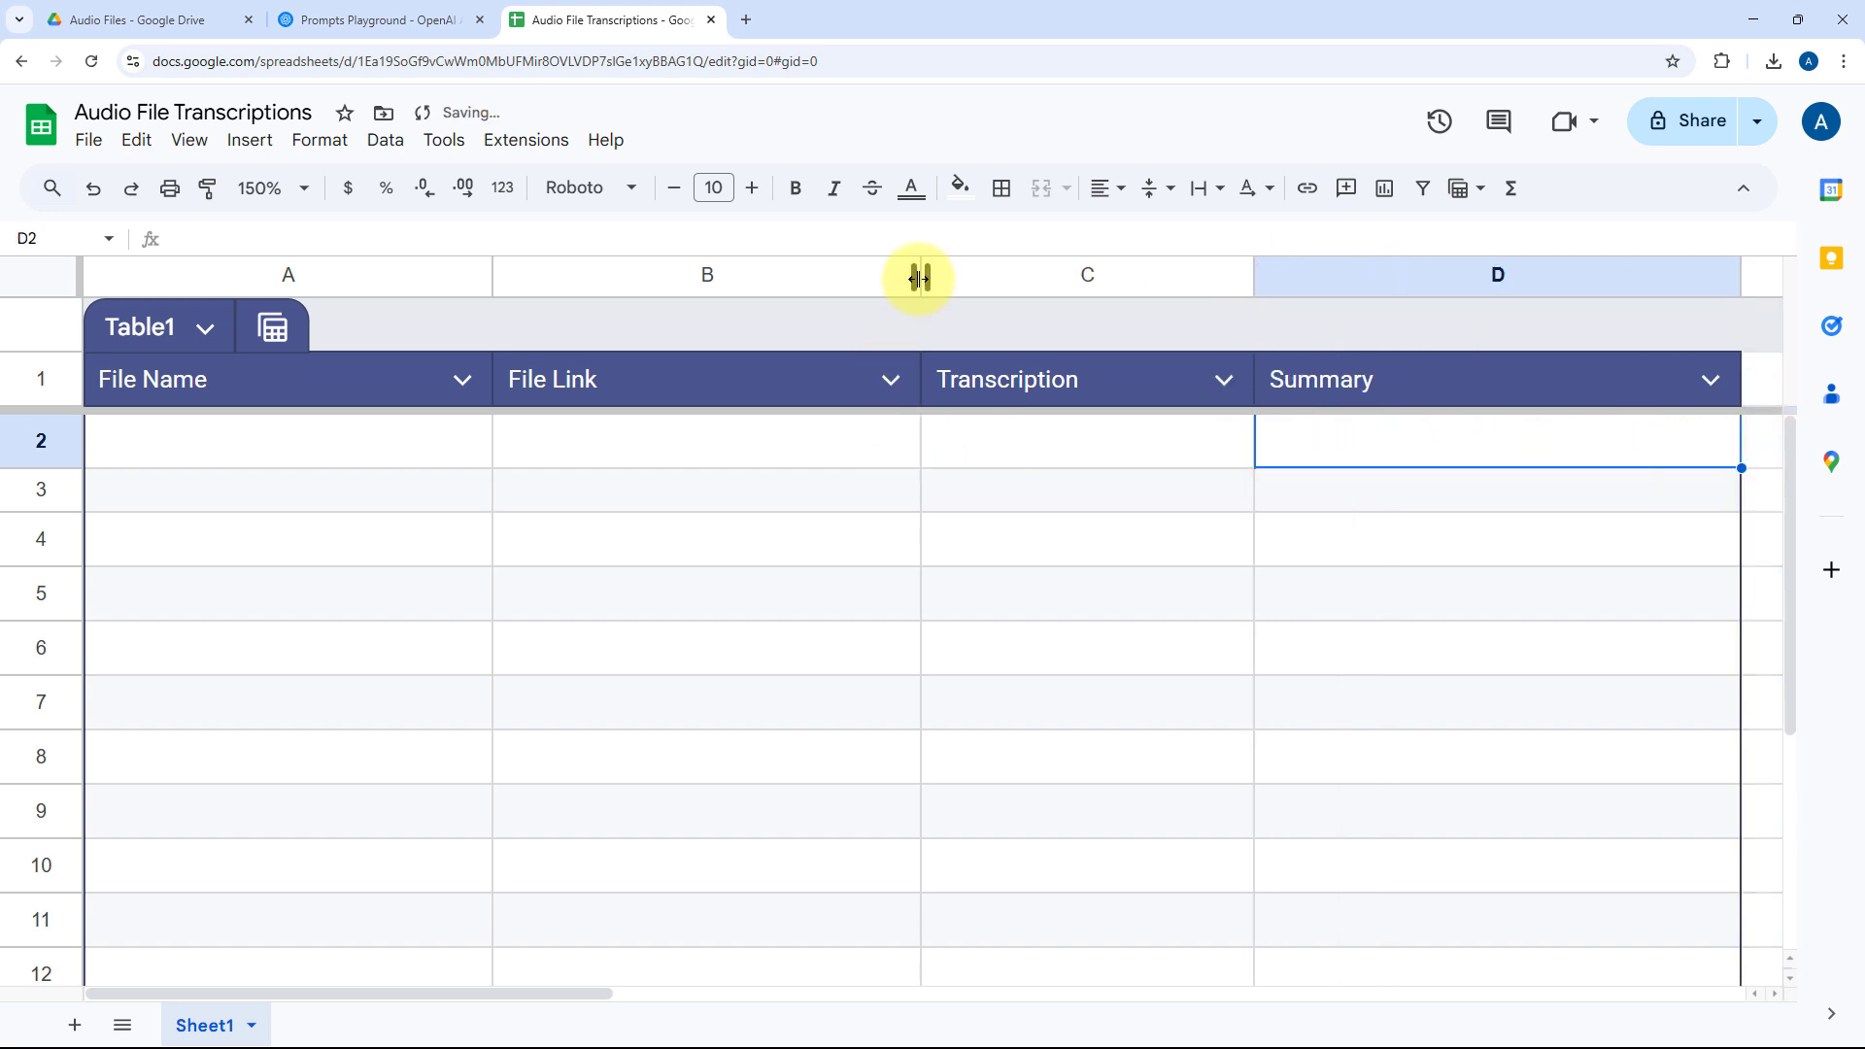
left_click_drag(918, 278, 825, 279)
left_click_drag(1156, 279, 1248, 278)
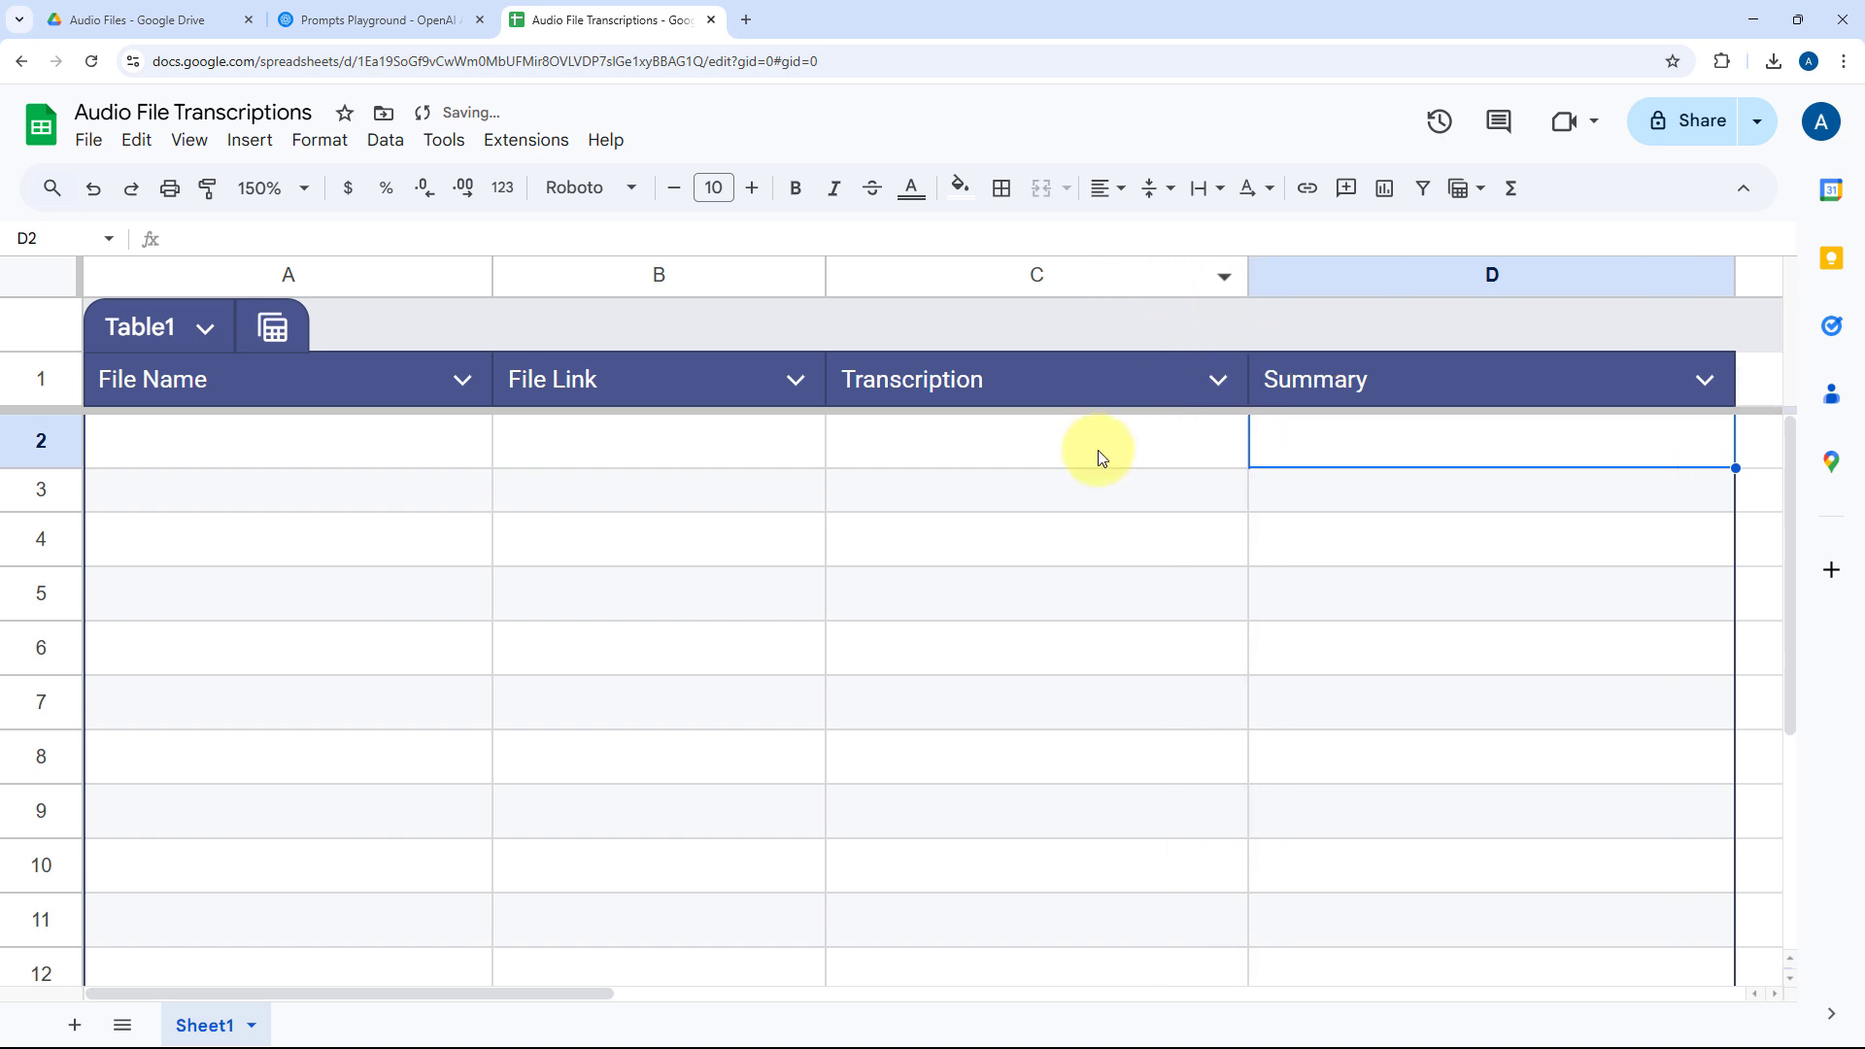
left_click(637, 458)
left_click(307, 462)
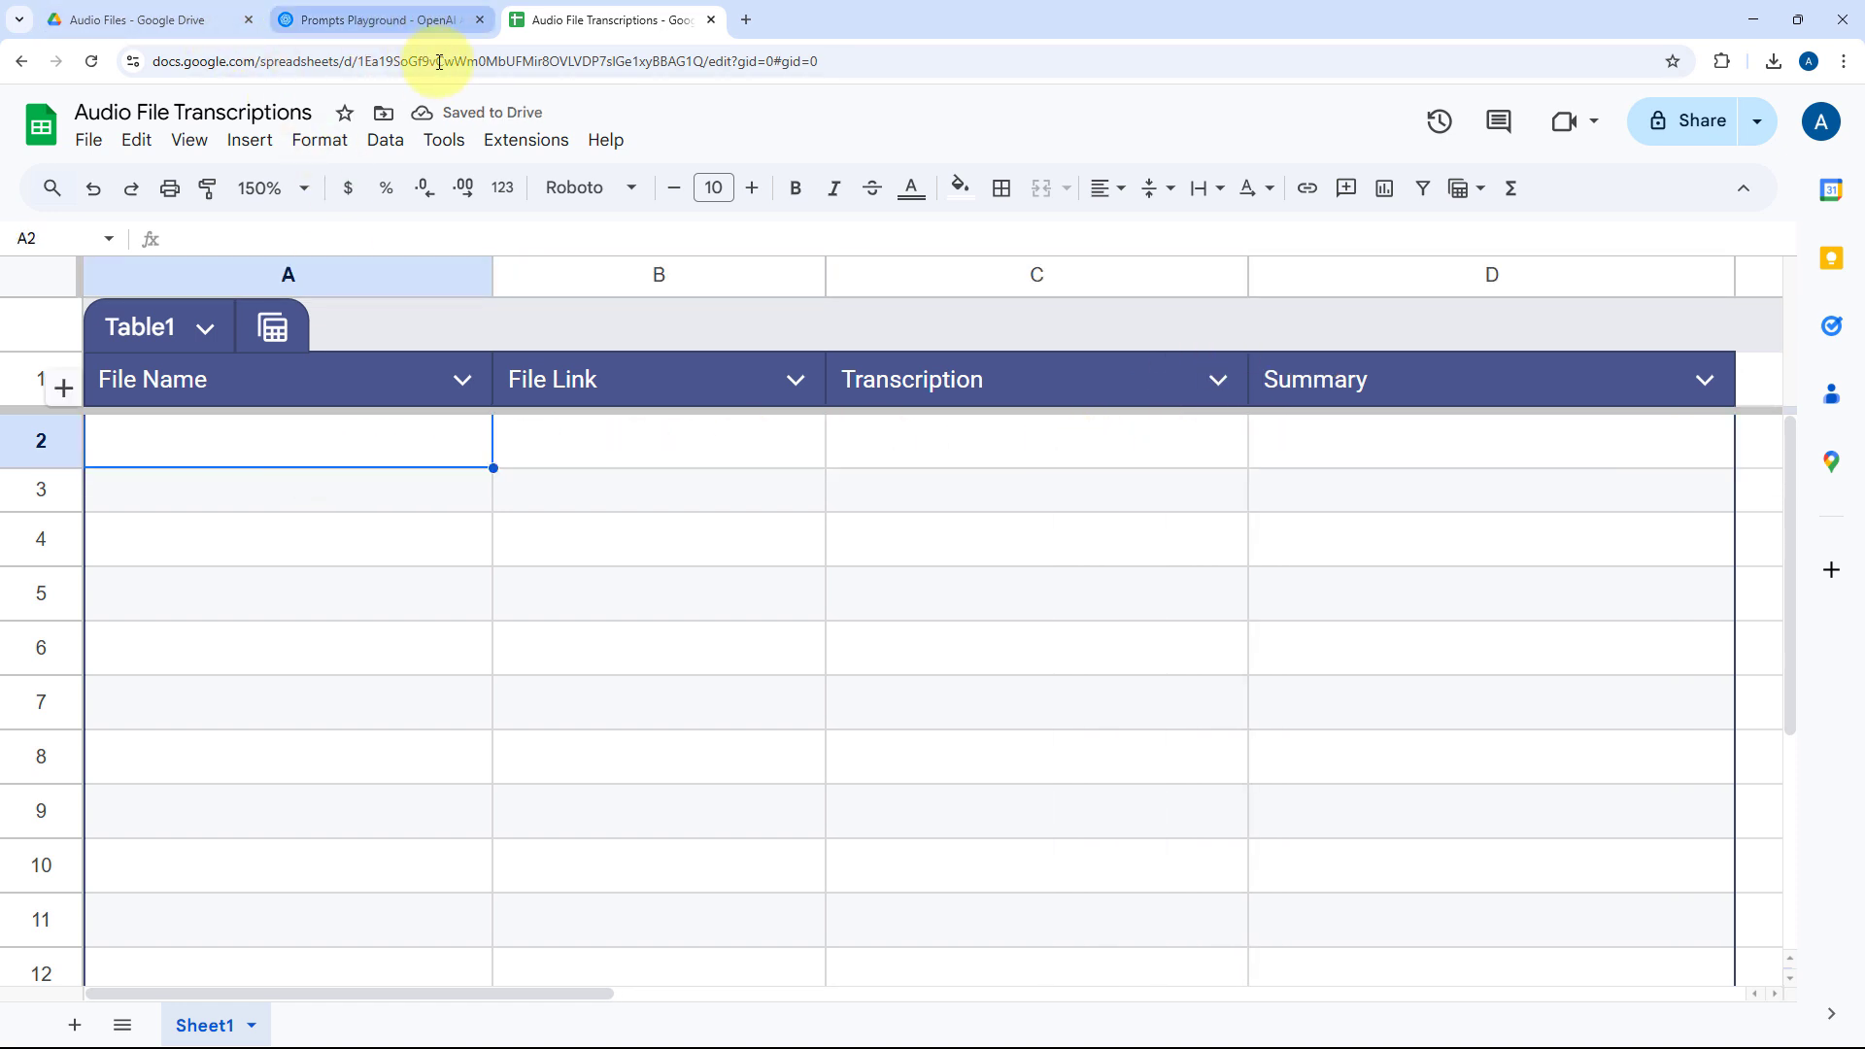
Open pabbly.com/connect in a new browser tab, sign in and access the Pabbly Connect app
left_click(226, 19)
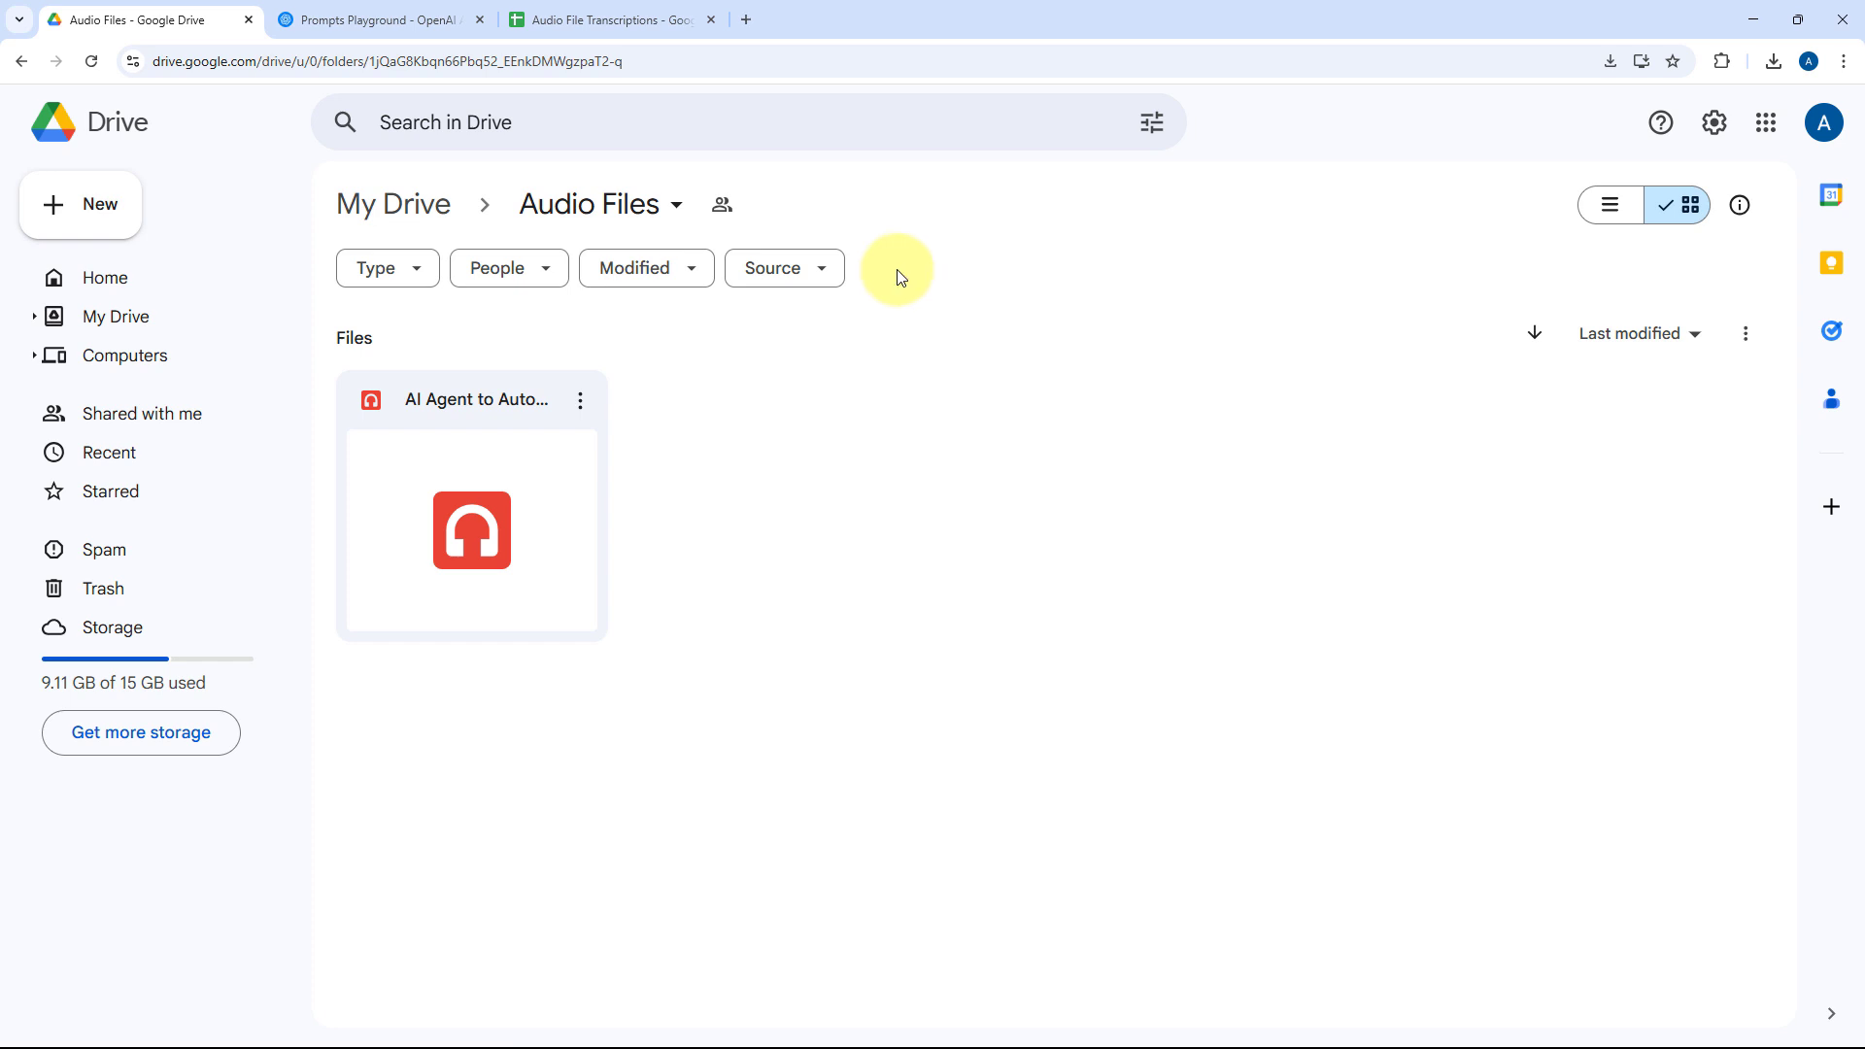
left_click(746, 19)
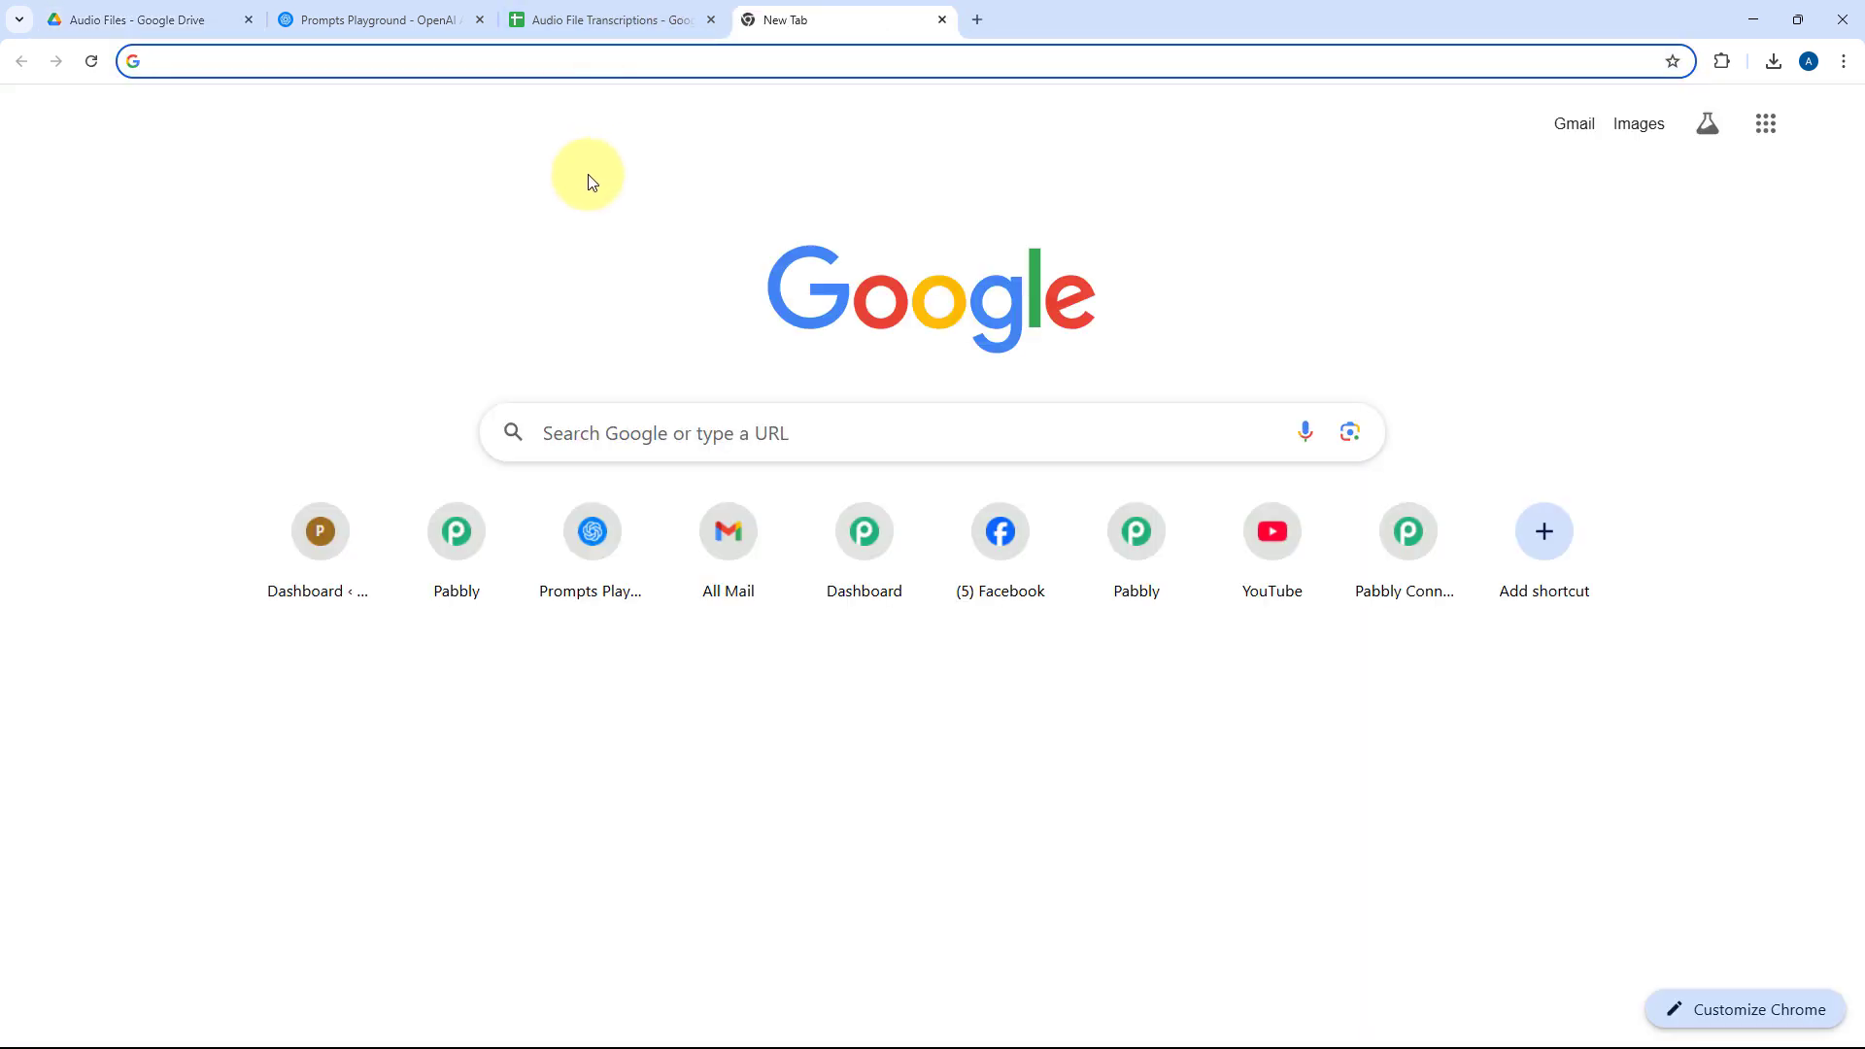
type("pabbly.c")
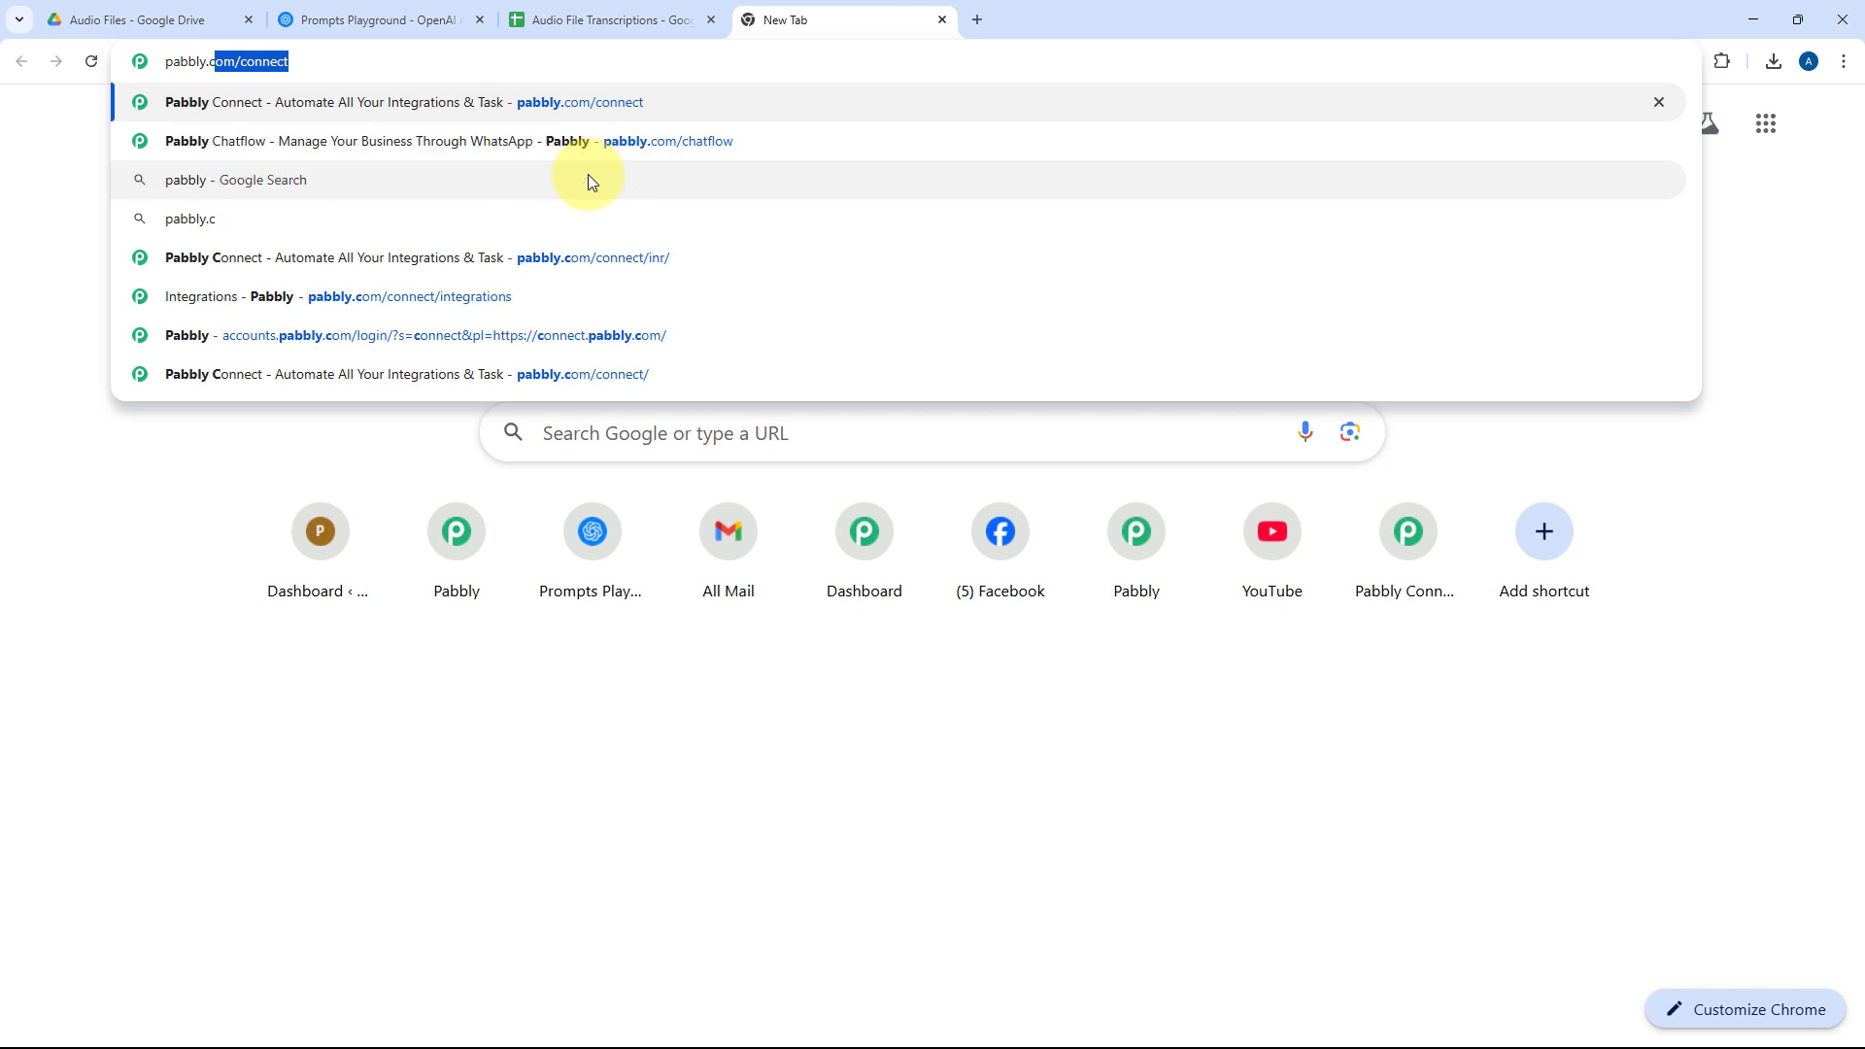
type("om/connect/")
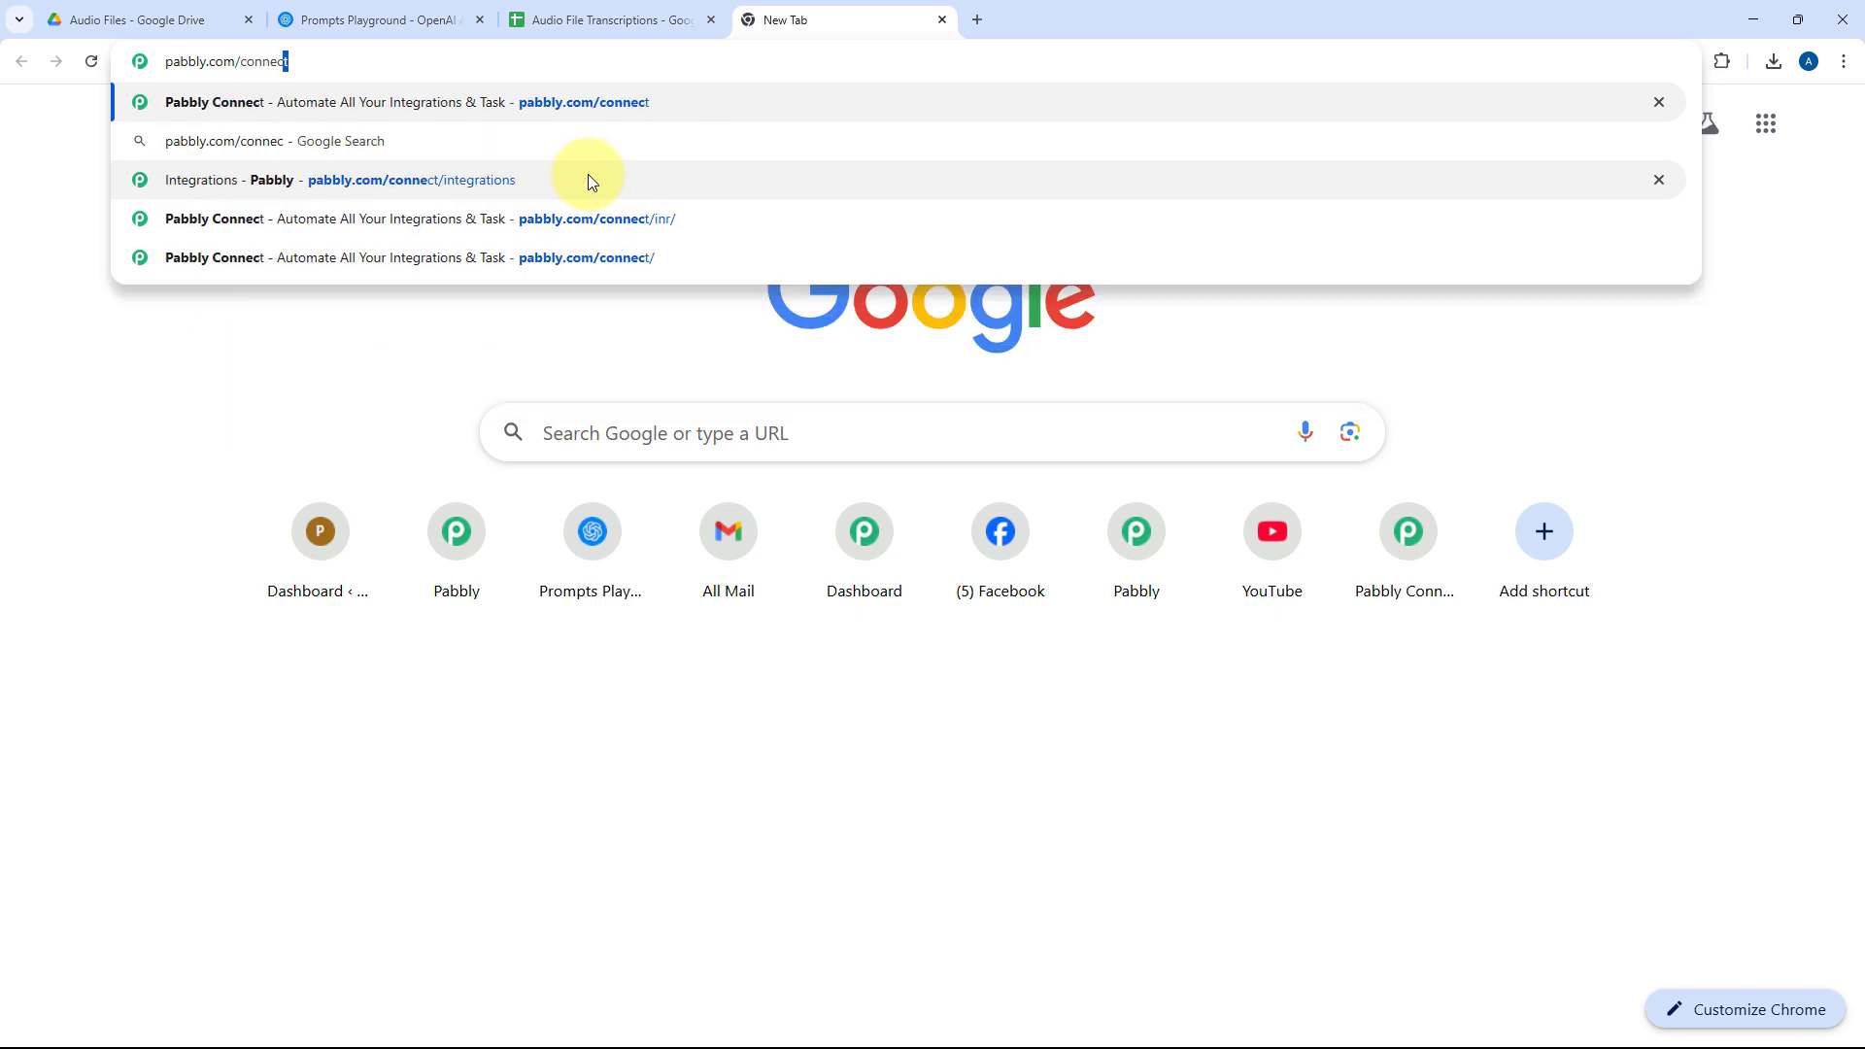
key("Return")
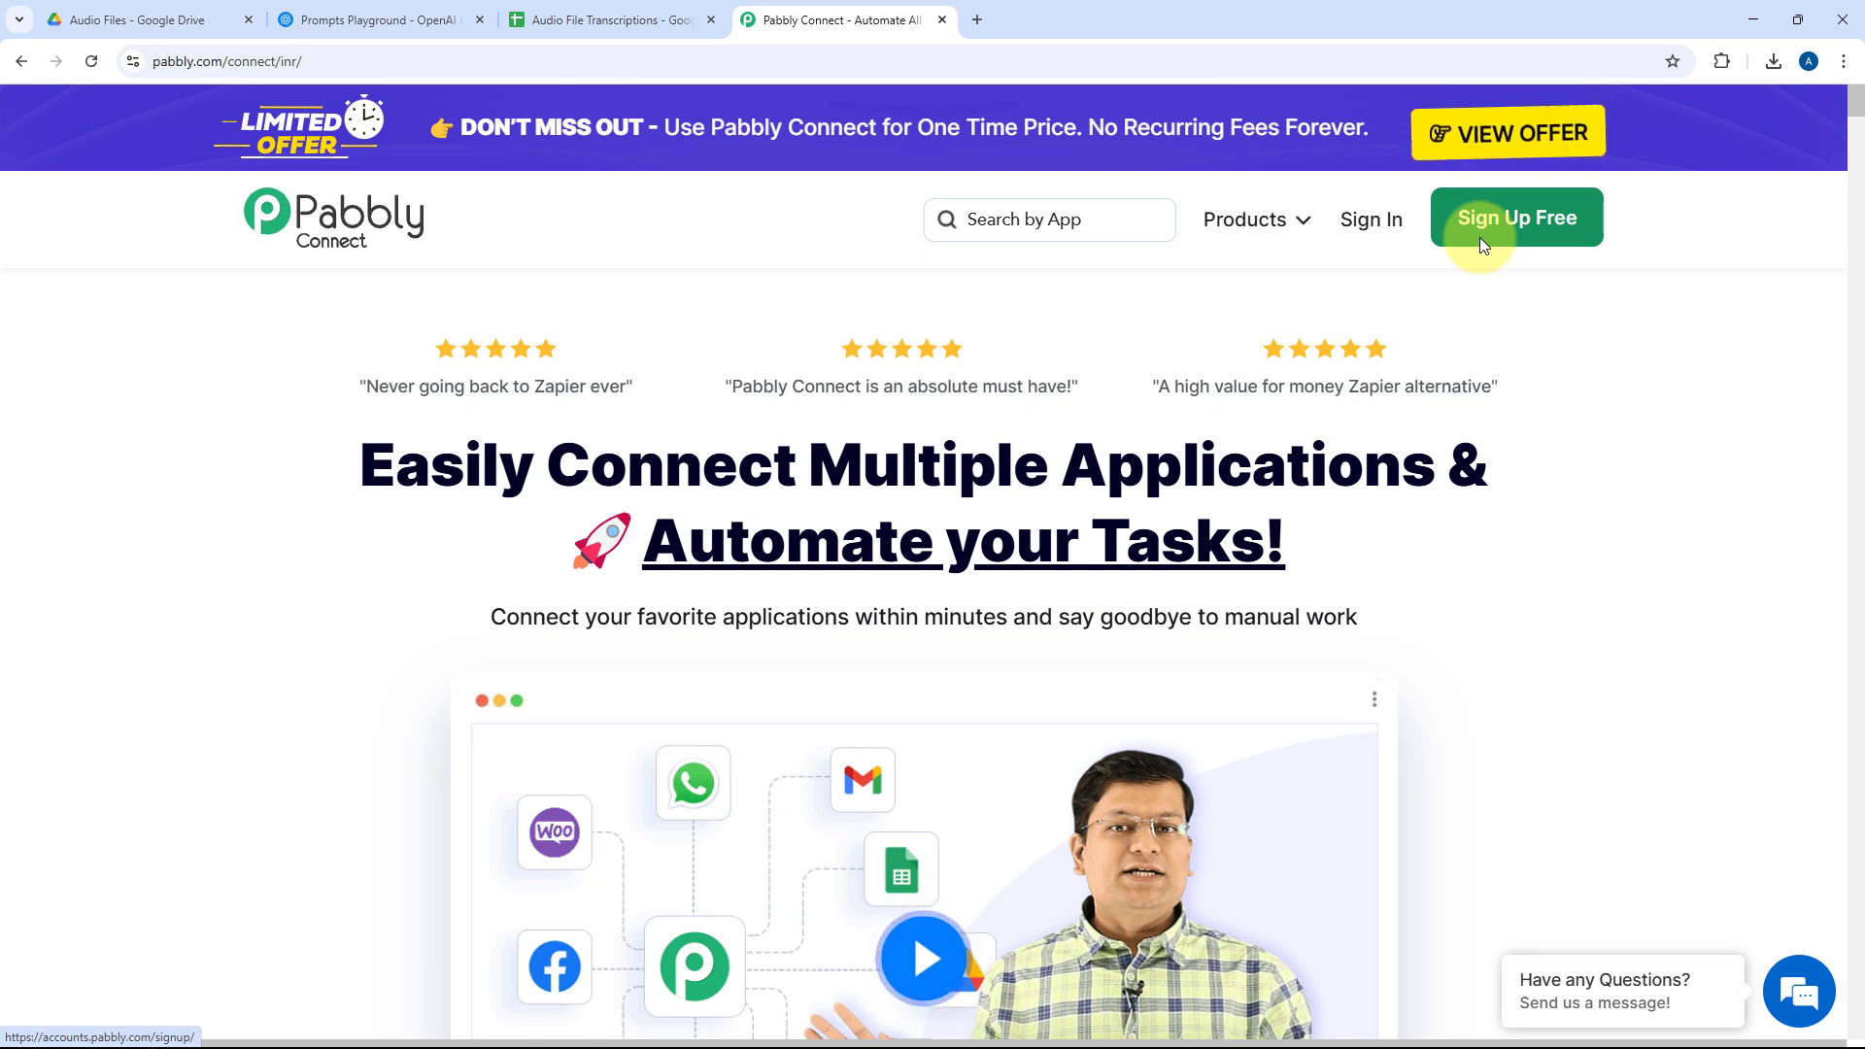
left_click(1386, 223)
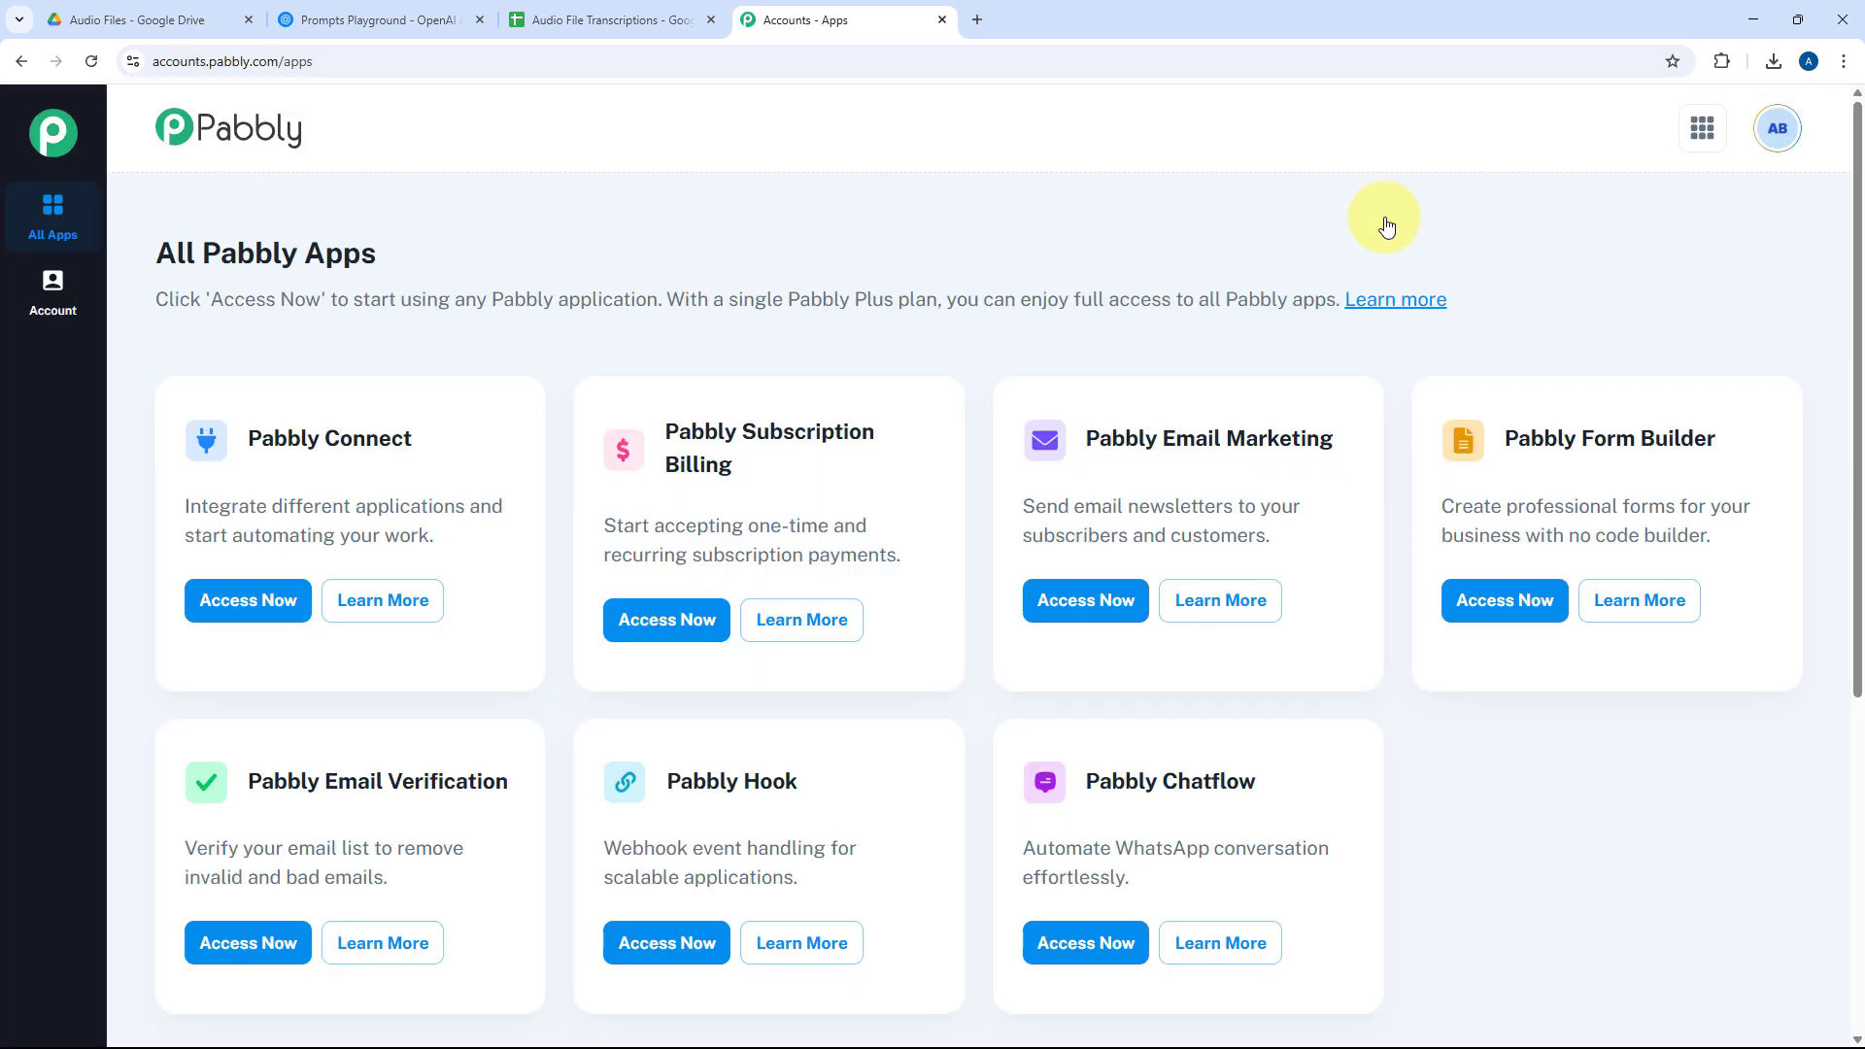
left_click(235, 602)
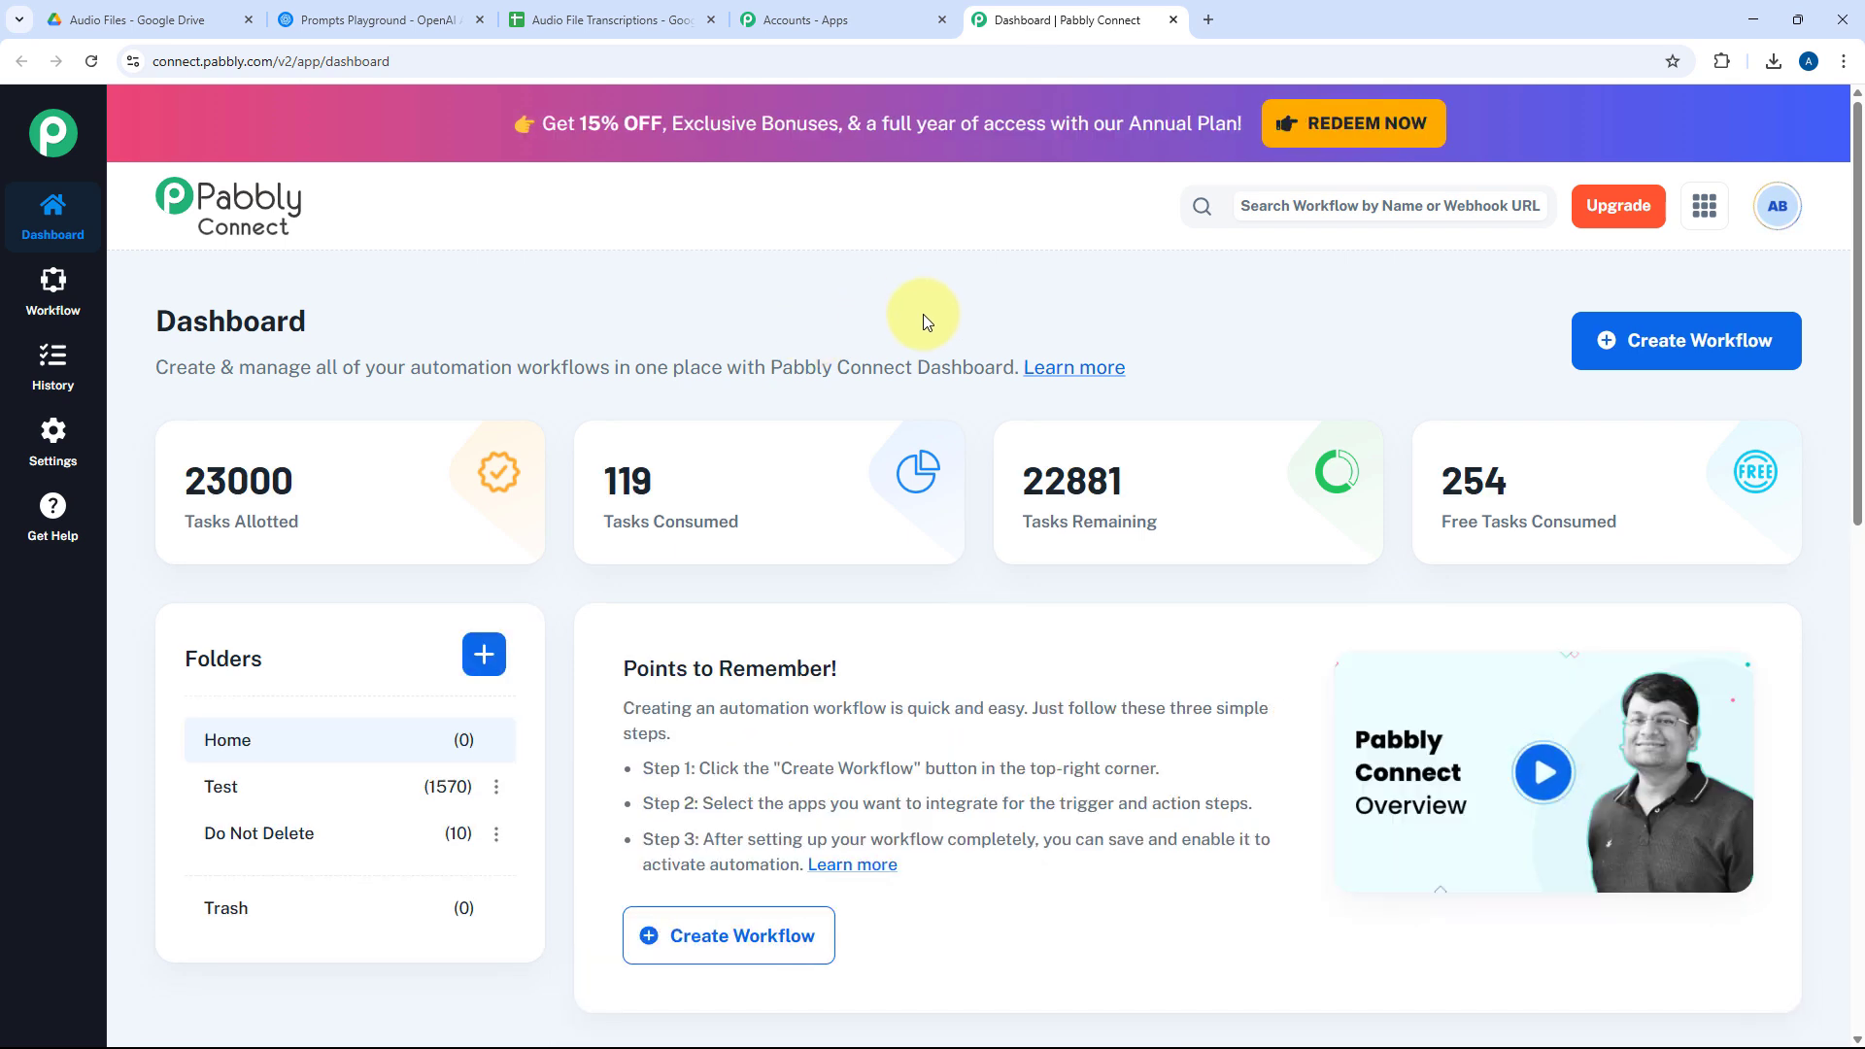
Create a workflow named "AI Agent for Audio Transcription and Summary" in the Home folder
scroll(923, 312, "down", 1)
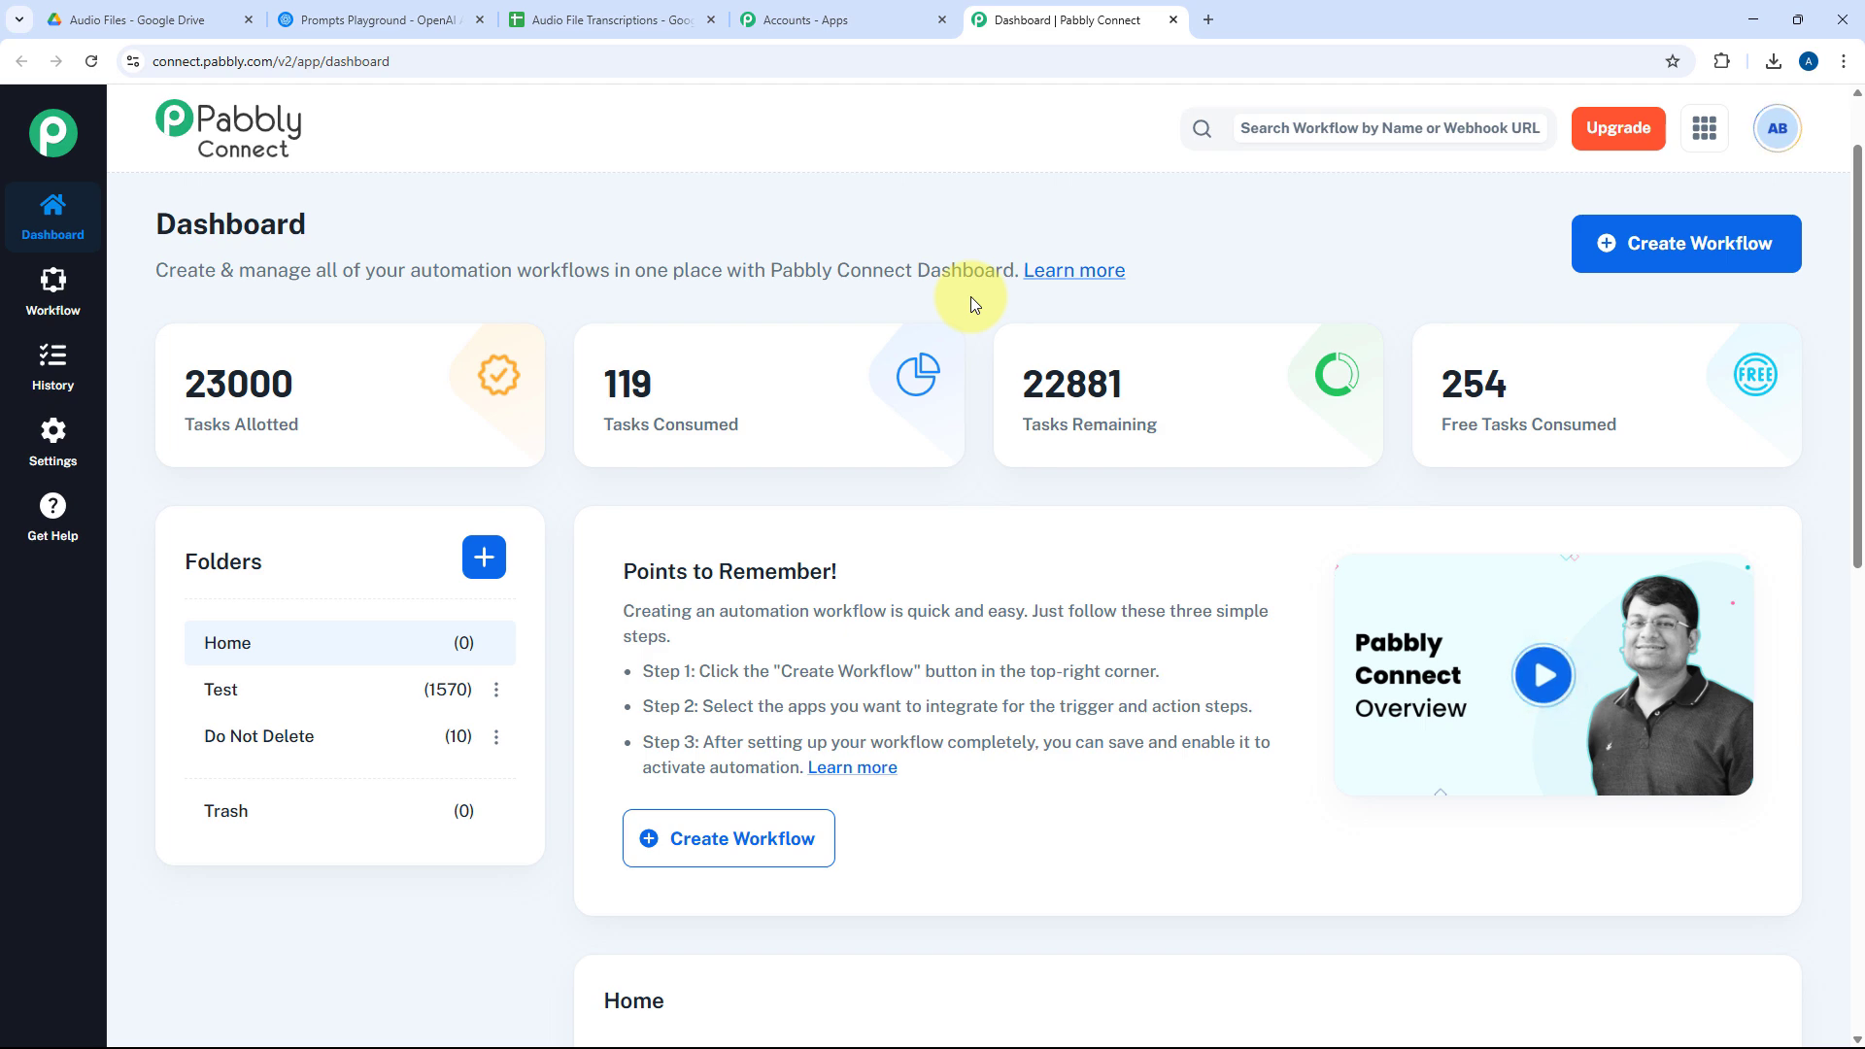
left_click(1738, 242)
key("ctrl+a")
type("A")
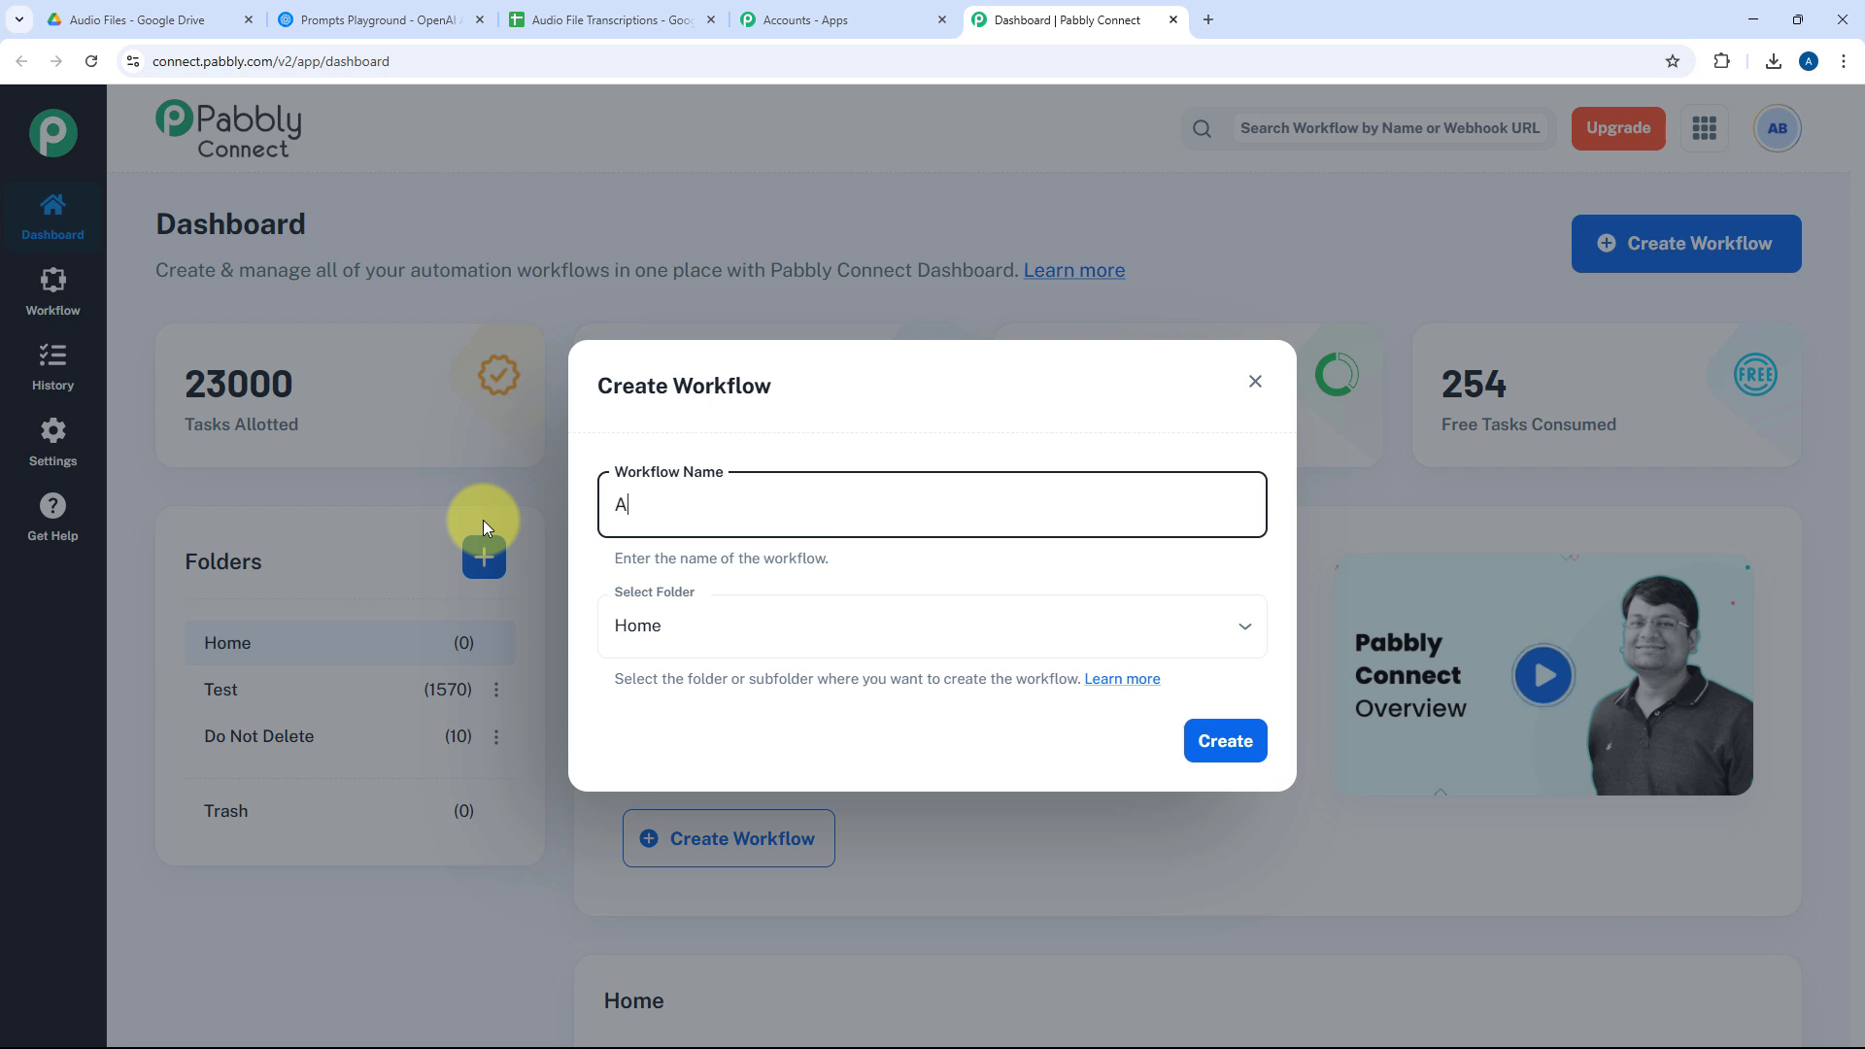
type("l Agent for Ay")
key("BackSpace")
type("udio Transcription and Summary")
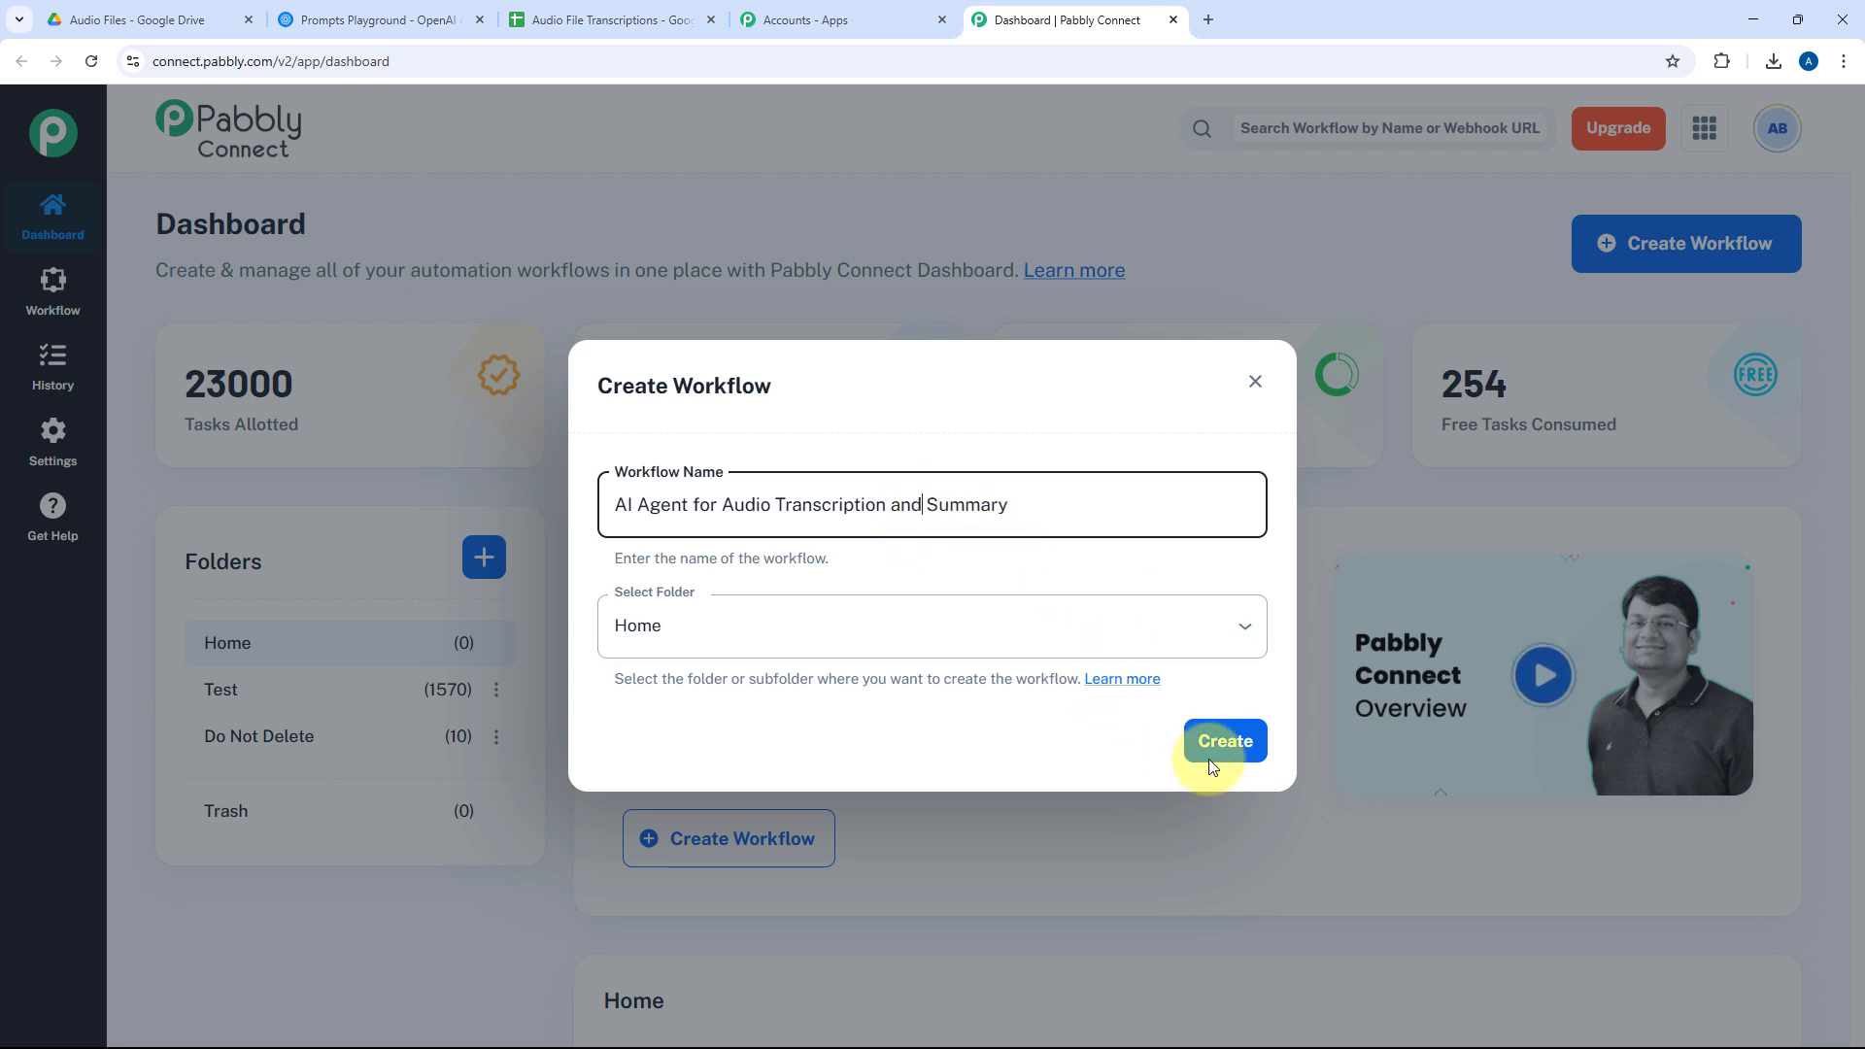
left_click(1227, 742)
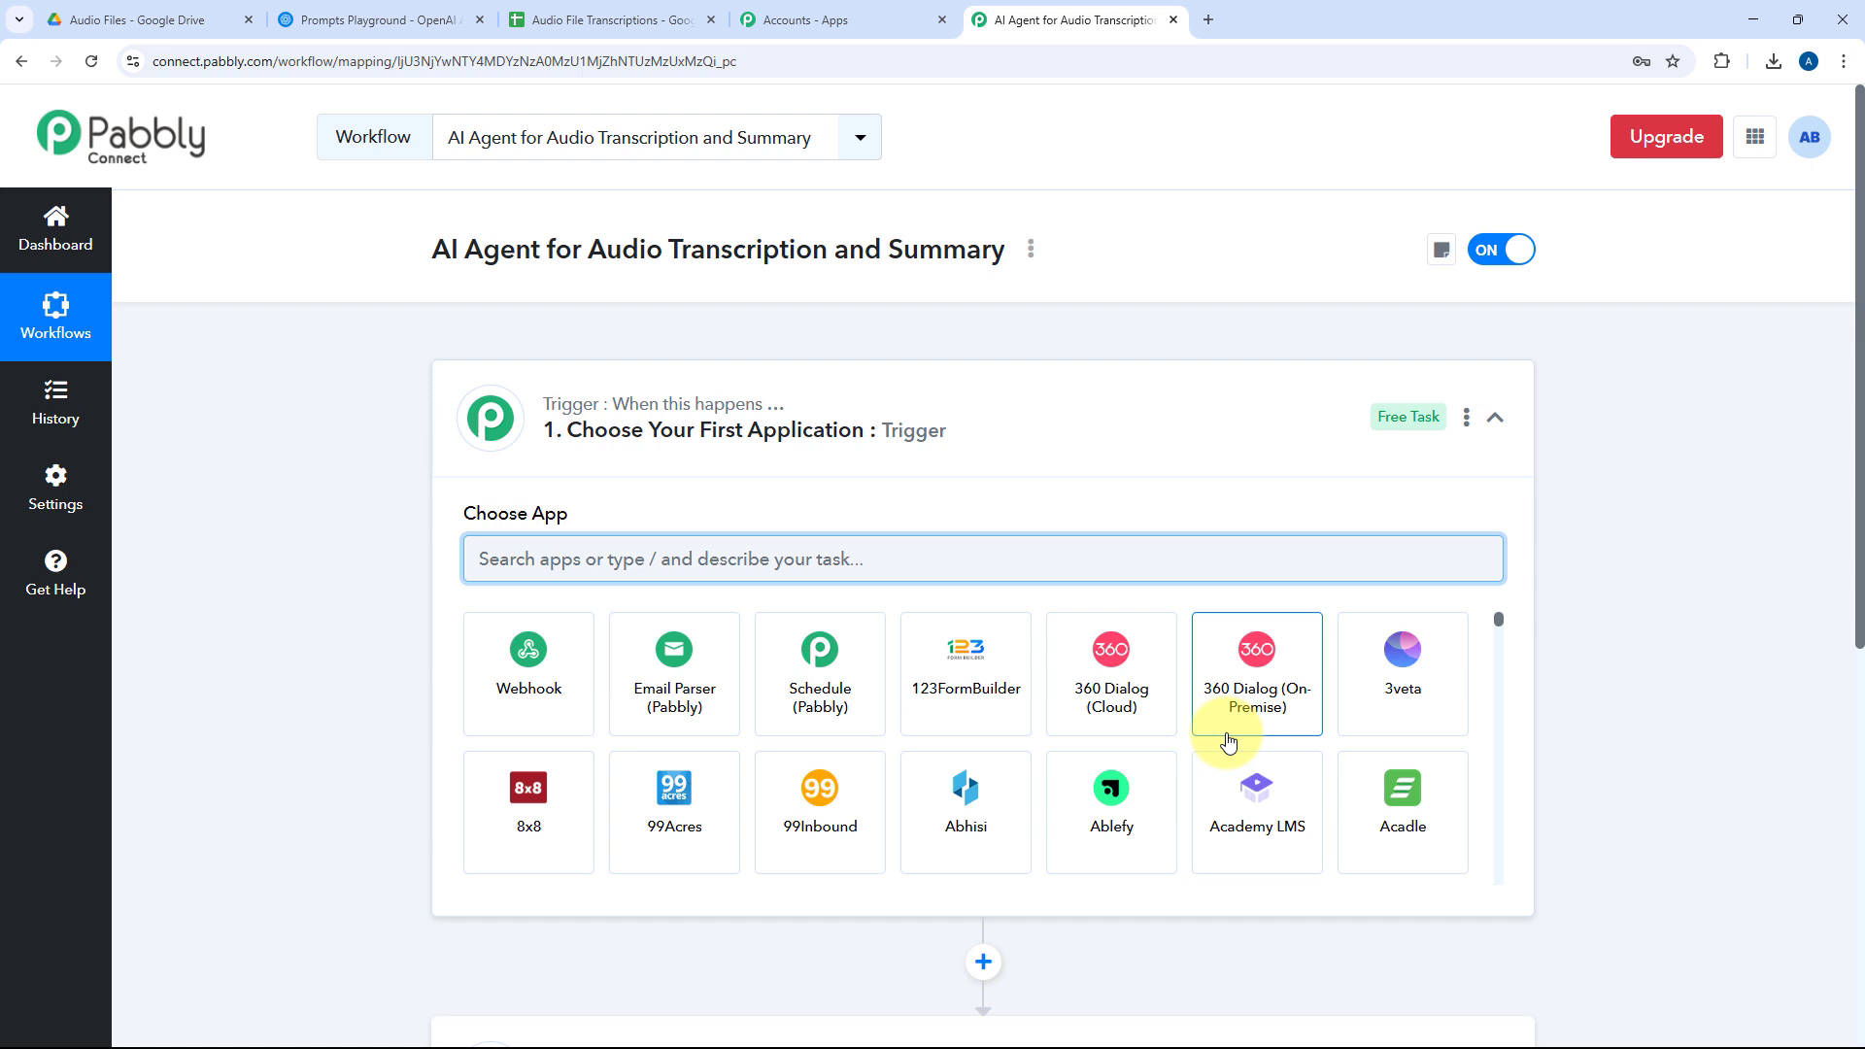
Examine the workflow's trigger and action steps and compare them with the Audio Files folder in Google Drive
left_click(1082, 404)
scroll(622, 398, "down", 1)
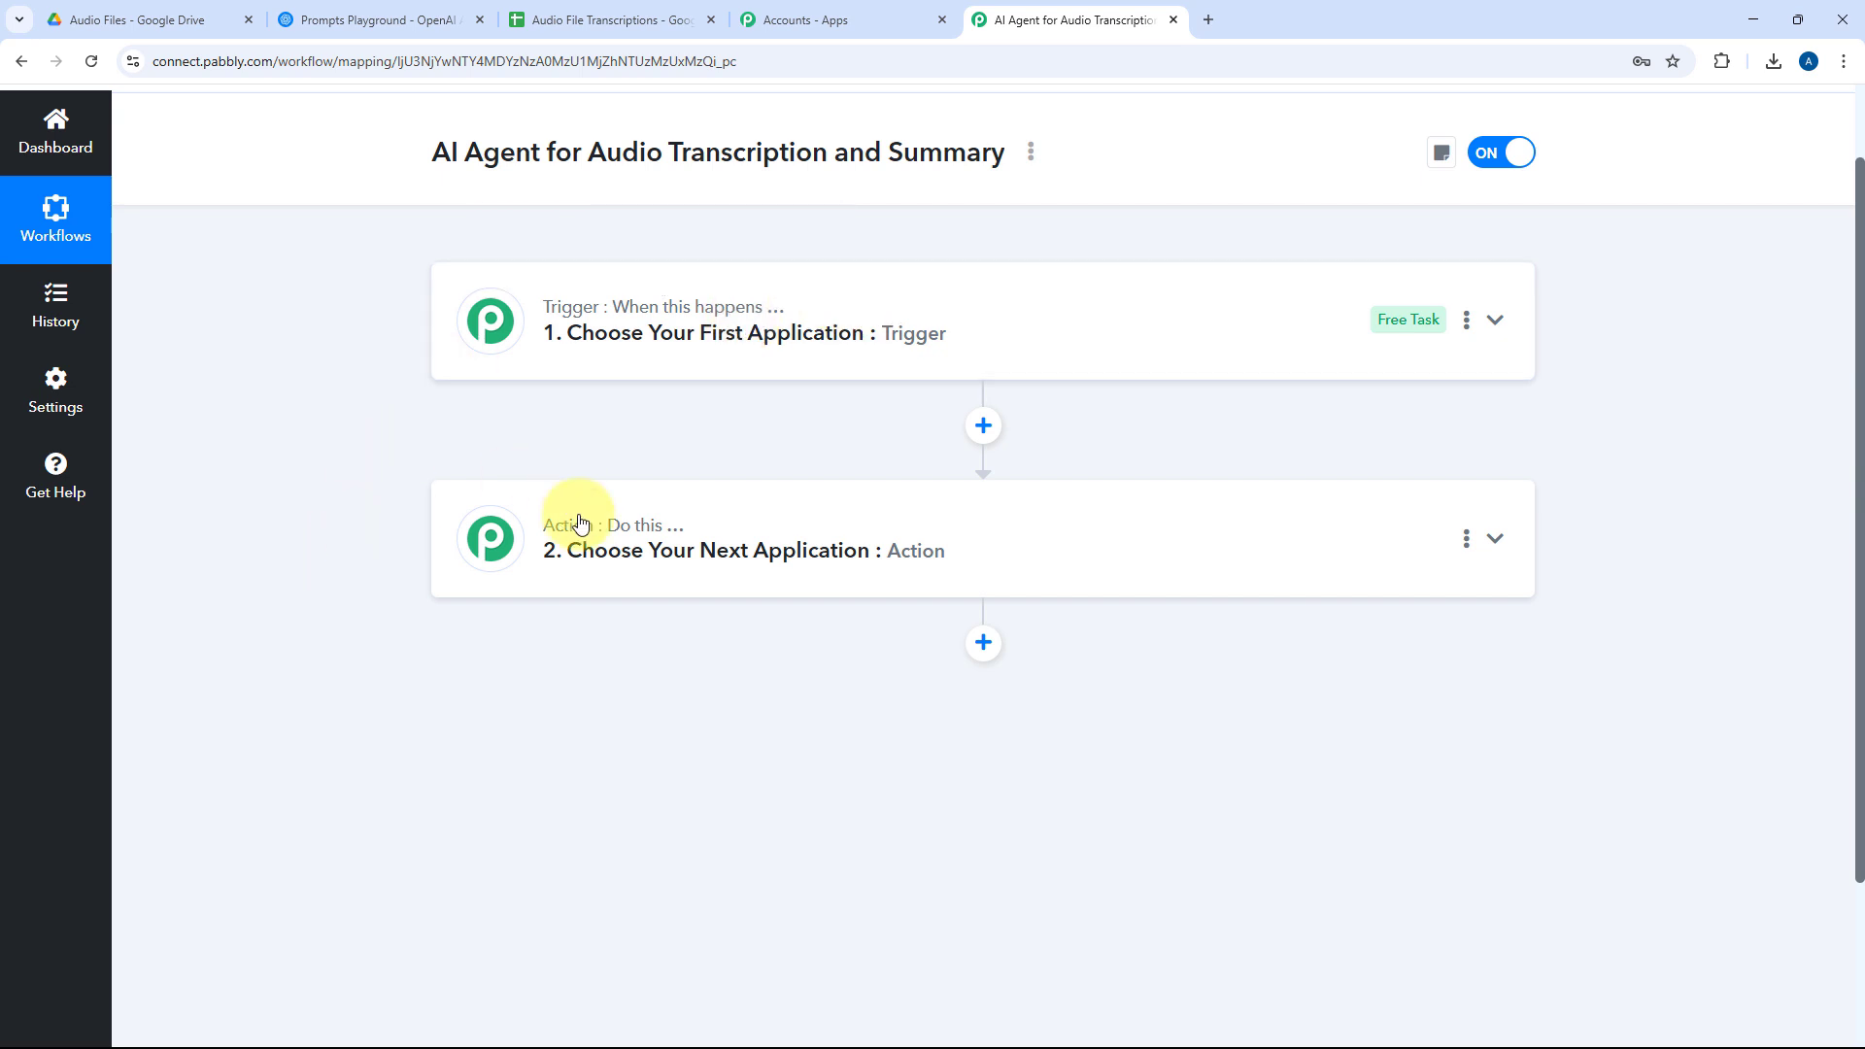
left_click(1003, 321)
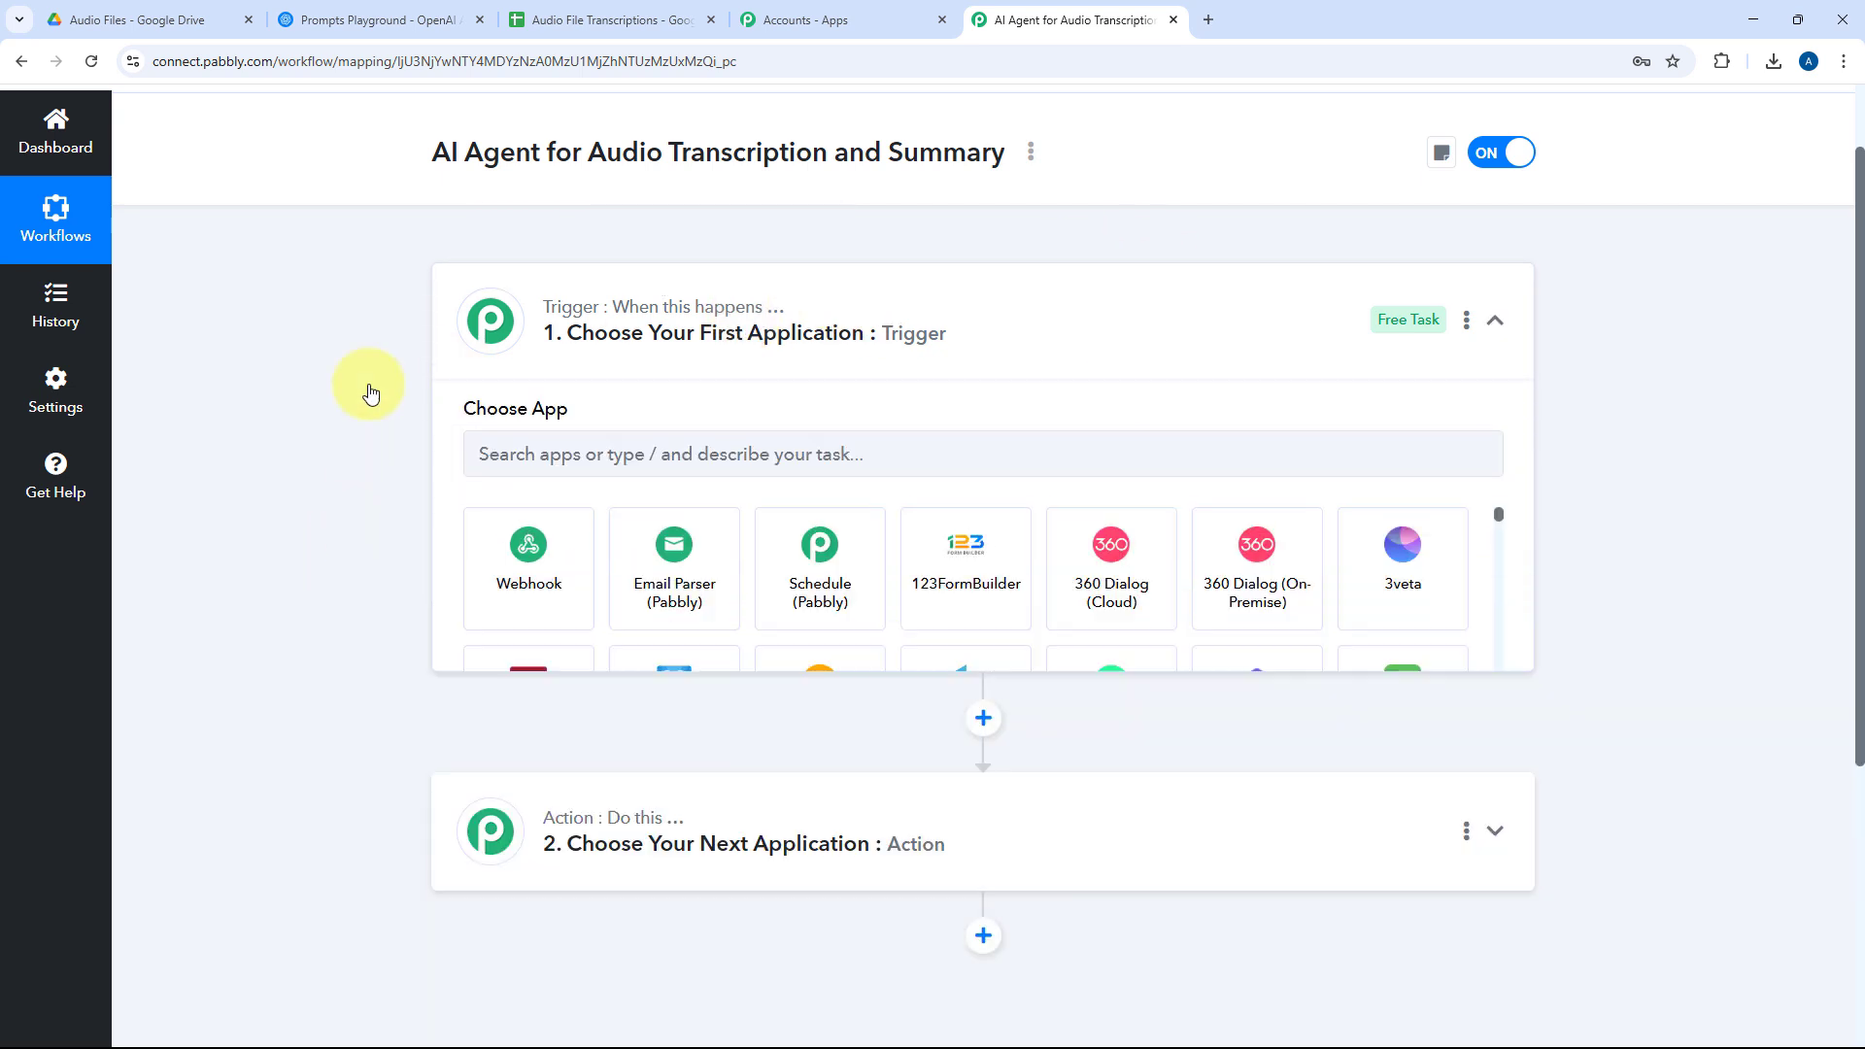
scroll(400, 372, "up", 1)
scroll(402, 372, "down", 2)
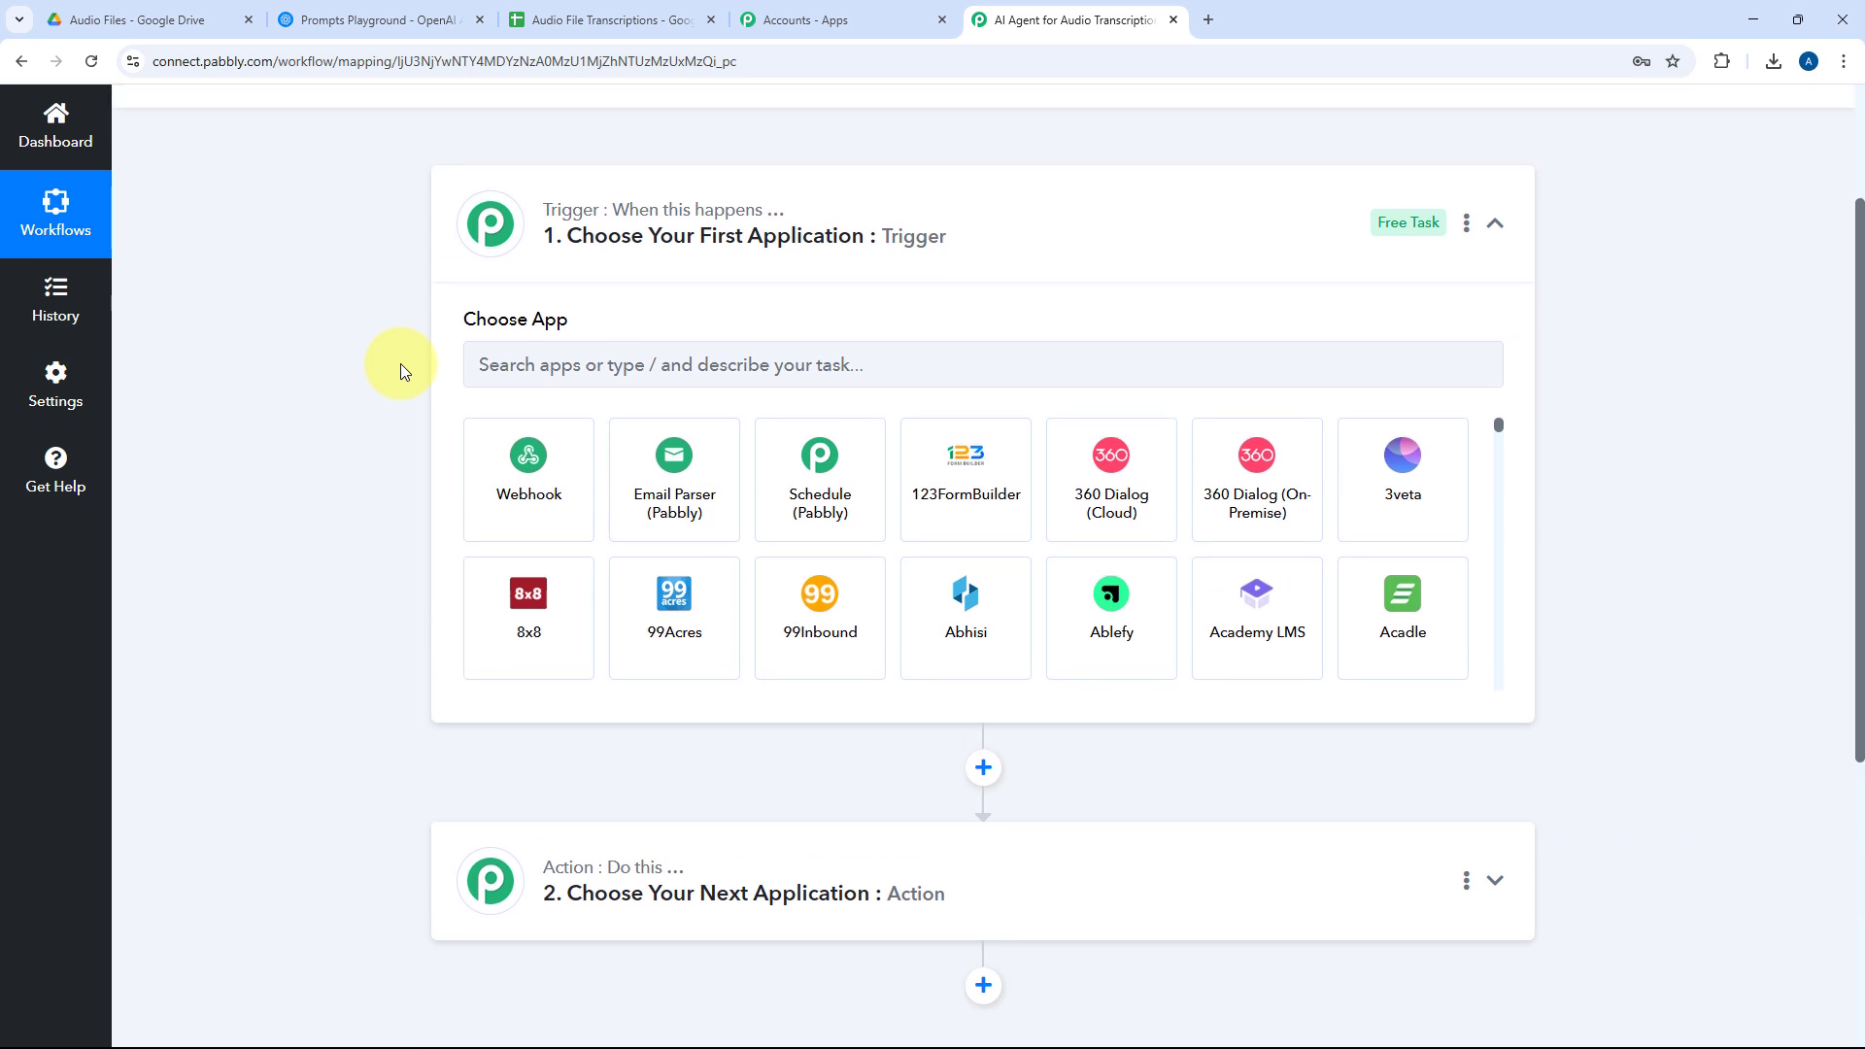
left_click(199, 21)
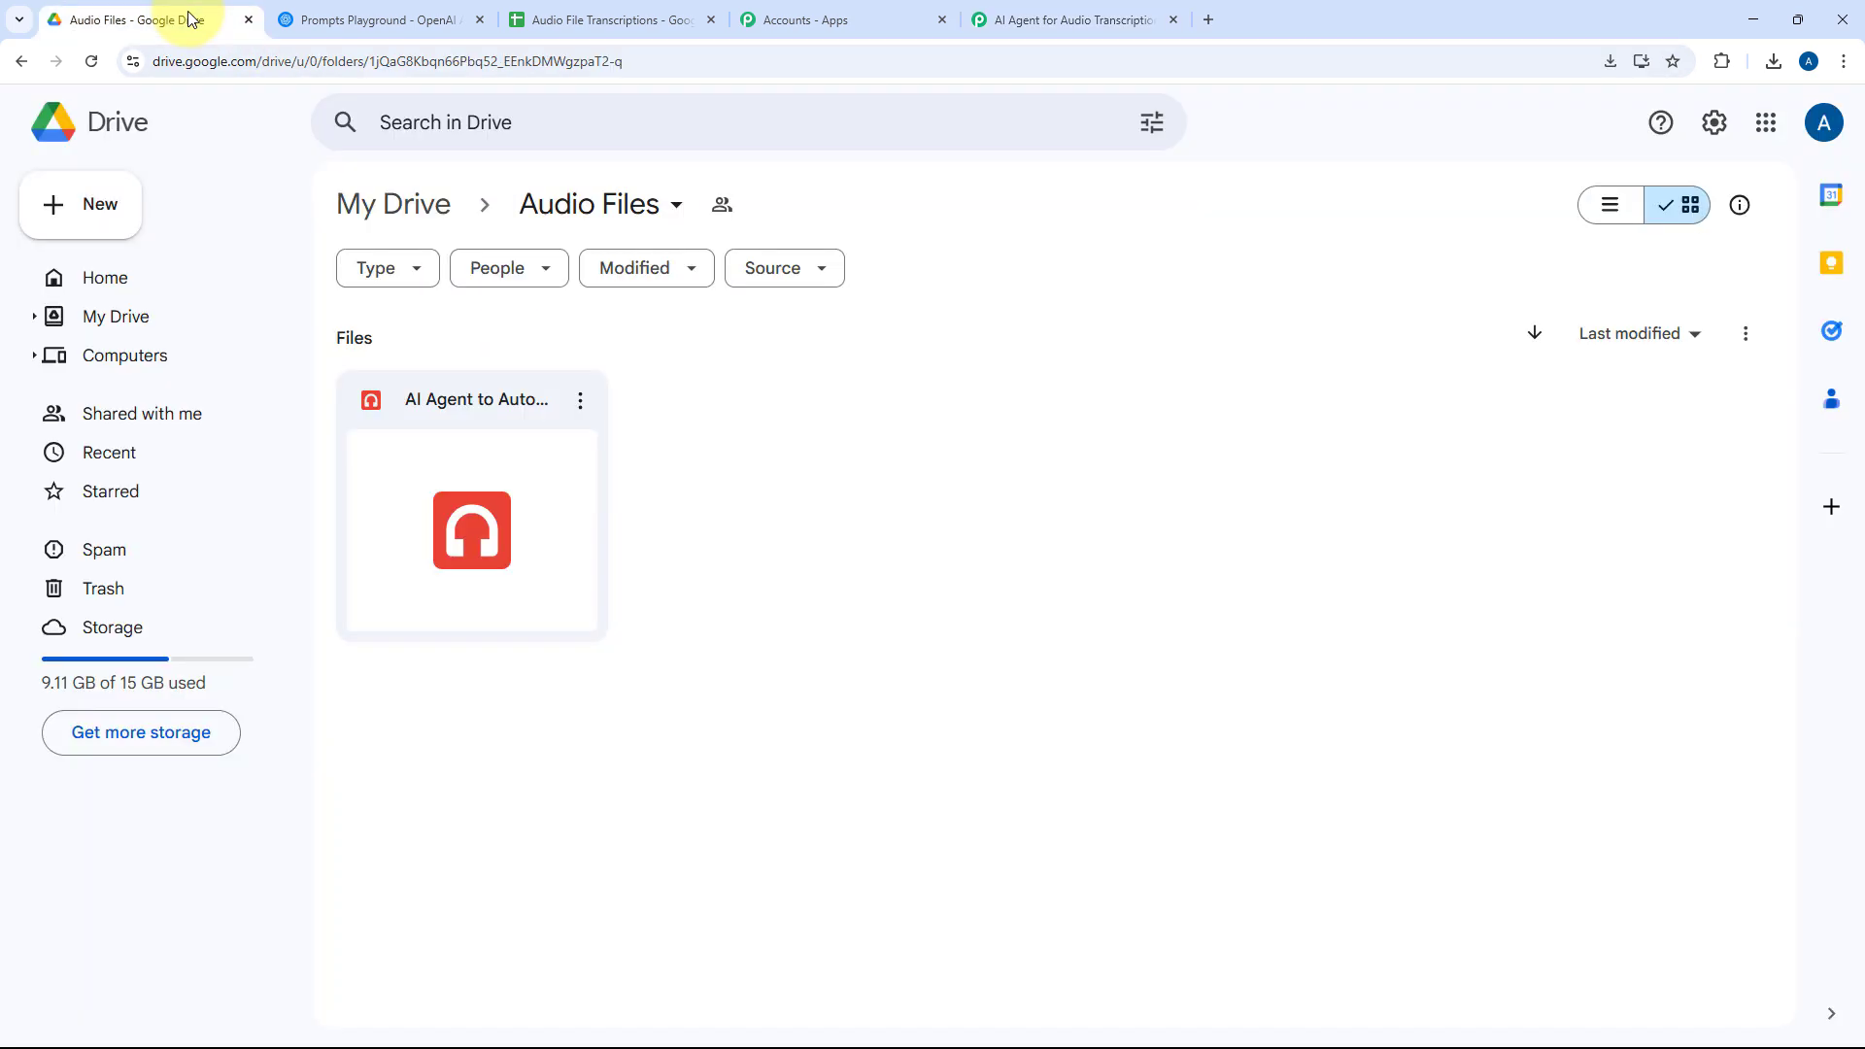
left_click(1072, 20)
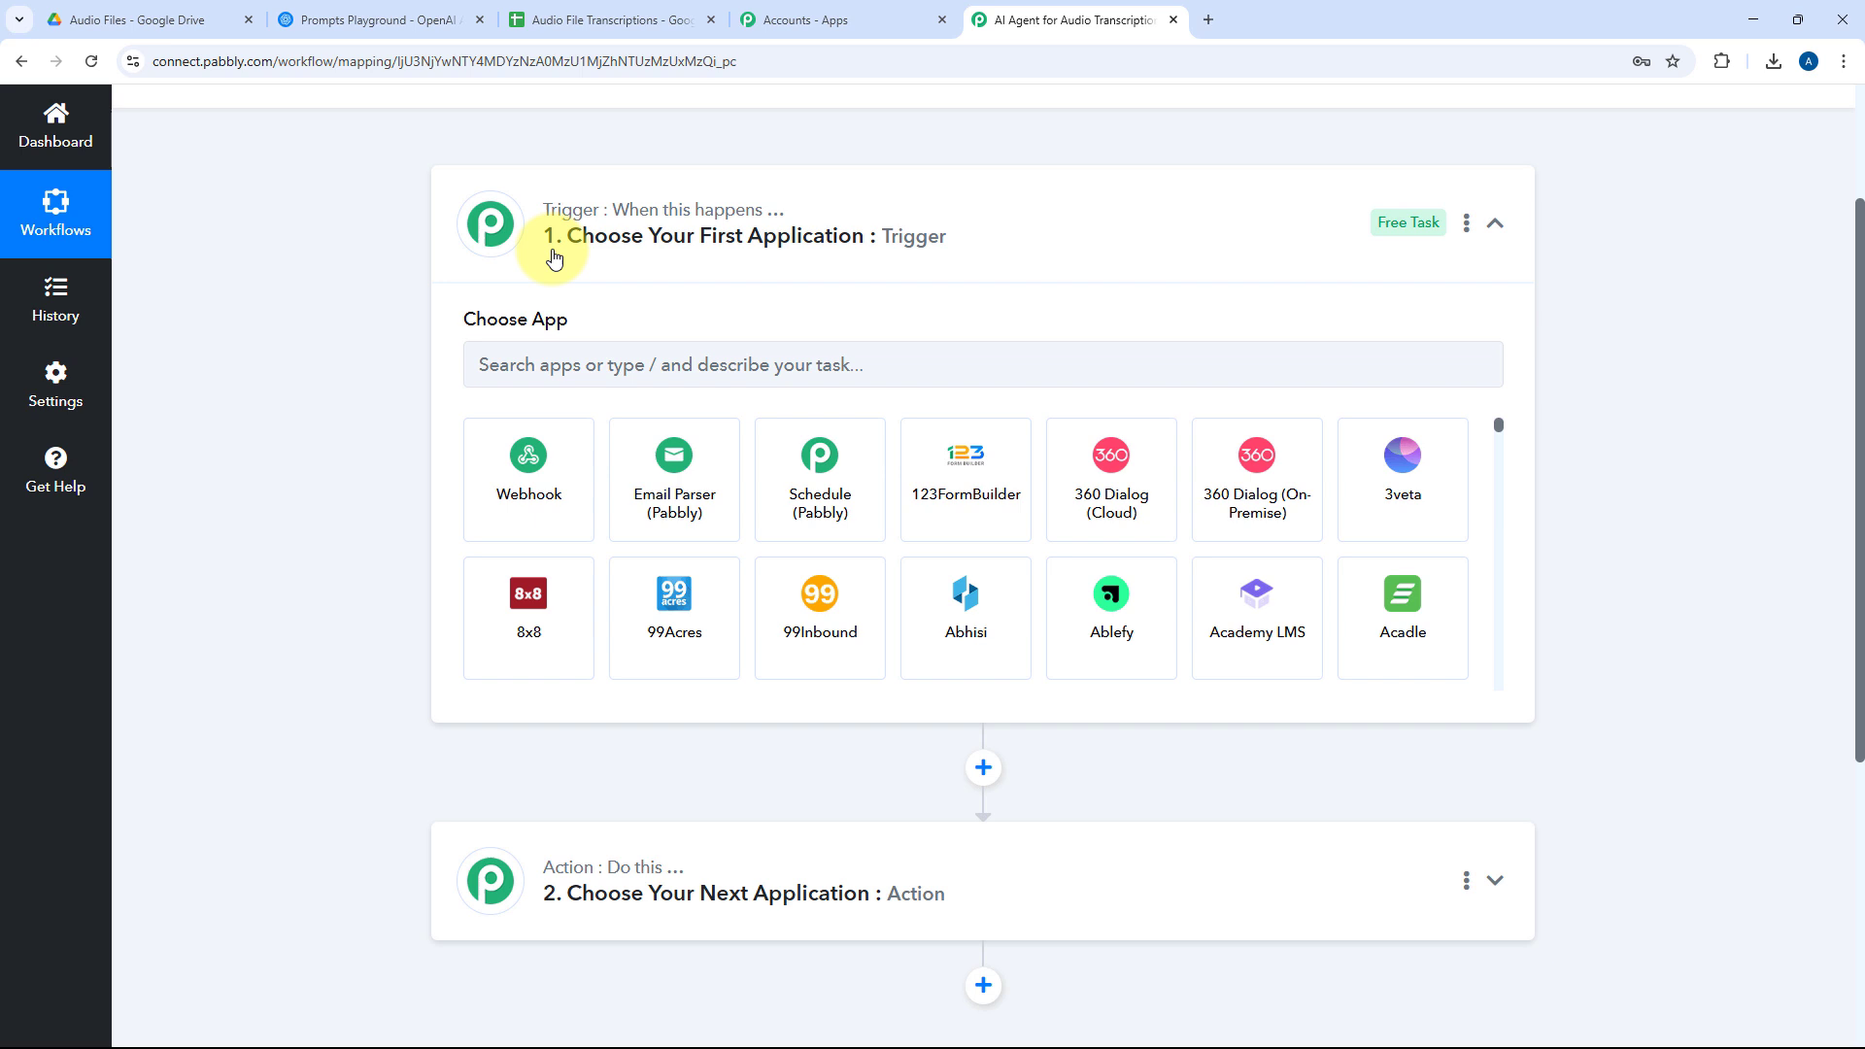
left_click(170, 21)
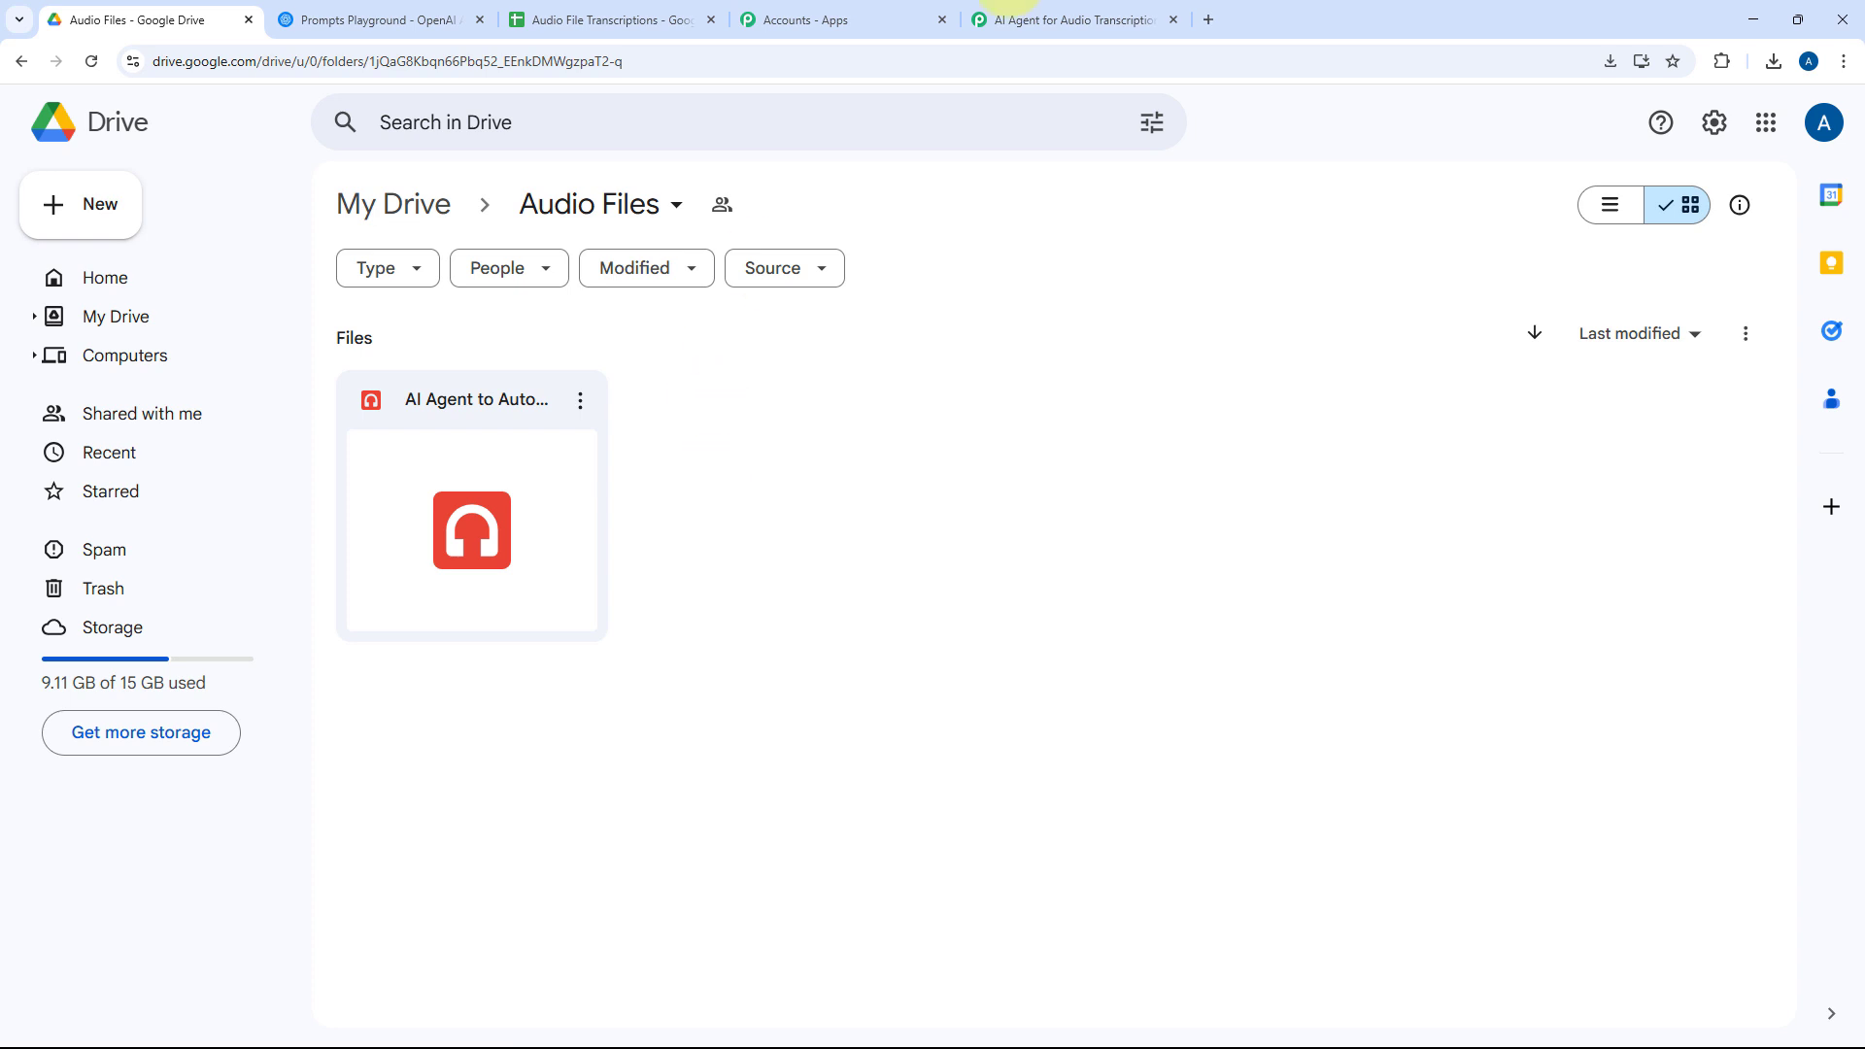
left_click(1059, 19)
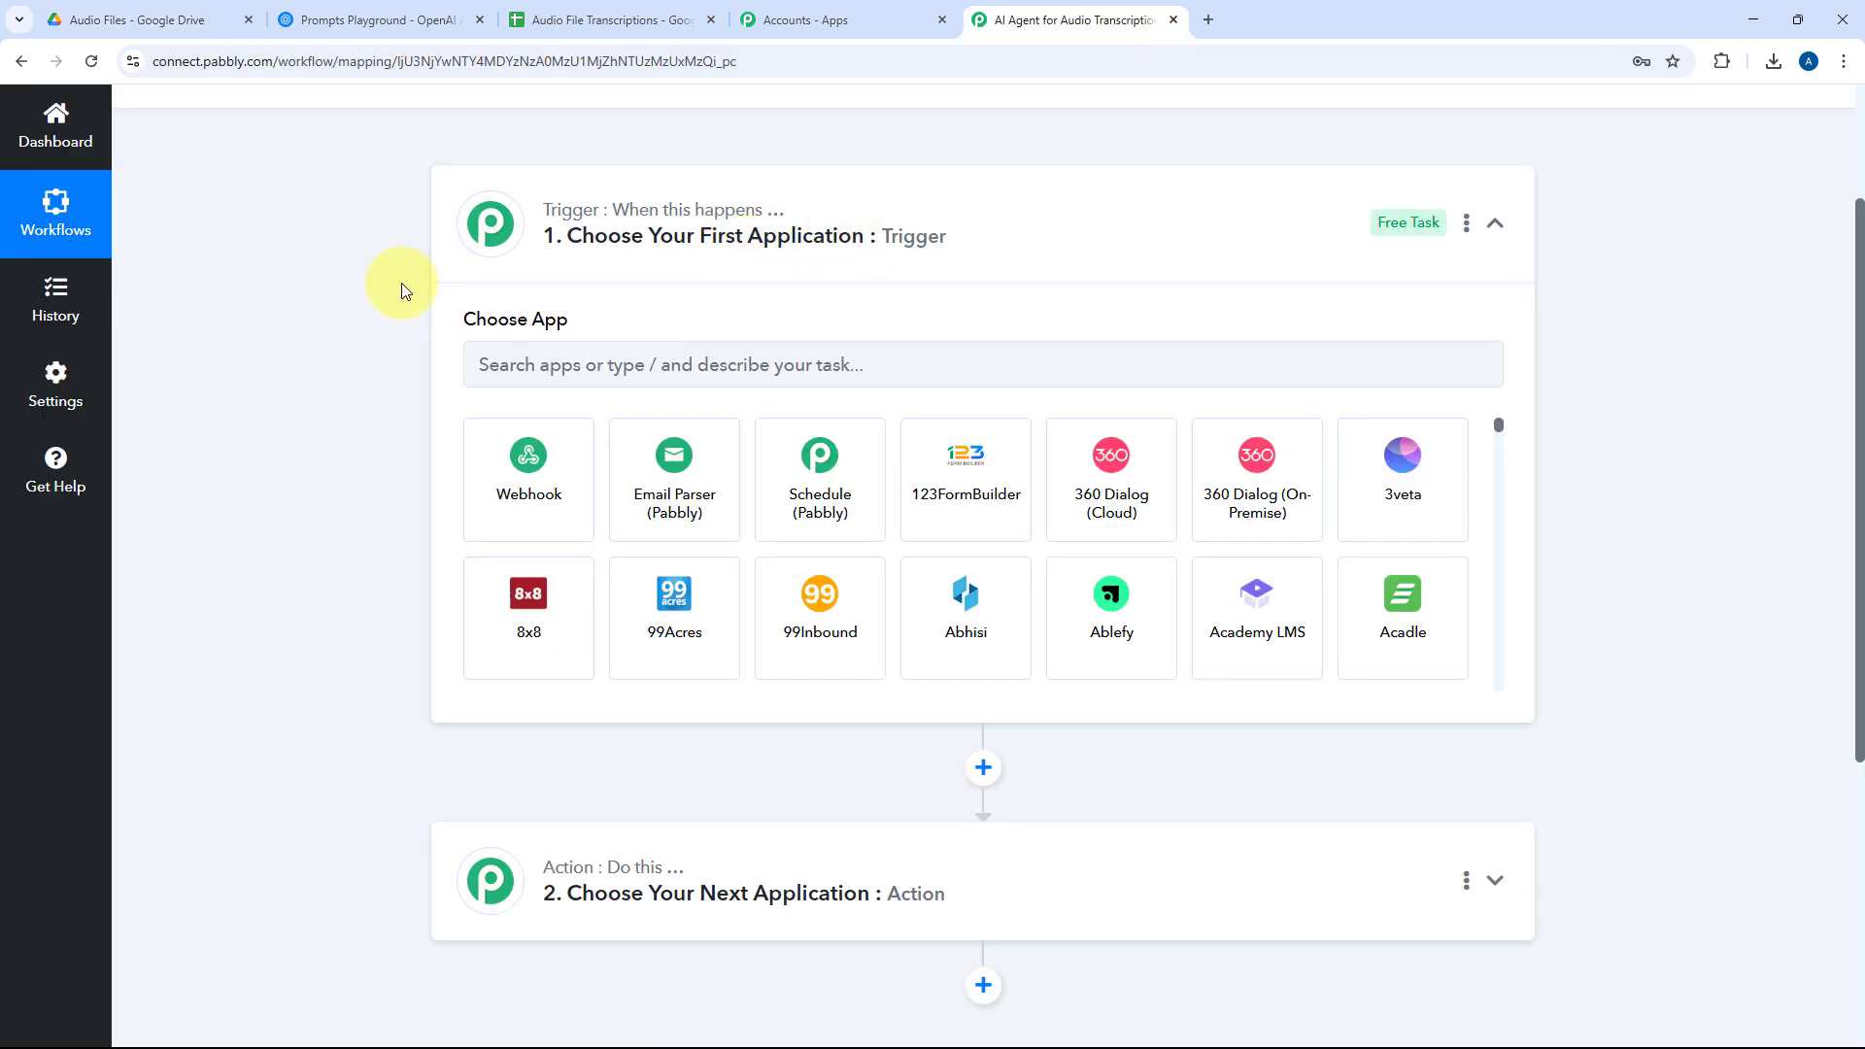
Find Google Drive in the app list and choose it as the workflow's trigger application
left_click(591, 367)
type("Googl")
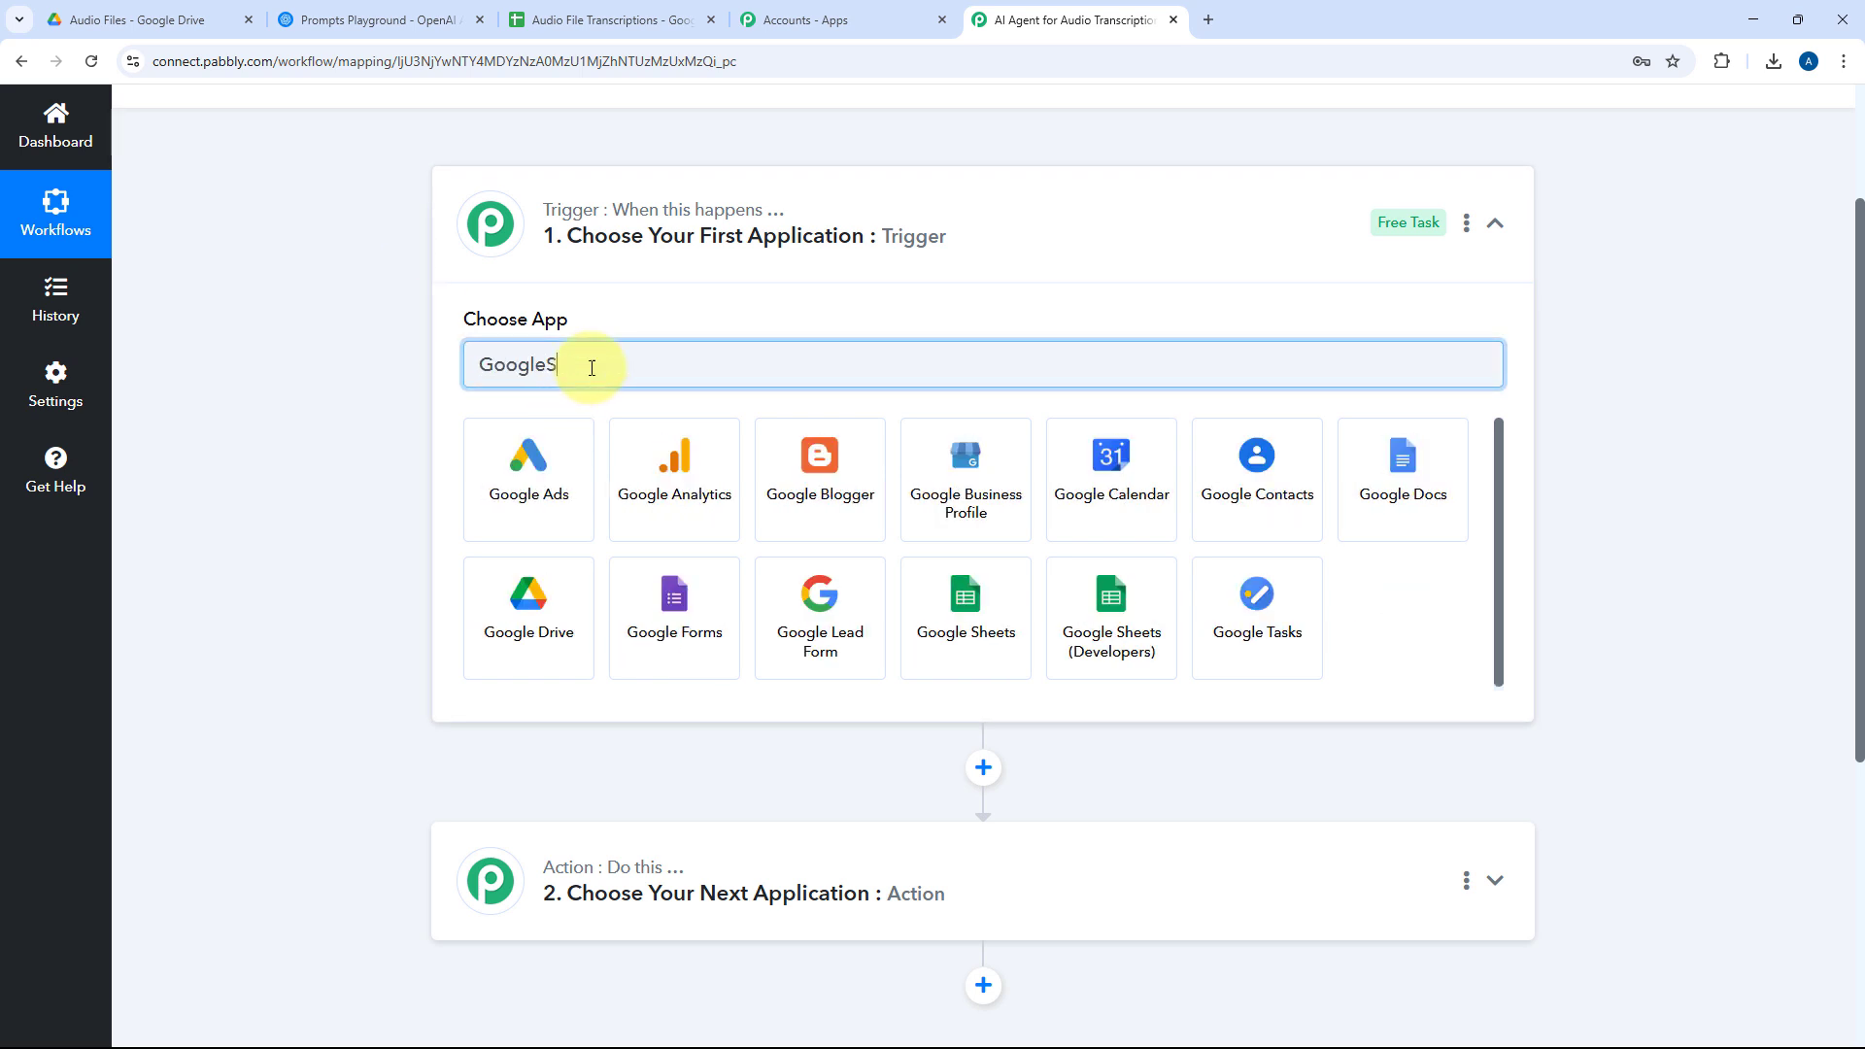
type("eS")
key("BackSpace")
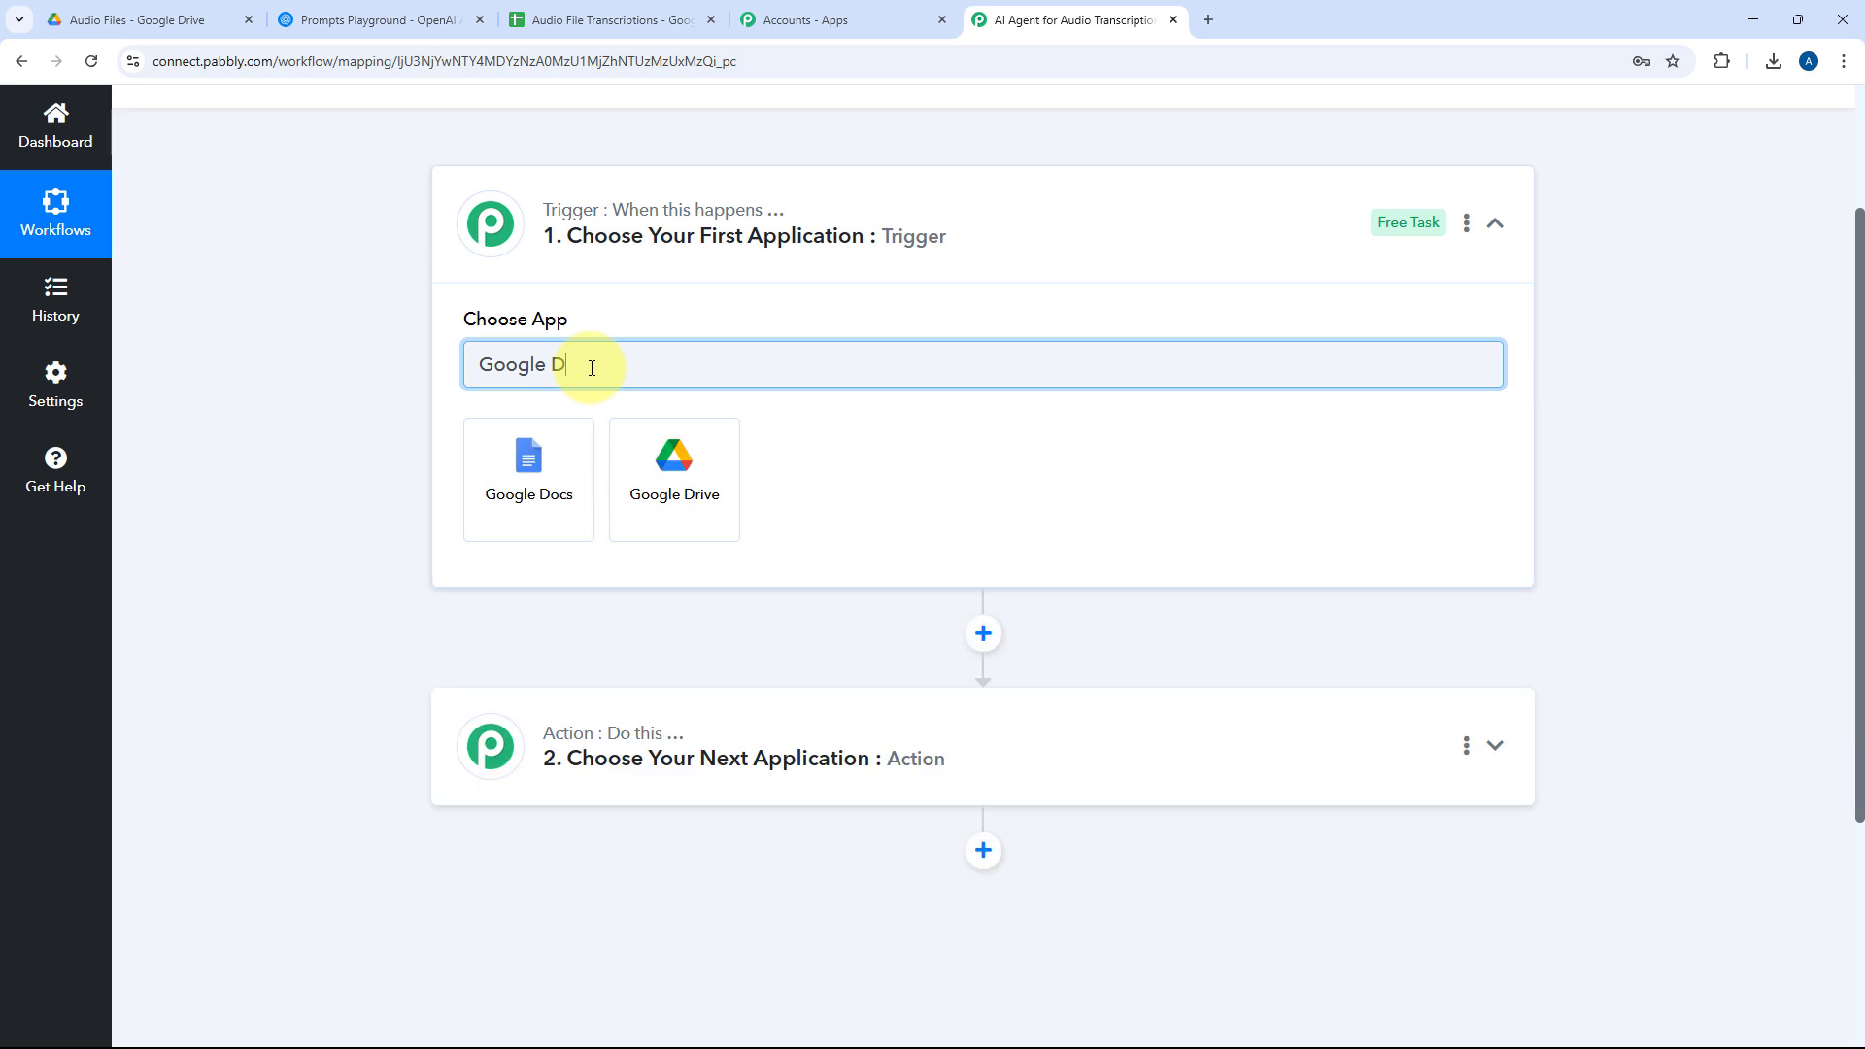
left_click(653, 485)
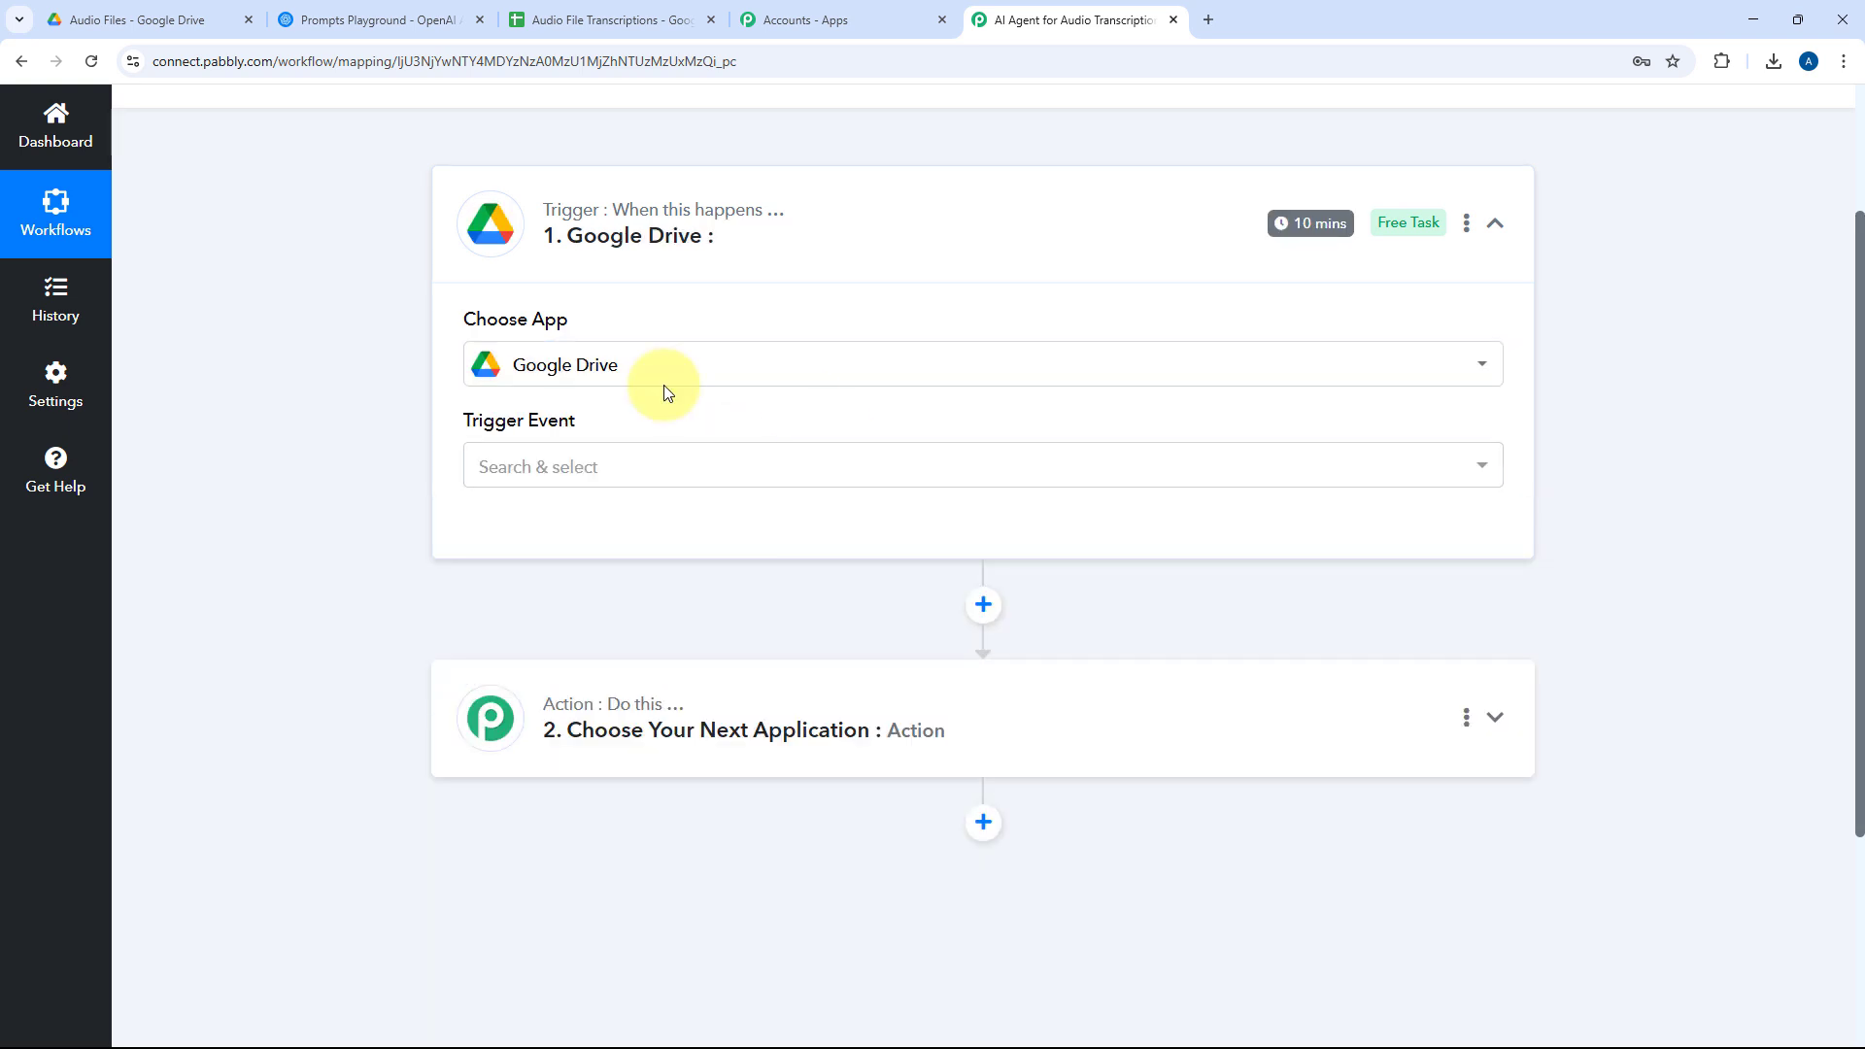
Set the Google Drive trigger event to New File in Specific Folder
scroll(458, 387, "down", 2)
left_click(630, 283)
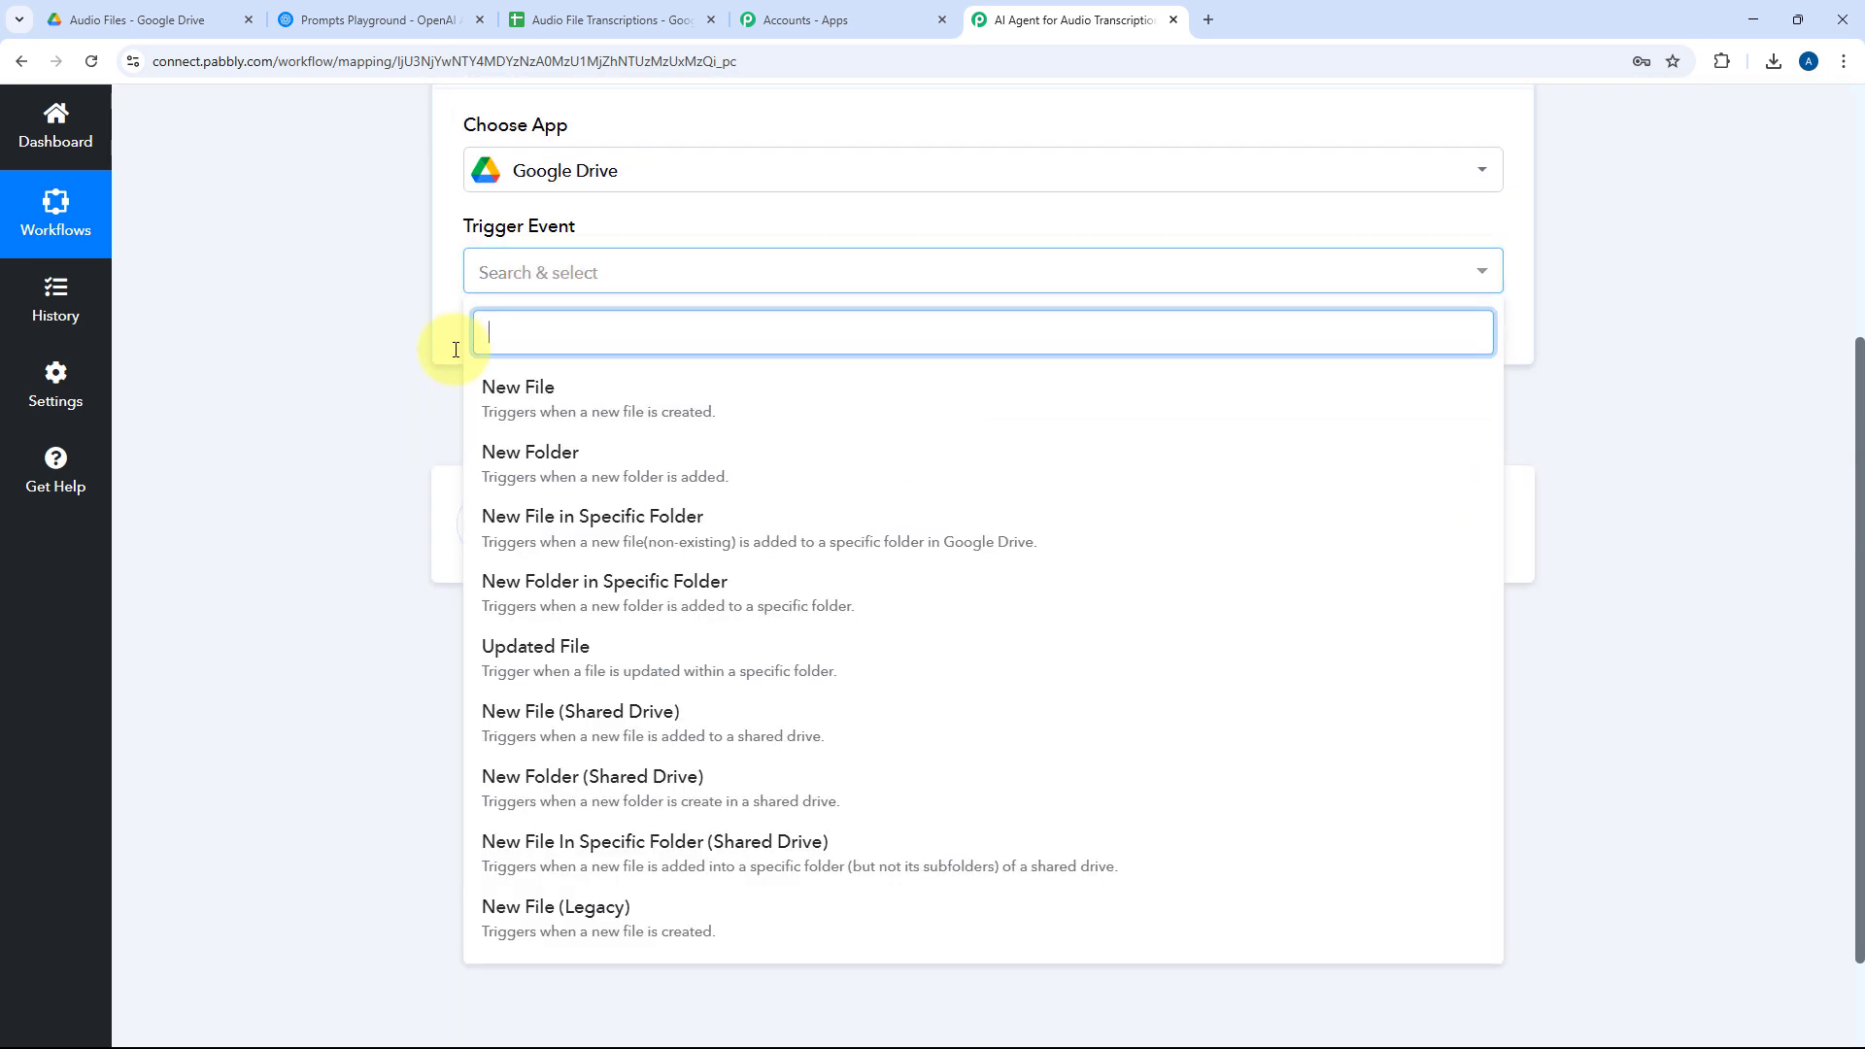
left_click(547, 531)
scroll(603, 462, "up", 2)
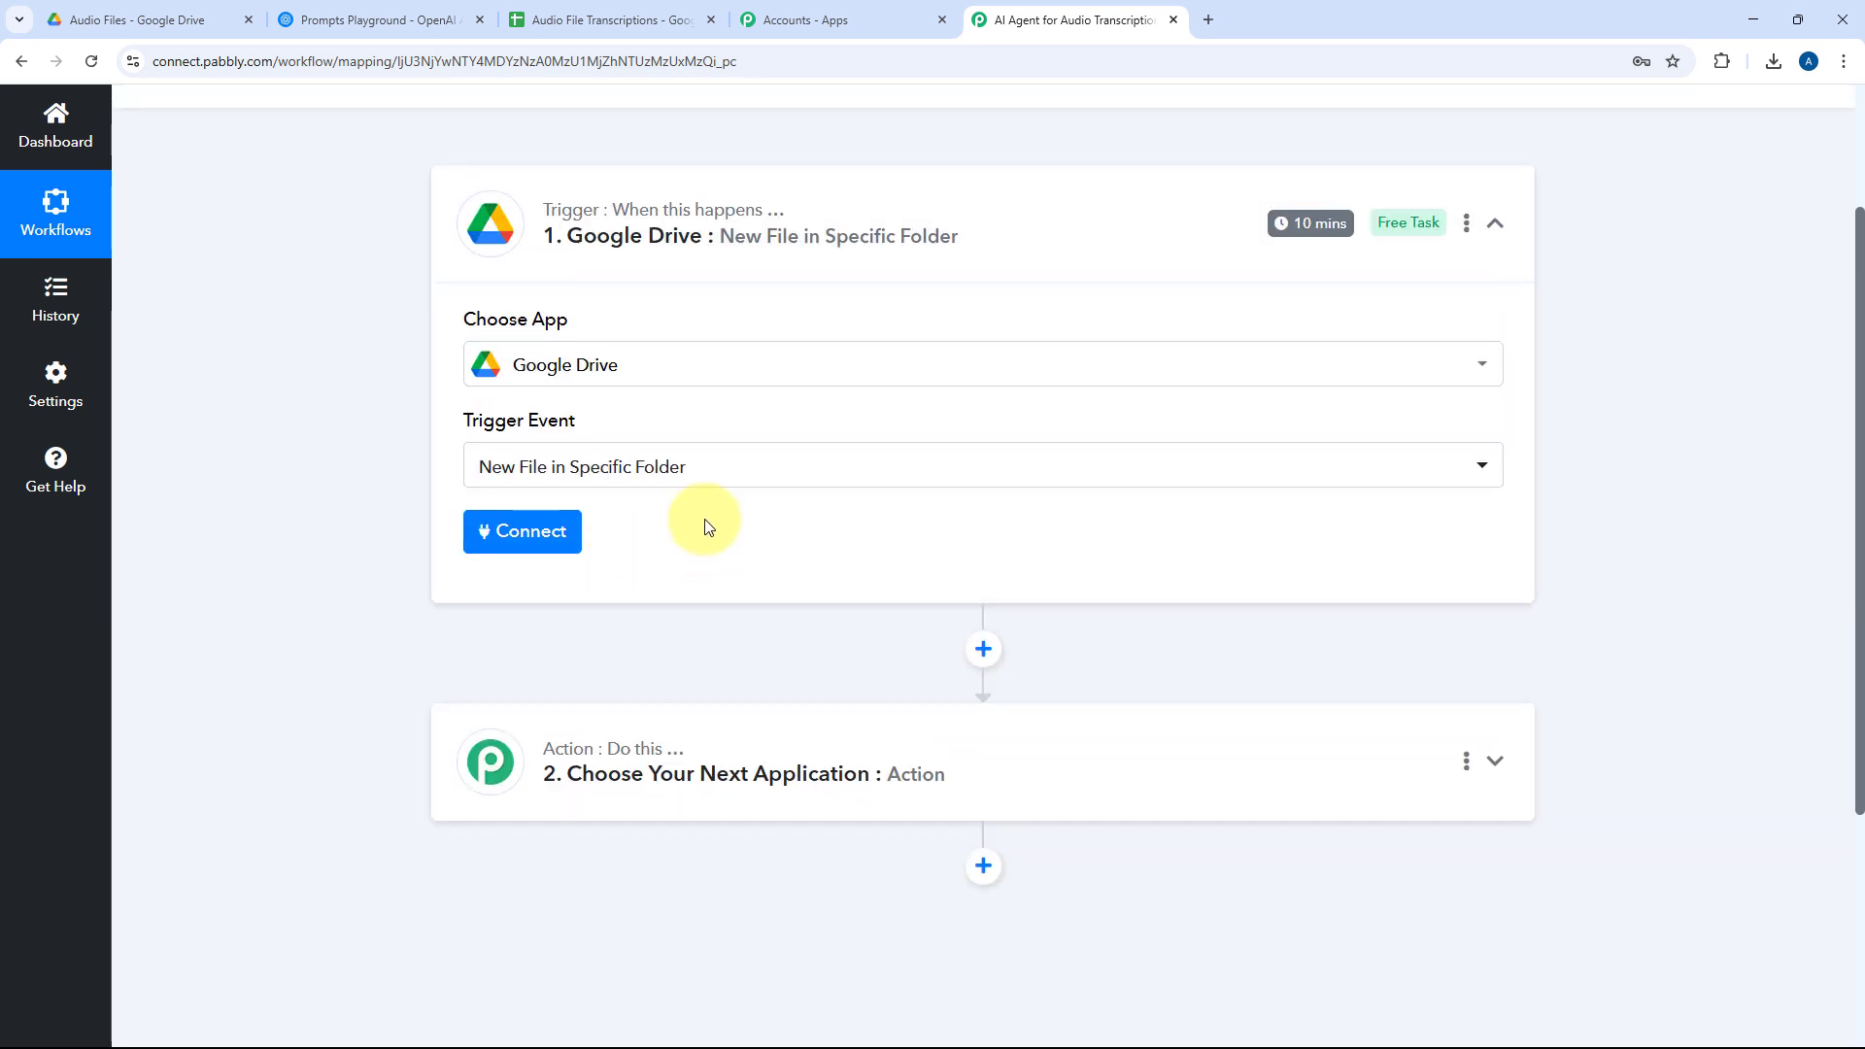
Add a new Google Drive connection to the trigger and authorize Pabbly Connect Drive access with a Google account
left_click(476, 528)
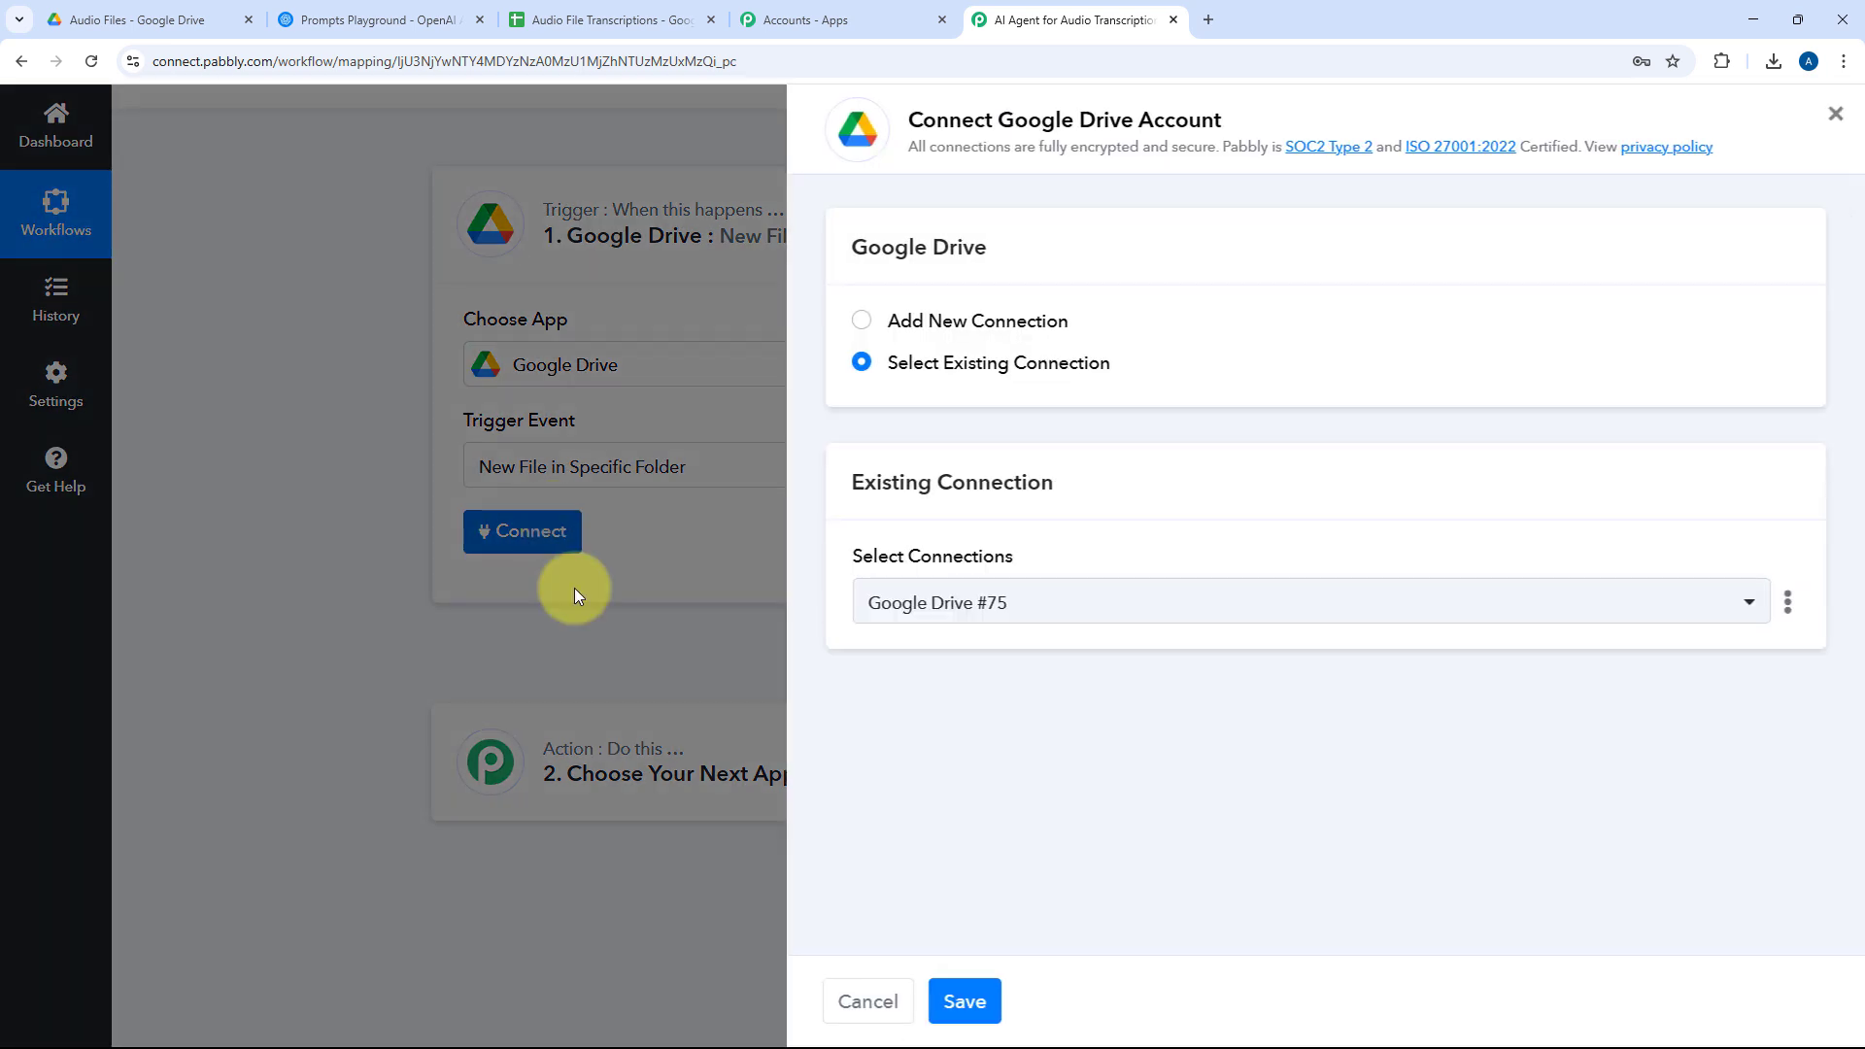
left_click(863, 322)
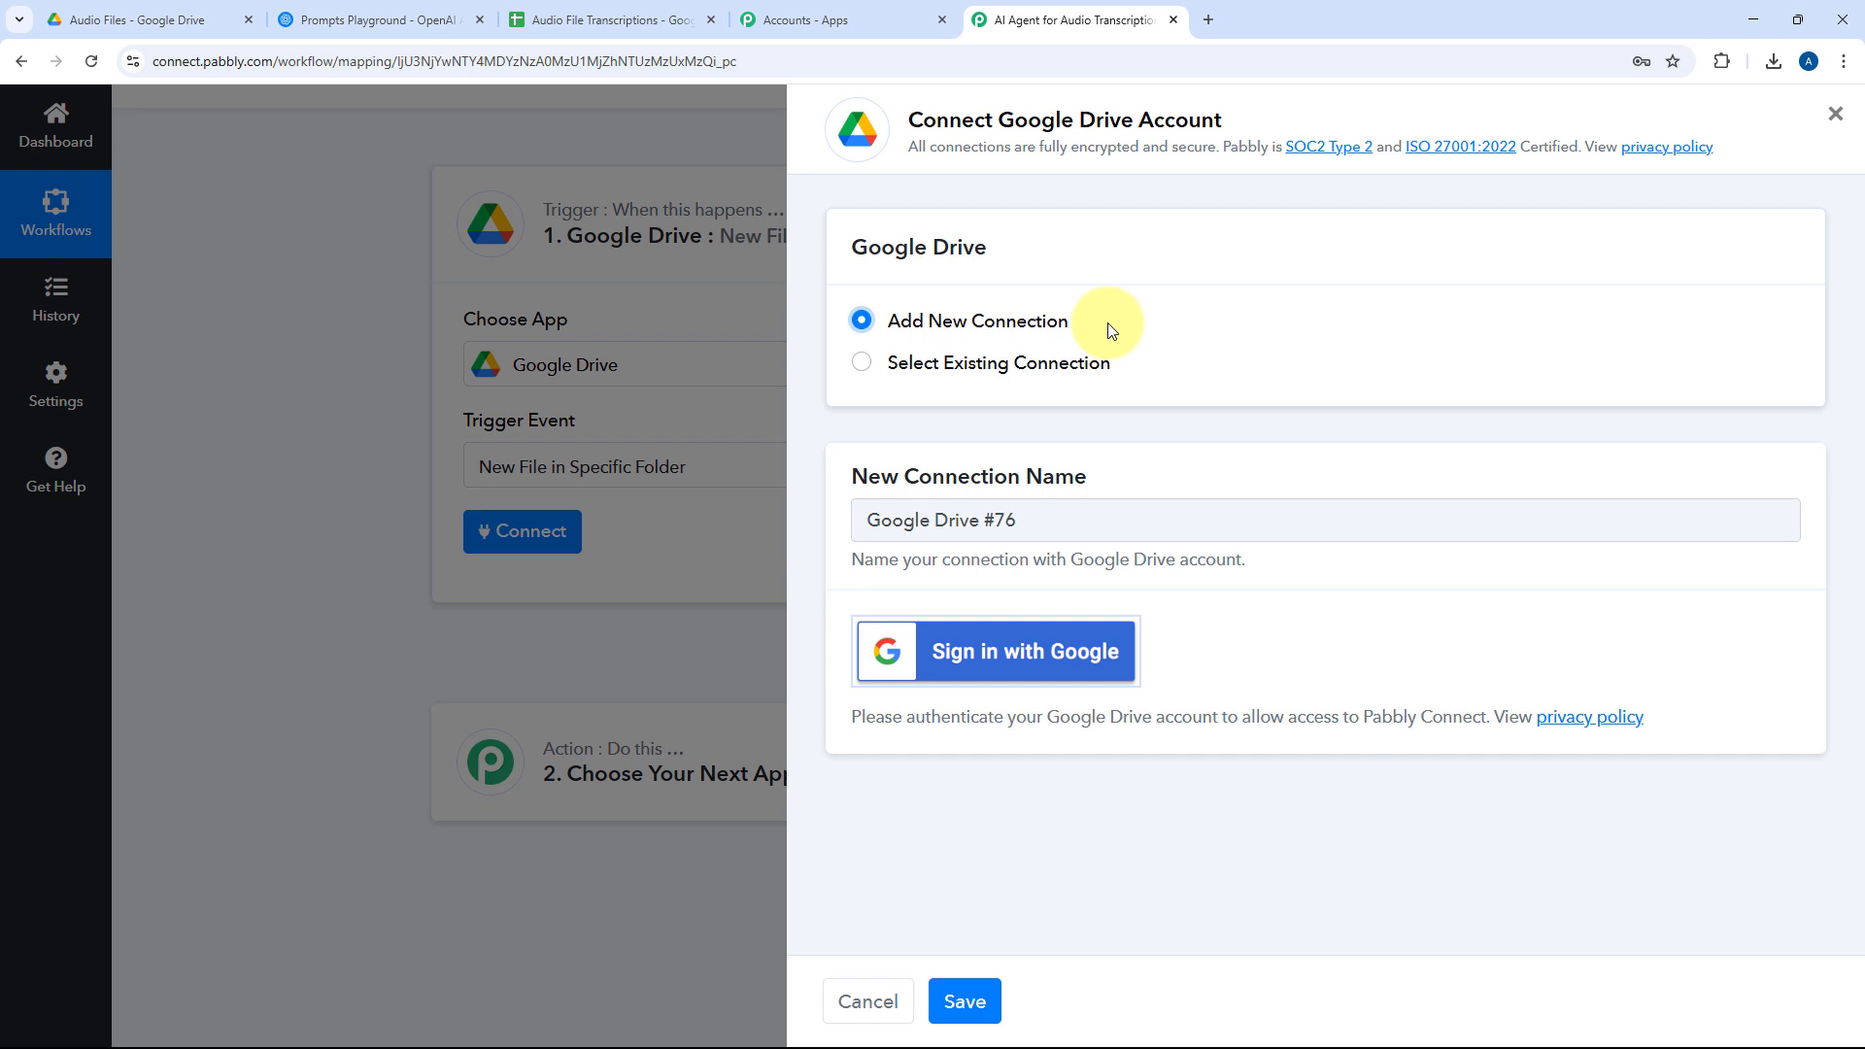
left_click(996, 663)
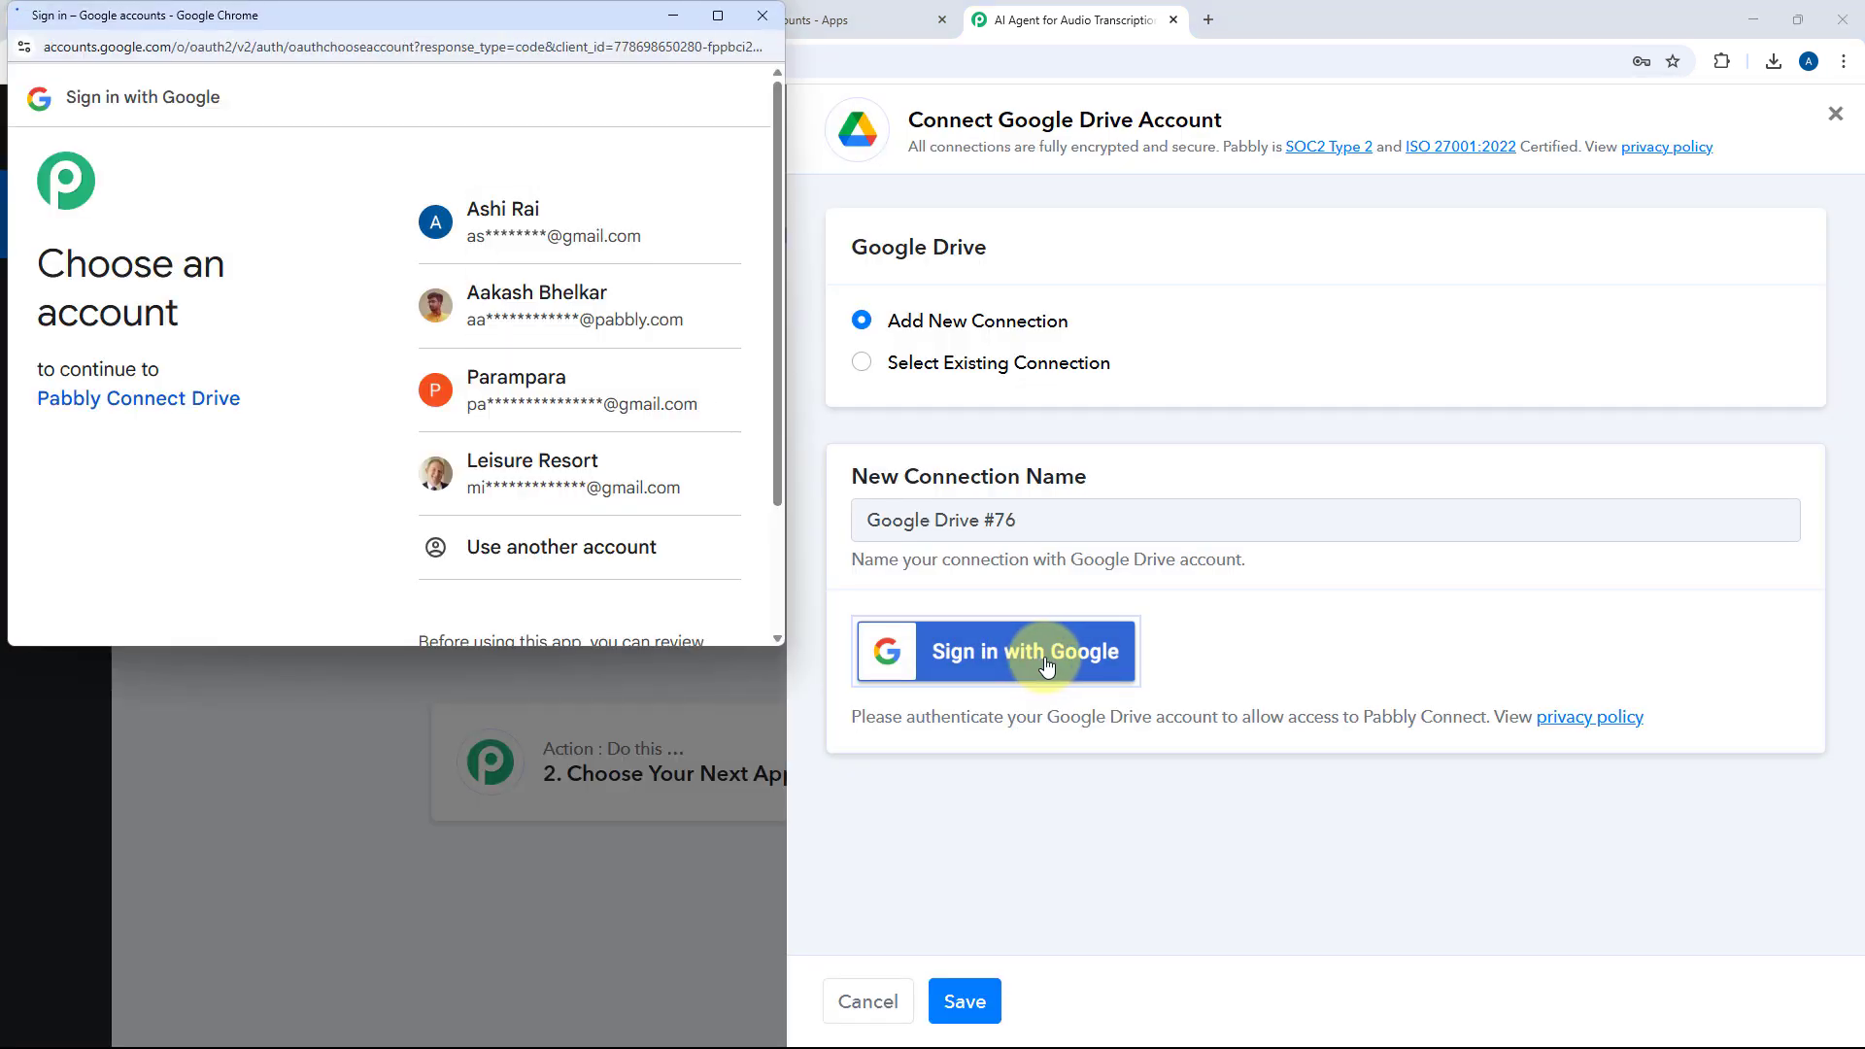
left_click(549, 214)
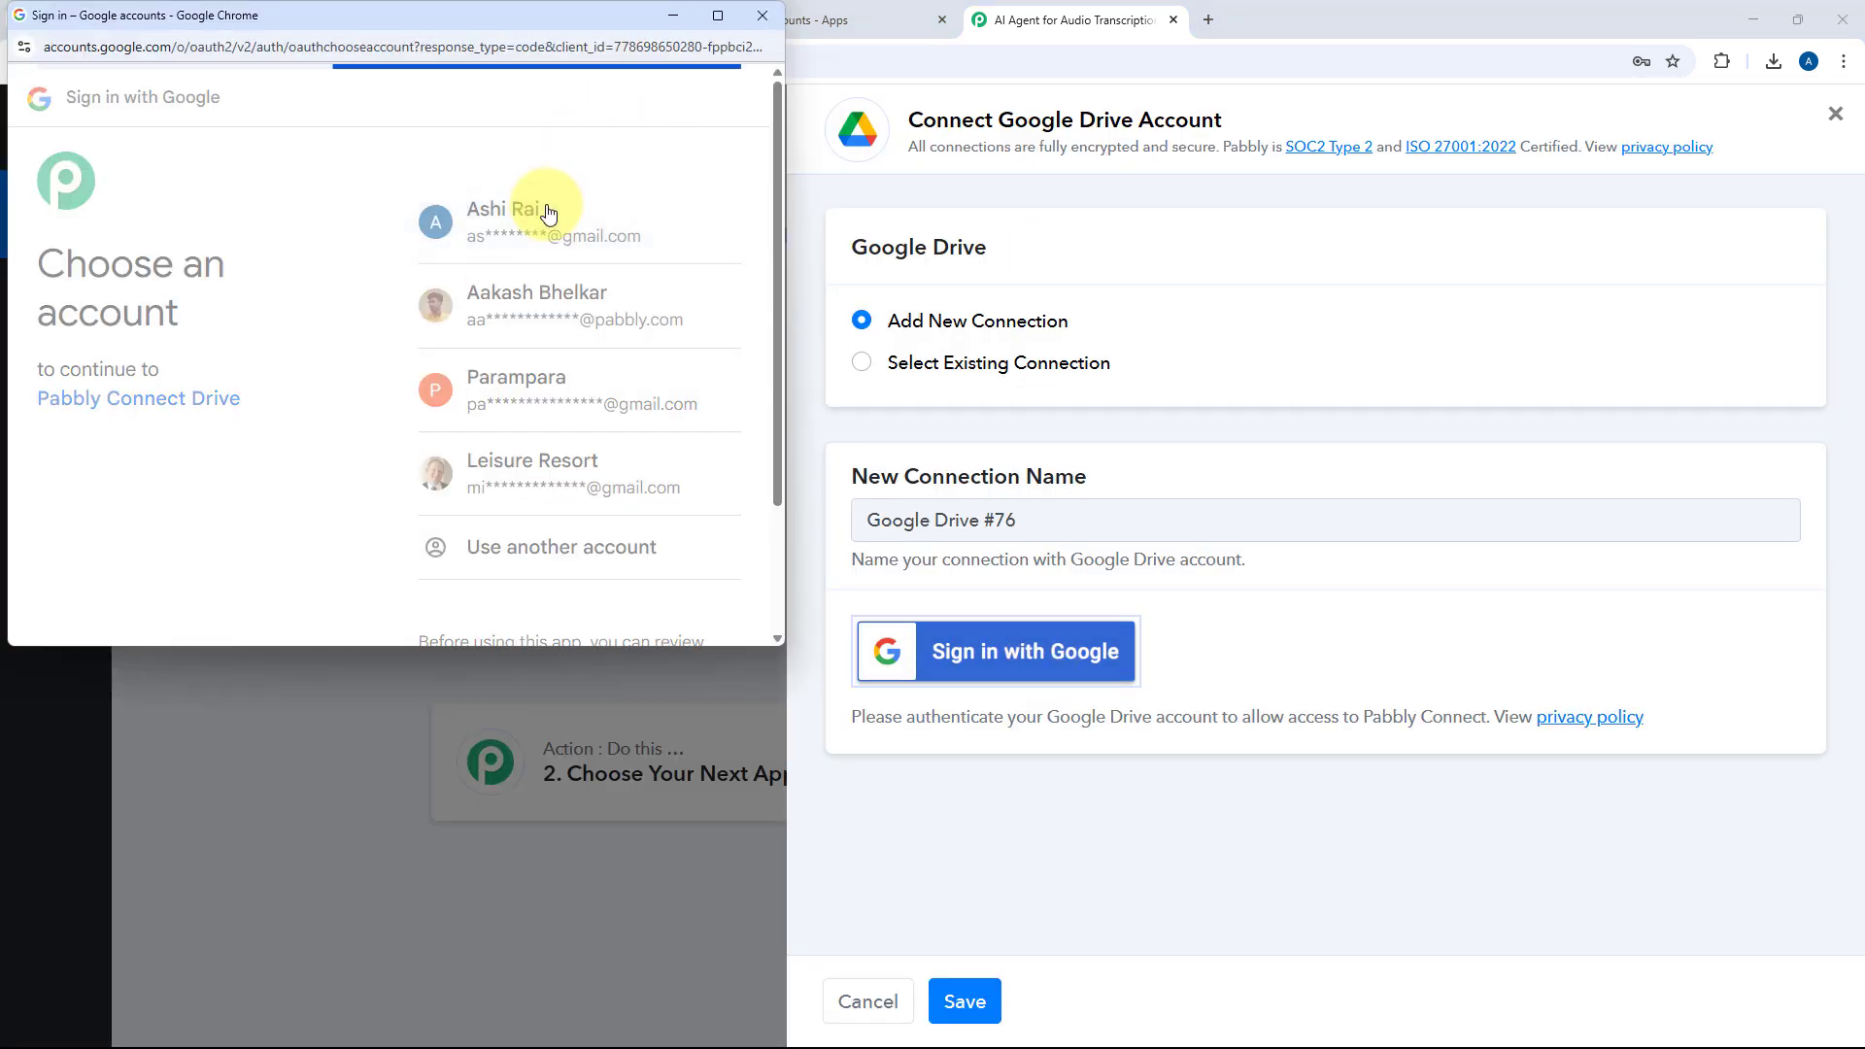
scroll(608, 233, "down", 2)
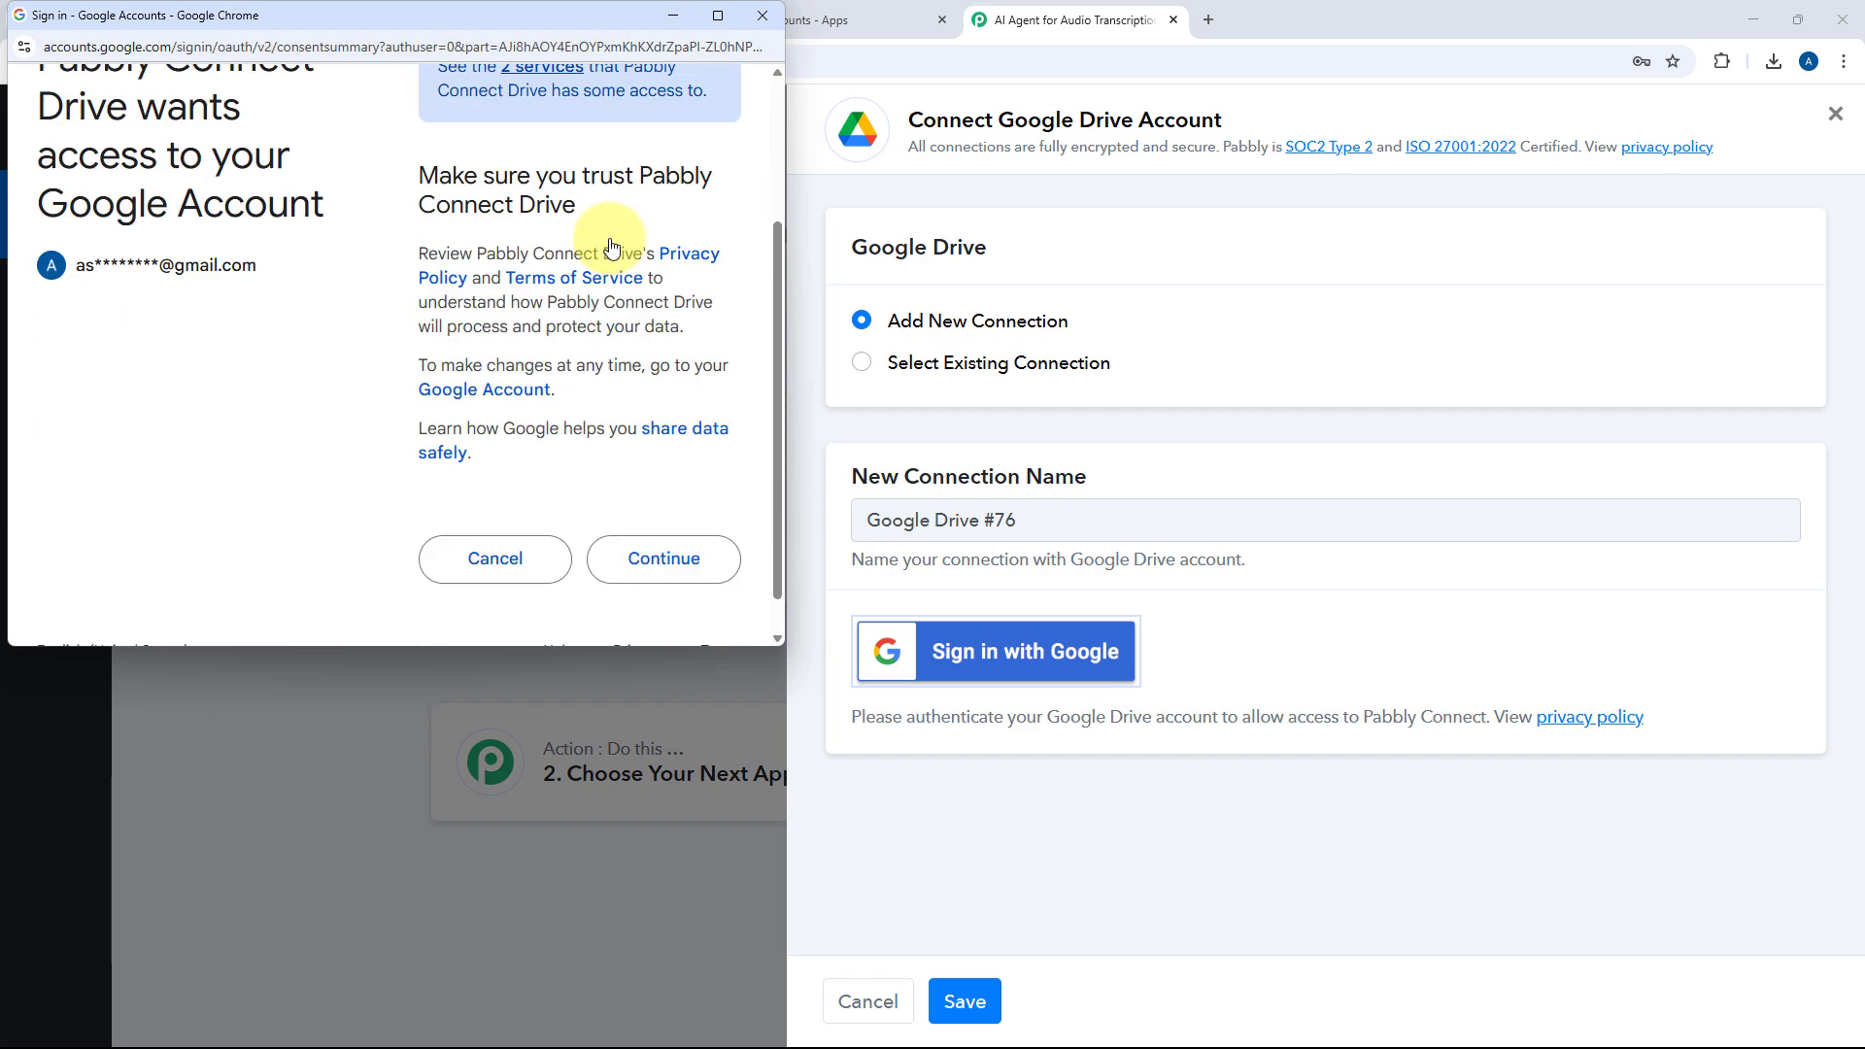
left_click(673, 510)
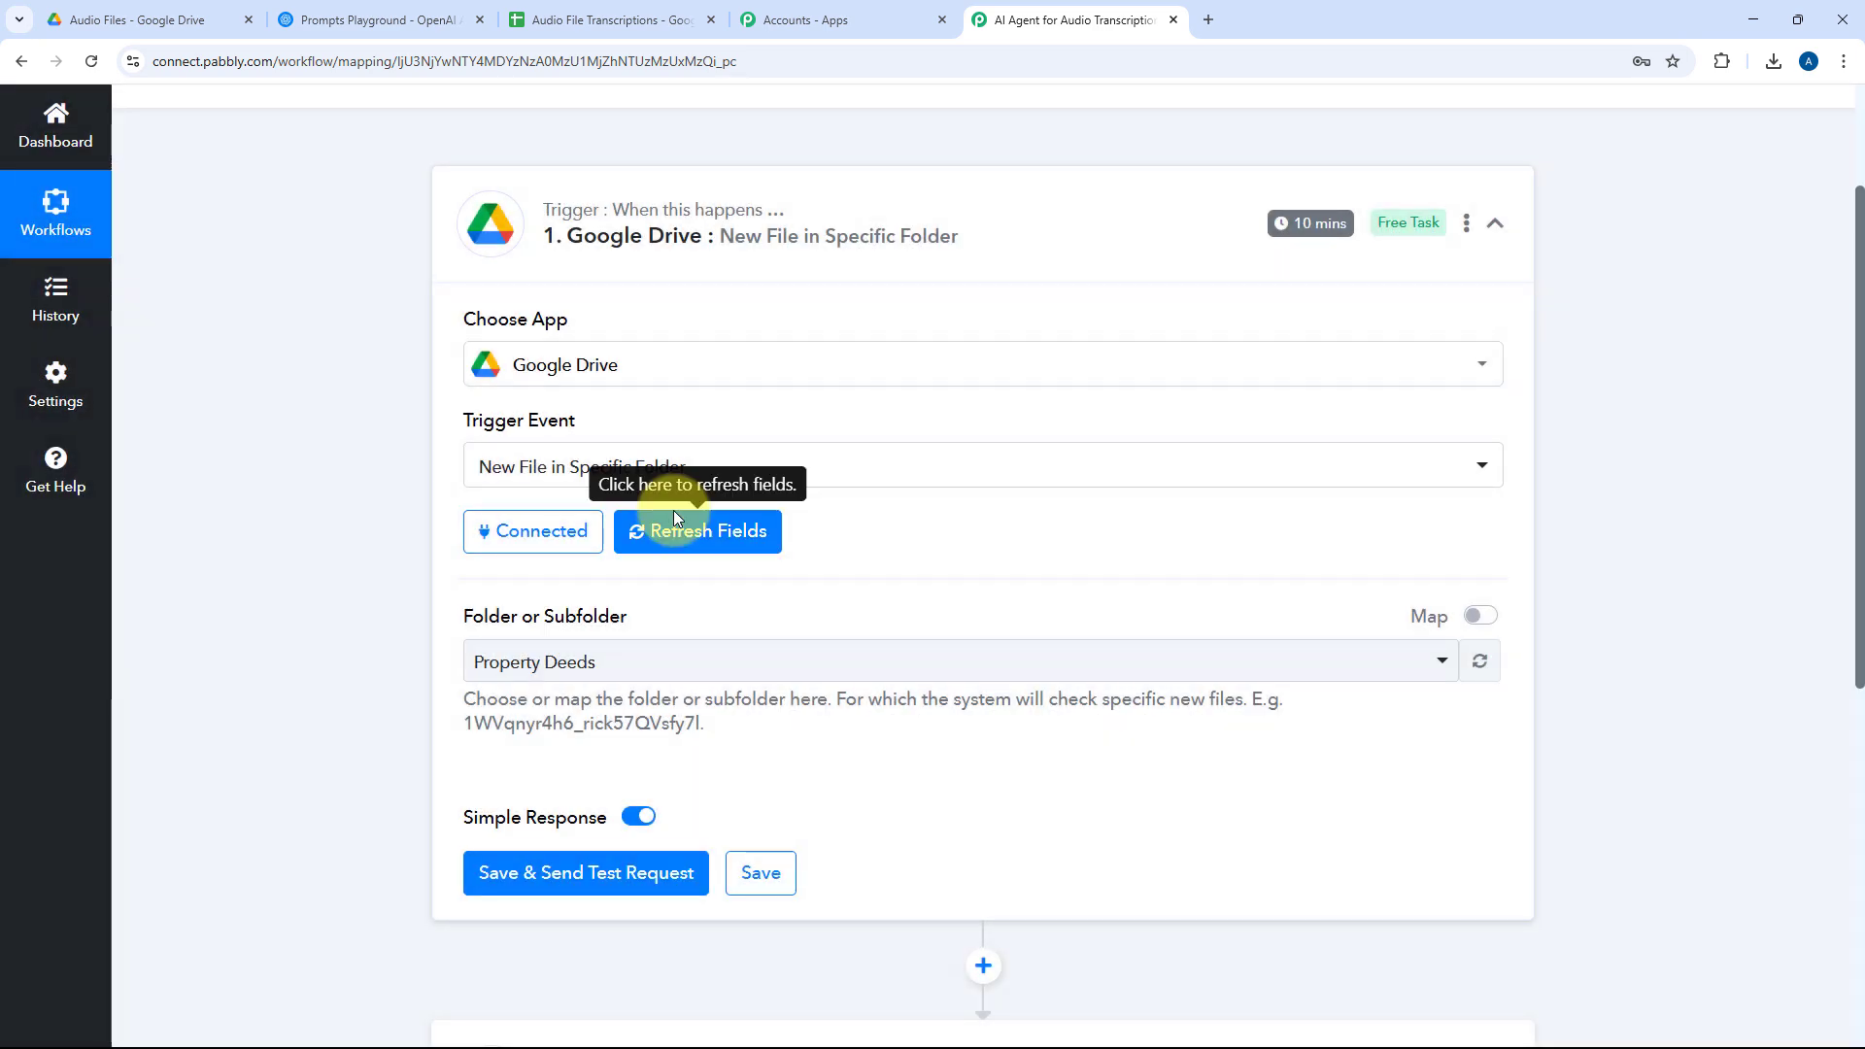
Set the trigger's folder to Audio Files, matching the folder name in Google Drive
scroll(316, 453, "down", 4)
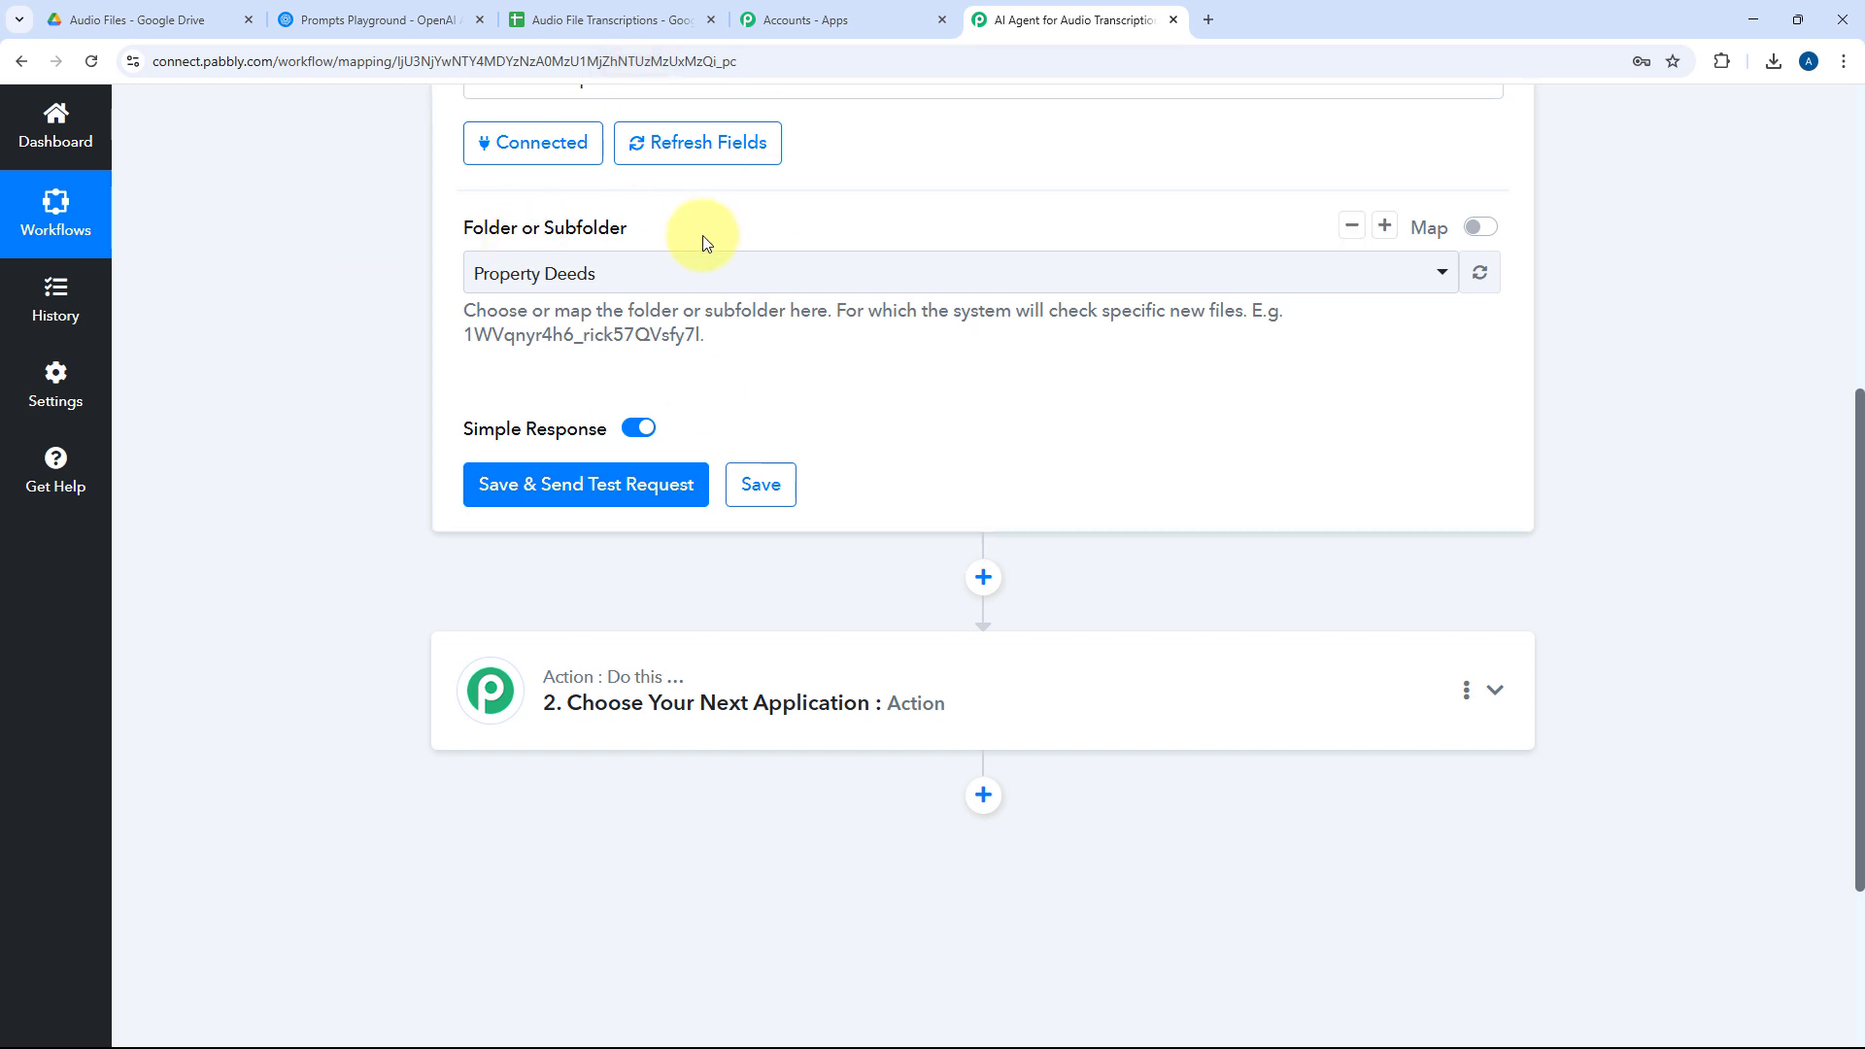
left_click(774, 263)
scroll(784, 376, "down", 2)
scroll(785, 376, "down", 9)
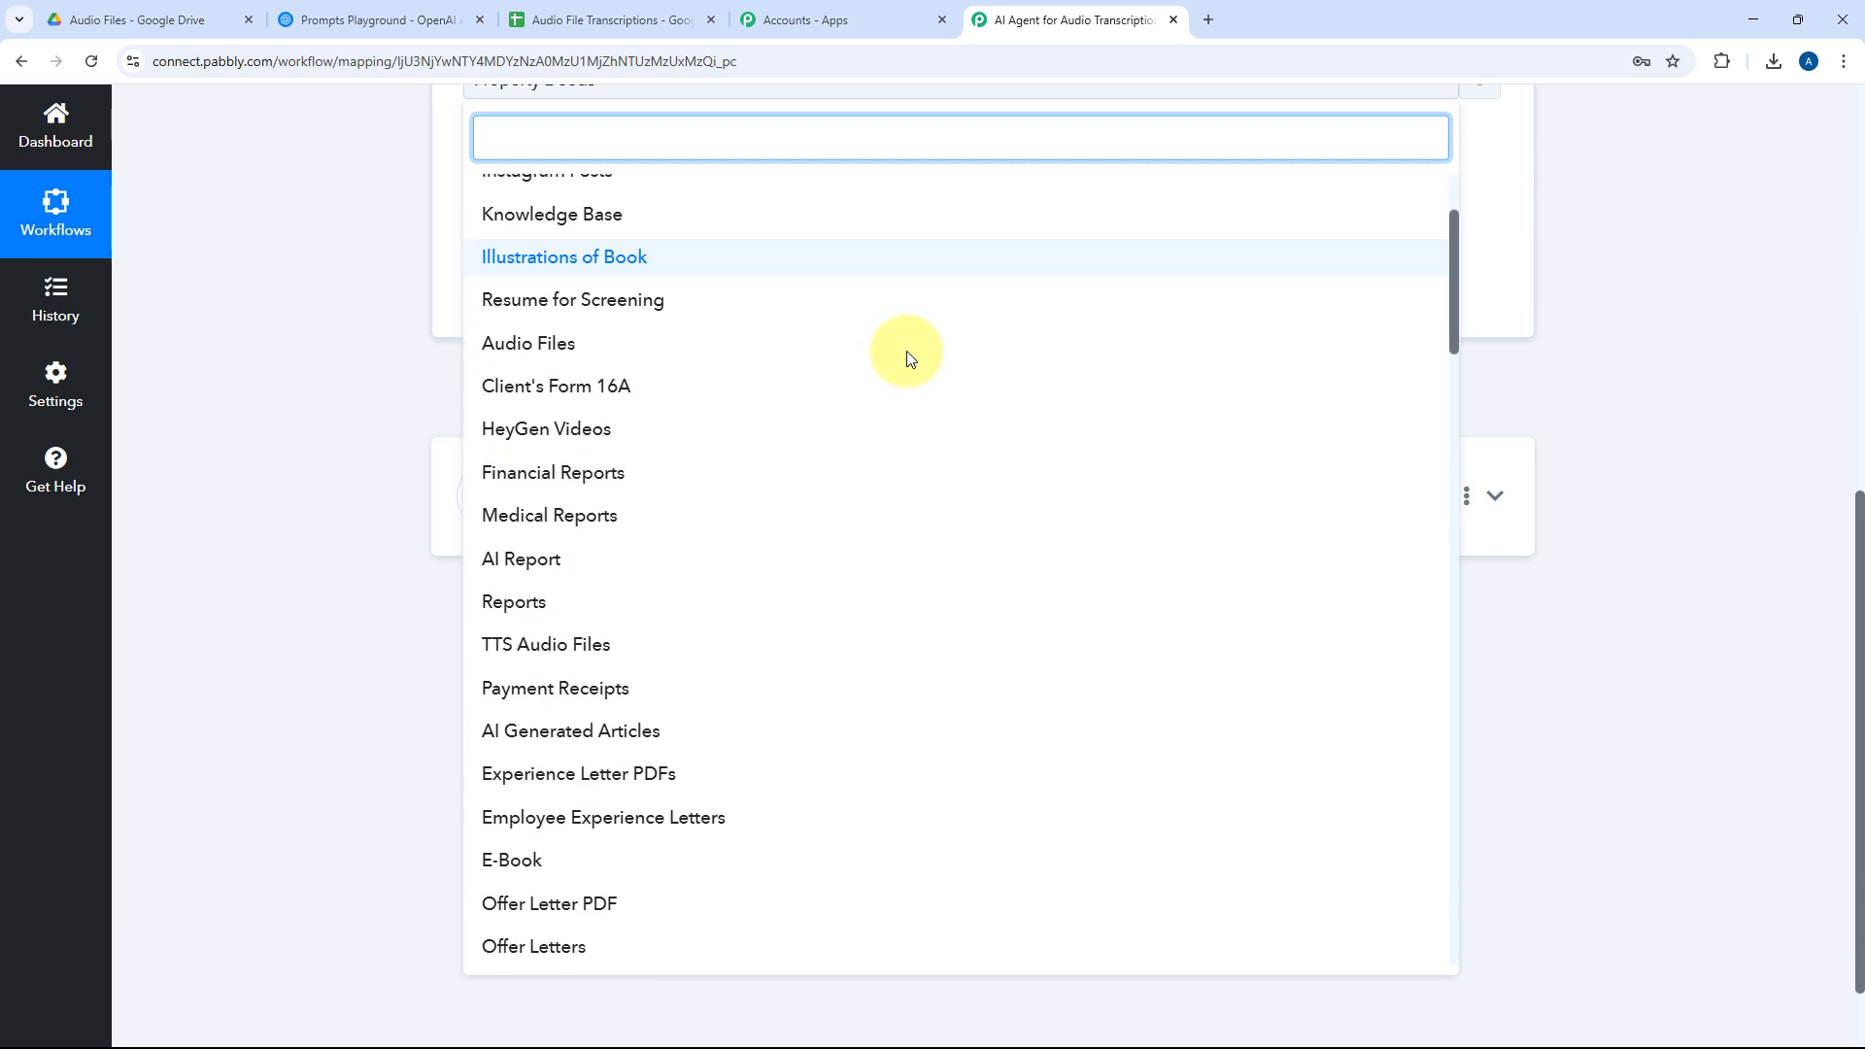
scroll(921, 347, "down", 3)
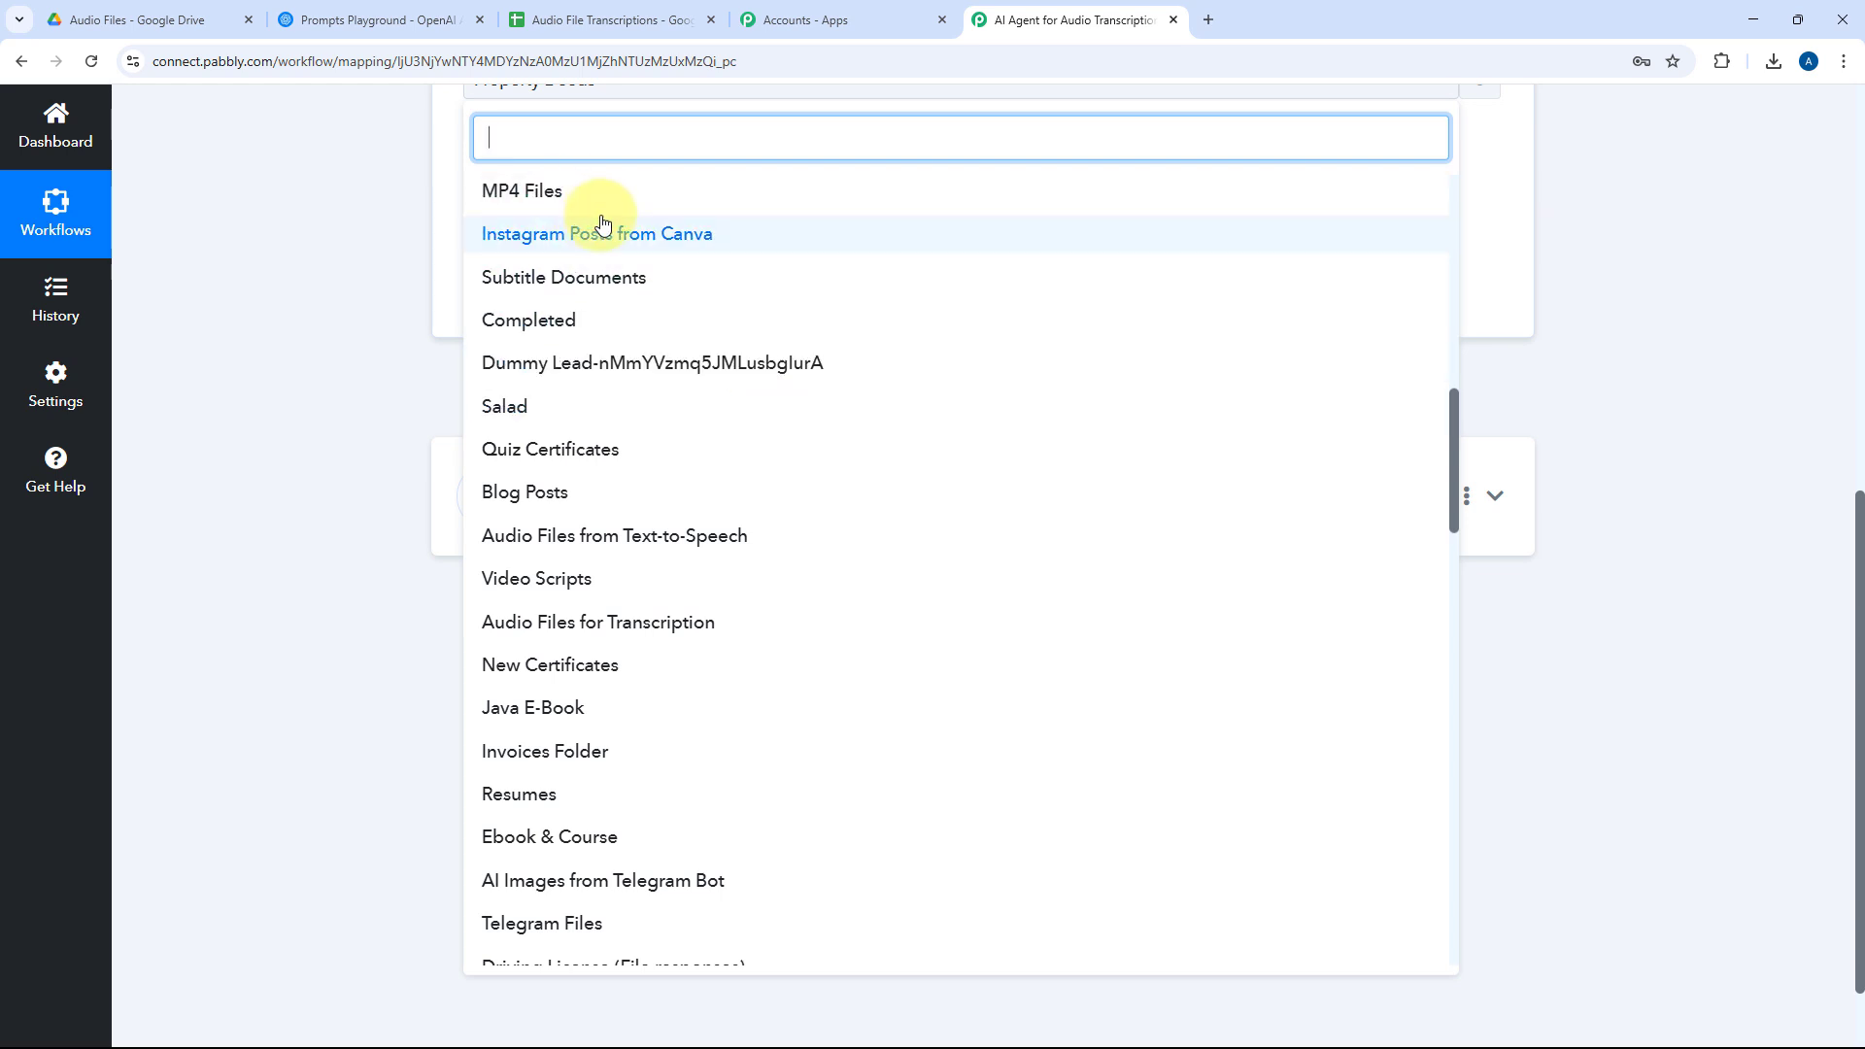
scroll(357, 263, "up", 1)
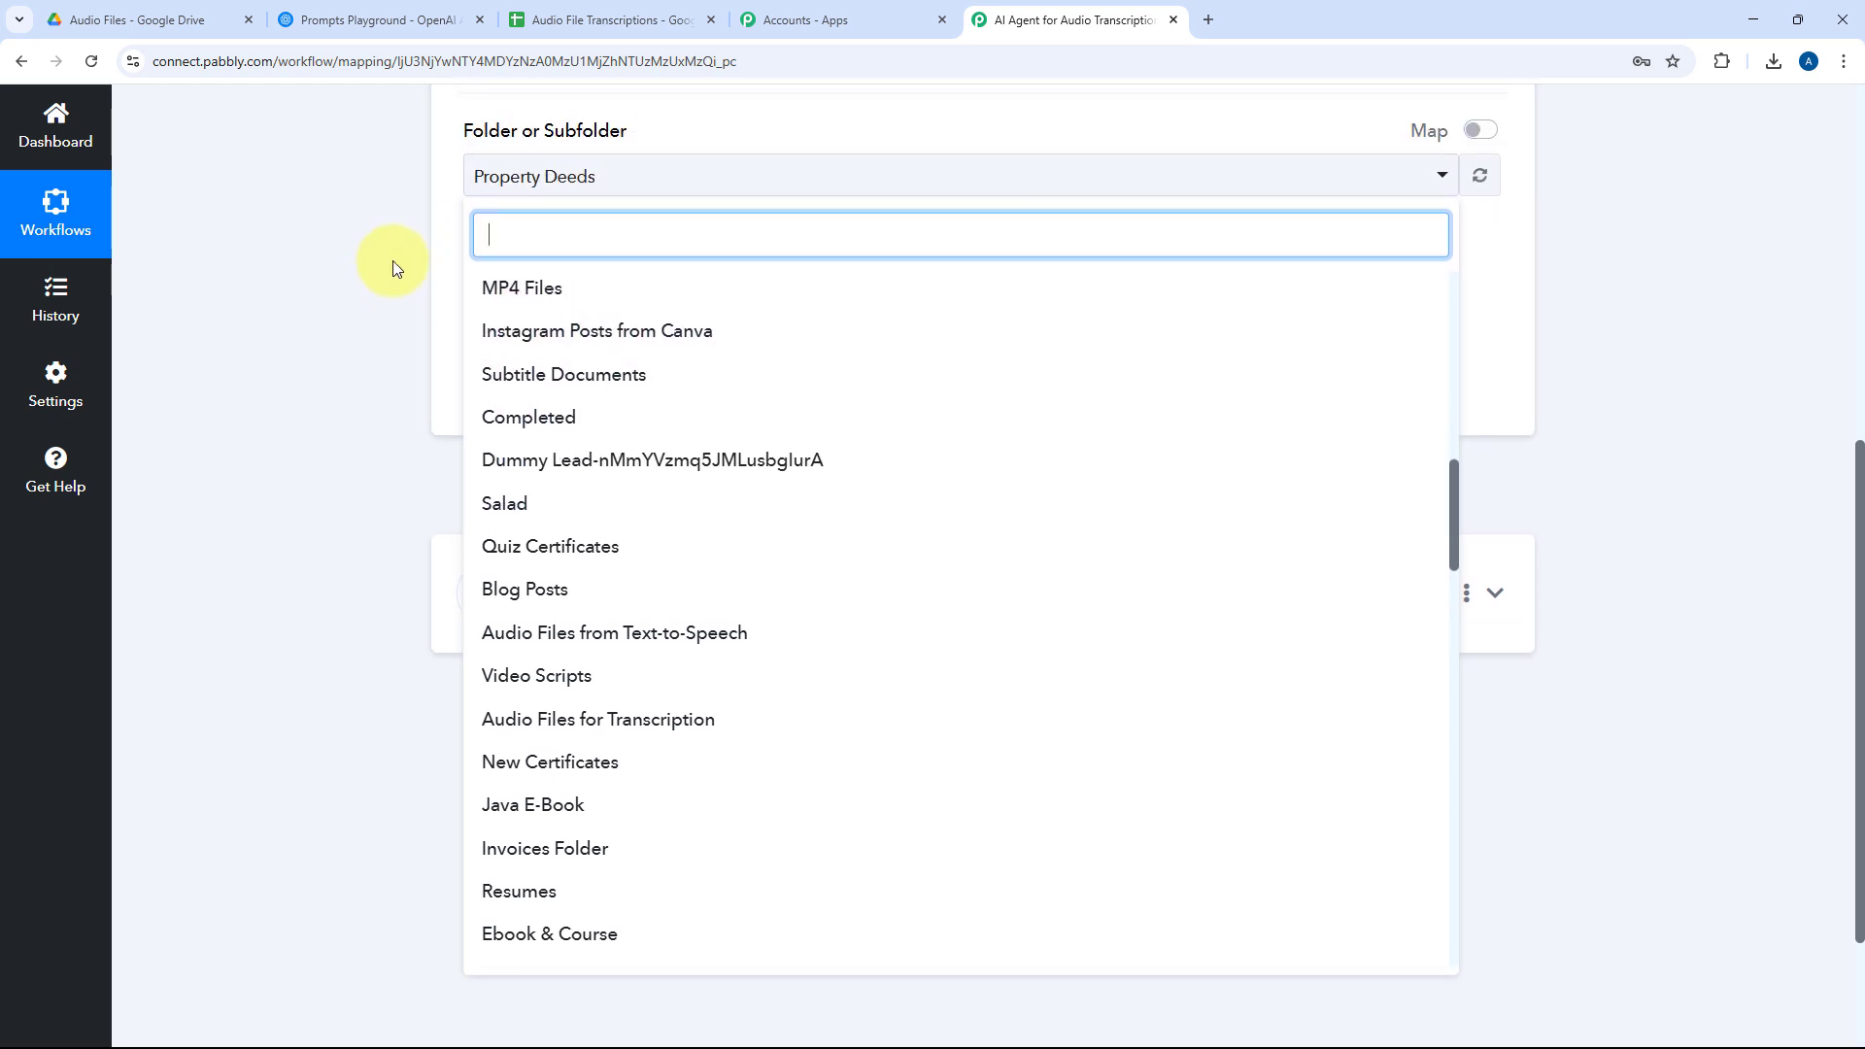
left_click(218, 7)
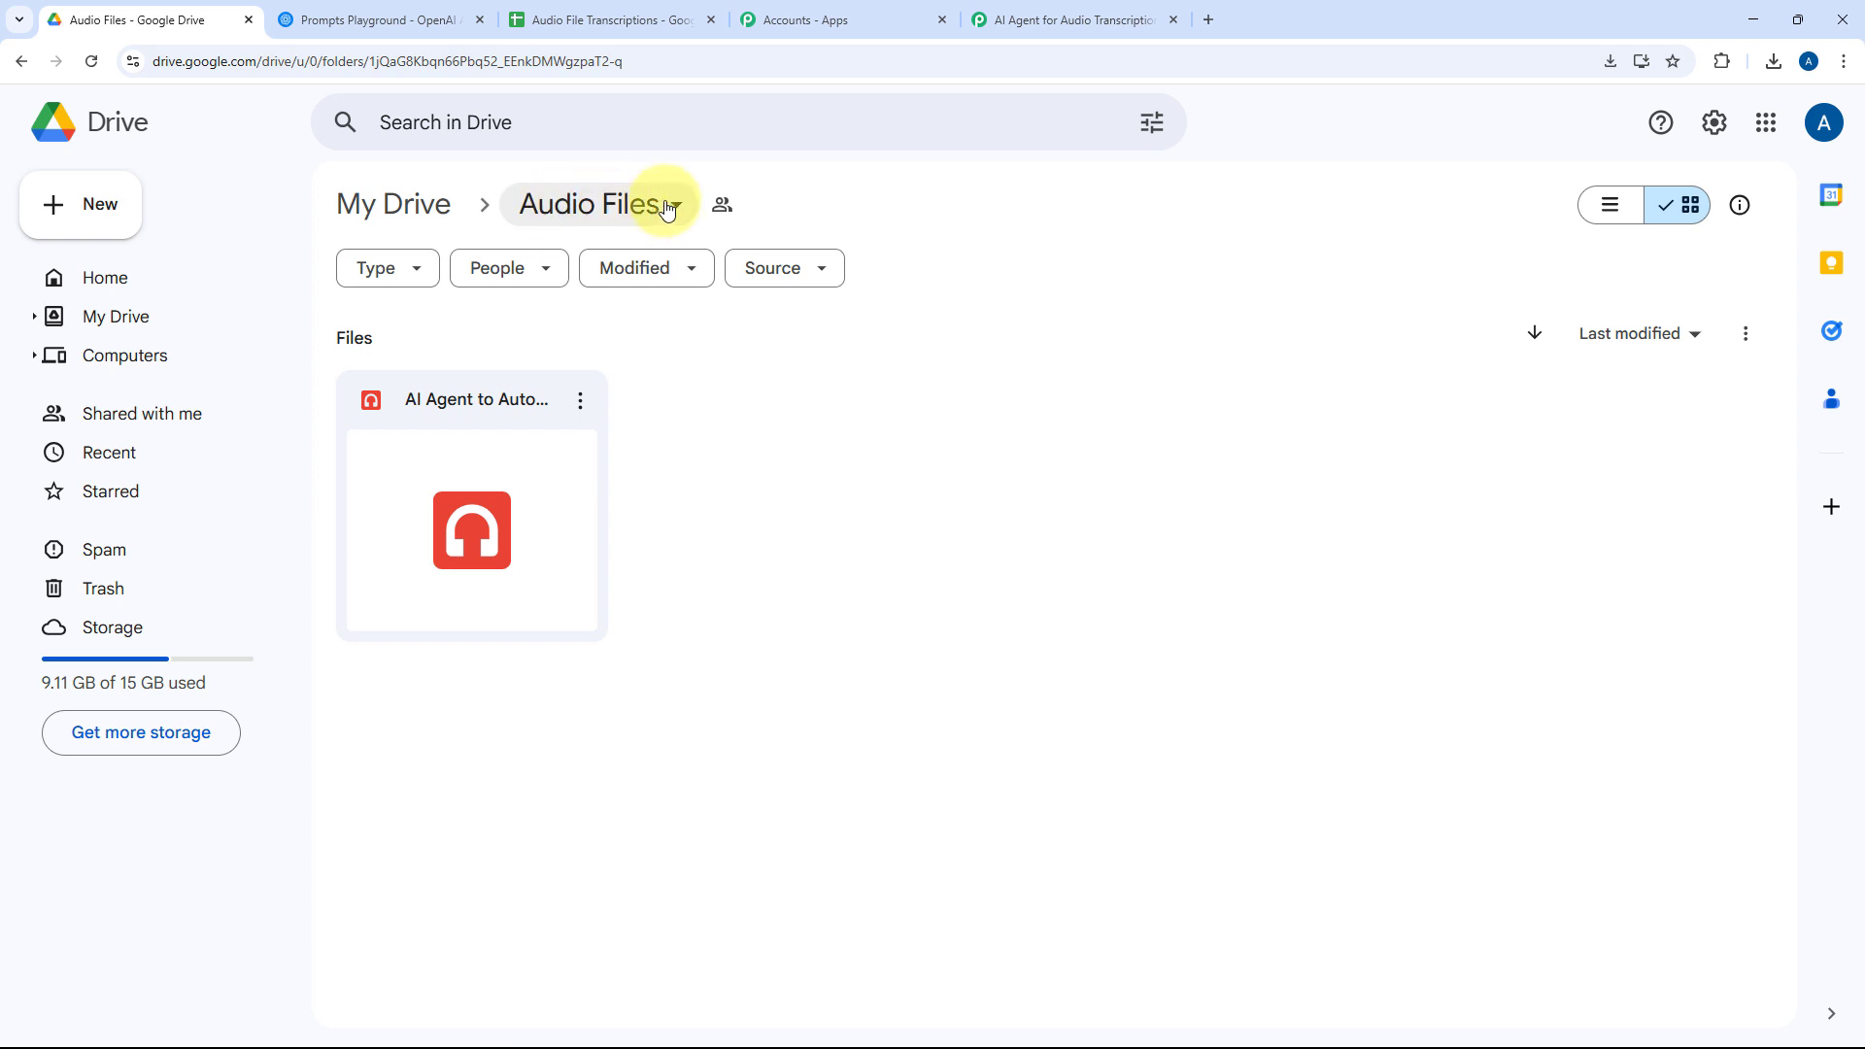
left_click(1041, 17)
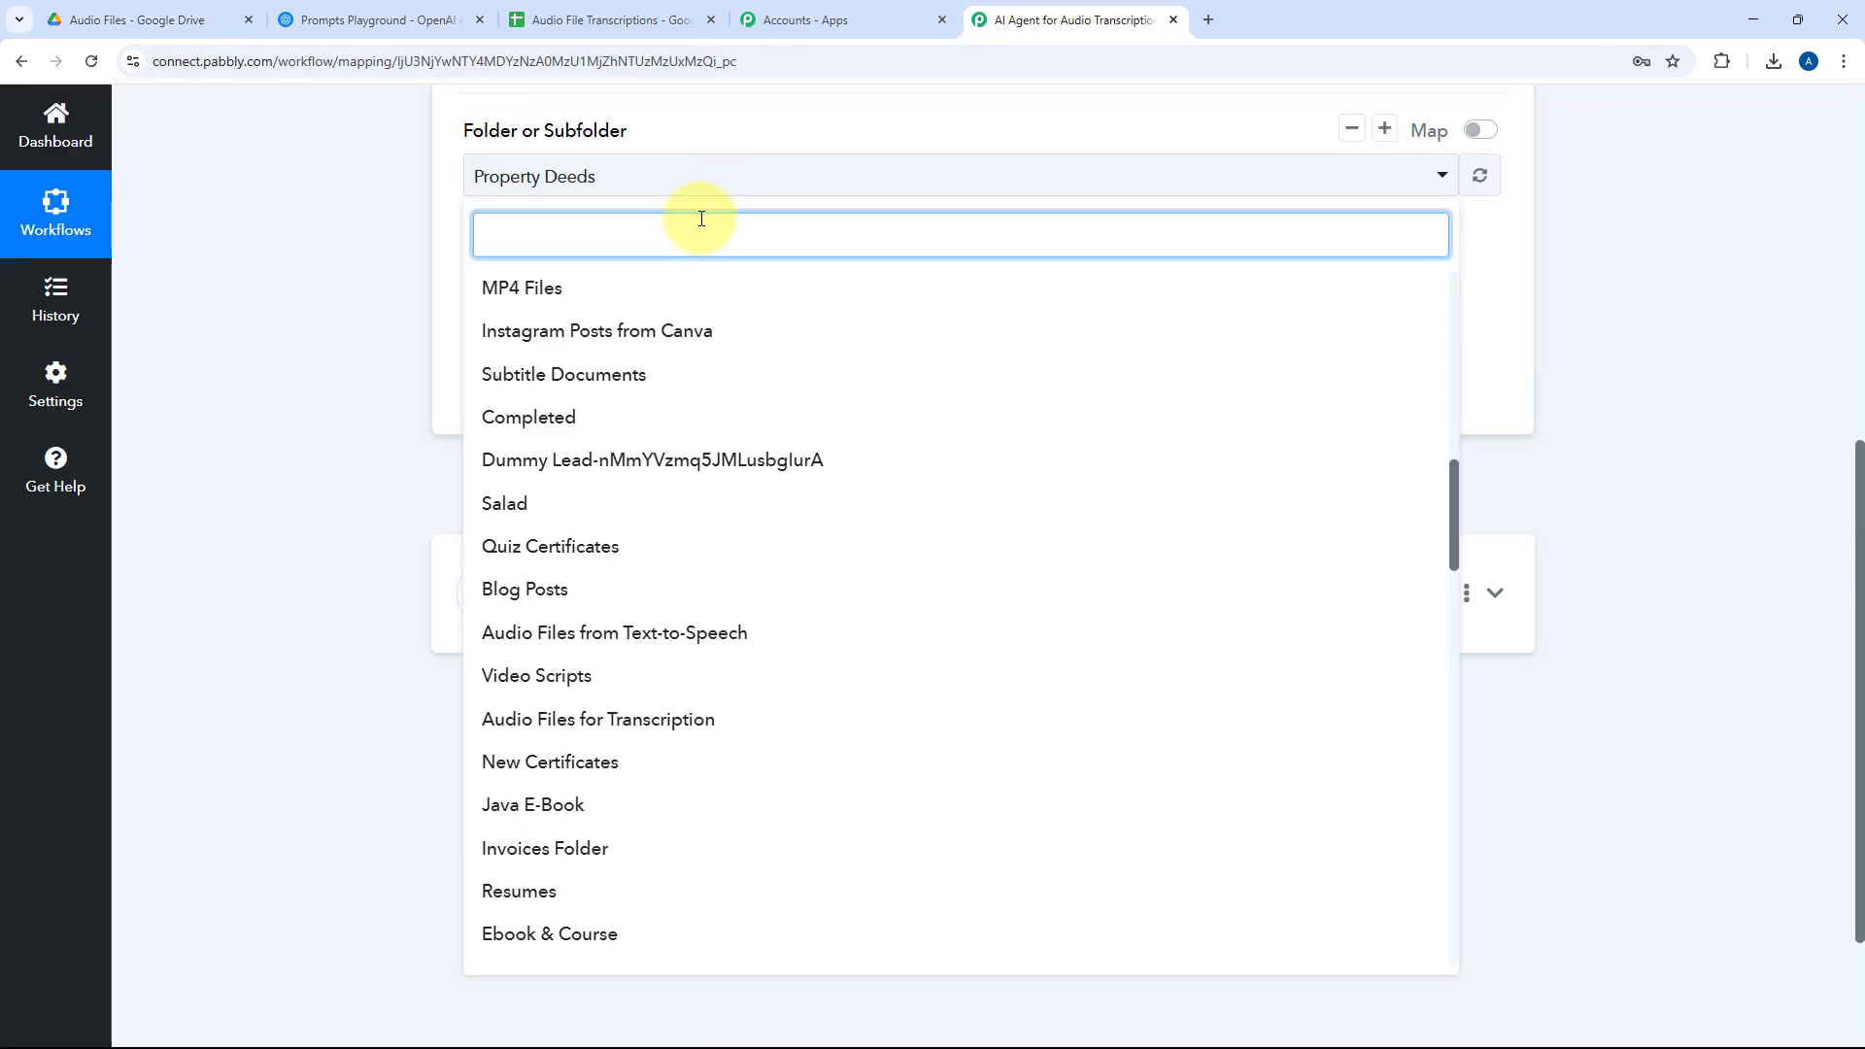
type("Aud")
left_click(563, 328)
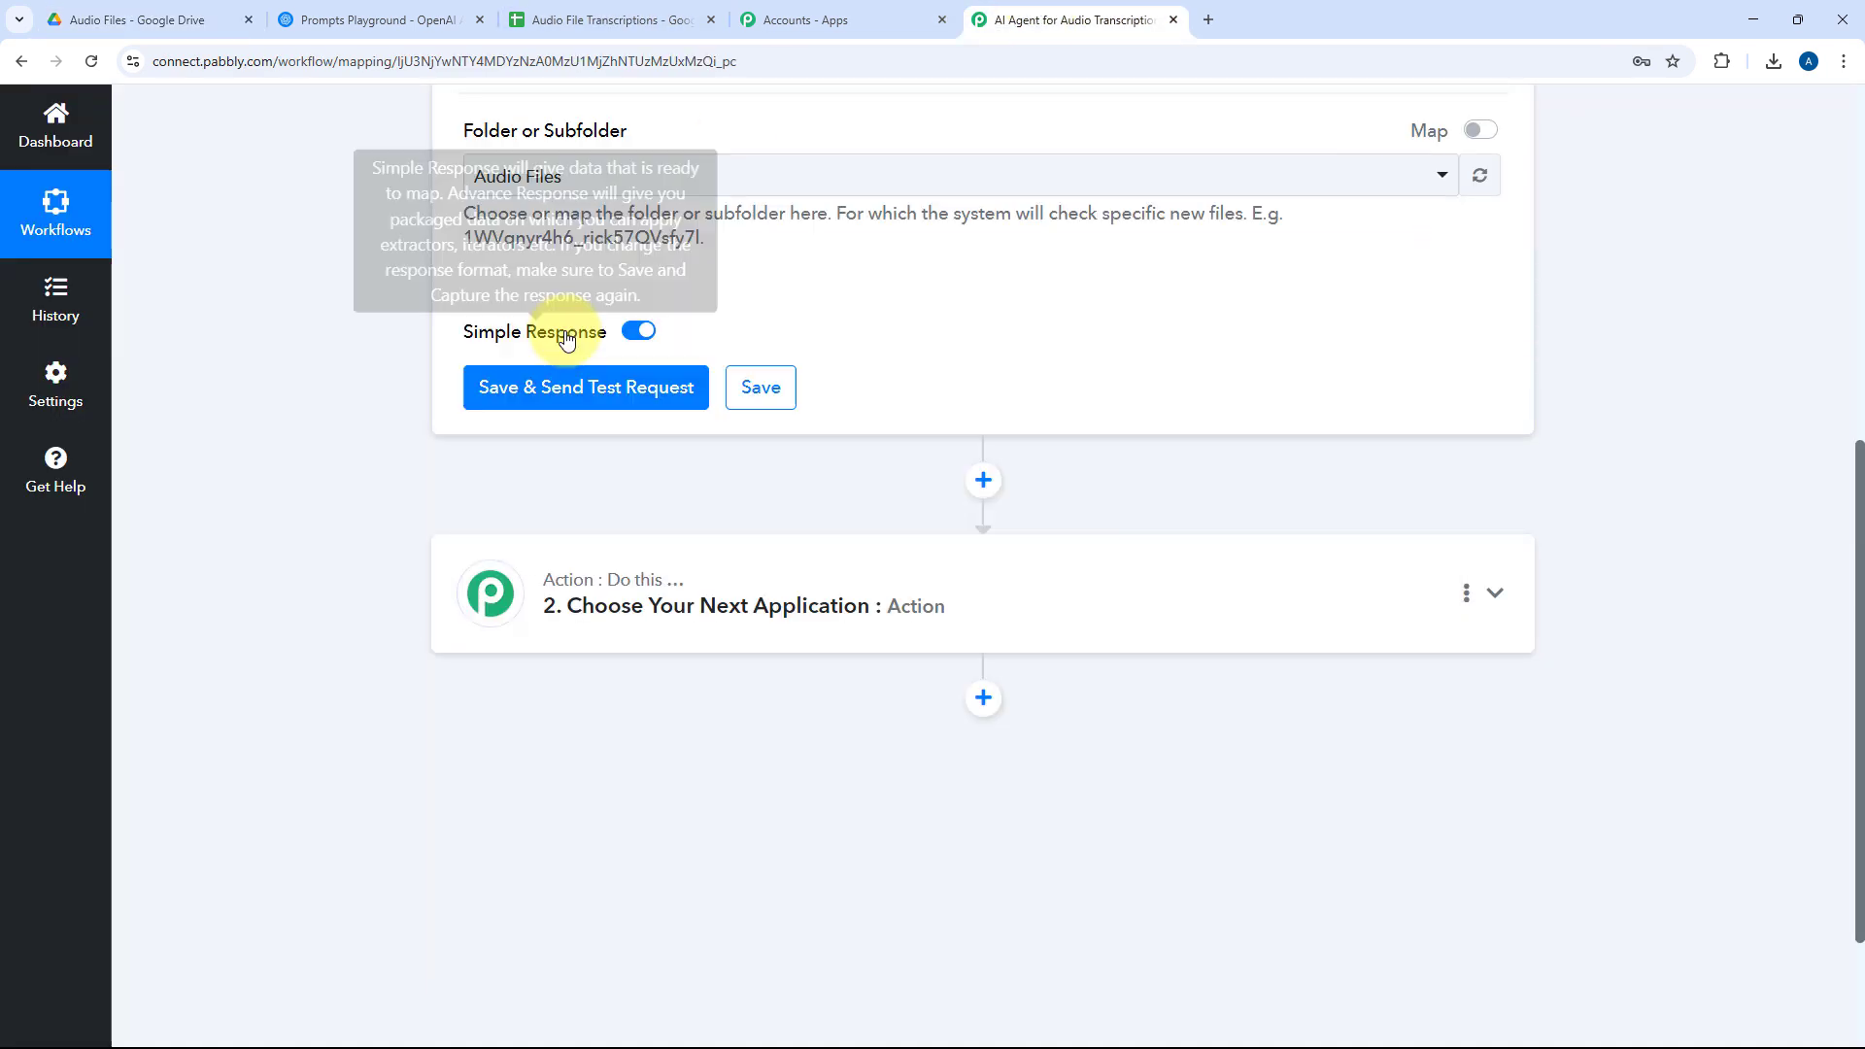
scroll(733, 310, "up", 4)
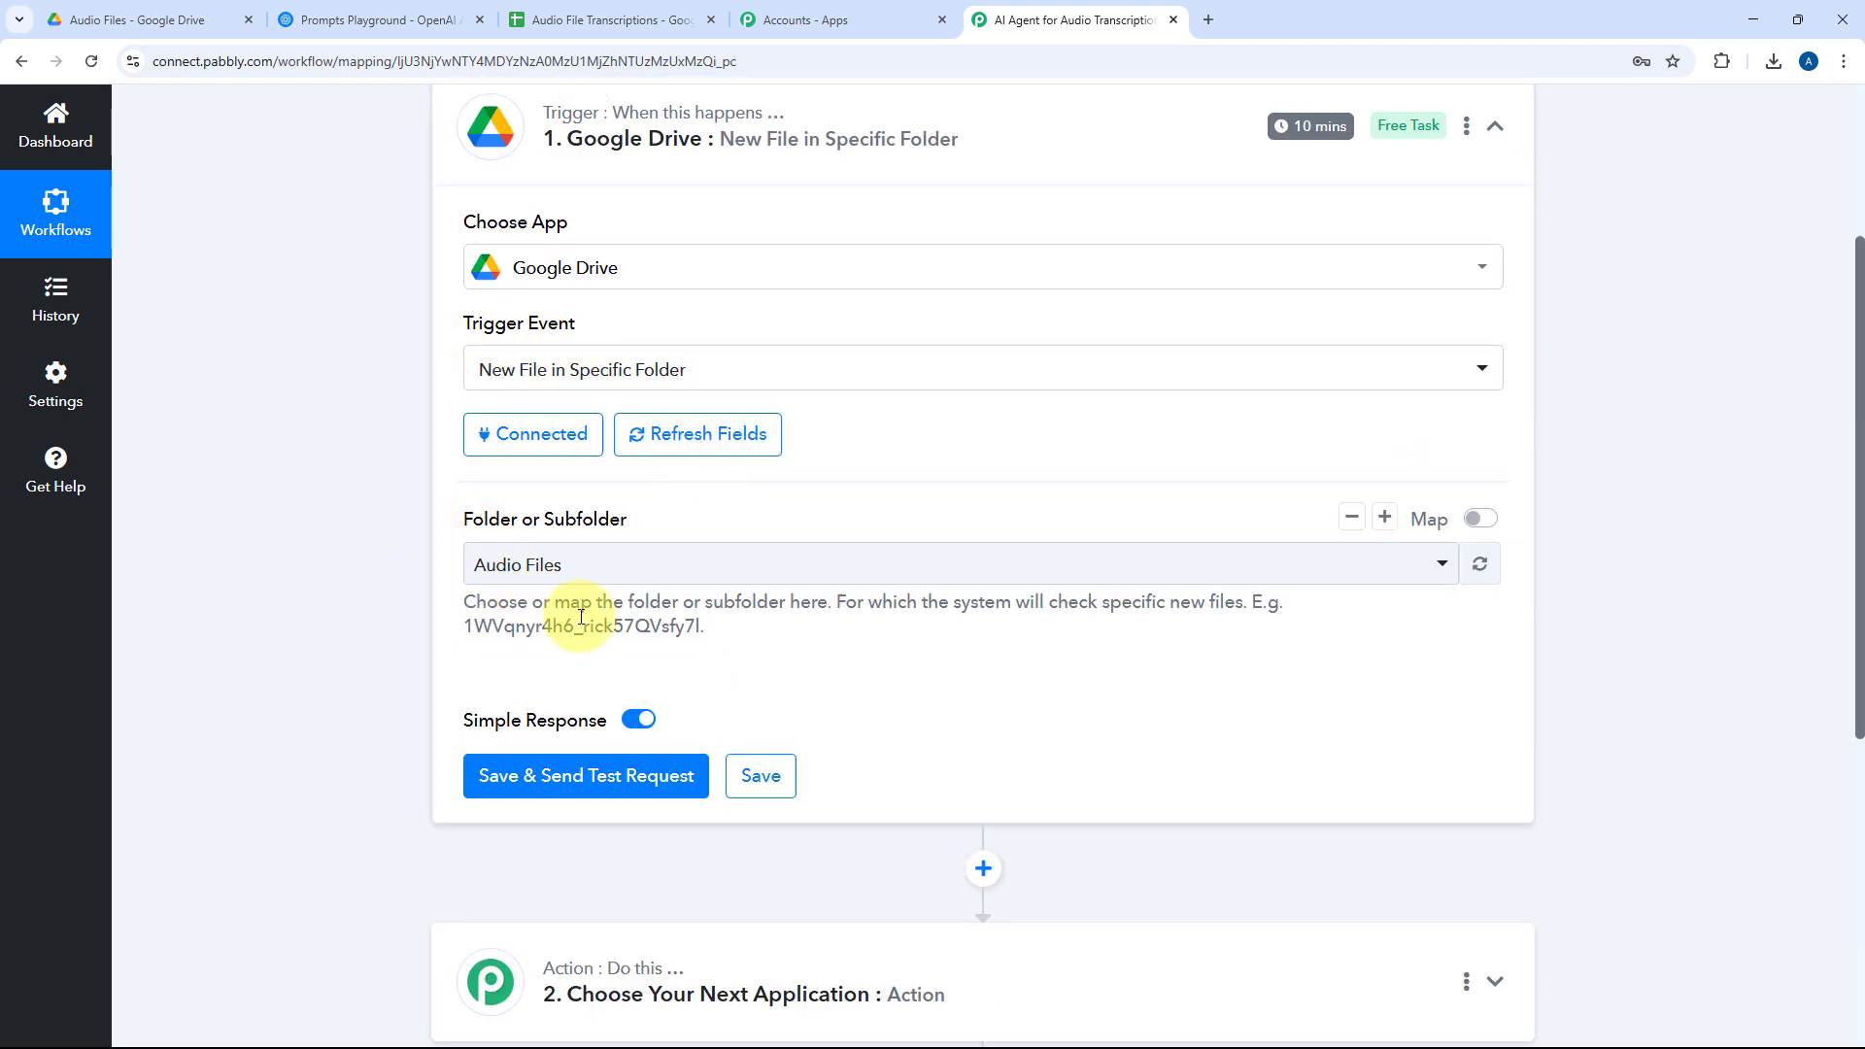
scroll(455, 310, "down", 2)
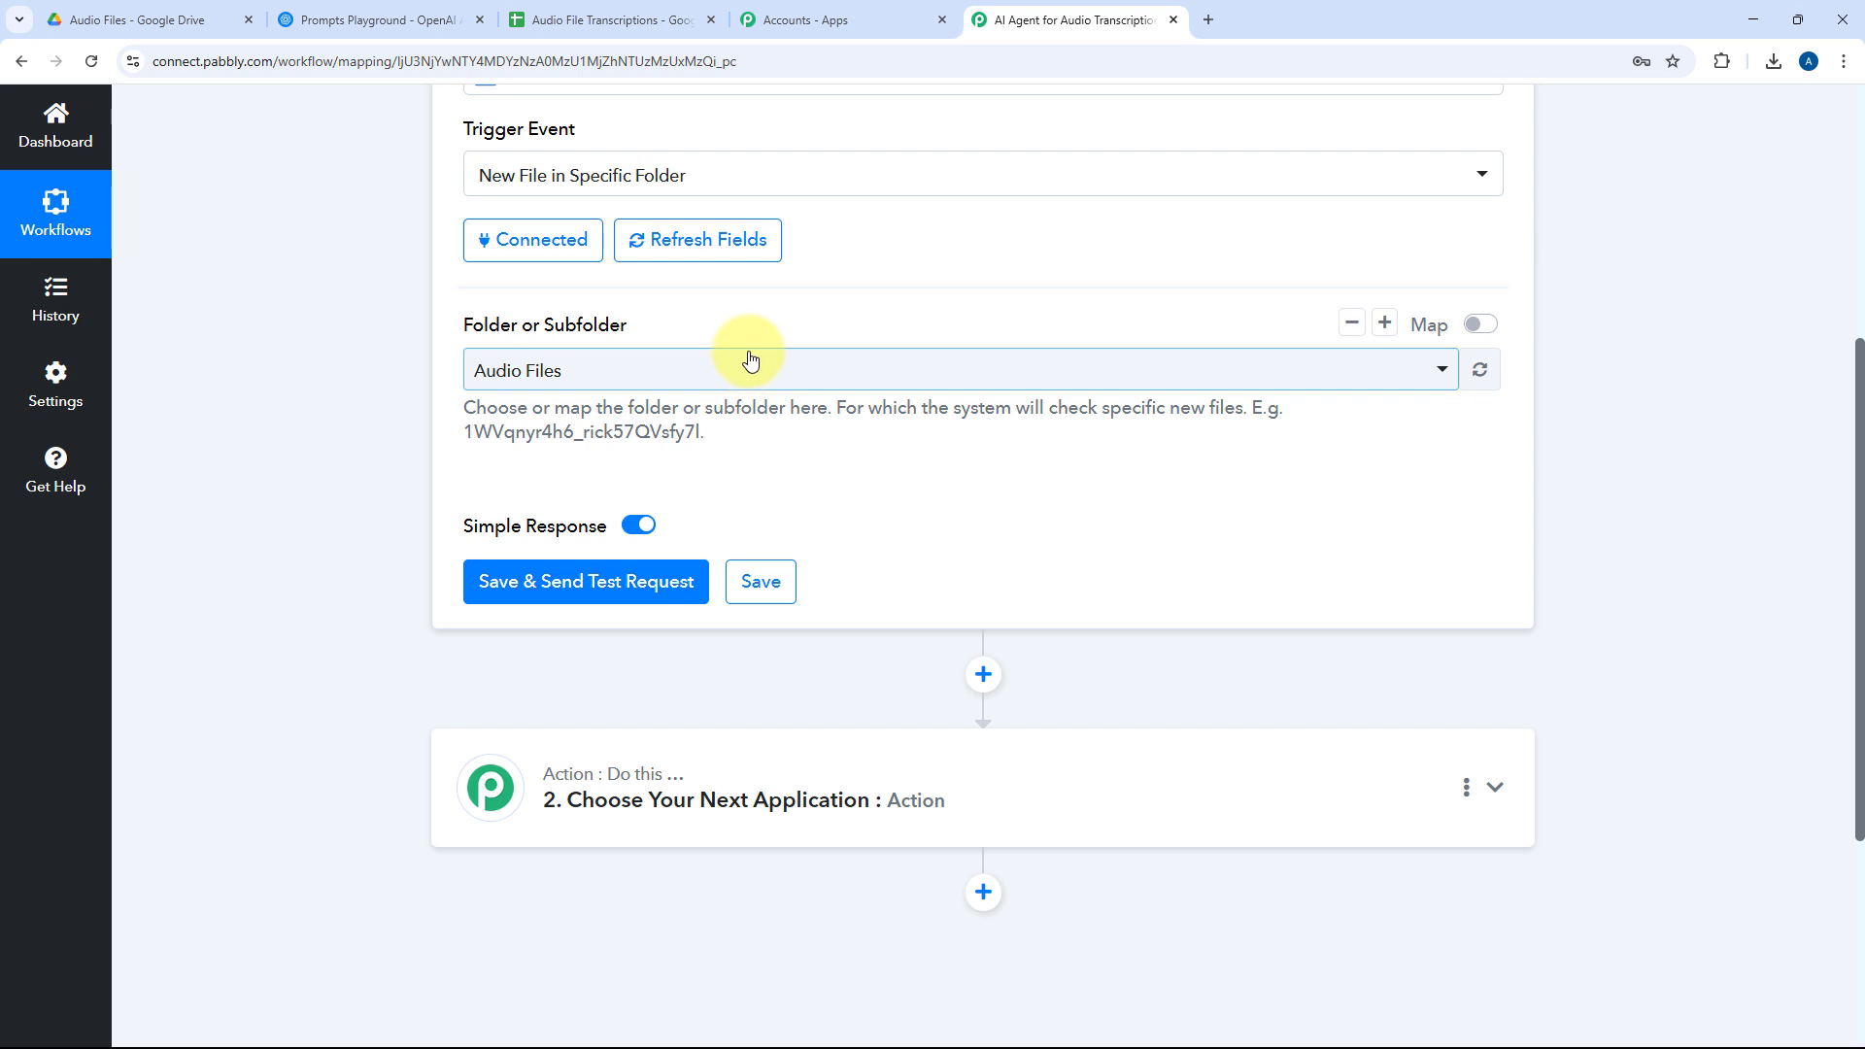
scroll(750, 361, "down", 1)
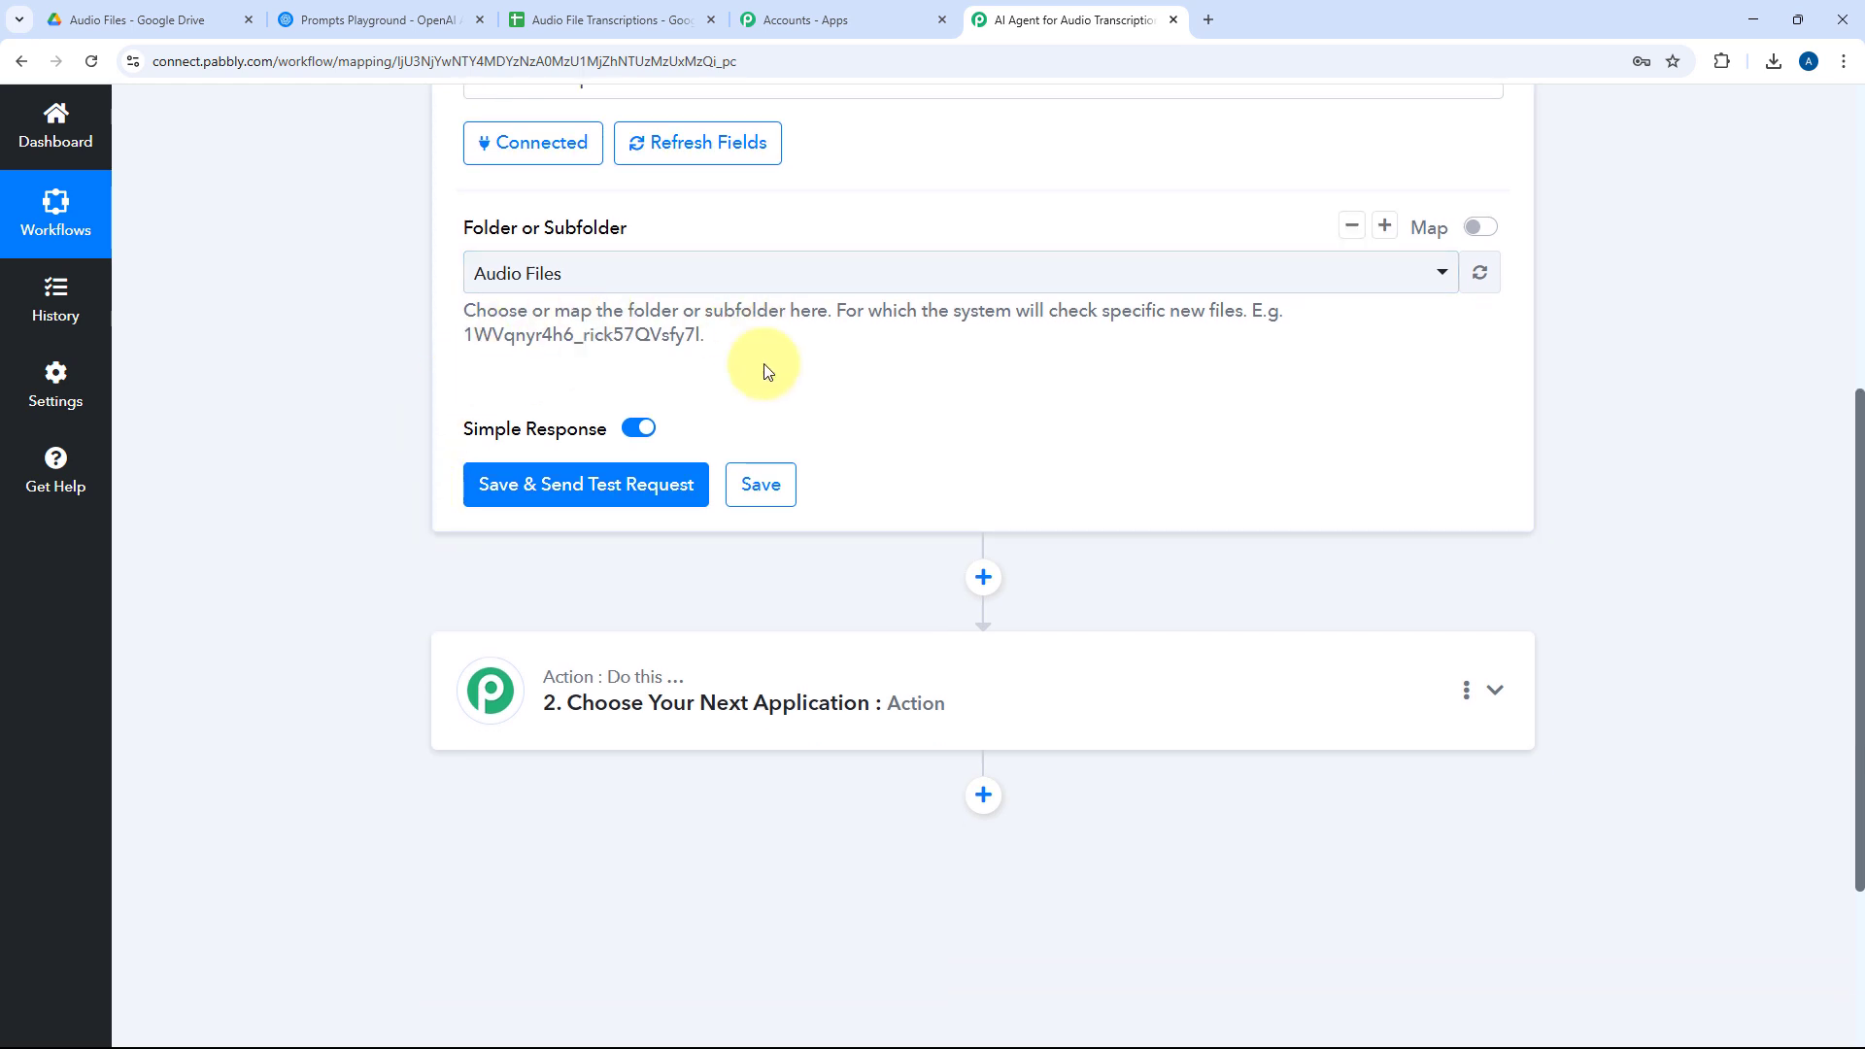
right_click(1005, 497)
left_click(902, 438)
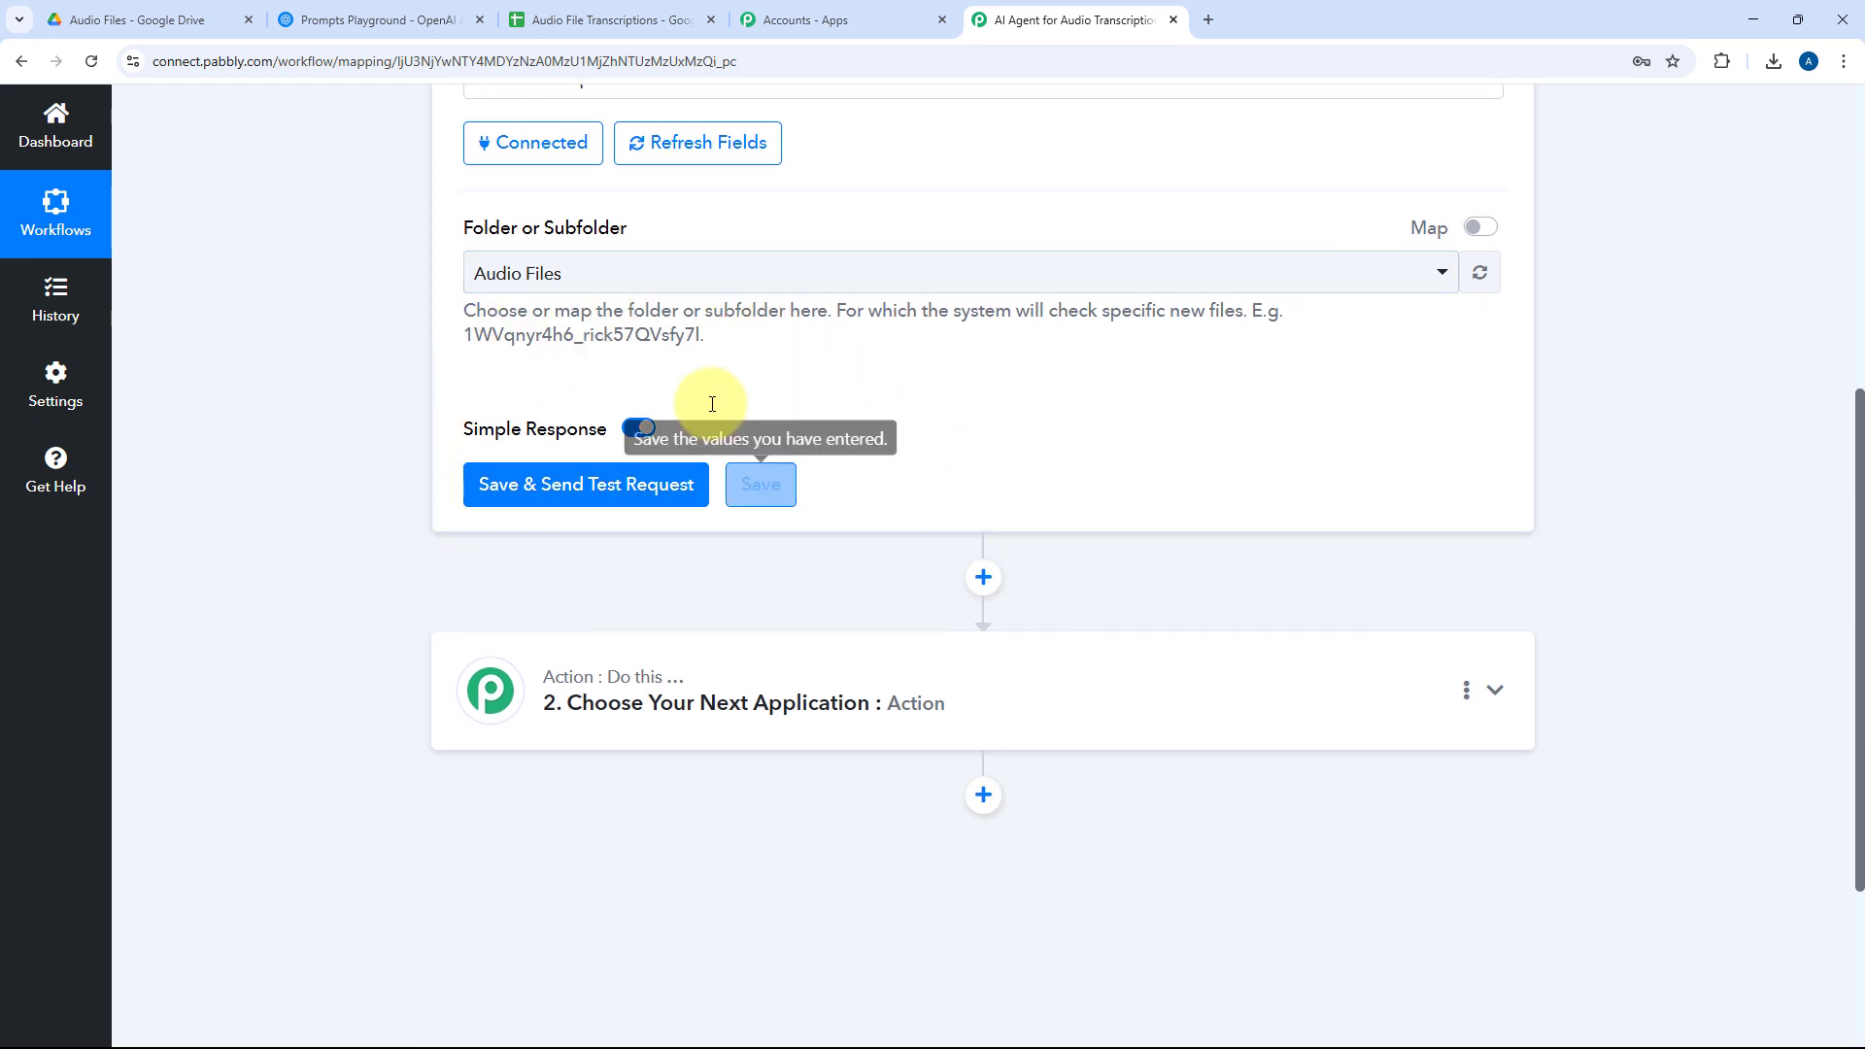
Open the MP3 in Google Drive's Audio Files folder, check its sharing status and close the preview
left_click(119, 12)
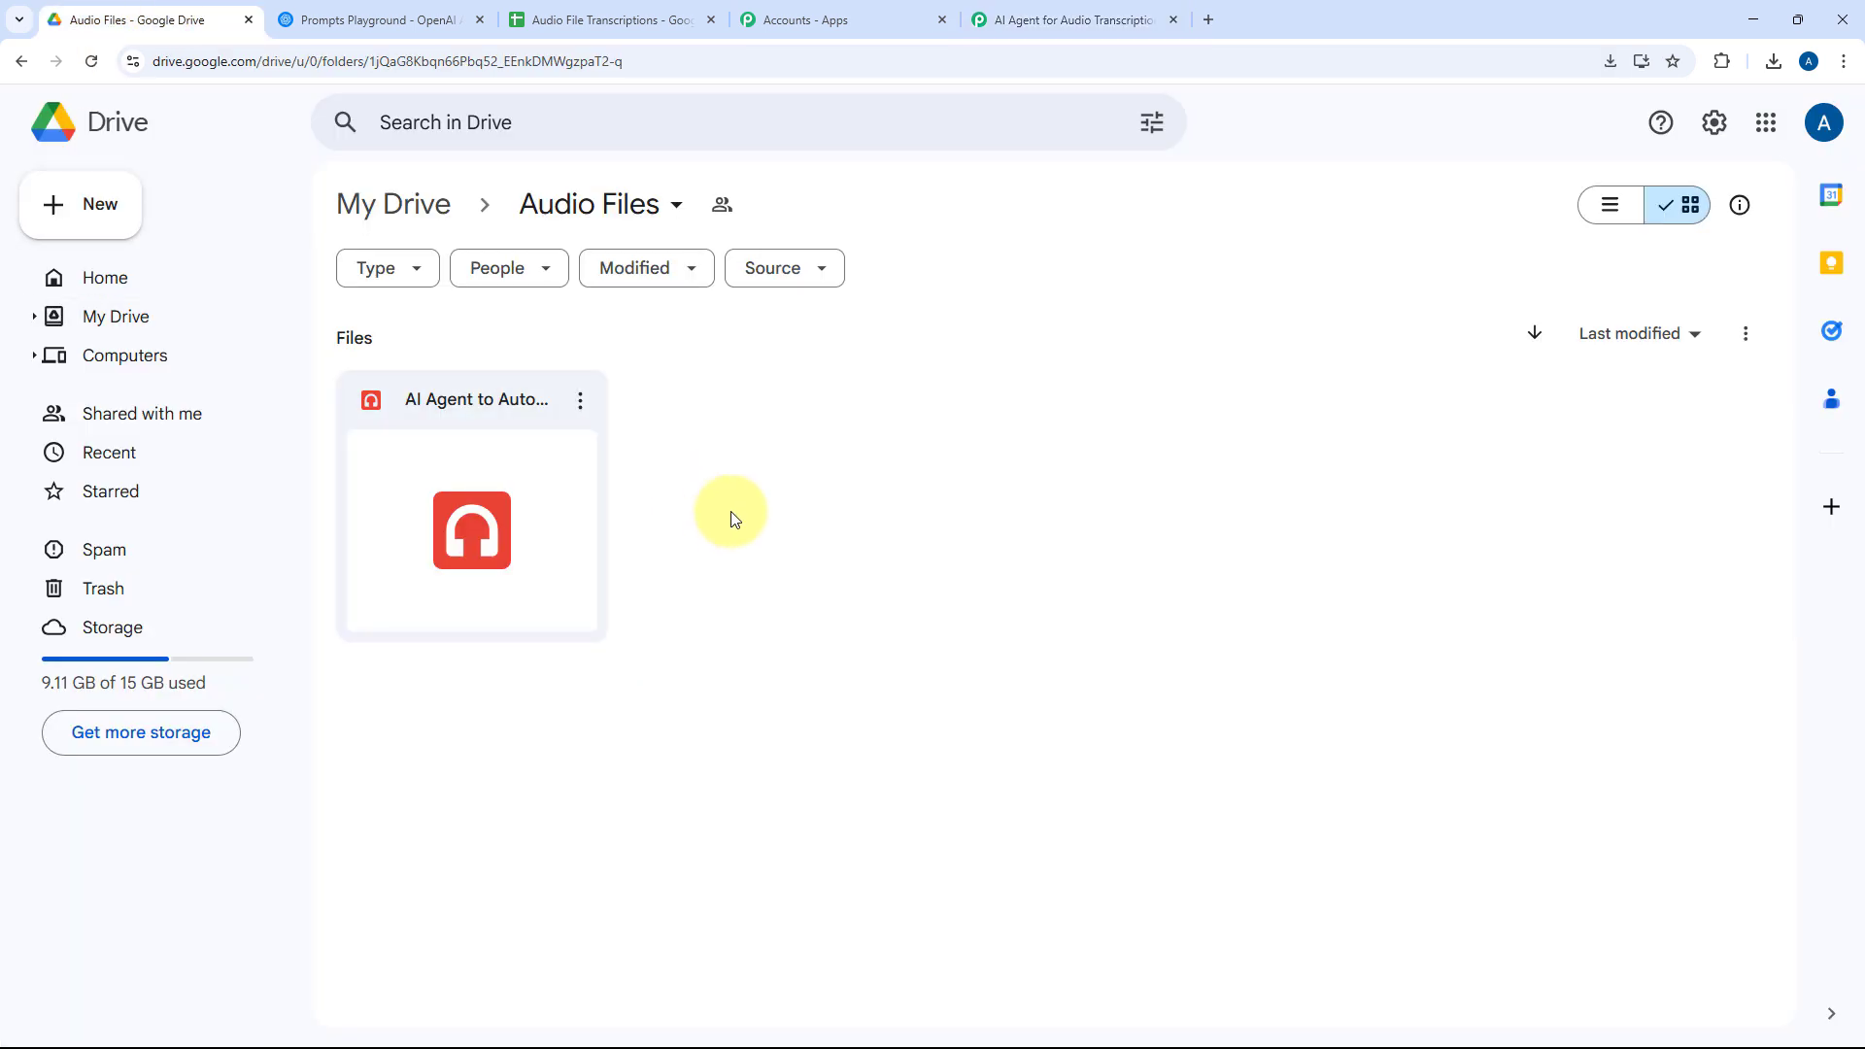
left_click(1044, 18)
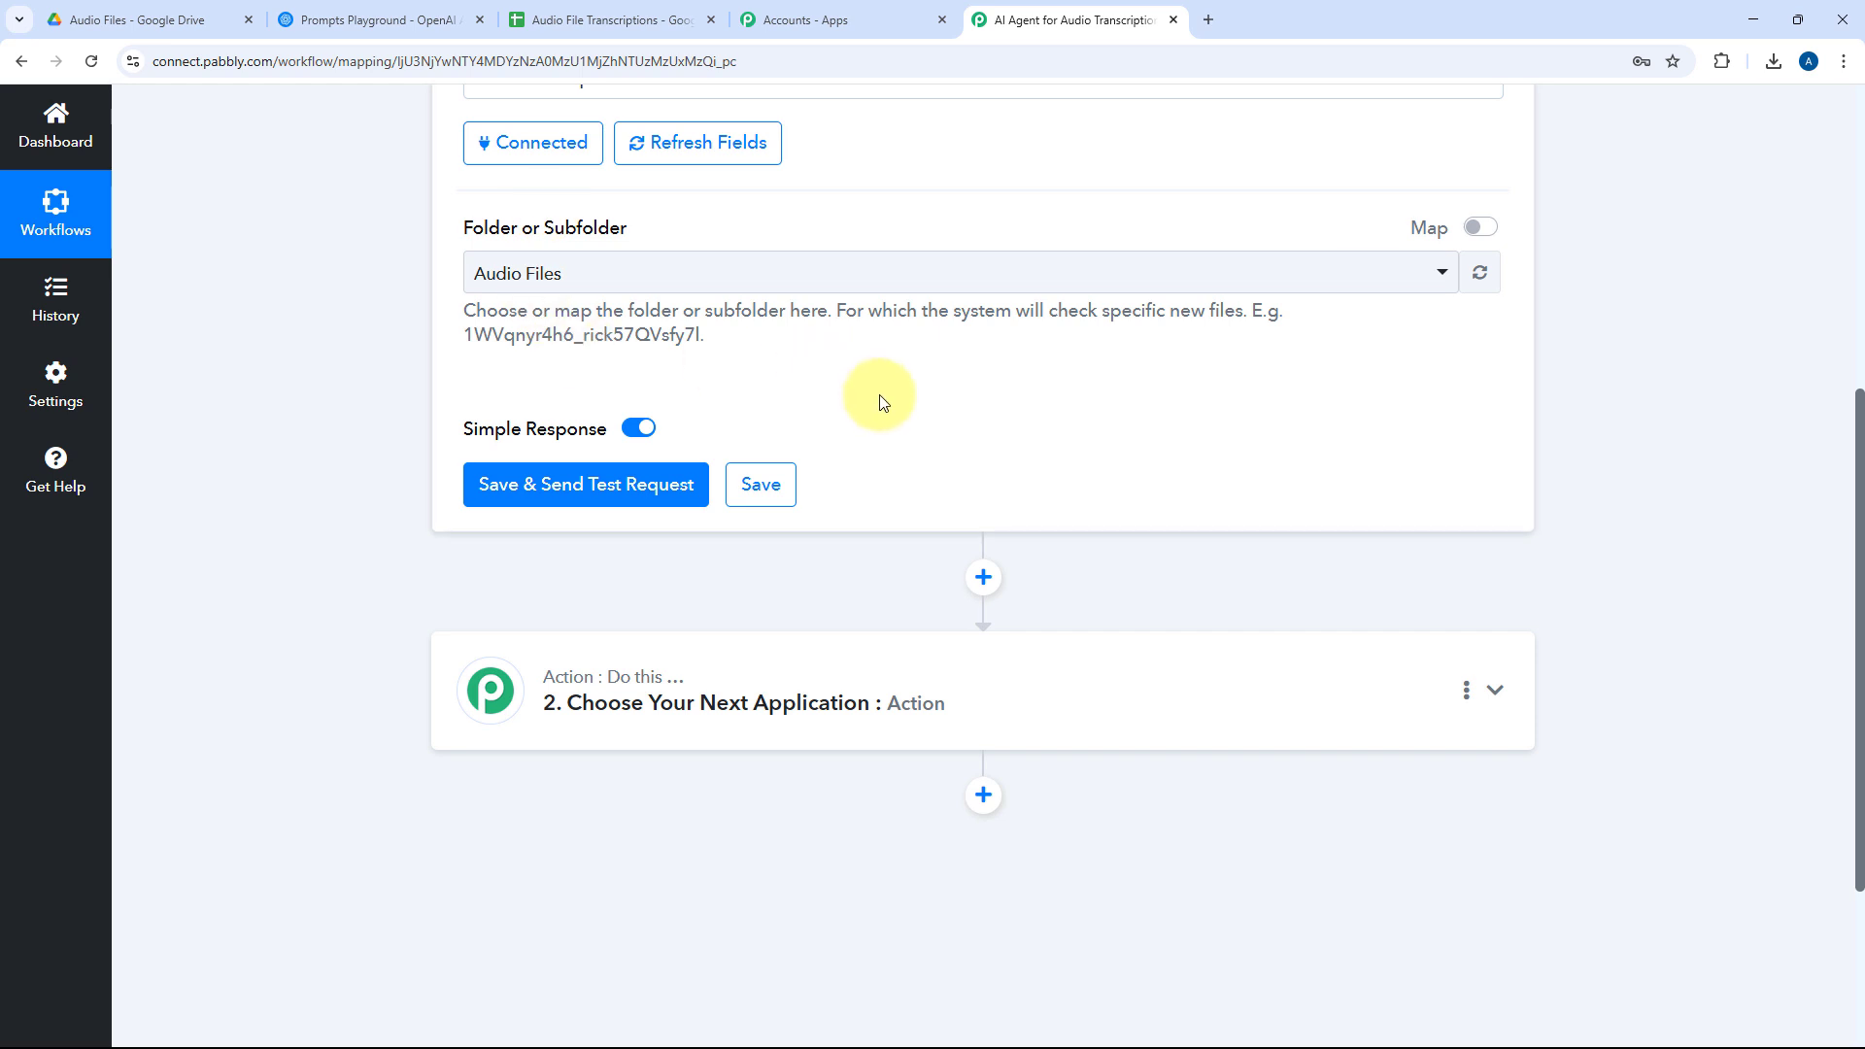
scroll(855, 388, "down", 1)
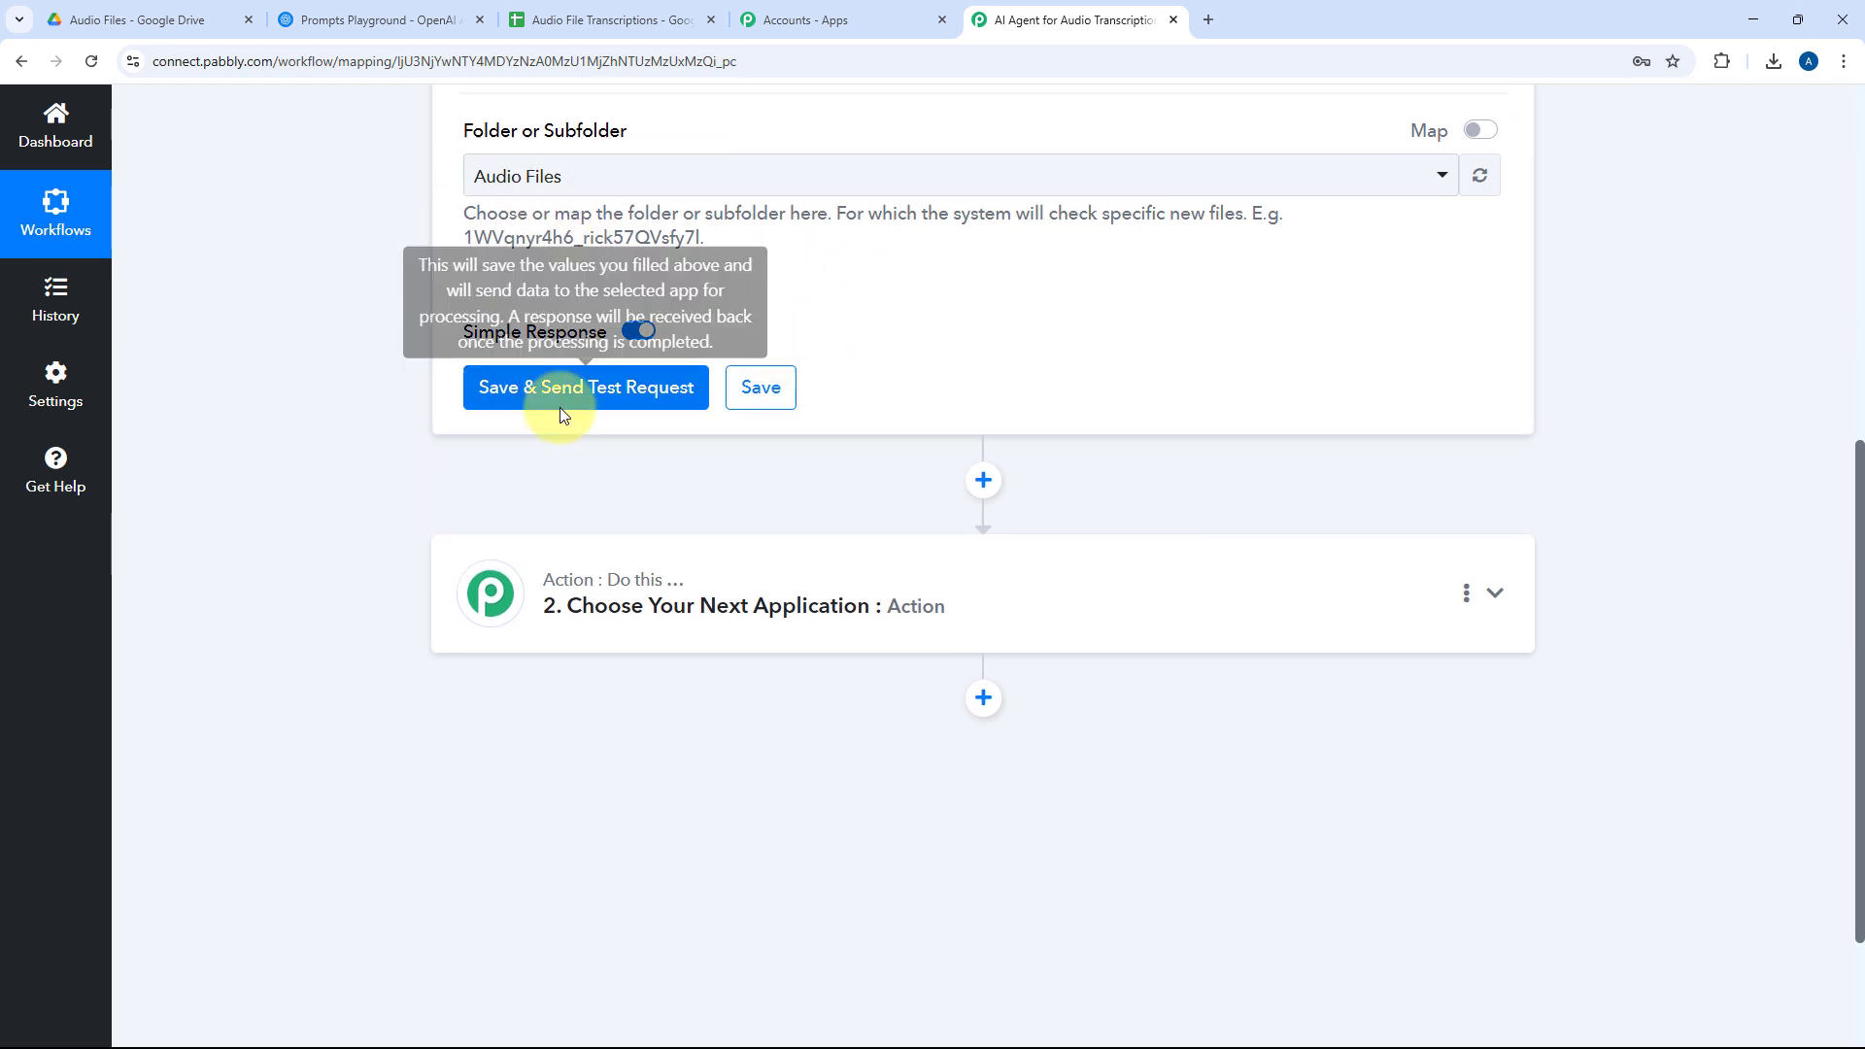
scroll(680, 369, "down", 1)
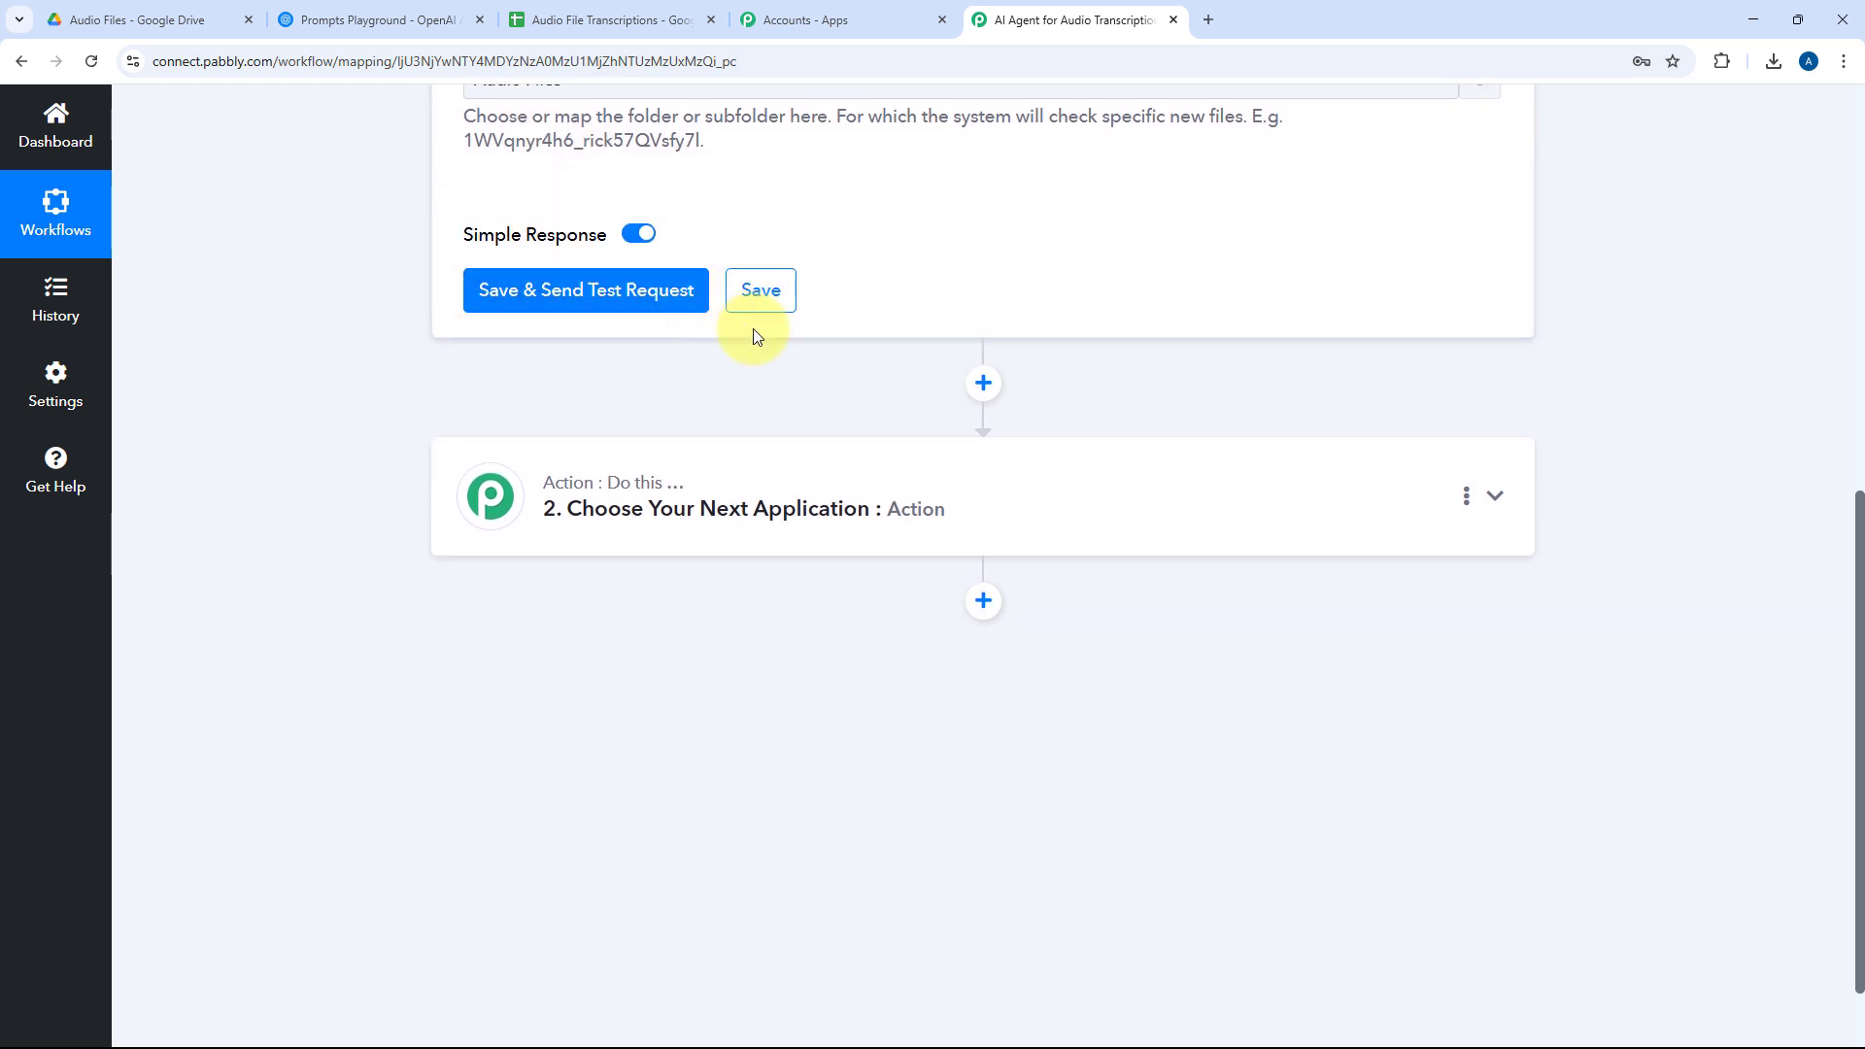
left_click(191, 12)
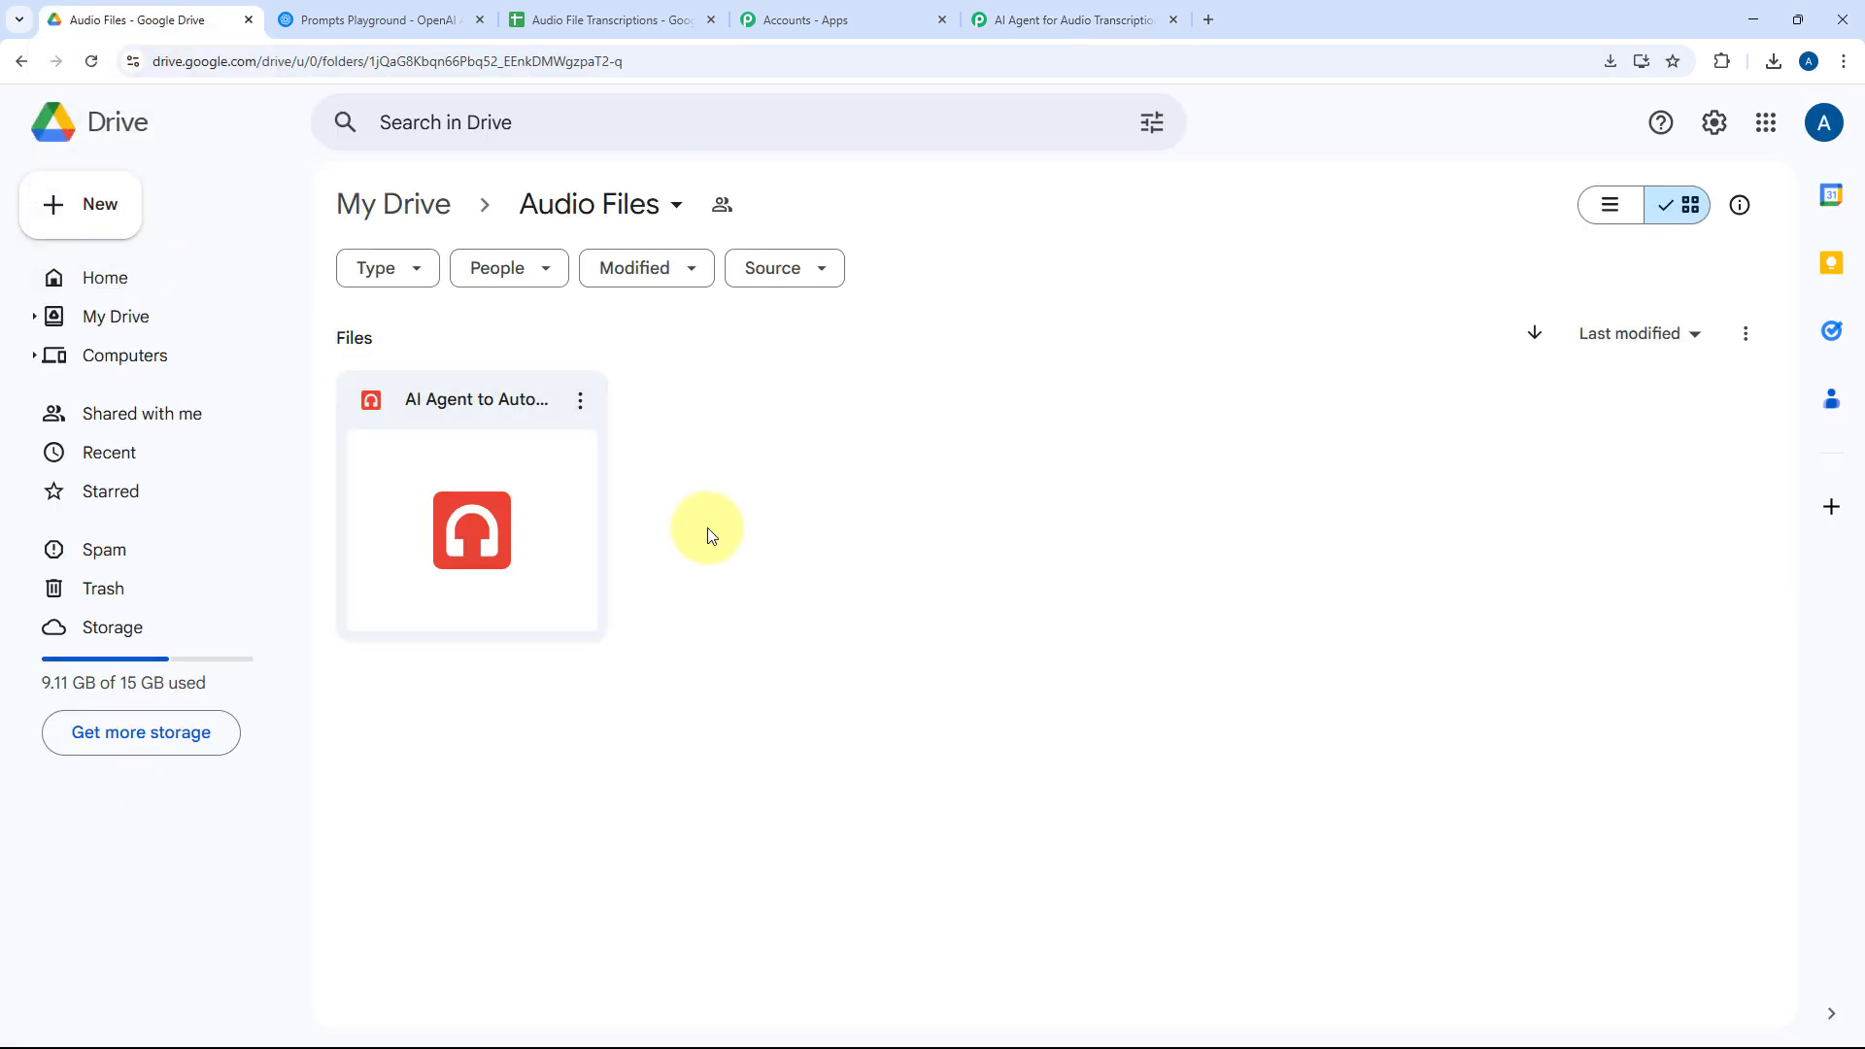
double_click(492, 423)
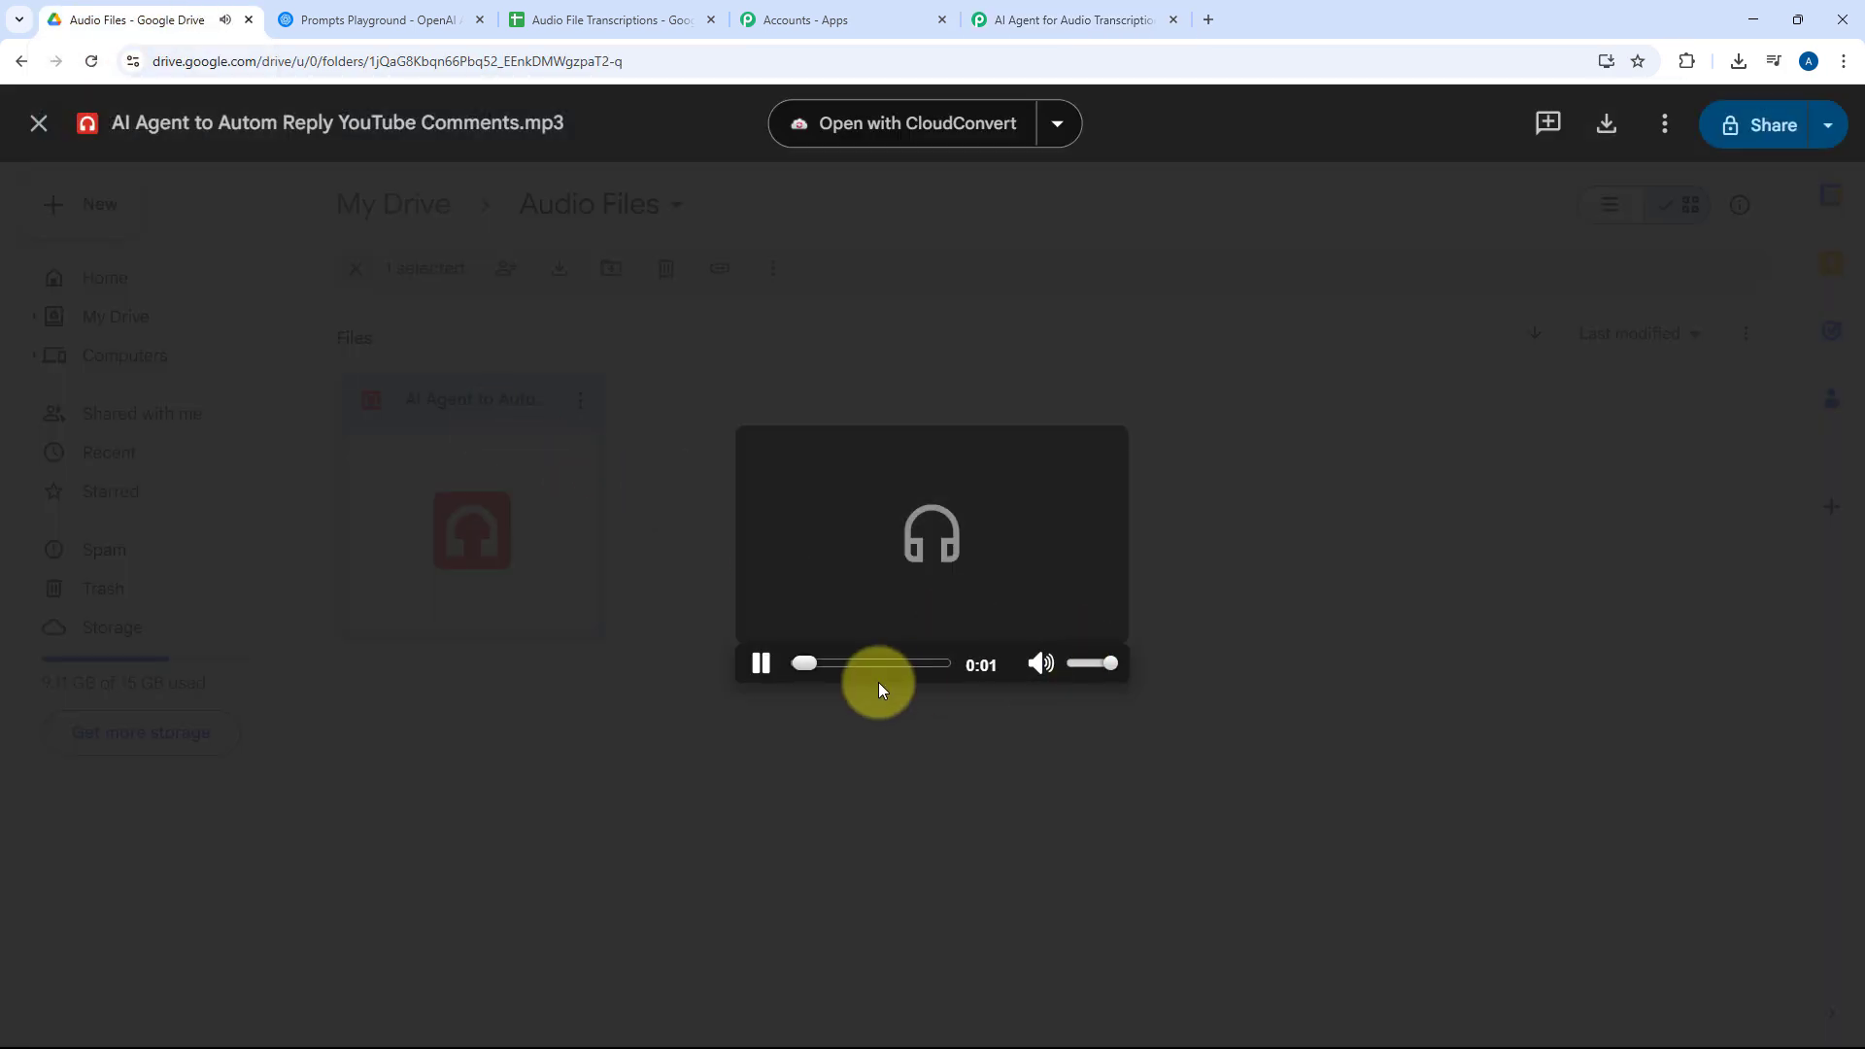
left_click(756, 668)
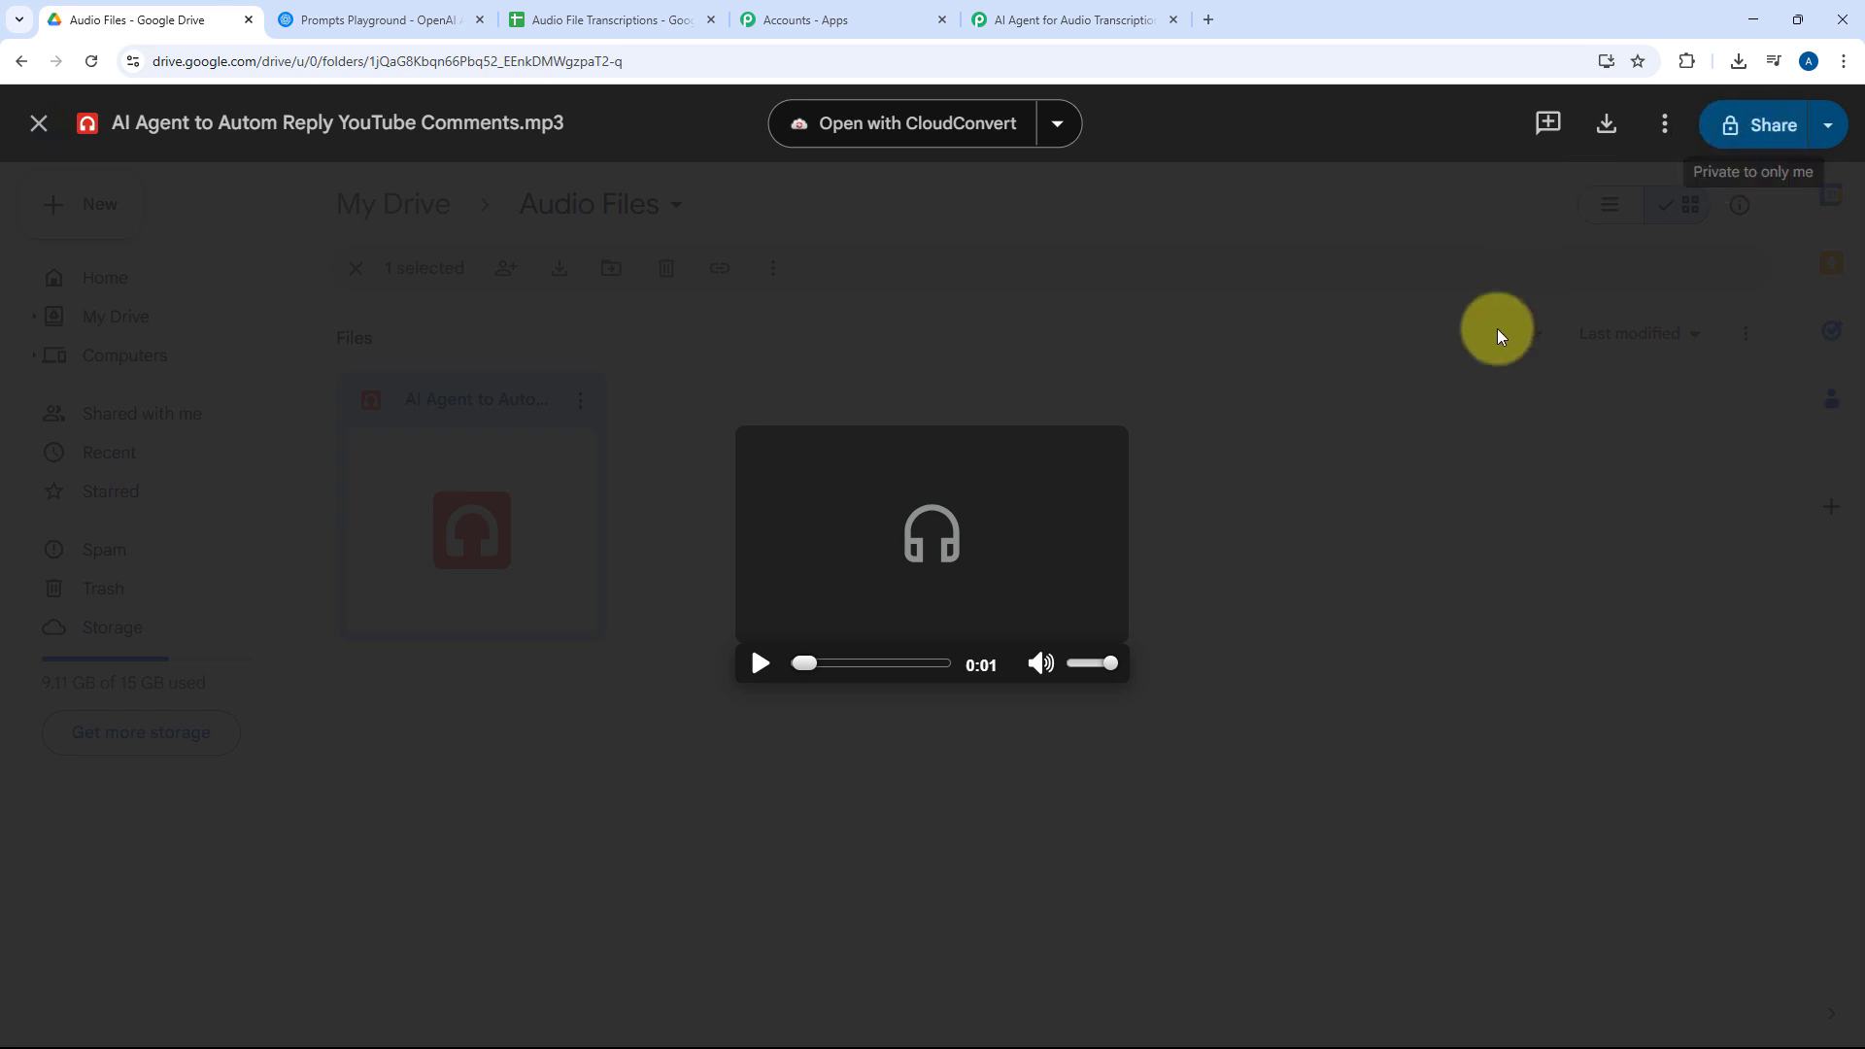
left_click(1413, 474)
left_click(685, 488)
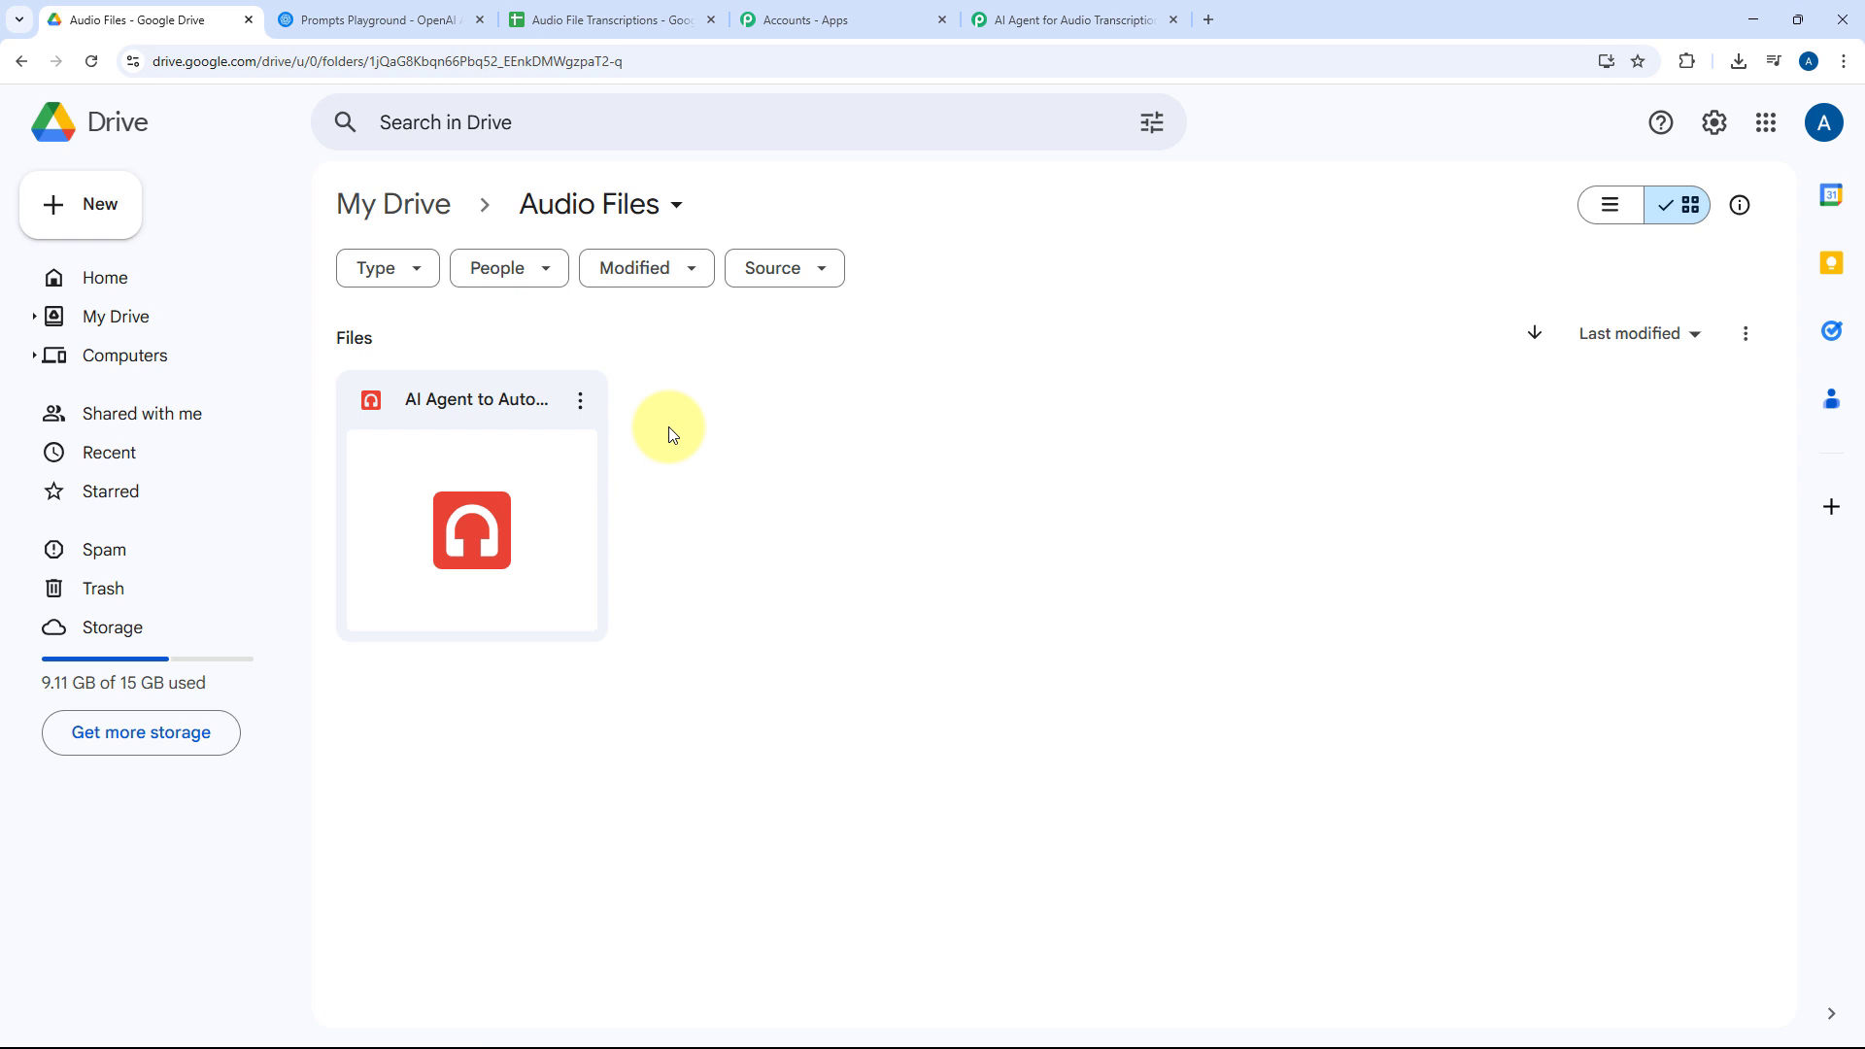
Share the Audio Files folder by setting its general access to Anyone with the link
left_click(677, 201)
mouse_move(774, 485)
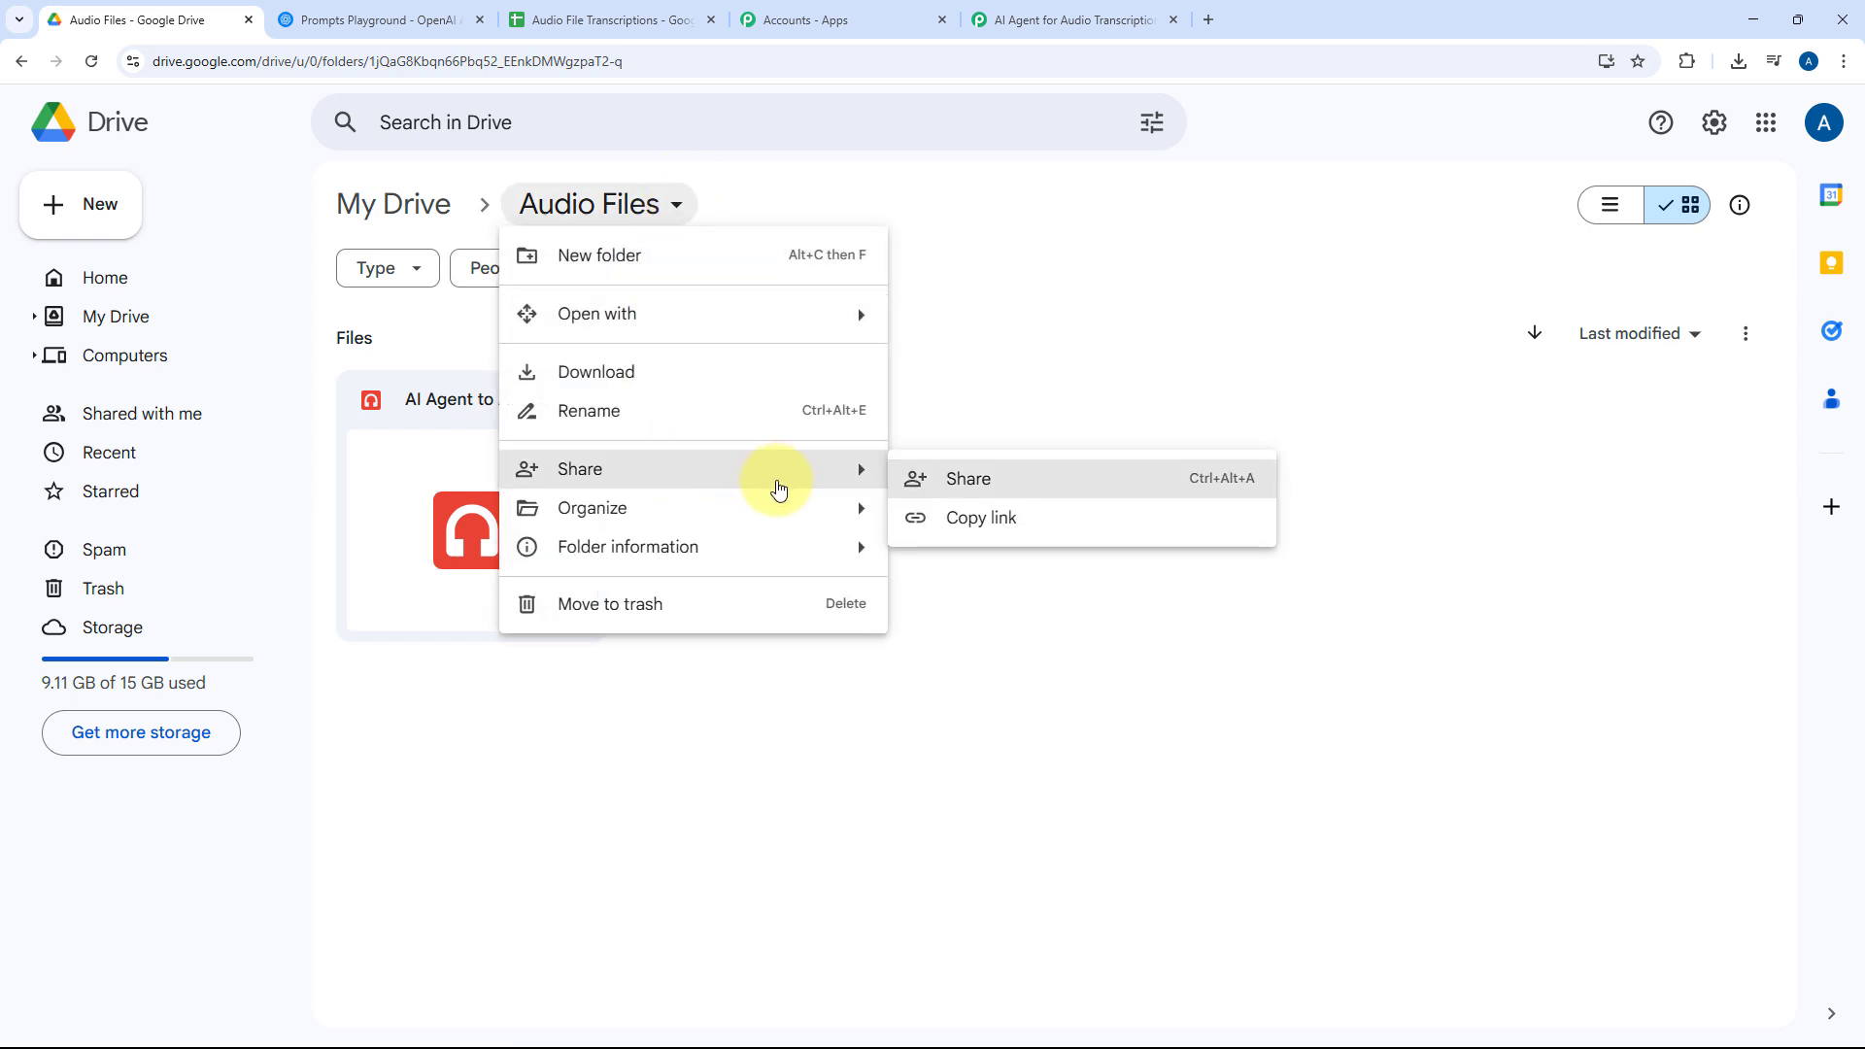
left_click(990, 488)
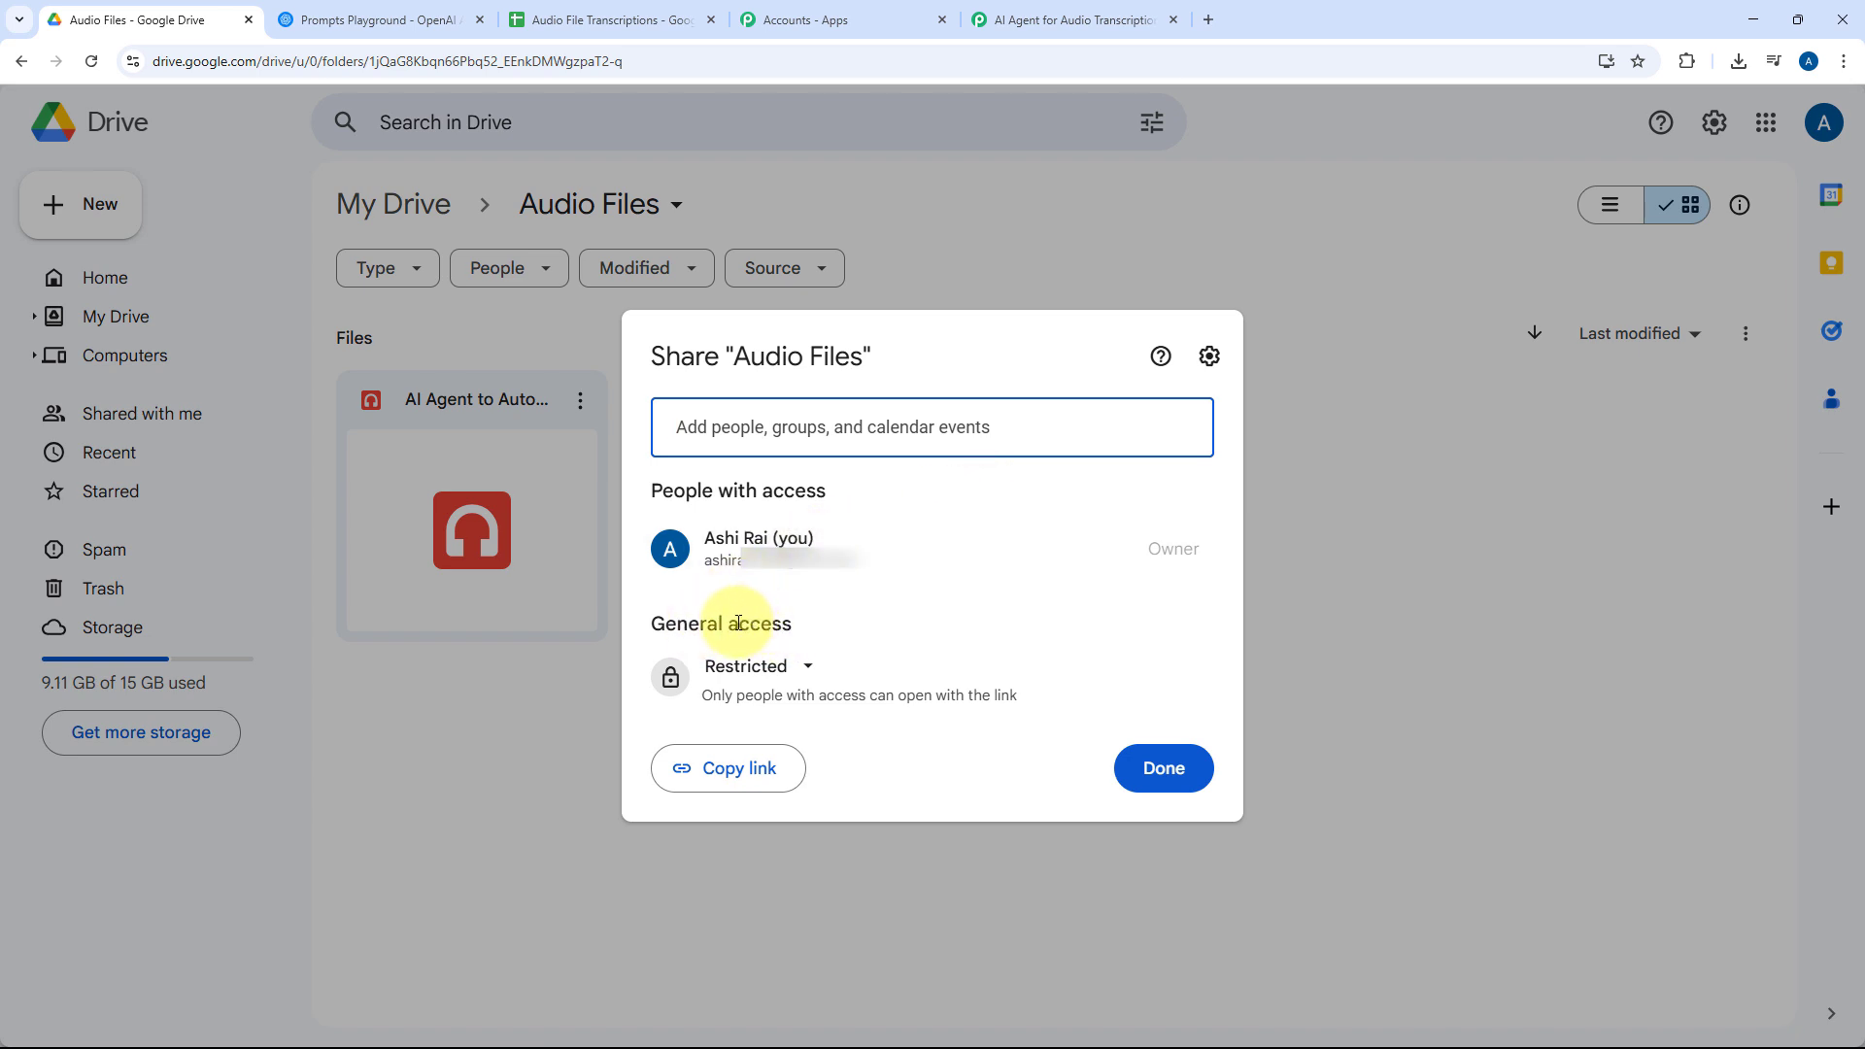
left_click(809, 671)
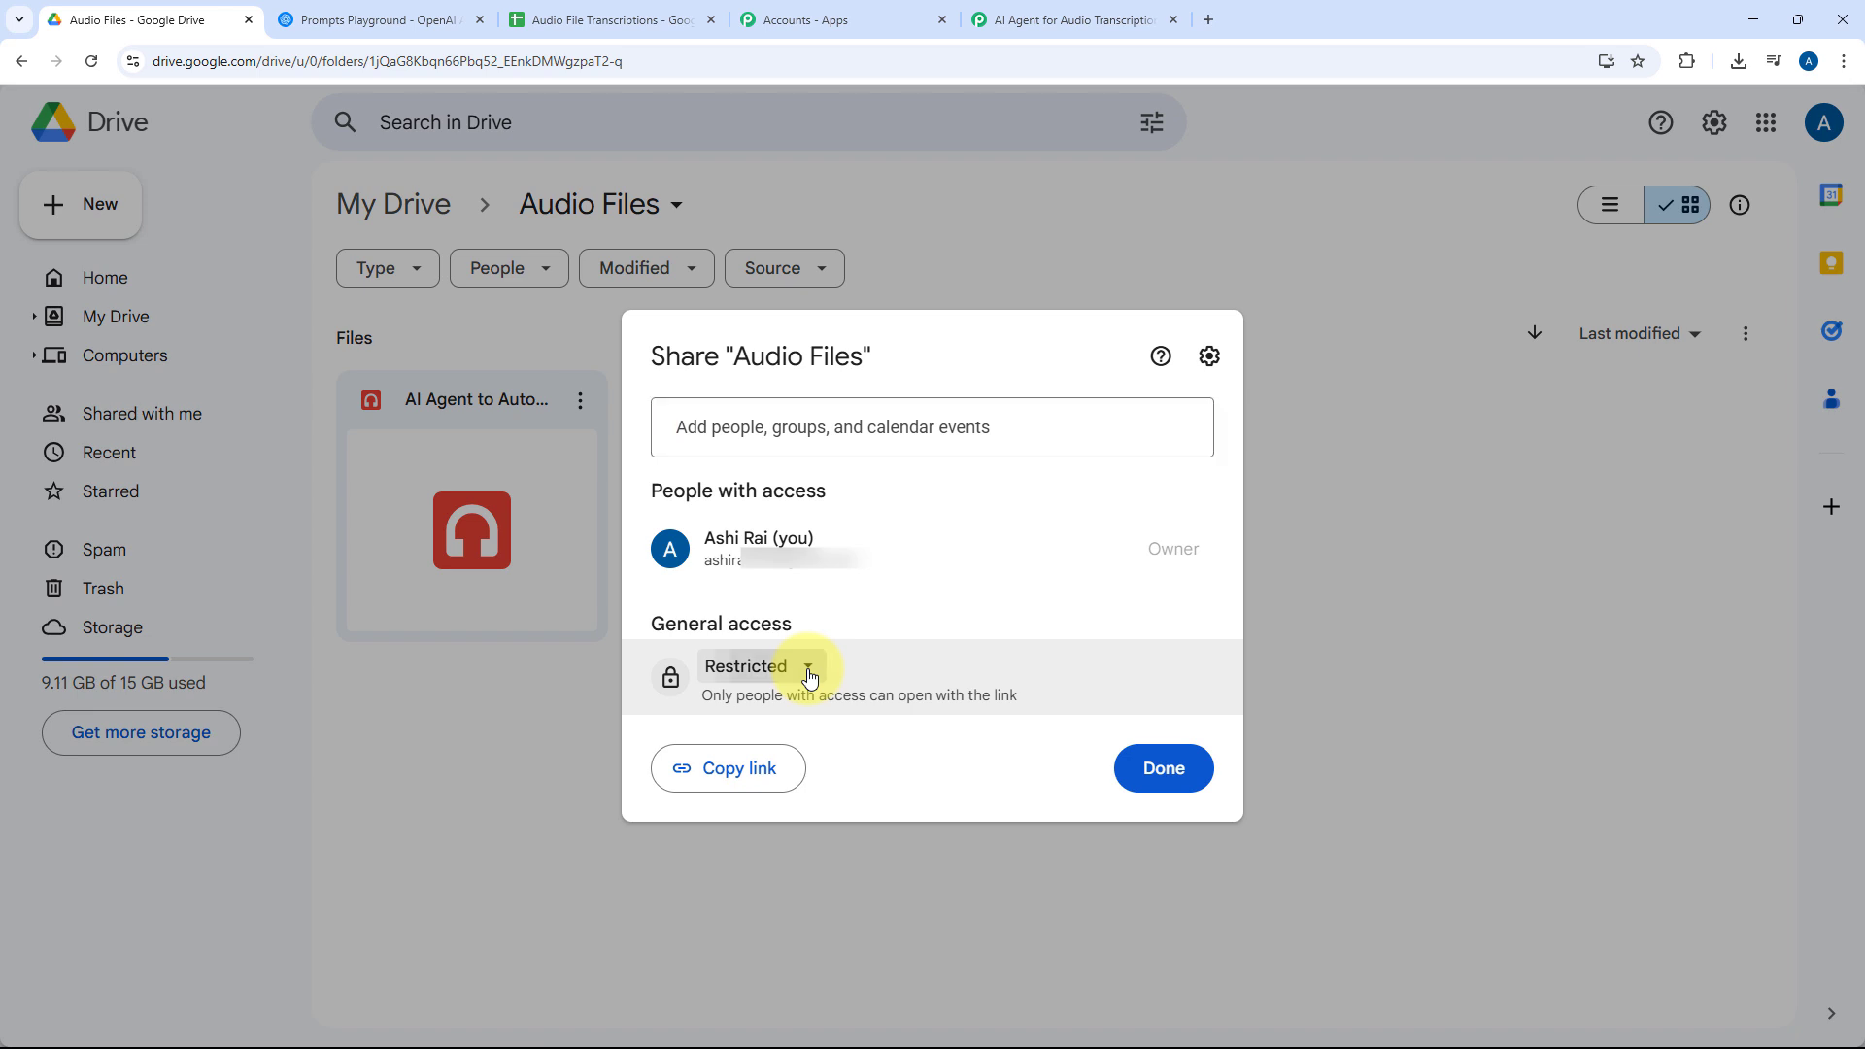
left_click(816, 782)
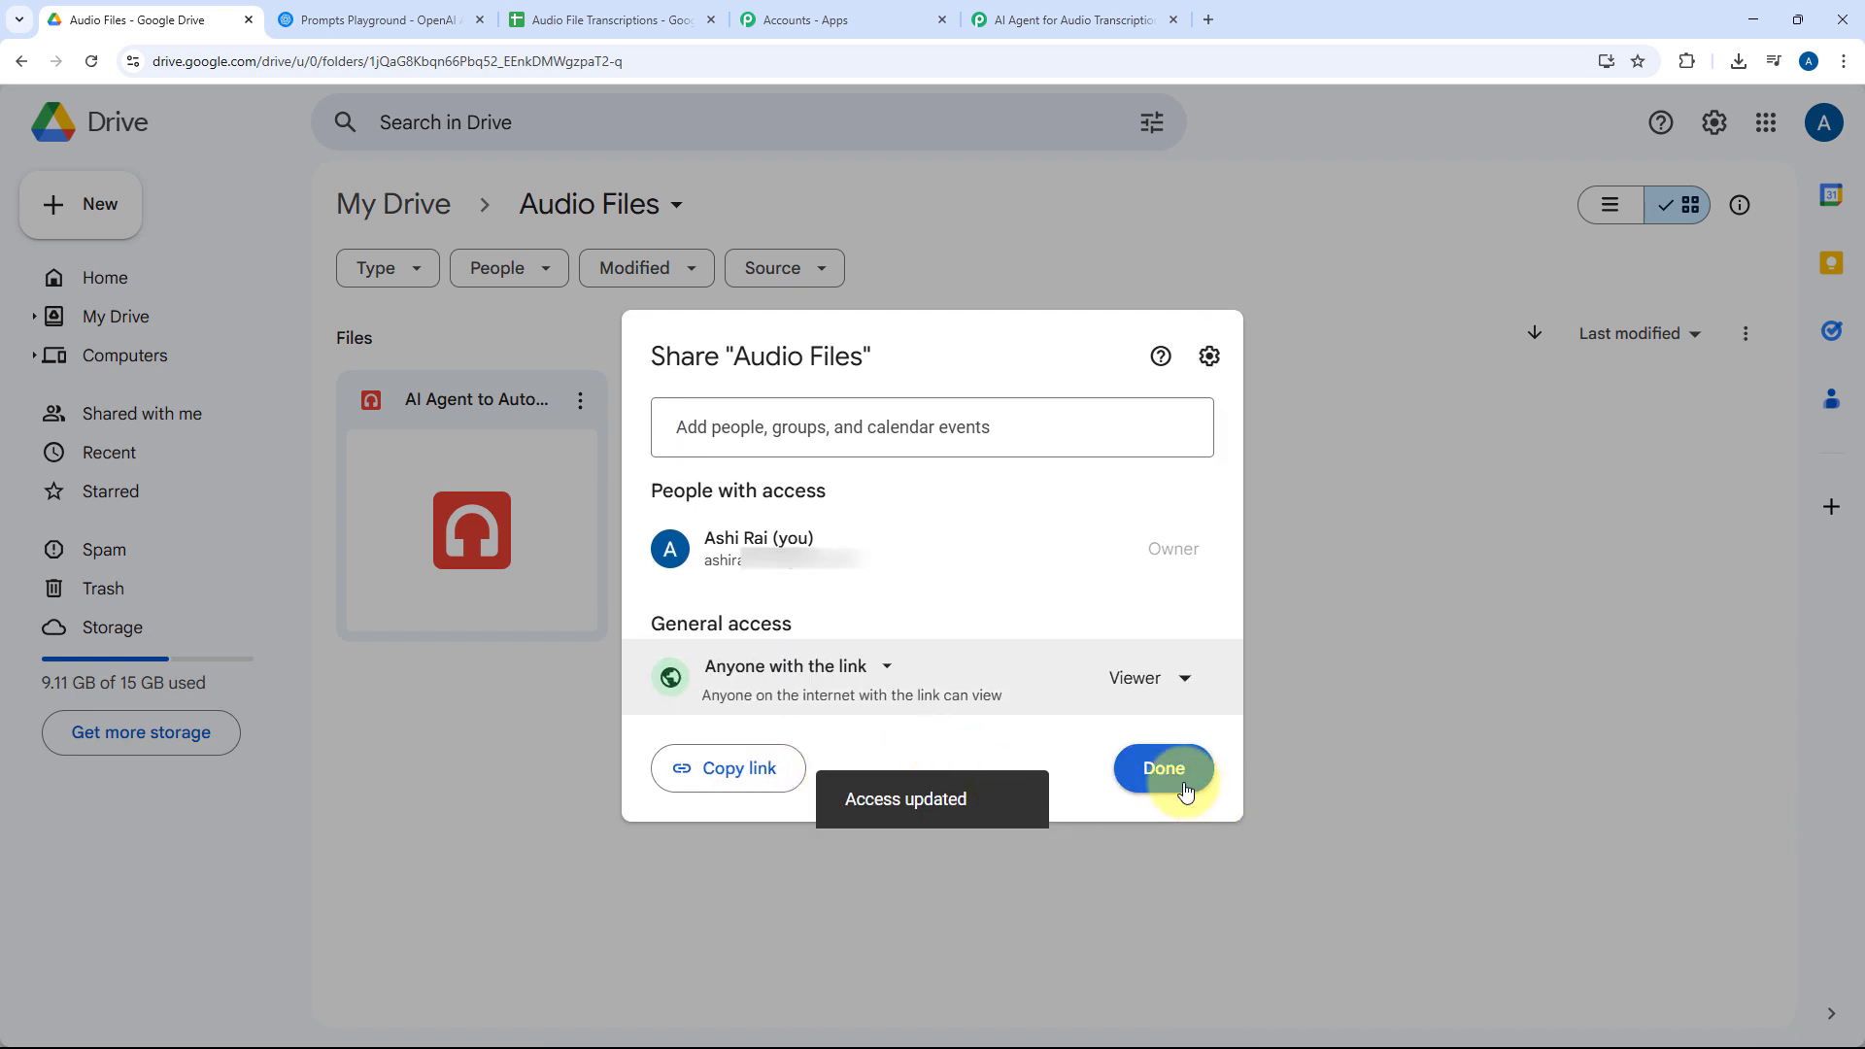
left_click(1177, 779)
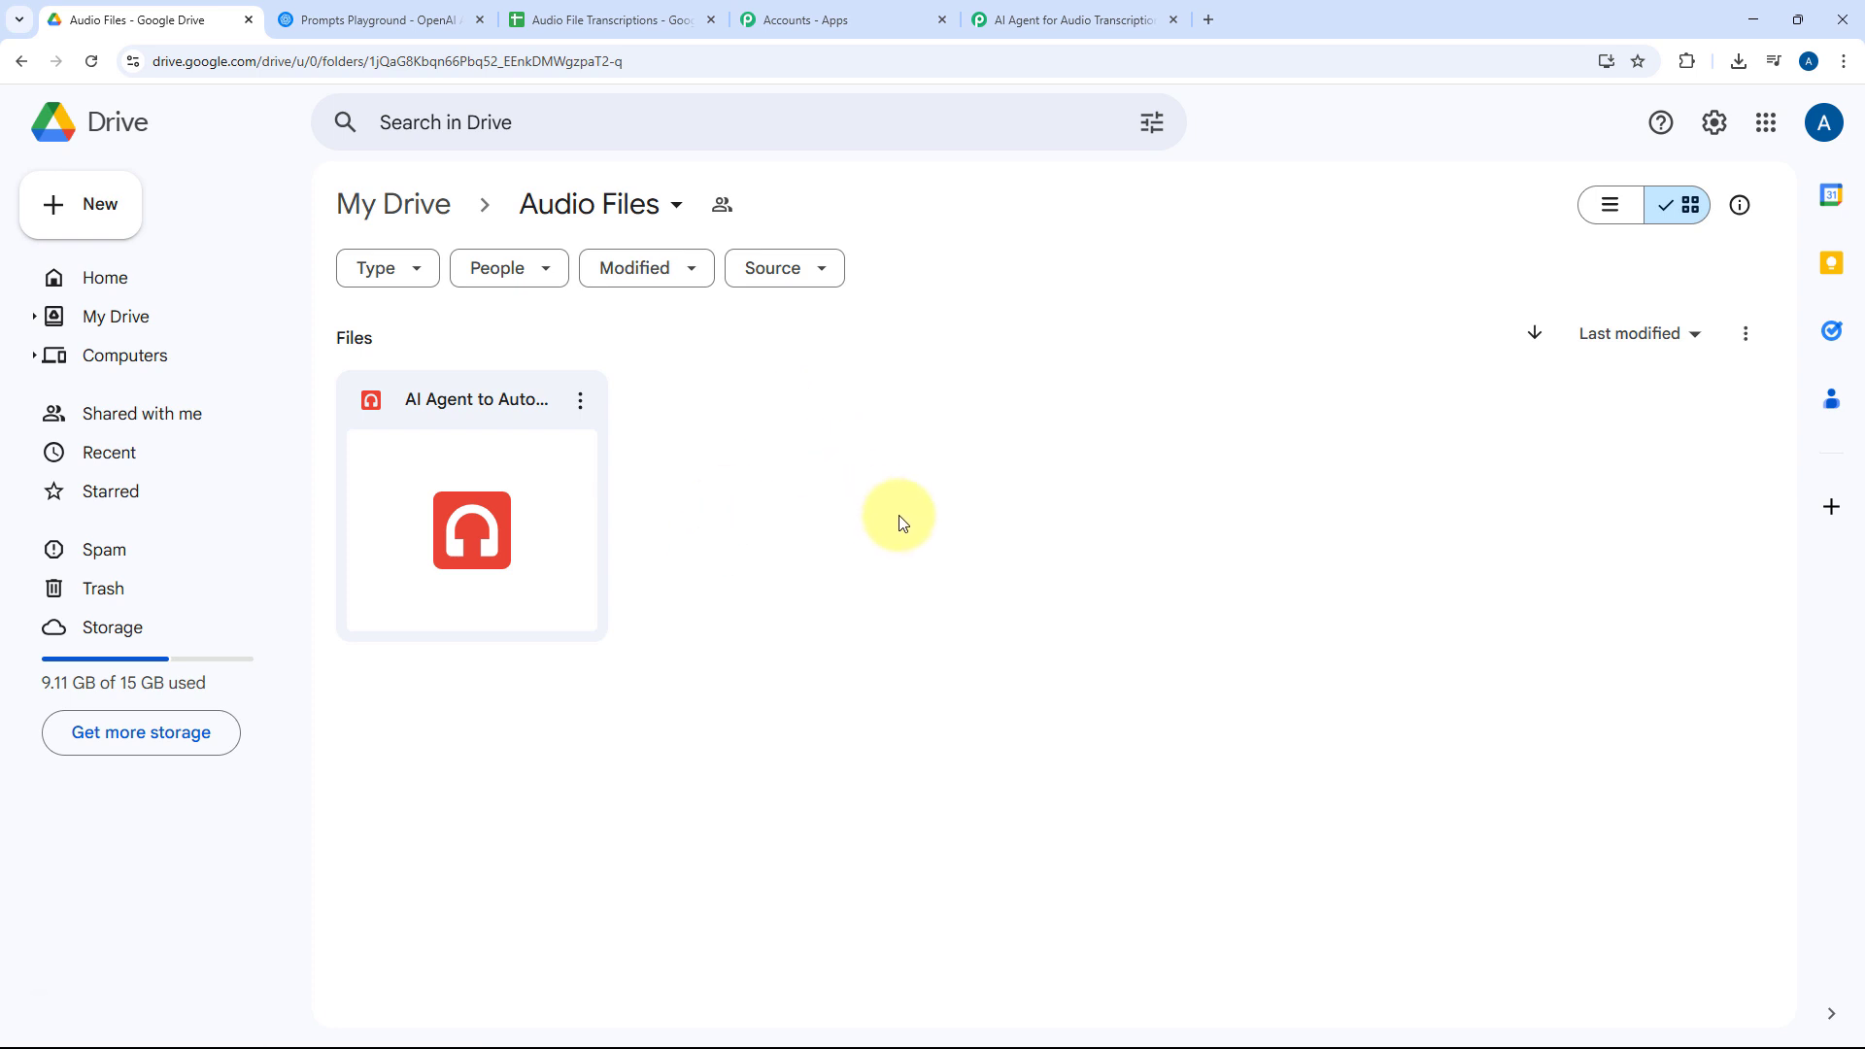
Reopen the MP3 in the shared folder, recheck its sharing status and close the preview
double_click(522, 433)
left_click(761, 663)
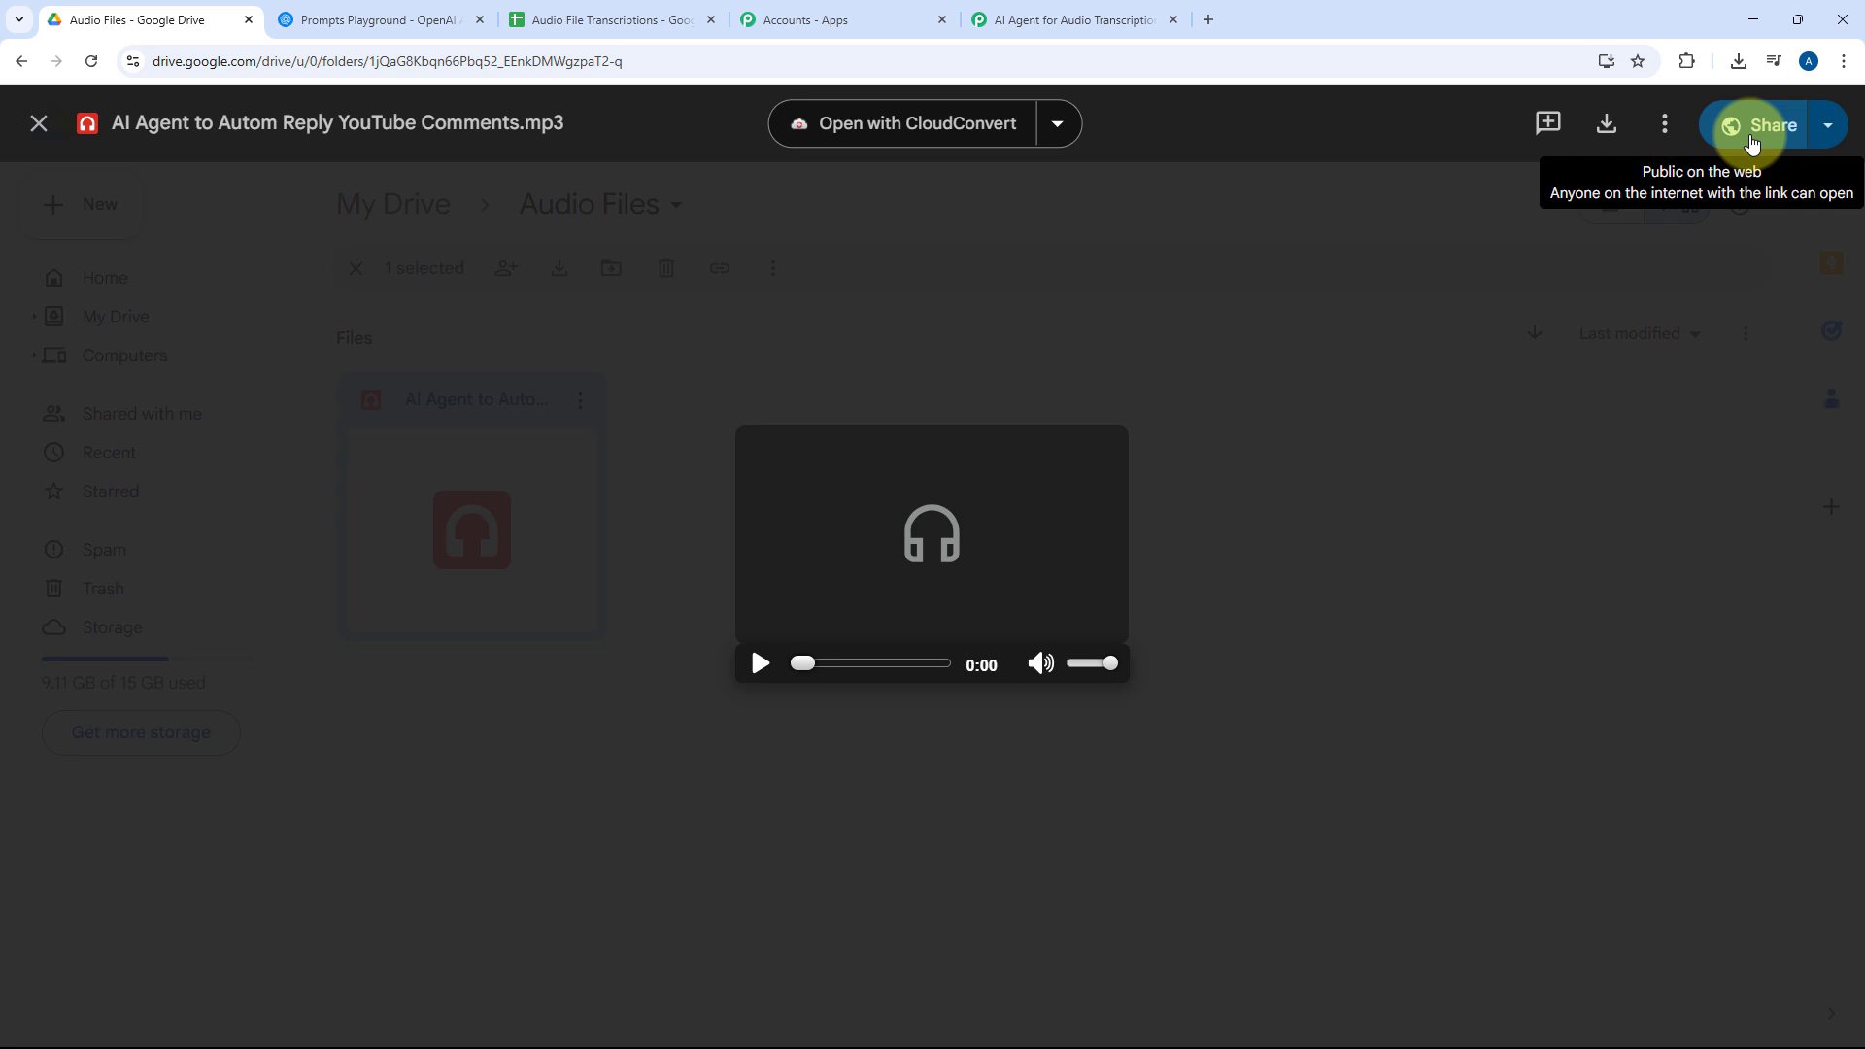
left_click(1146, 400)
left_click(802, 433)
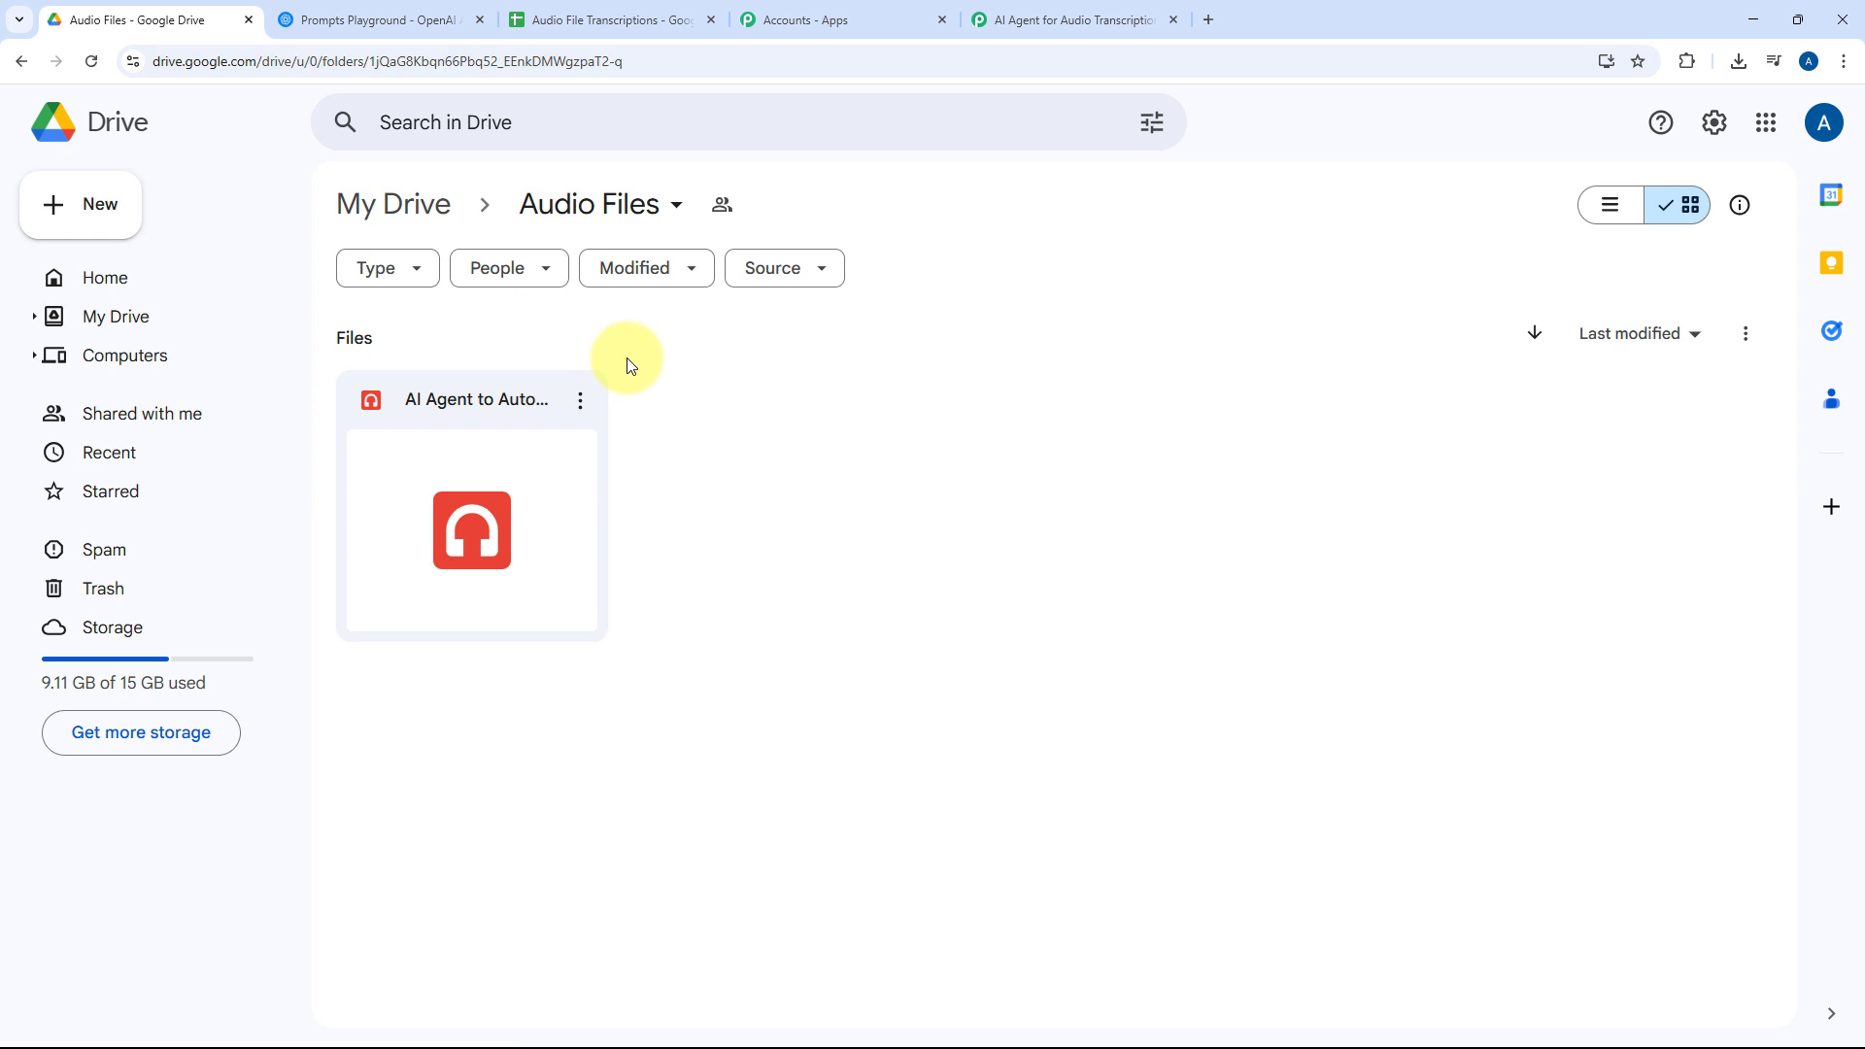
Return to the Pabbly Connect workflow, save the Google Drive trigger and send a test request to capture the file's details
left_click(1035, 20)
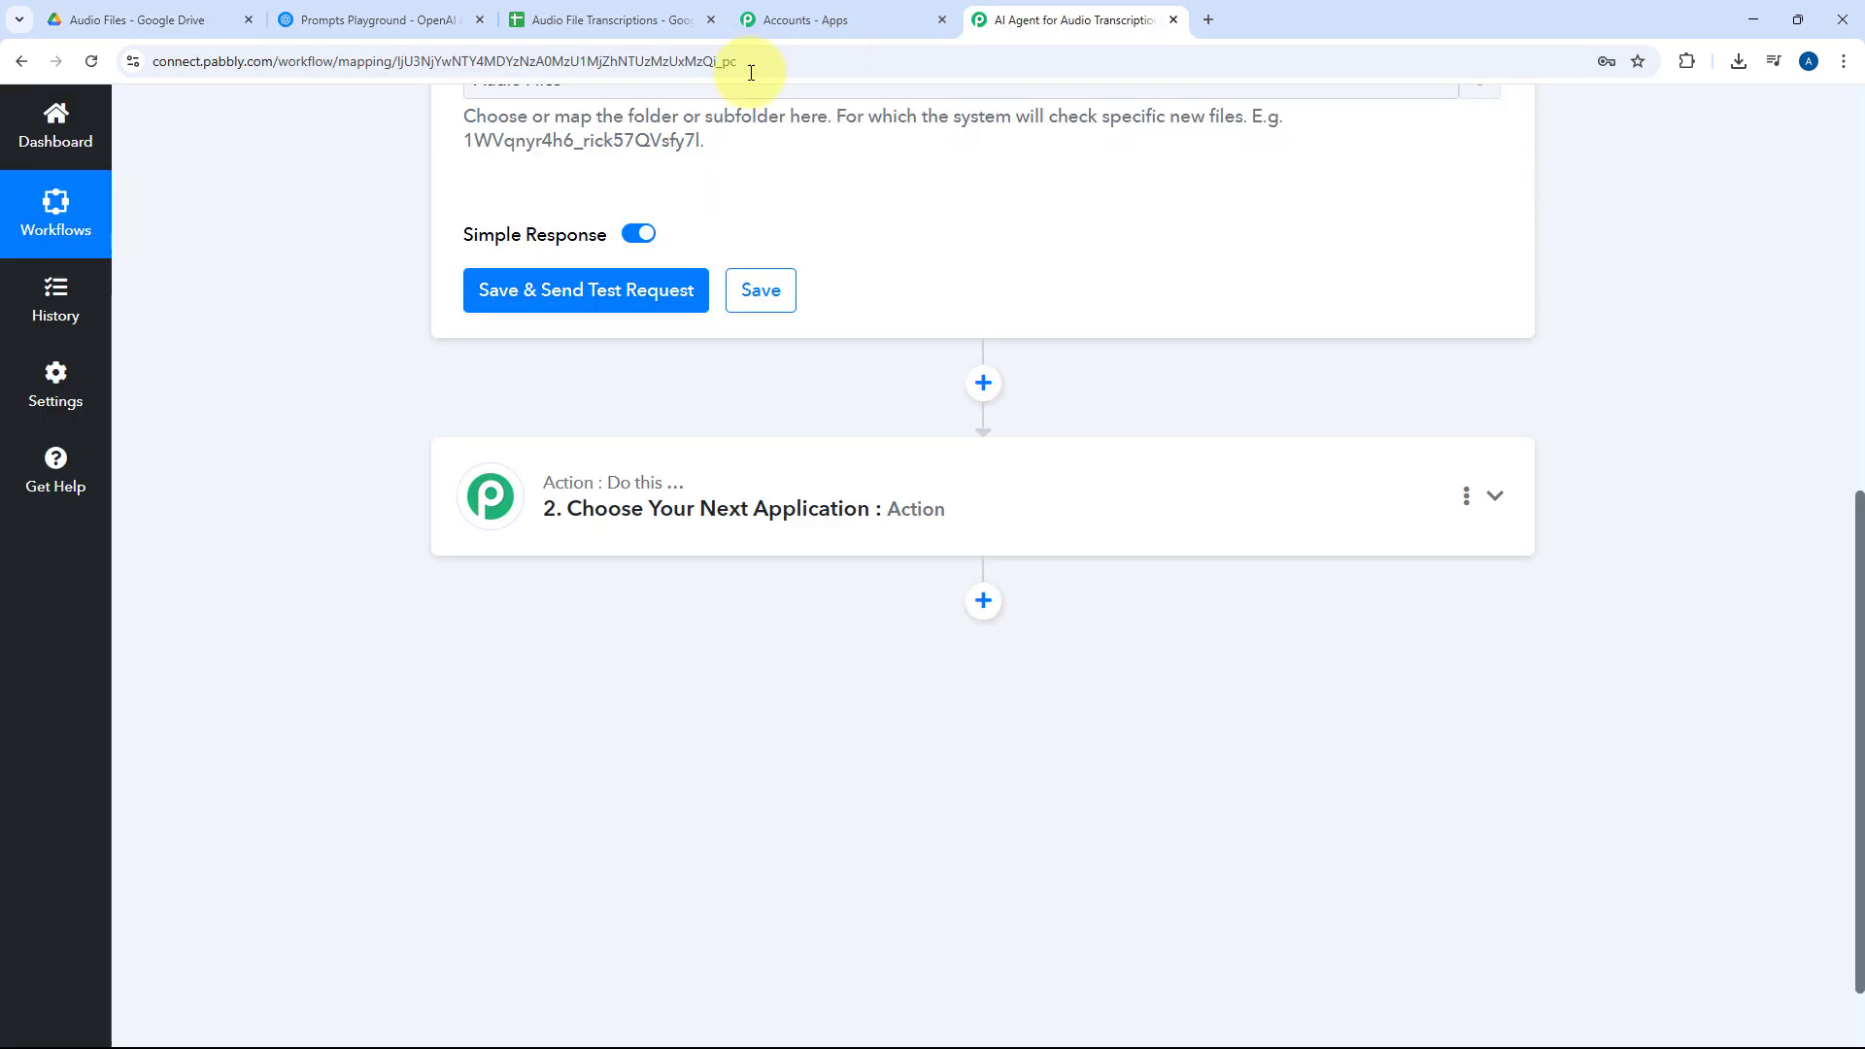
left_click(564, 299)
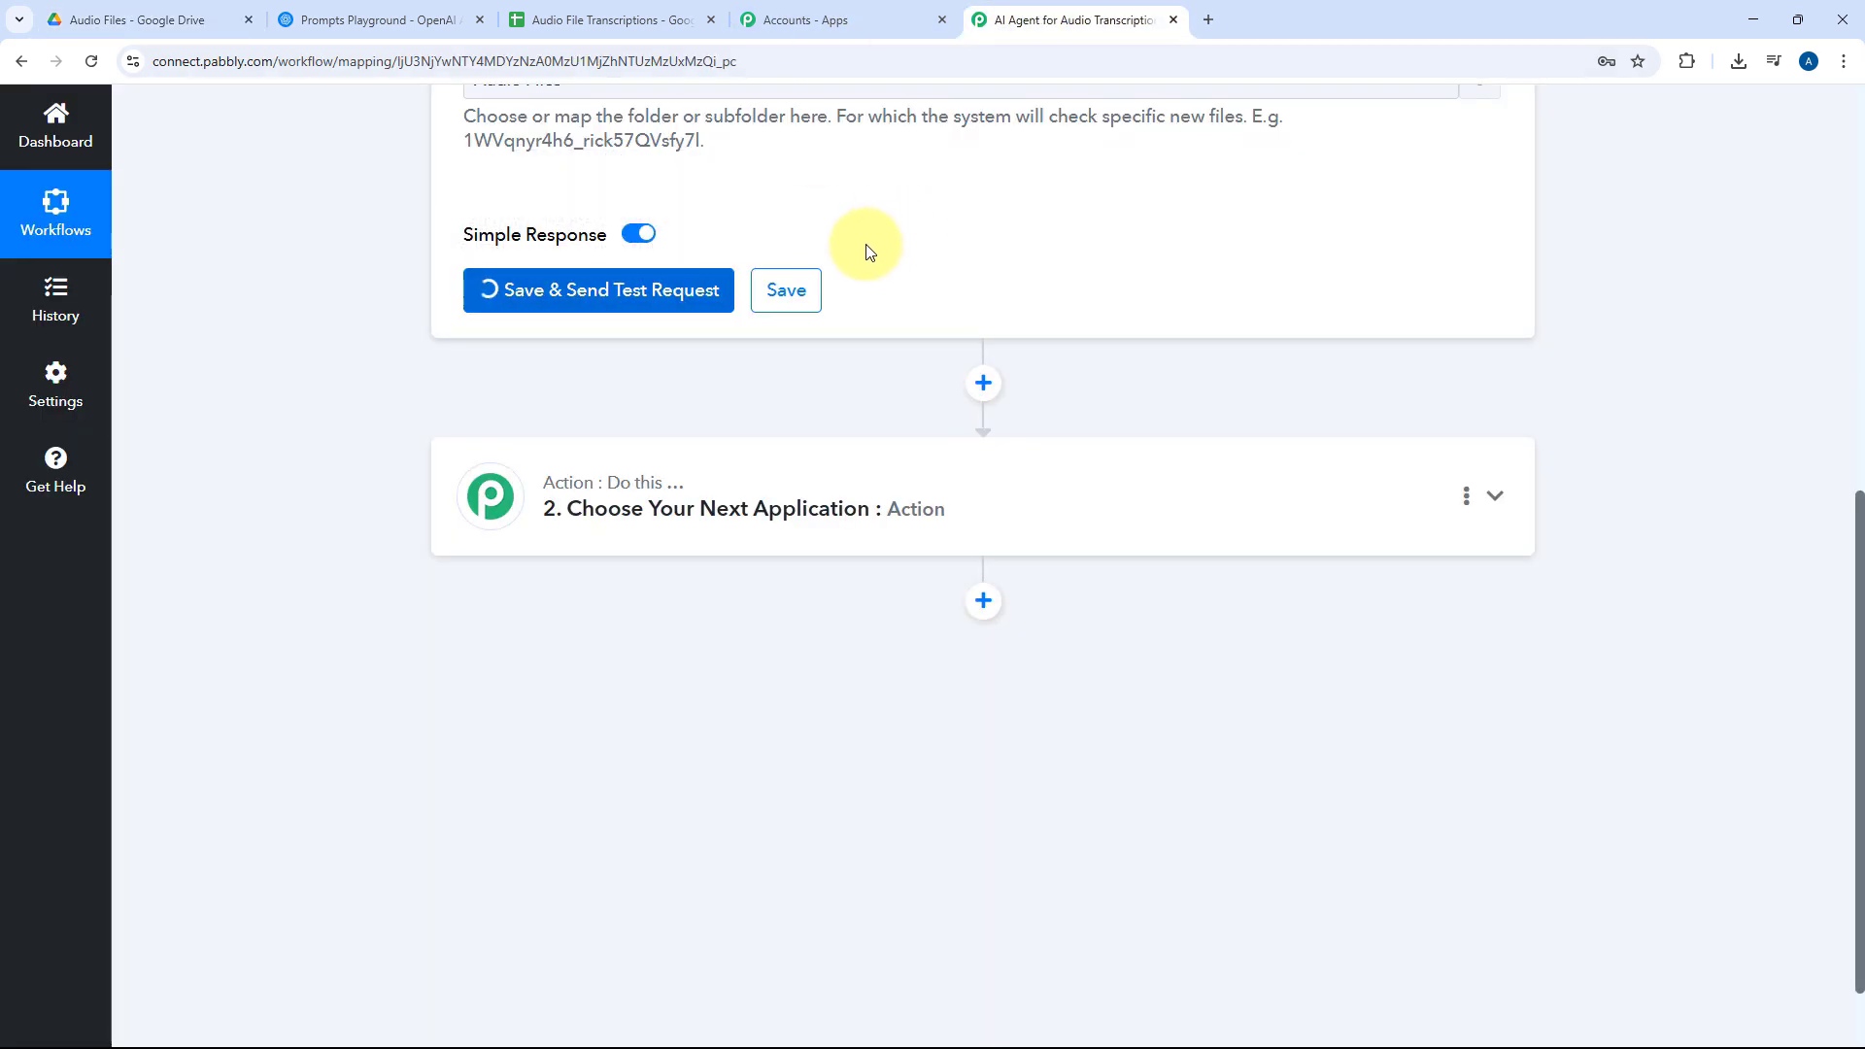
scroll(938, 292, "down", 4)
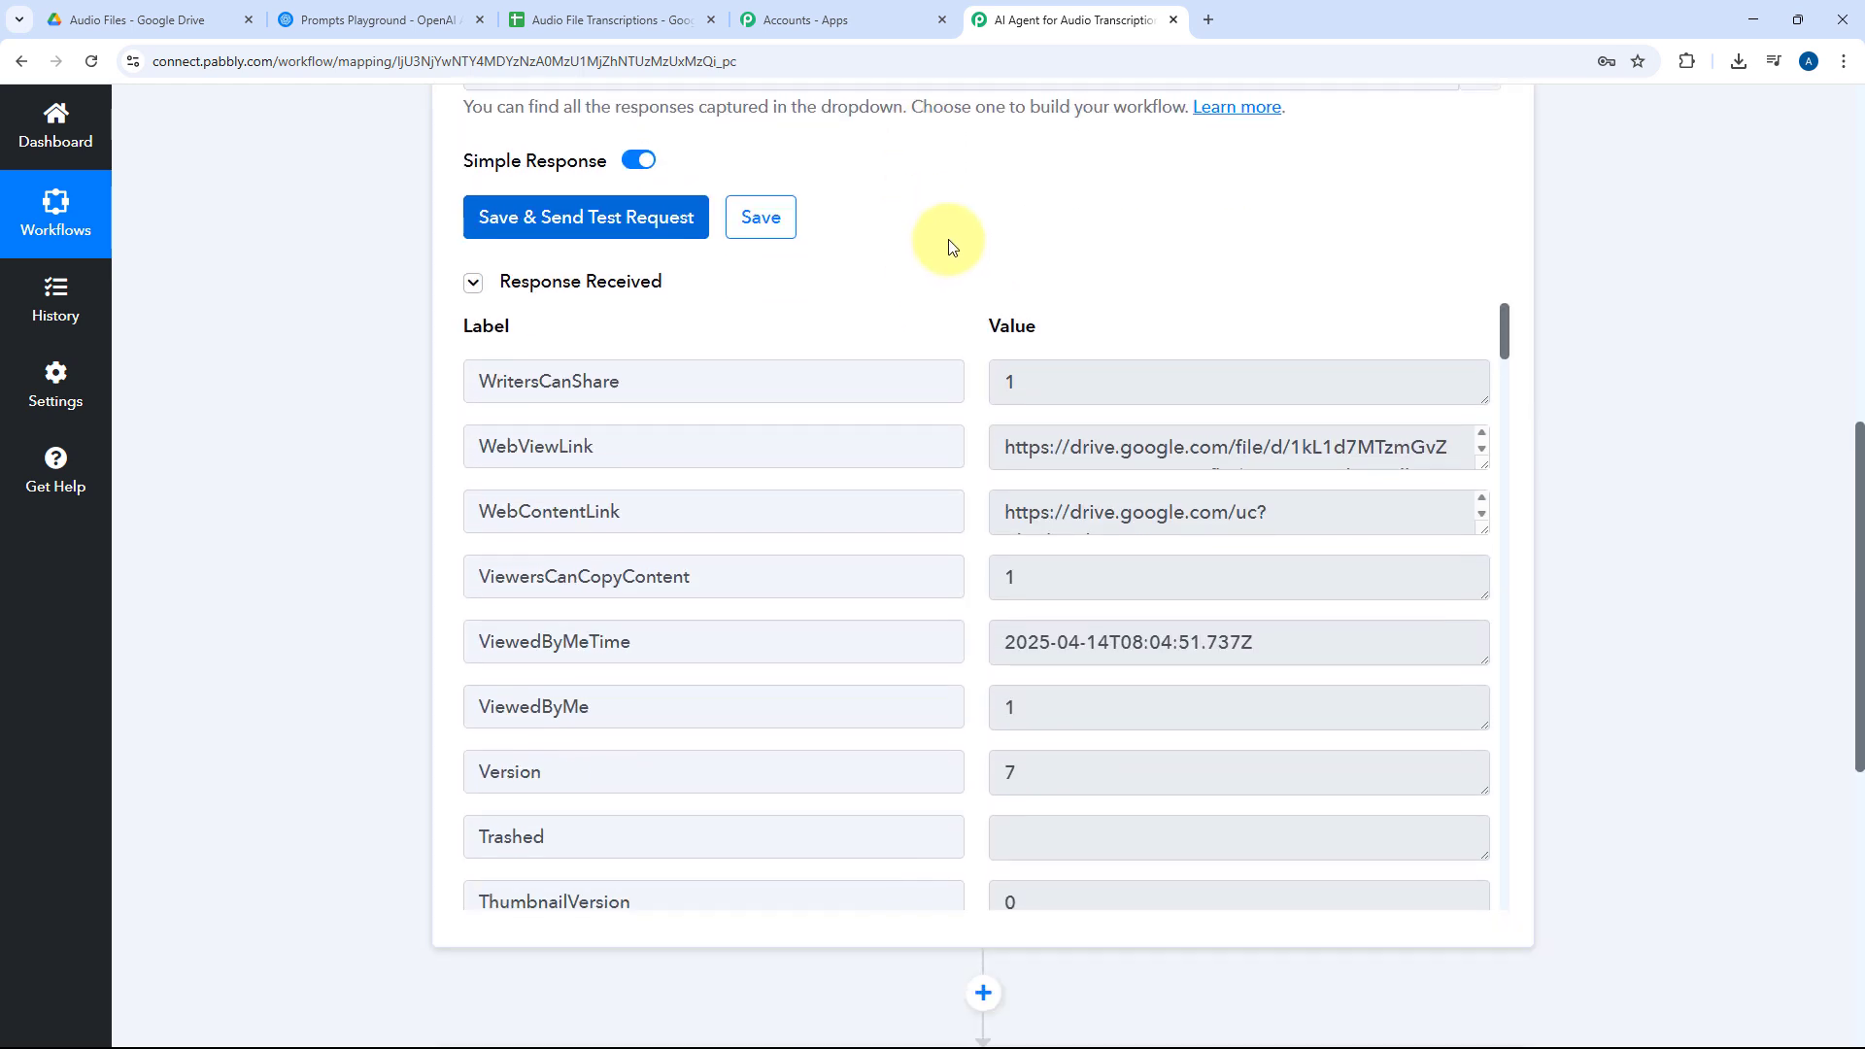
Expand the trigger response's WebViewLink value, open it in a new browser tab to check the MP3 page, and close the tab
scroll(480, 250, "up", 1)
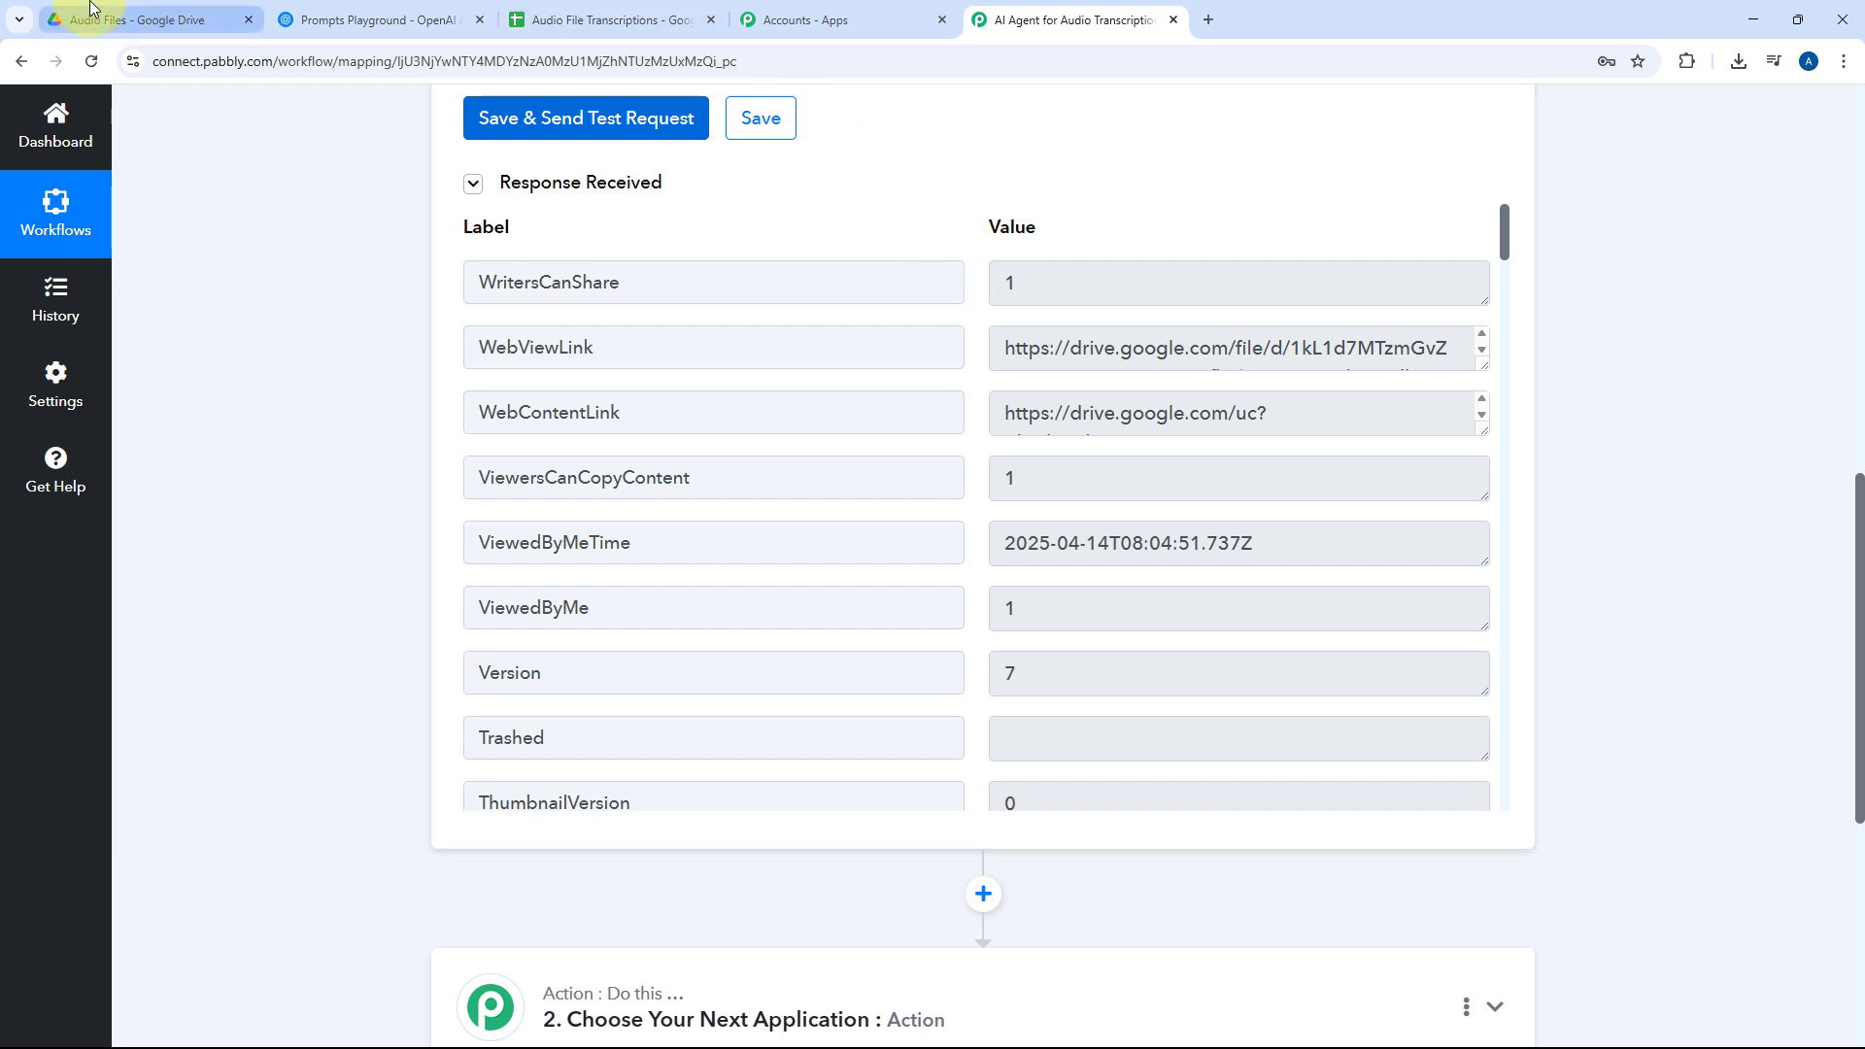
left_click(145, 19)
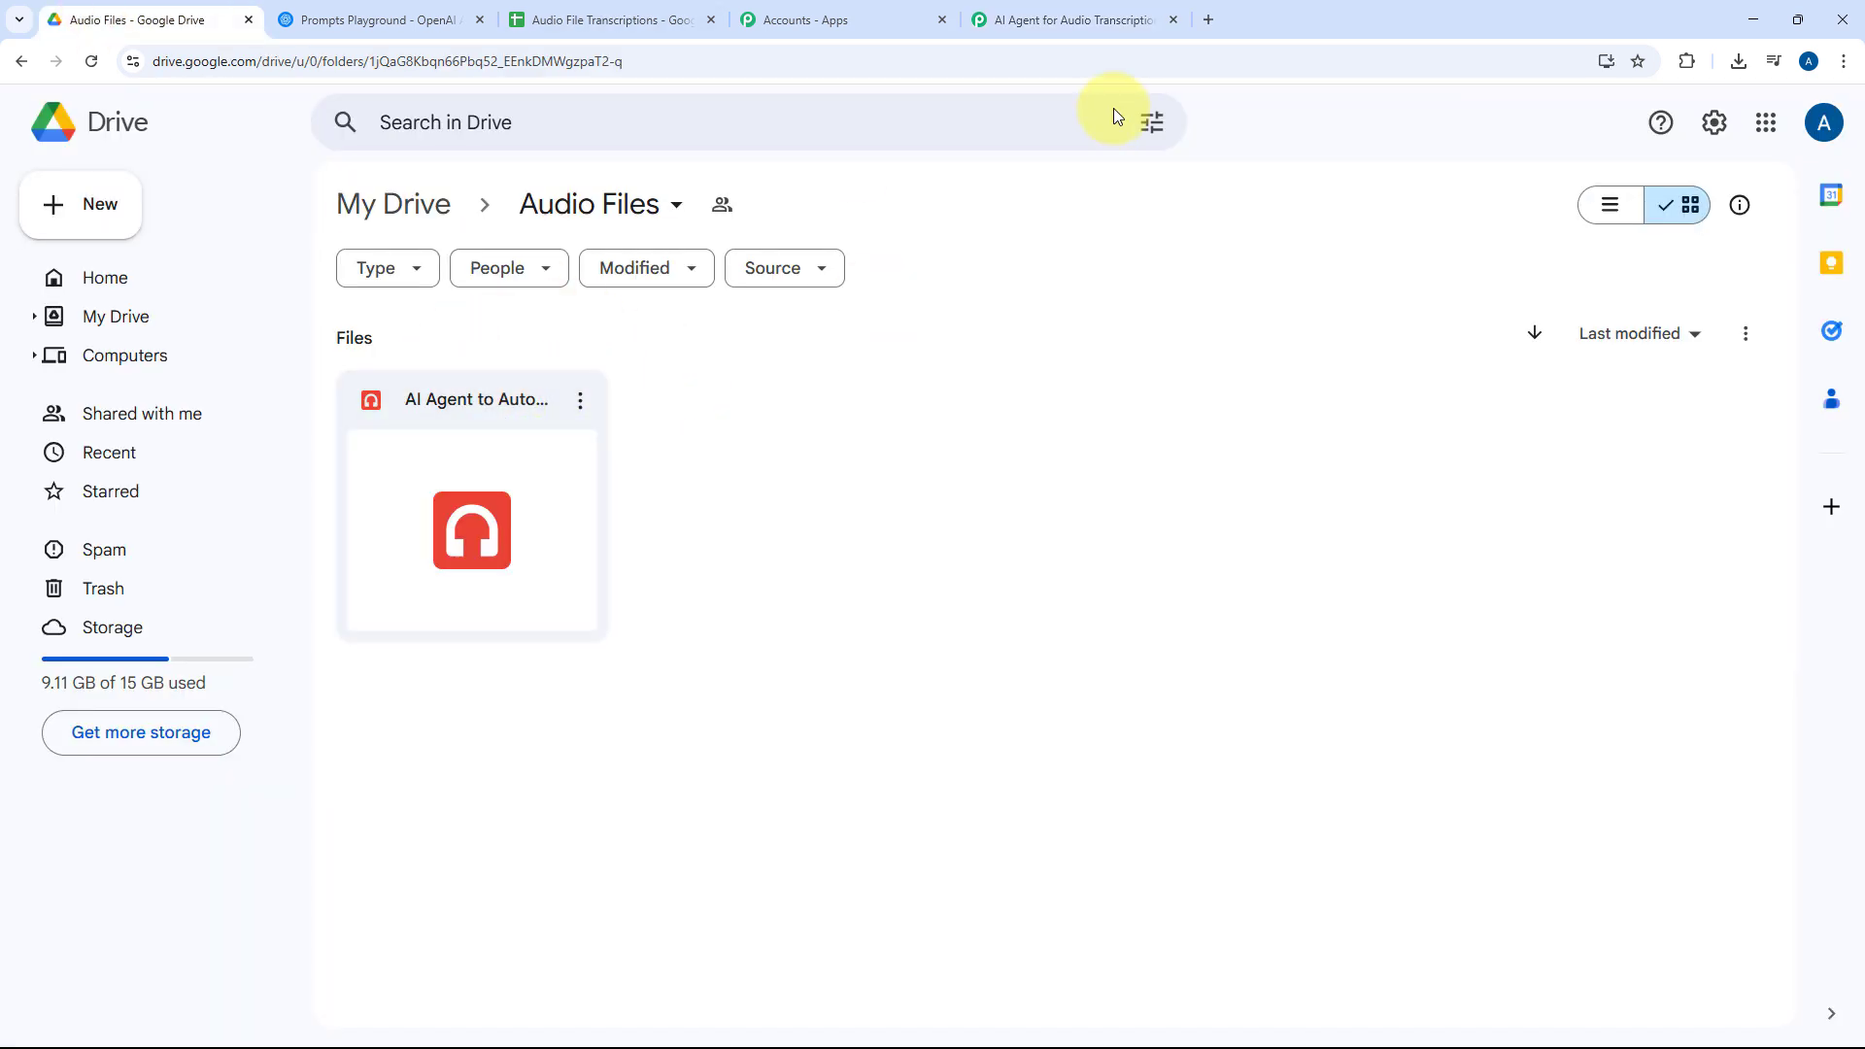
left_click(1076, 21)
left_click(1344, 362)
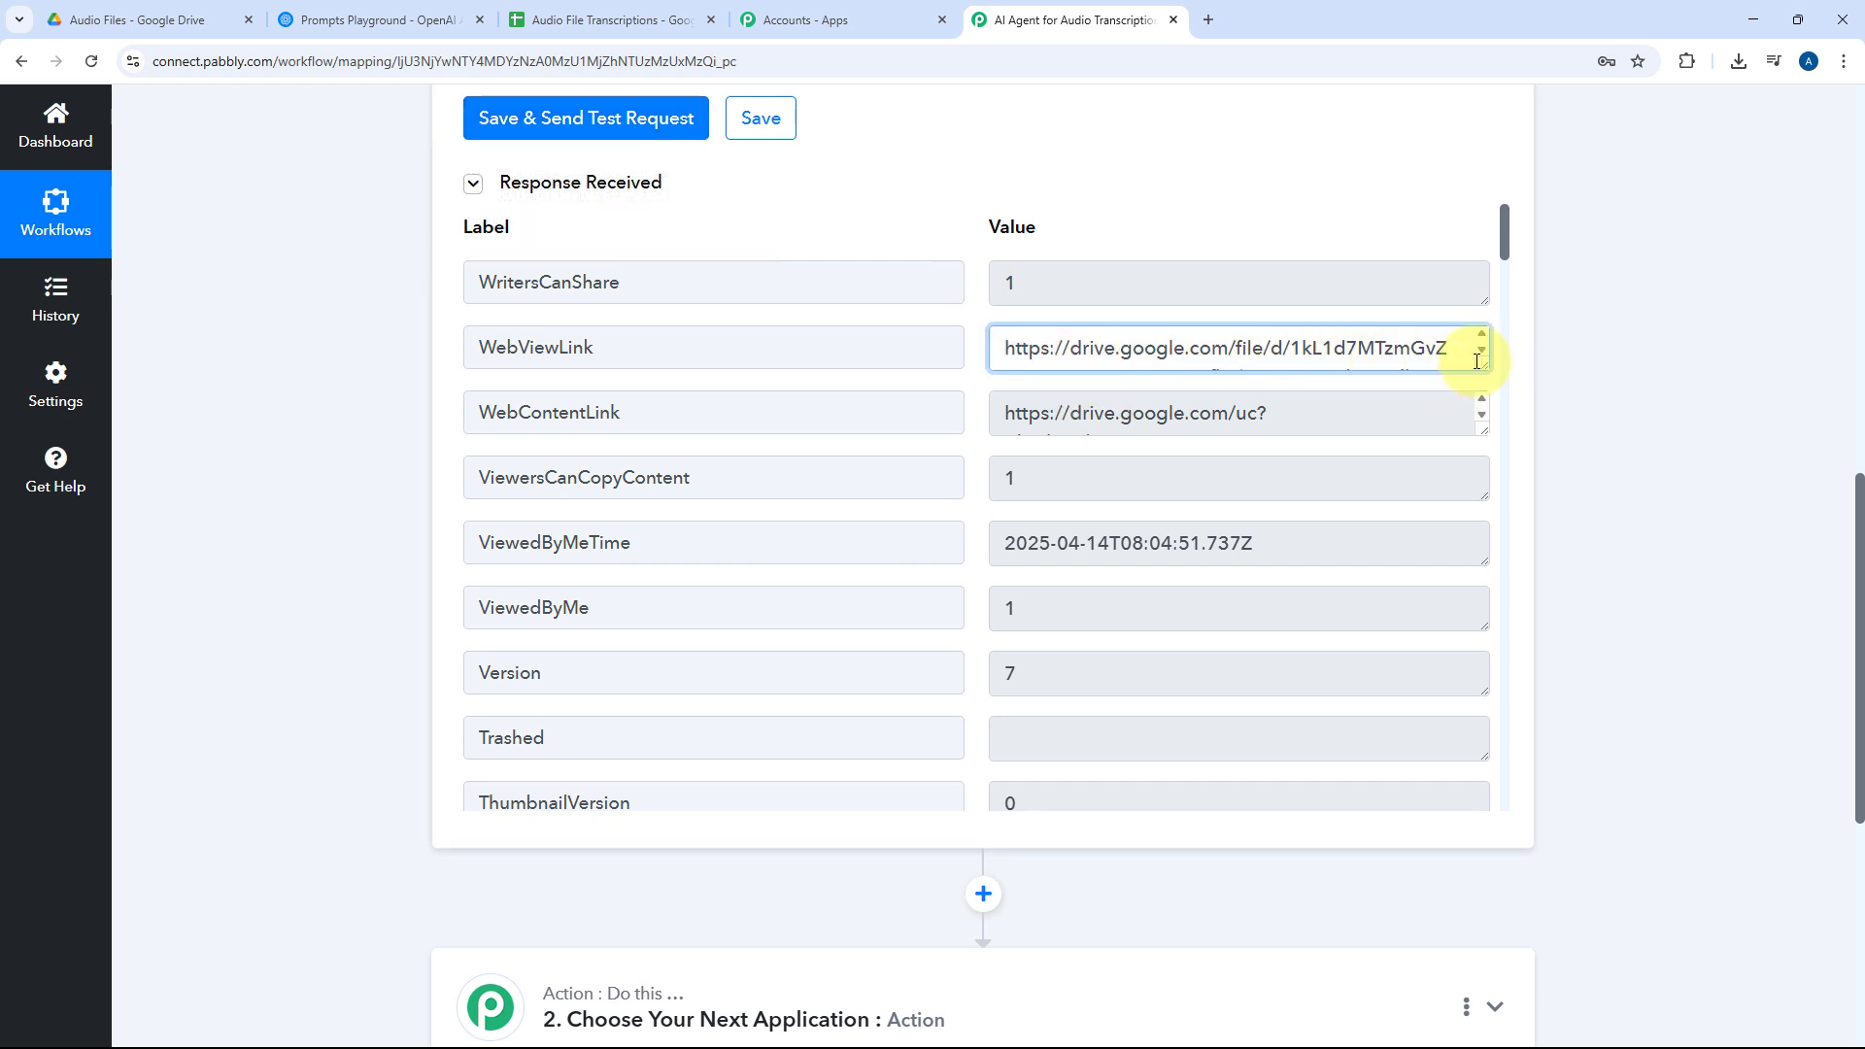
left_click_drag(1480, 363, 1482, 462)
triple_click(1406, 385)
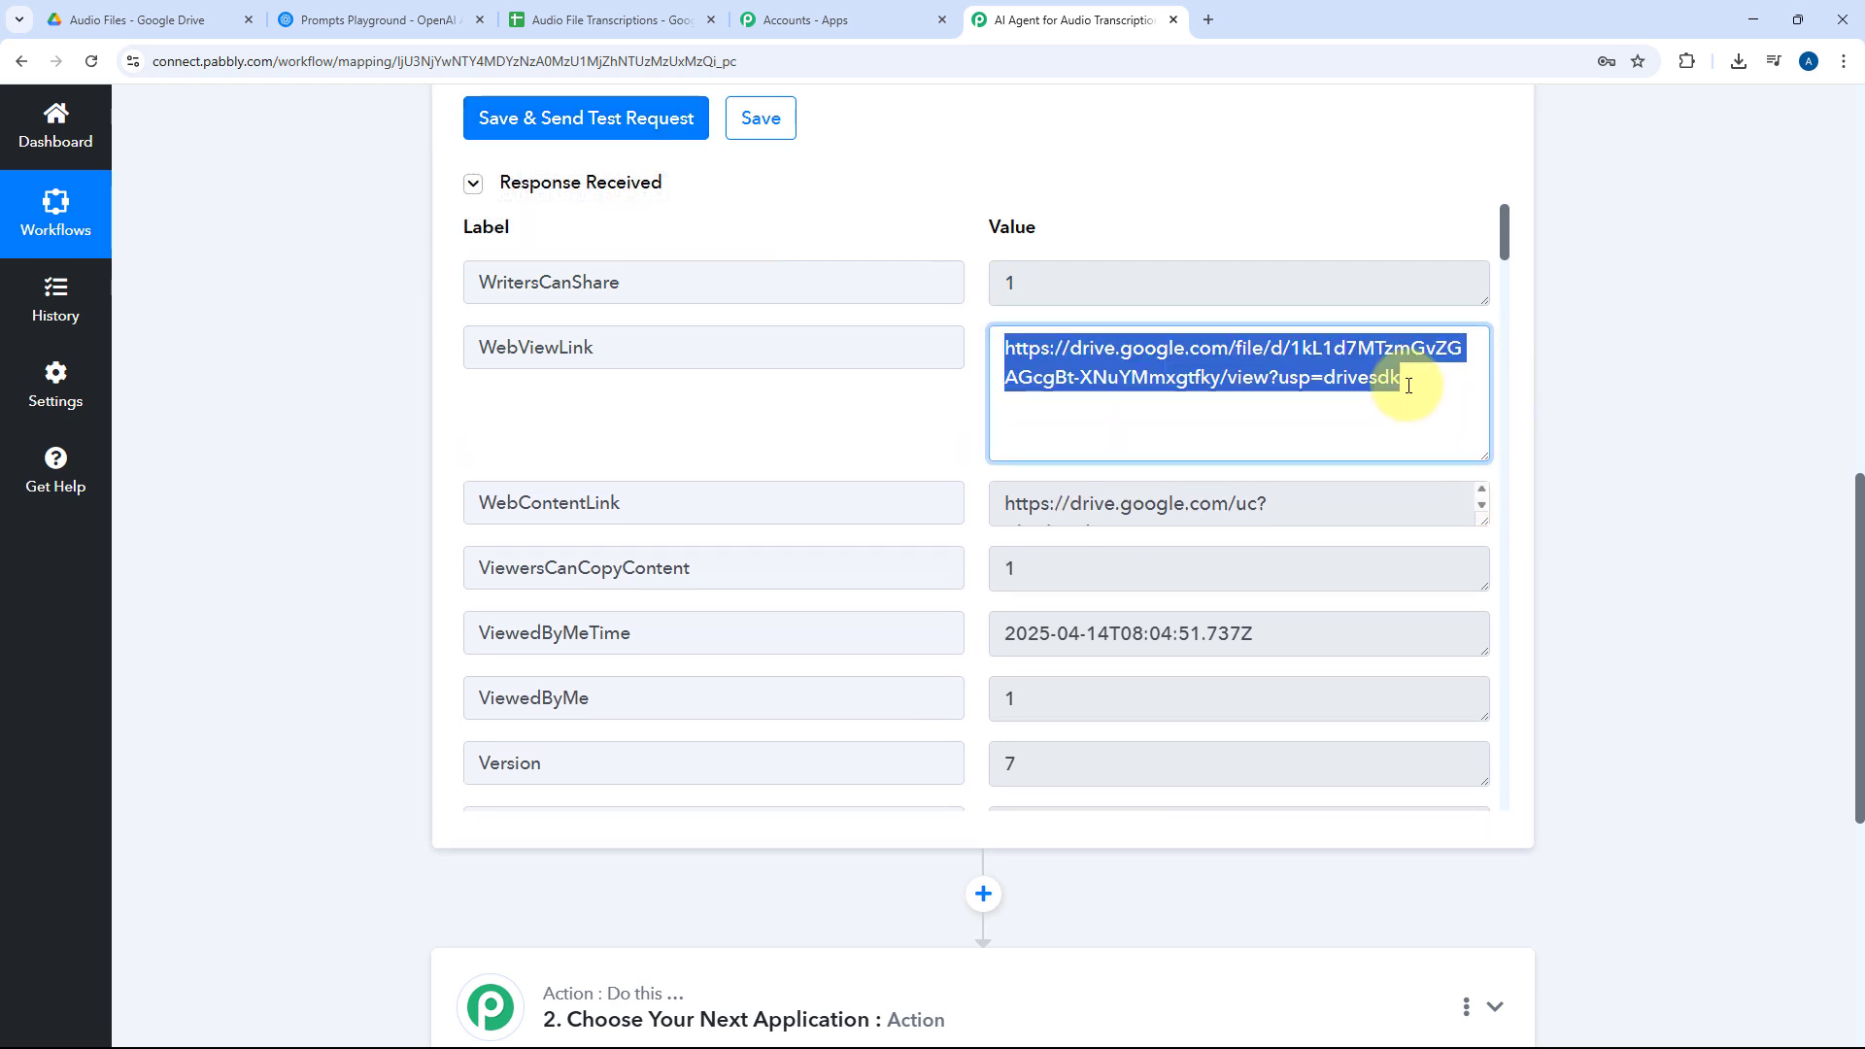
key("ctrl+c")
key("ctrl+t")
key("ctrl+v")
key("Return")
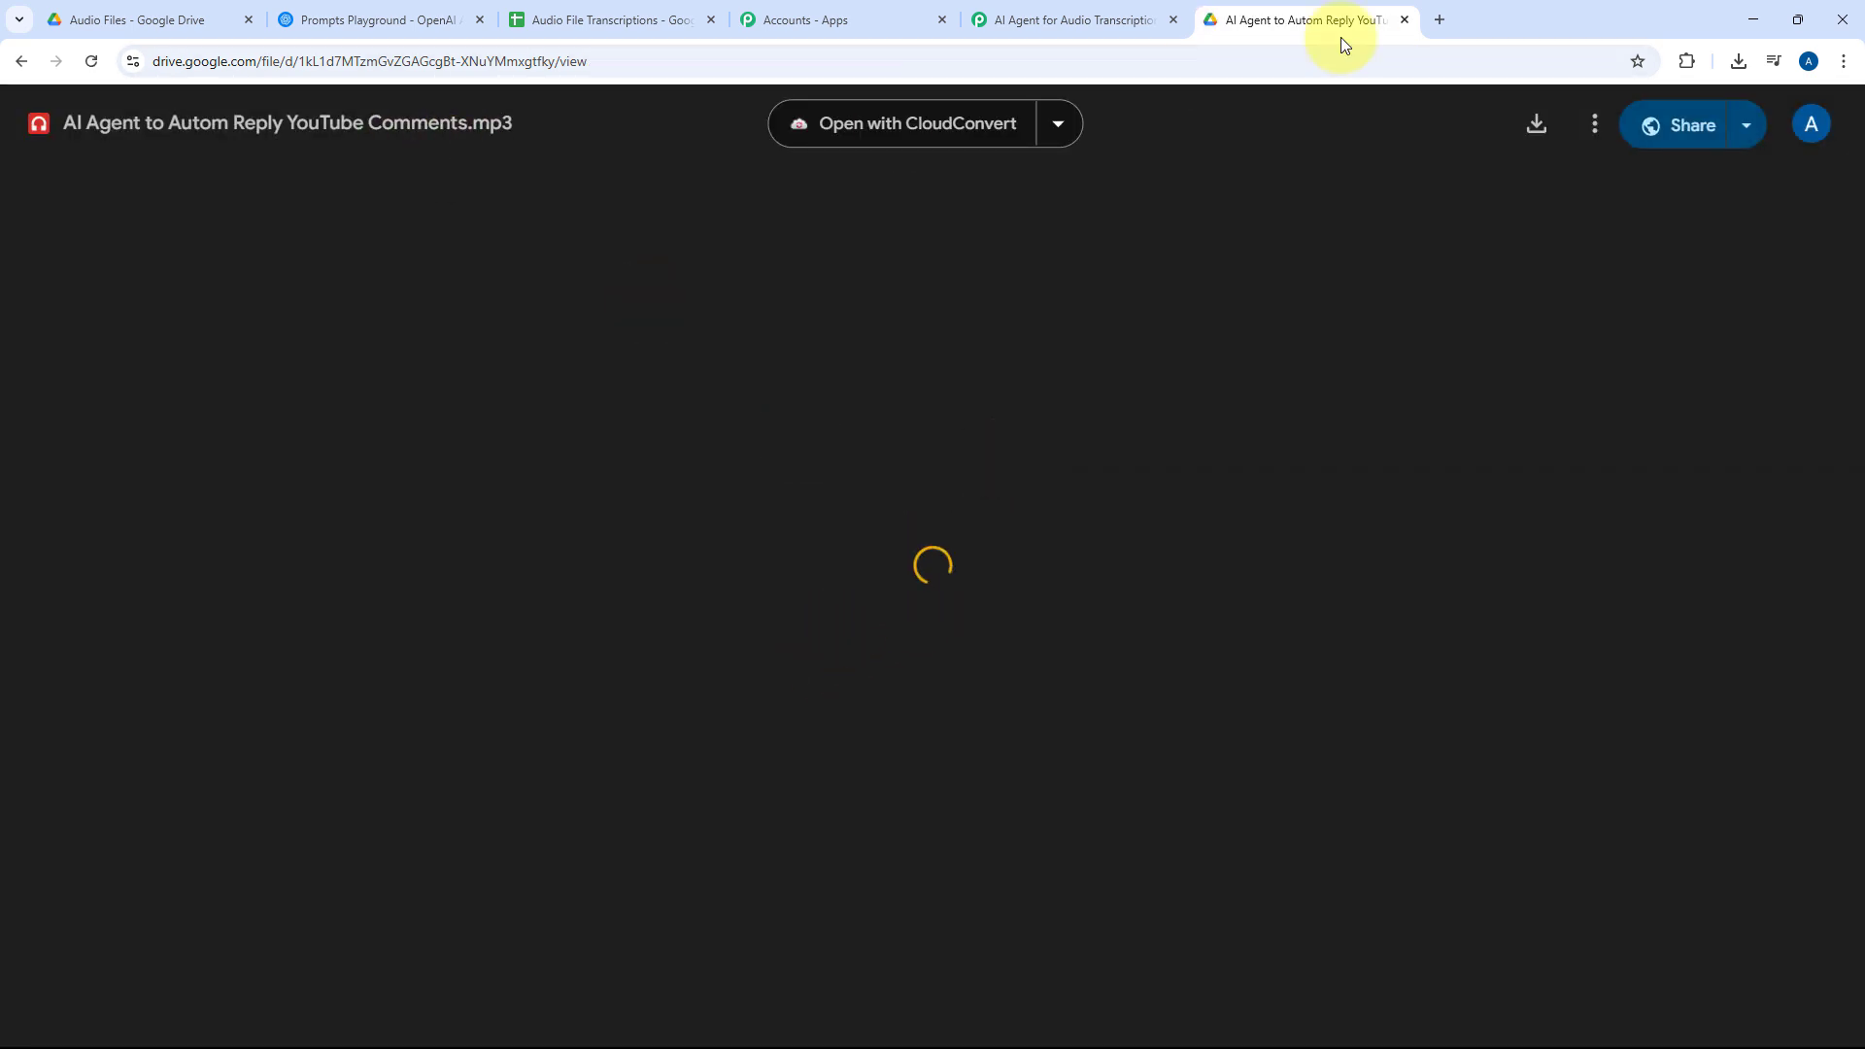
left_click(1404, 20)
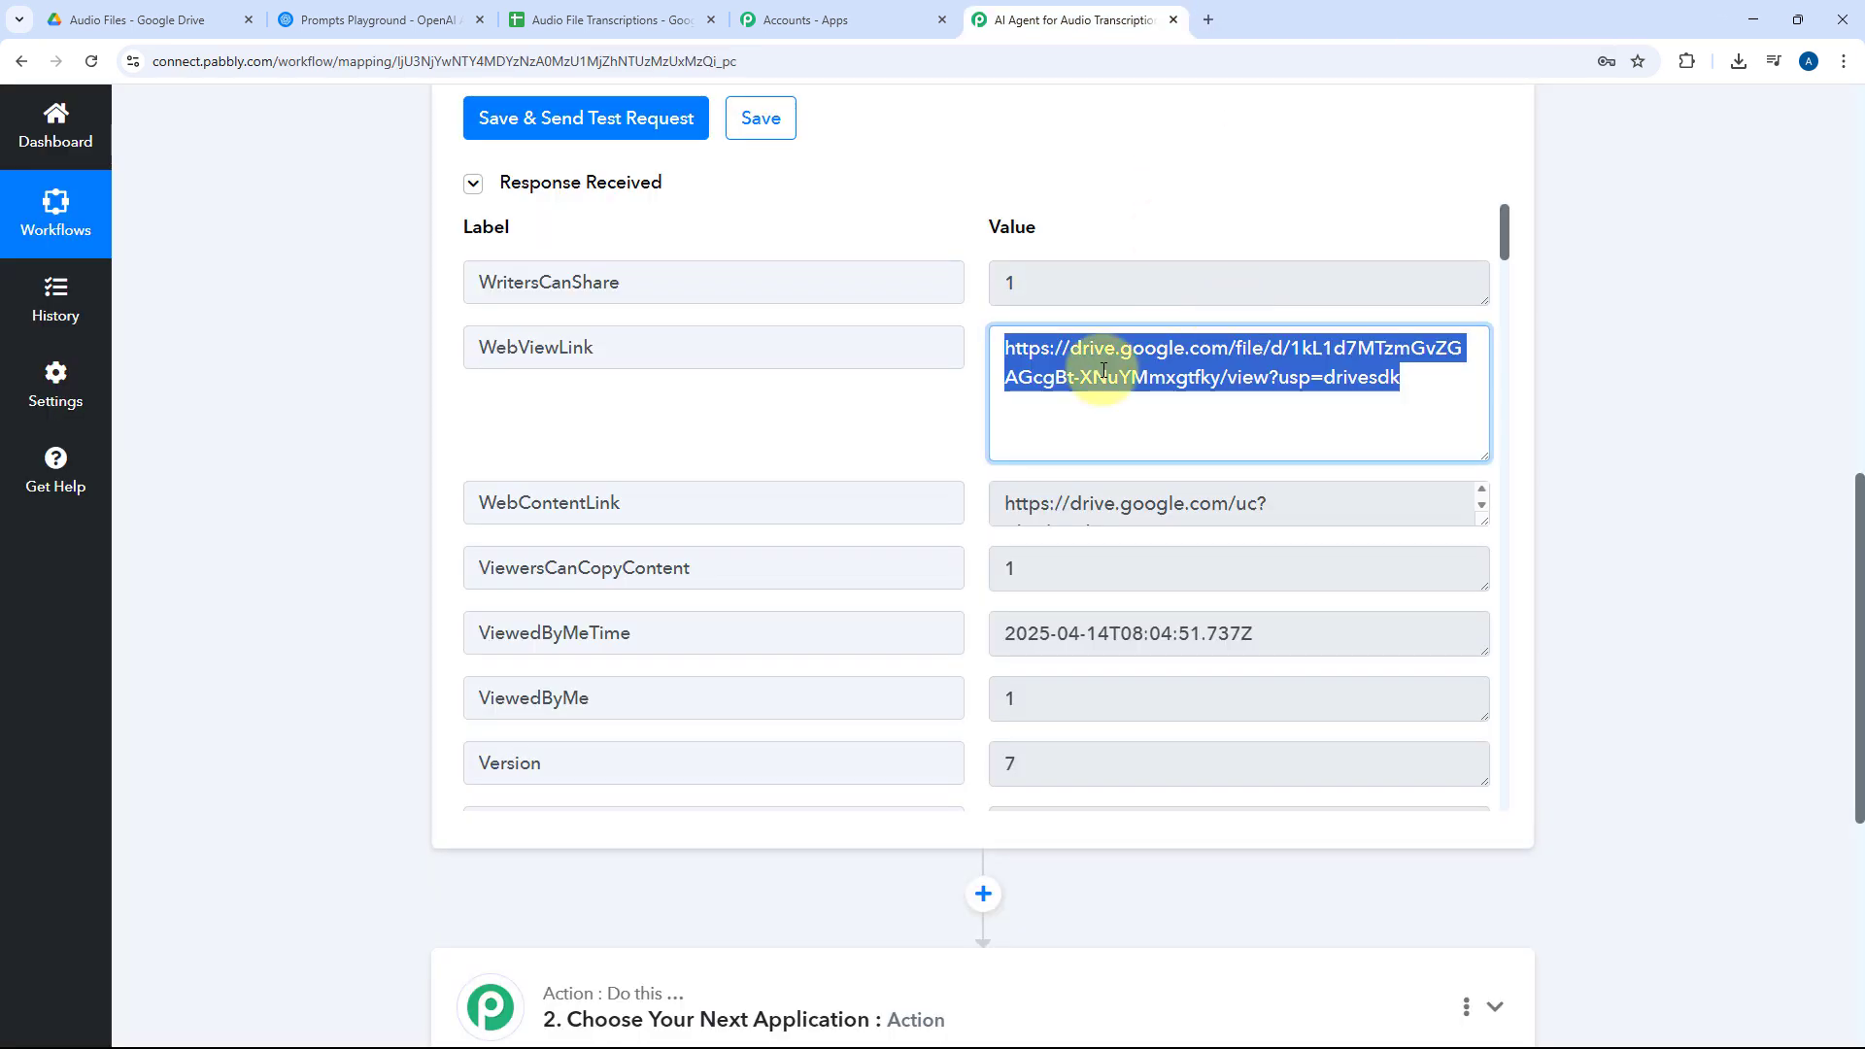
Expand the WebContentLink value, open it in a new browser tab to test the file download, check the download history and close both tabs
left_click(1040, 428)
scroll(1377, 310, "down", 2)
left_click_drag(1483, 323, 1474, 457)
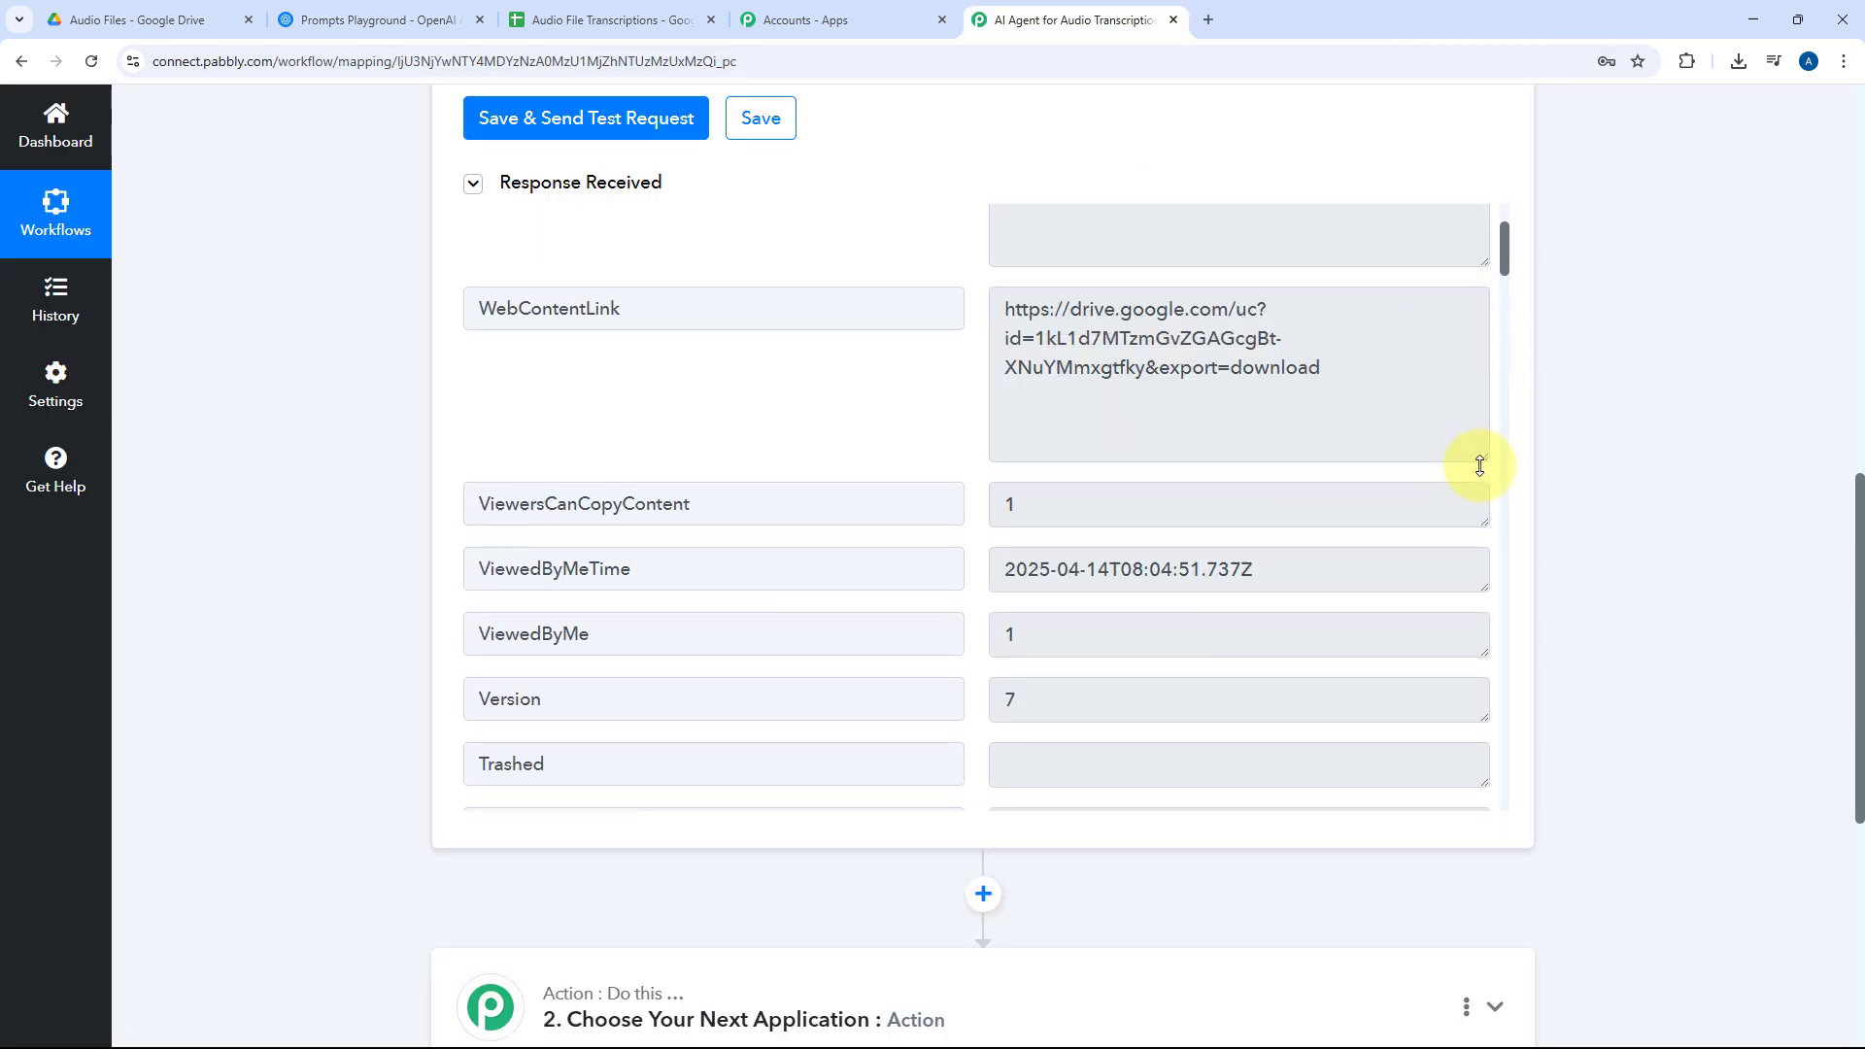
left_click_drag(1341, 362, 1001, 298)
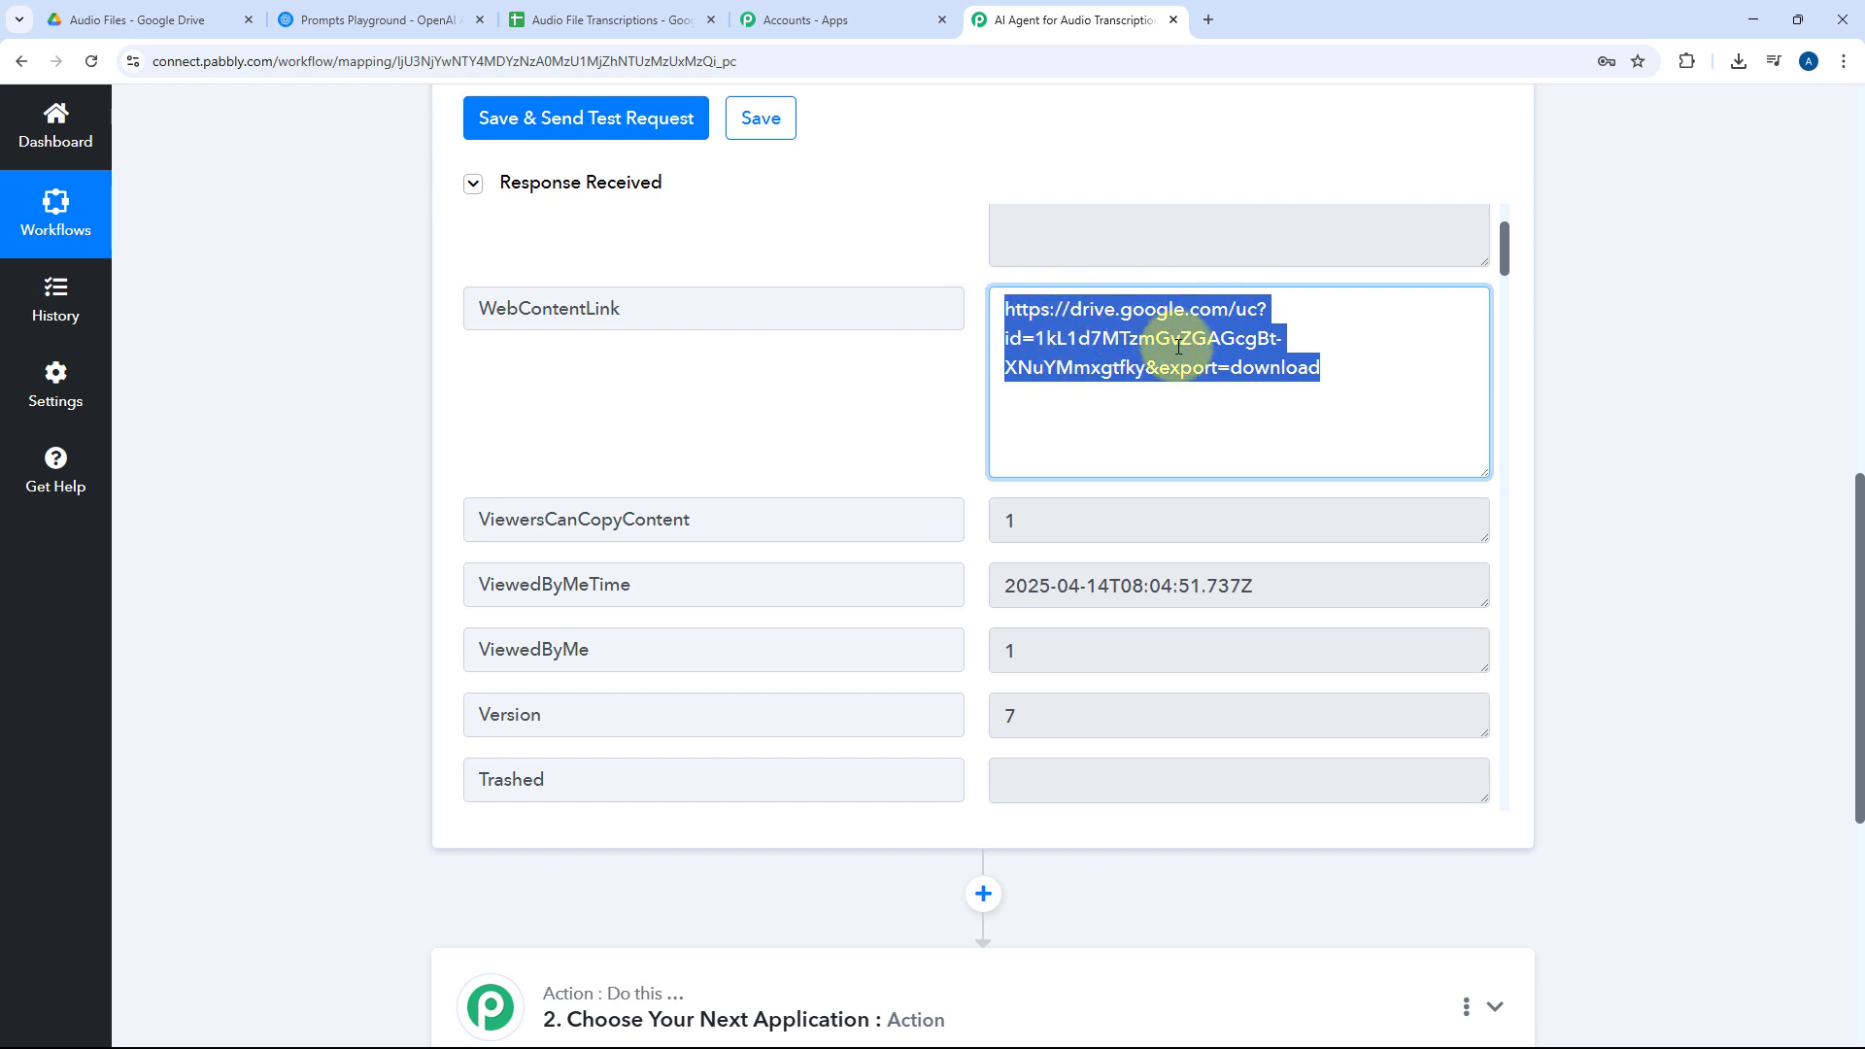
key("ctrl+c")
key("ctrl+t")
key("ctrl+v")
key("Return")
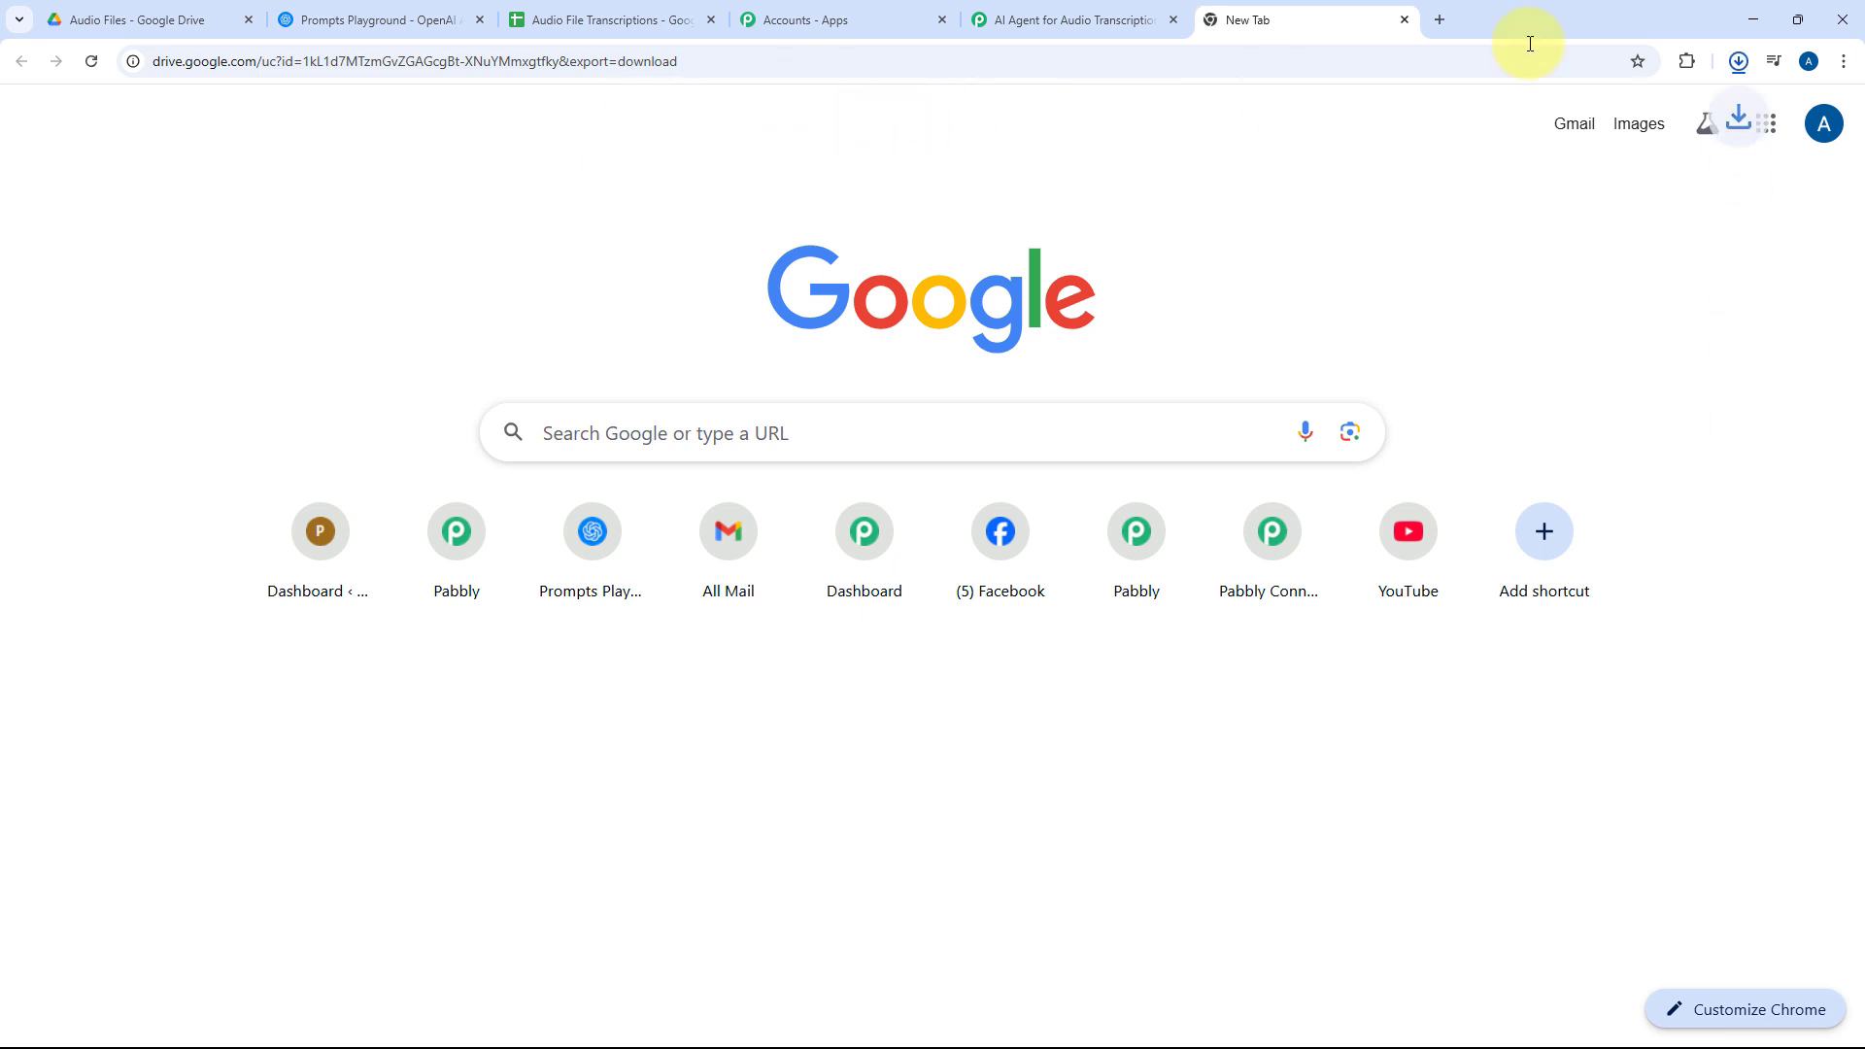
left_click(1745, 65)
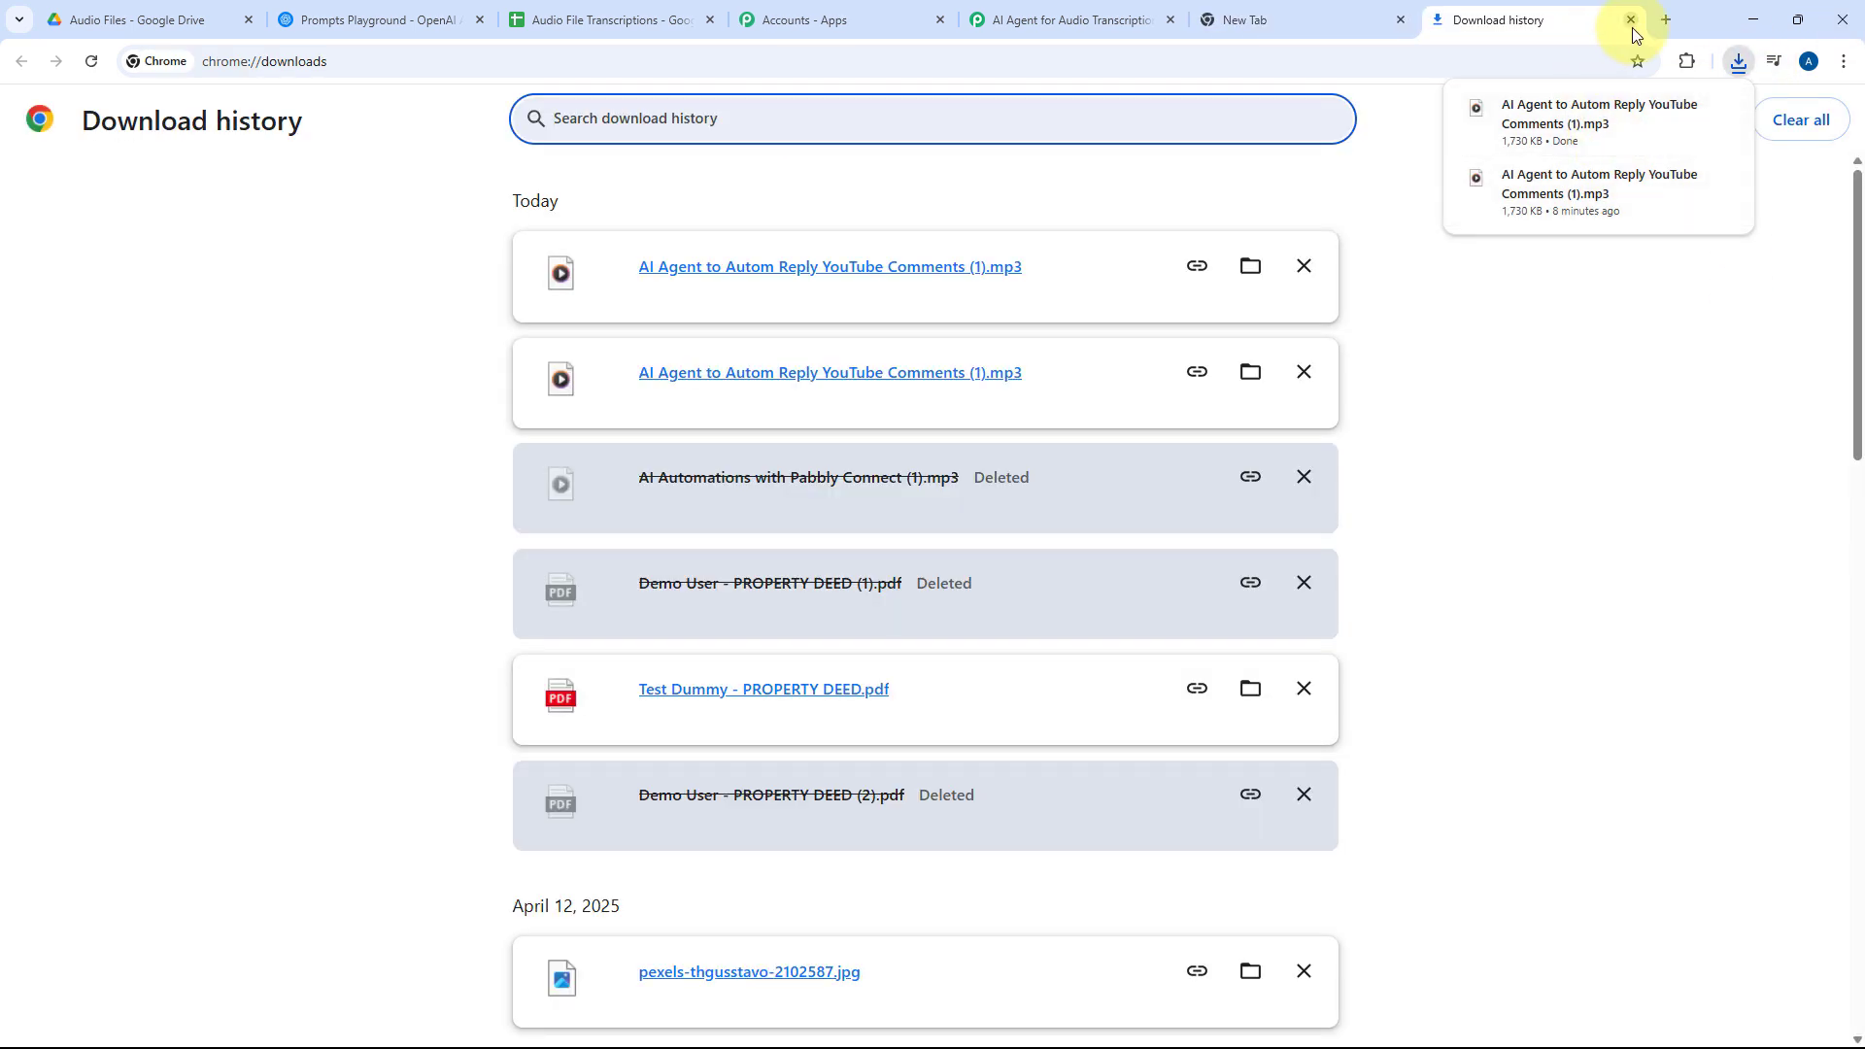
left_click(1630, 19)
left_click(1399, 19)
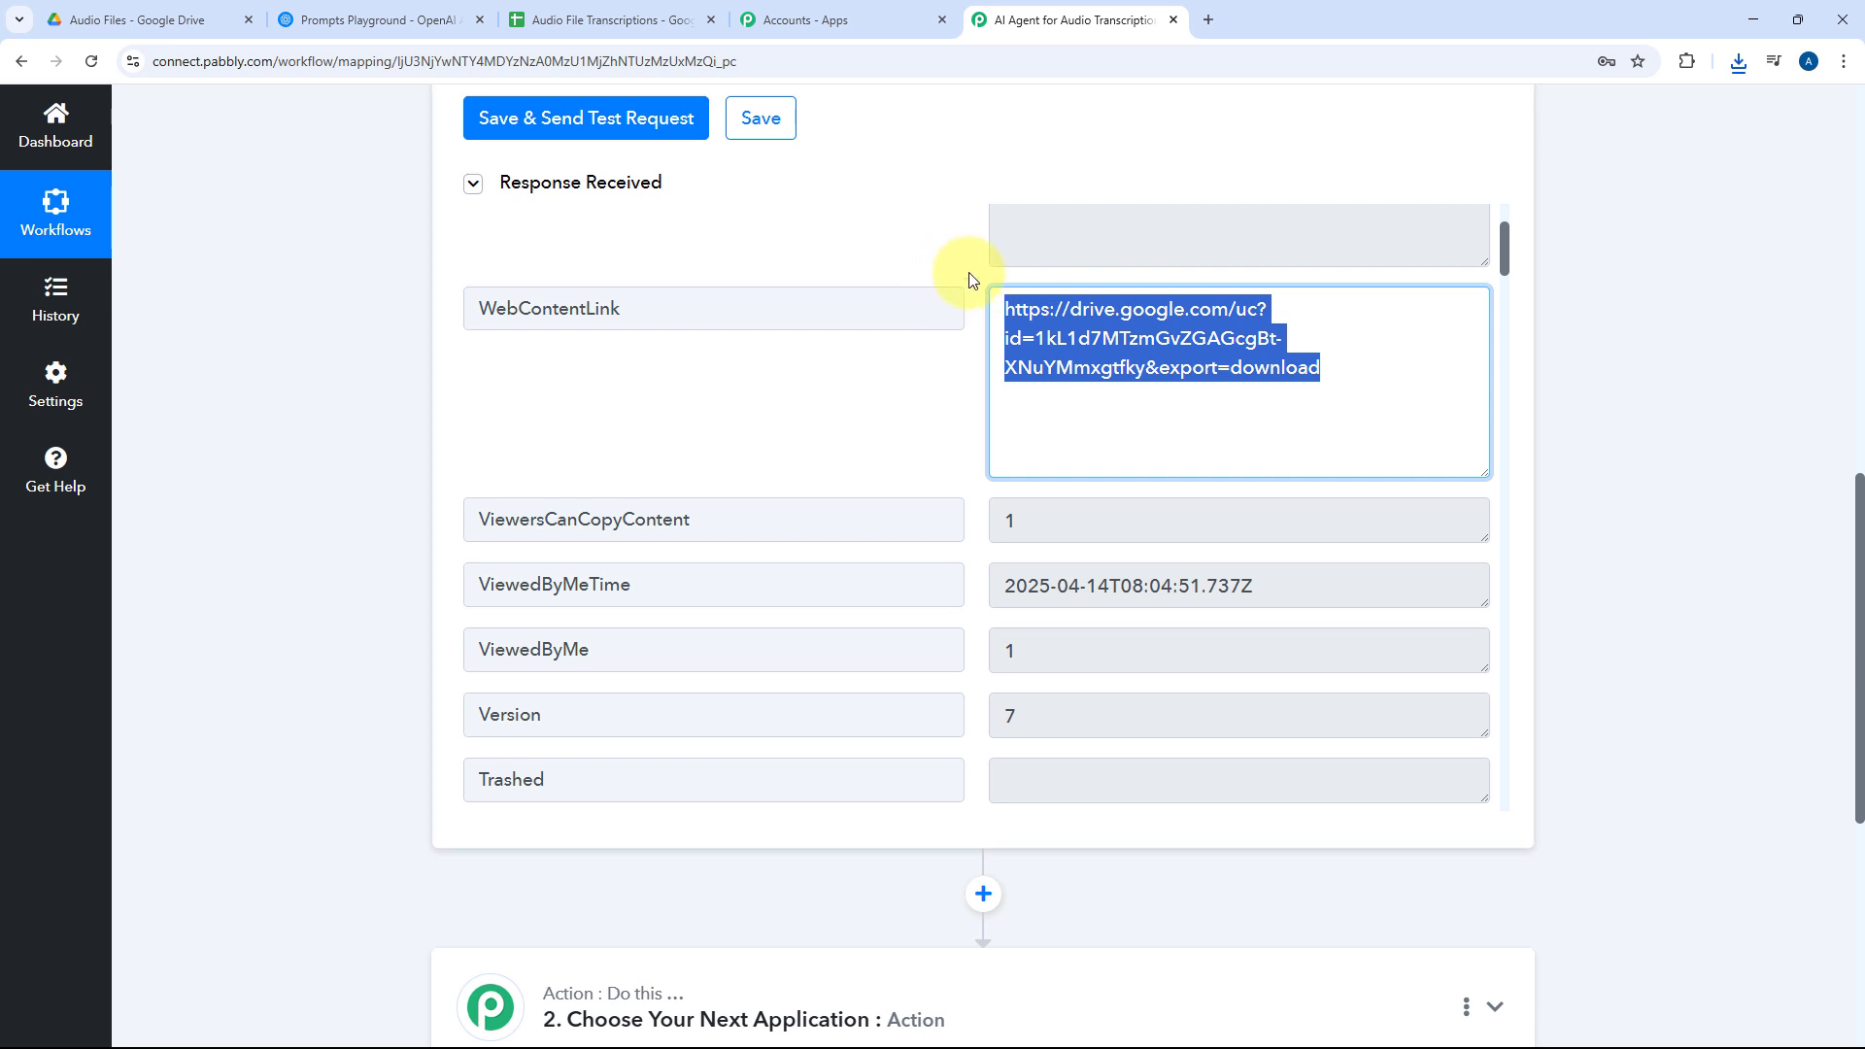
left_click(970, 281)
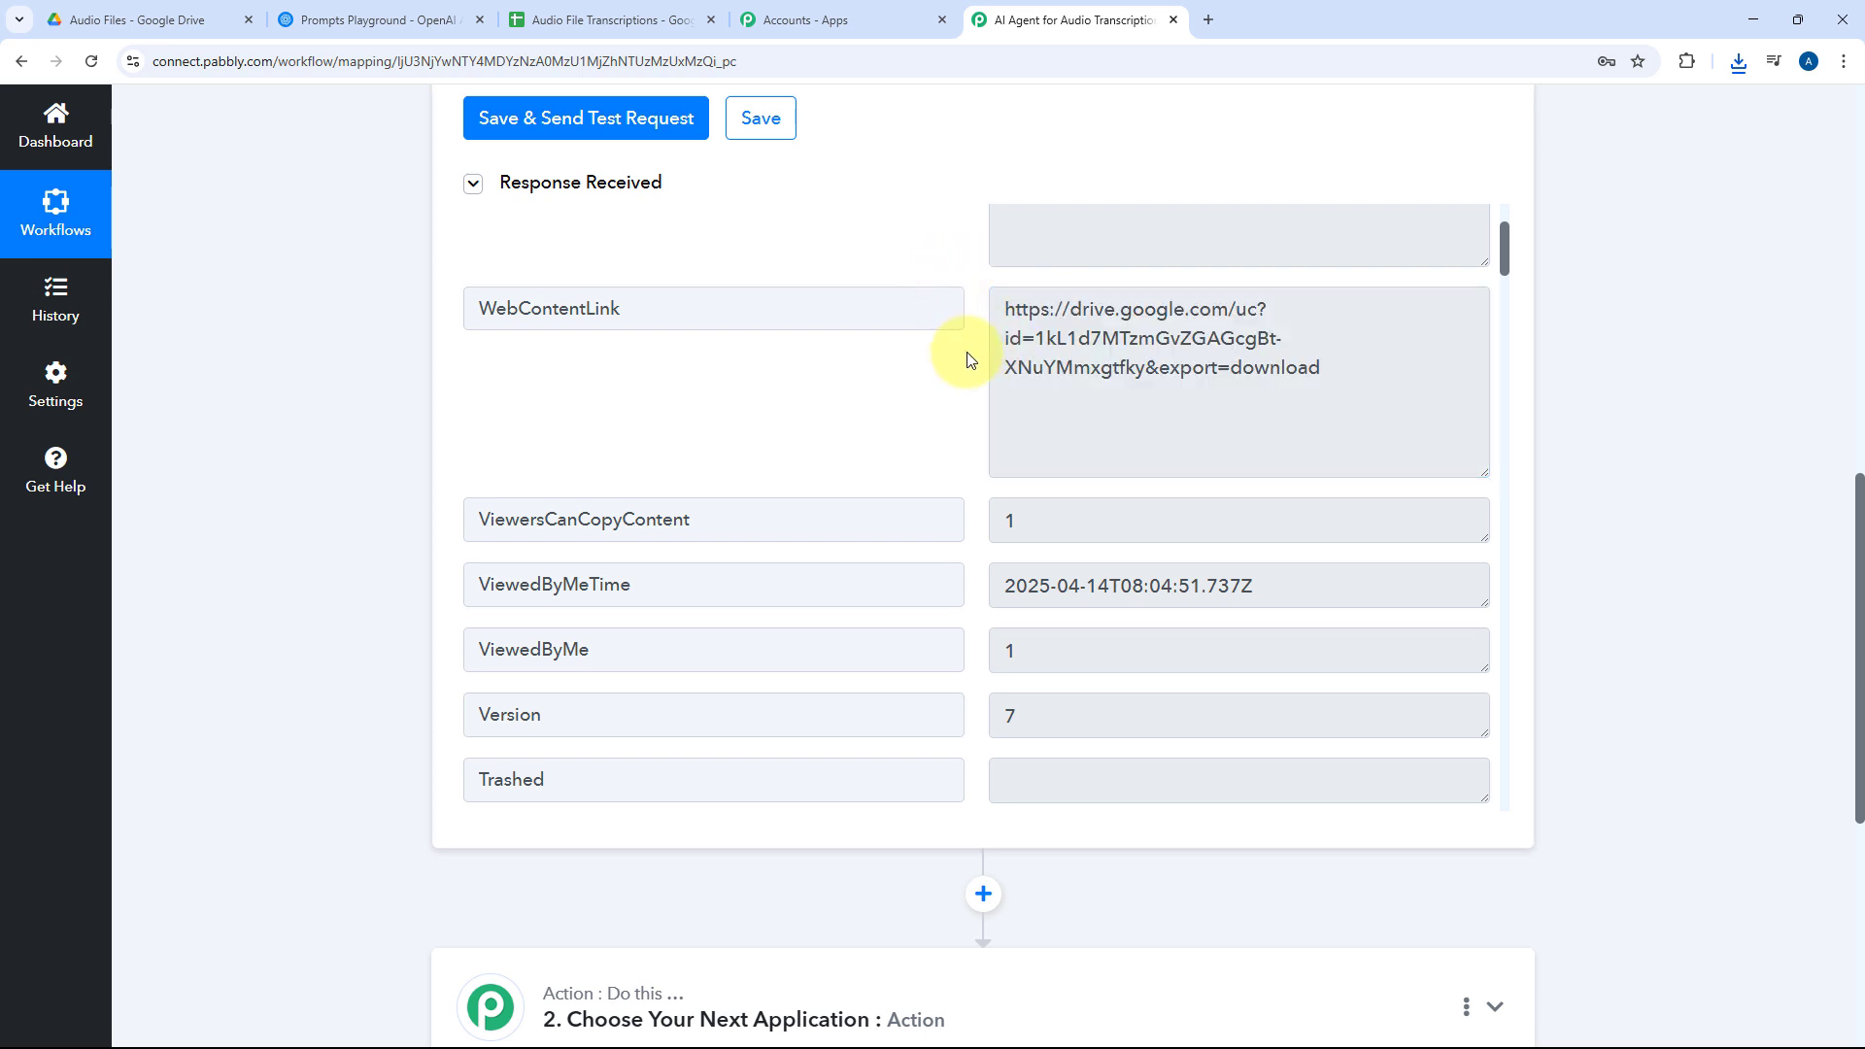
Look through the captured response's permission, owner and file fields, checking the audio file's Name value
scroll(965, 376, "down", 10)
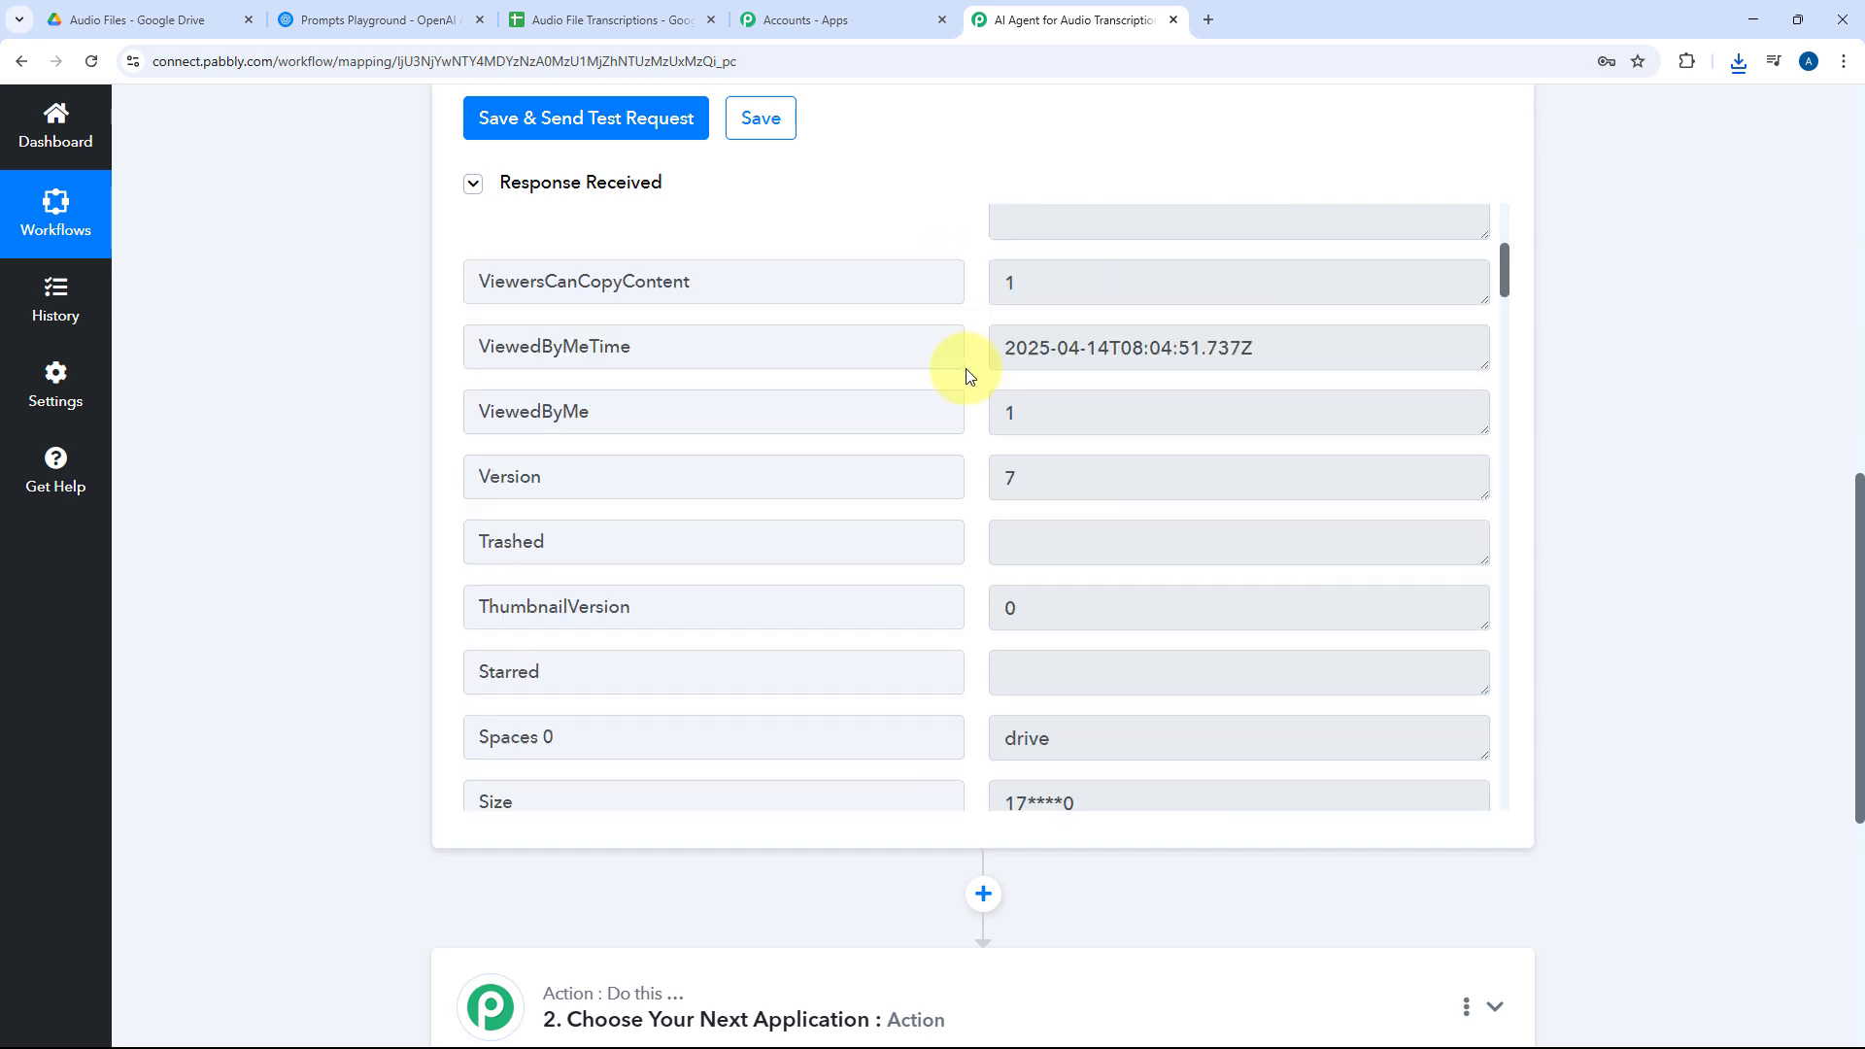
scroll(965, 377, "down", 8)
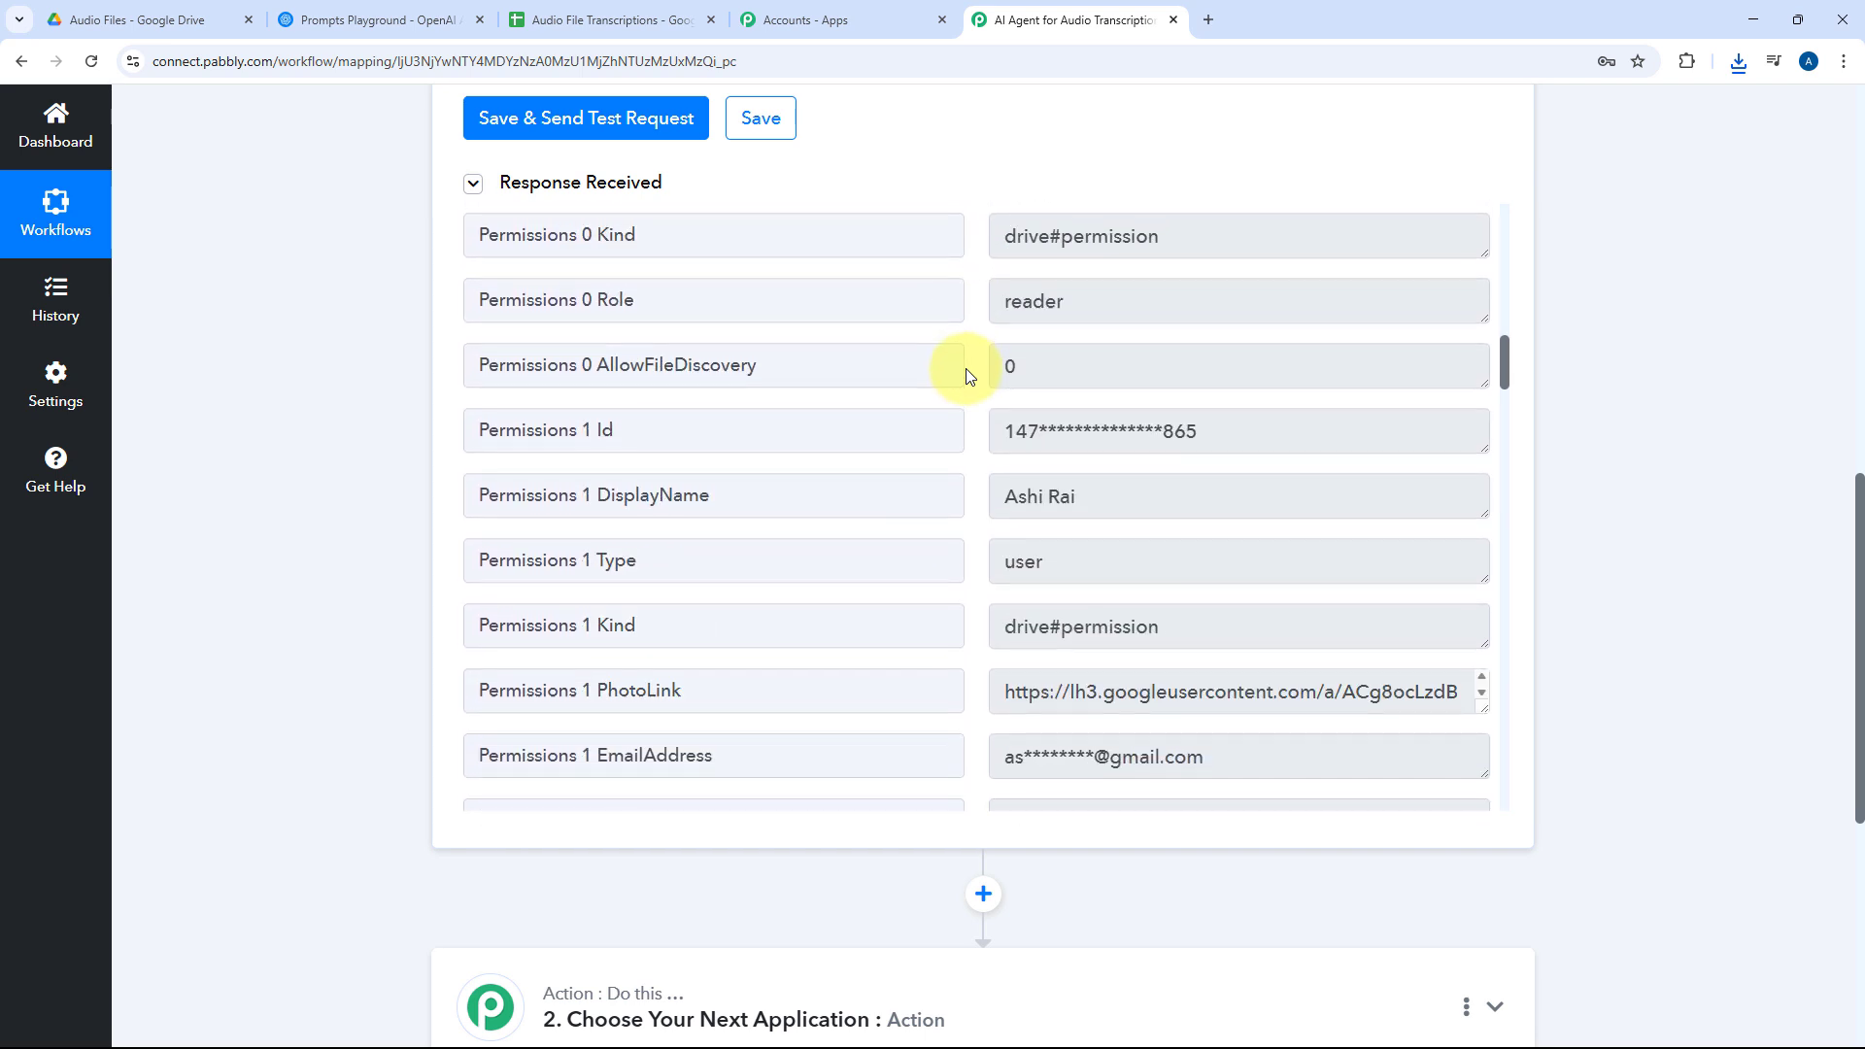
scroll(966, 377, "down", 3)
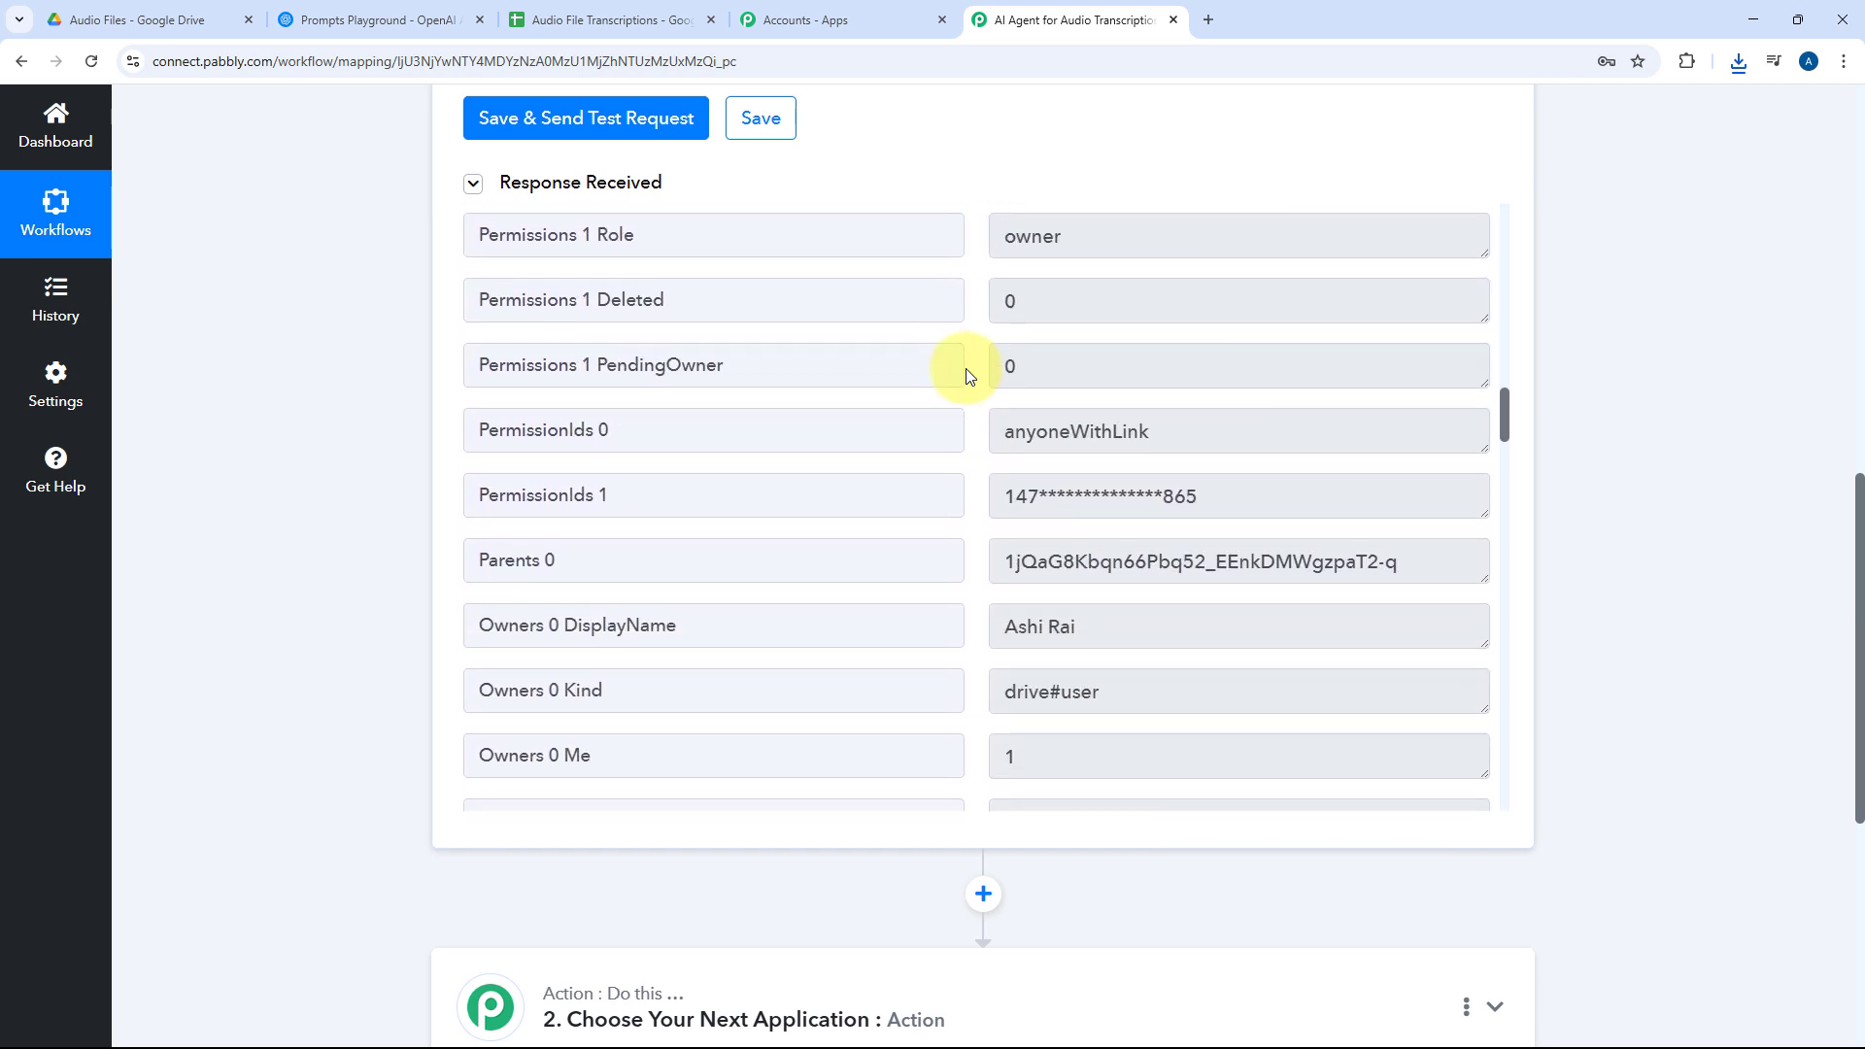
scroll(965, 377, "up", 5)
scroll(965, 377, "up", 2)
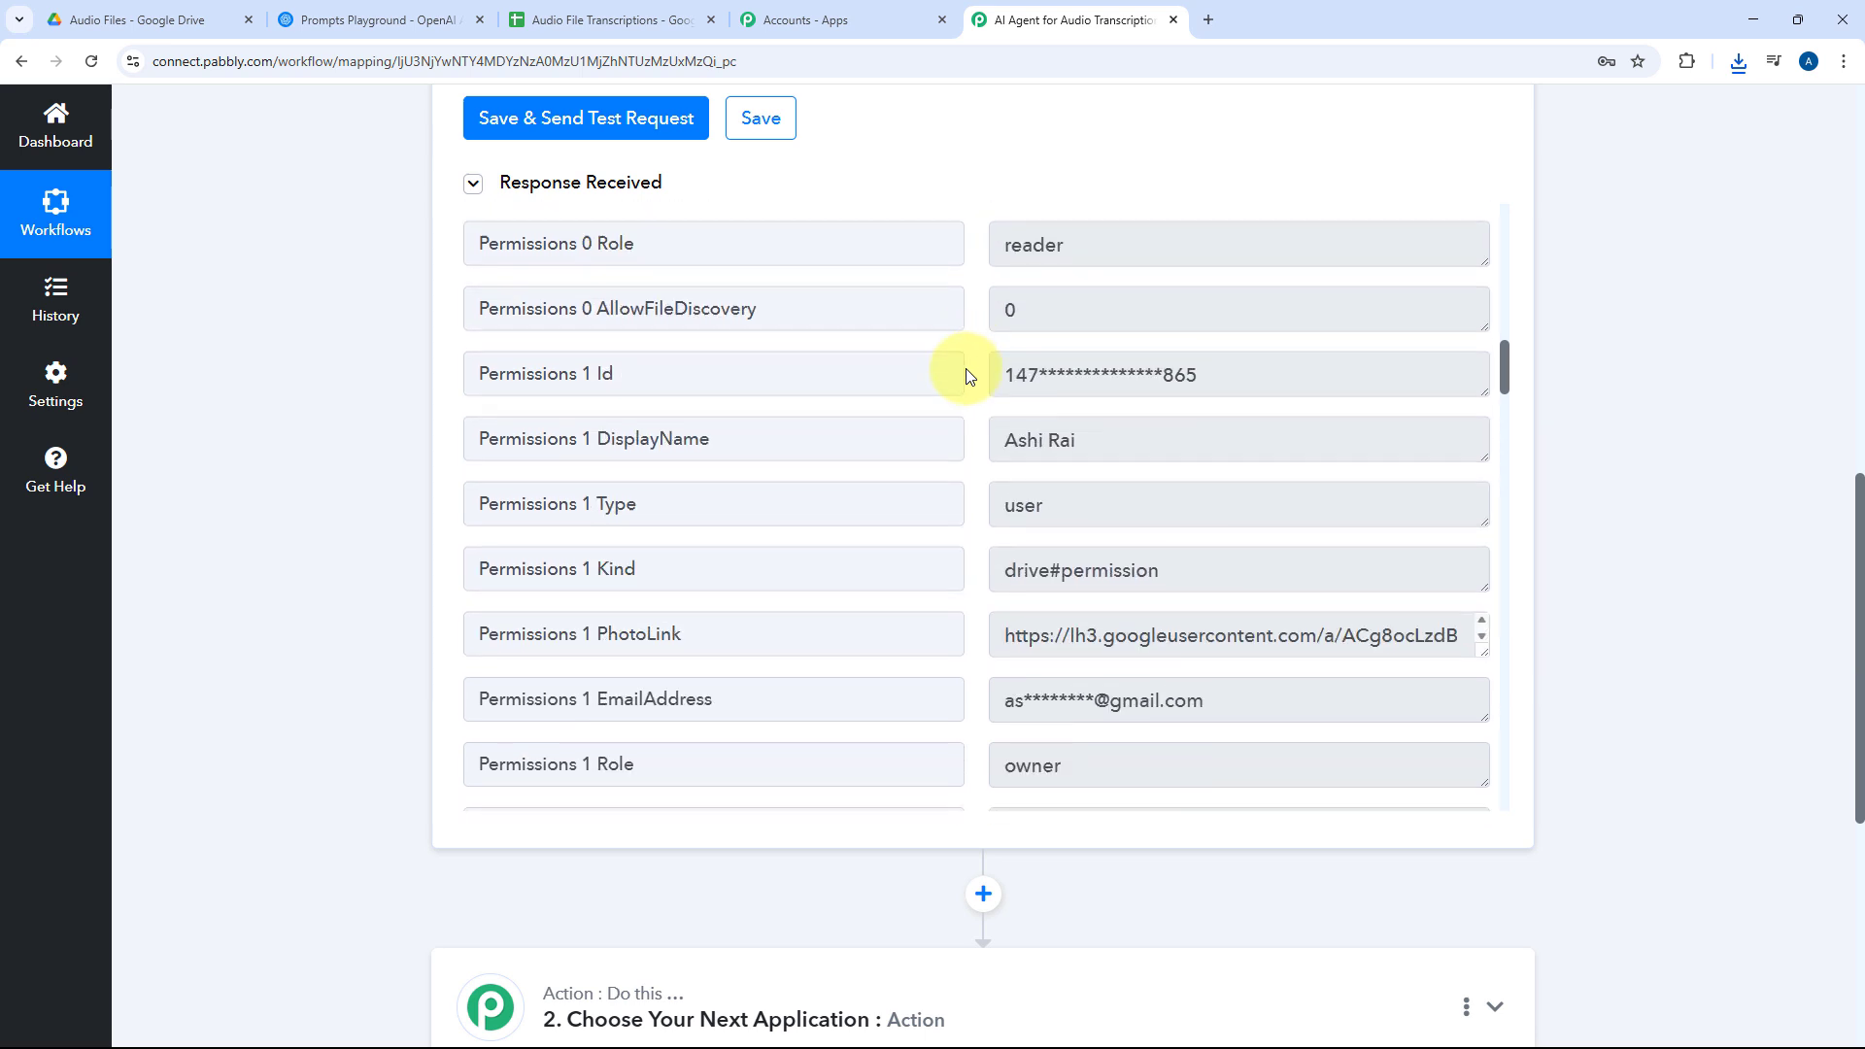
scroll(965, 377, "down", 12)
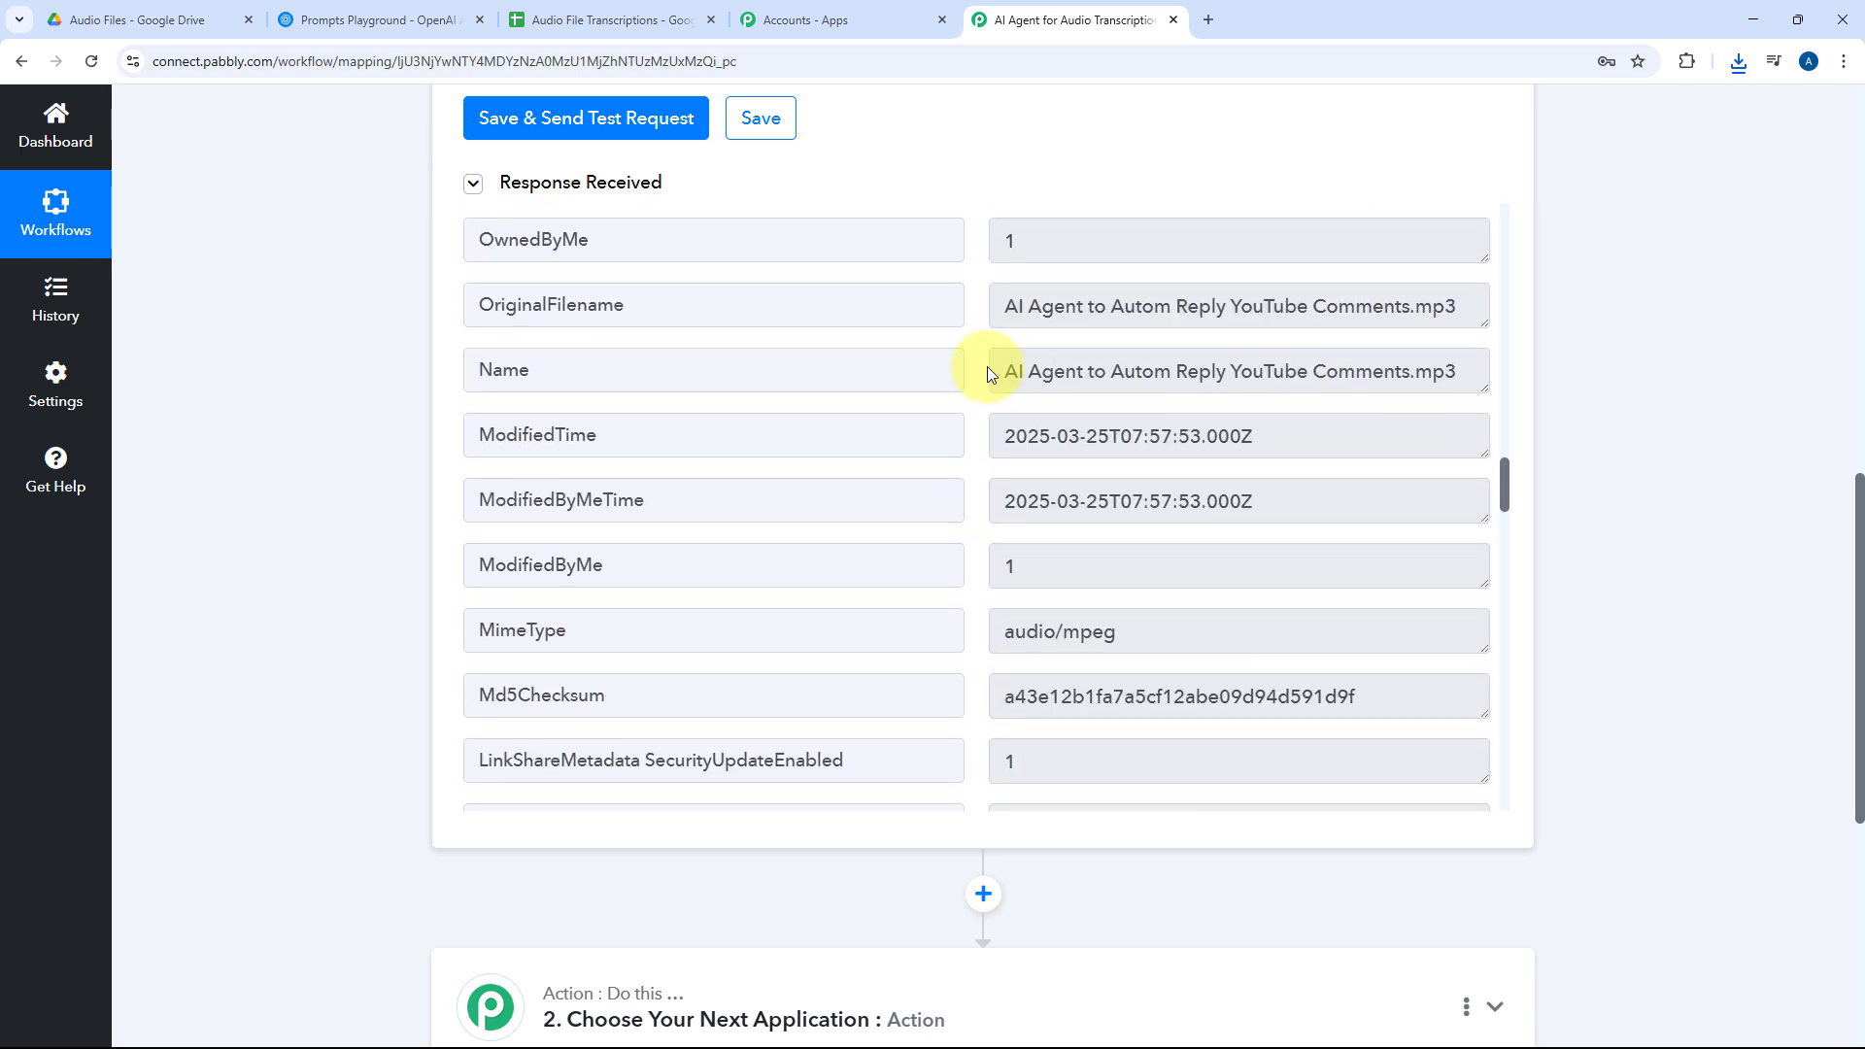
left_click_drag(1008, 370, 1541, 377)
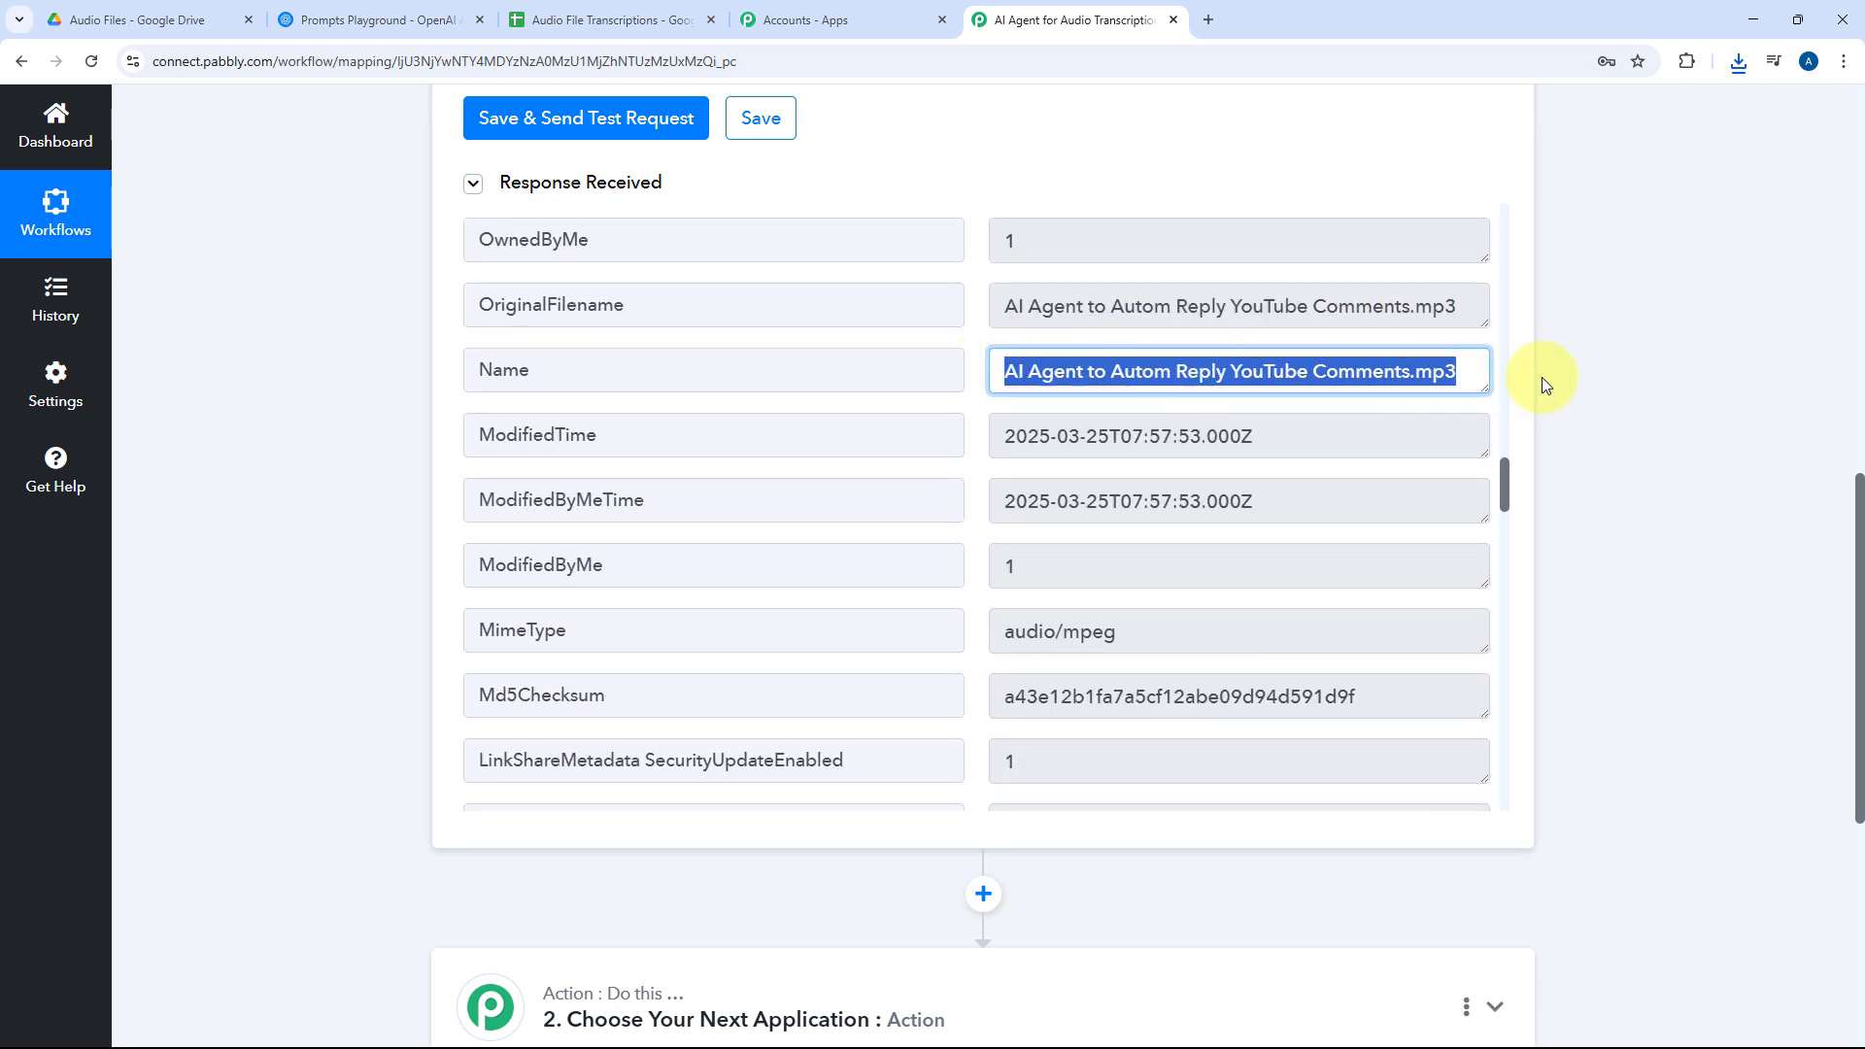
left_click(971, 372)
scroll(971, 373, "up", 20)
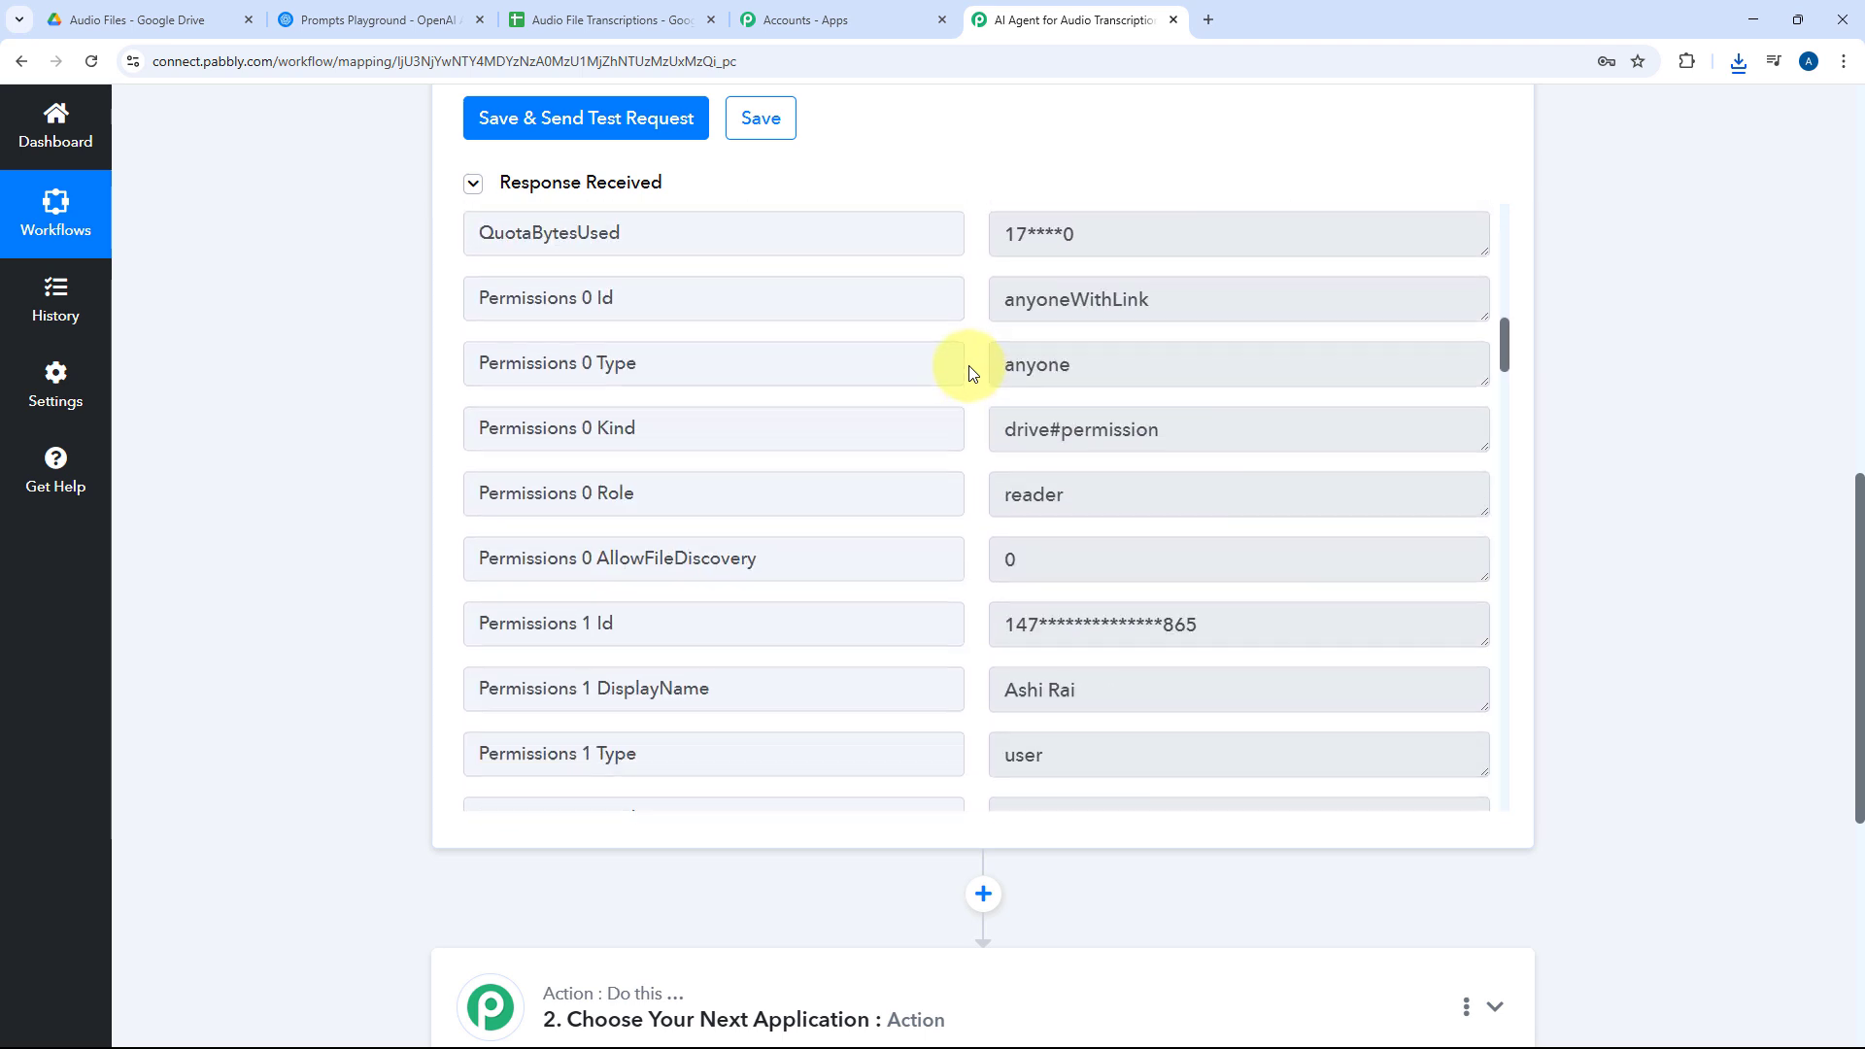
scroll(971, 373, "up", 8)
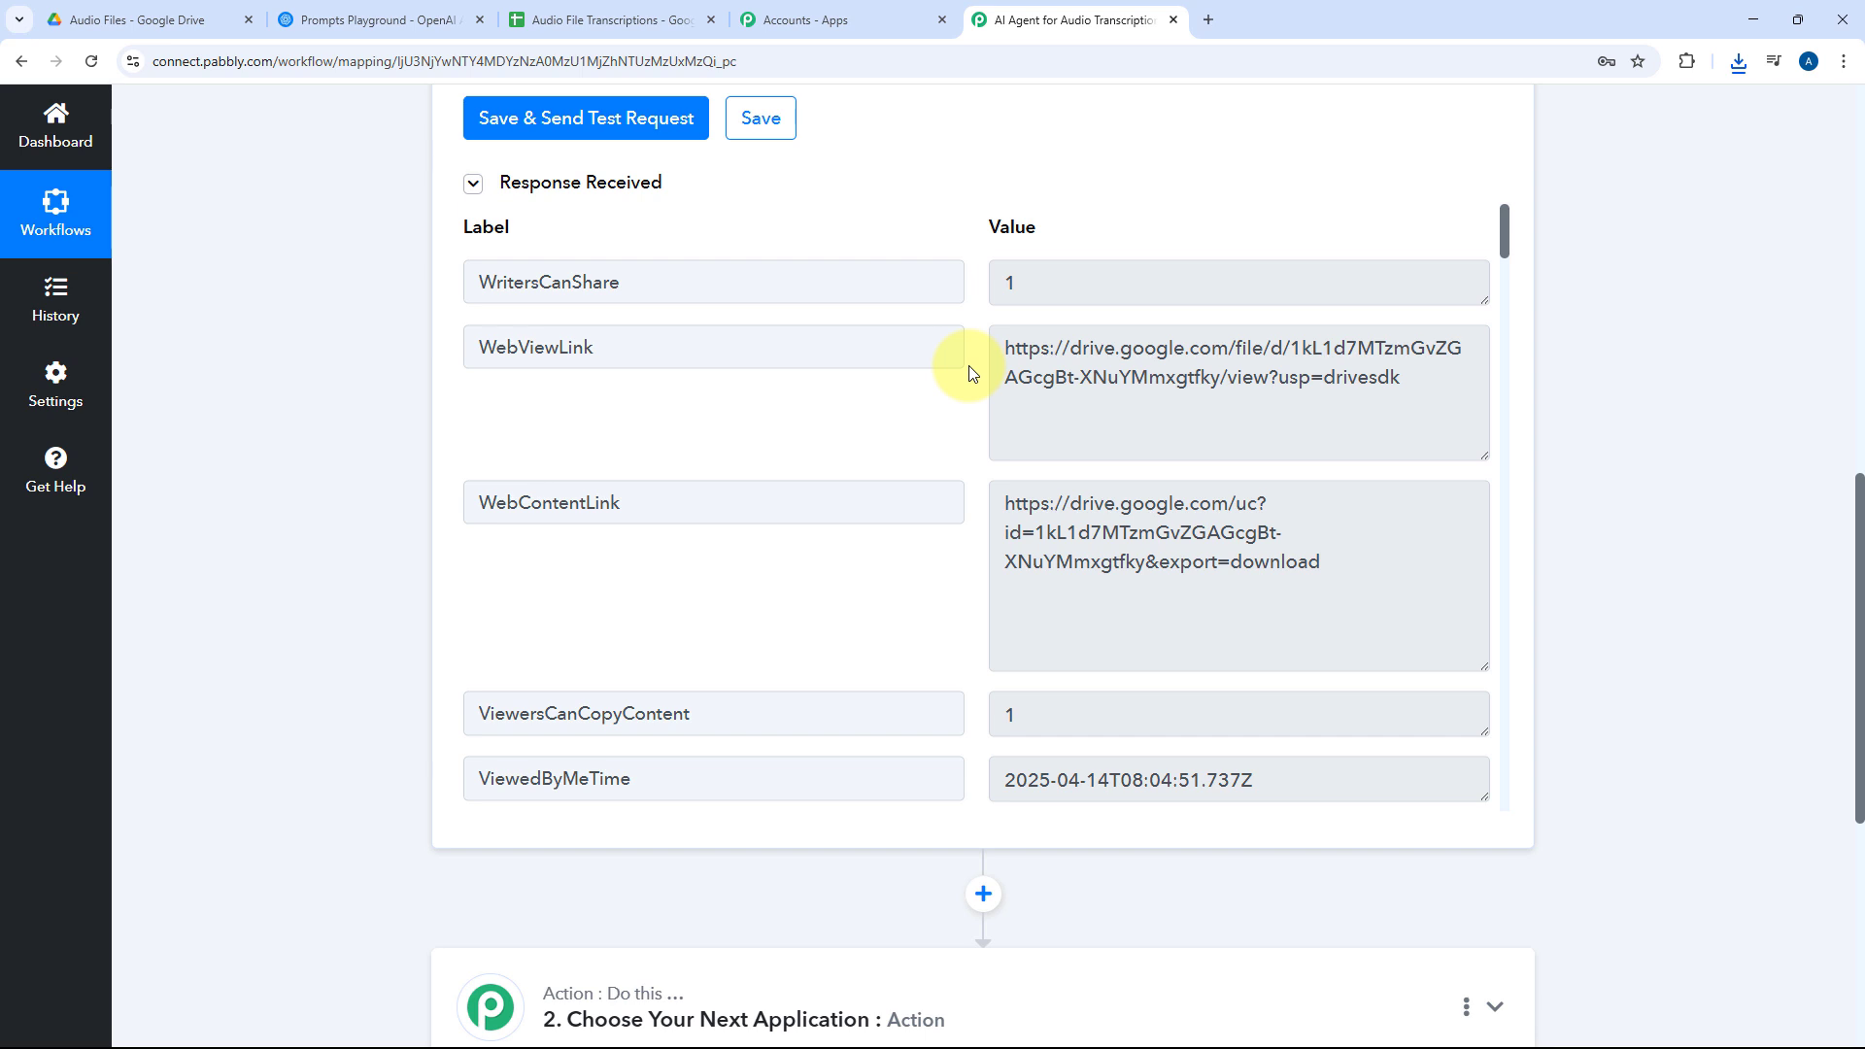
Review the Audio Files folder in Google Drive and the OpenAI Playground, and return to the Pabbly Connect workflow
left_click(137, 20)
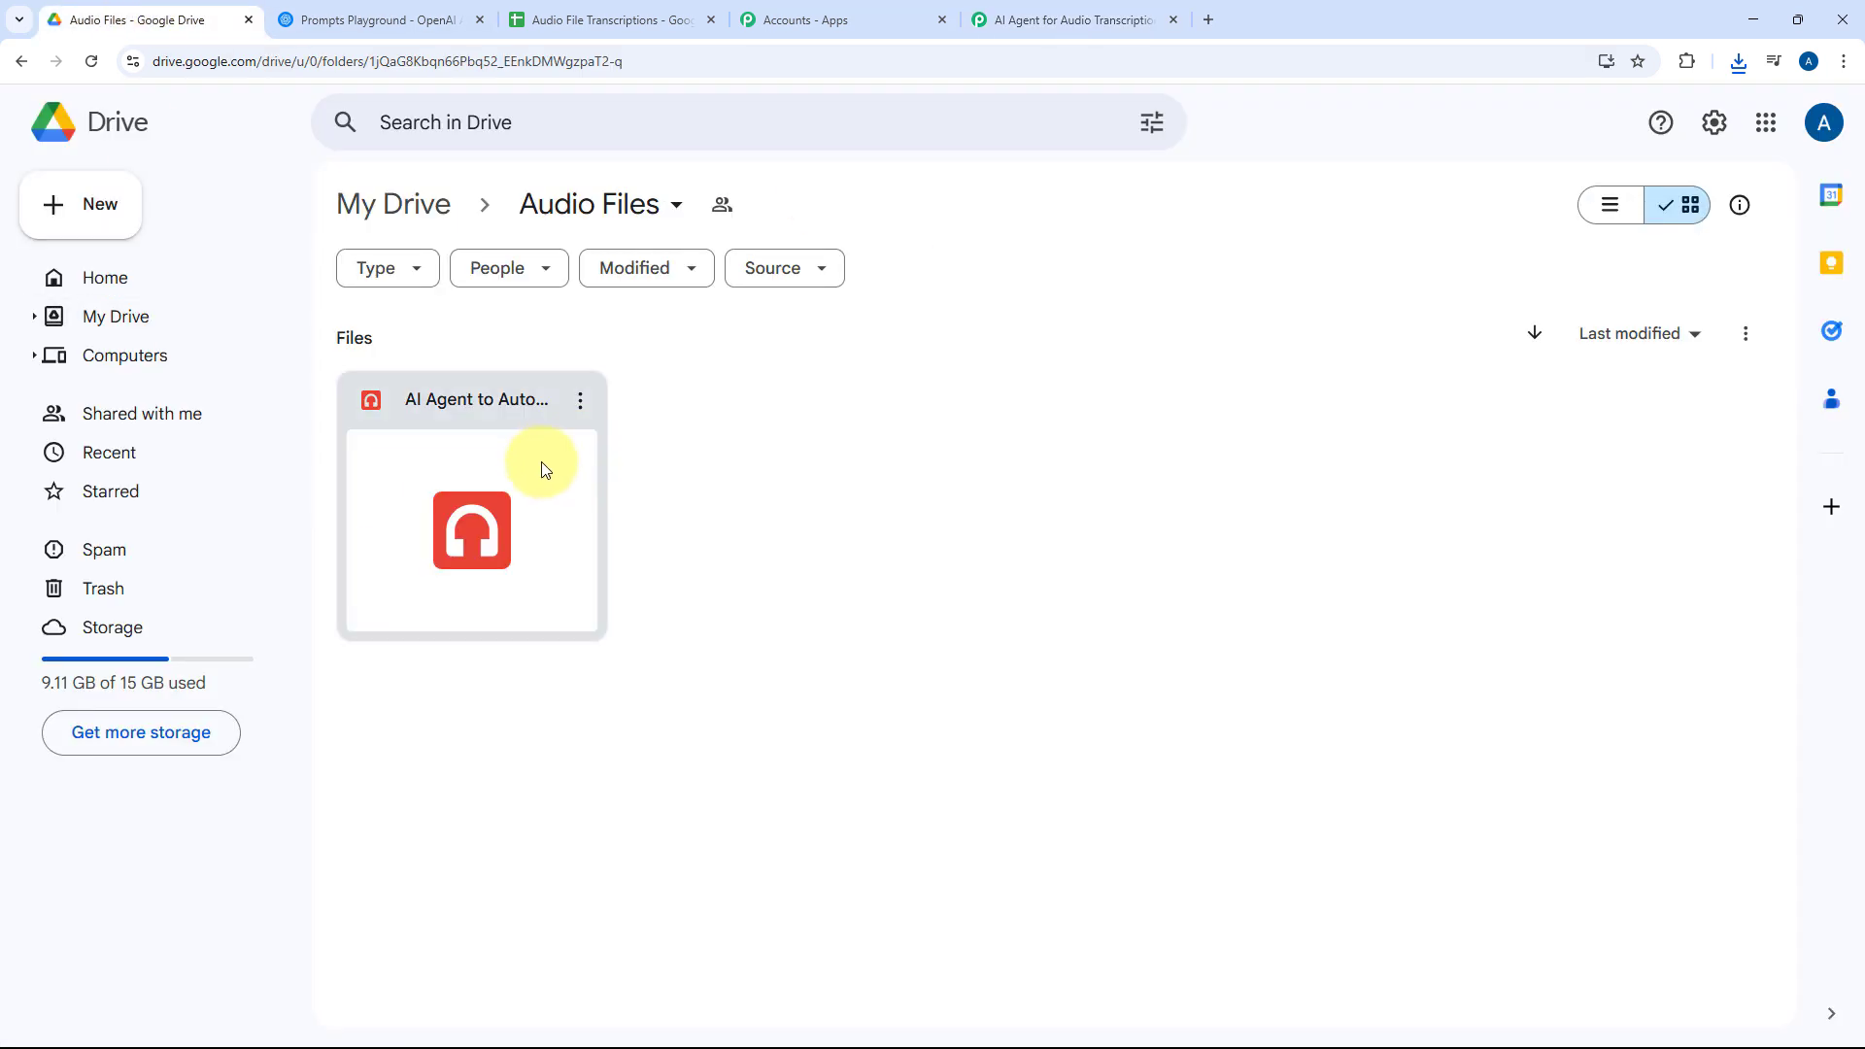
left_click(1130, 12)
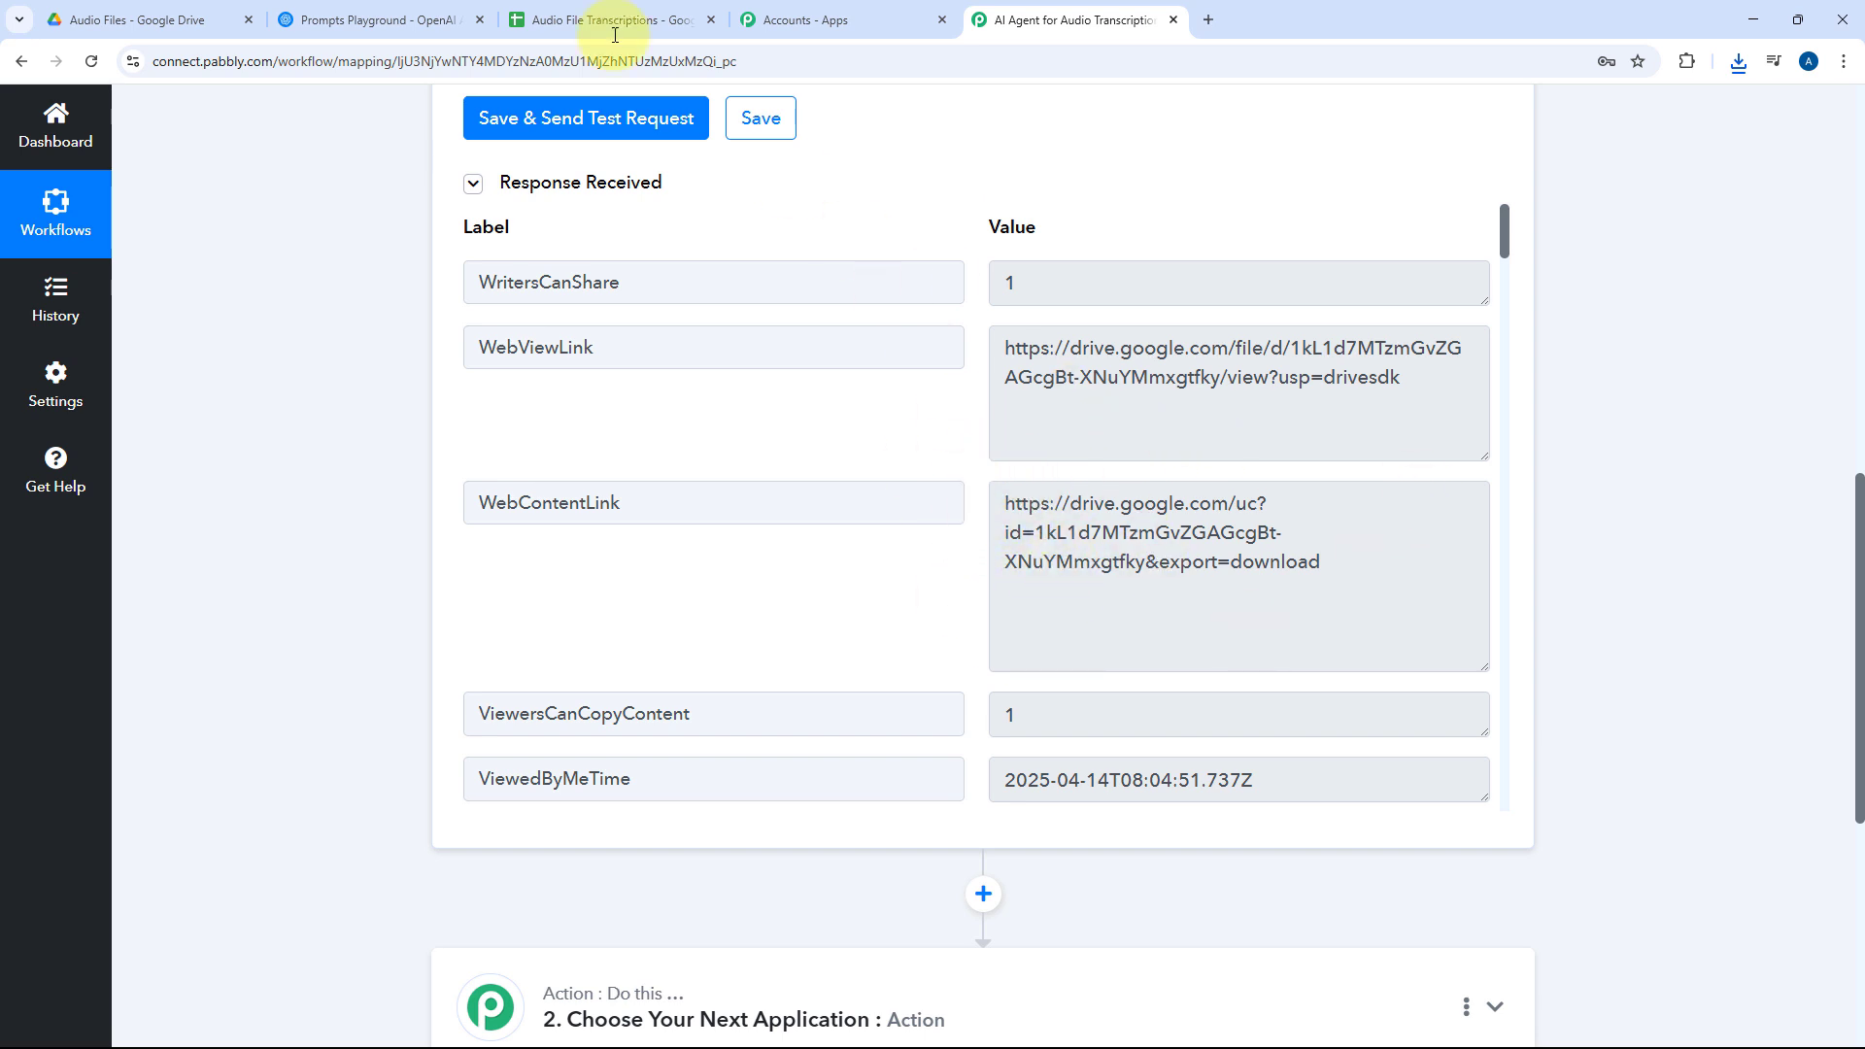
left_click(321, 10)
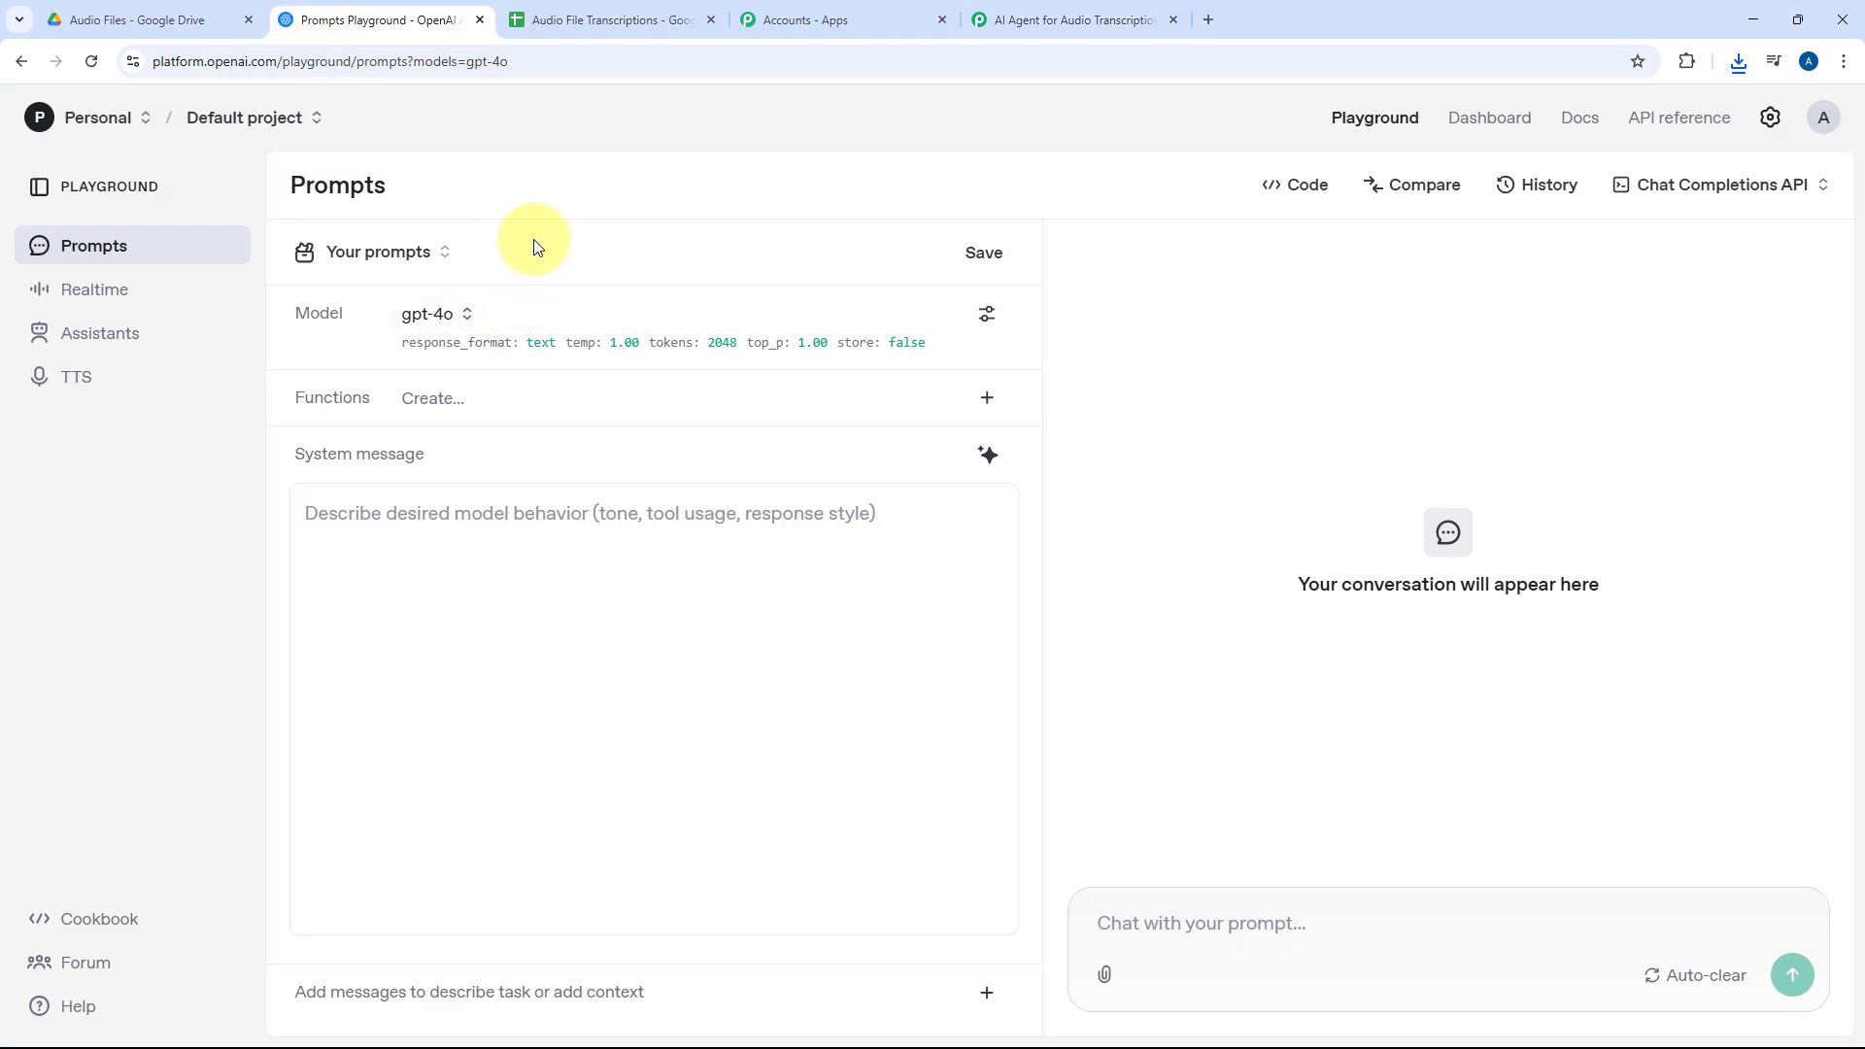
left_click(1101, 10)
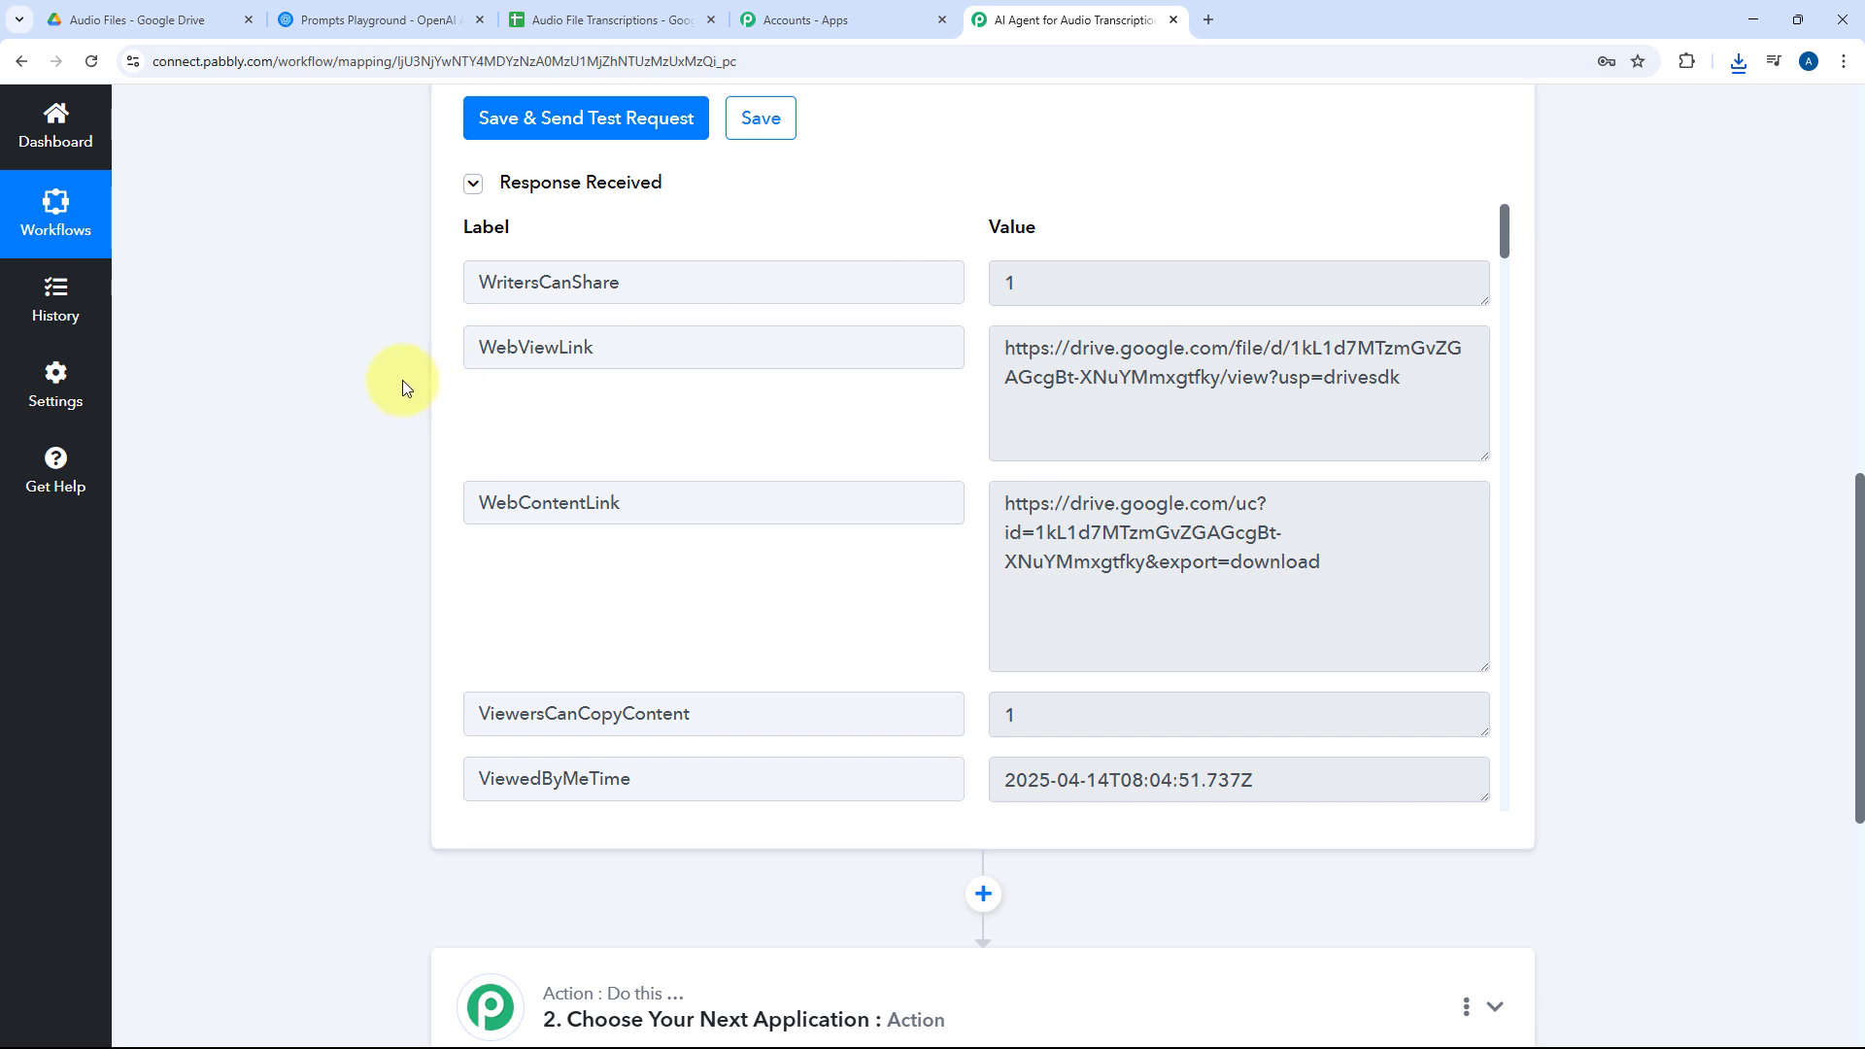
Find OpenAI and set OpenAI (ChatGPT, DALL-E, Whisper) as the app of the workflow's second step
scroll(373, 382, "down", 5)
left_click(829, 404)
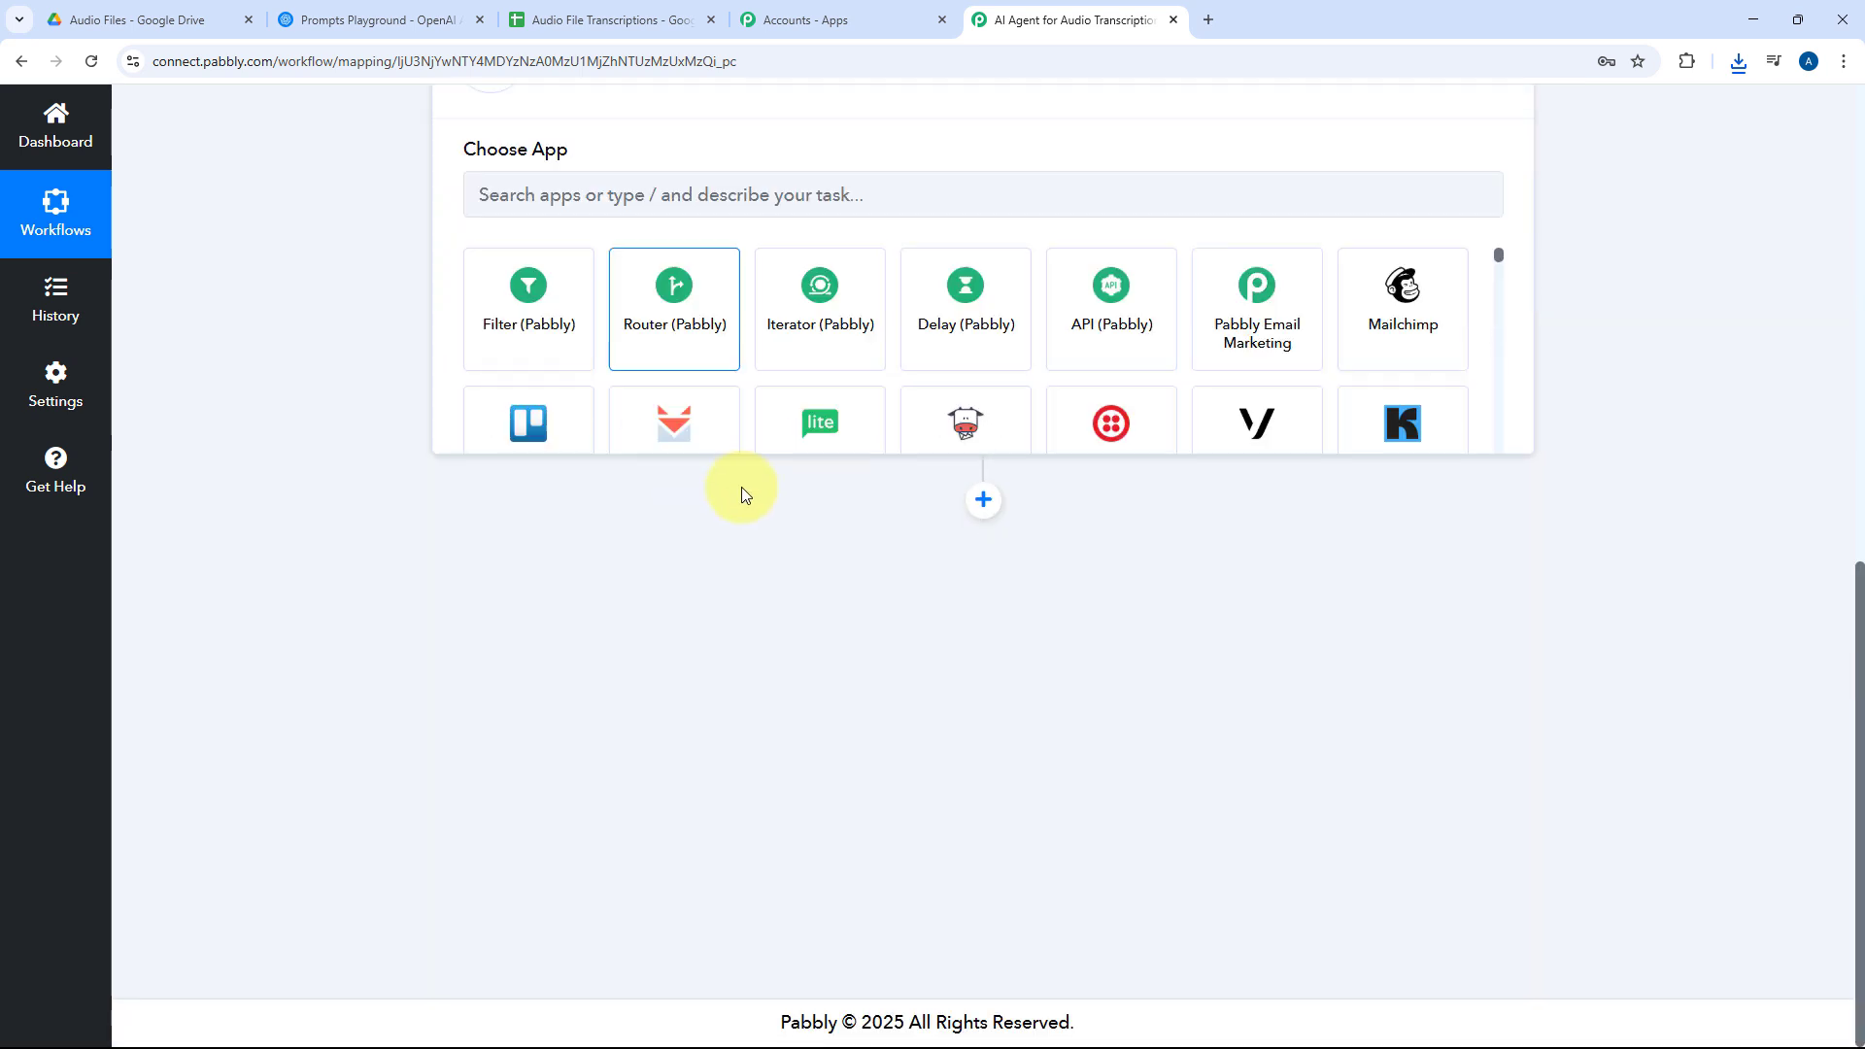
left_click(583, 500)
type("OpenAi")
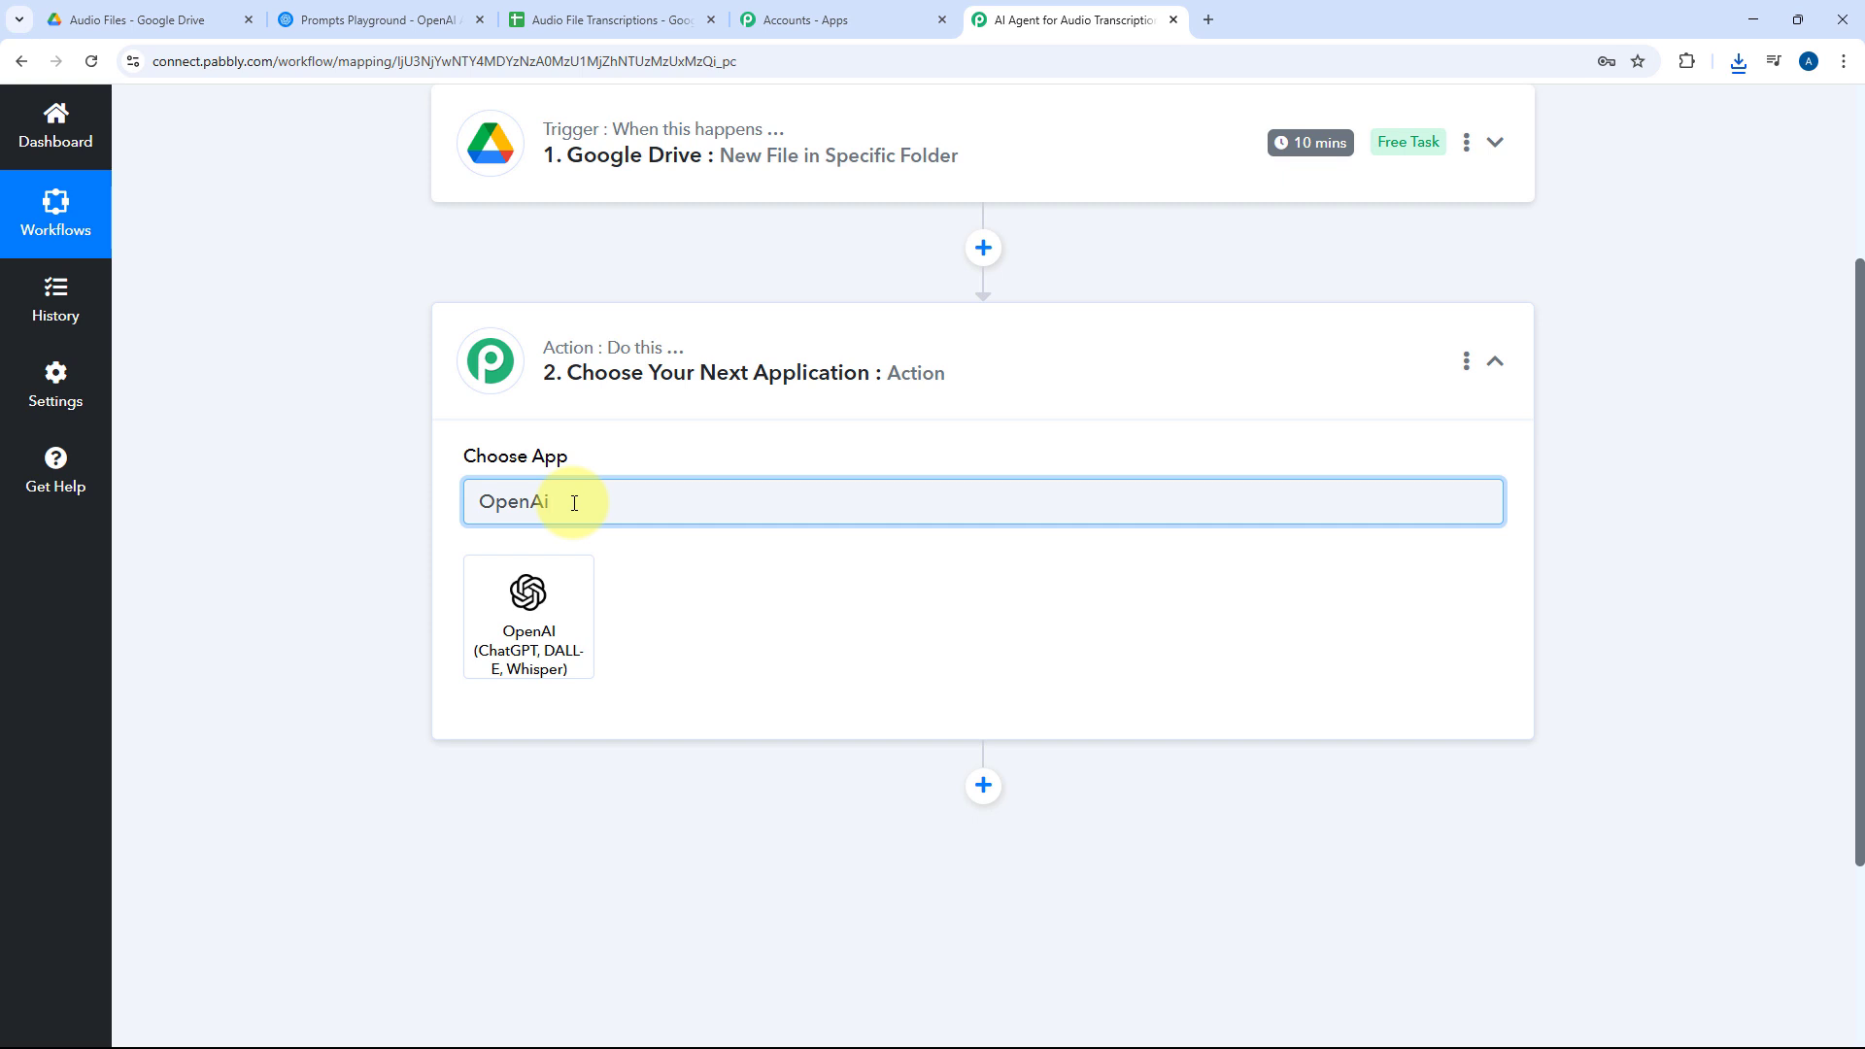
left_click(534, 606)
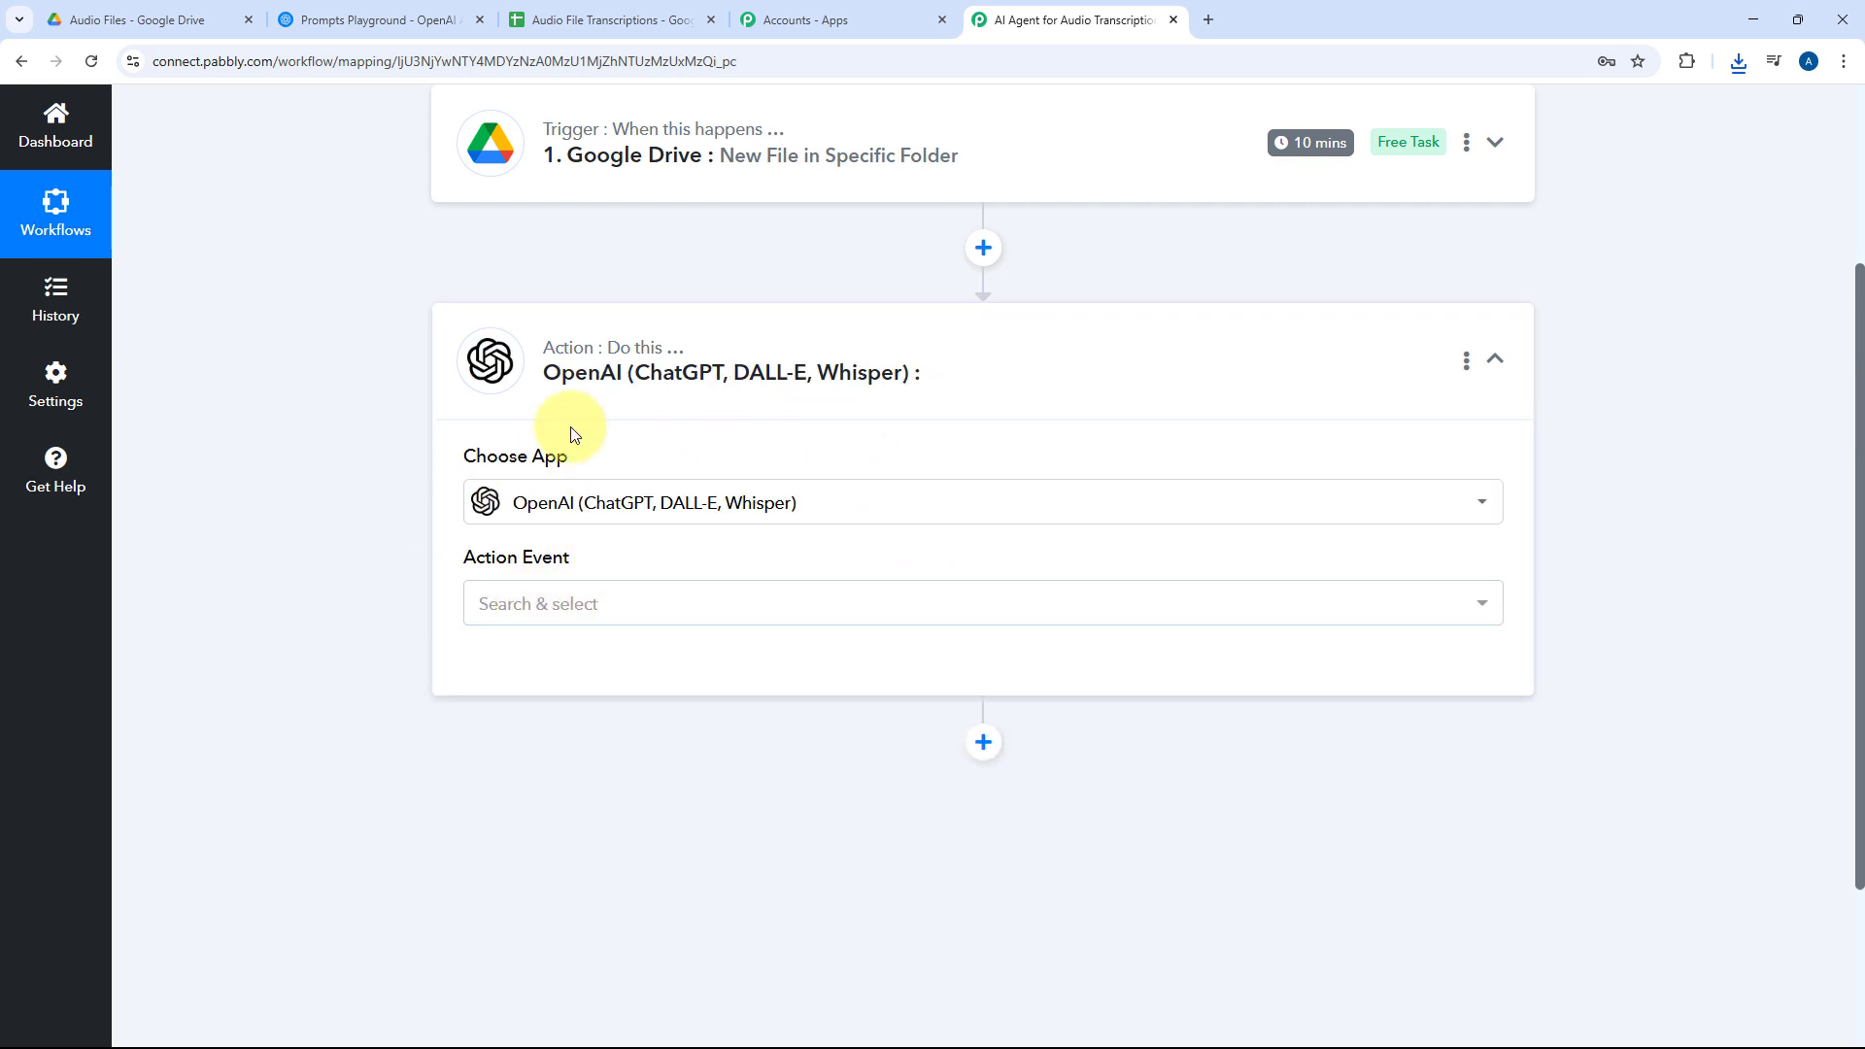
Set the OpenAI step's action event to Generate Transcript (Whisper)
left_click(588, 610)
scroll(363, 611, "down", 2)
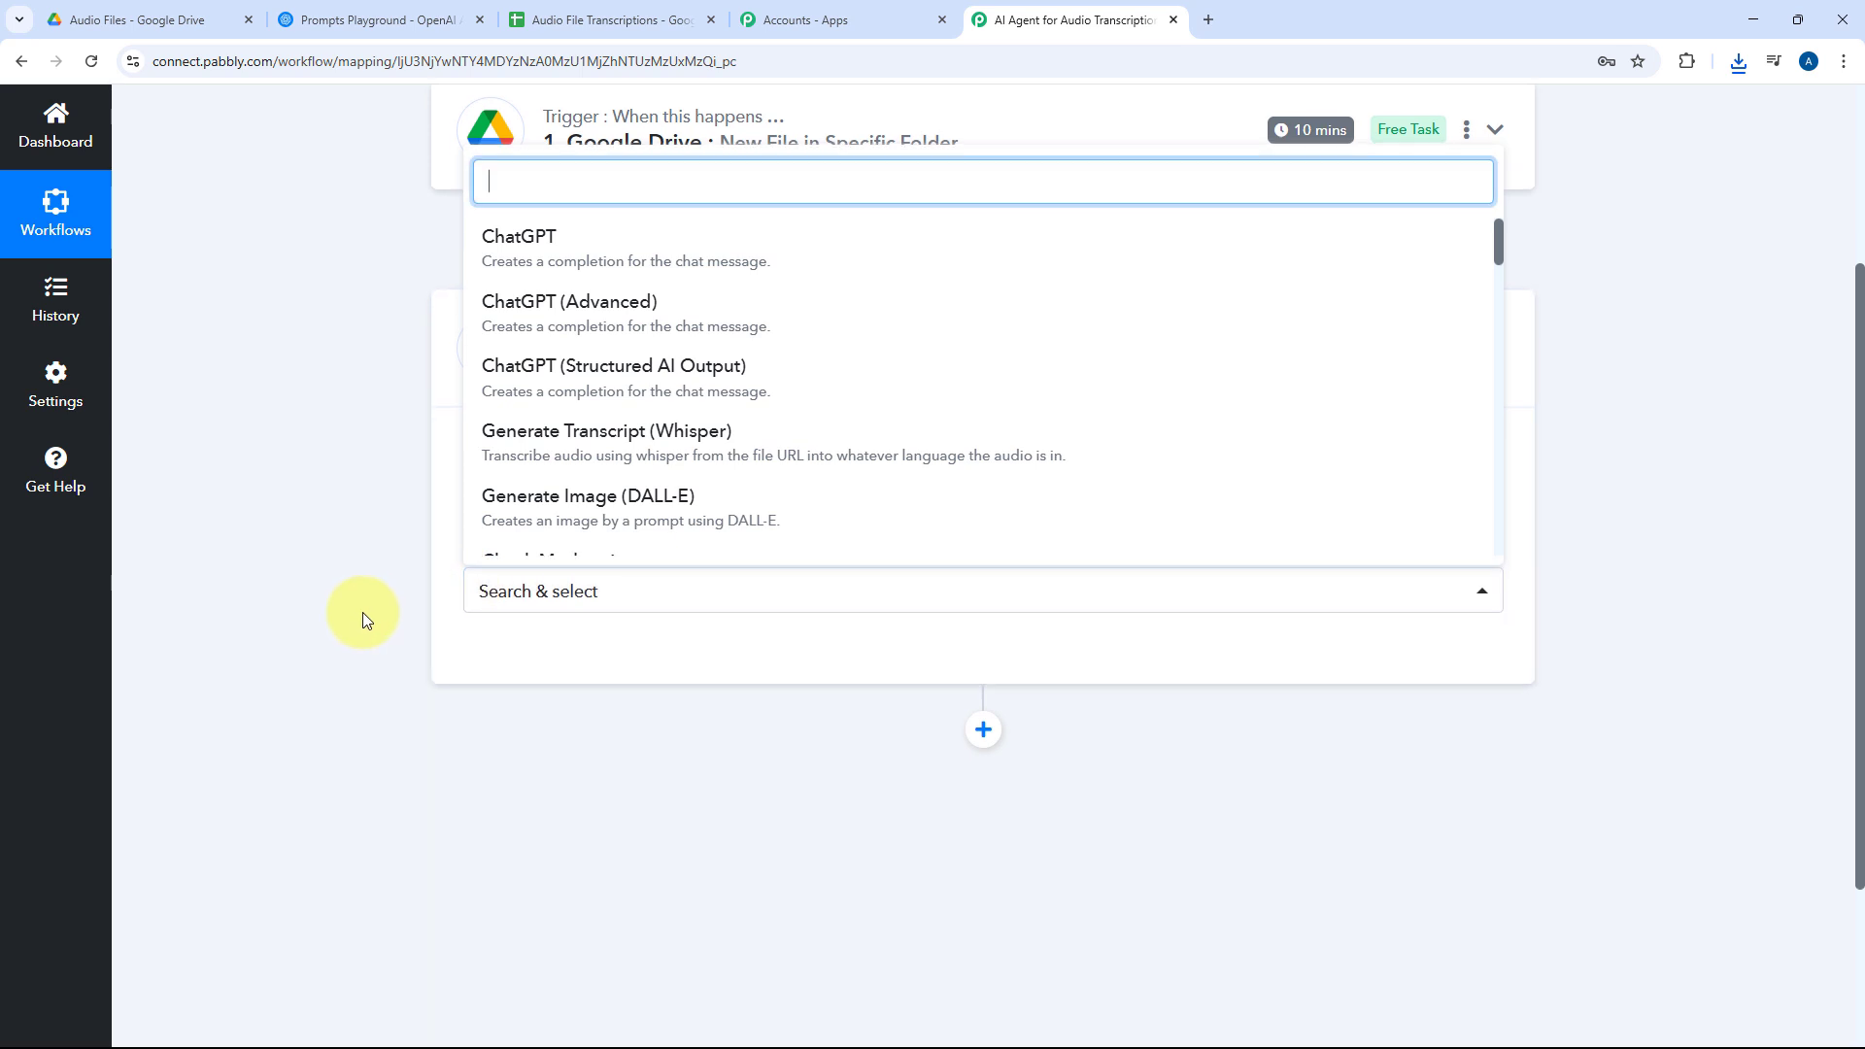
scroll(625, 563, "down", 3)
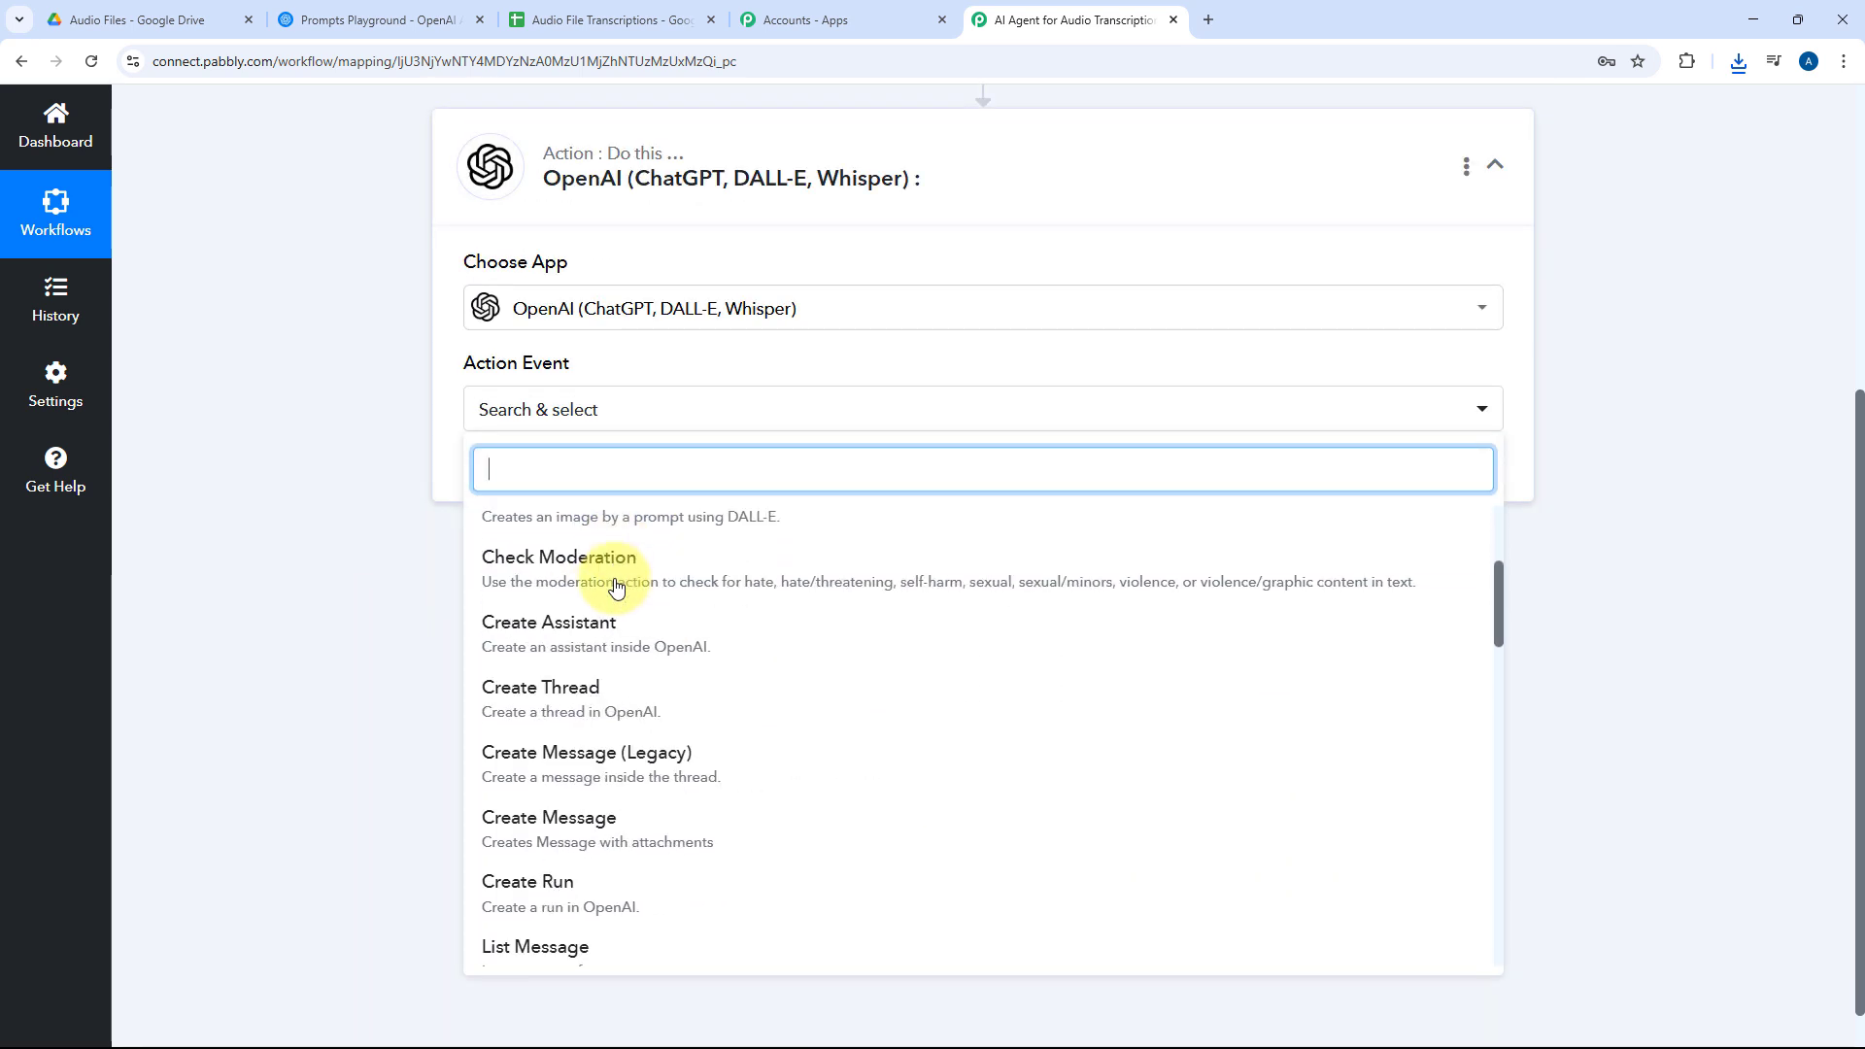
scroll(612, 612, "up", 2)
left_click(631, 626)
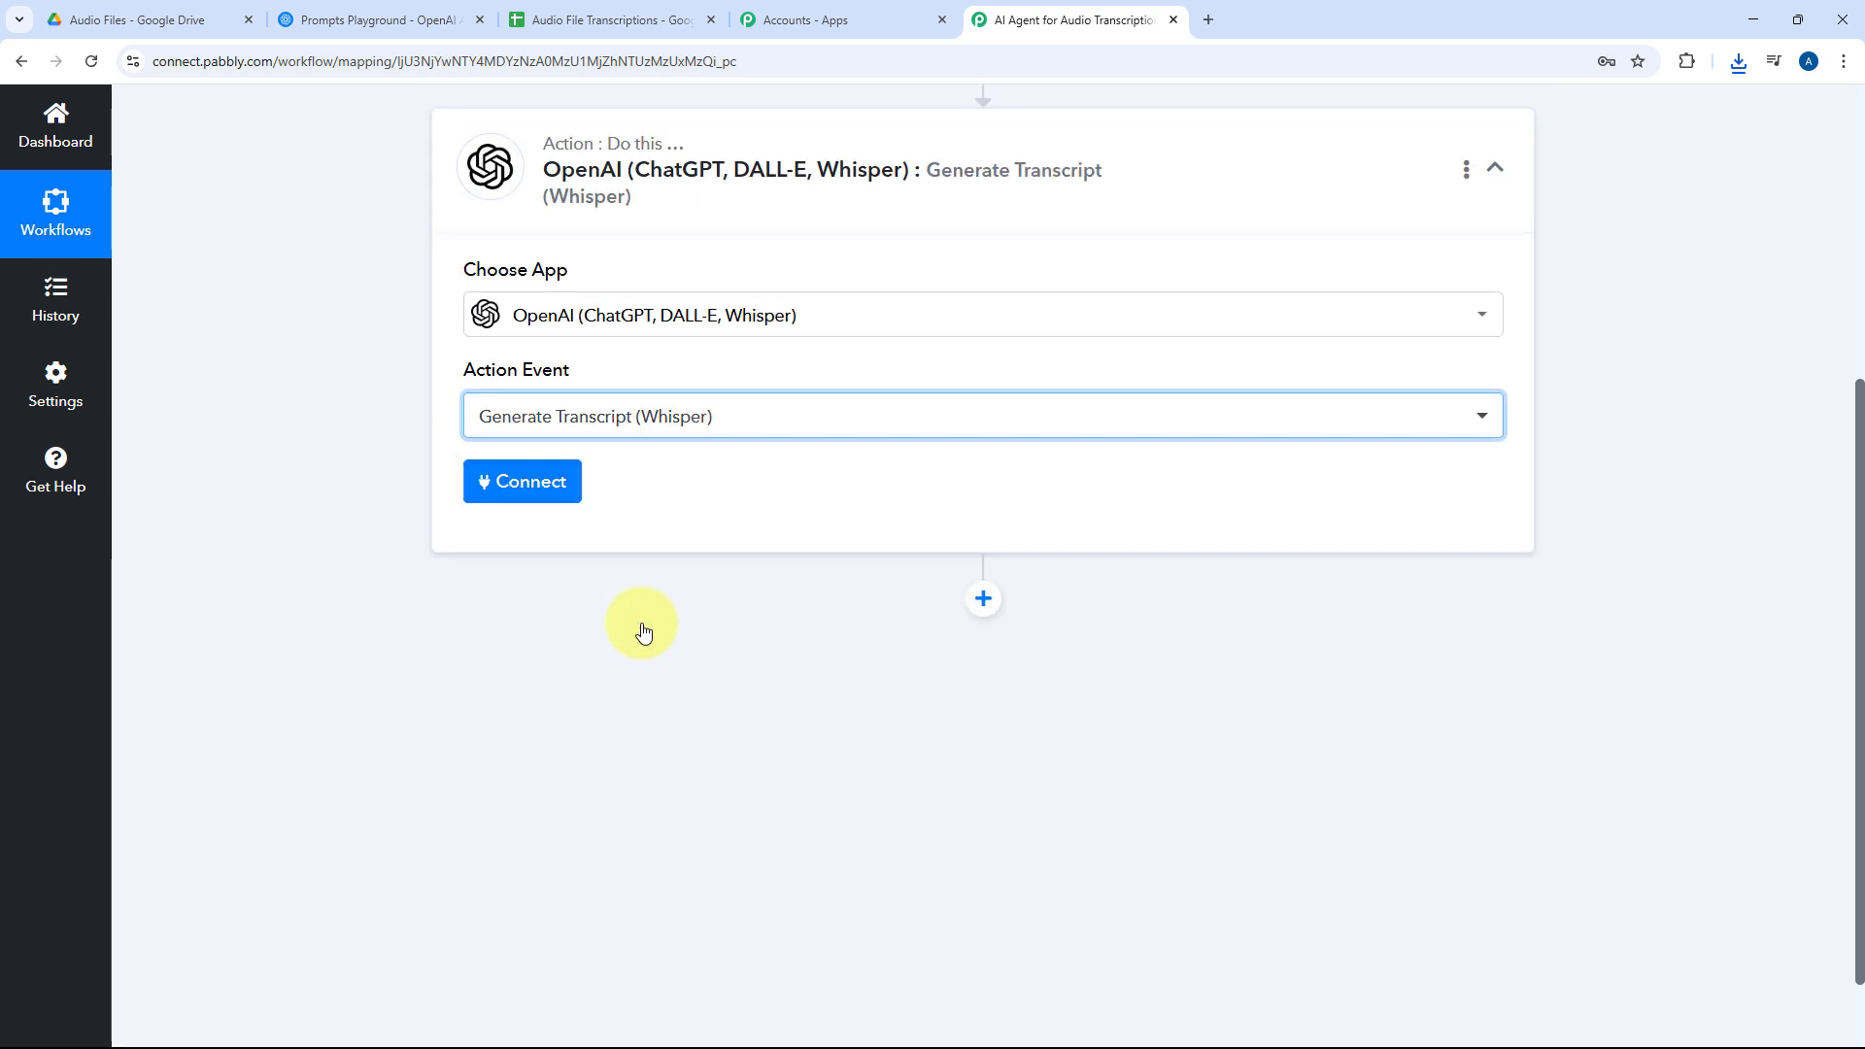
Start adding a new connection for the OpenAI transcript step, and switch to the OpenAI platform's API keys page
left_click(532, 575)
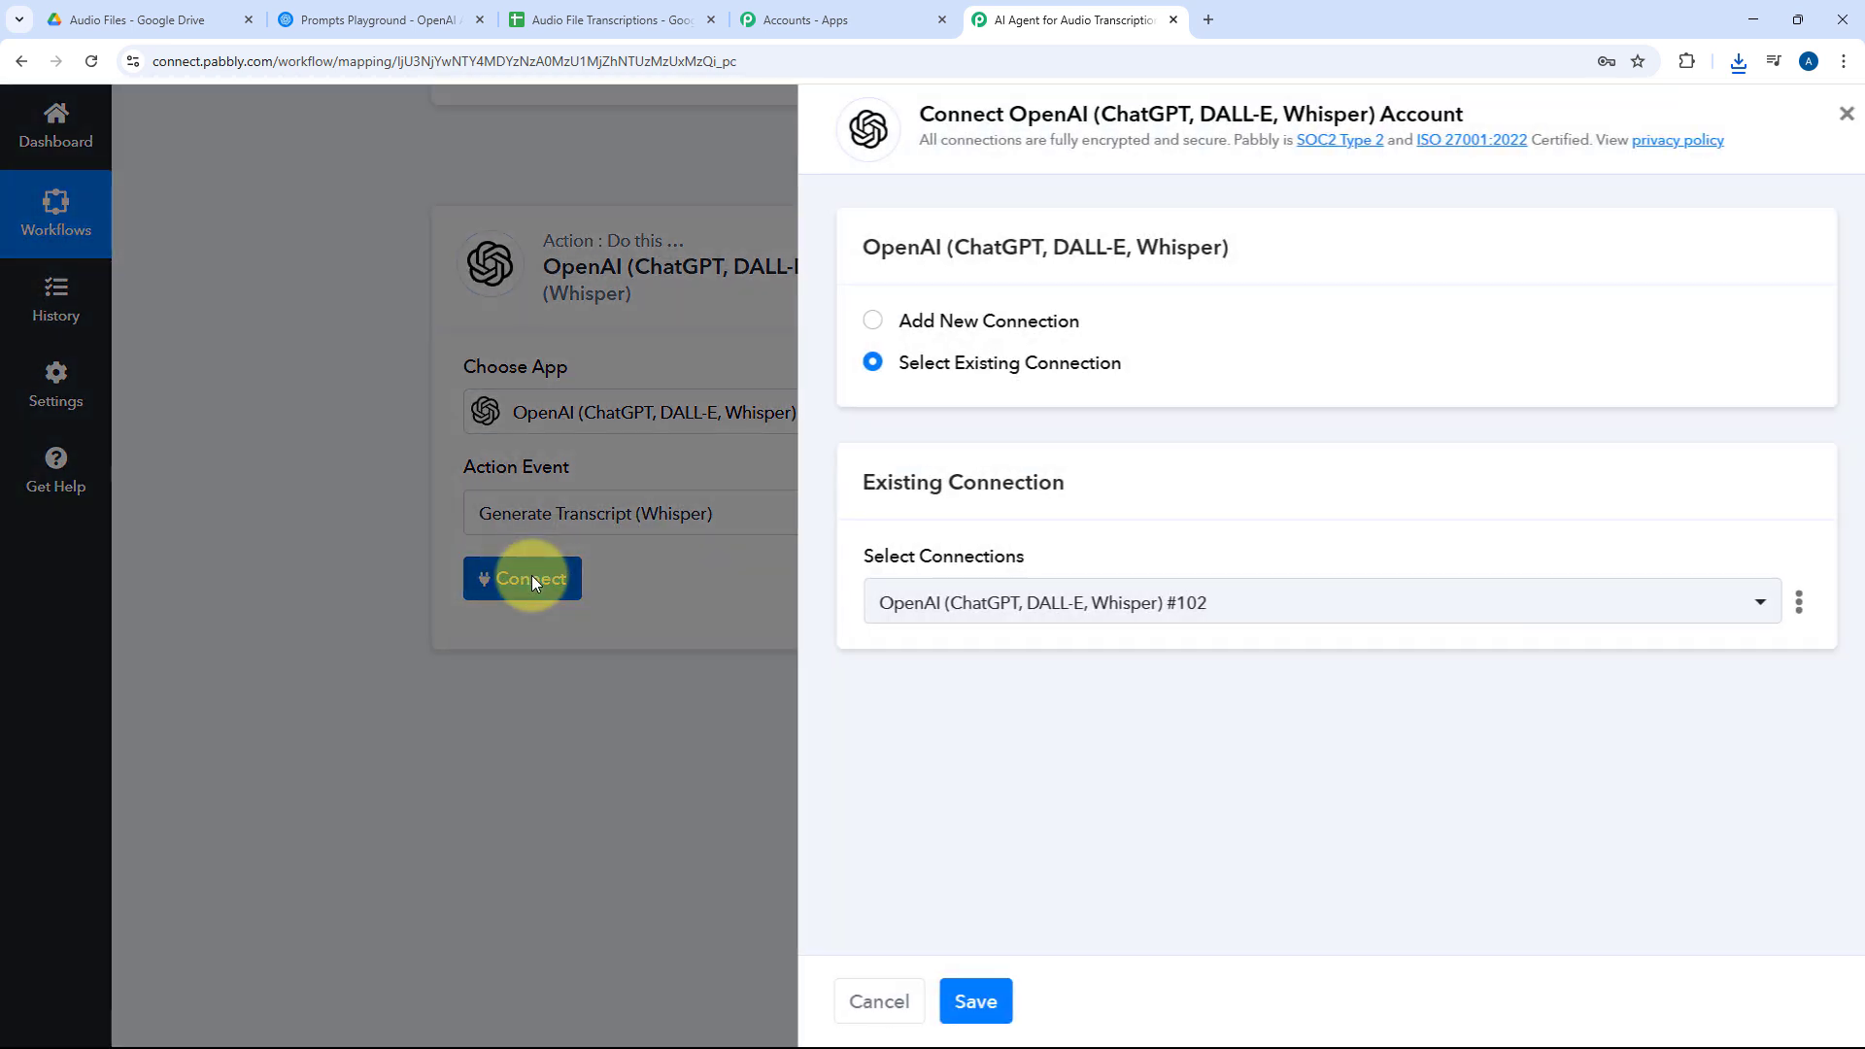
left_click(862, 320)
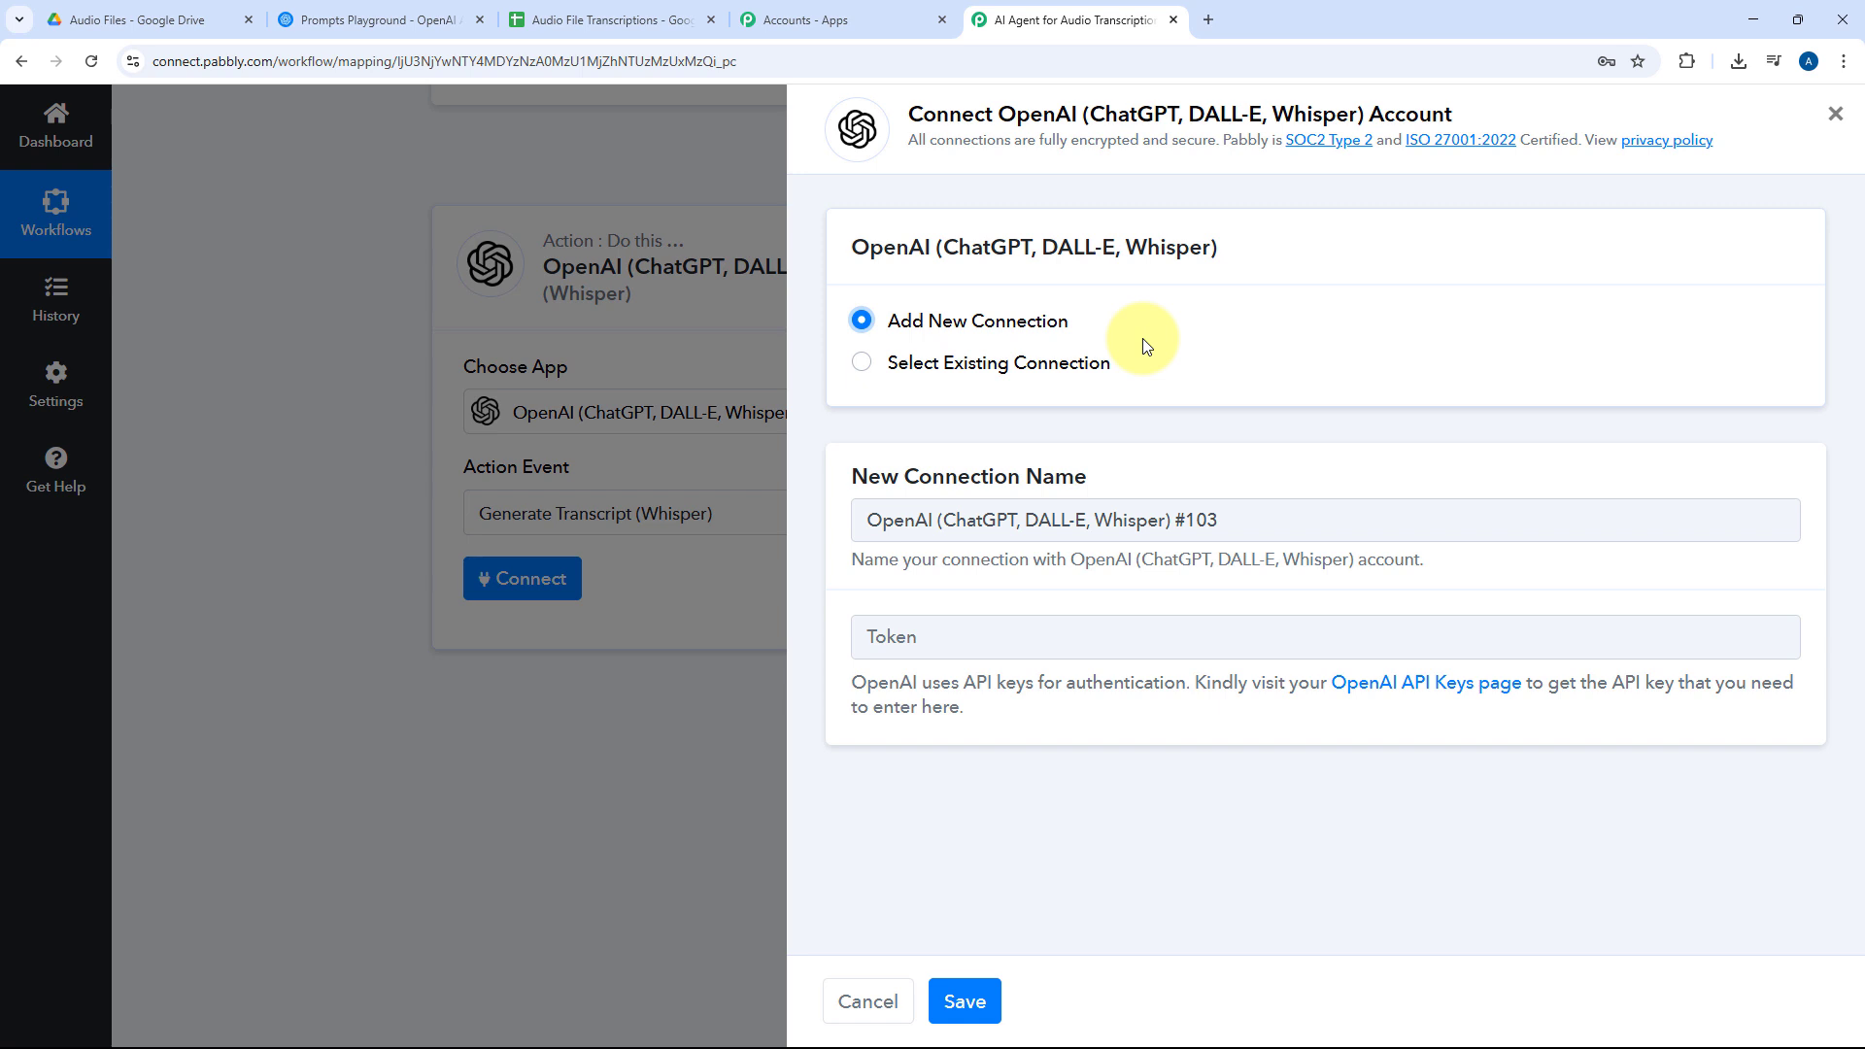
left_click(403, 13)
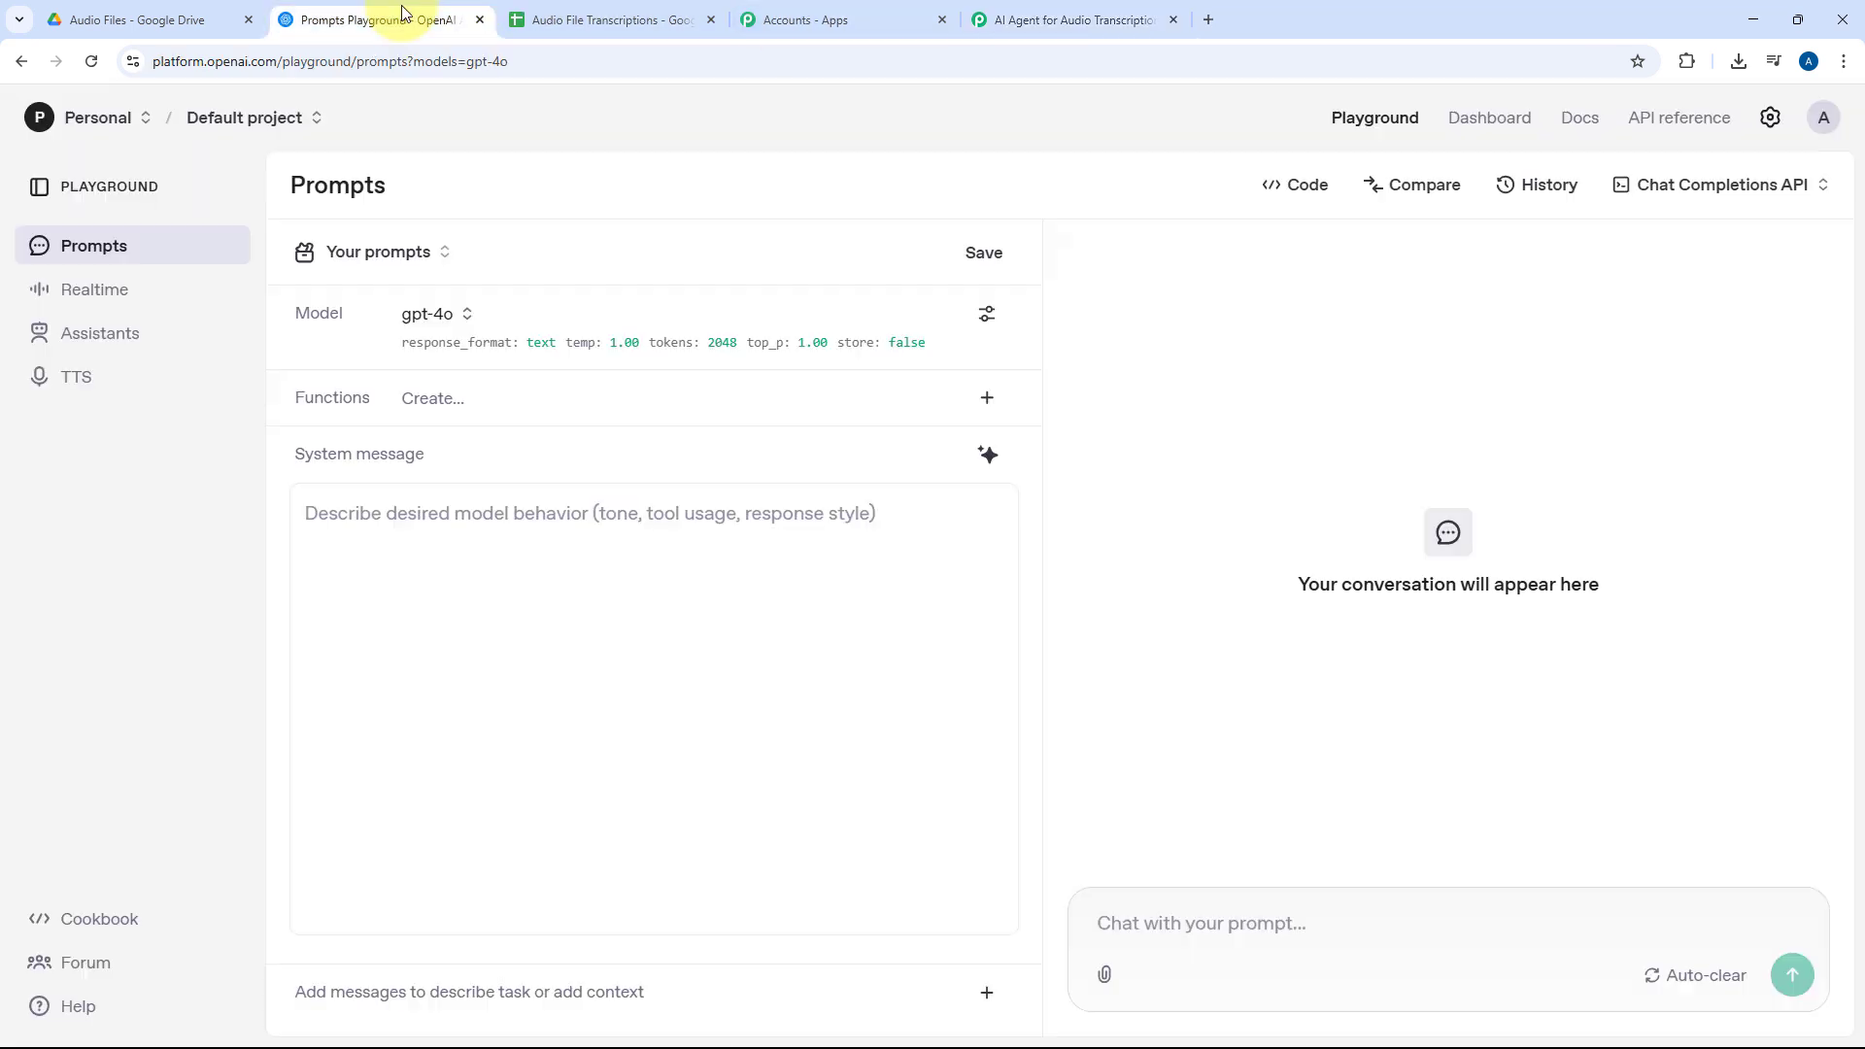
left_click(1487, 118)
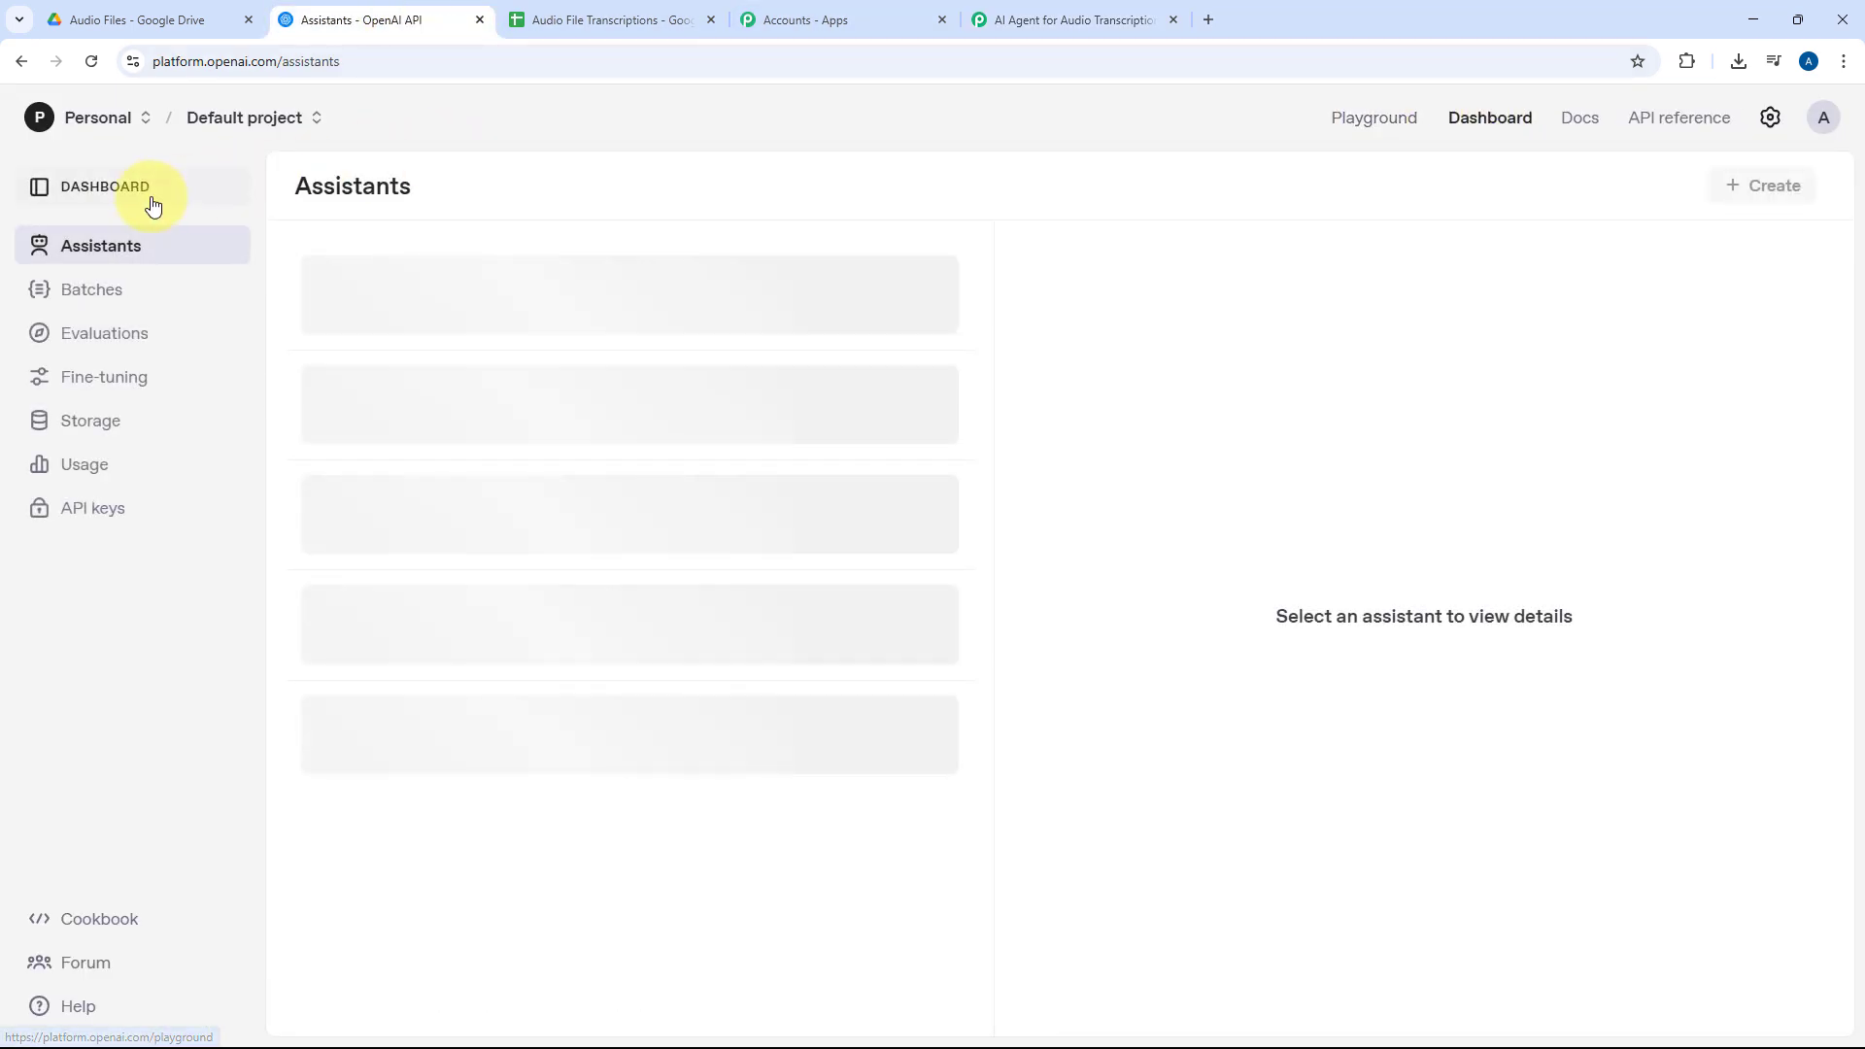
left_click(110, 519)
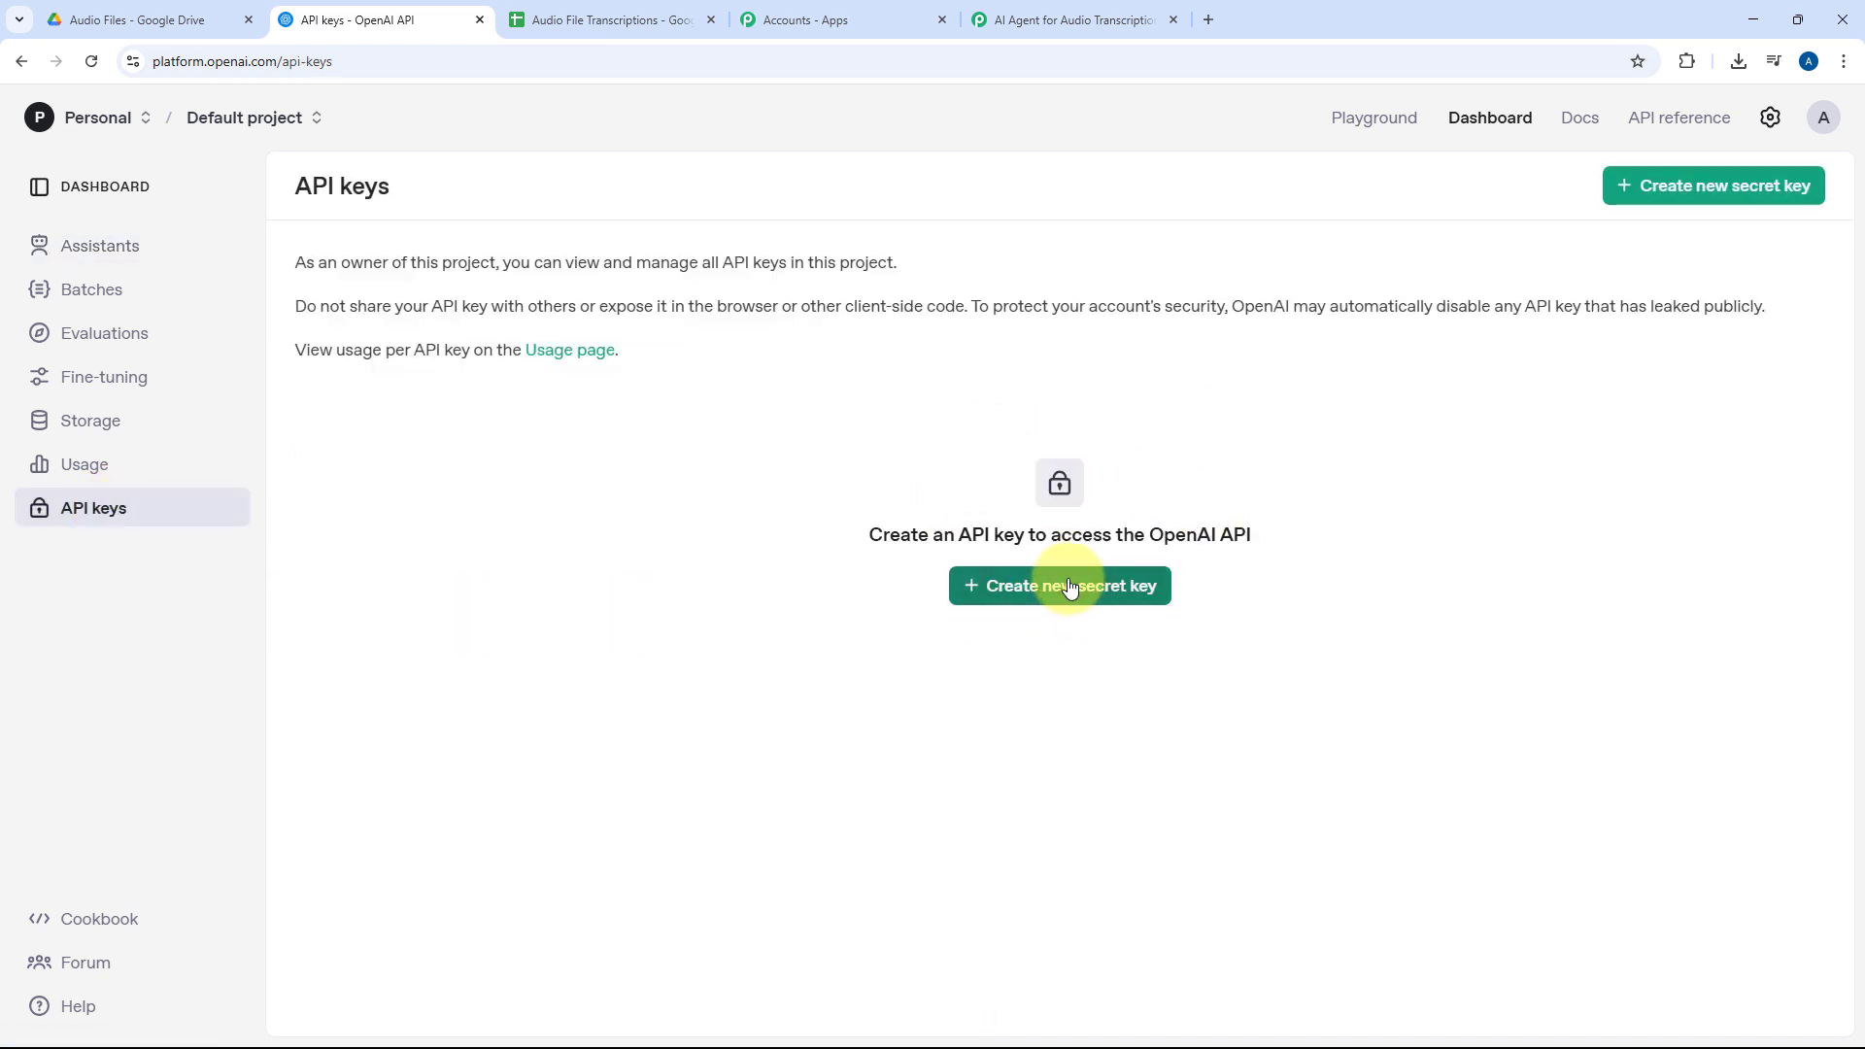
Create a new OpenAI secret key named Pabbly Connect in the default project and copy it
left_click(1064, 585)
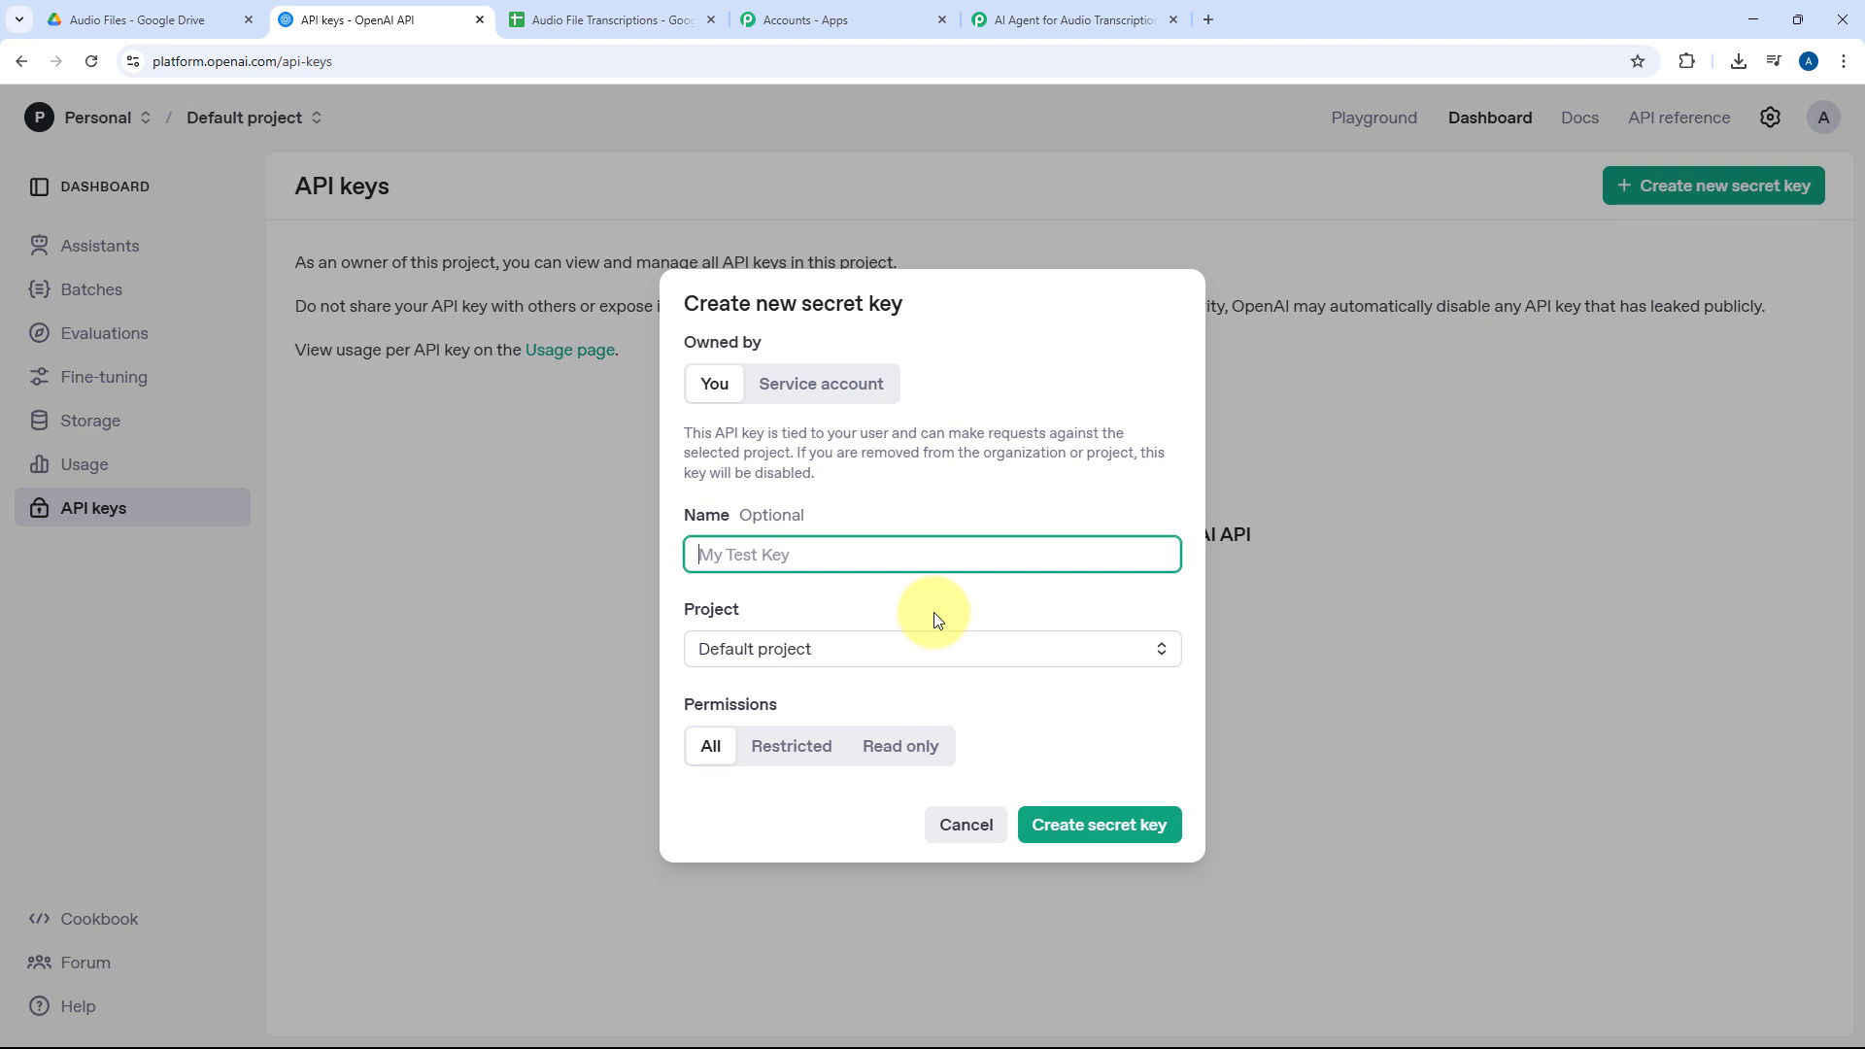
type("Pabbly Cponnect")
key("ctrl+shift+Left")
type("Connect")
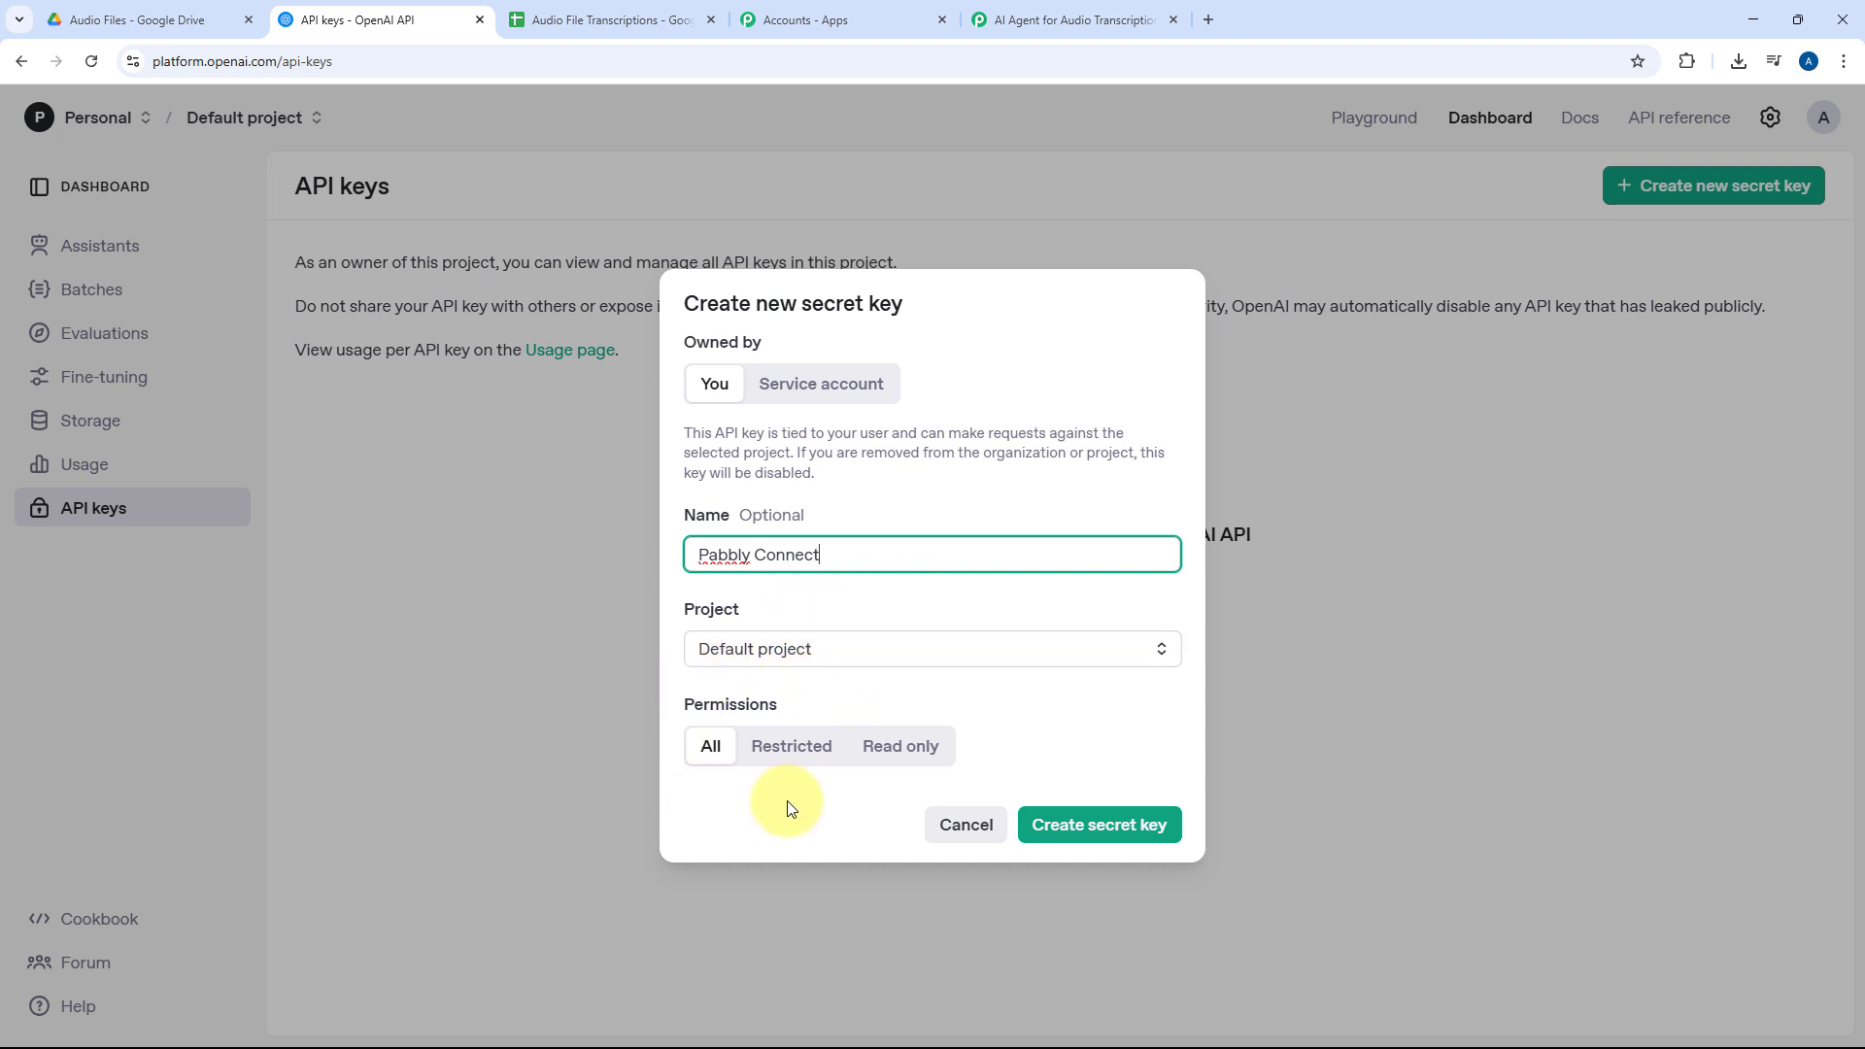
left_click(1096, 834)
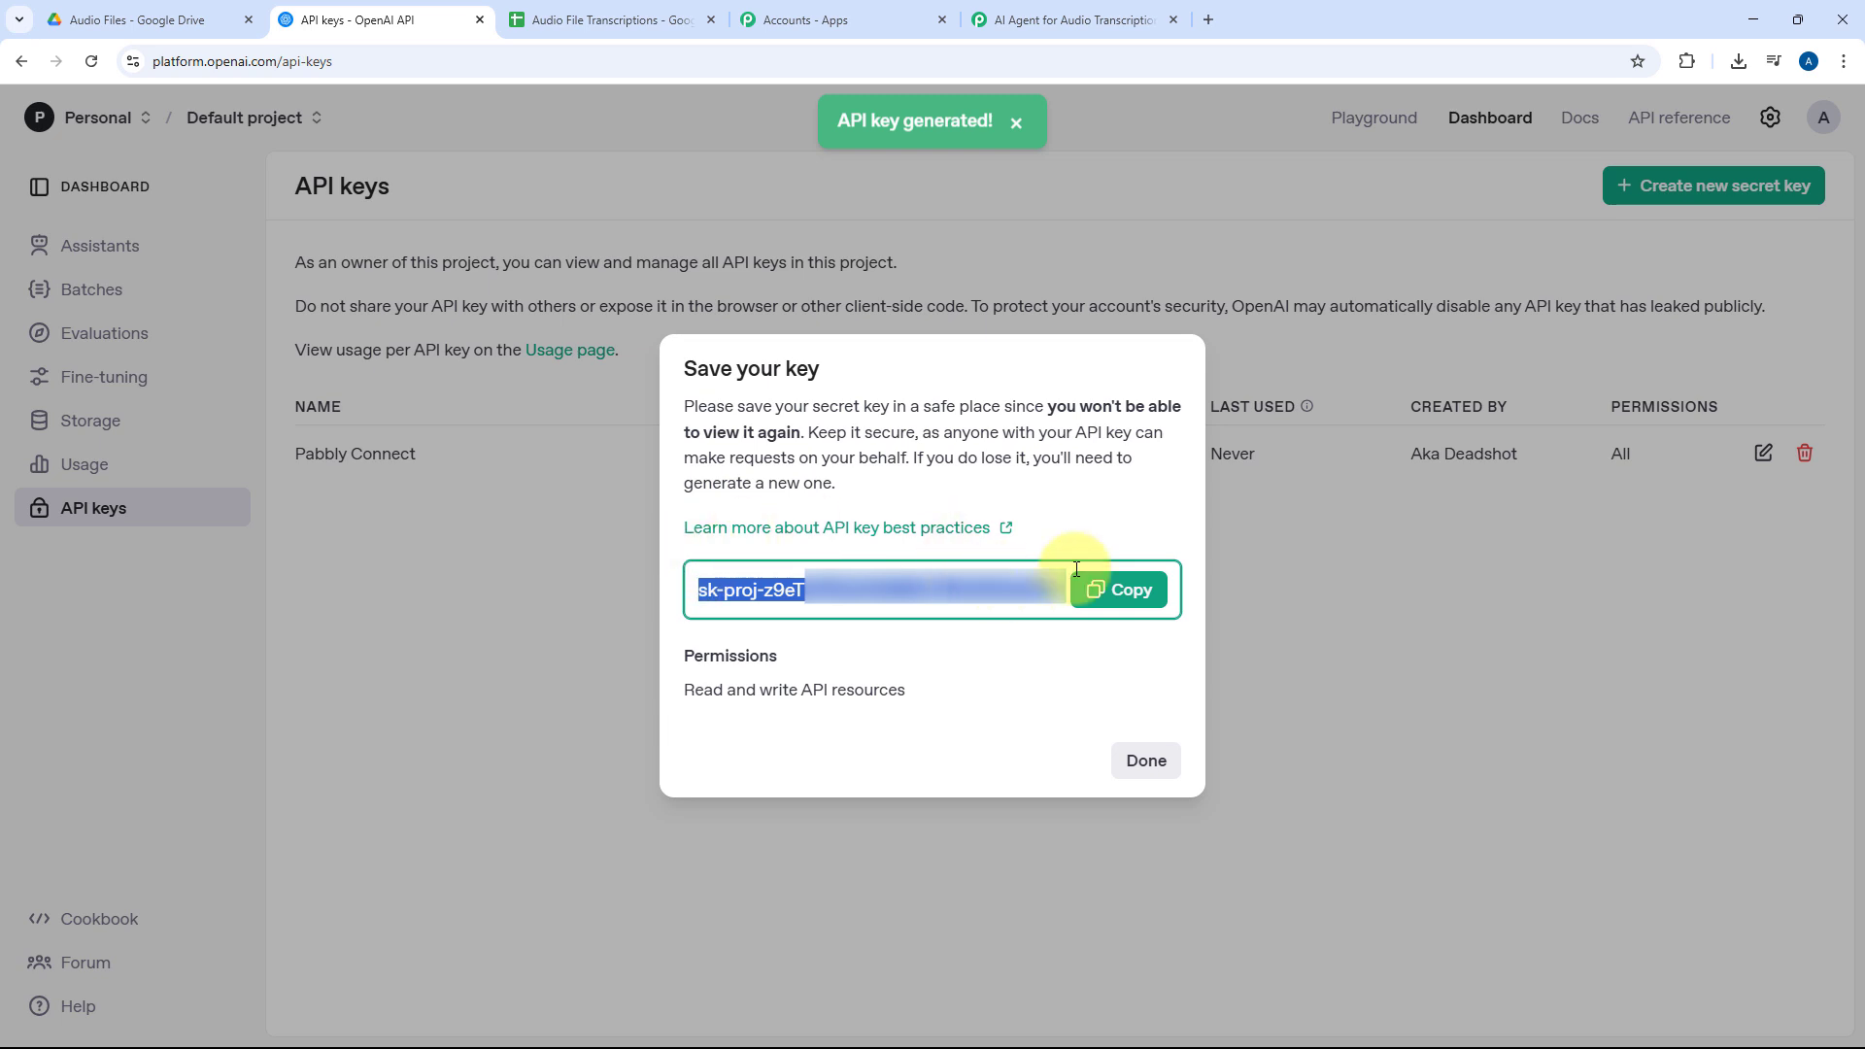
left_click(1107, 589)
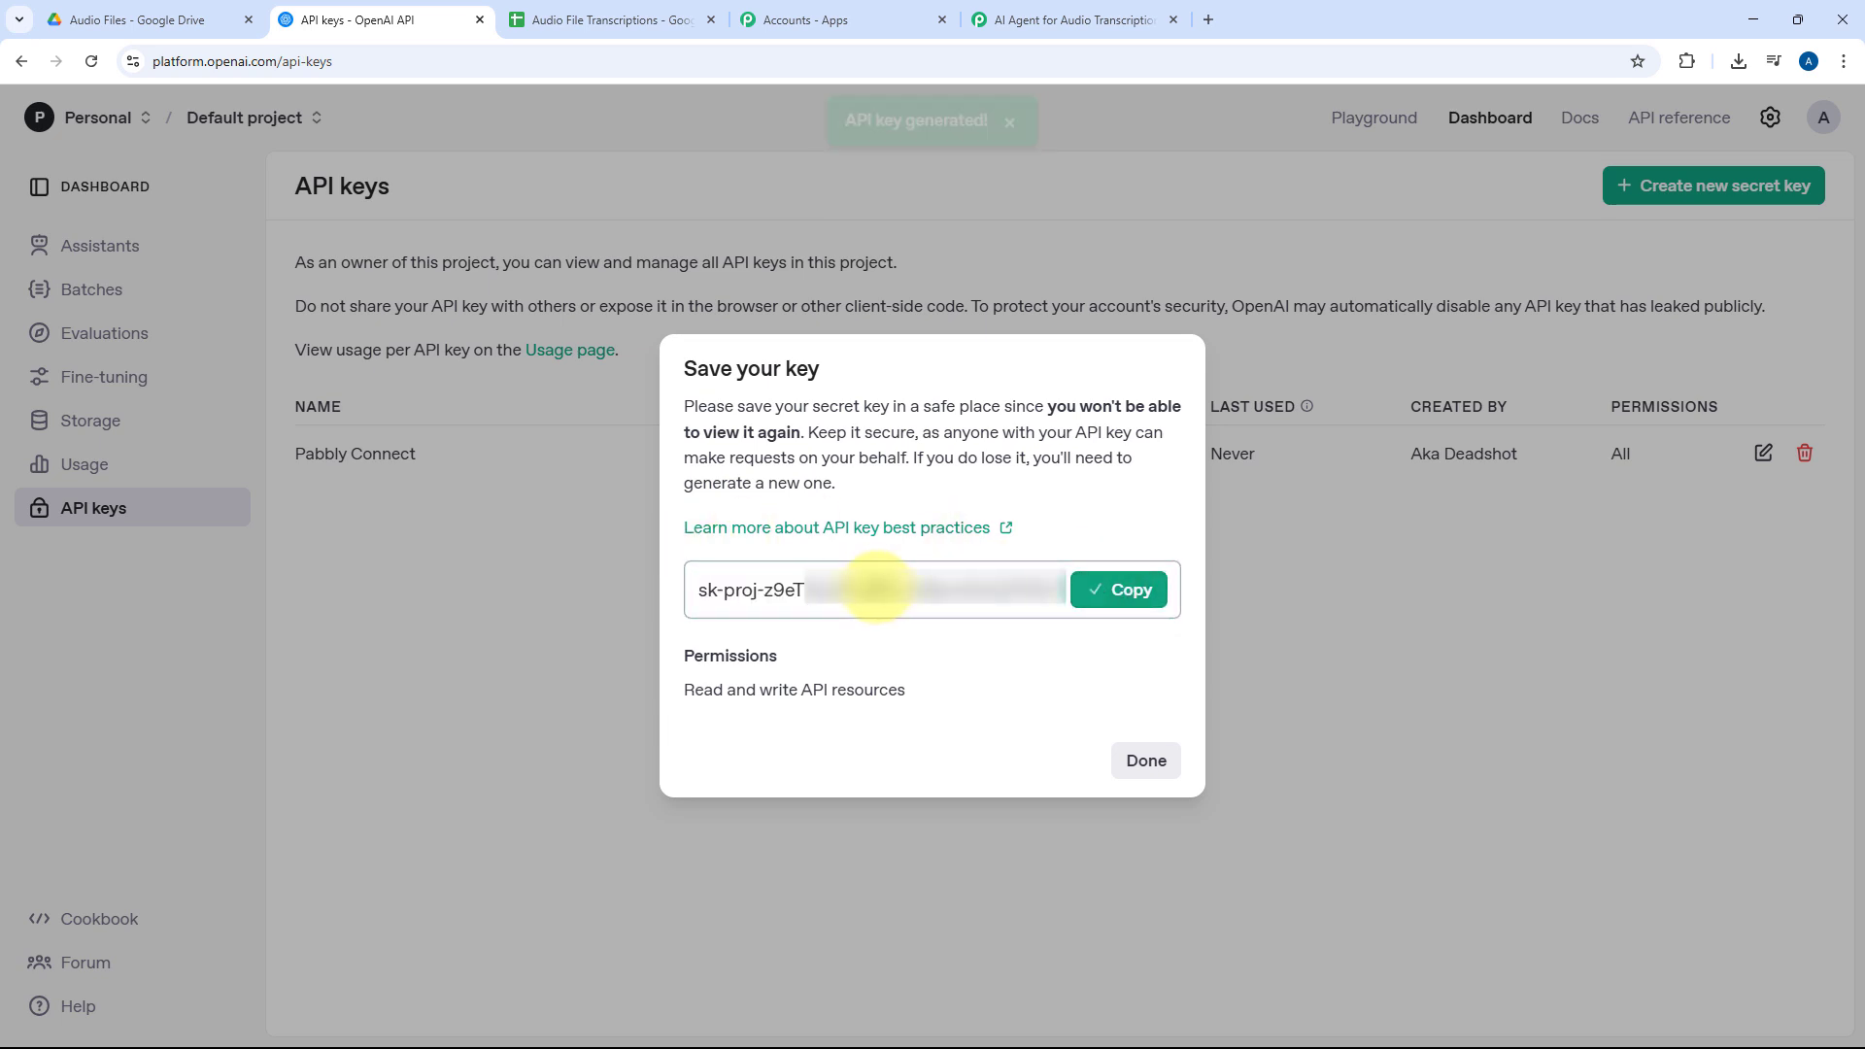
Return to the Pabbly Connect workflow, paste the API key as the new OpenAI connection's token and save the connection
left_click(1059, 20)
right_click(901, 636)
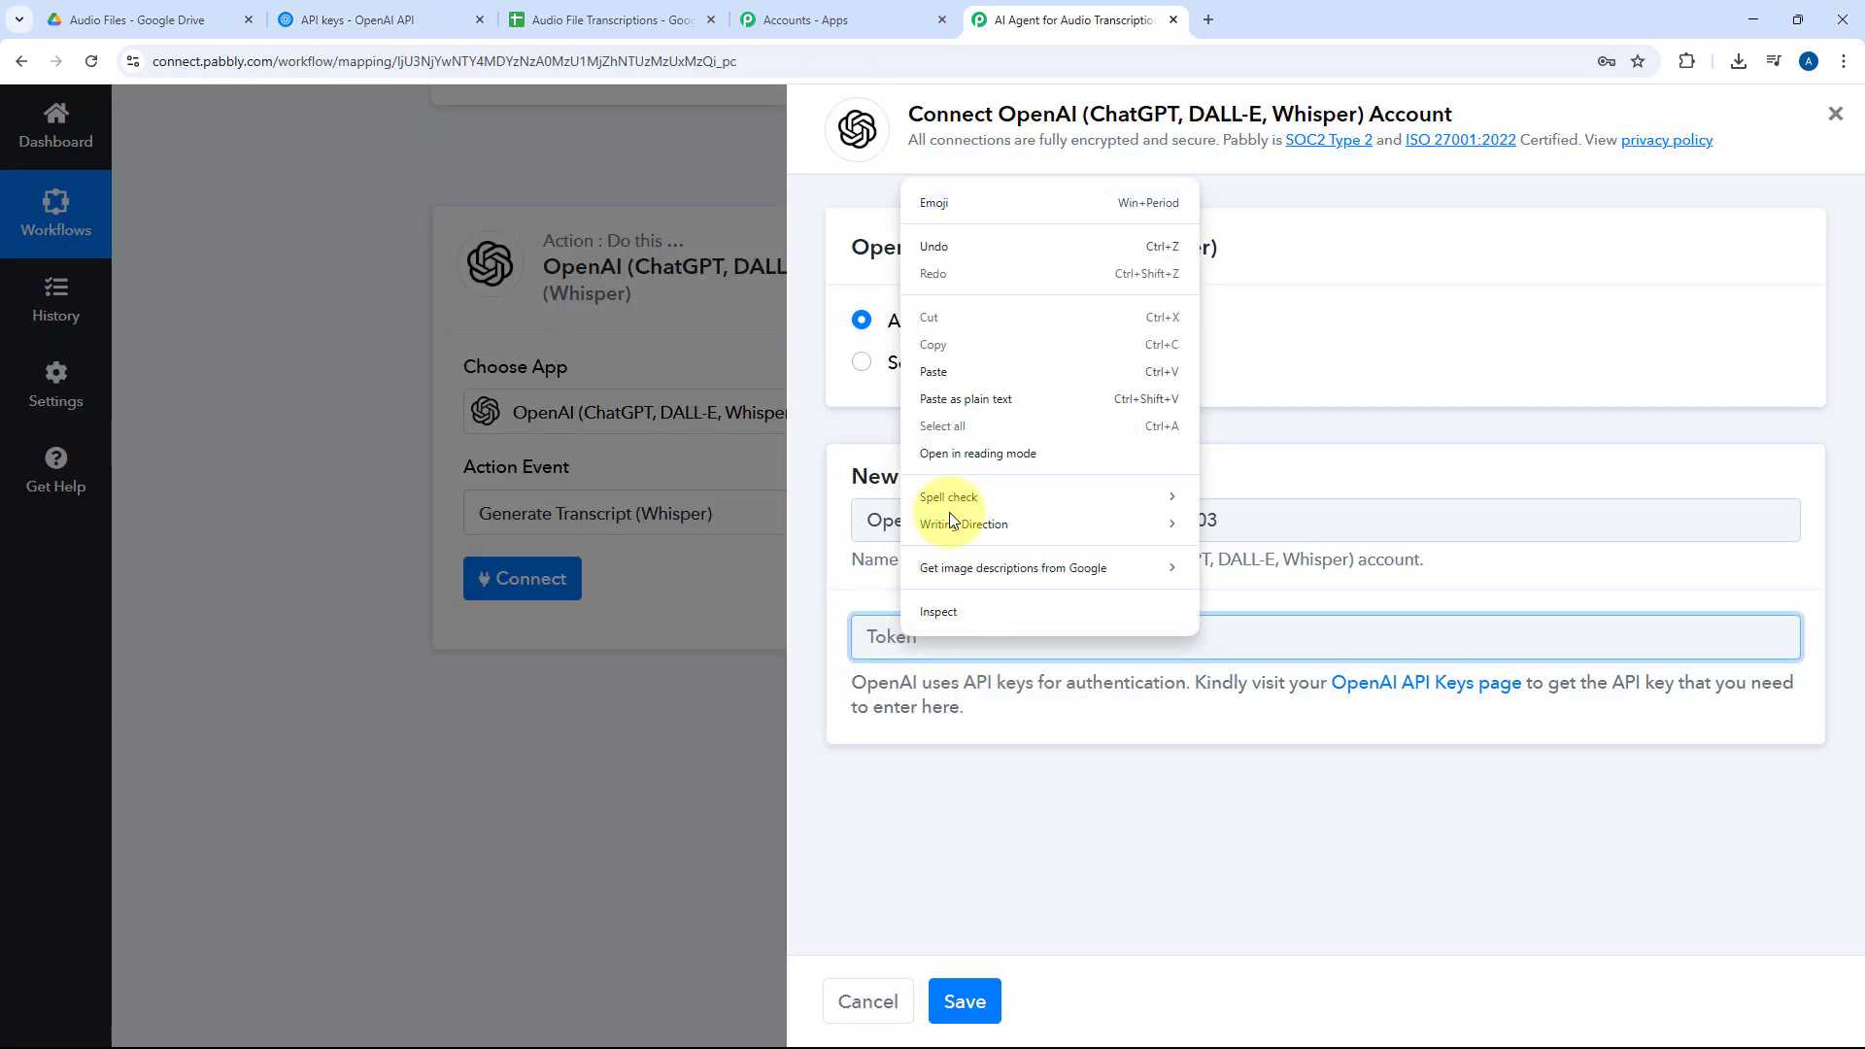
left_click(947, 372)
left_click(973, 609)
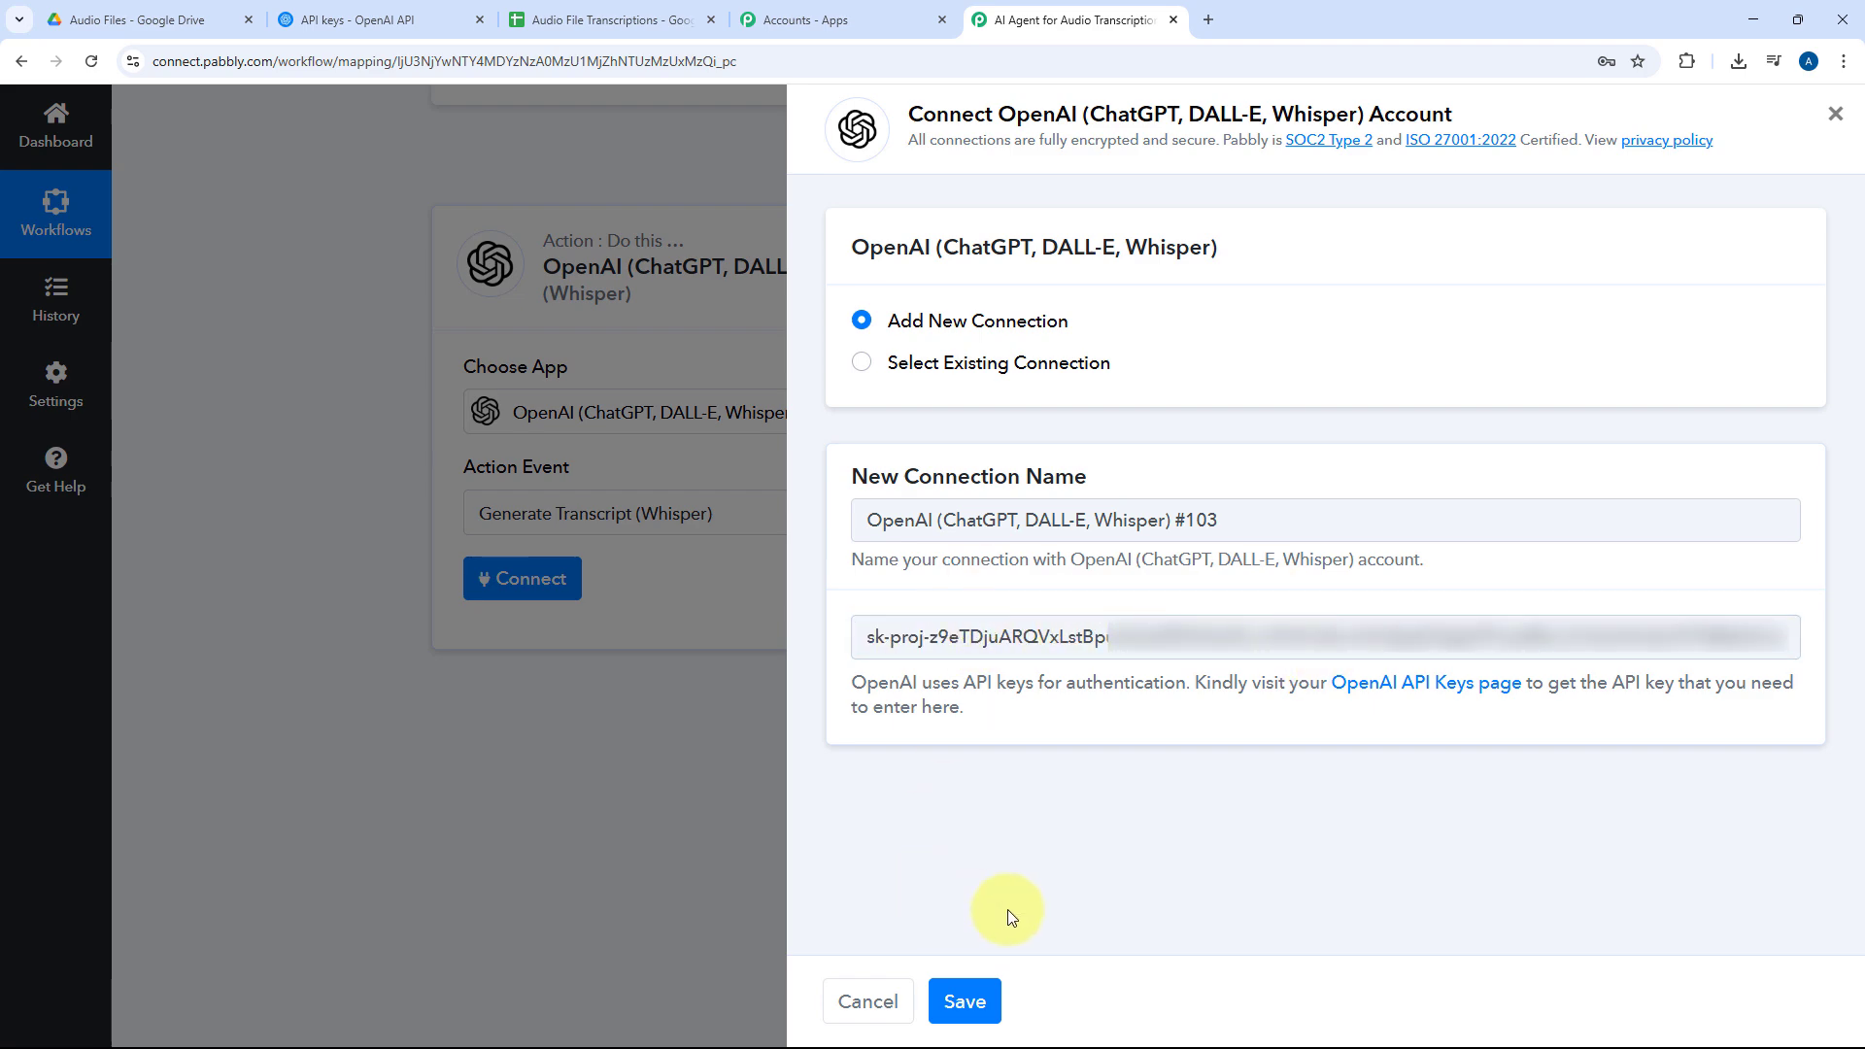
left_click(964, 1000)
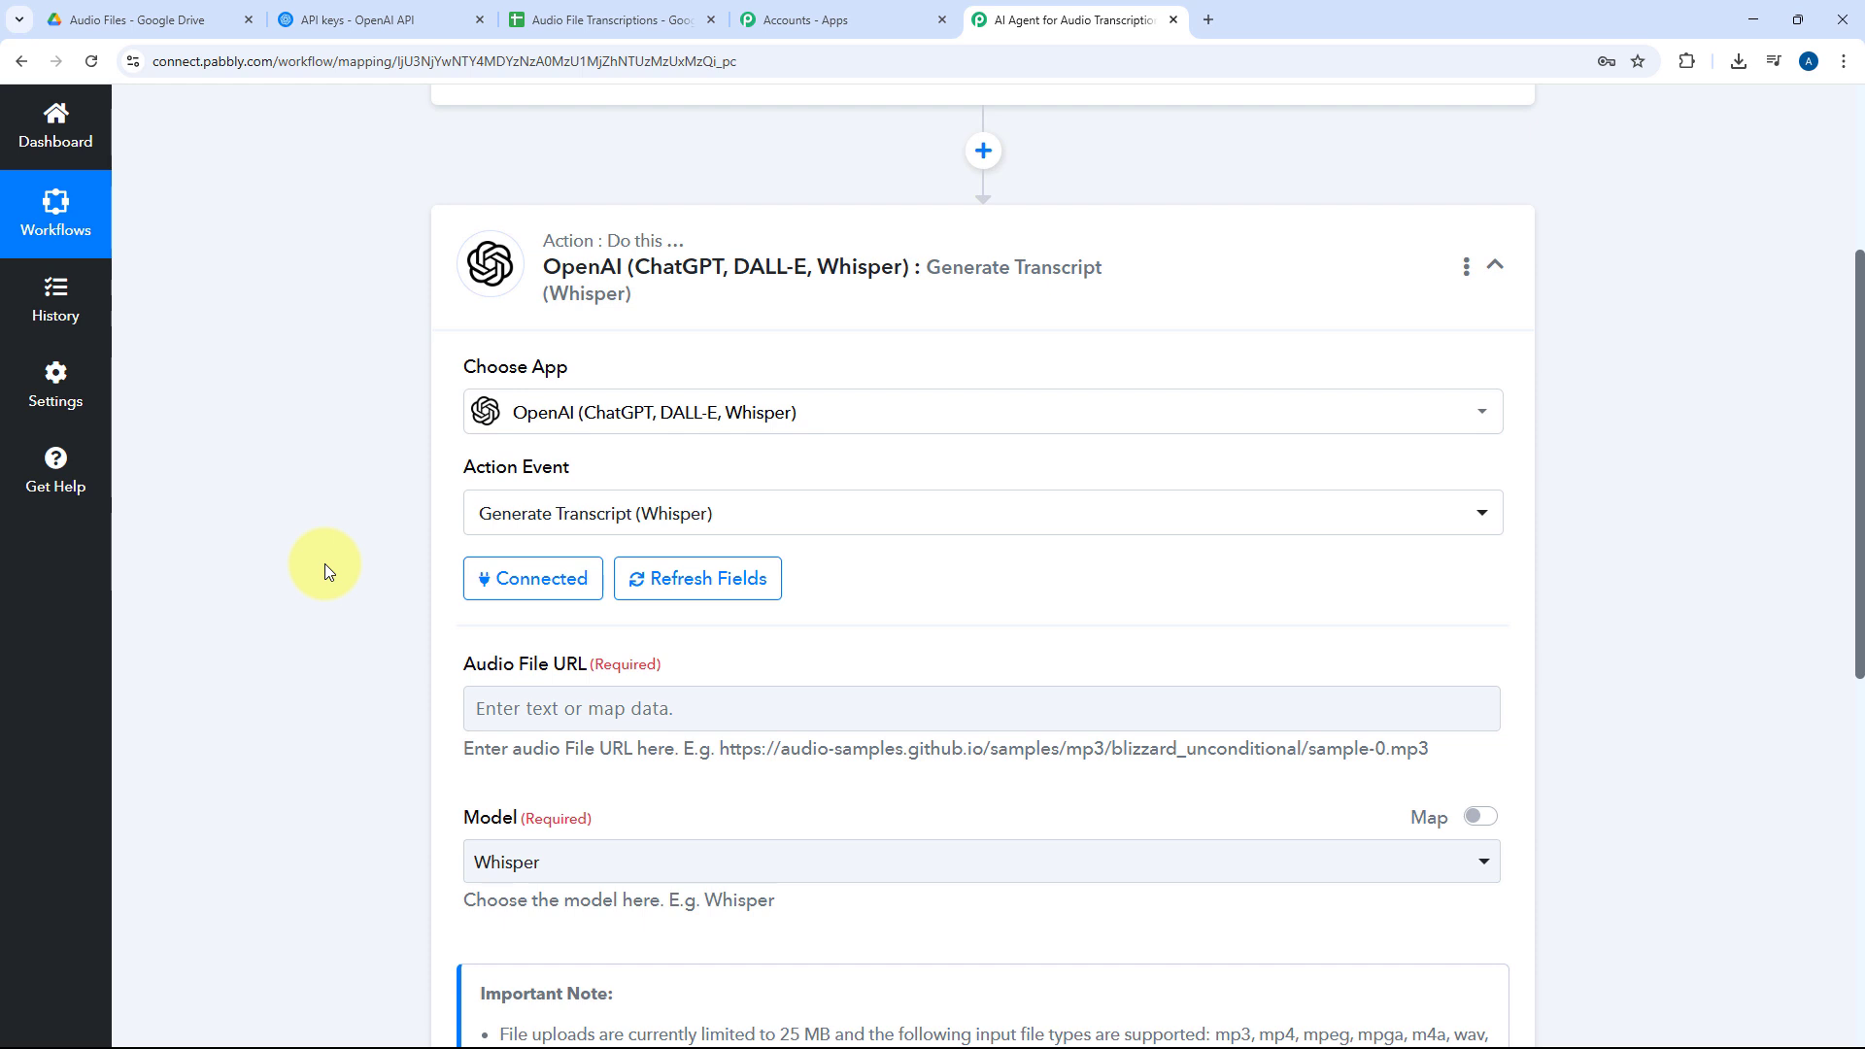
Examine the Audio File URL requirements and the WebContentLink field in the Google Drive trigger's captured response
scroll(325, 563, "down", 2)
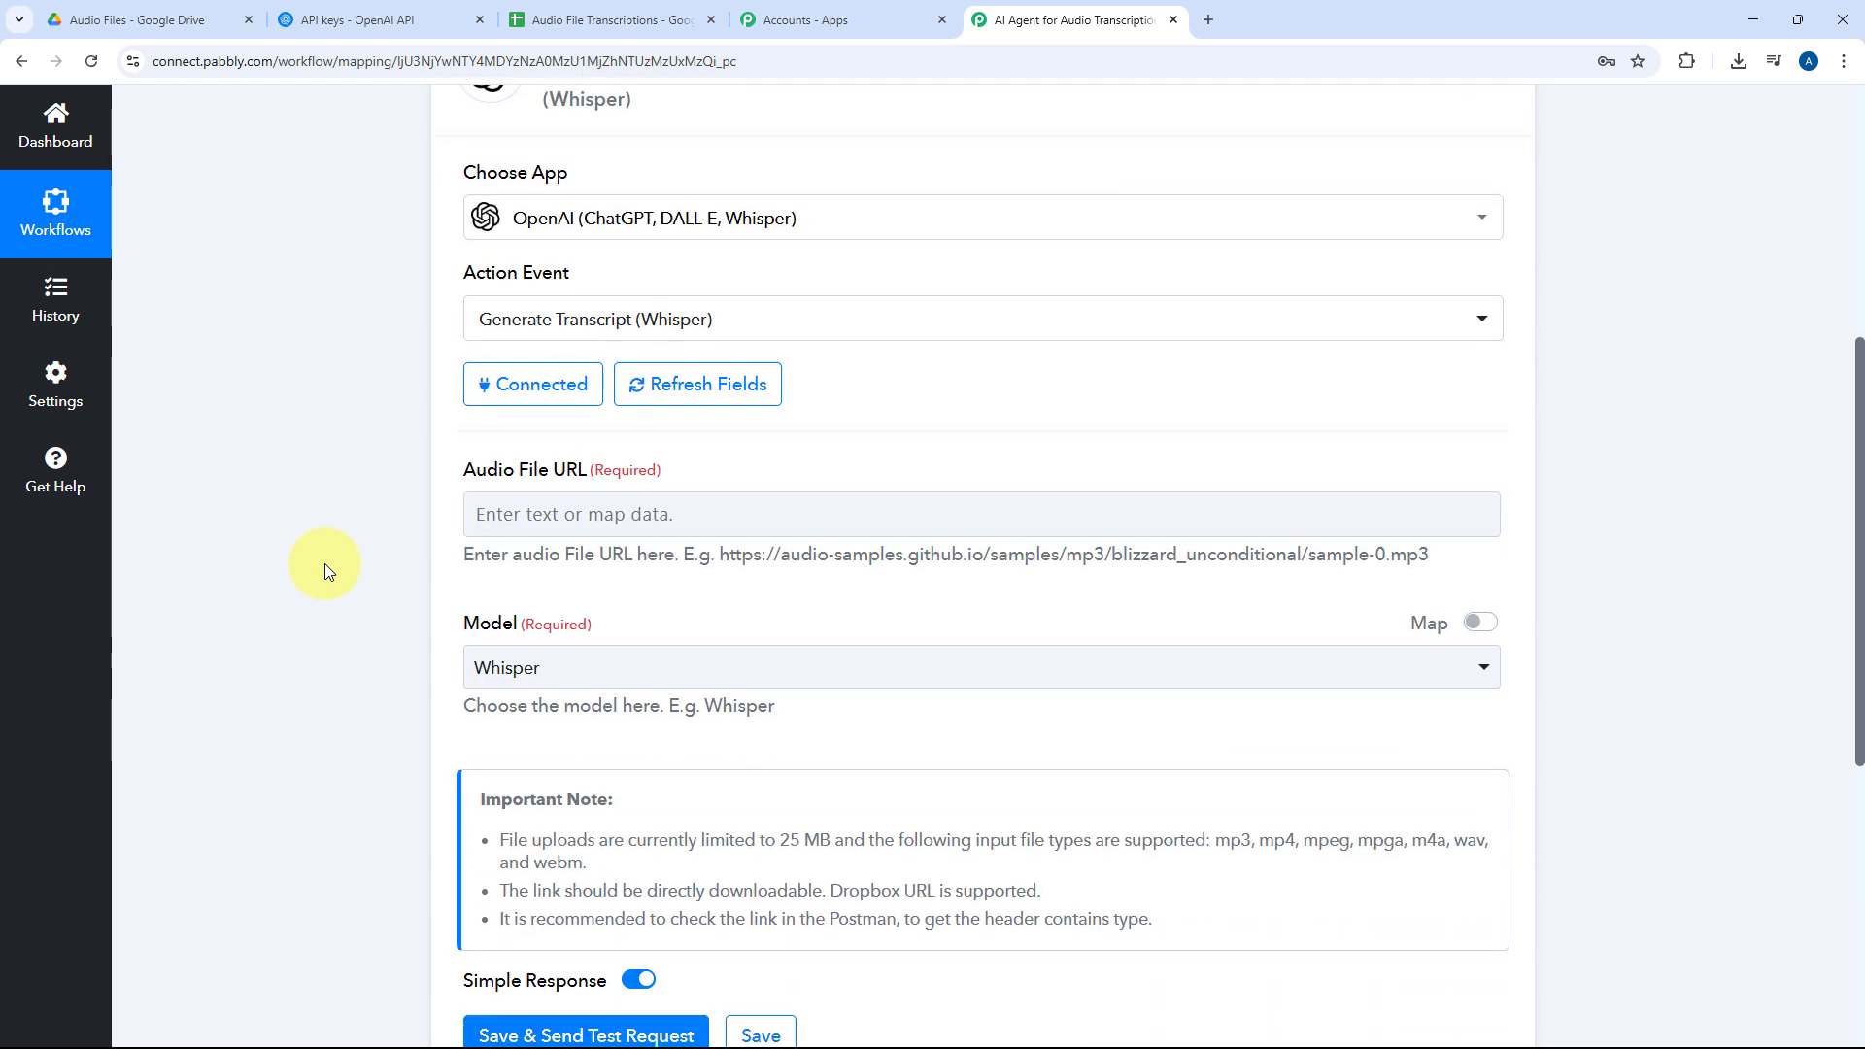
scroll(324, 563, "down", 1)
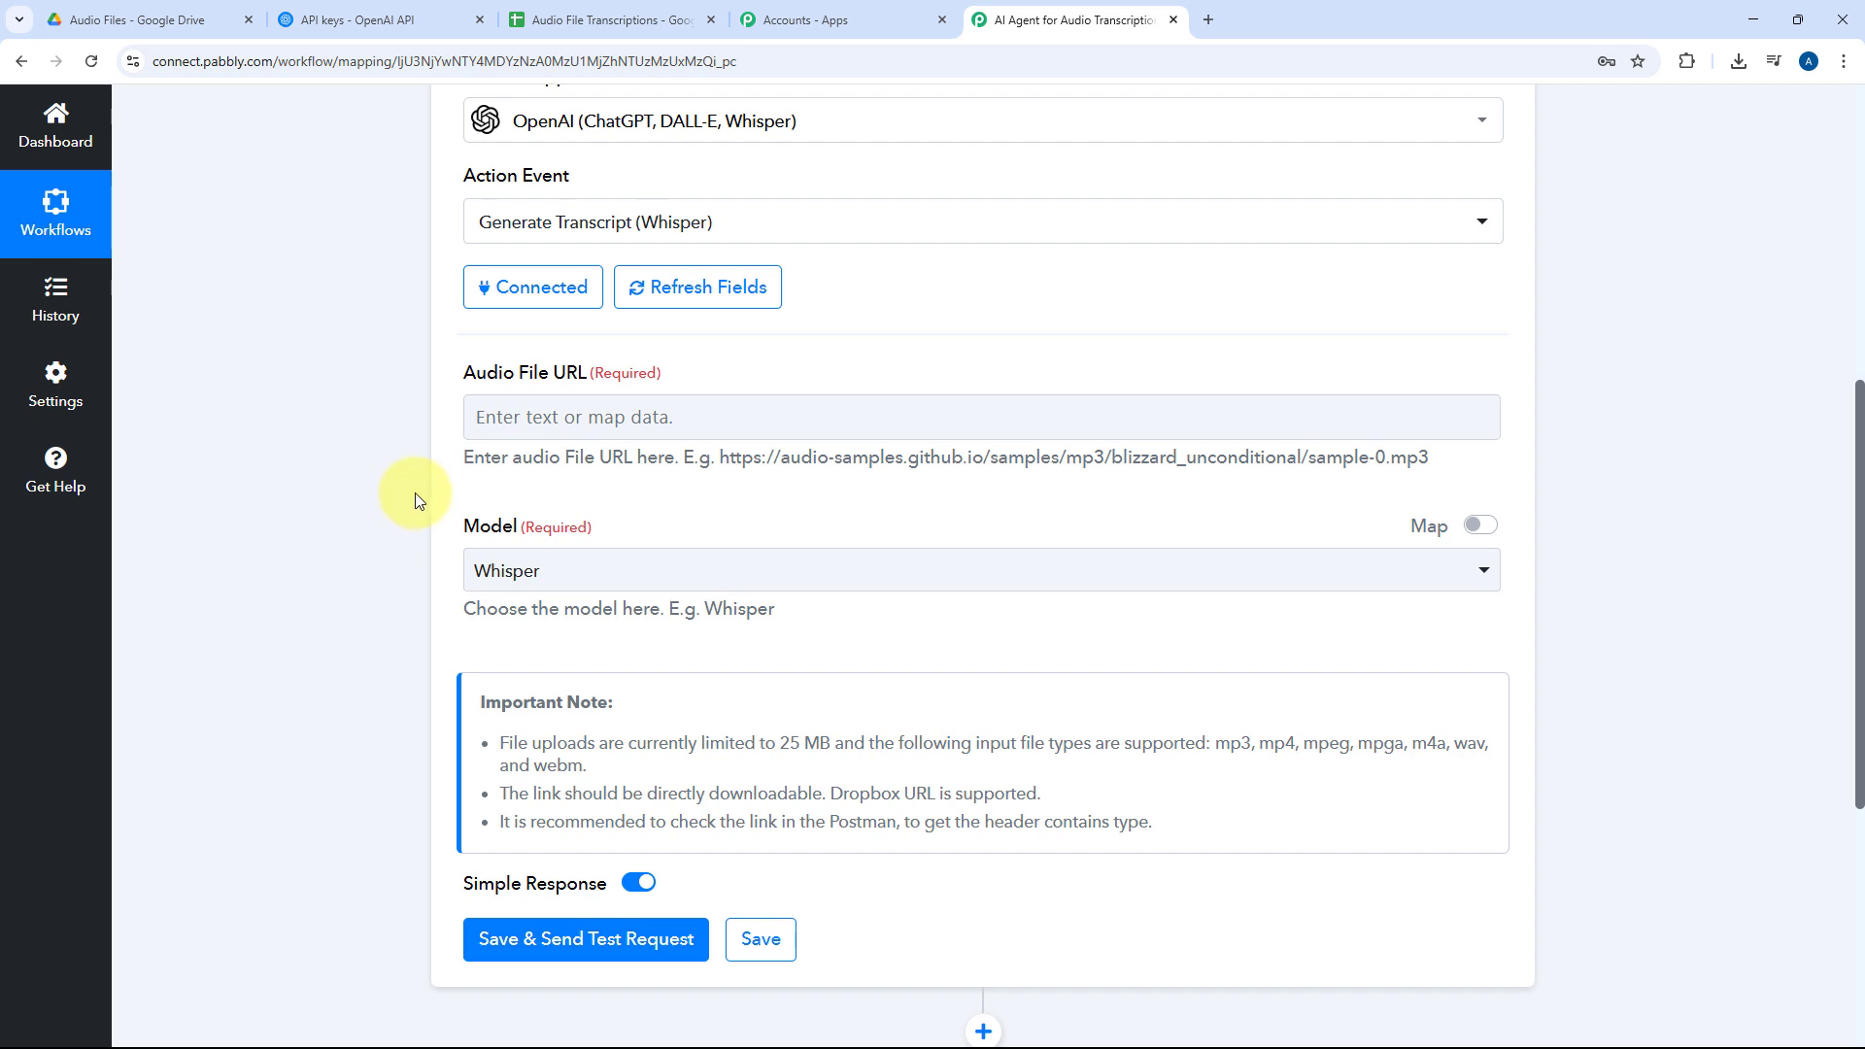
left_click(491, 417)
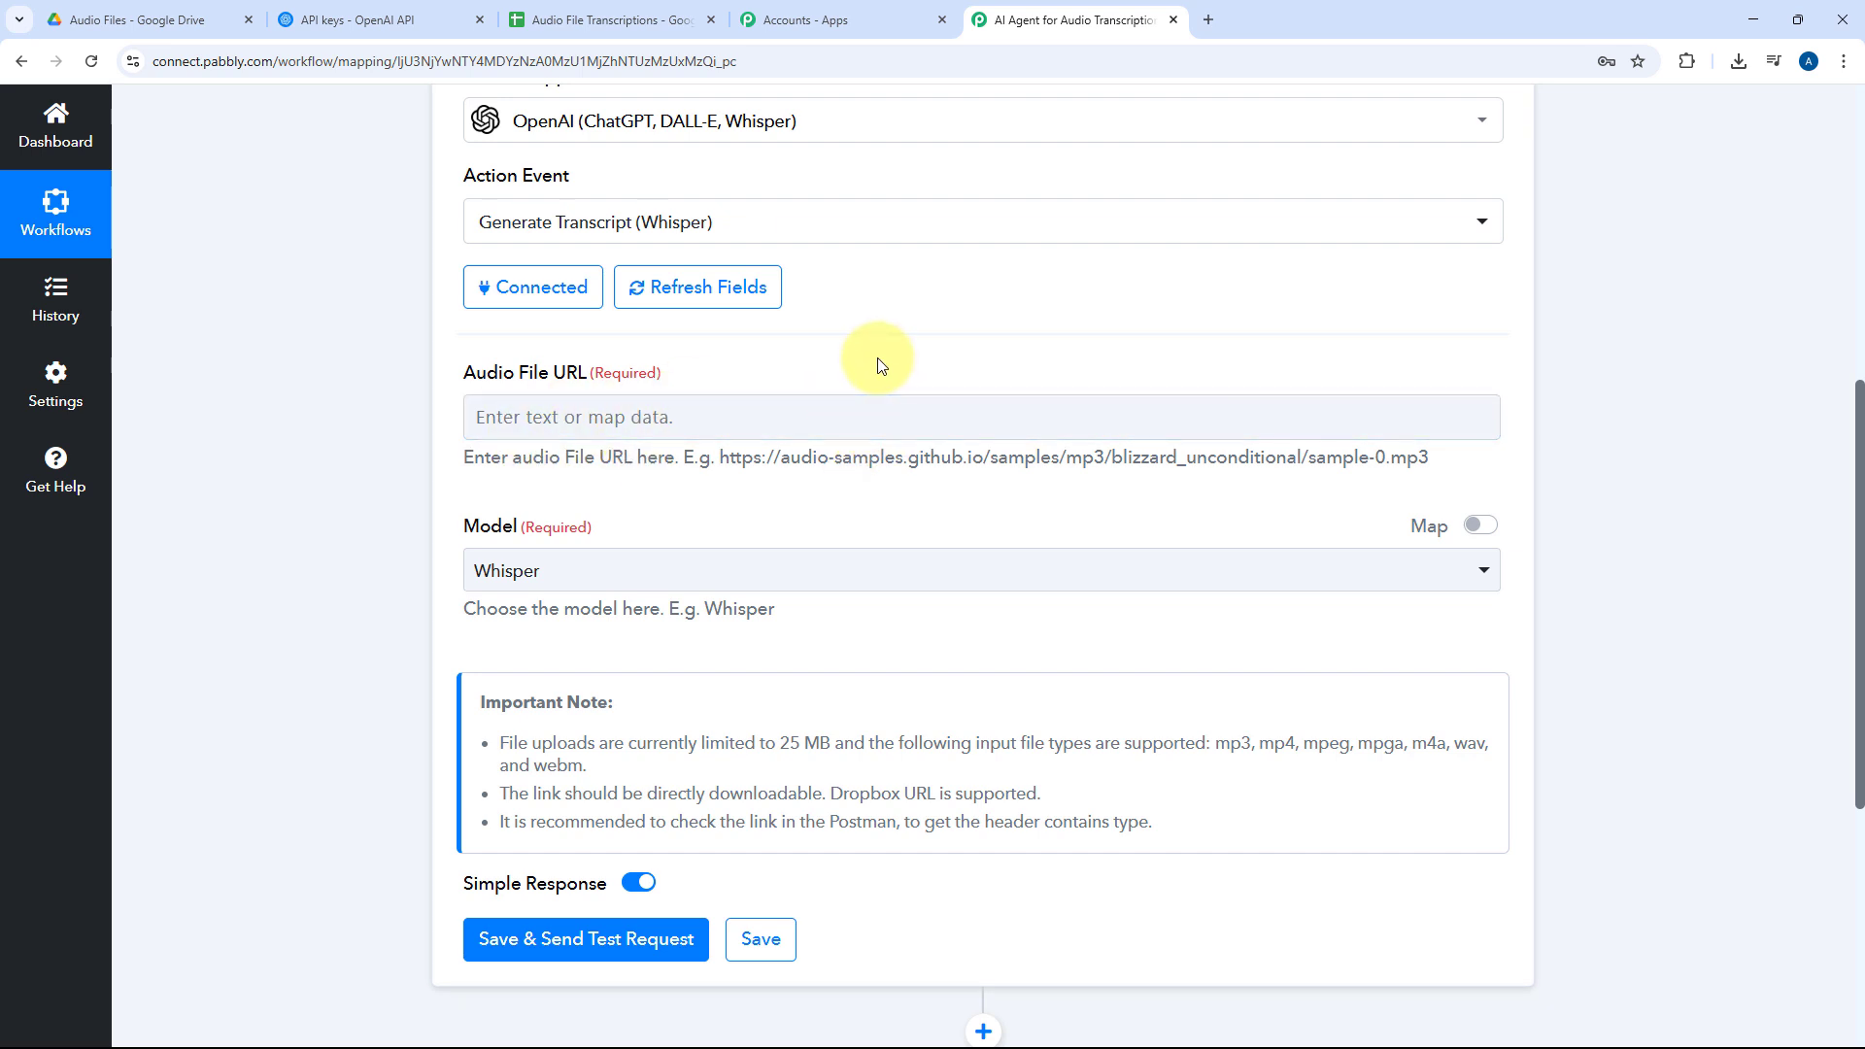
scroll(888, 349, "up", 5)
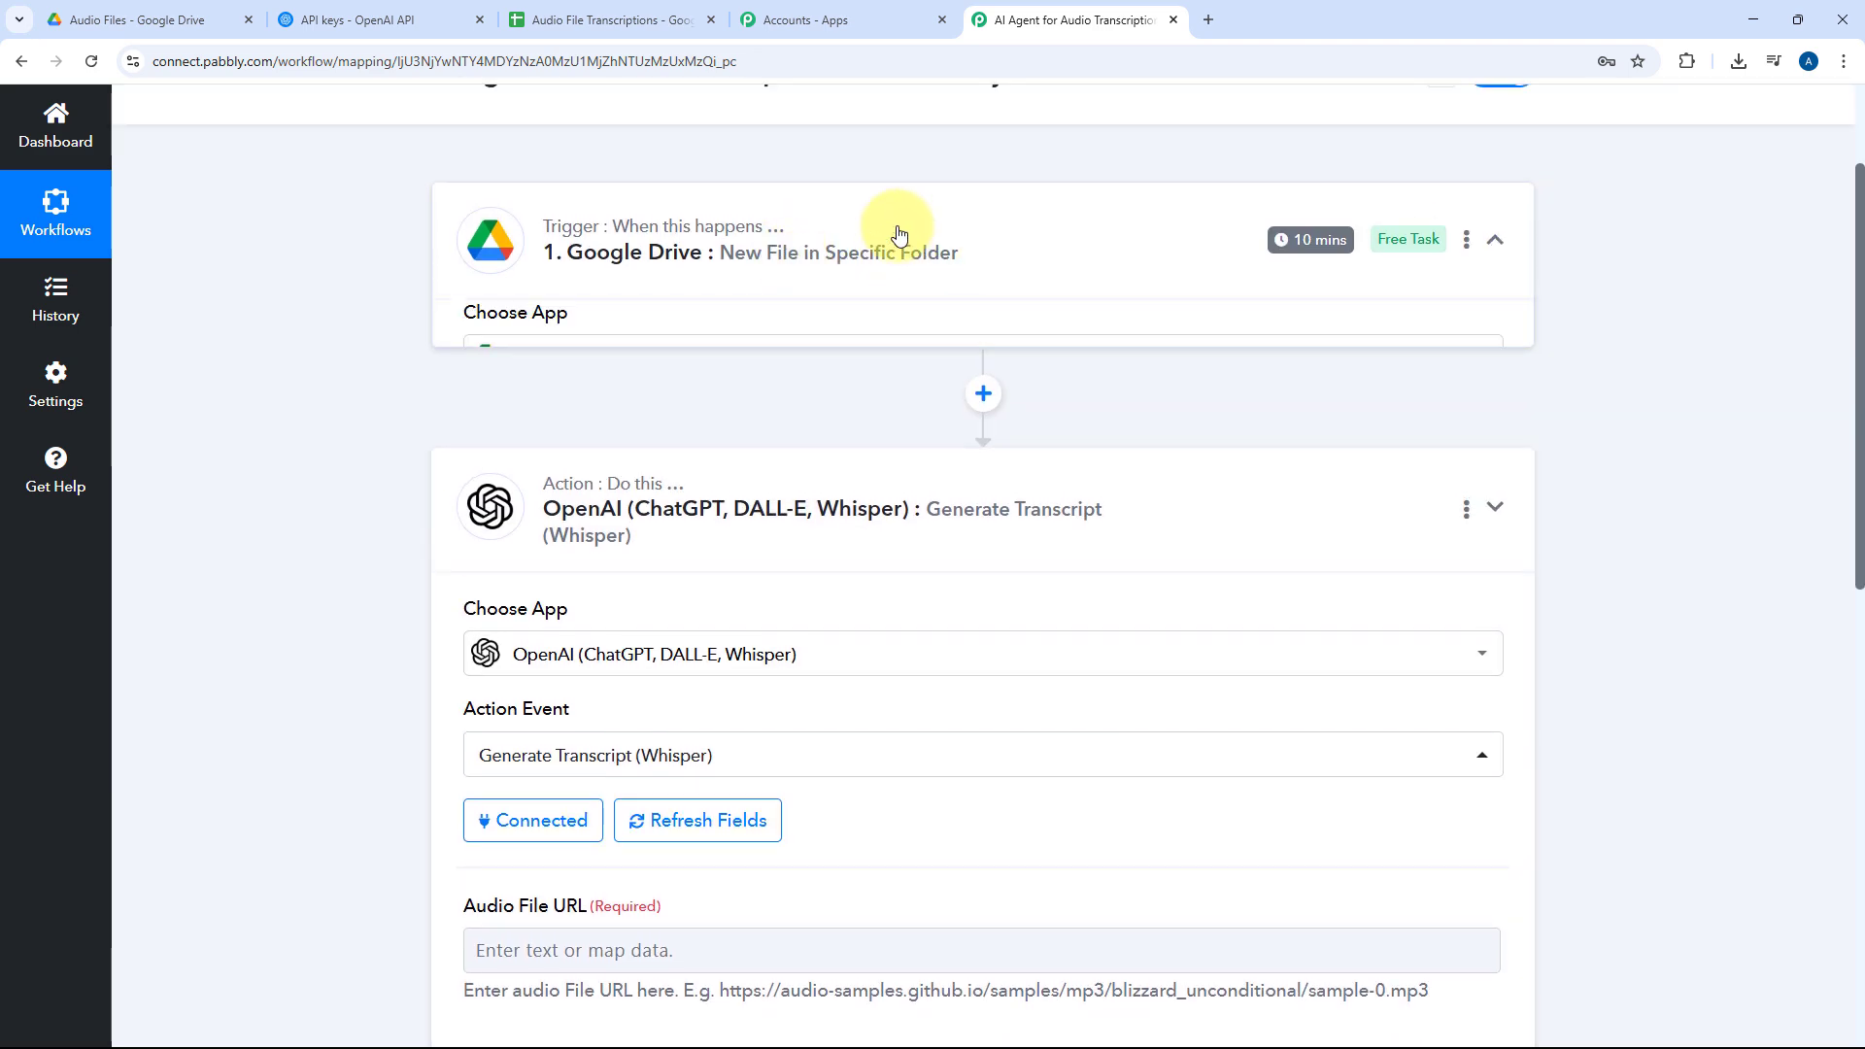
scroll(336, 364, "up", 2)
scroll(339, 358, "down", 9)
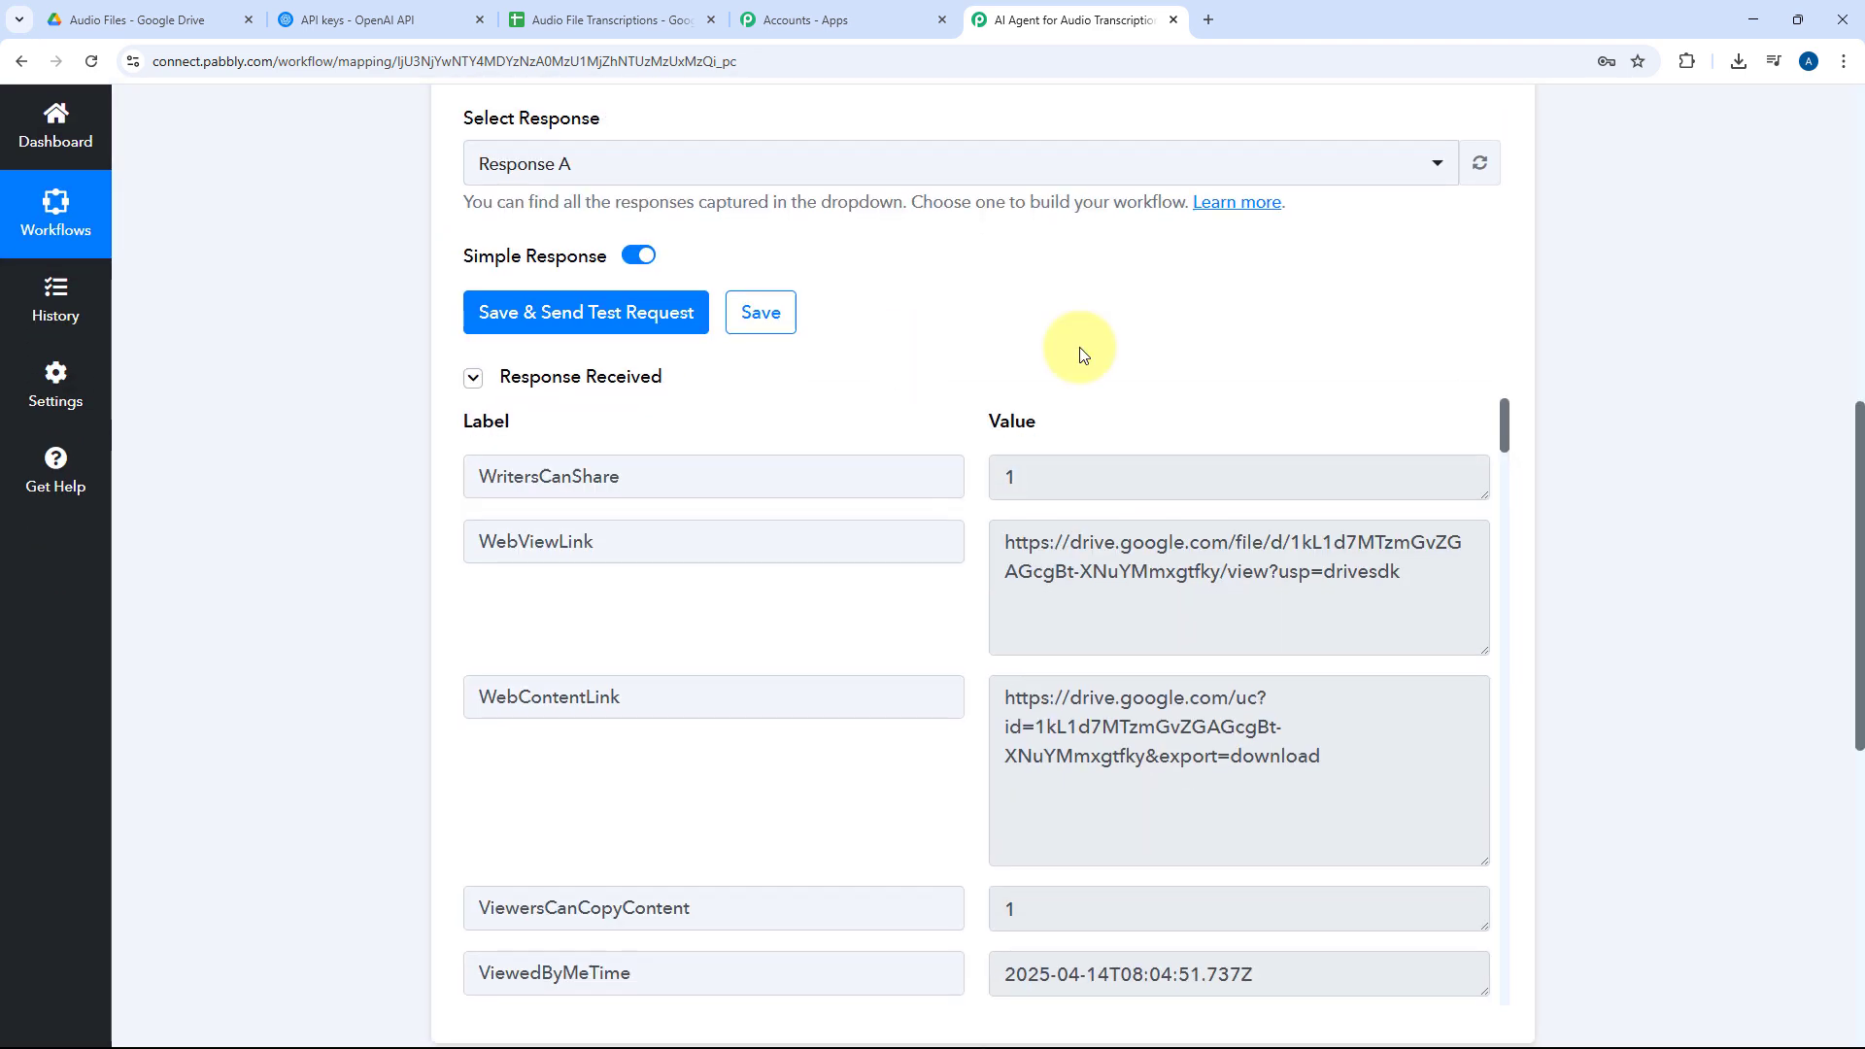
scroll(1084, 354, "down", 2)
scroll(987, 341, "down", 2)
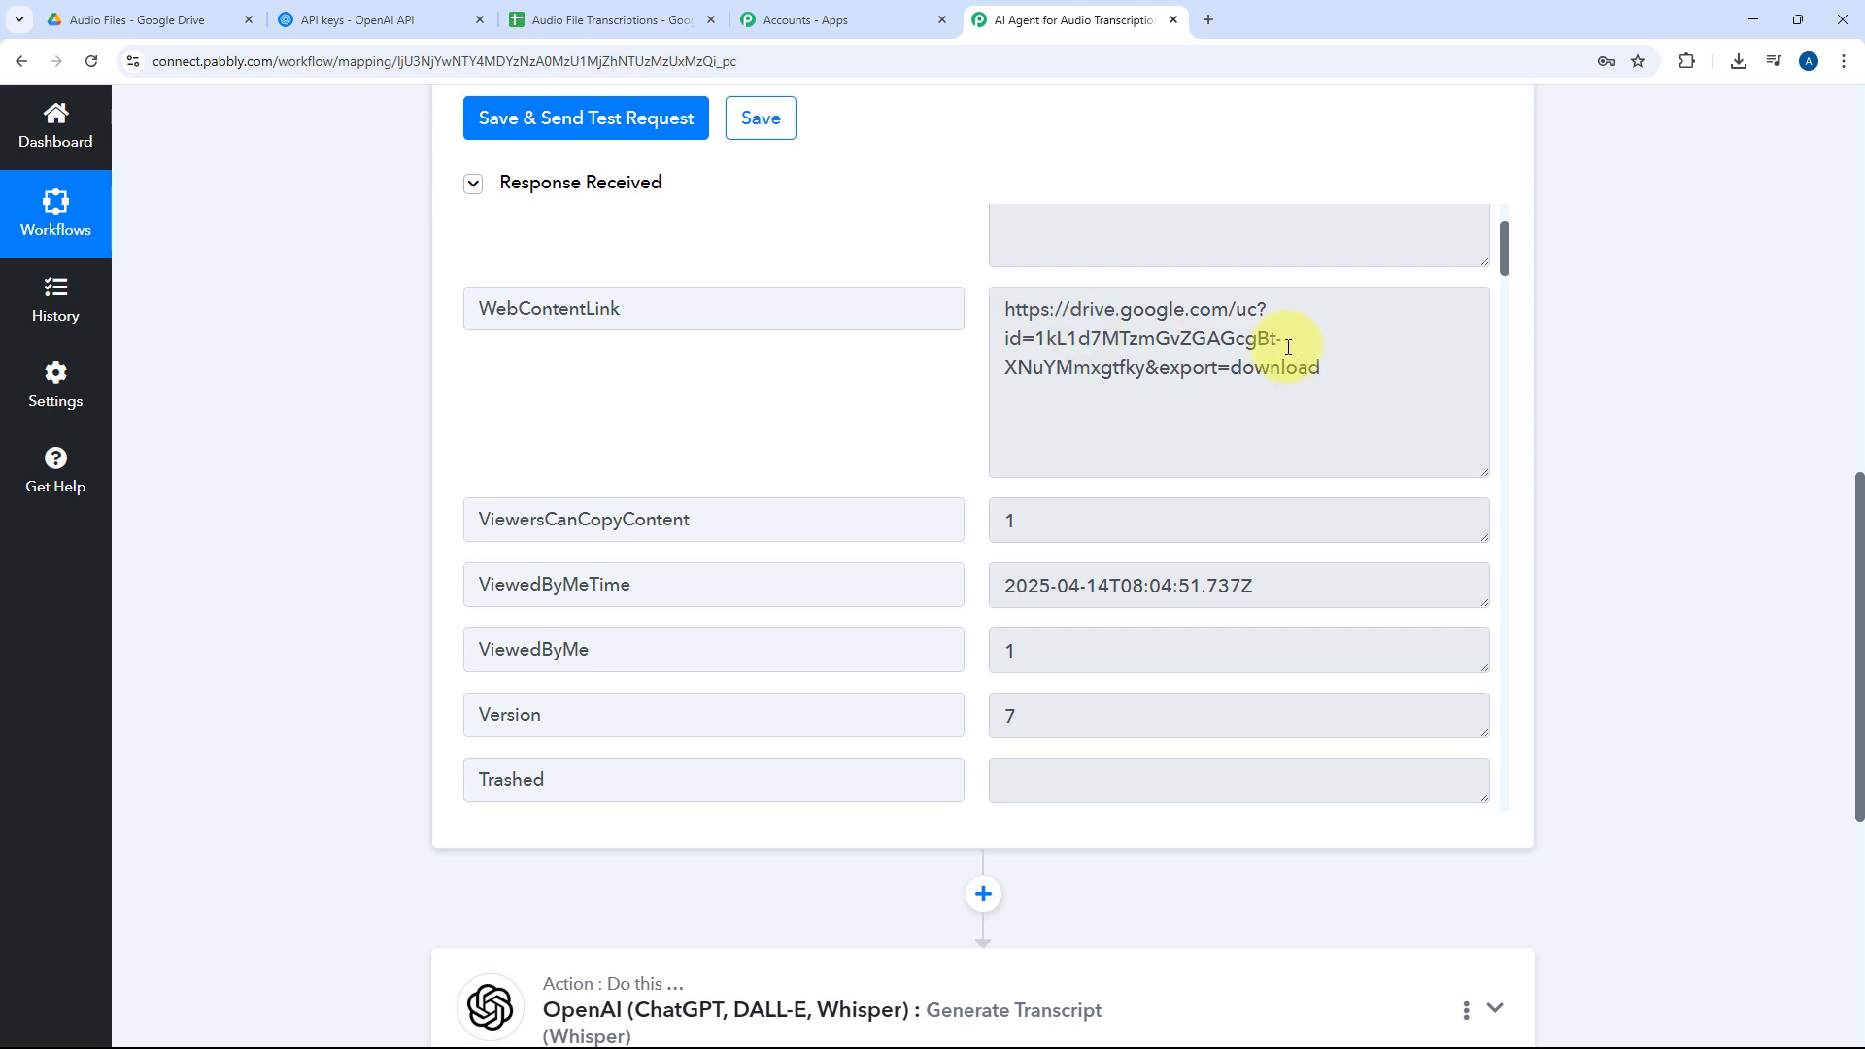
left_click_drag(940, 312, 462, 324)
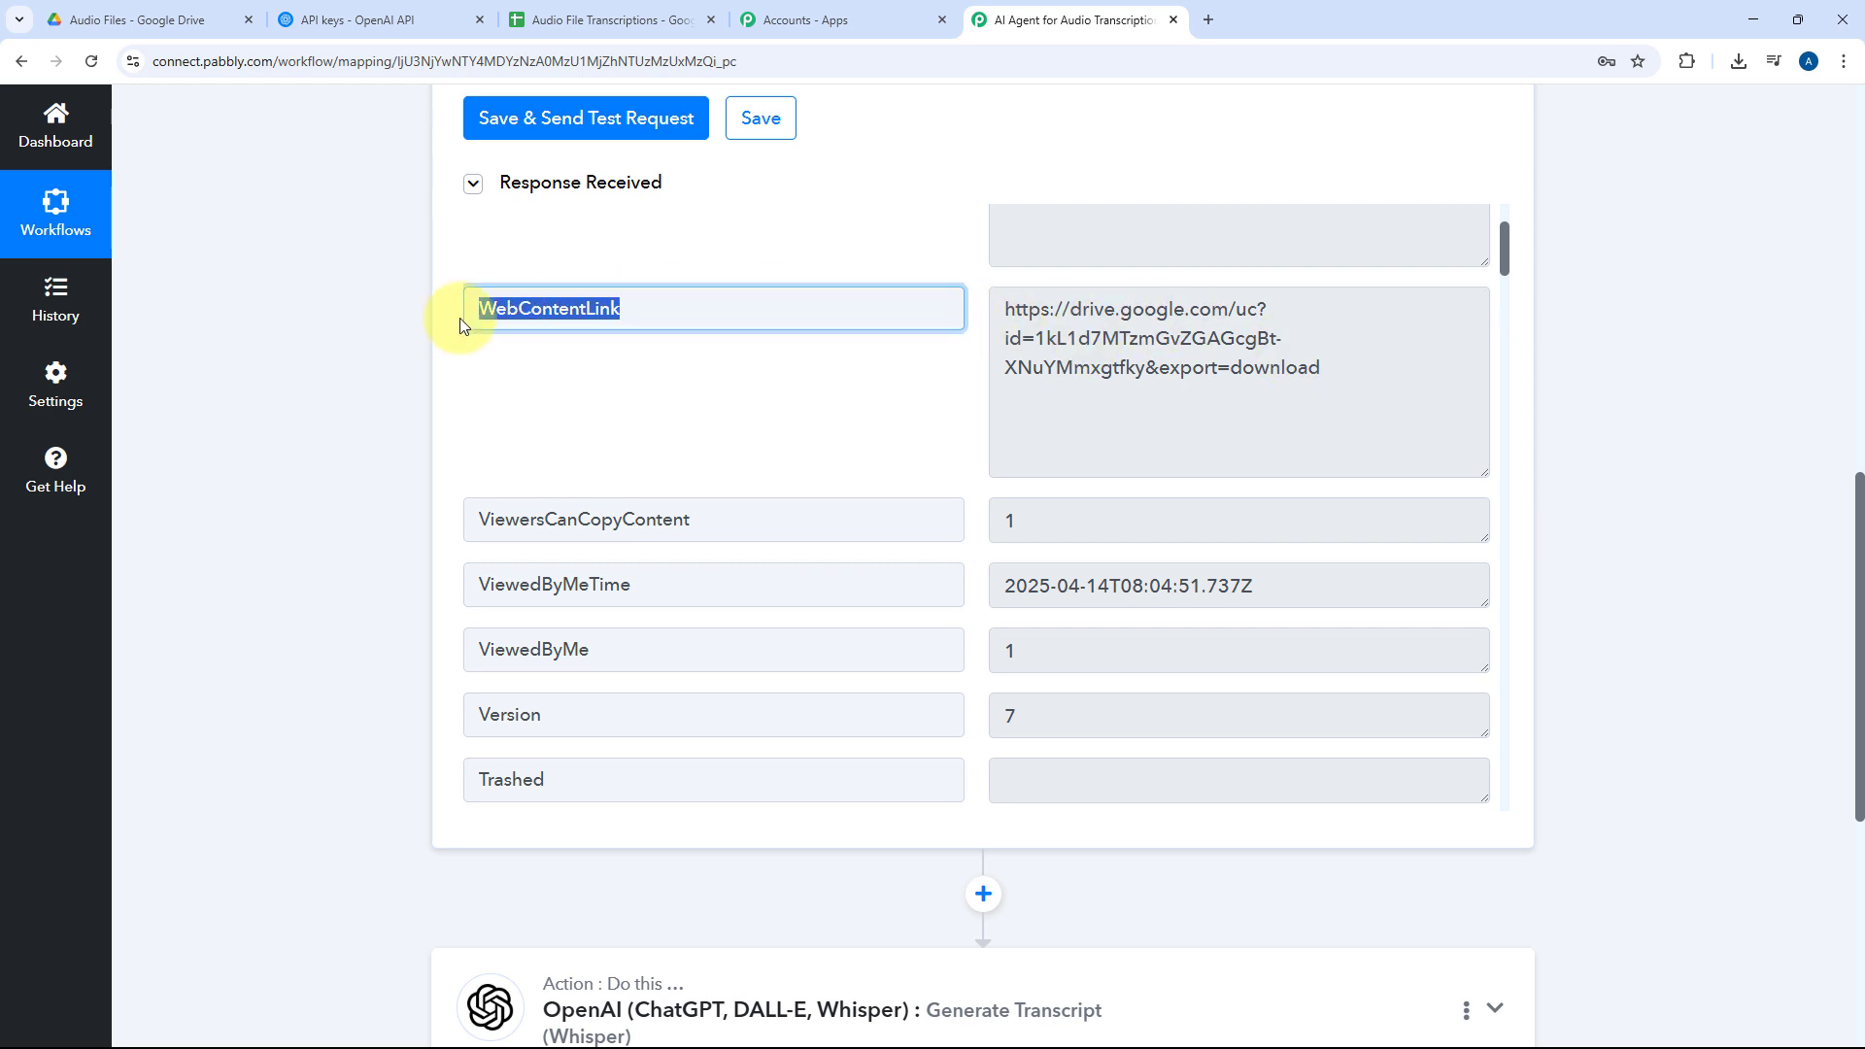
left_click(1017, 321)
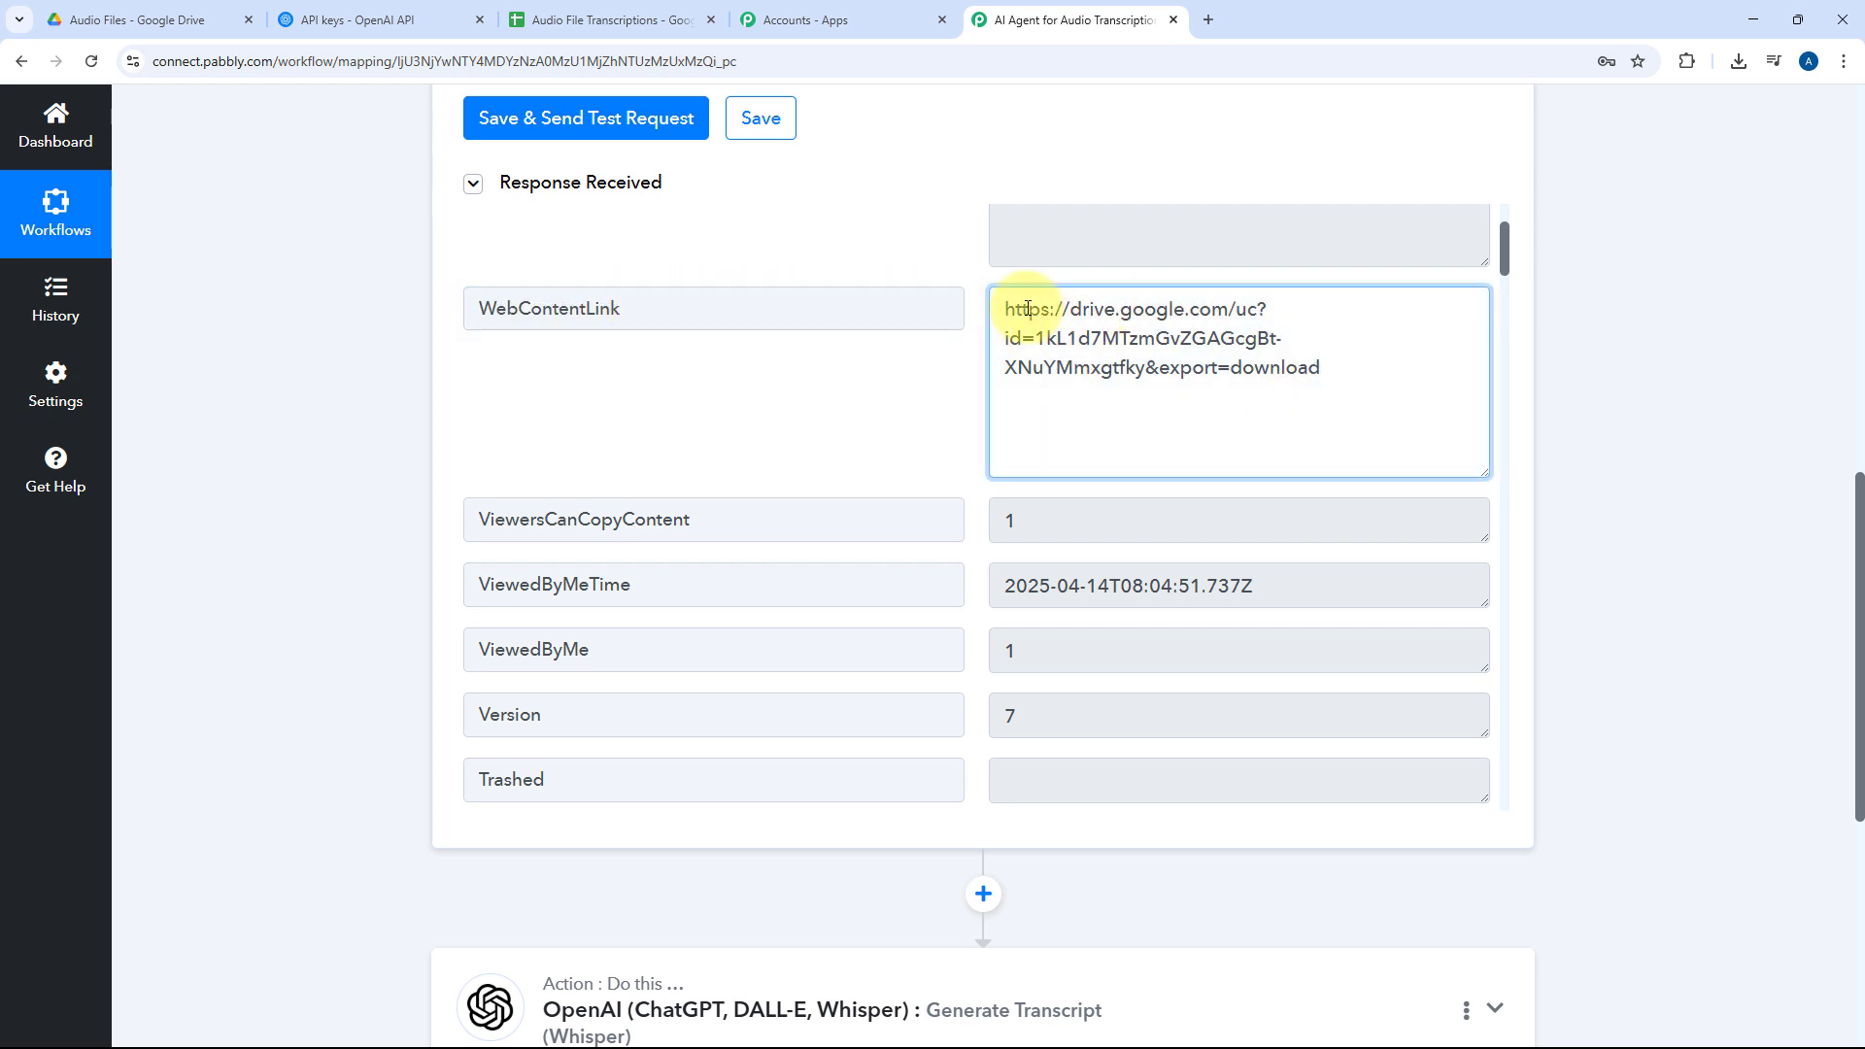
left_click_drag(988, 309, 1361, 380)
left_click(1358, 378)
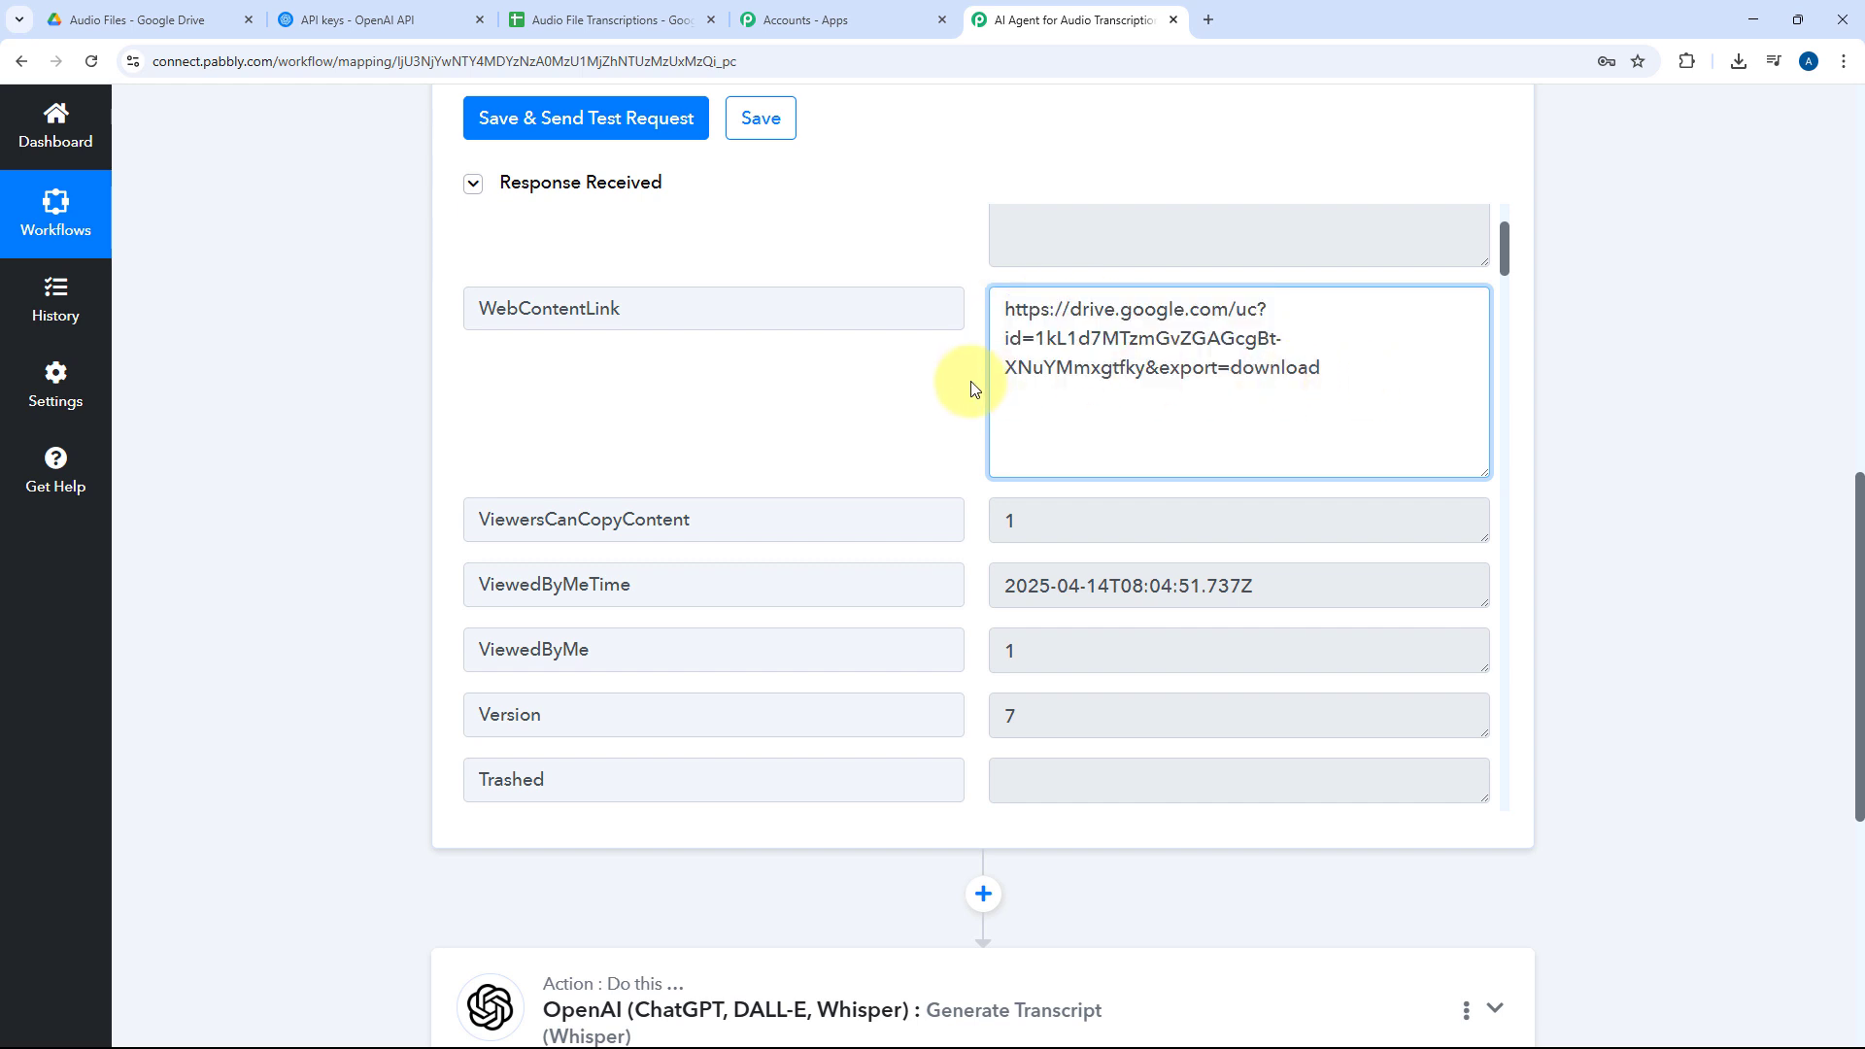
left_click(970, 383)
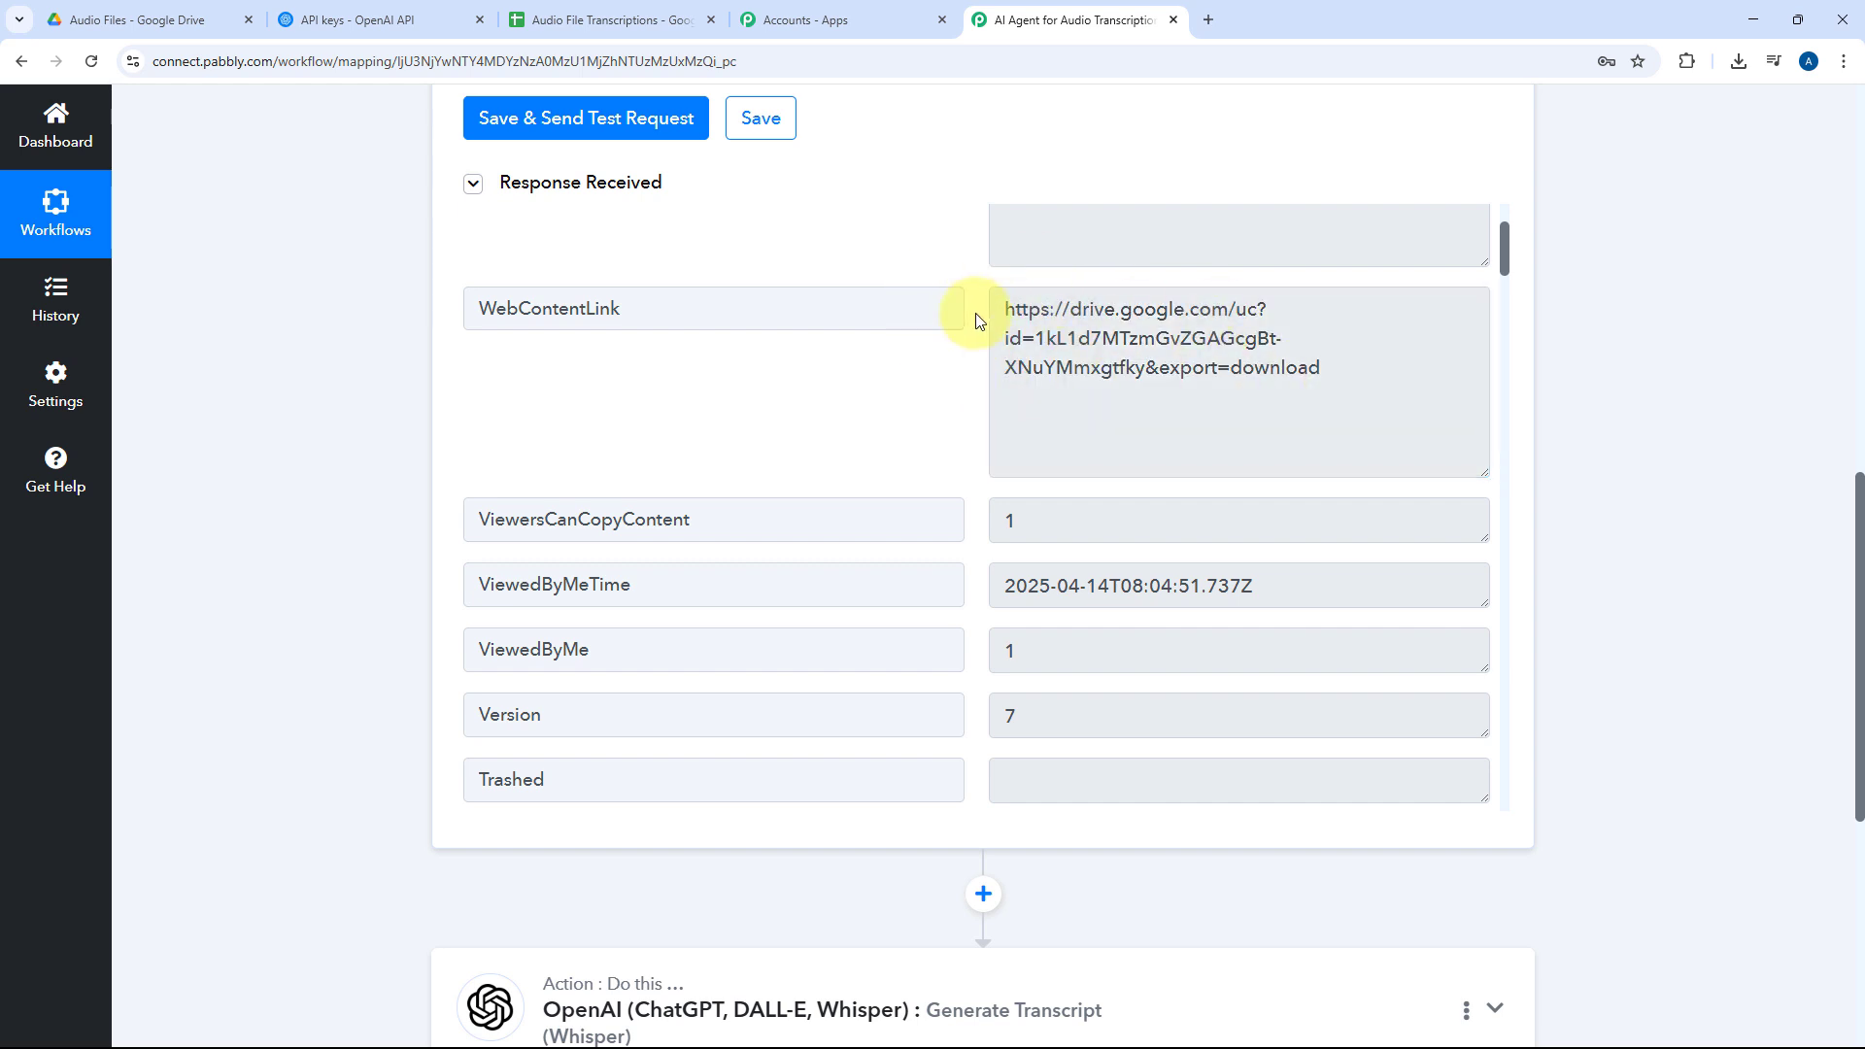
Reopen the OpenAI transcript step and map its Audio File URL to WebContentLink from the Google Drive trigger
scroll(965, 187, "up", 8)
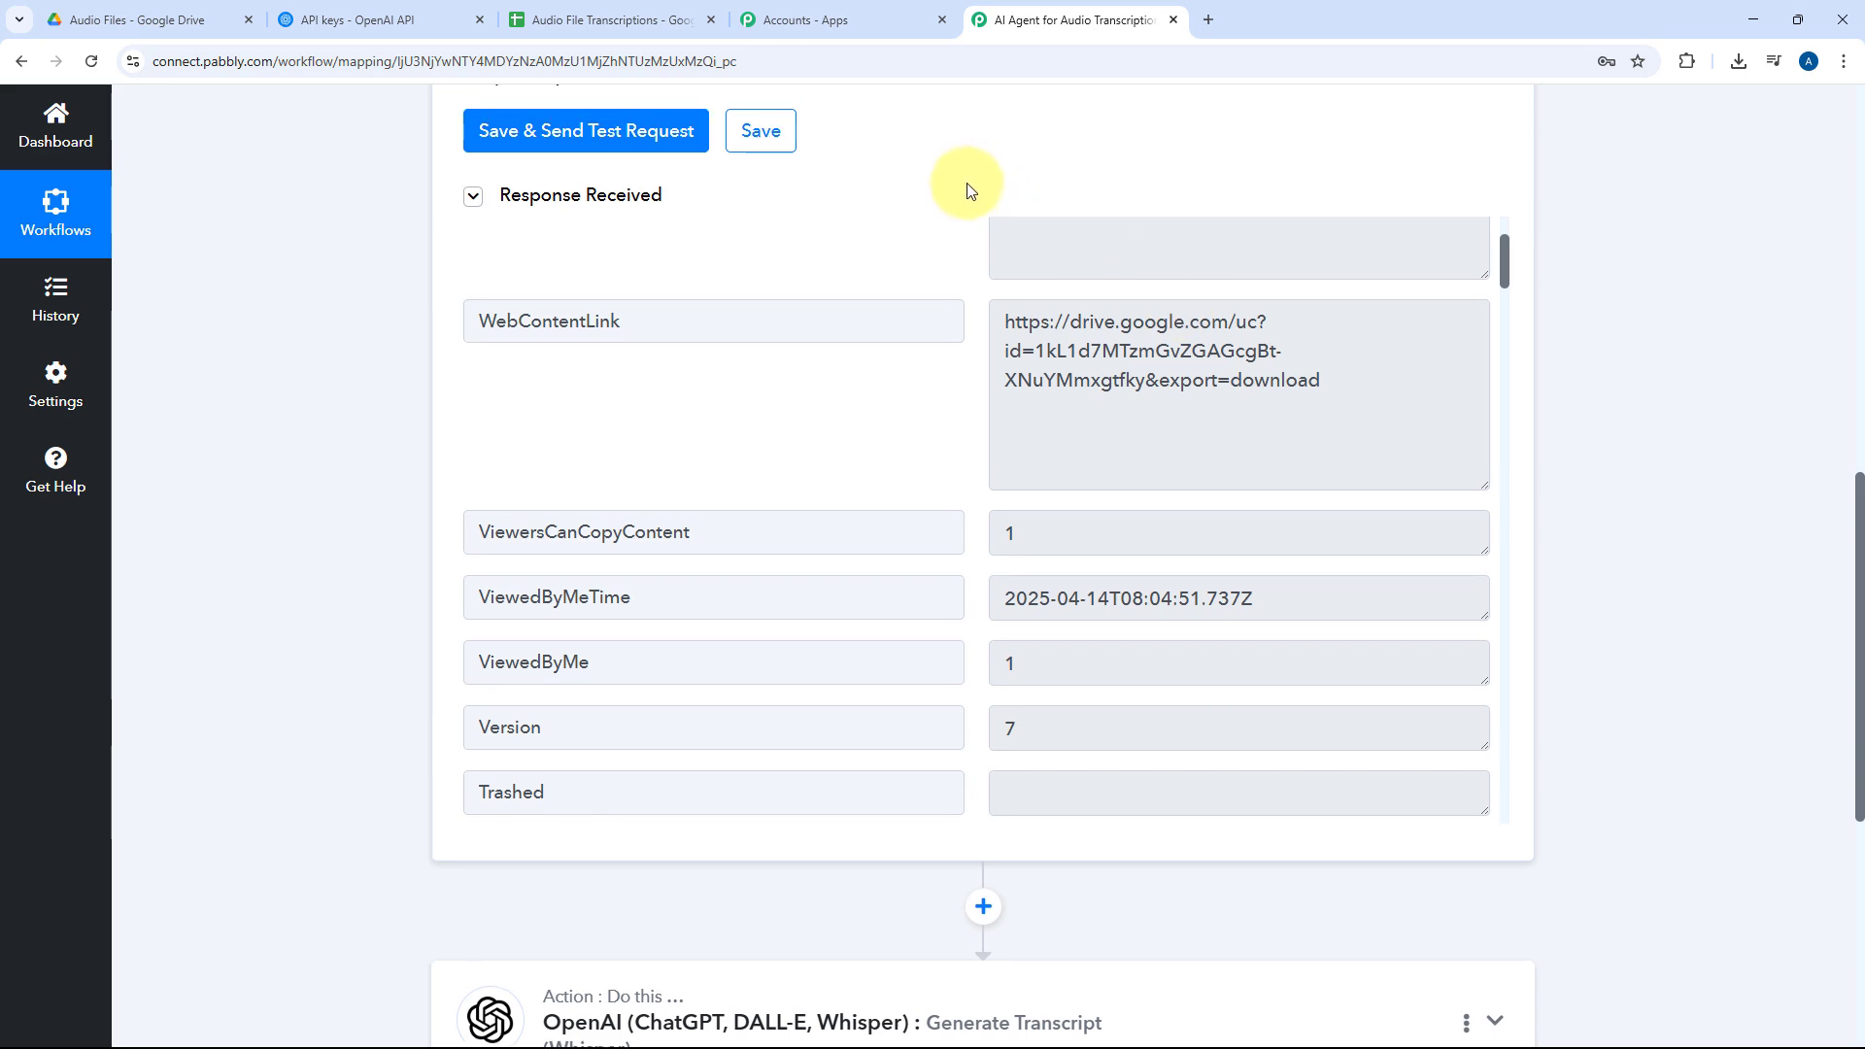
scroll(937, 415, "down", 7)
scroll(408, 568, "down", 15)
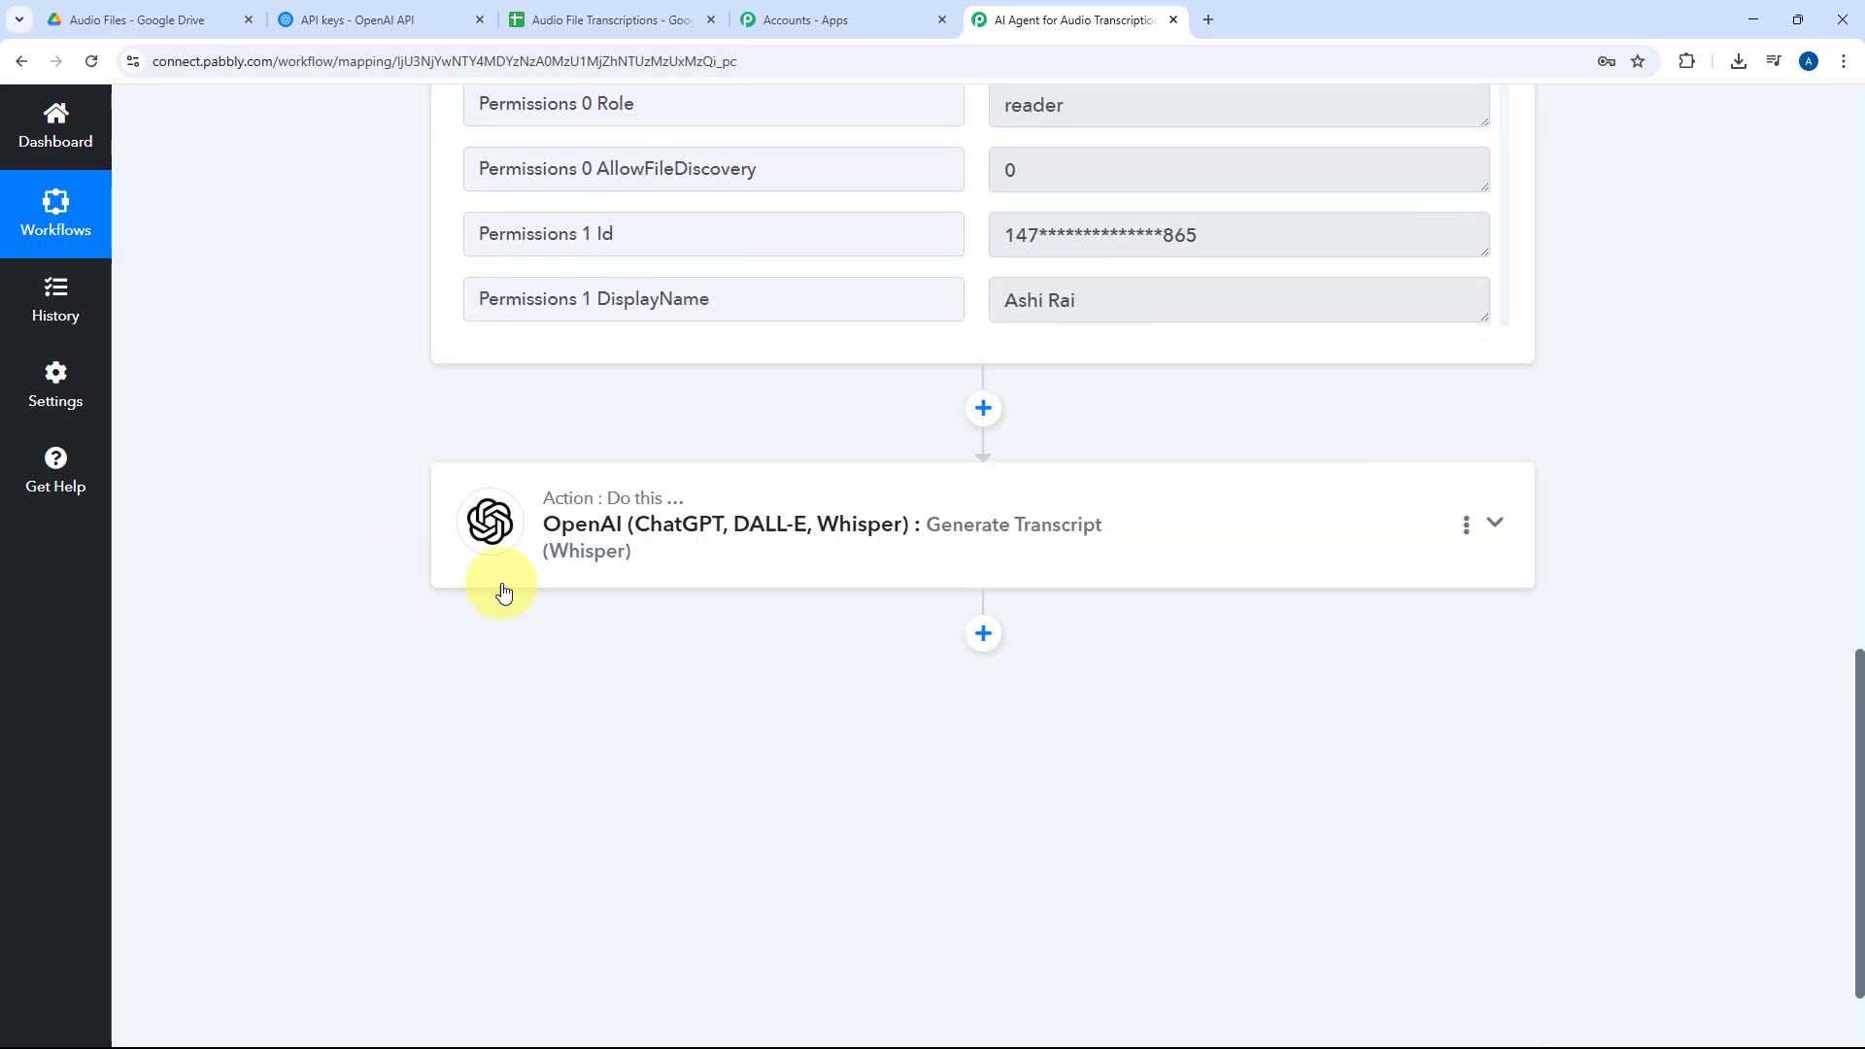
left_click(768, 527)
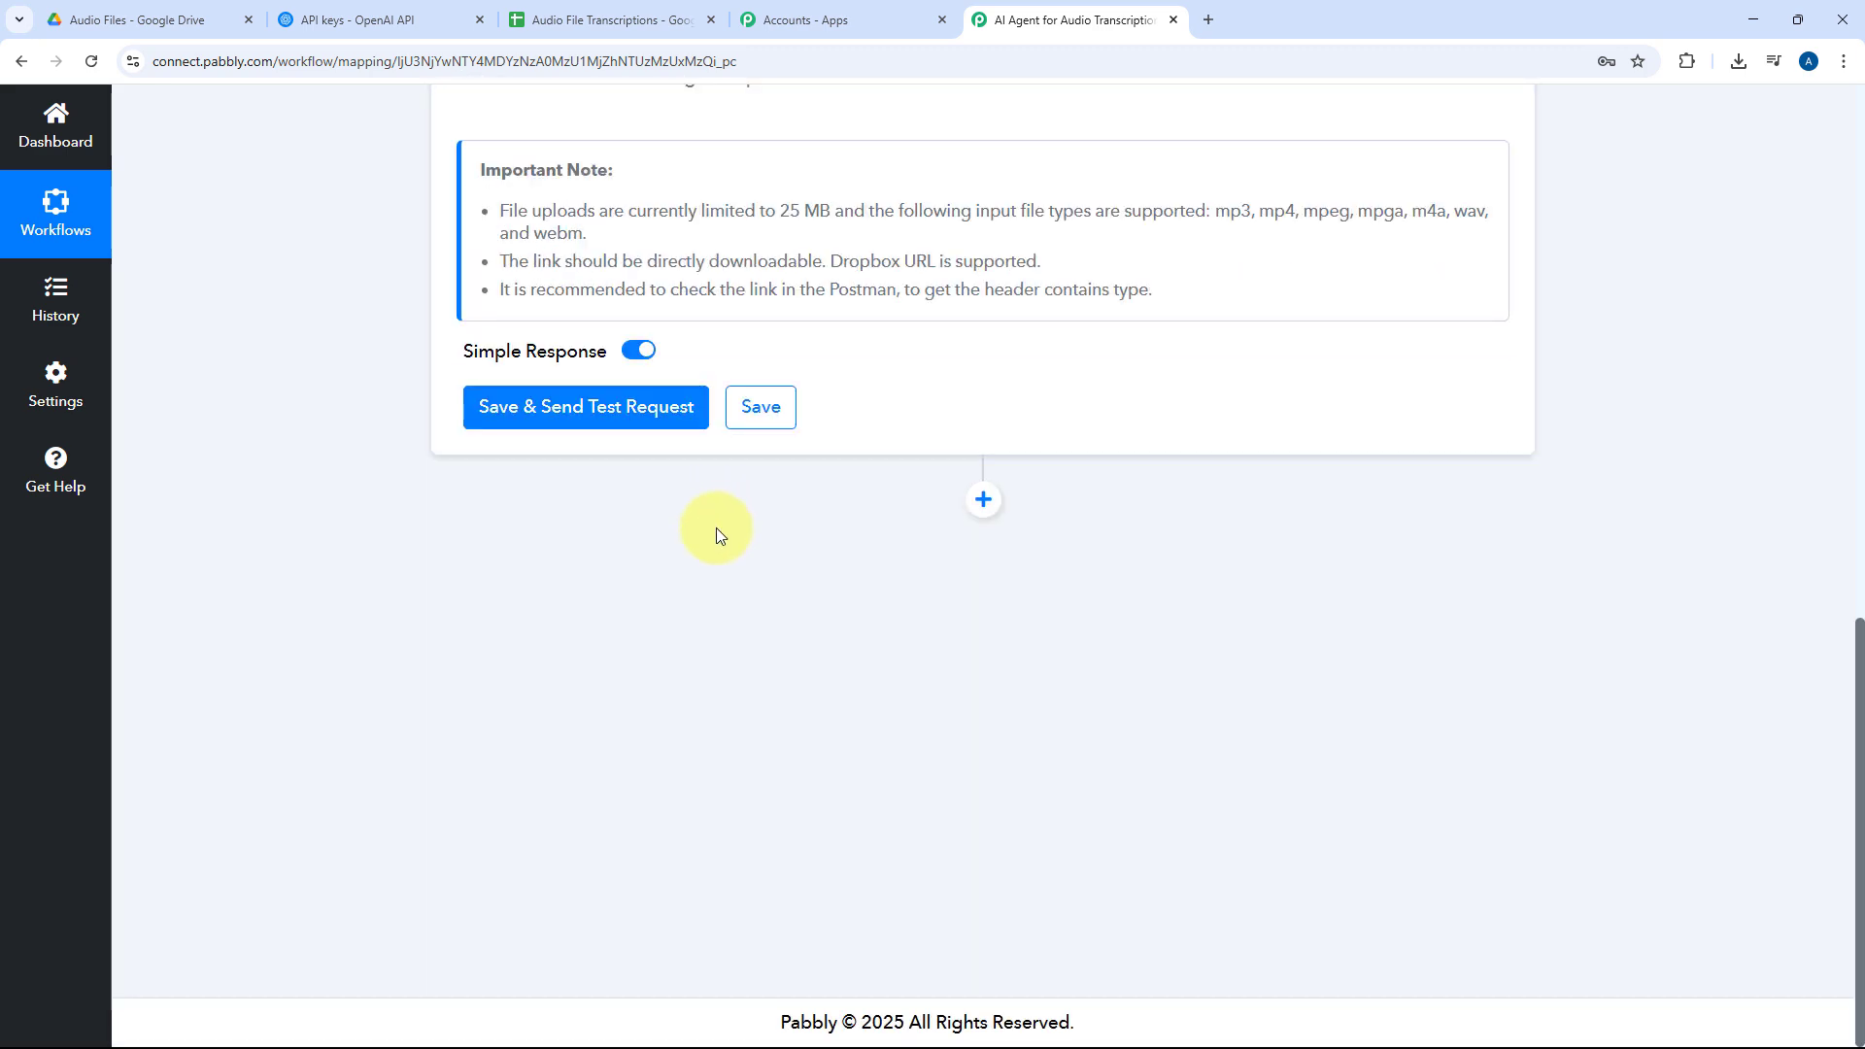
scroll(428, 503, "down", 4)
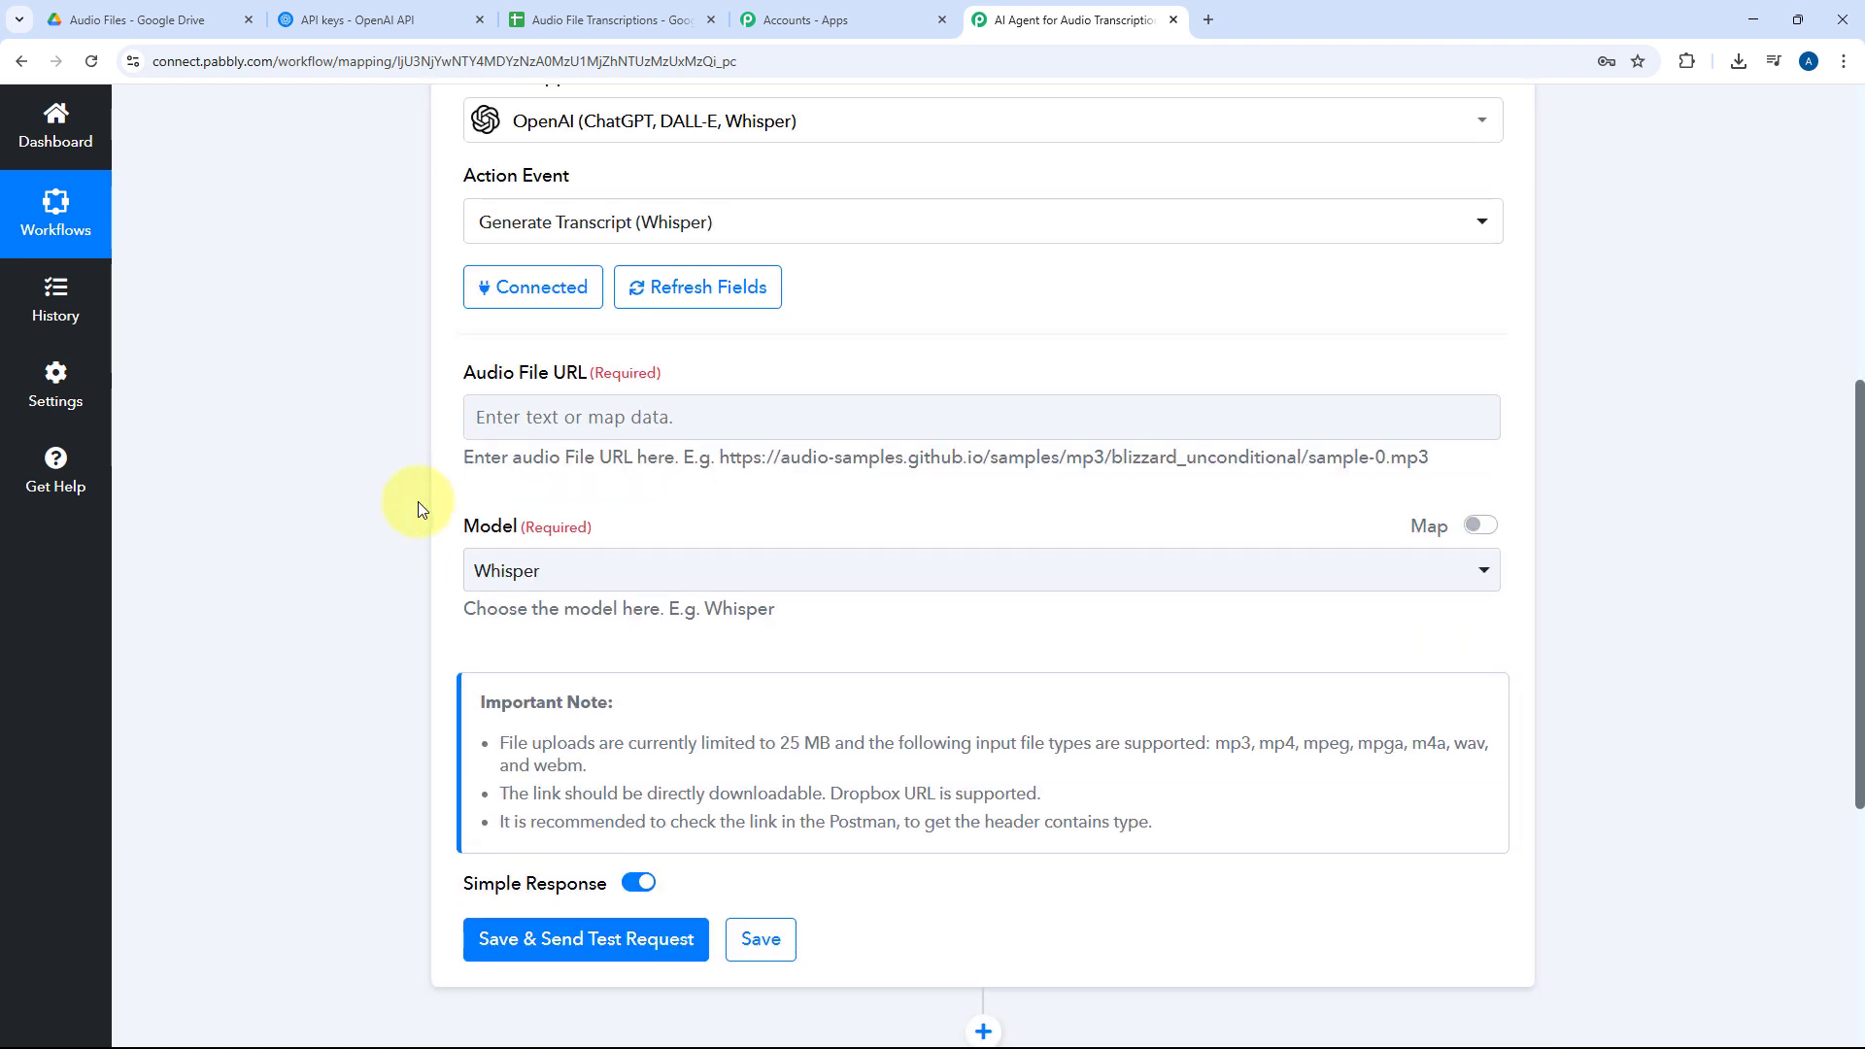
left_click(542, 411)
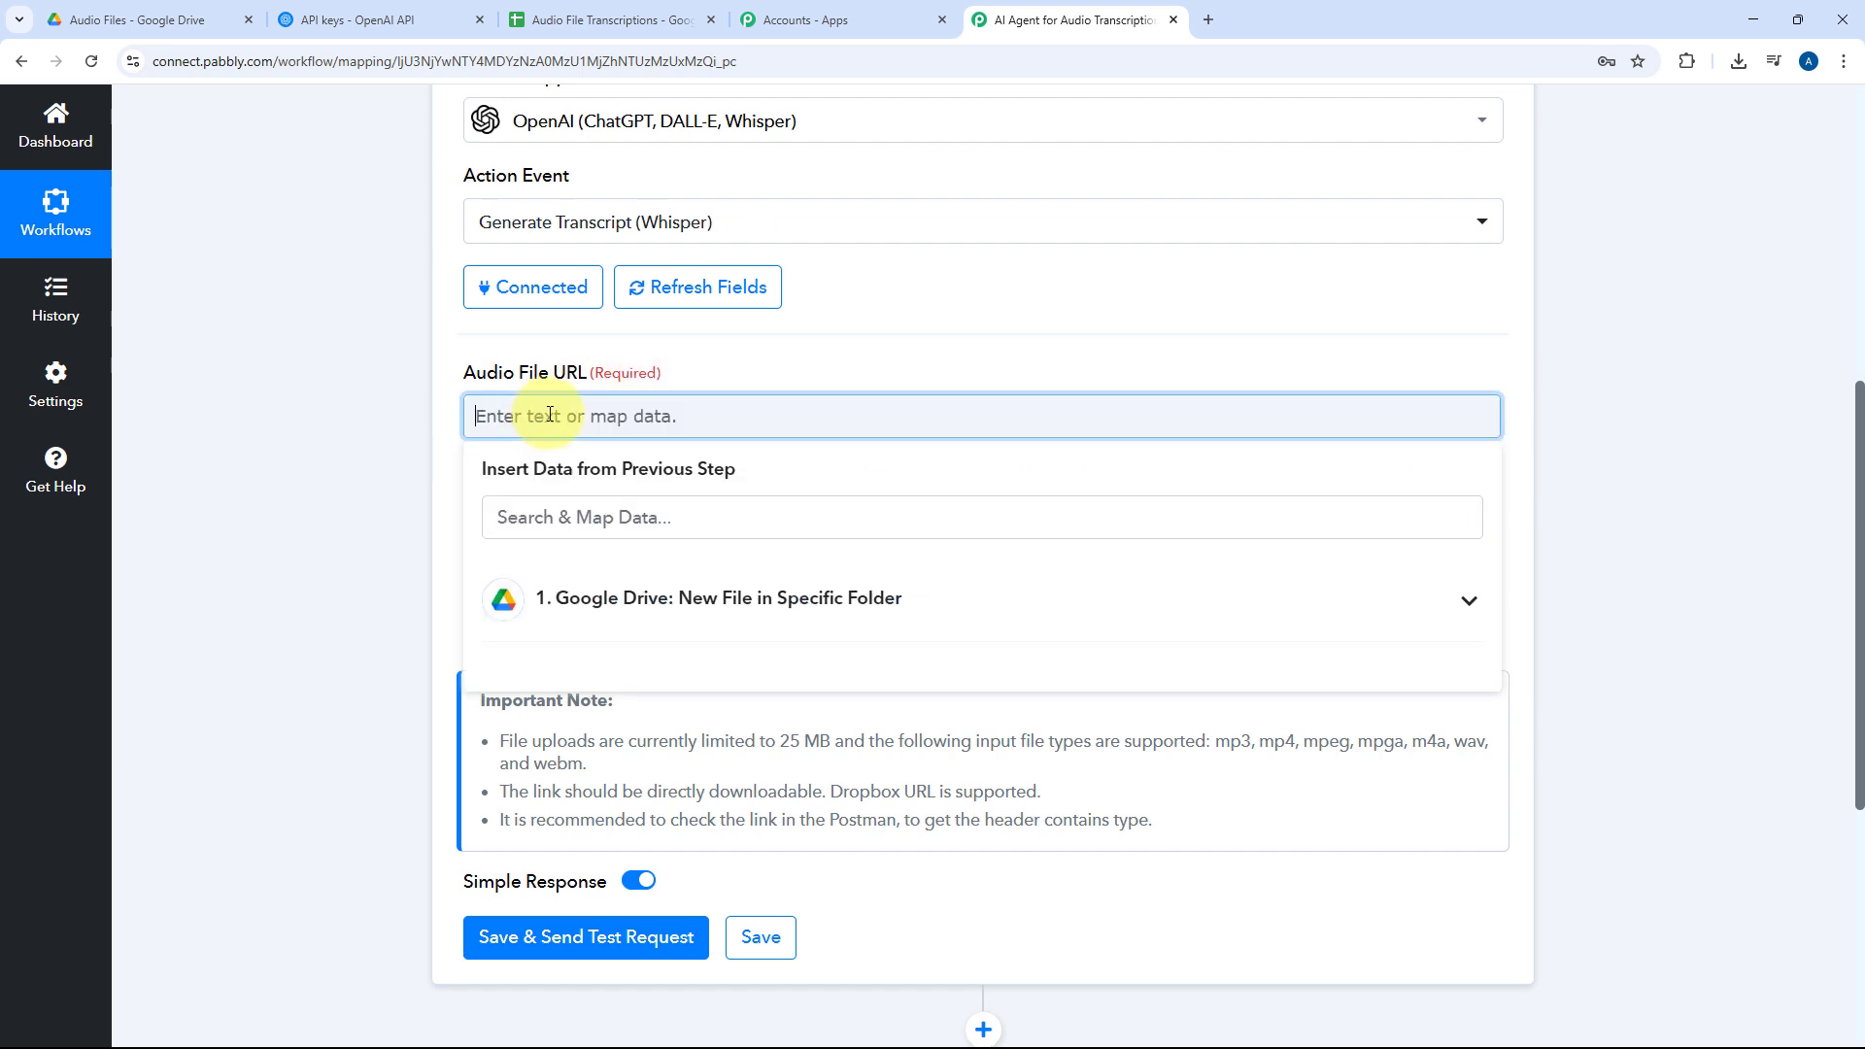
left_click(909, 602)
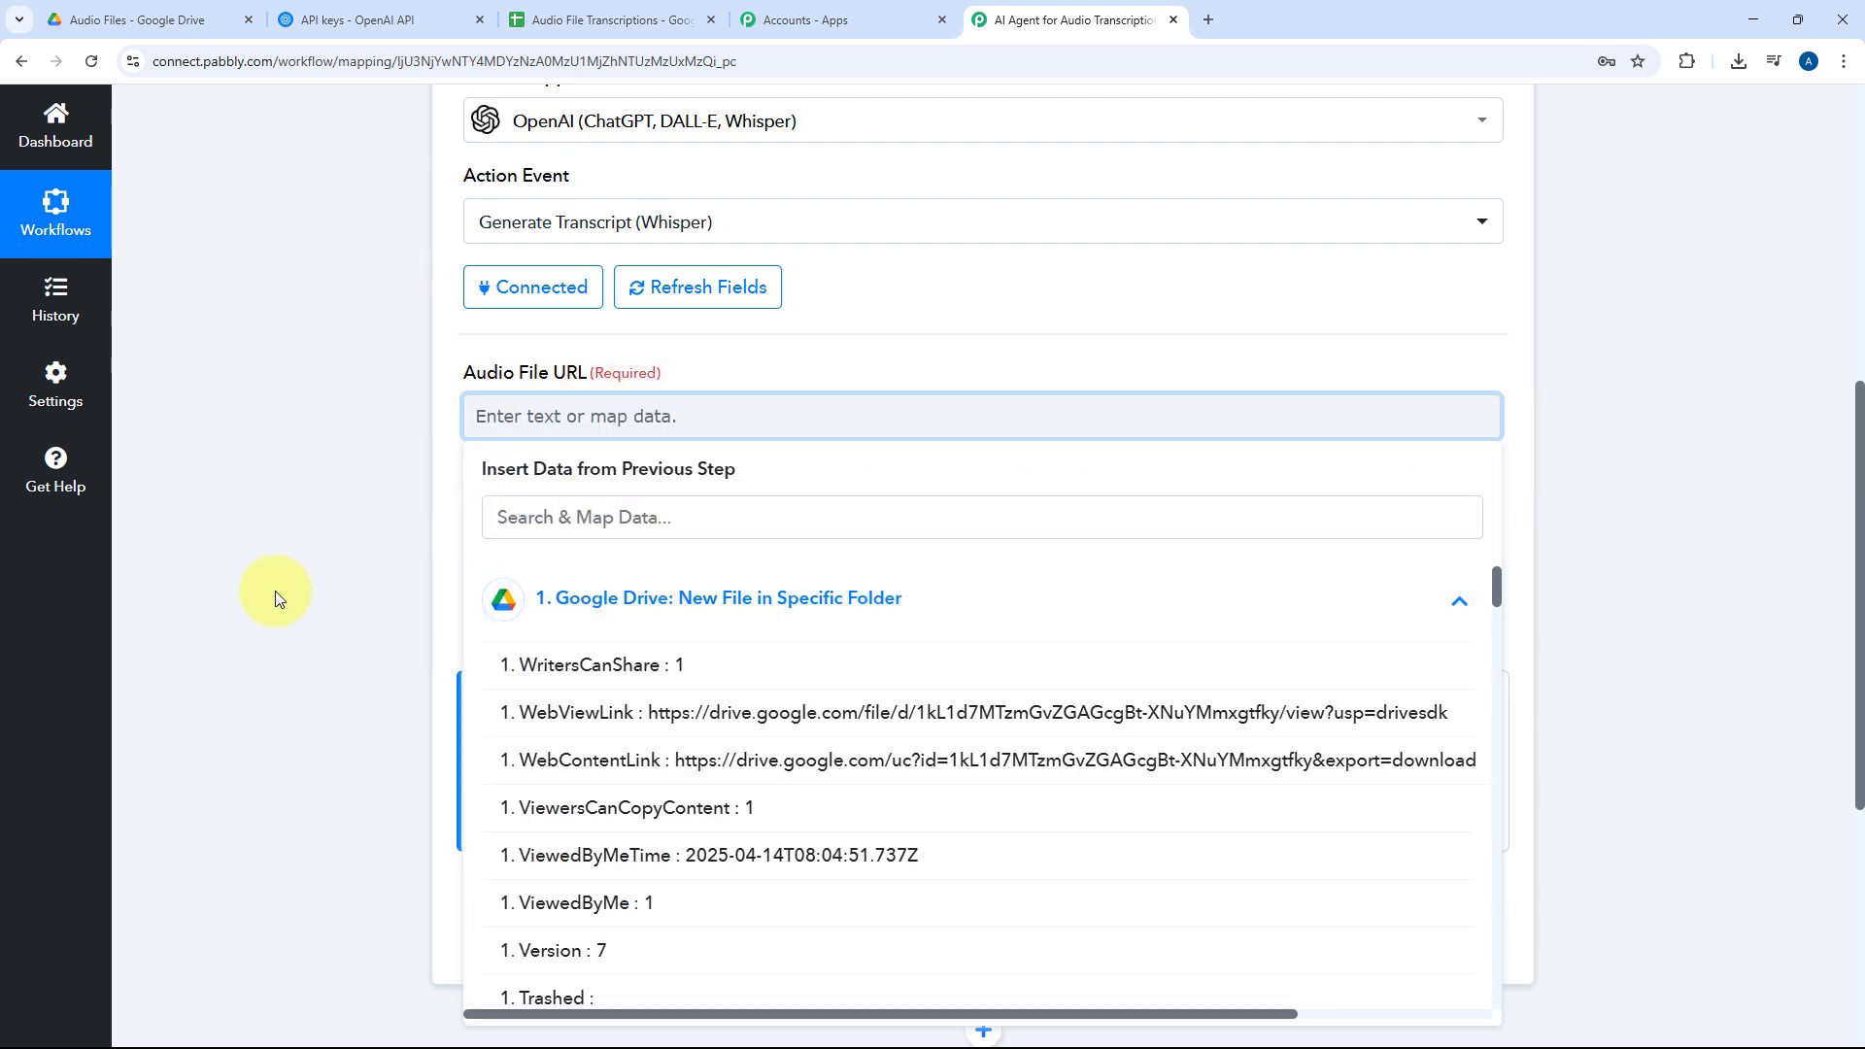
scroll(369, 582, "down", 1)
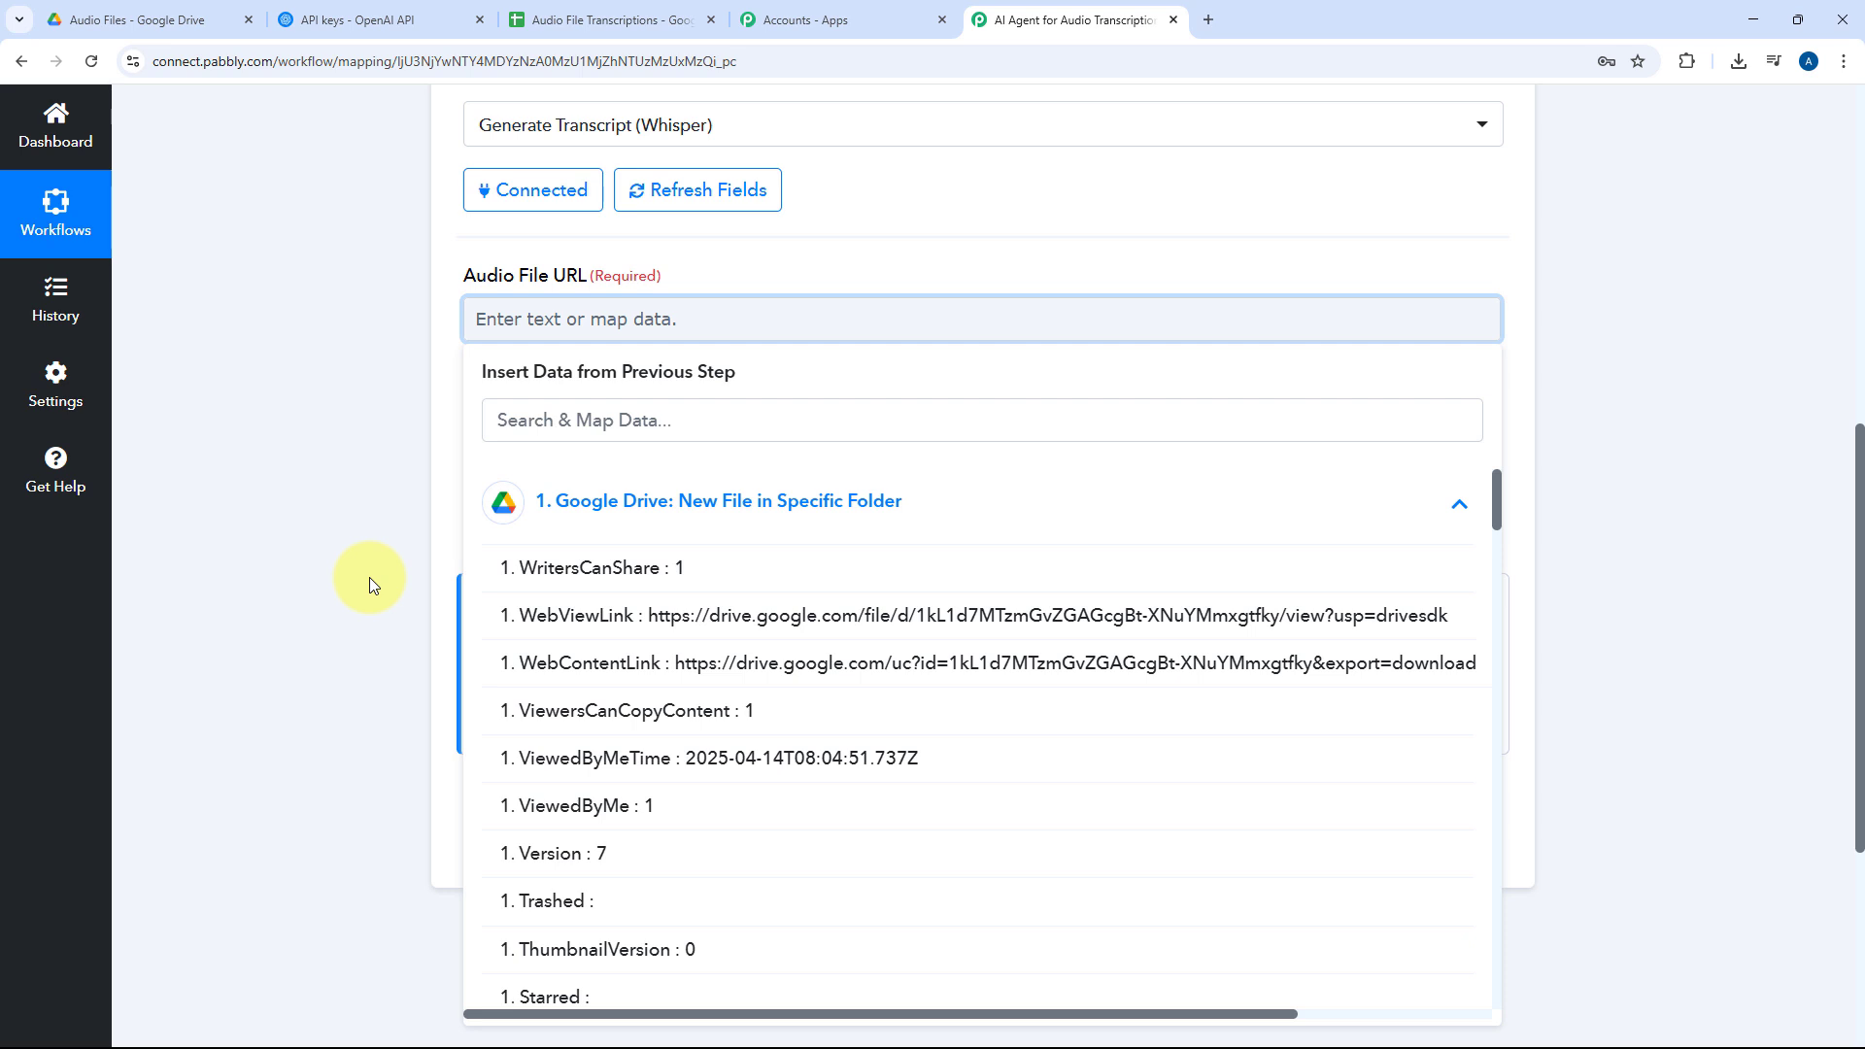
left_click(619, 670)
left_click(845, 243)
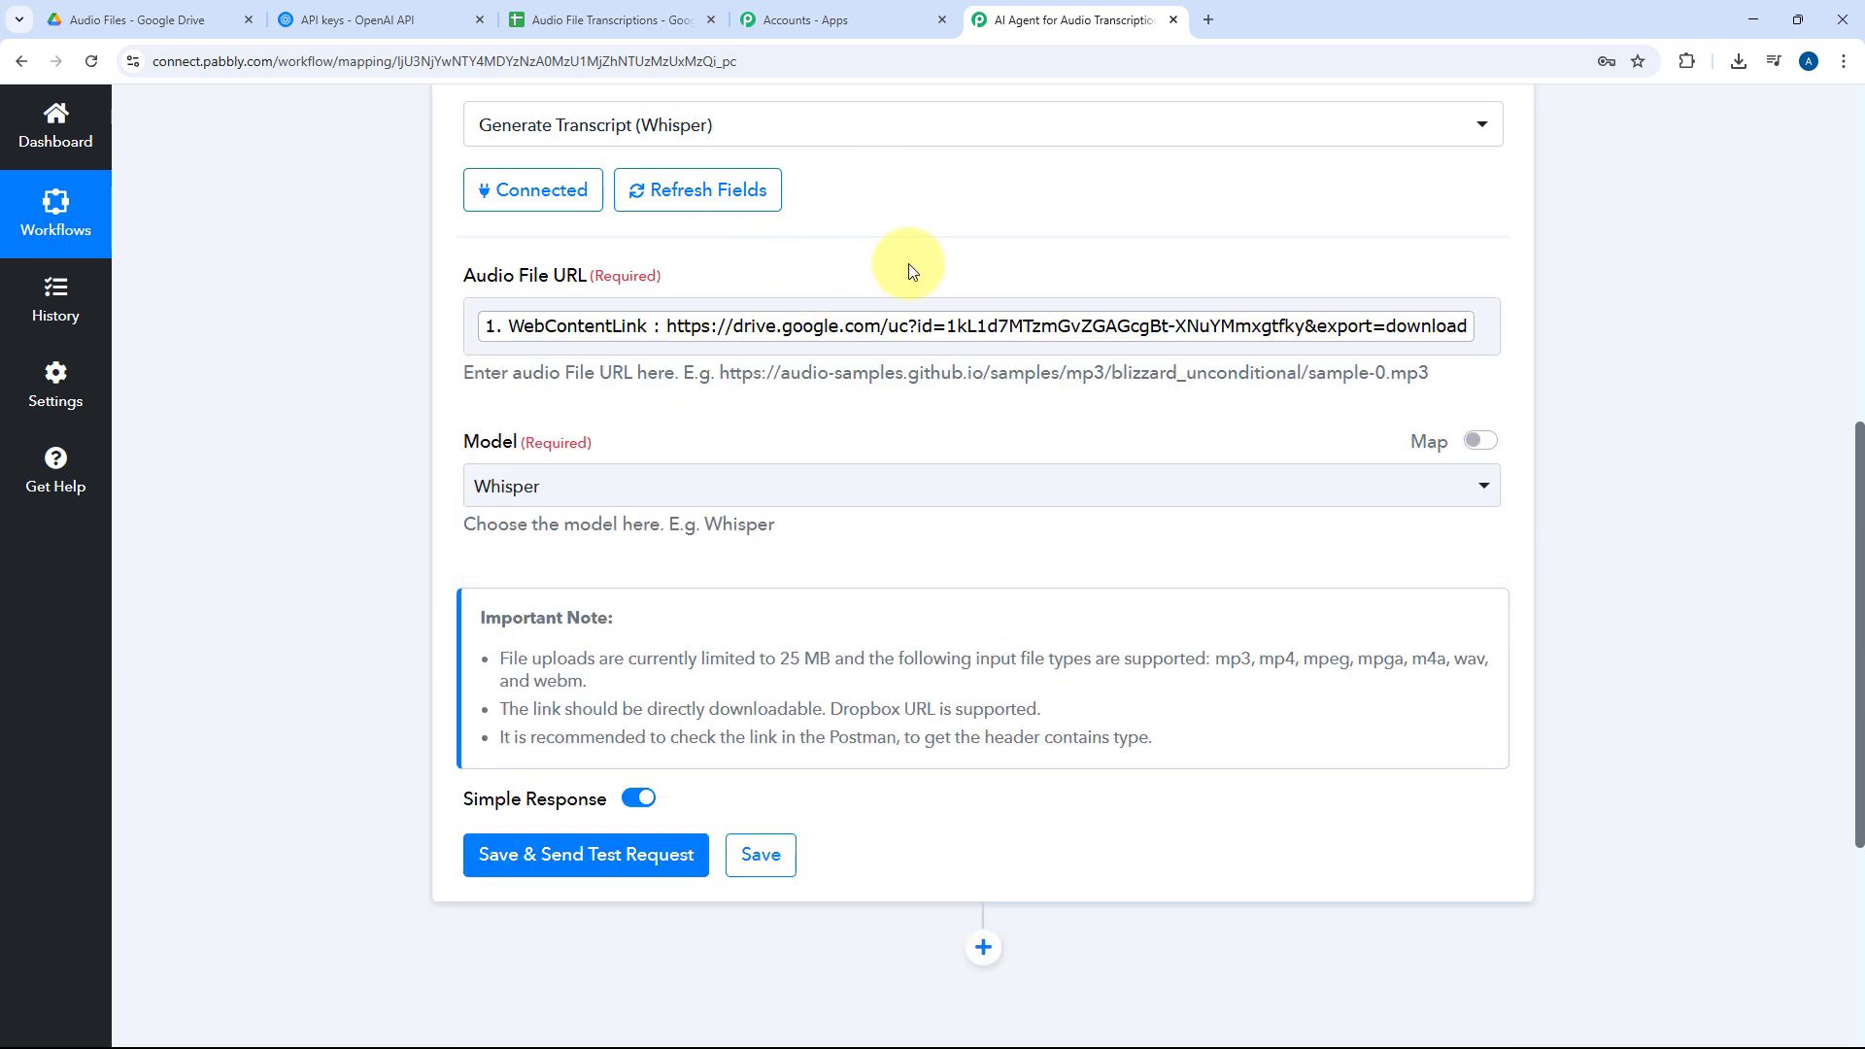
Select Whisper as the model for the transcript step
left_click(631, 481)
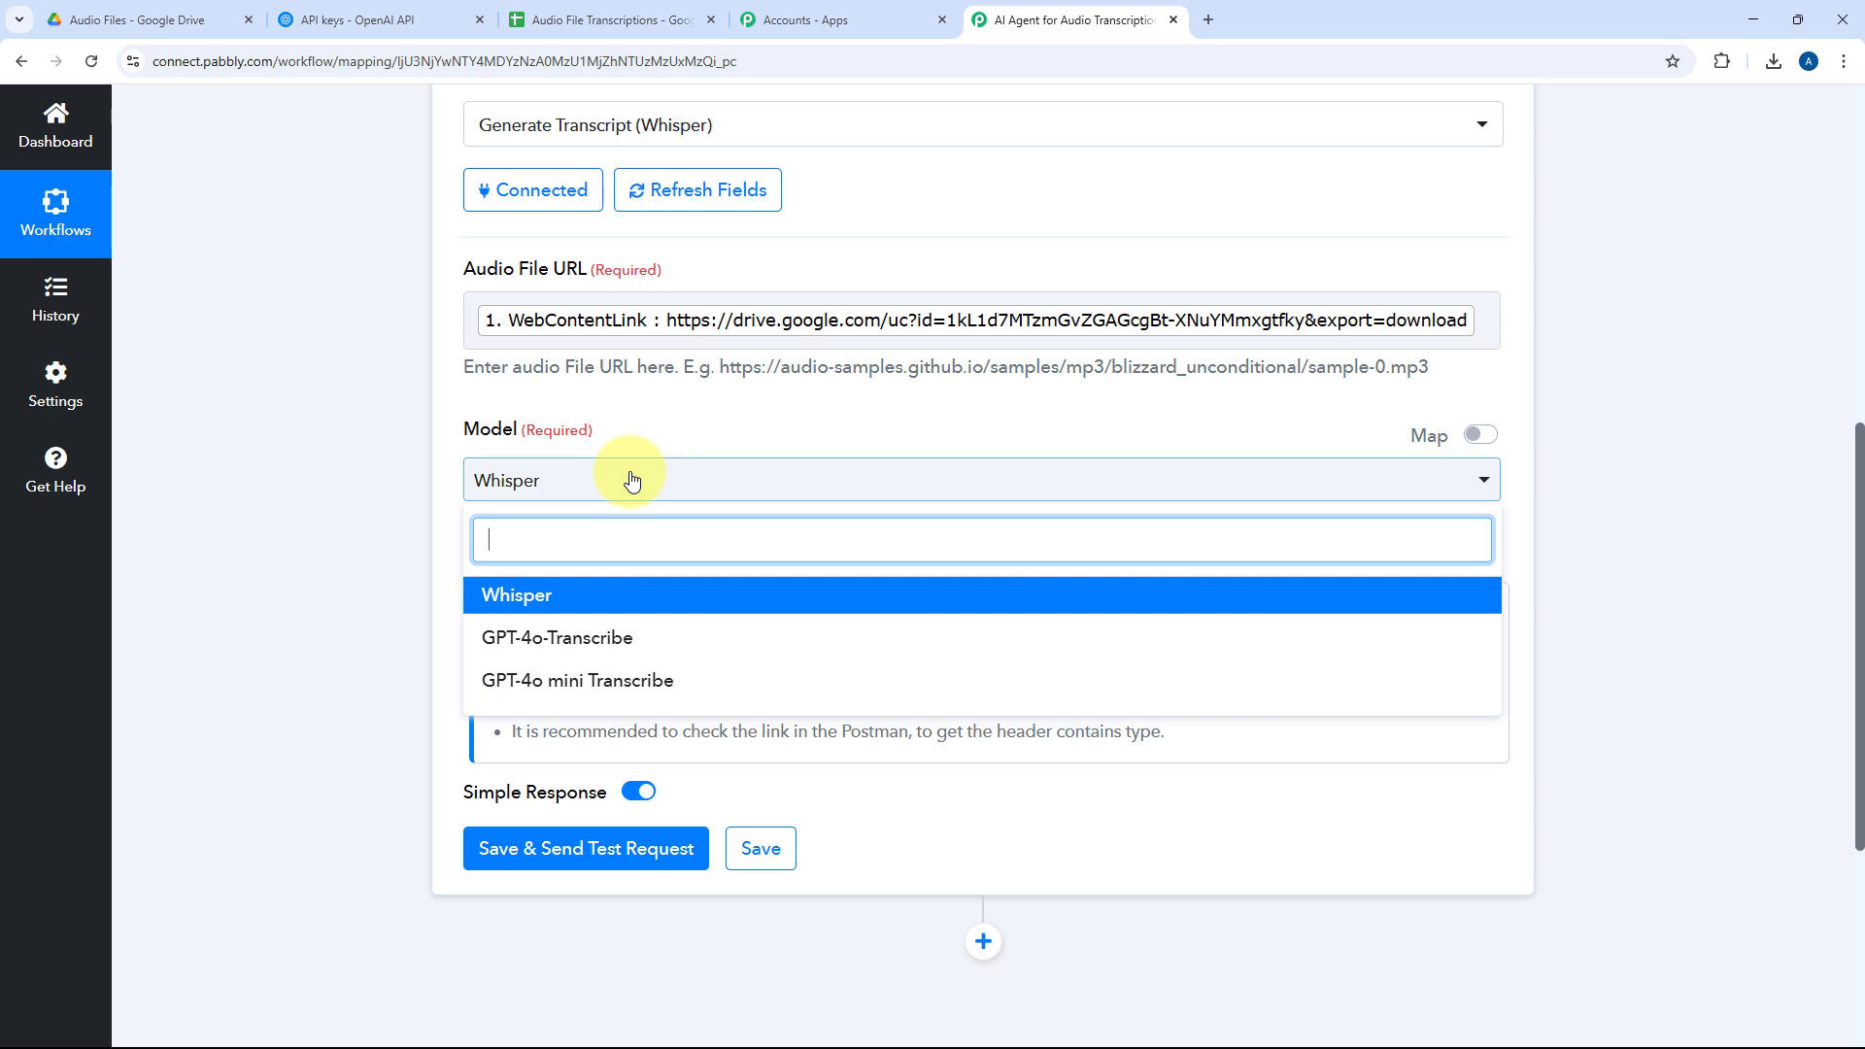
left_click(529, 596)
left_click(619, 546)
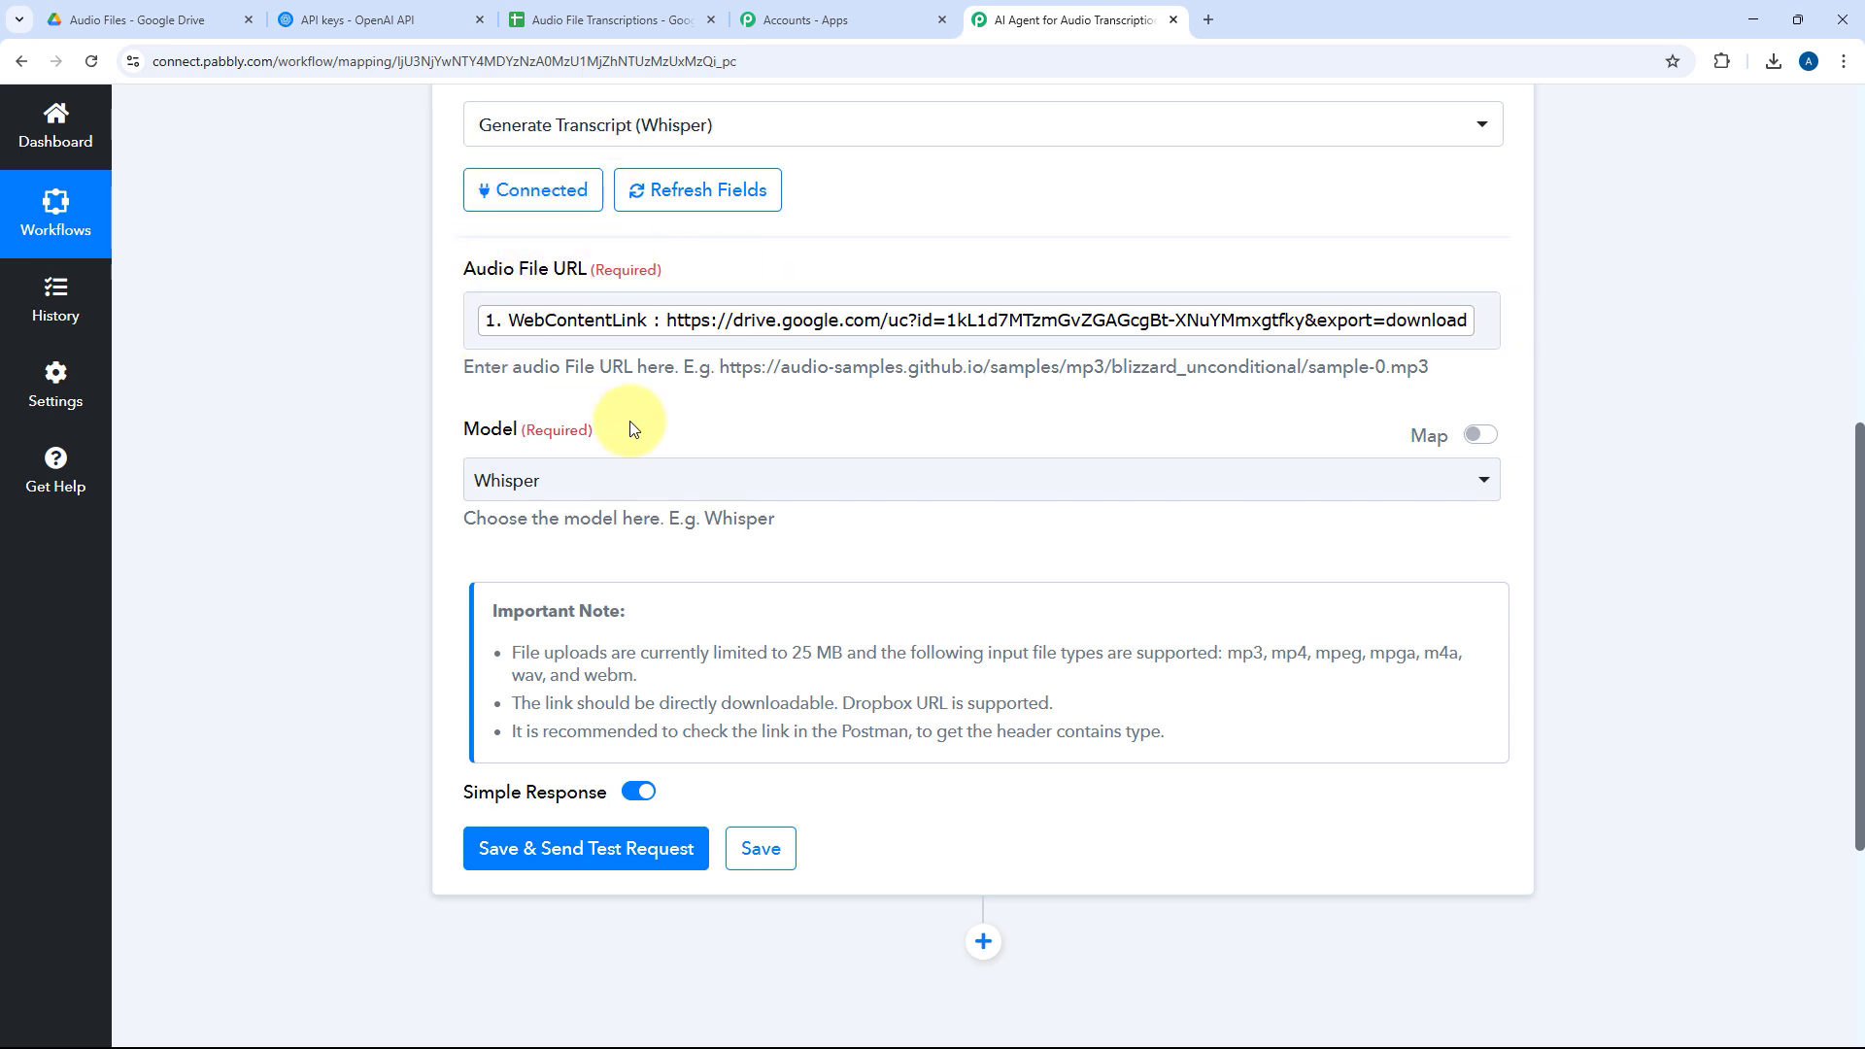
Save the transcript step with a test request, and enlarge the received Text value to read the transcript
scroll(645, 398, "down", 4)
left_click(583, 470)
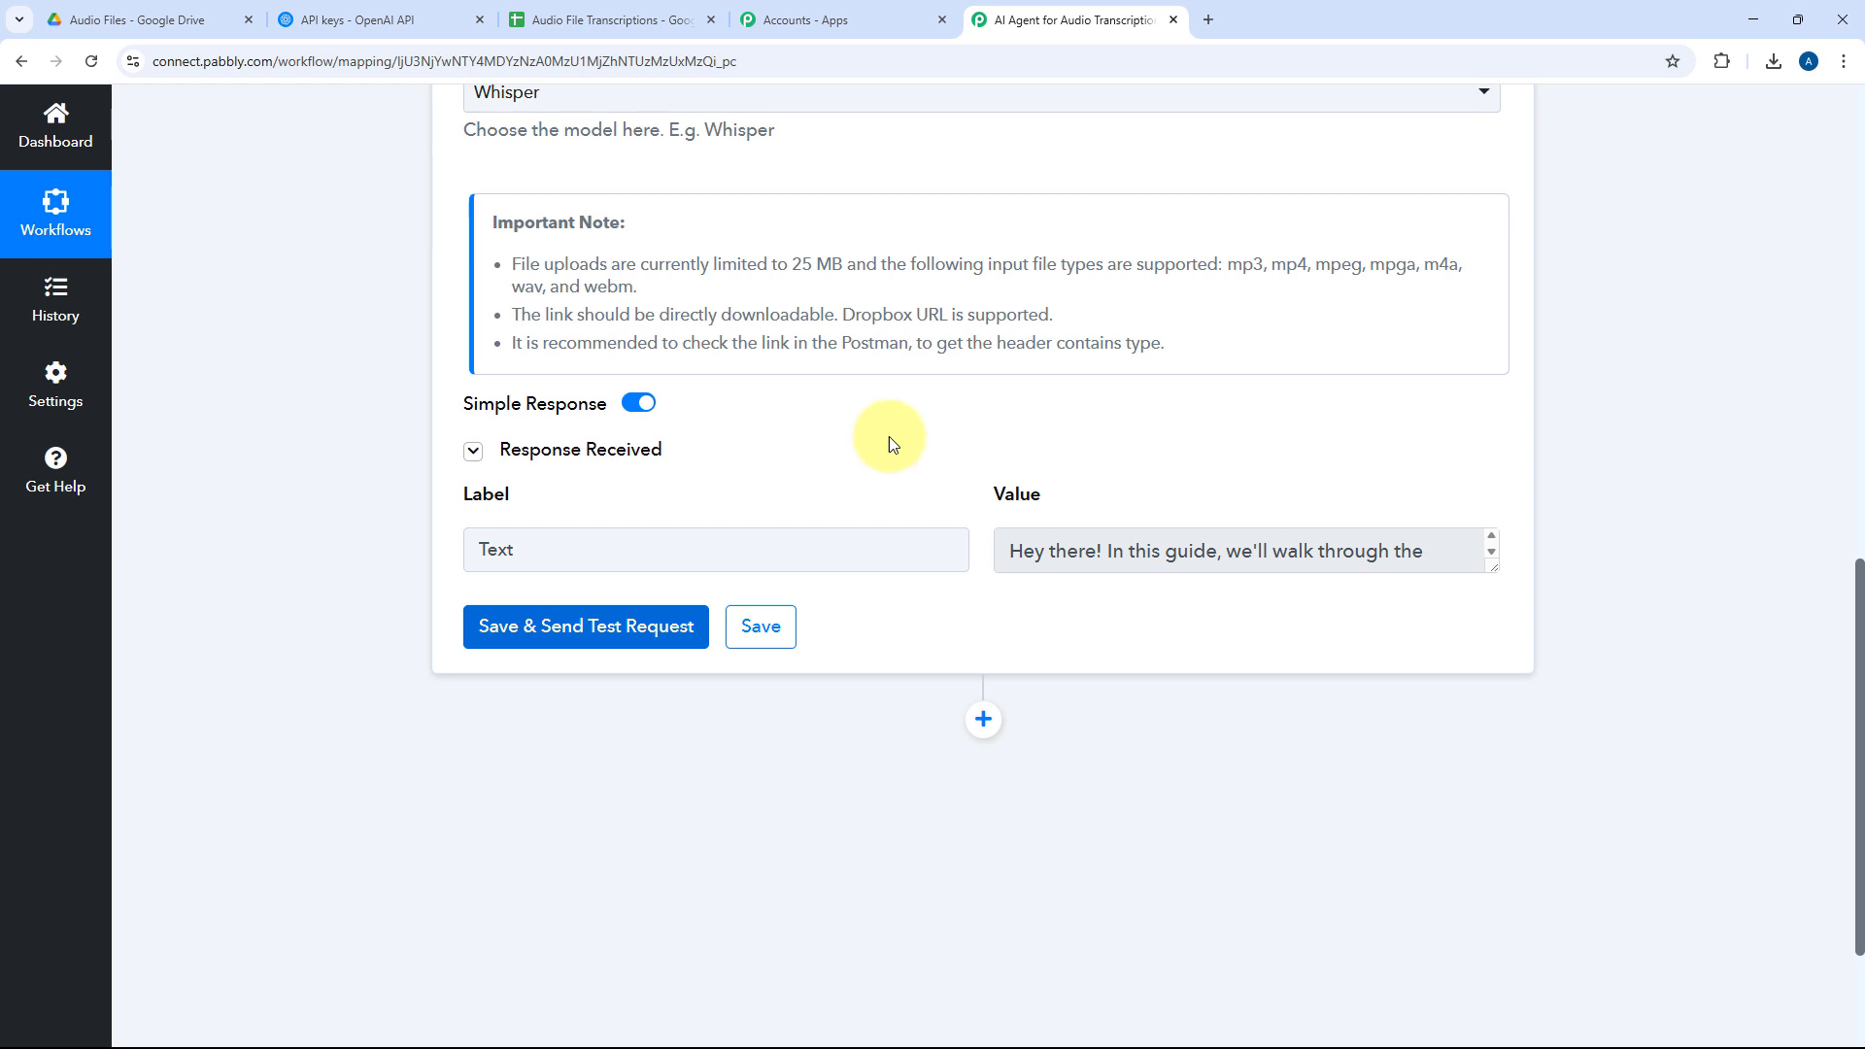
scroll(1602, 395, "down", 2)
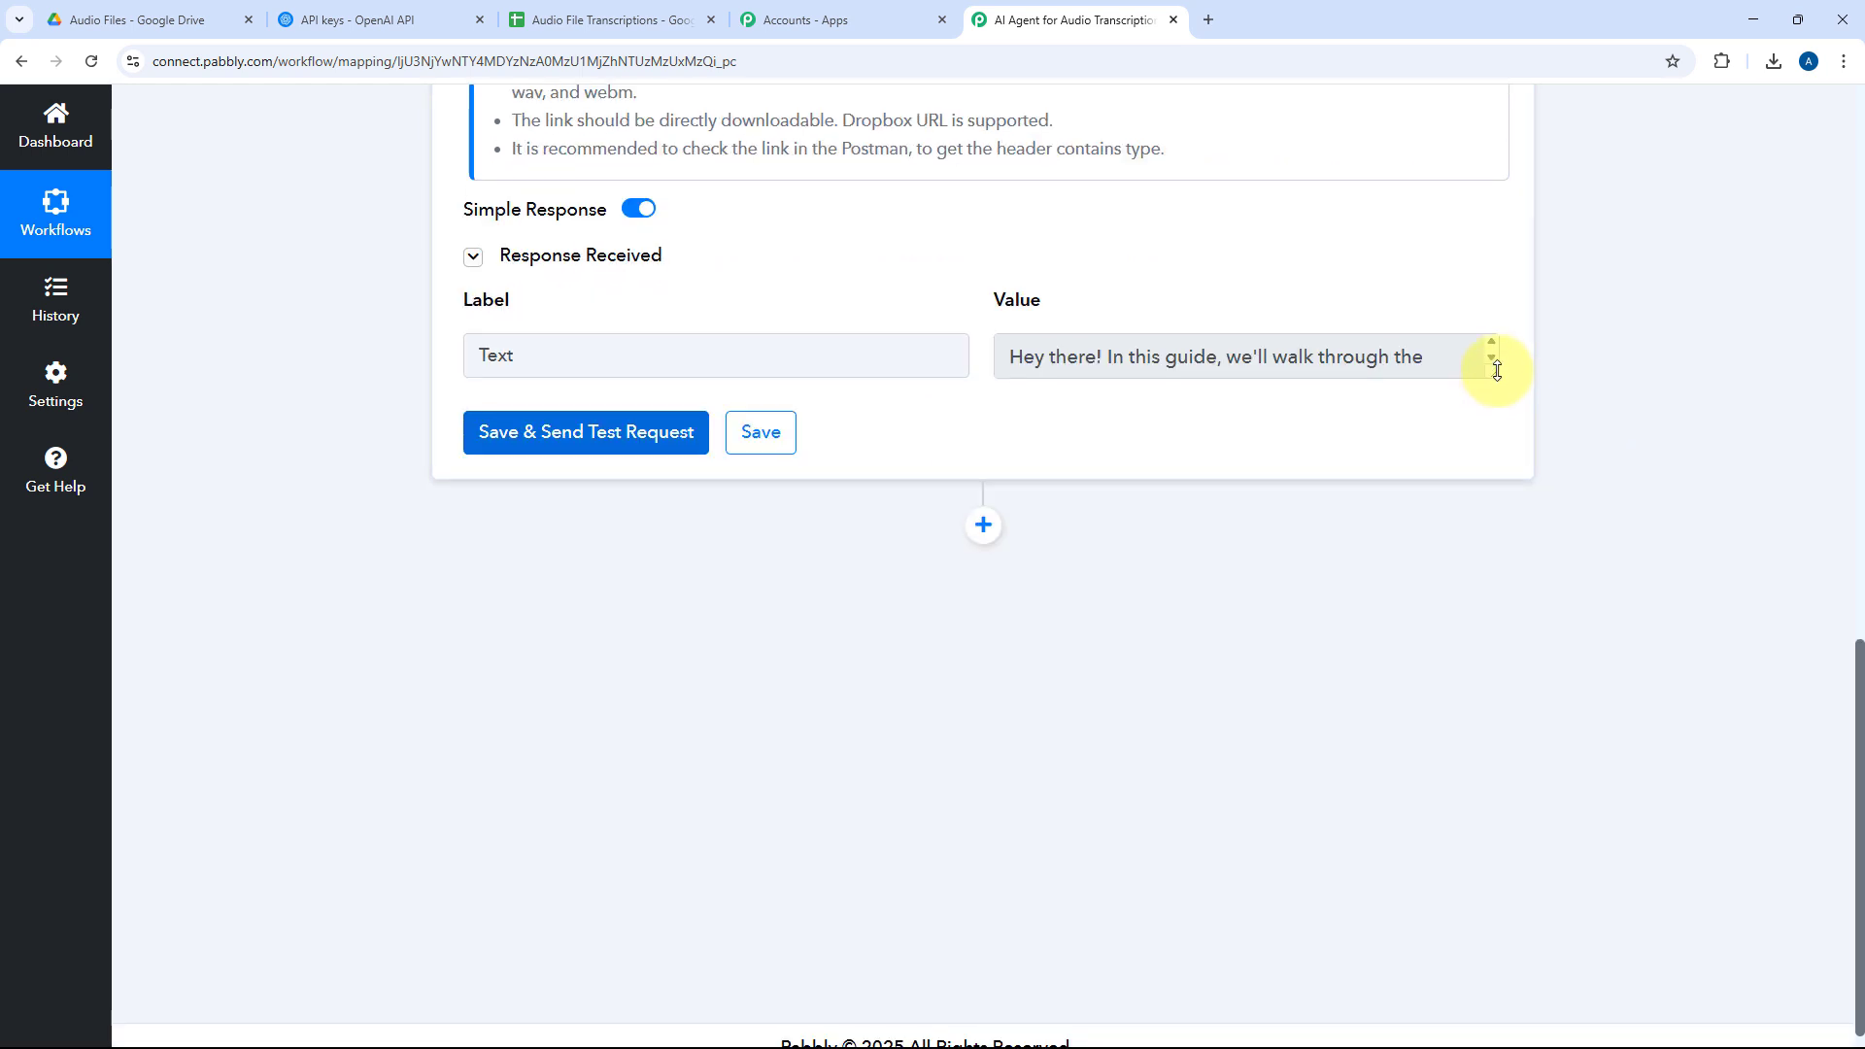
left_click_drag(1492, 370, 1490, 882)
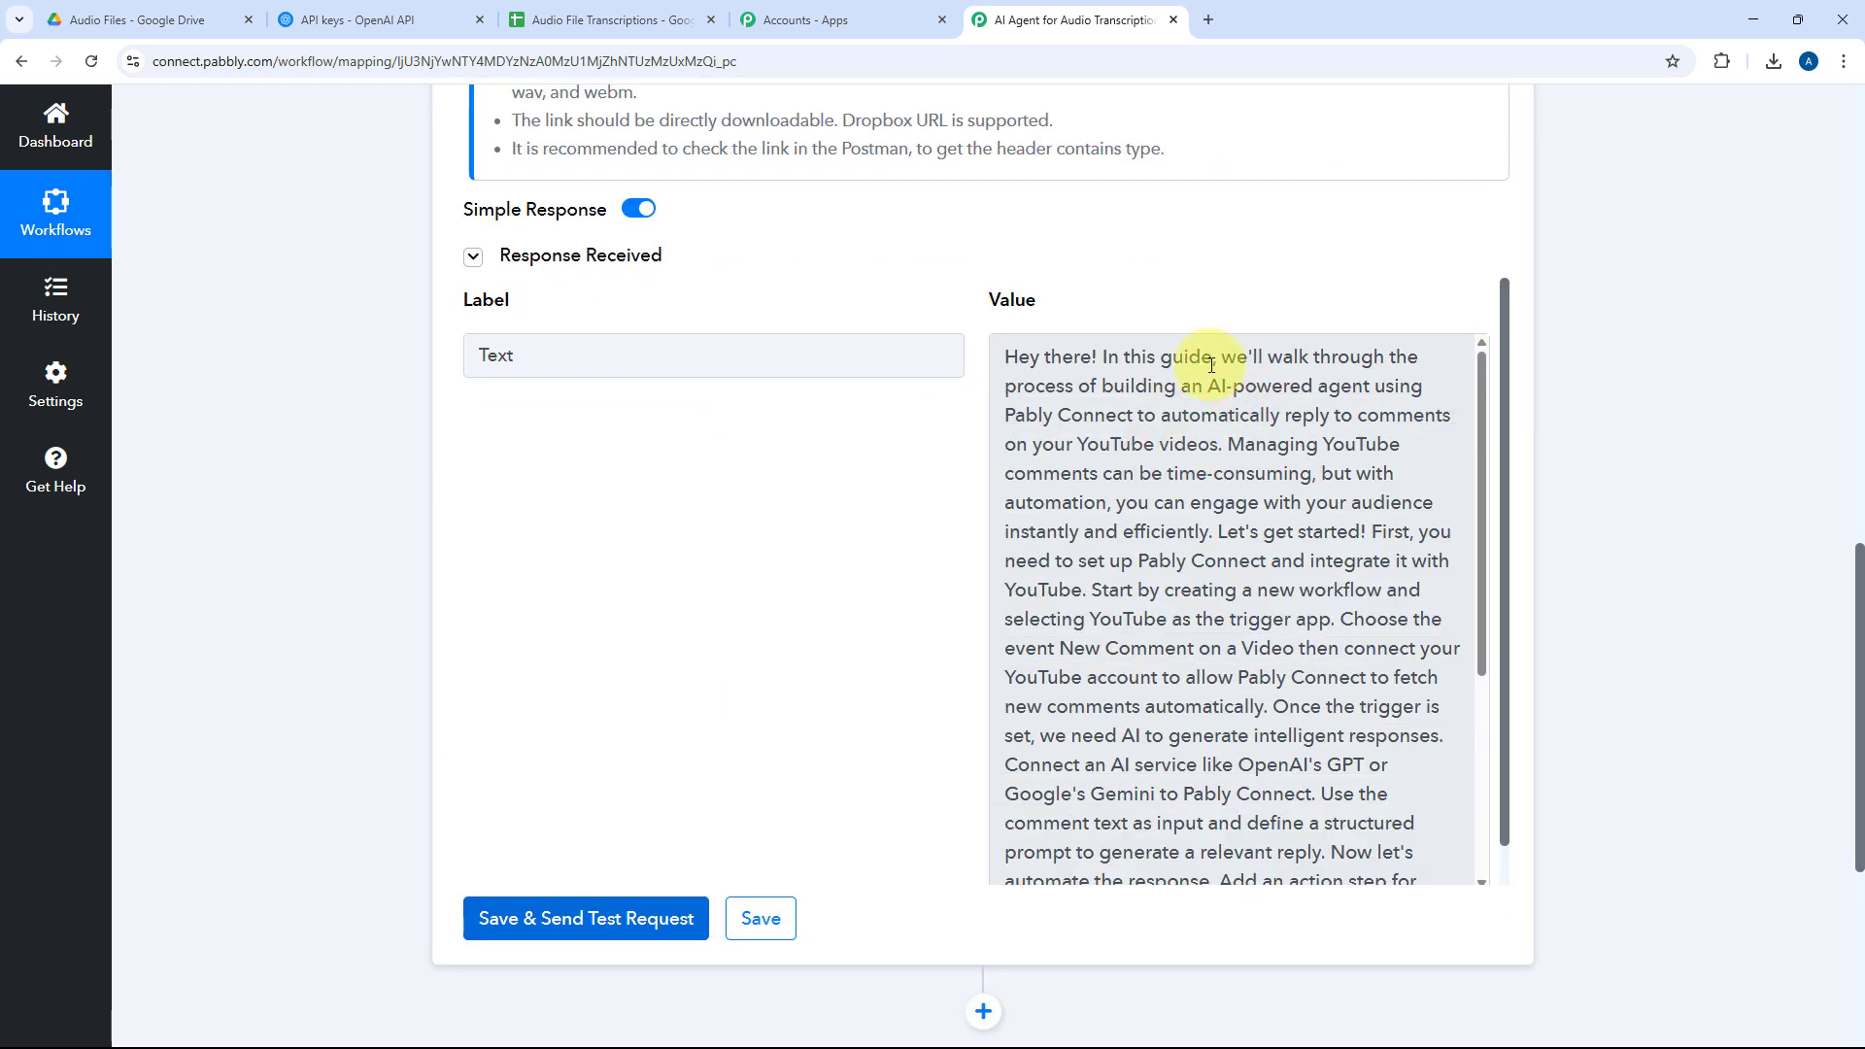
Review the full transcript in the received Text value and compare it with the source audio file in the Google Drive Audio Files folder
scroll(1133, 425, "down", 3)
scroll(1133, 424, "down", 5)
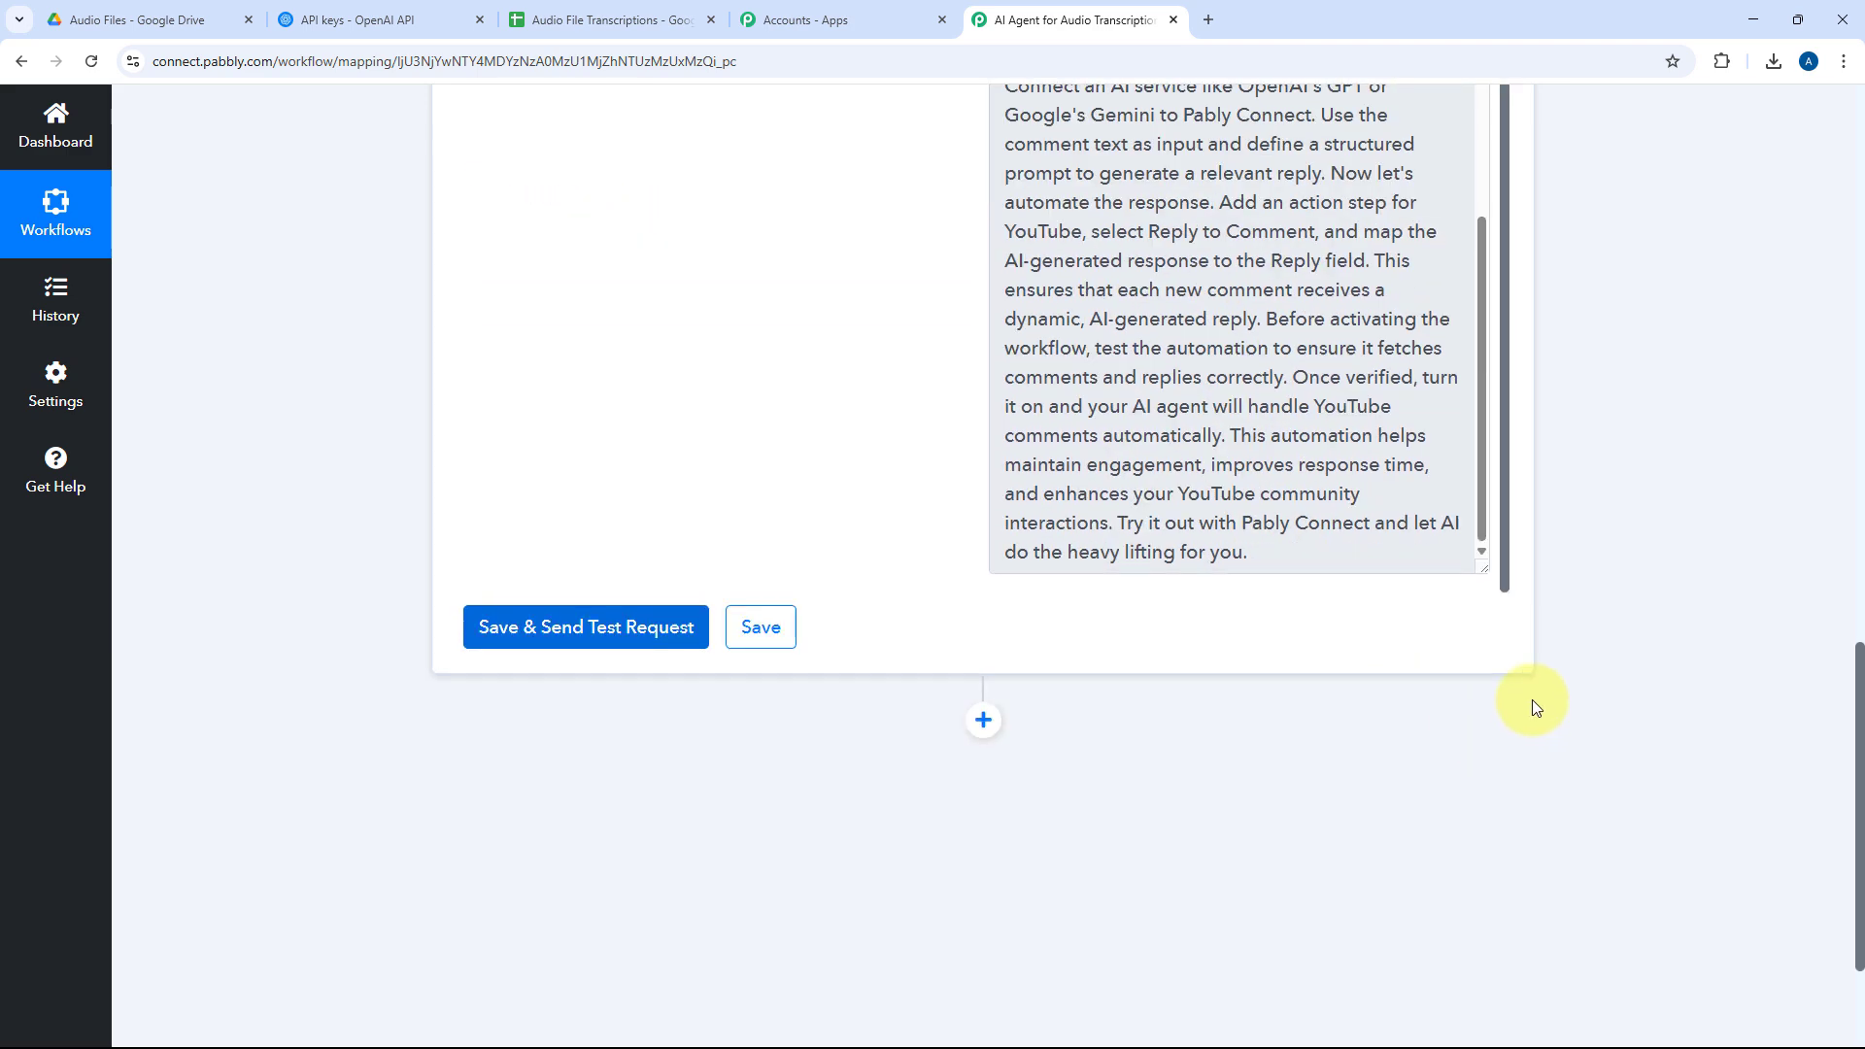
left_click_drag(1480, 551, 1480, 748)
scroll(1291, 650, "up", 5)
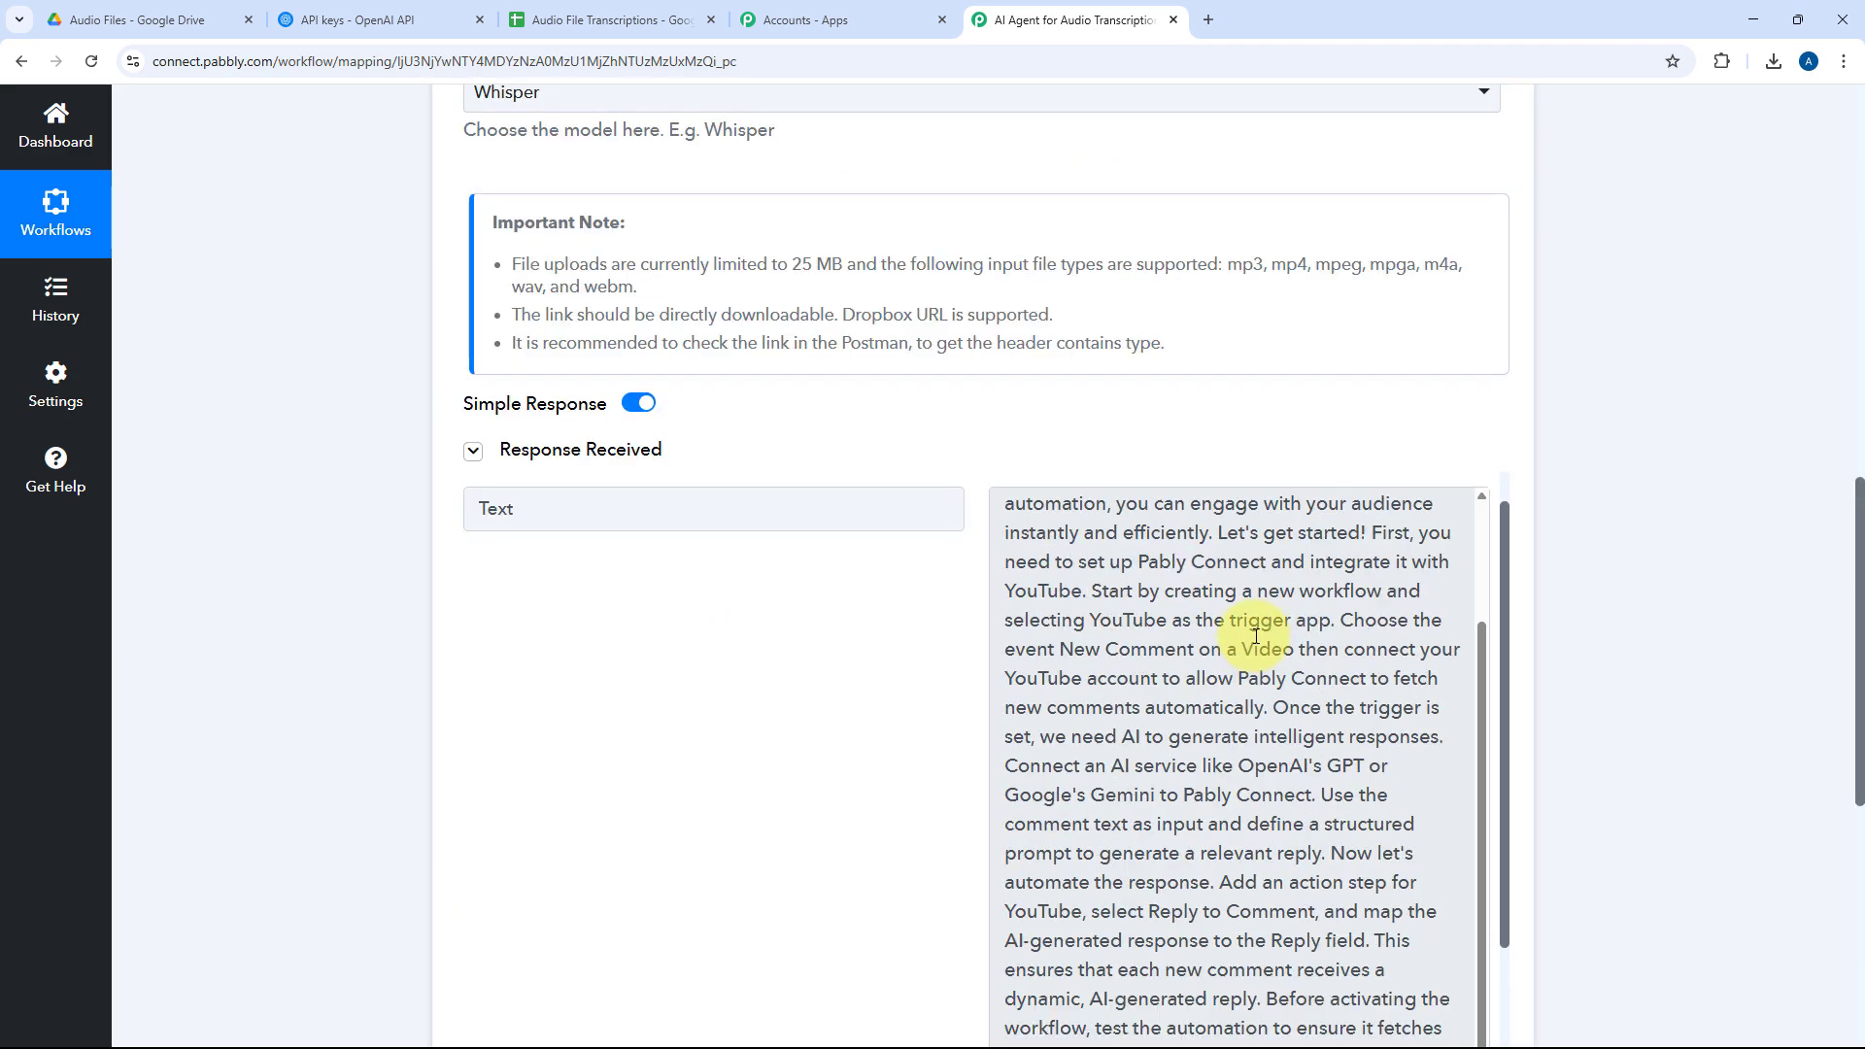
scroll(1252, 635, "down", 7)
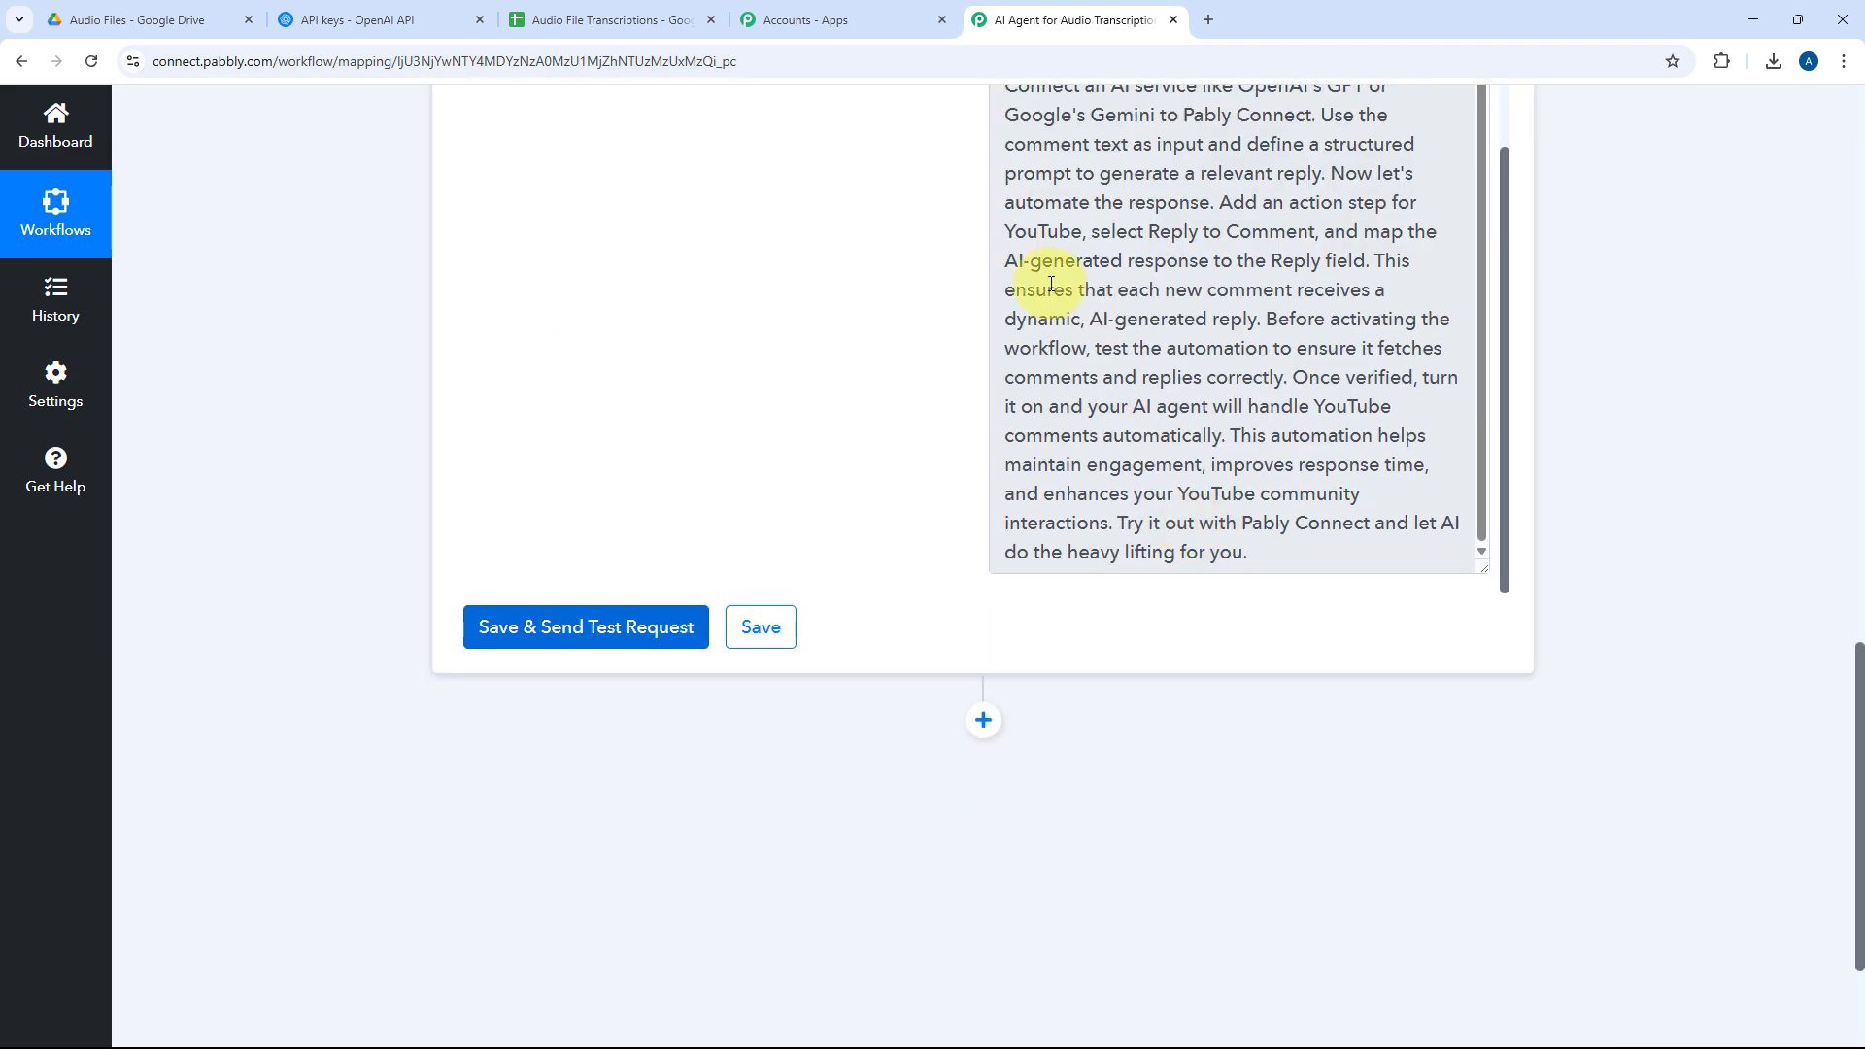
left_click(161, 19)
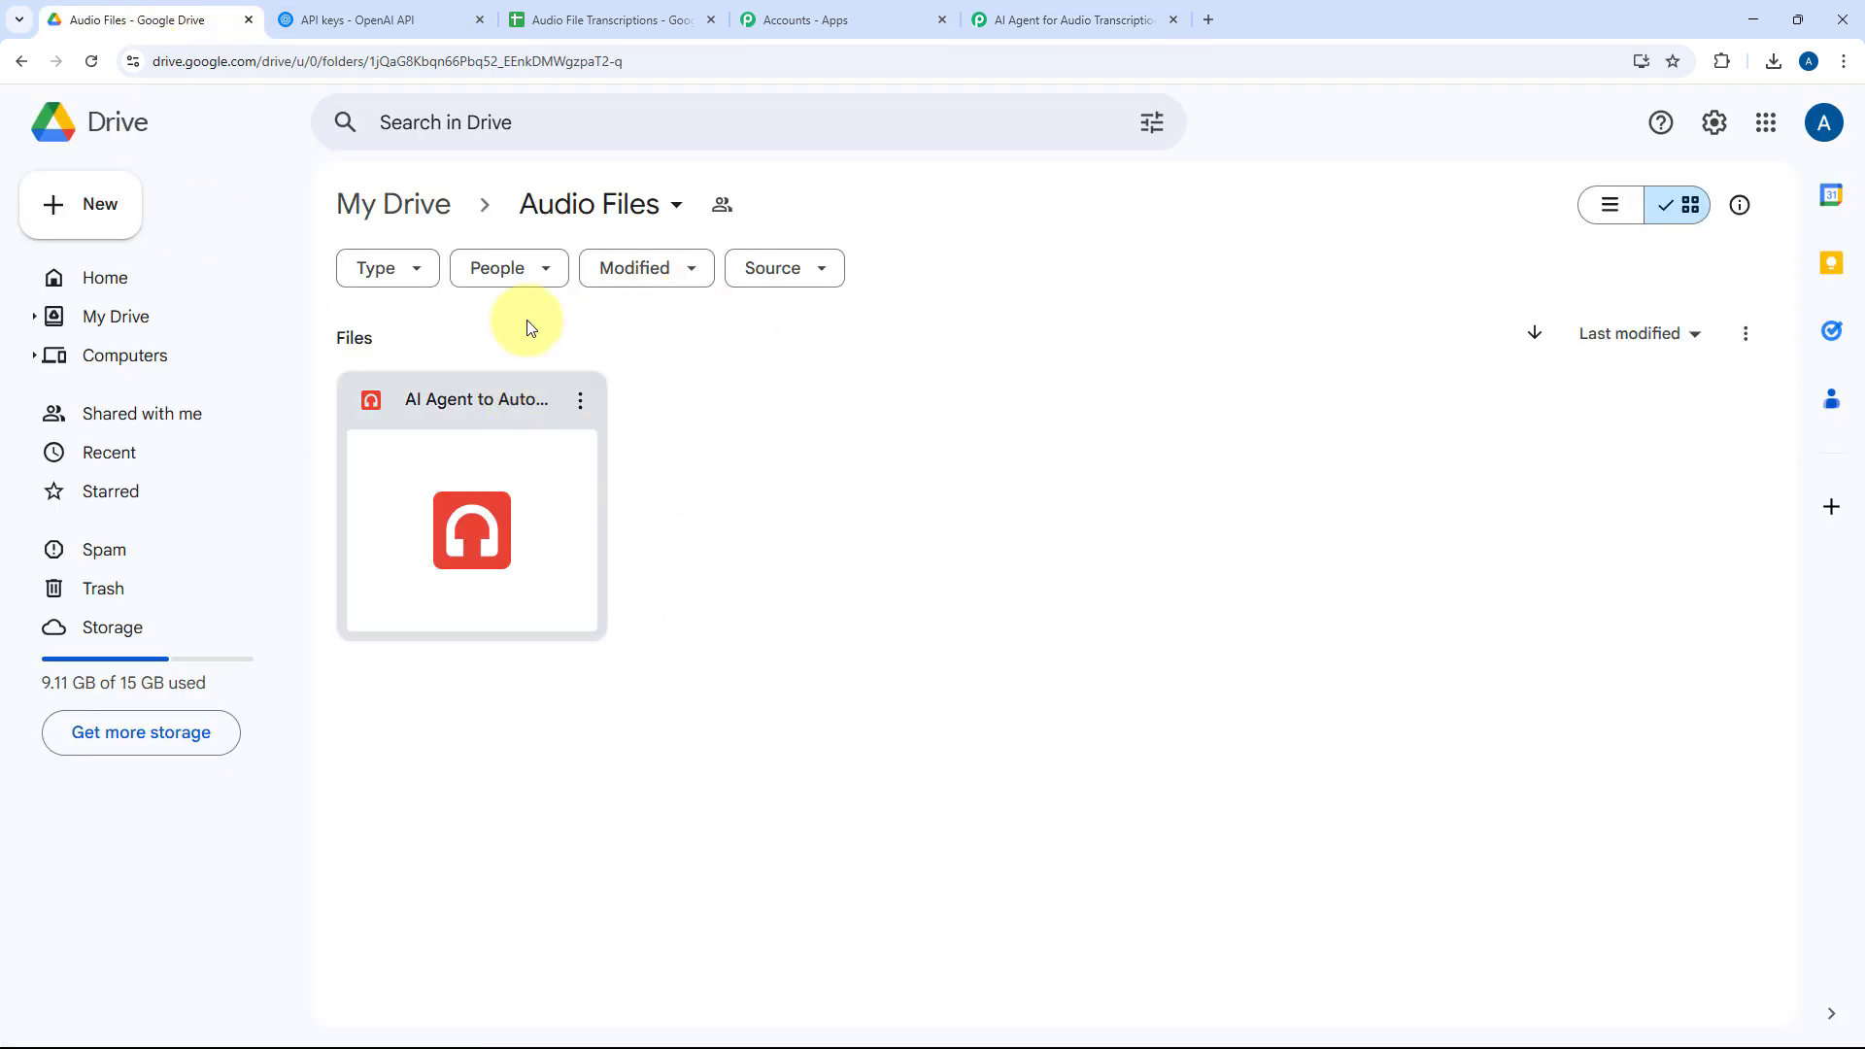
left_click(383, 19)
left_click(1053, 19)
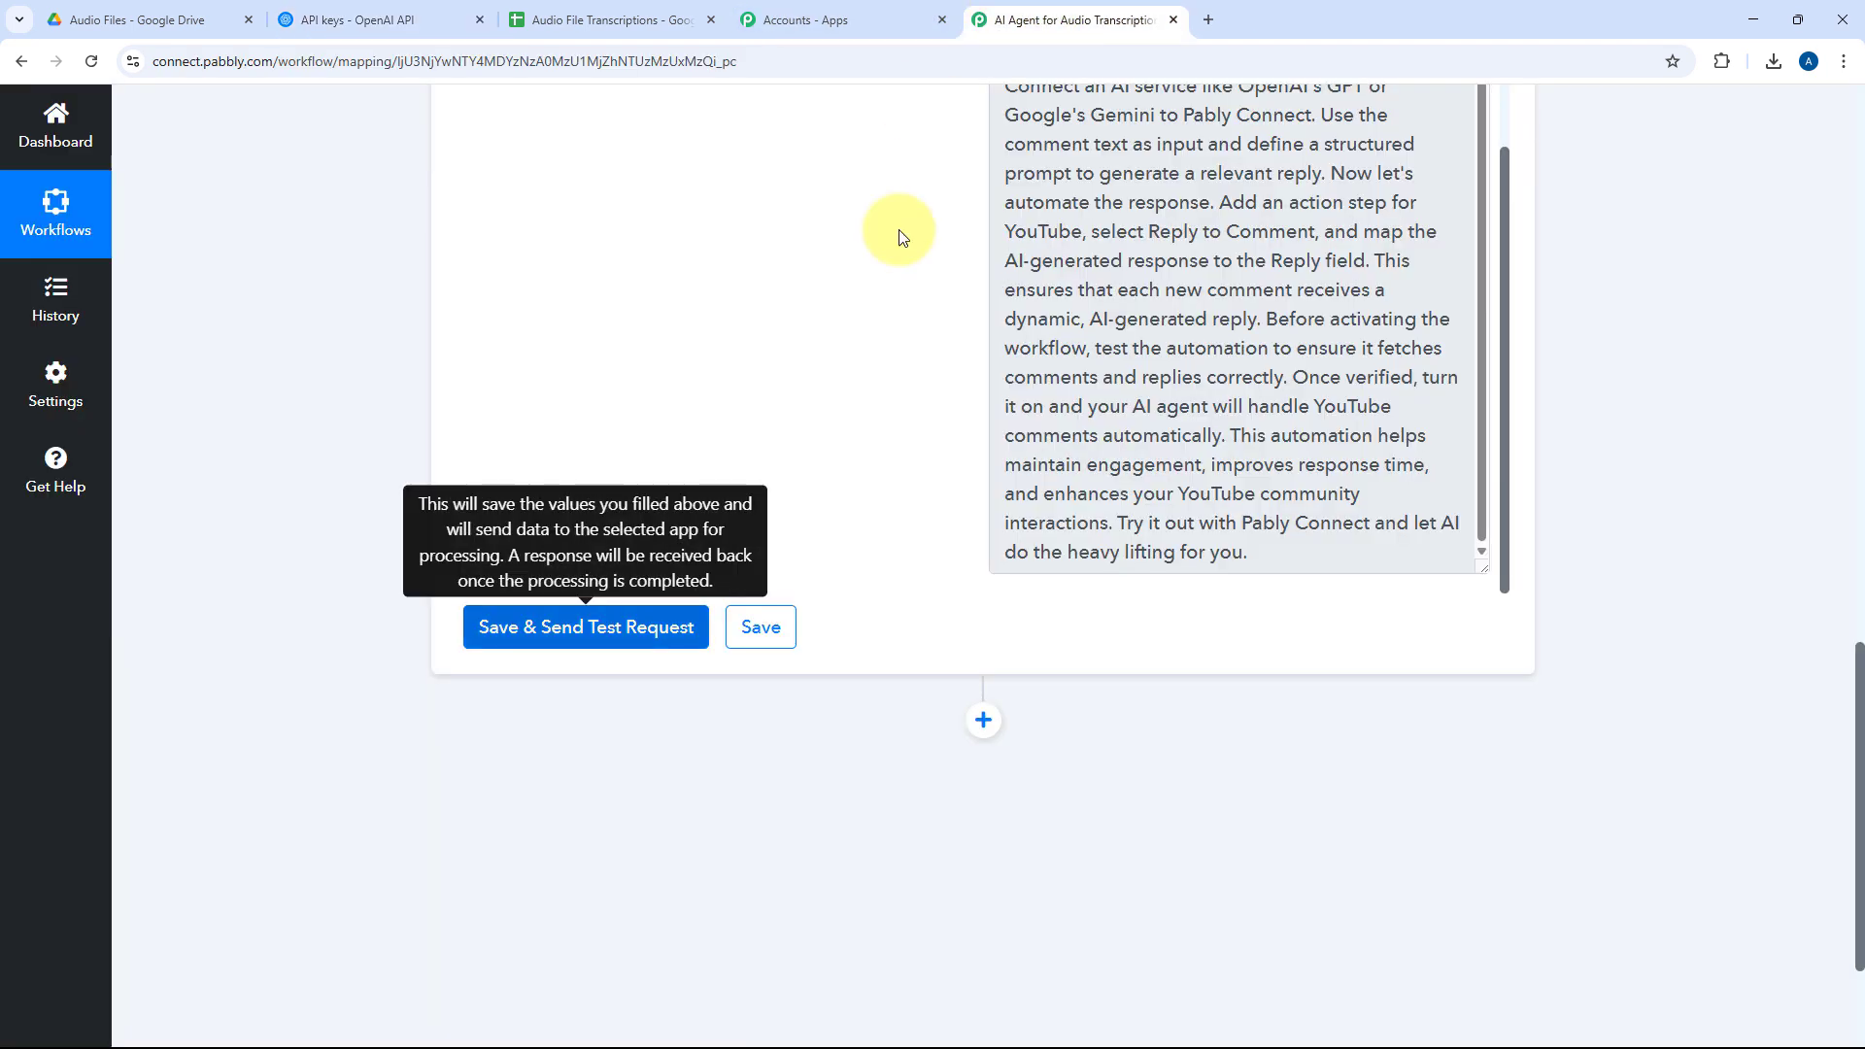
scroll(999, 664, "up", 2)
scroll(1207, 450, "up", 4)
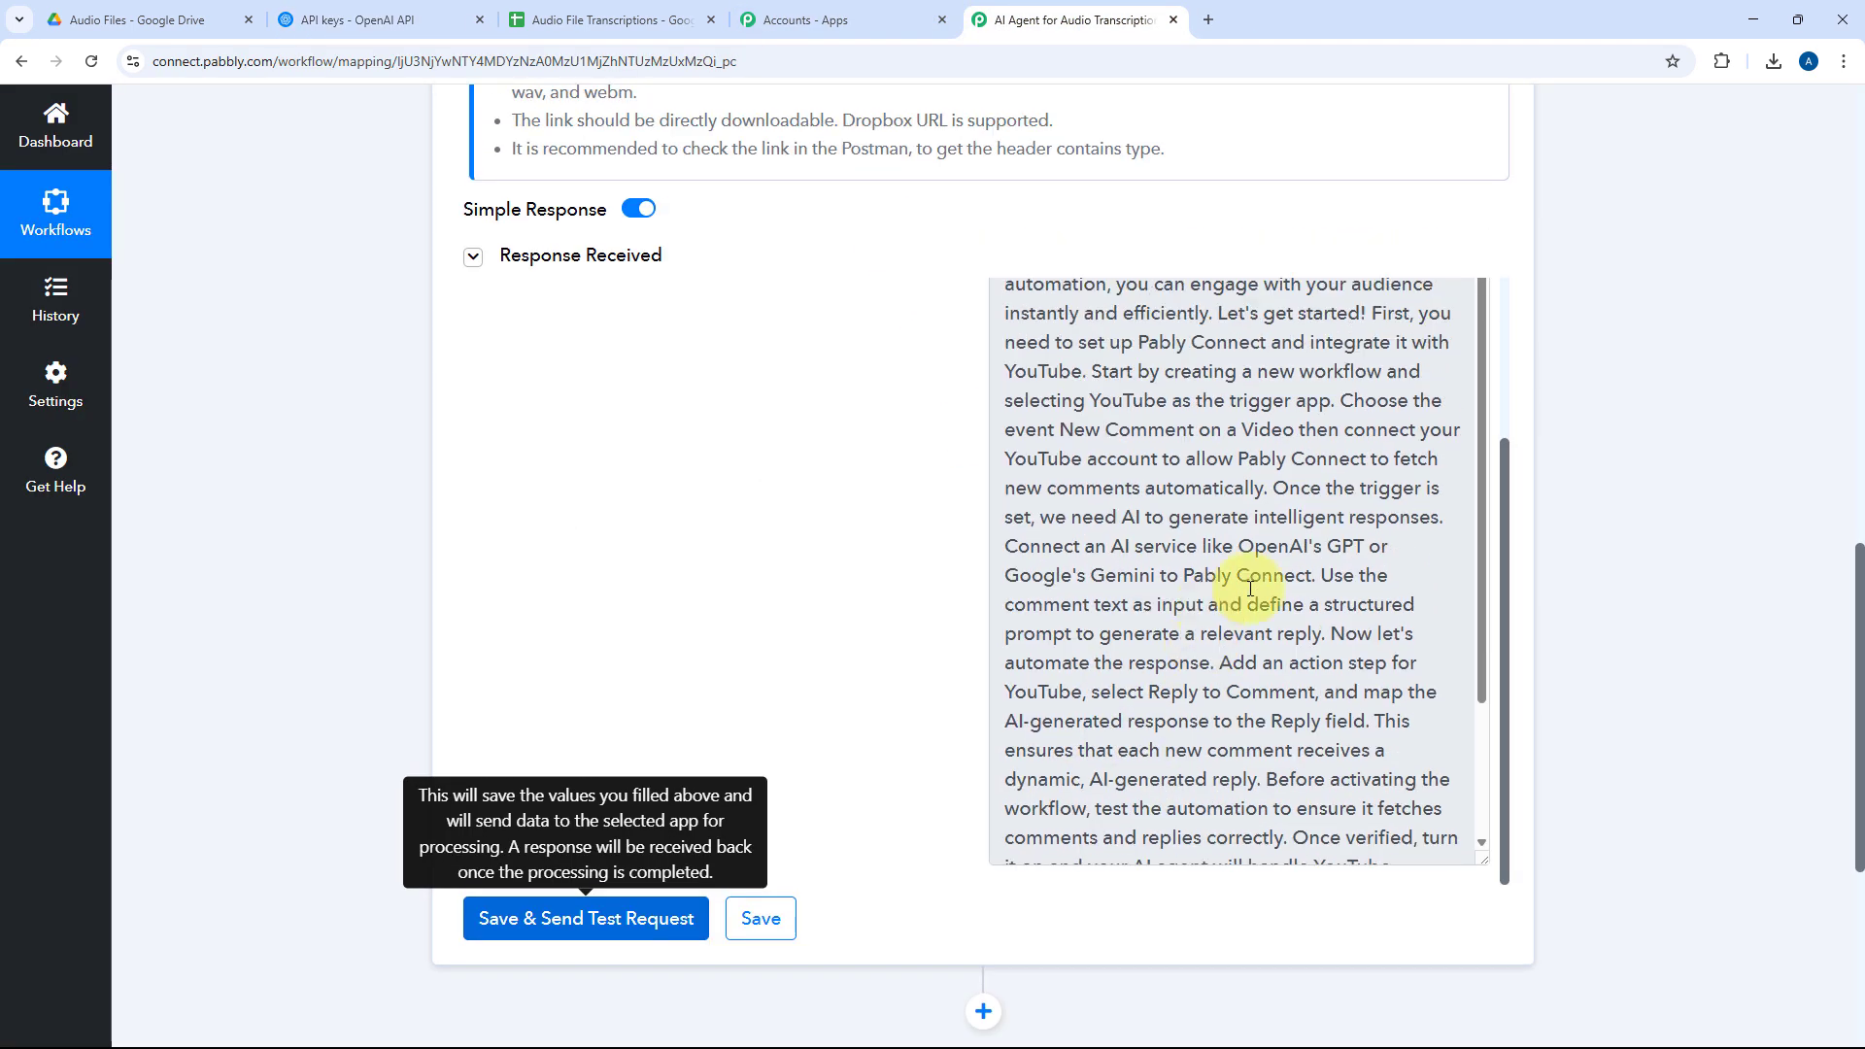
scroll(1178, 466, "up", 3)
scroll(1137, 537, "down", 1)
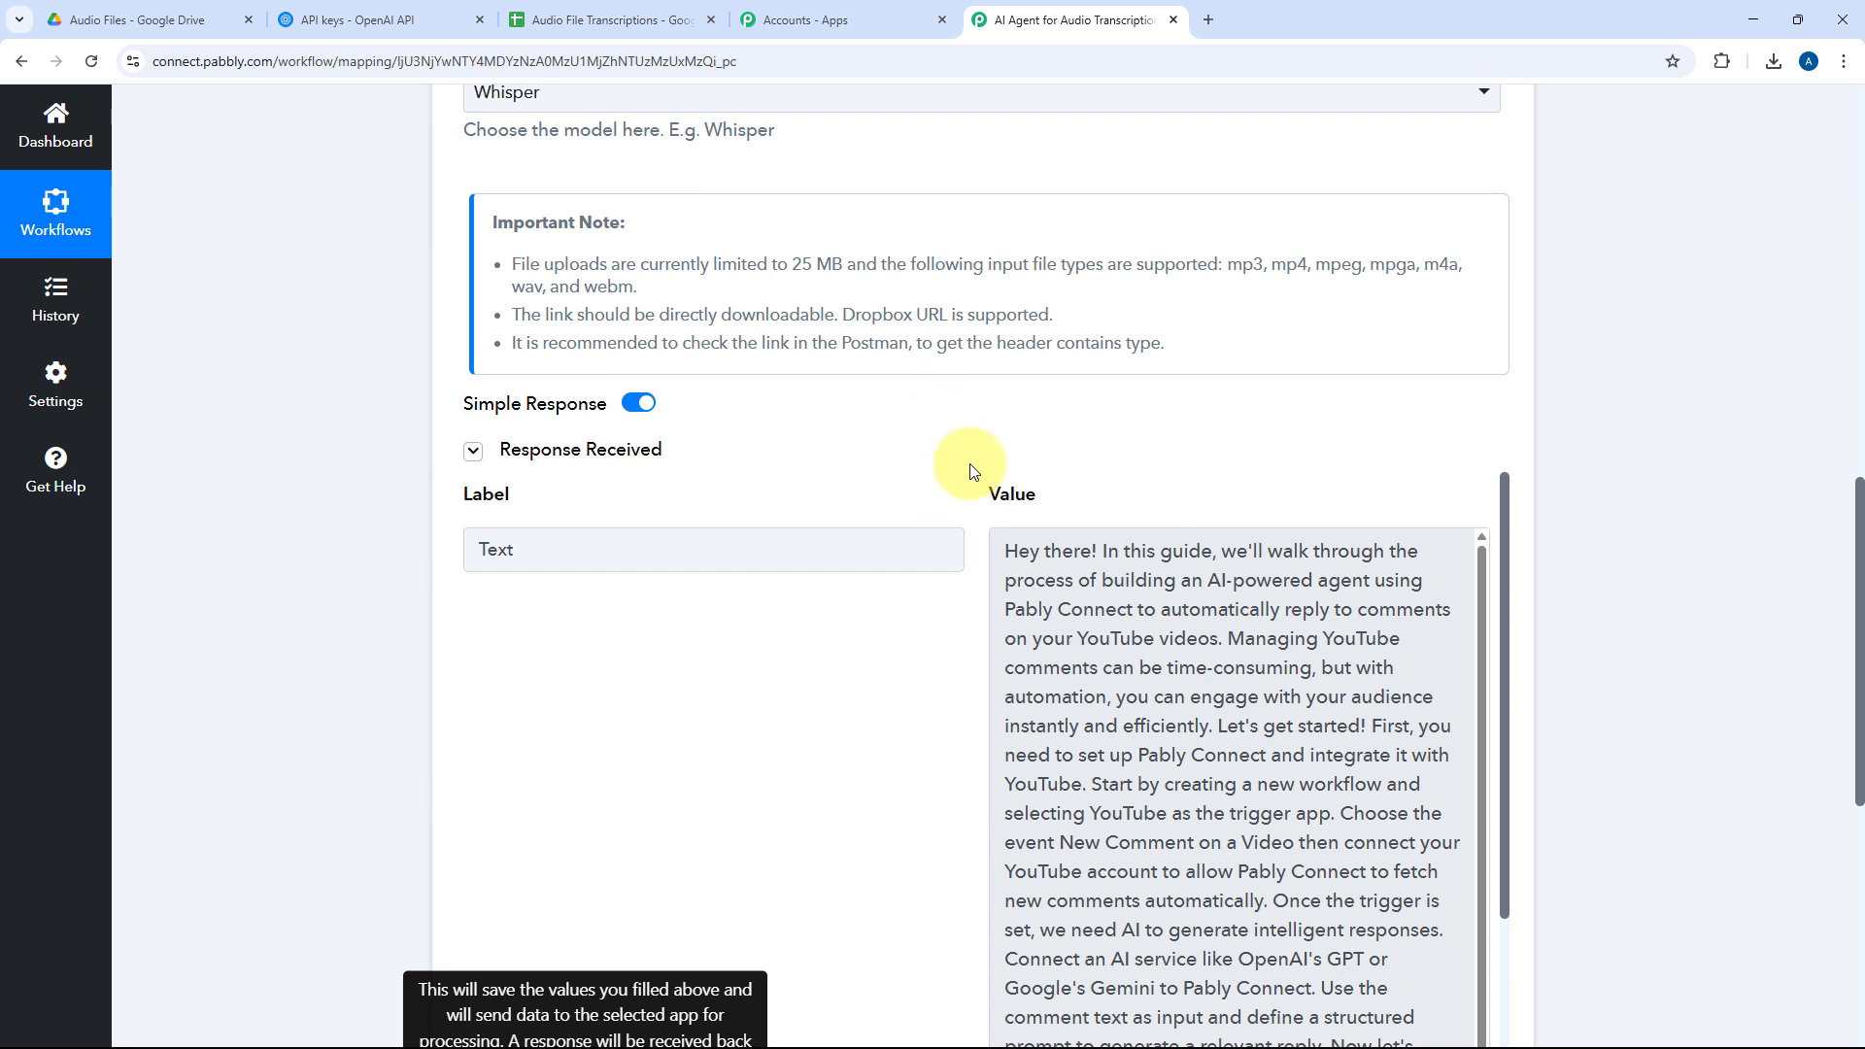
scroll(974, 472, "down", 2)
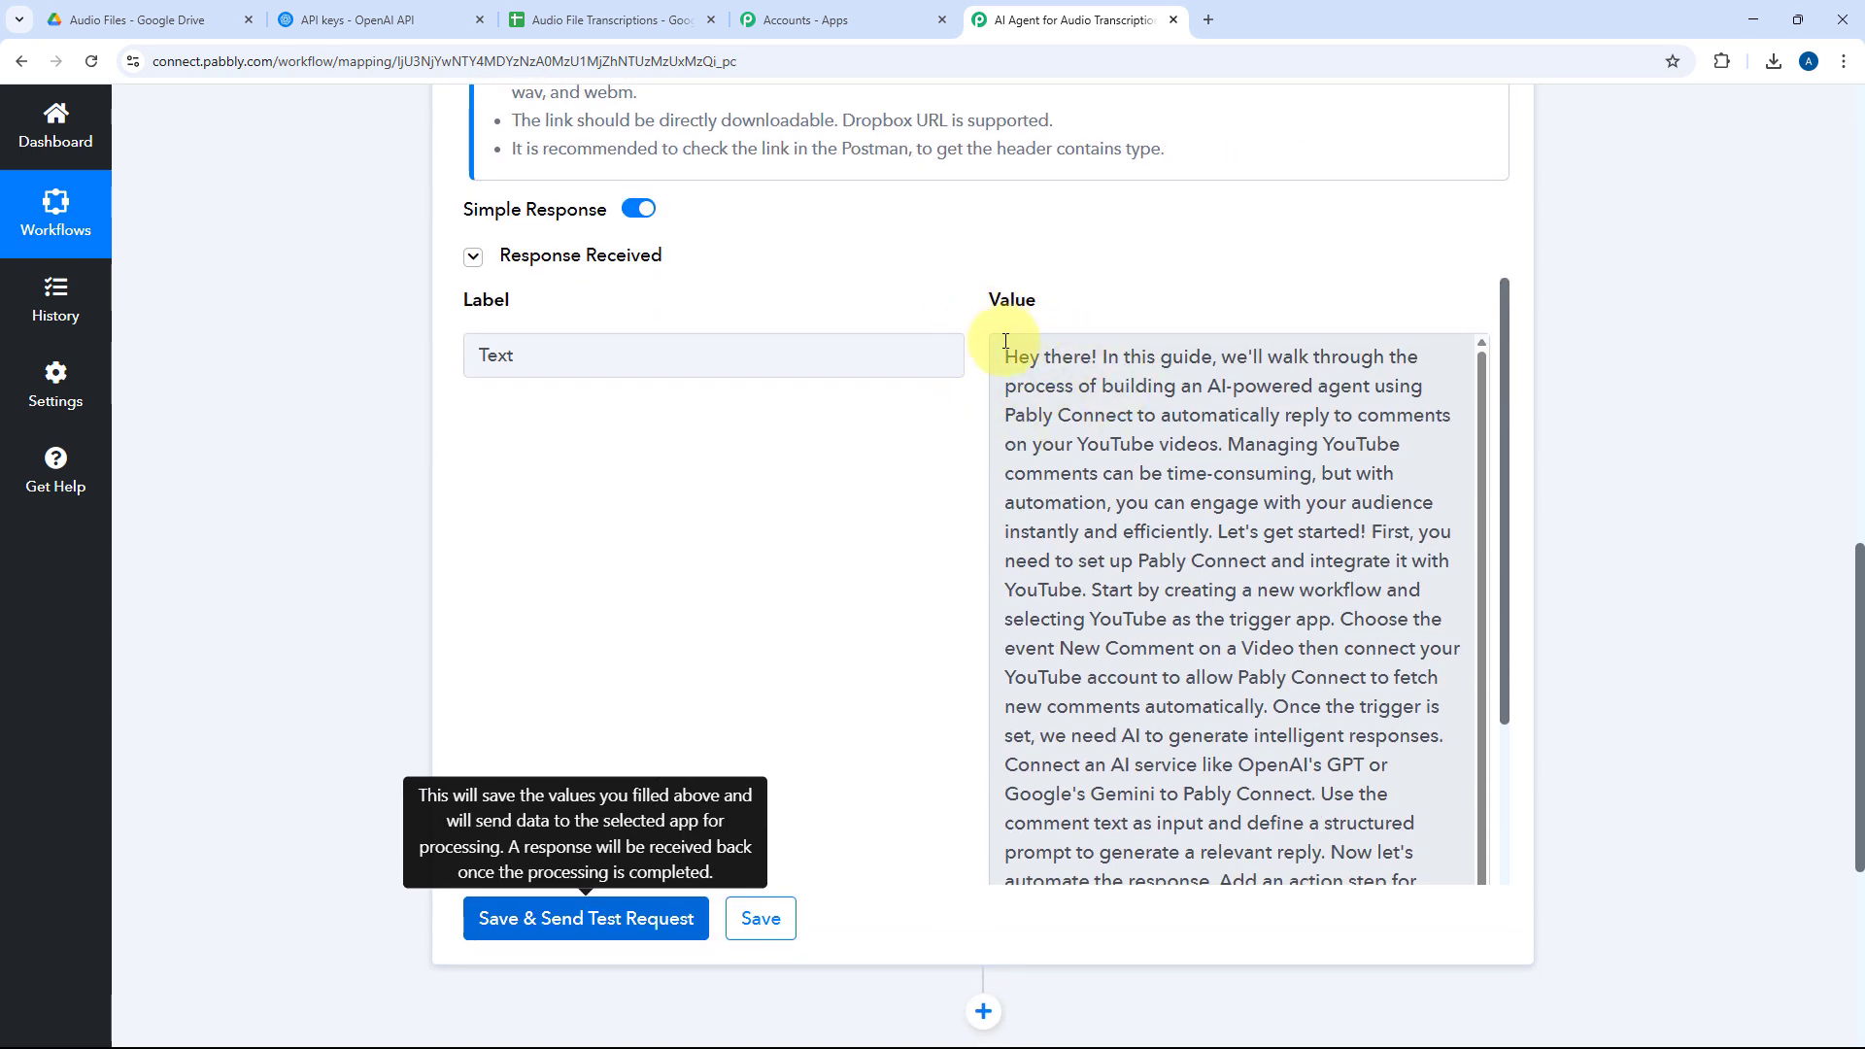
left_click(1007, 358)
left_click_drag(1007, 357, 1276, 641)
left_click(1275, 640)
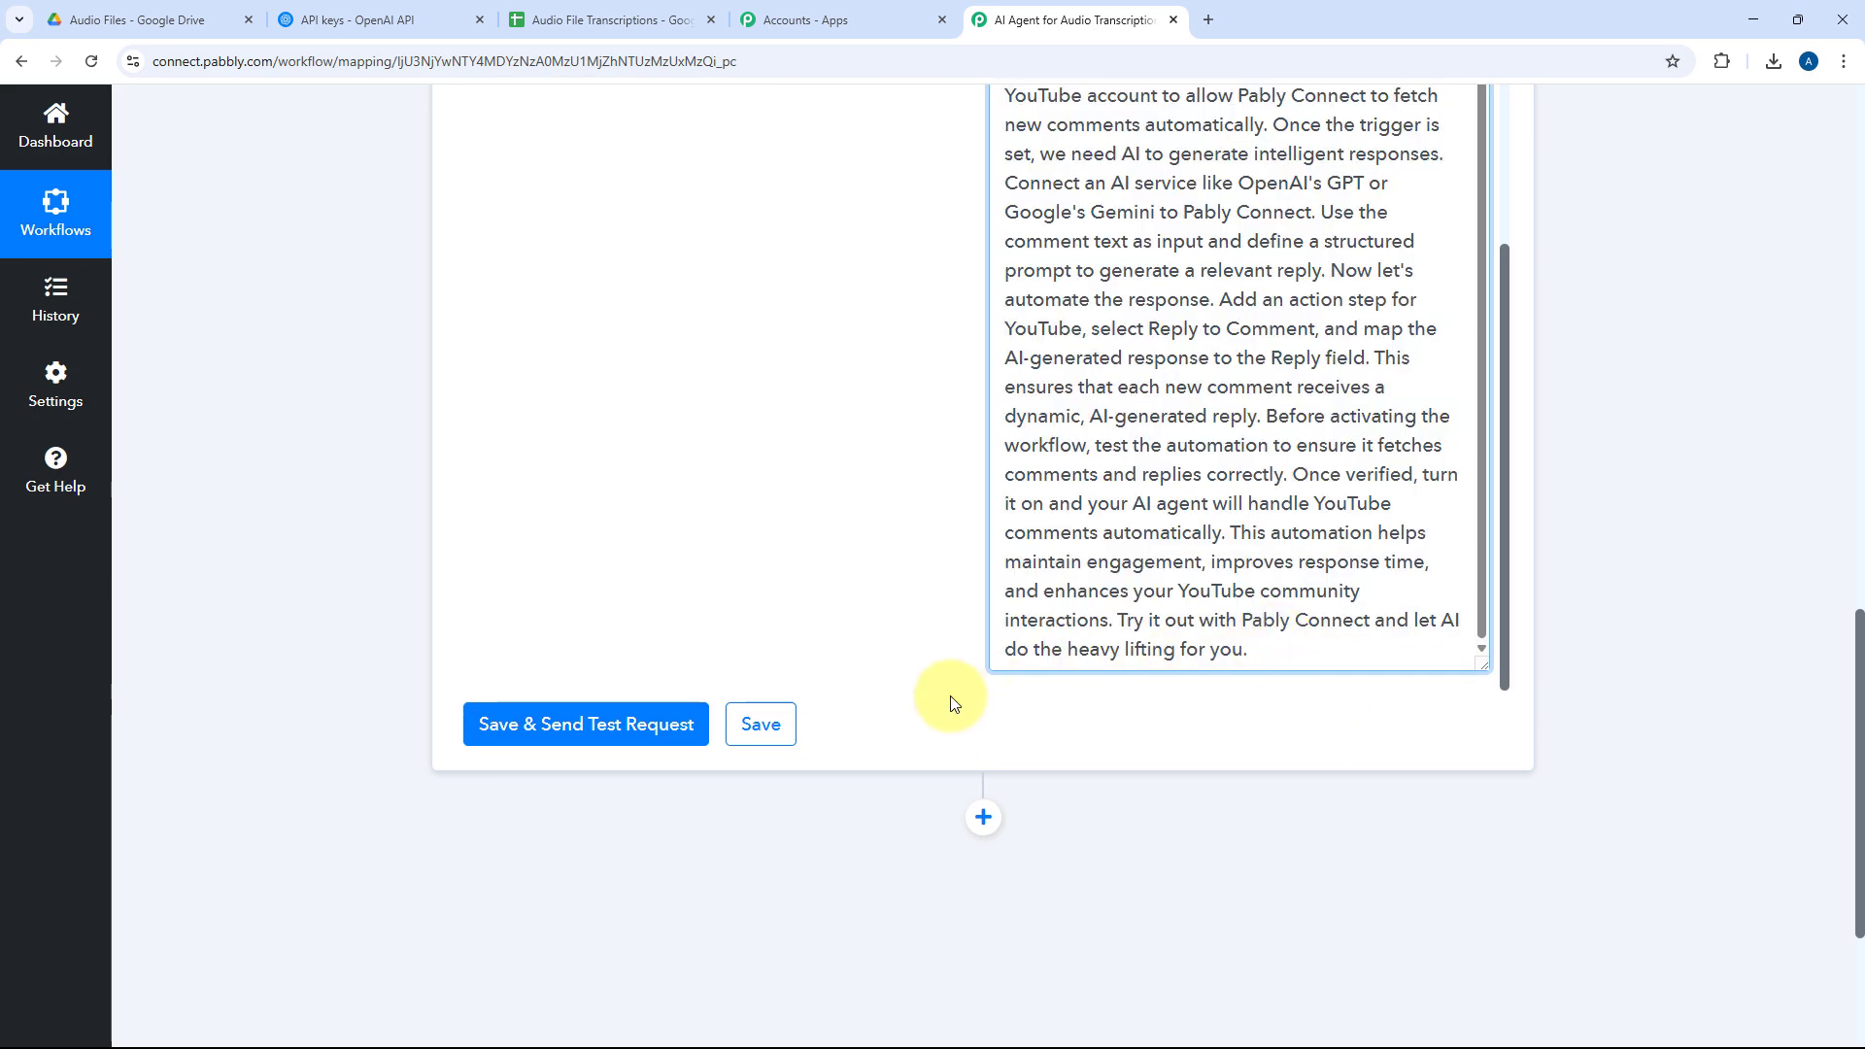
Add a new action step after the transcript step and choose OpenAI (ChatGPT, DALL-E, Whisper) as its app
scroll(947, 680, "down", 3)
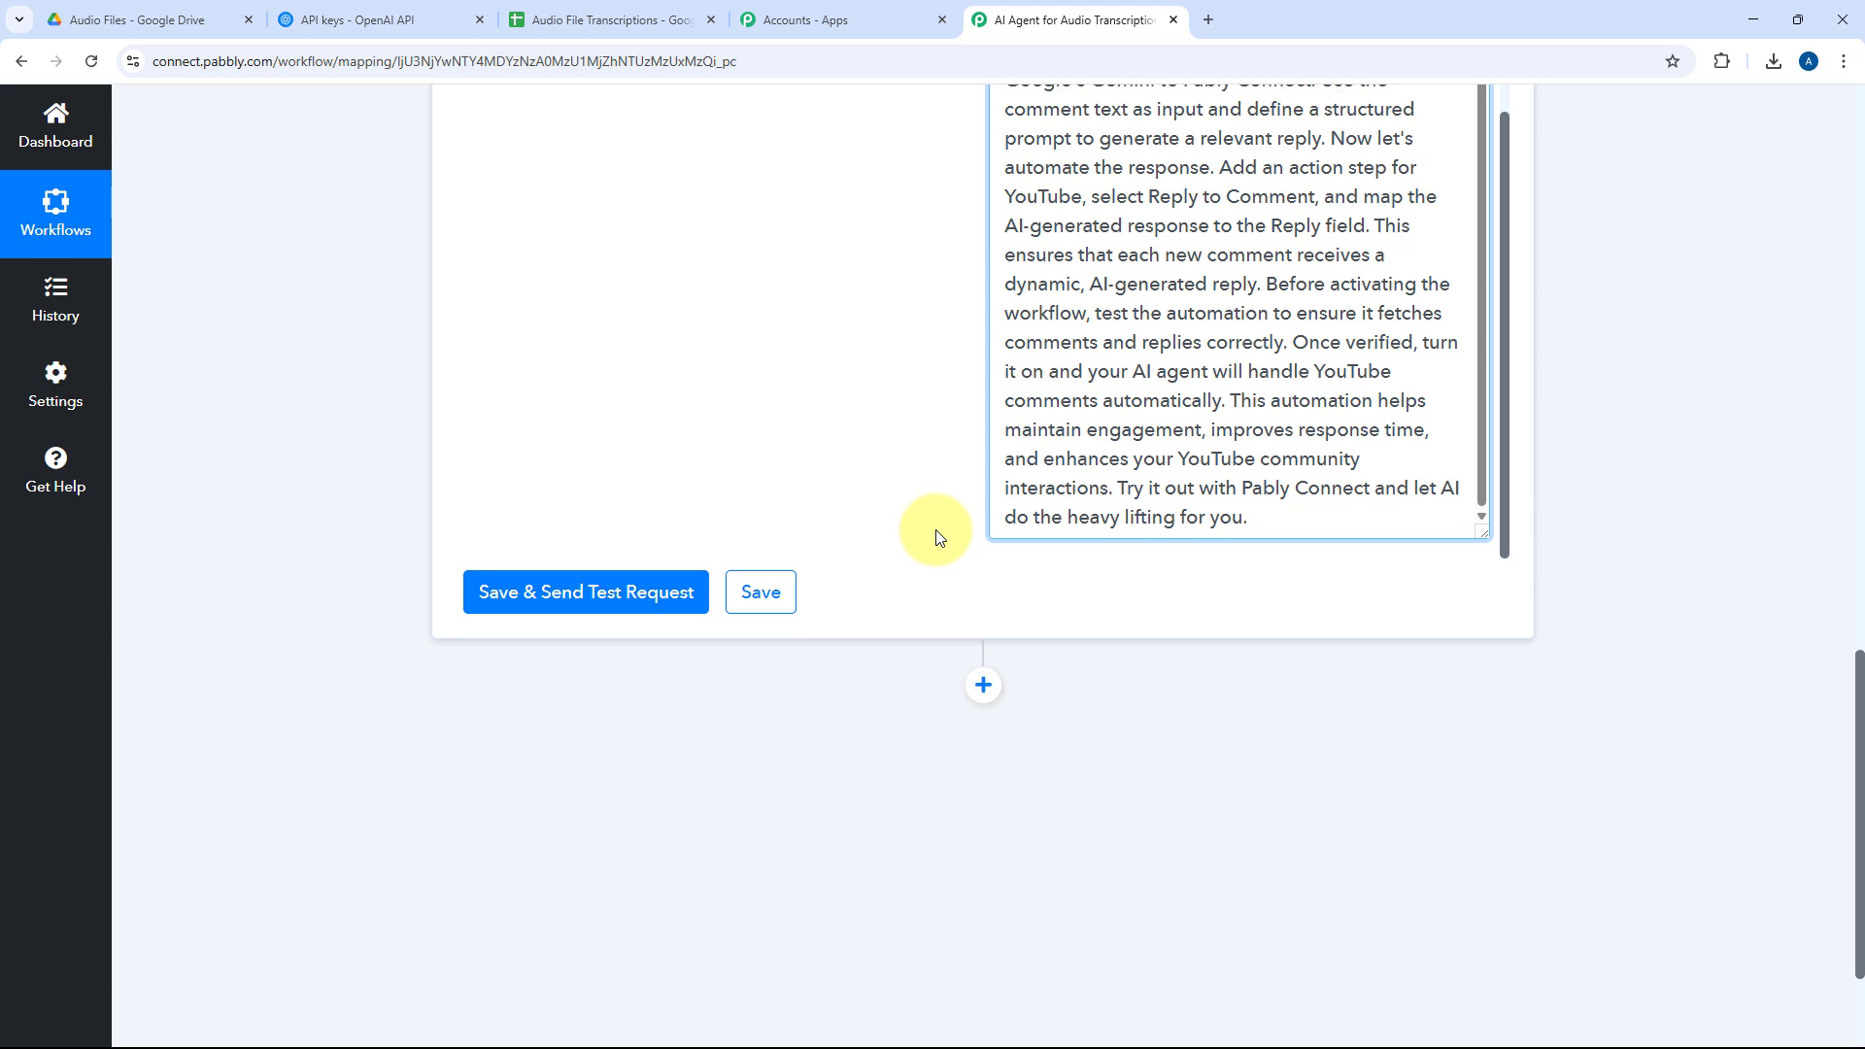
left_click(978, 534)
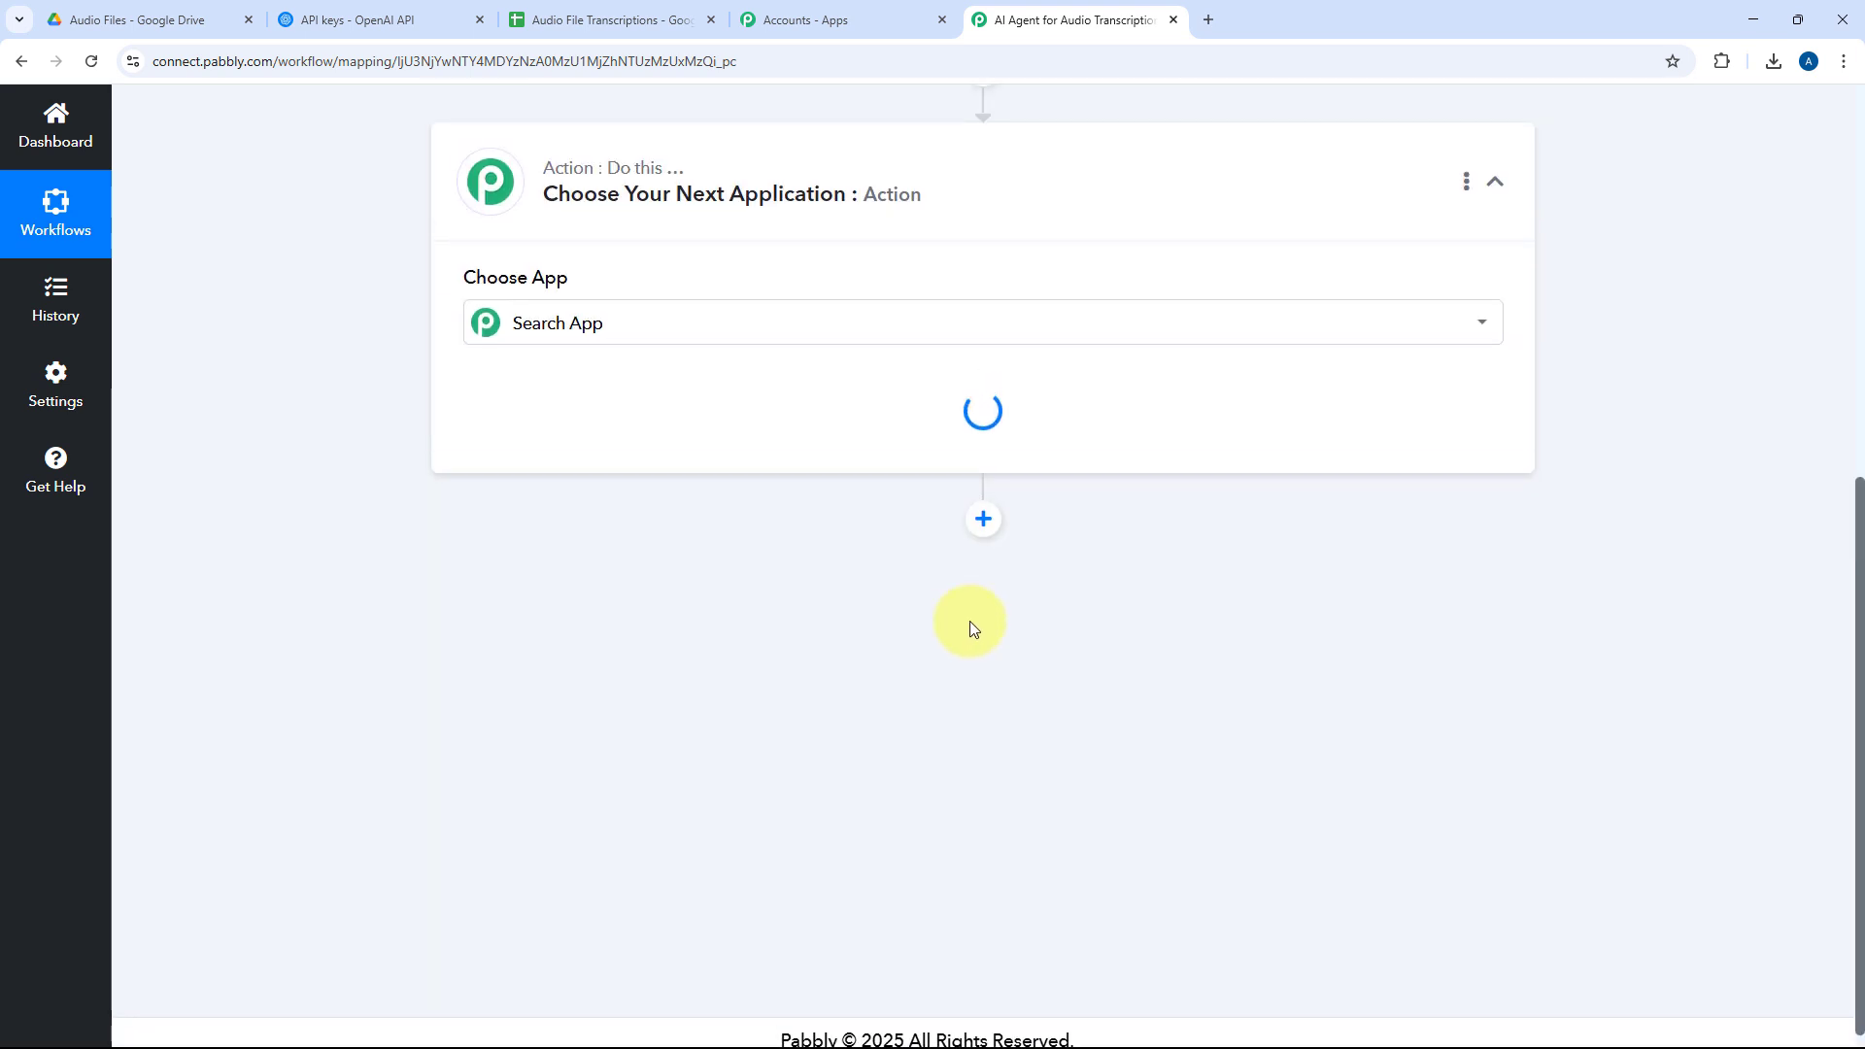
left_click(643, 516)
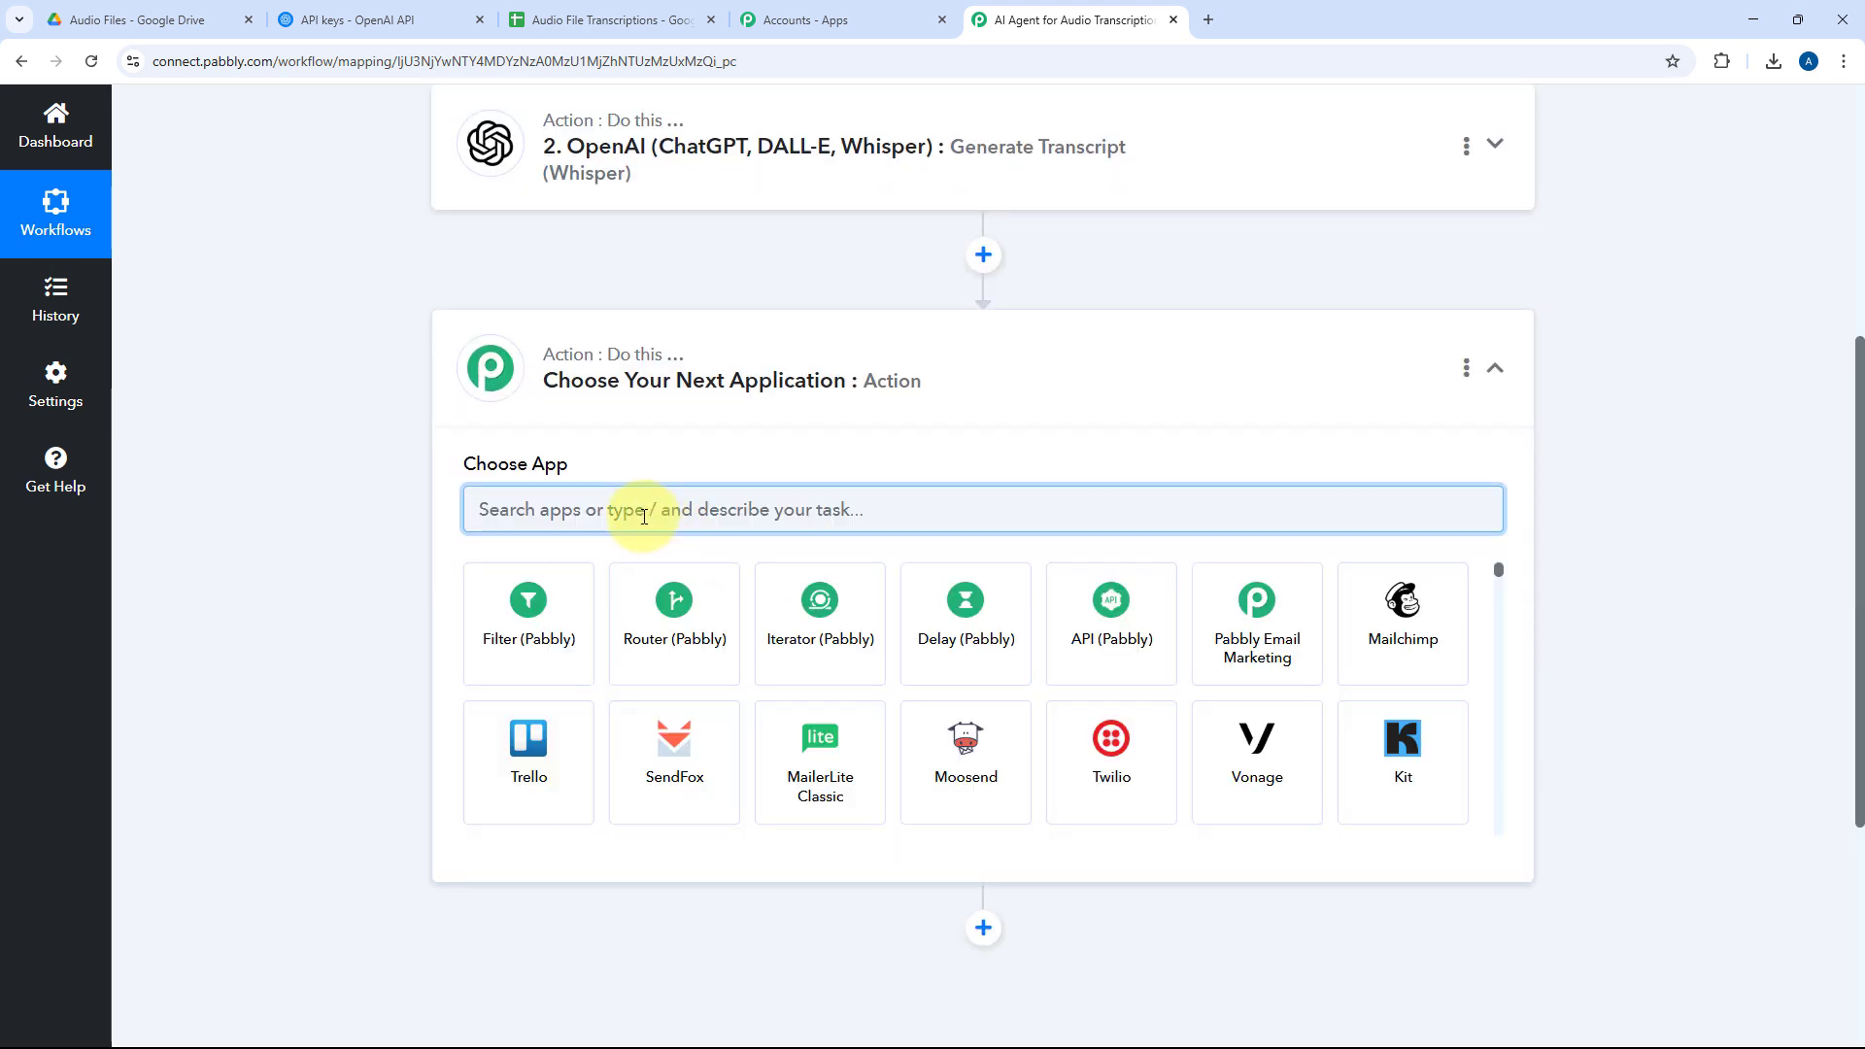
type("OpenAI")
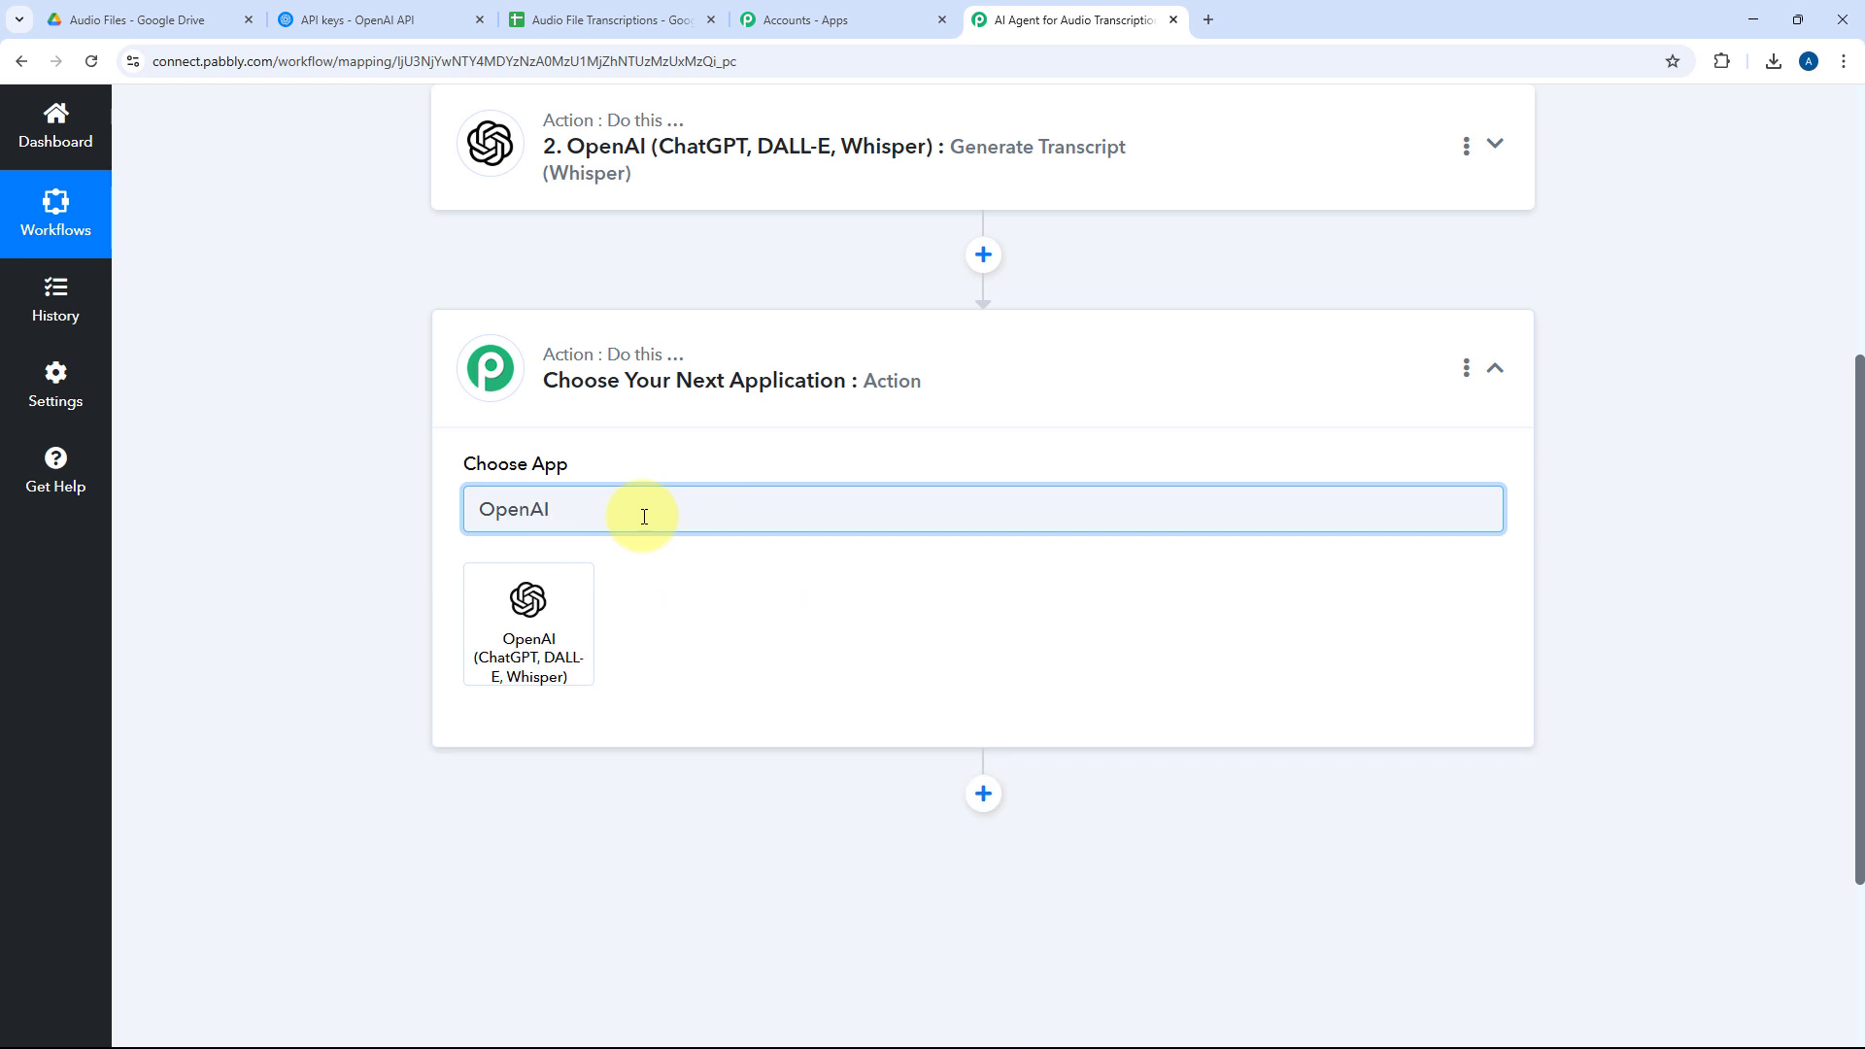
left_click(526, 597)
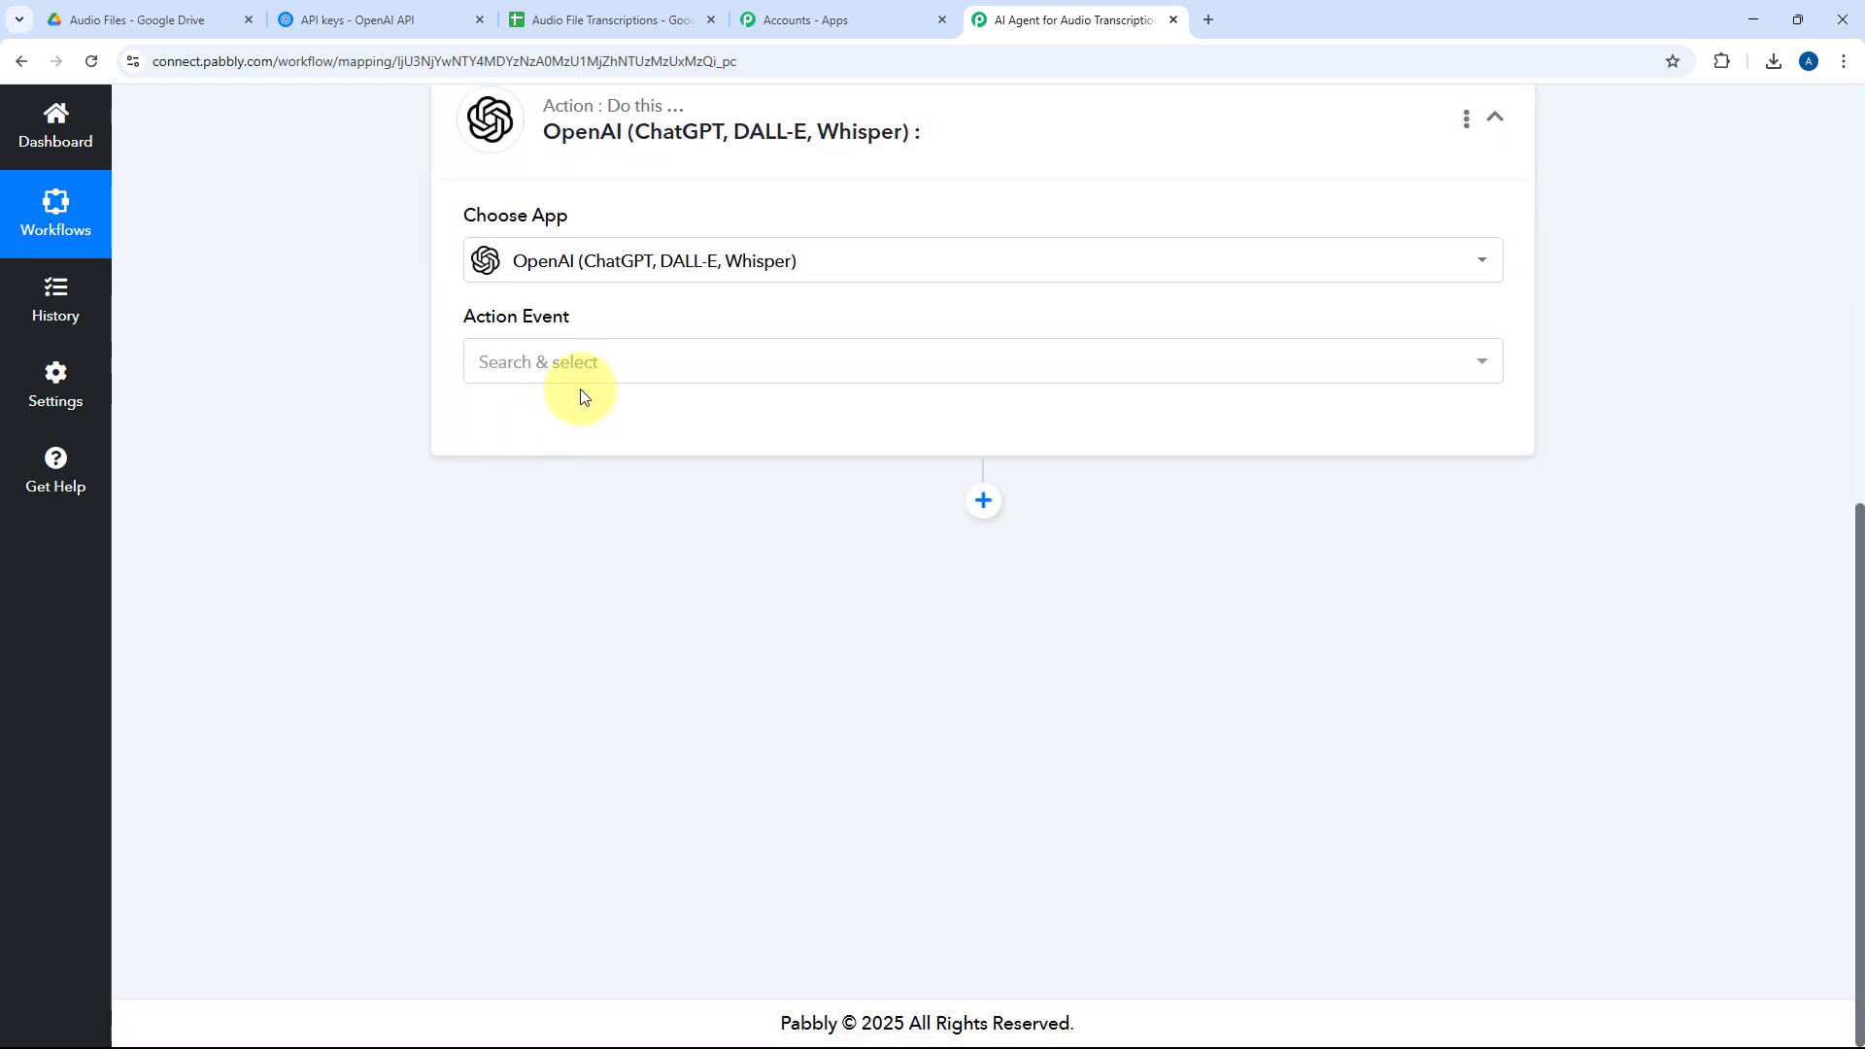
Set the new step's action event to ChatGPT and connect it with the existing OpenAI (ChatGPT, DALL-E, Whisper) #103 connection
left_click(620, 365)
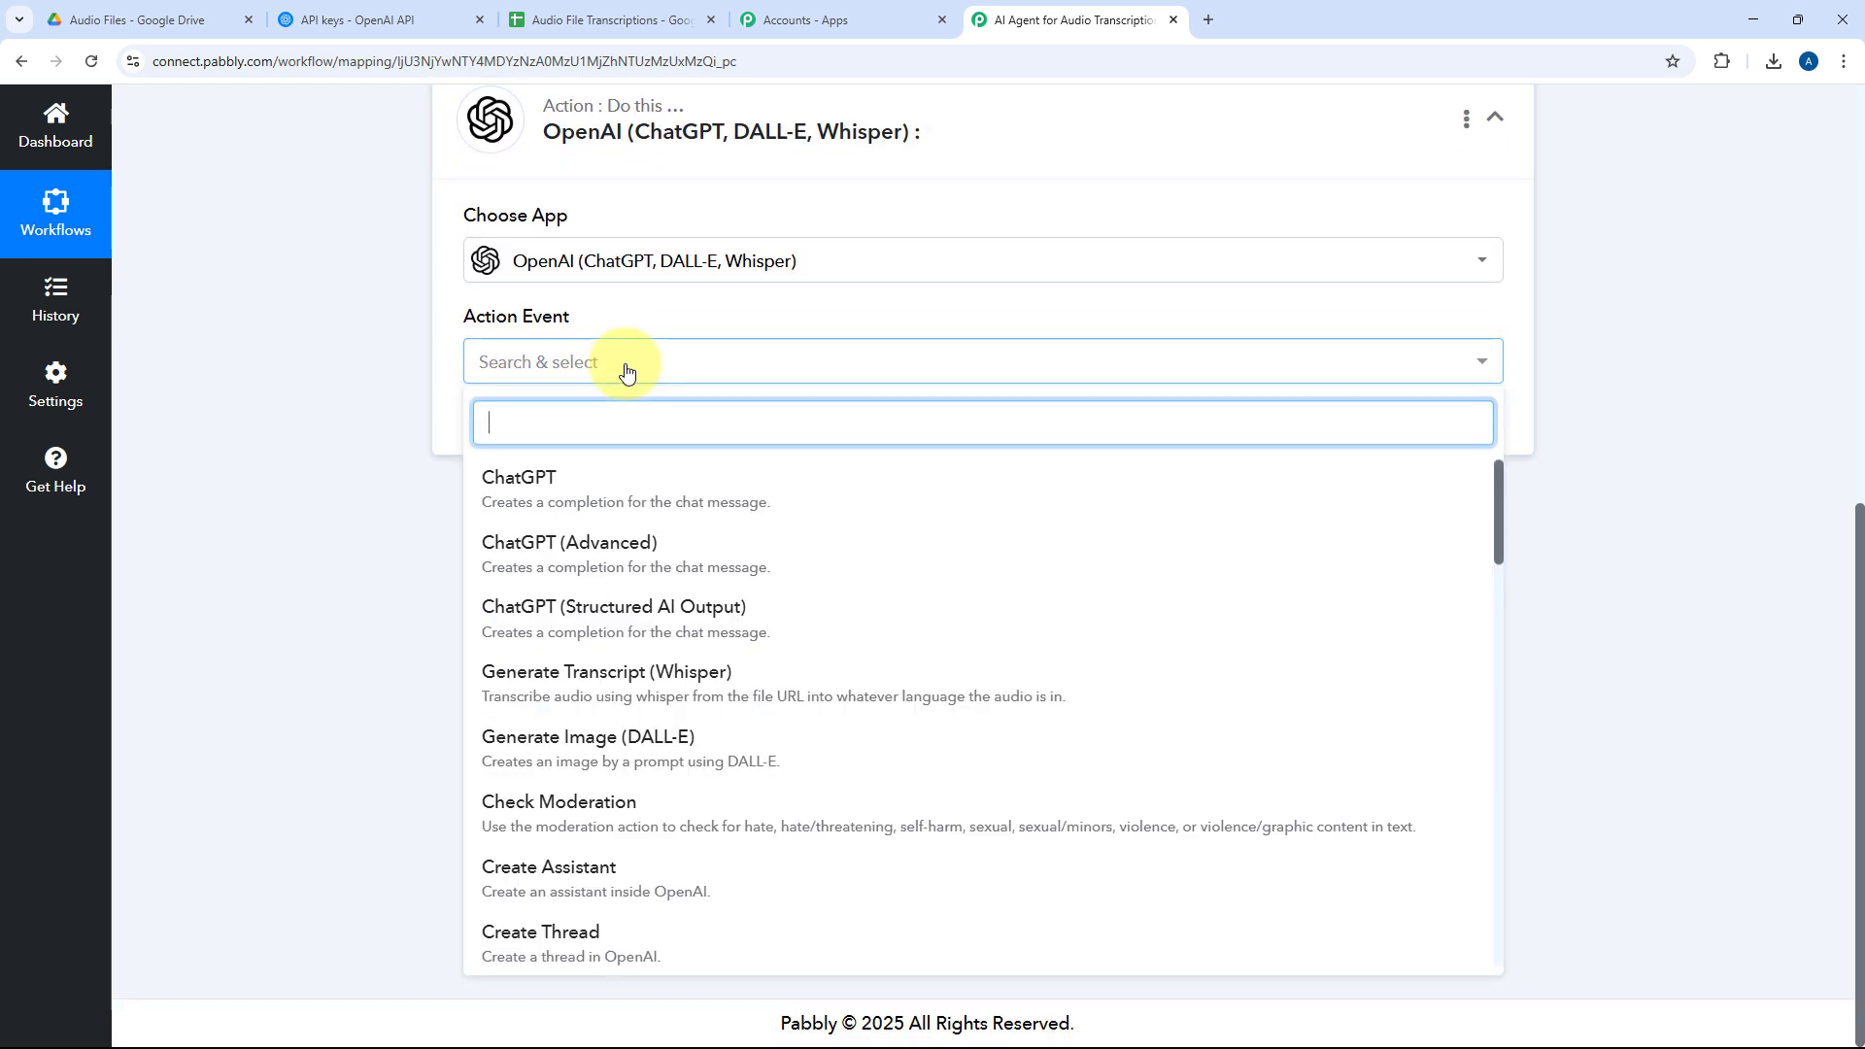
left_click(503, 479)
left_click(519, 439)
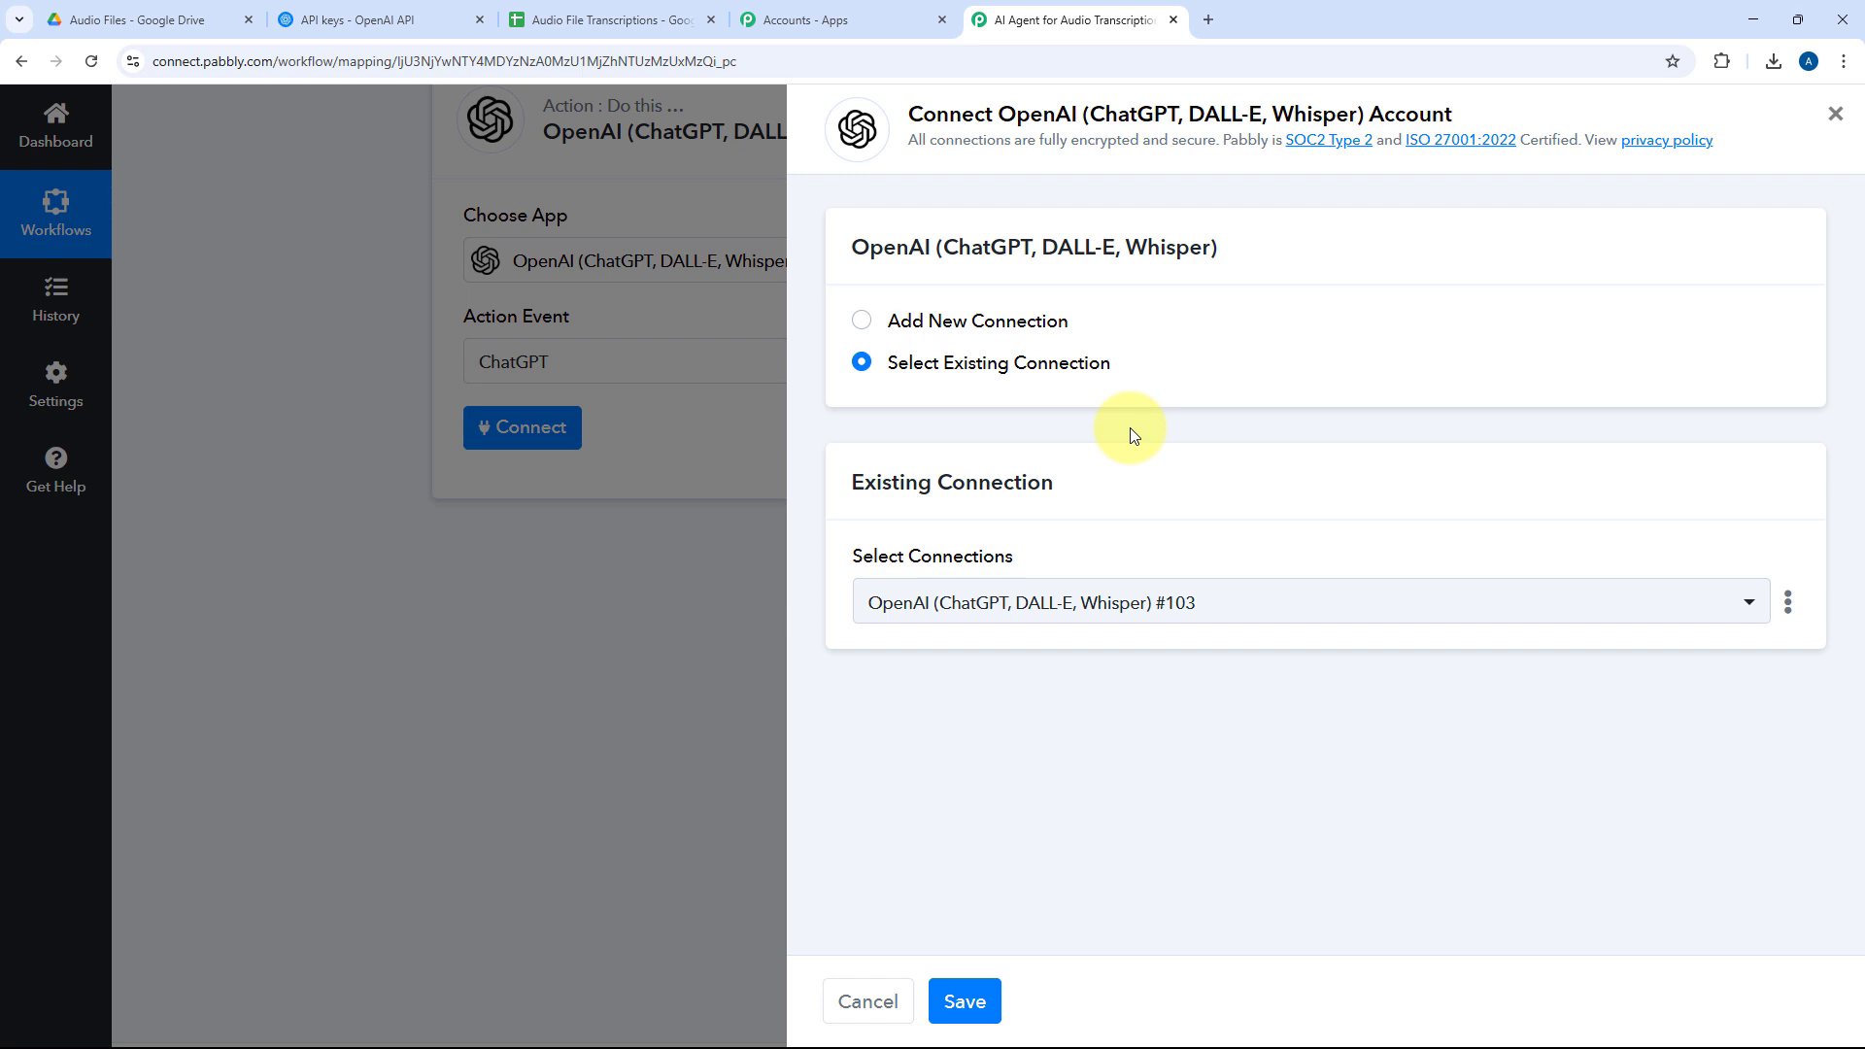
left_click(971, 1001)
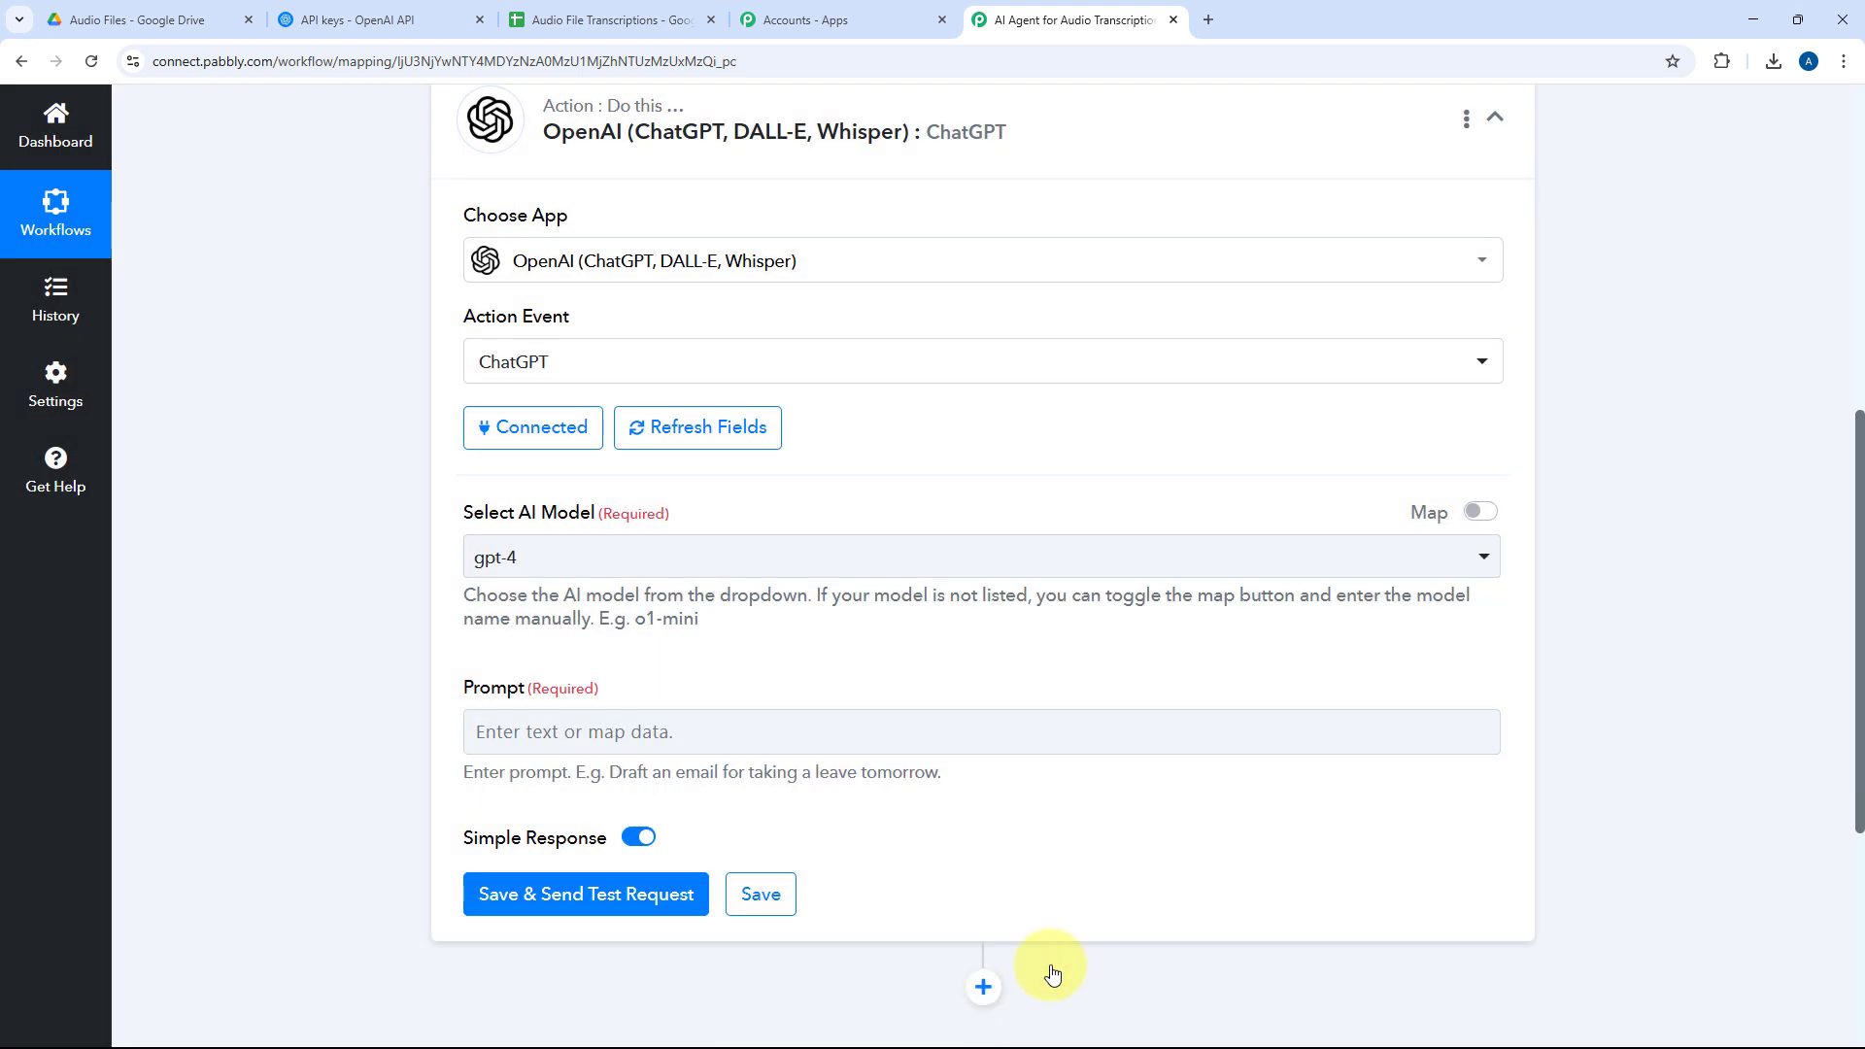
Select gpt-4o-mini as the AI model for the ChatGPT step
scroll(371, 578, "down", 1)
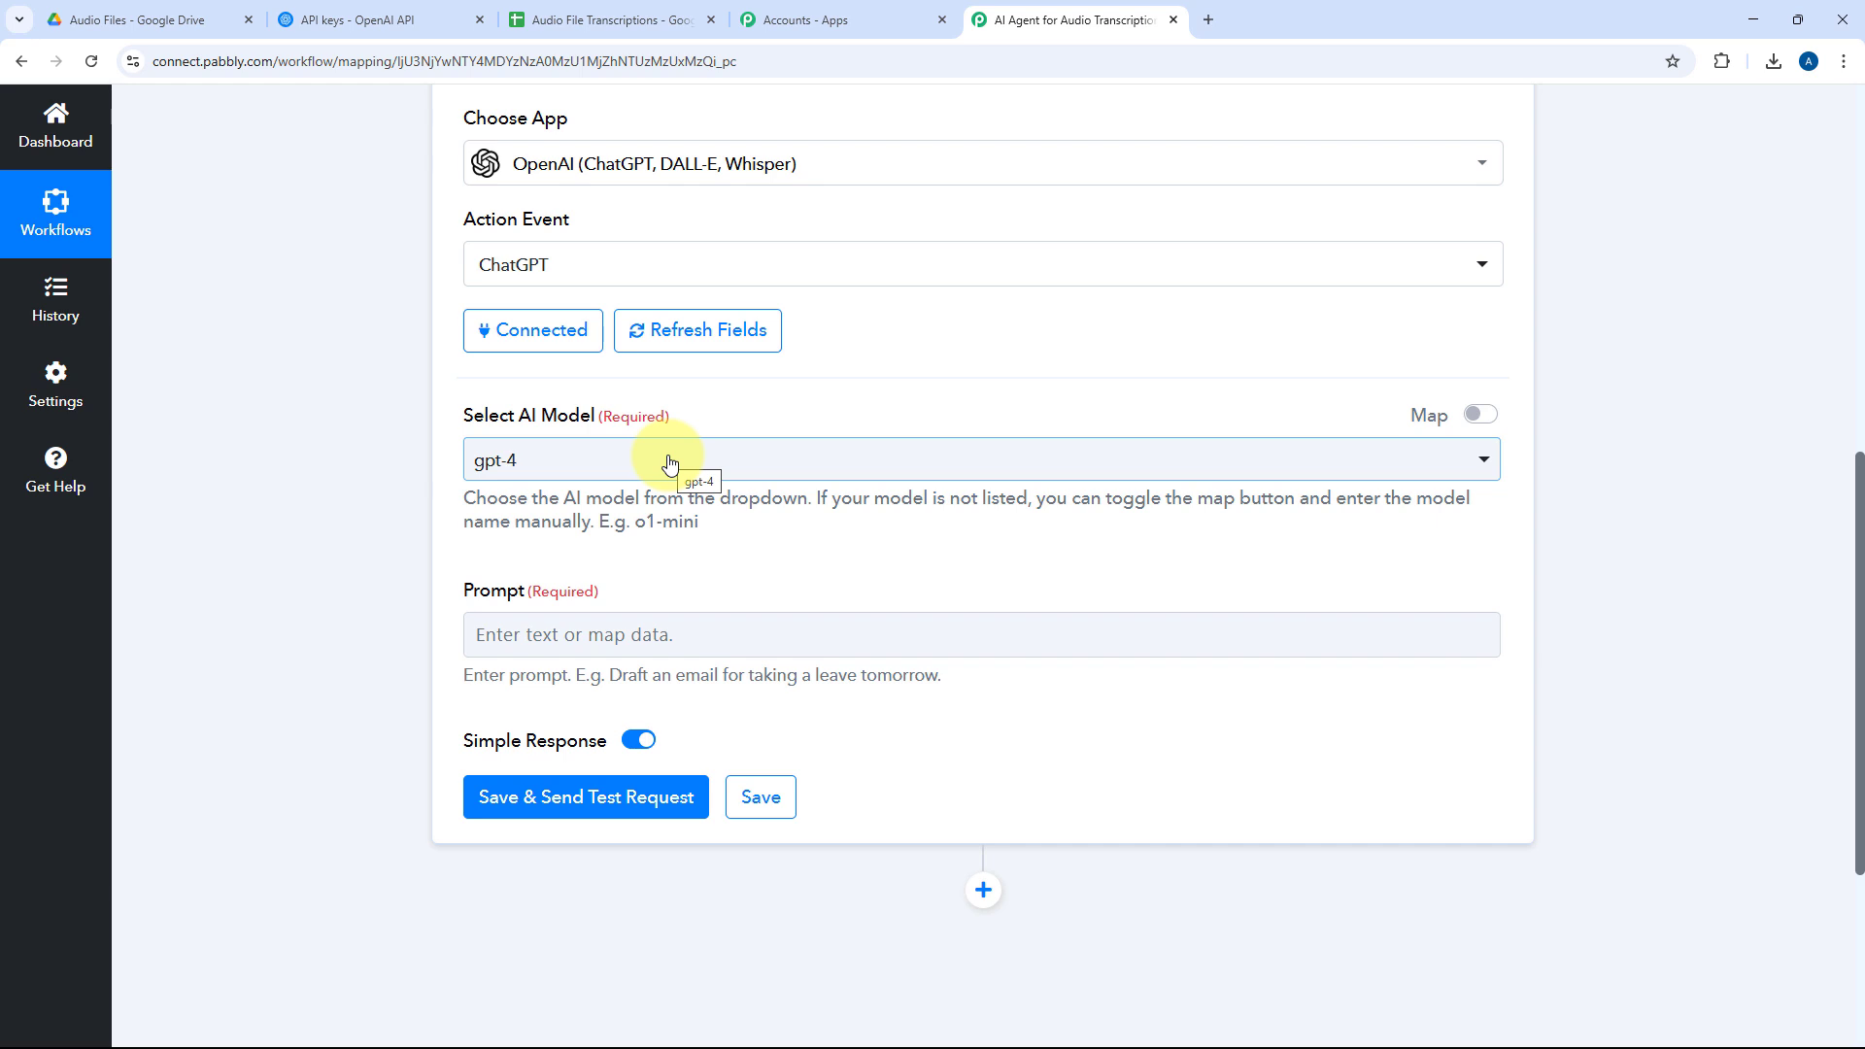
left_click(601, 468)
scroll(353, 441, "down", 3)
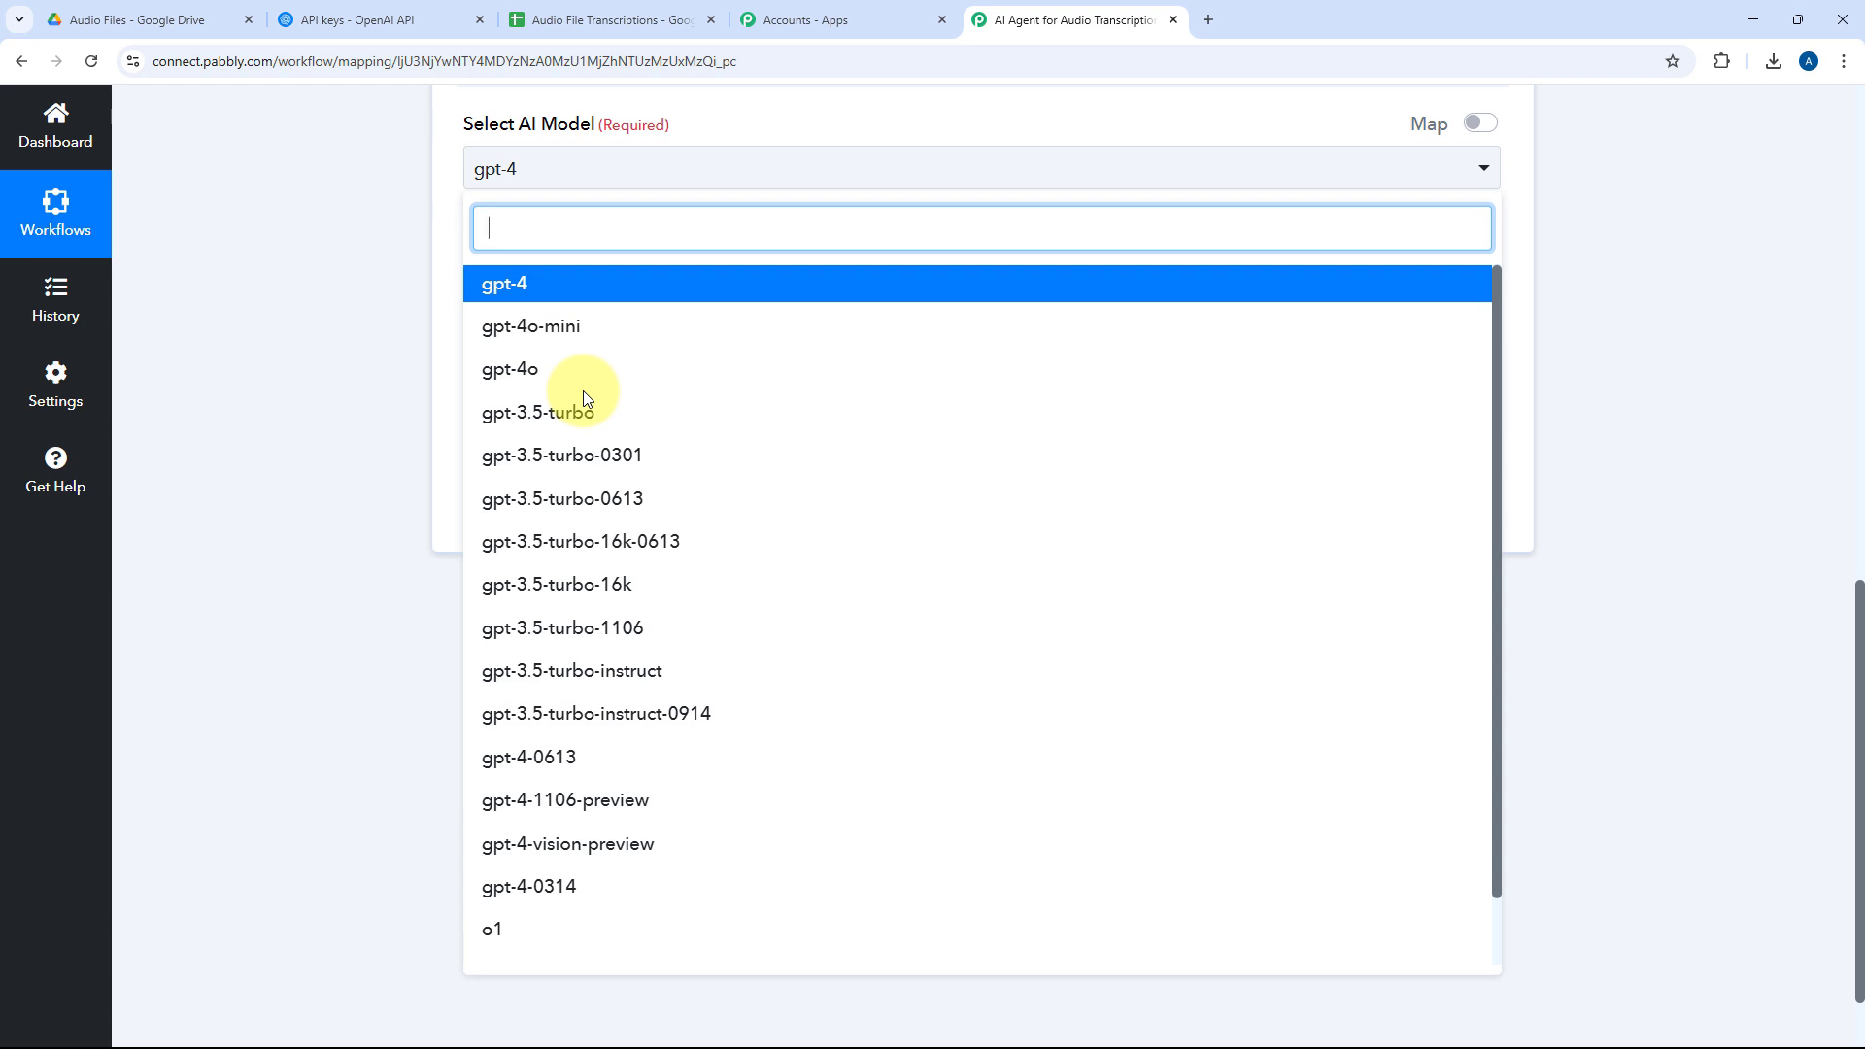
left_click(522, 330)
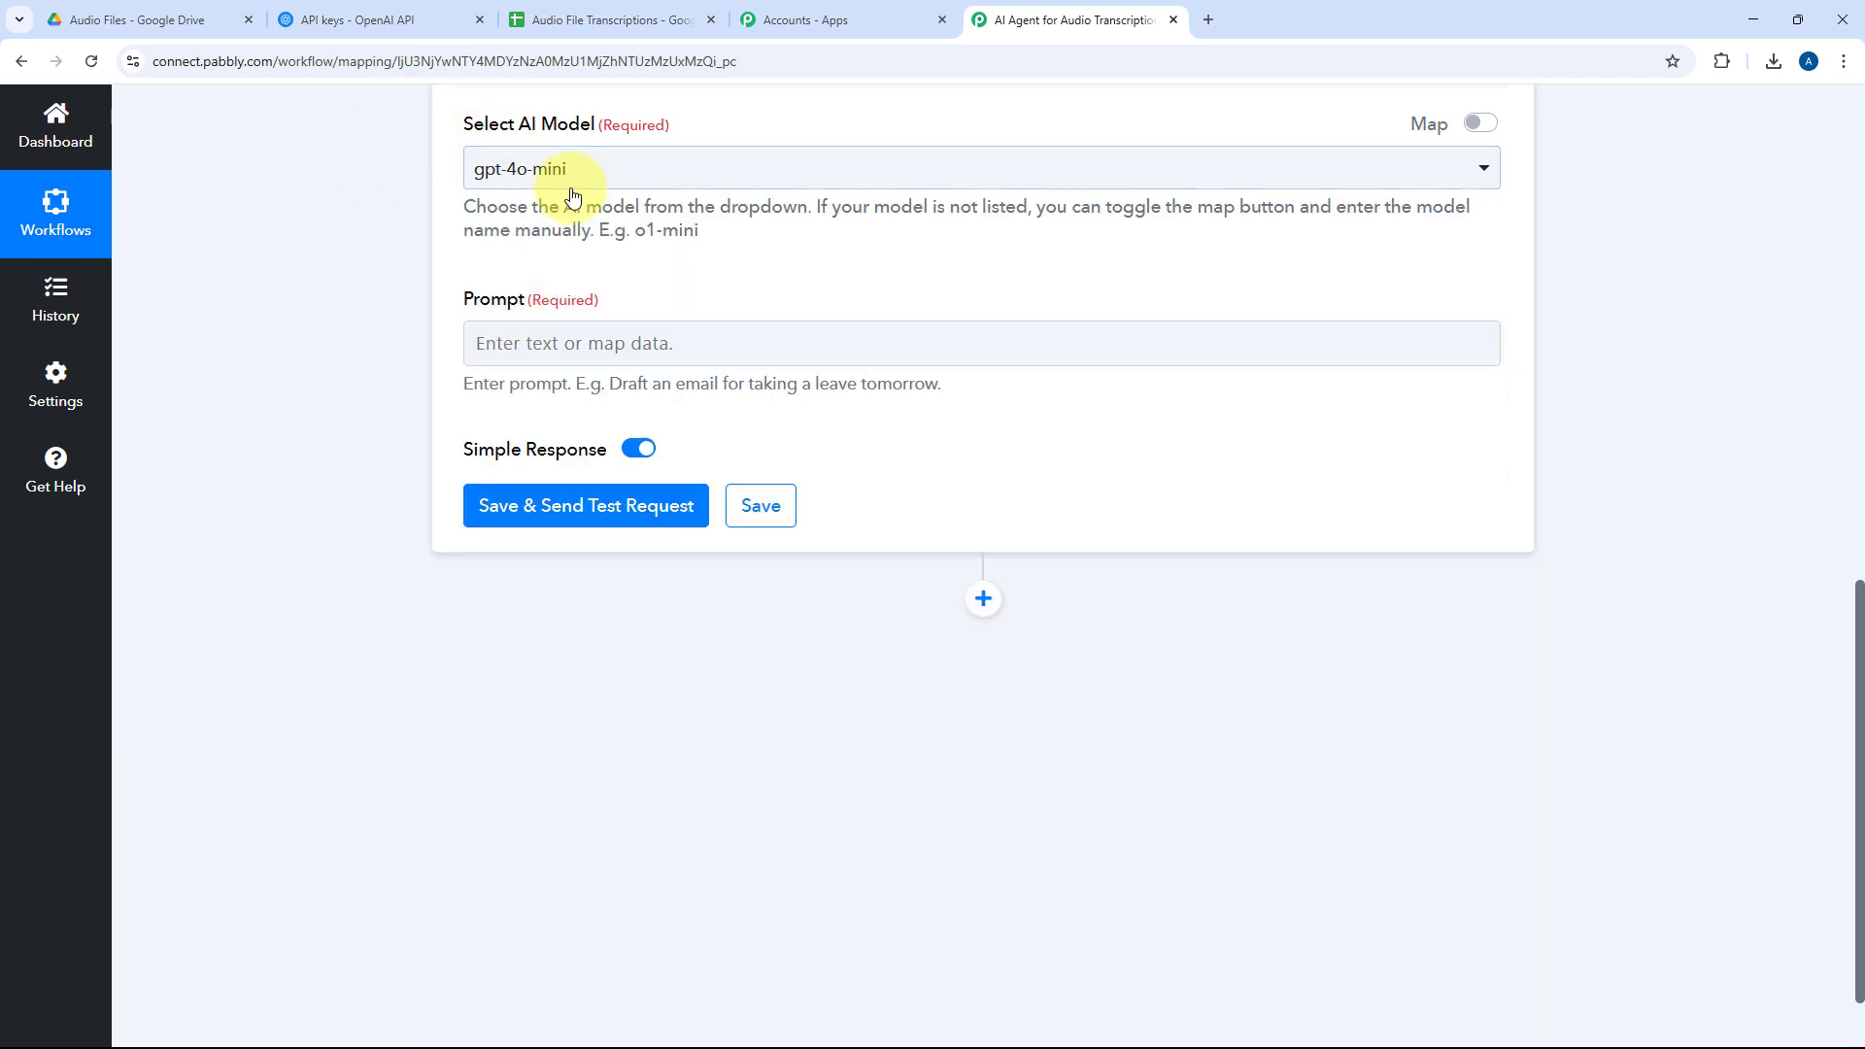
Enter the prompt "I'm sharing the transcription of an audio file. Please provide a brief summary of the content." and add line breaks after it
left_click(645, 355)
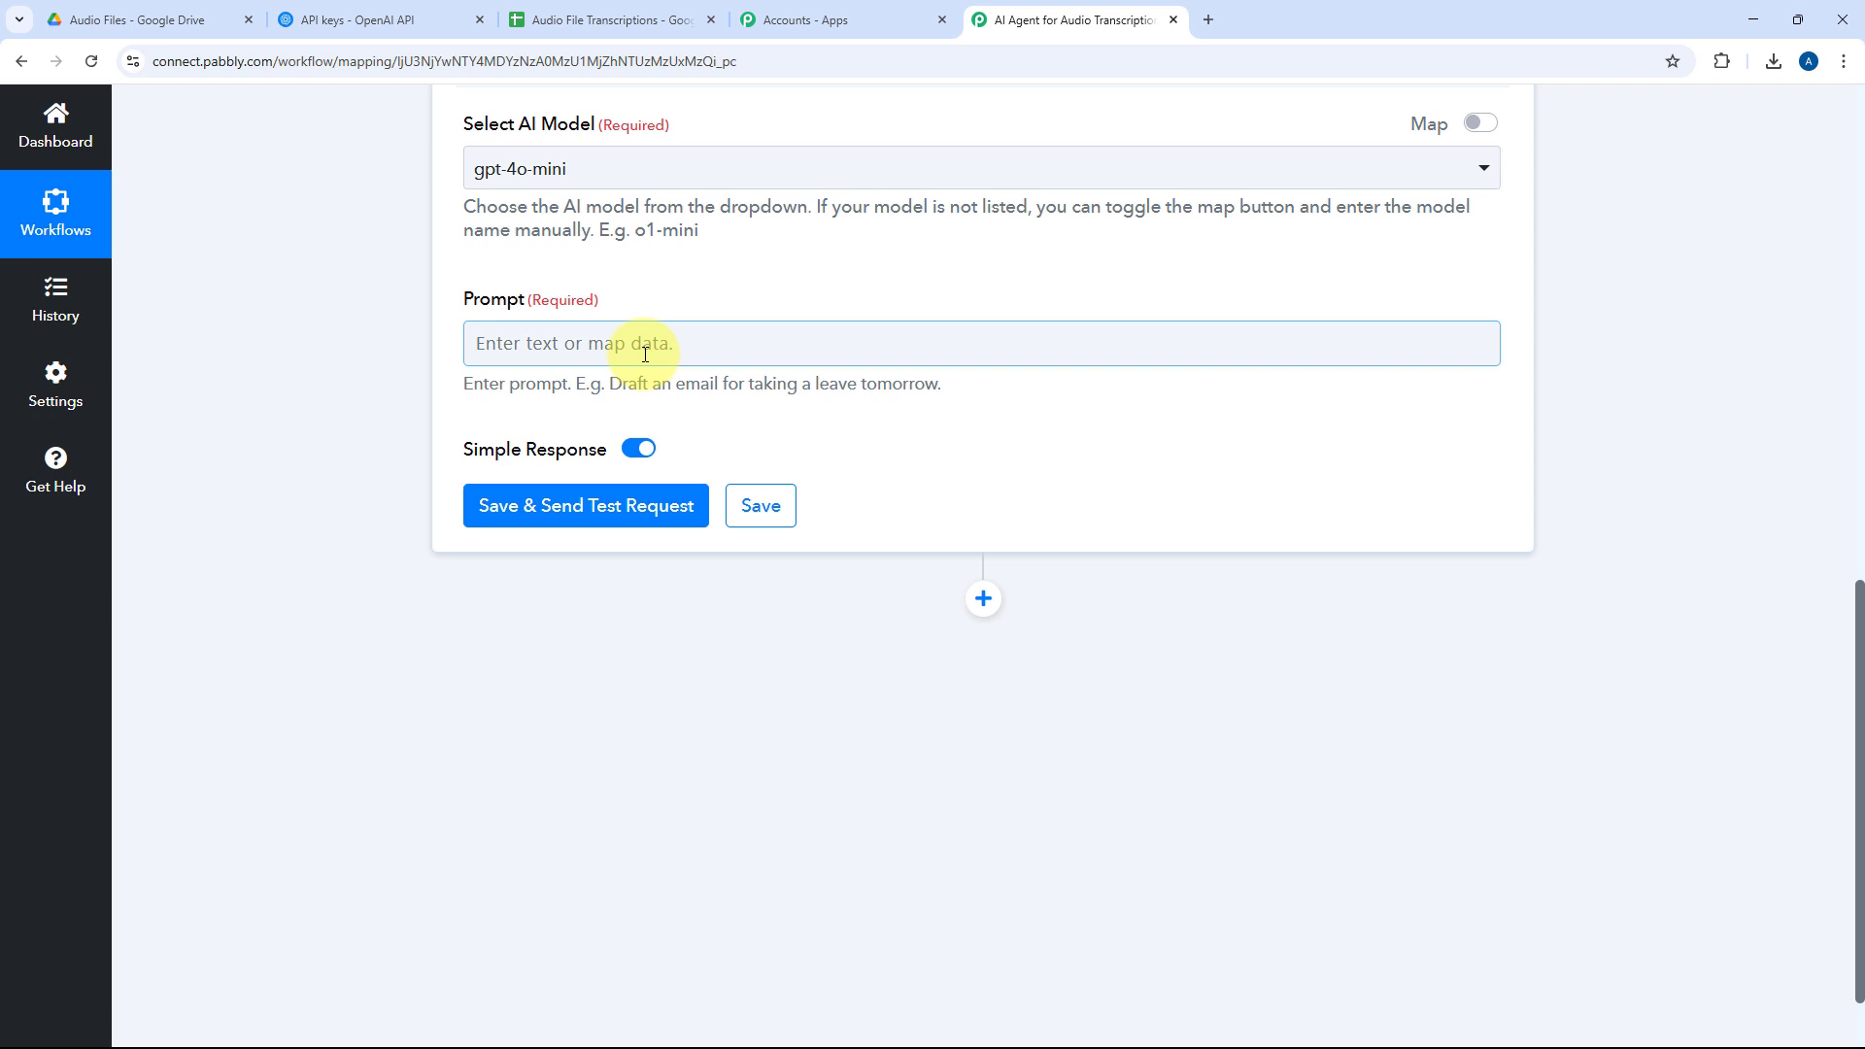
type("I'm sharing the transcription of an audio file. Please provide a brief summary of the content.\"")
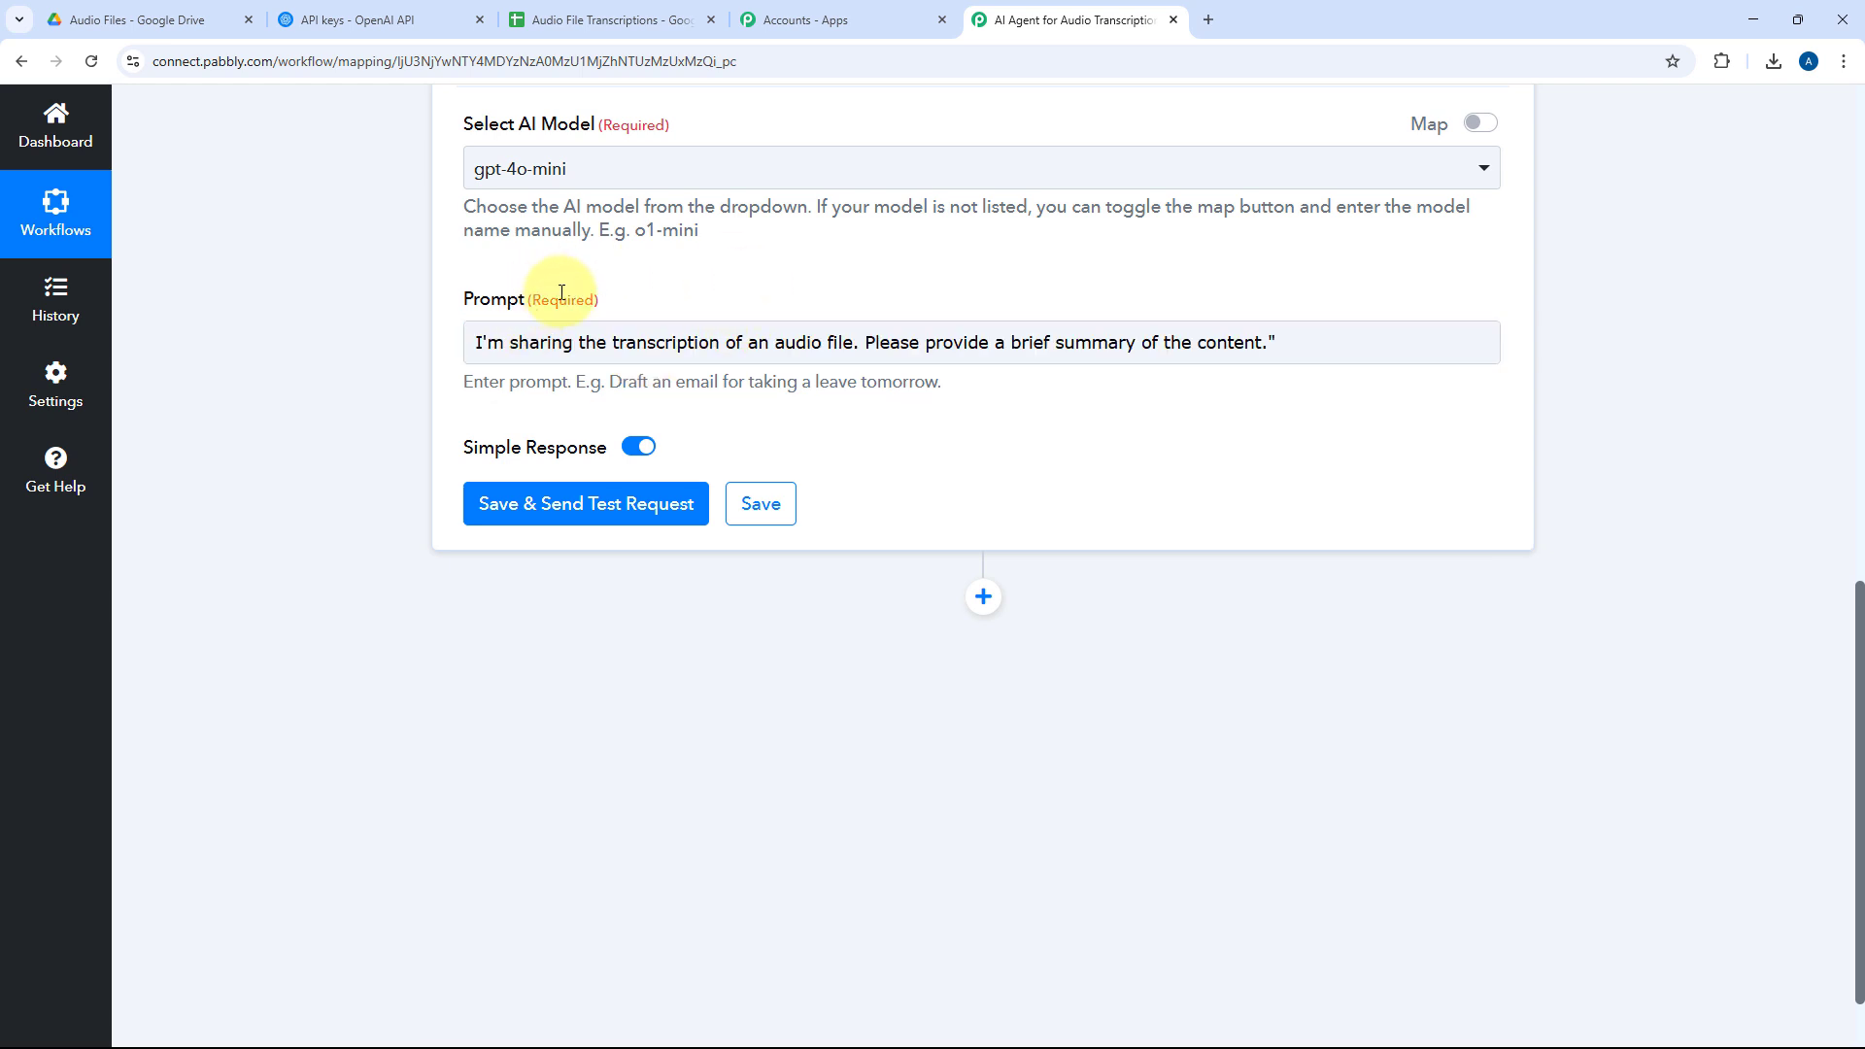
left_click(1323, 336)
key("BackSpace")
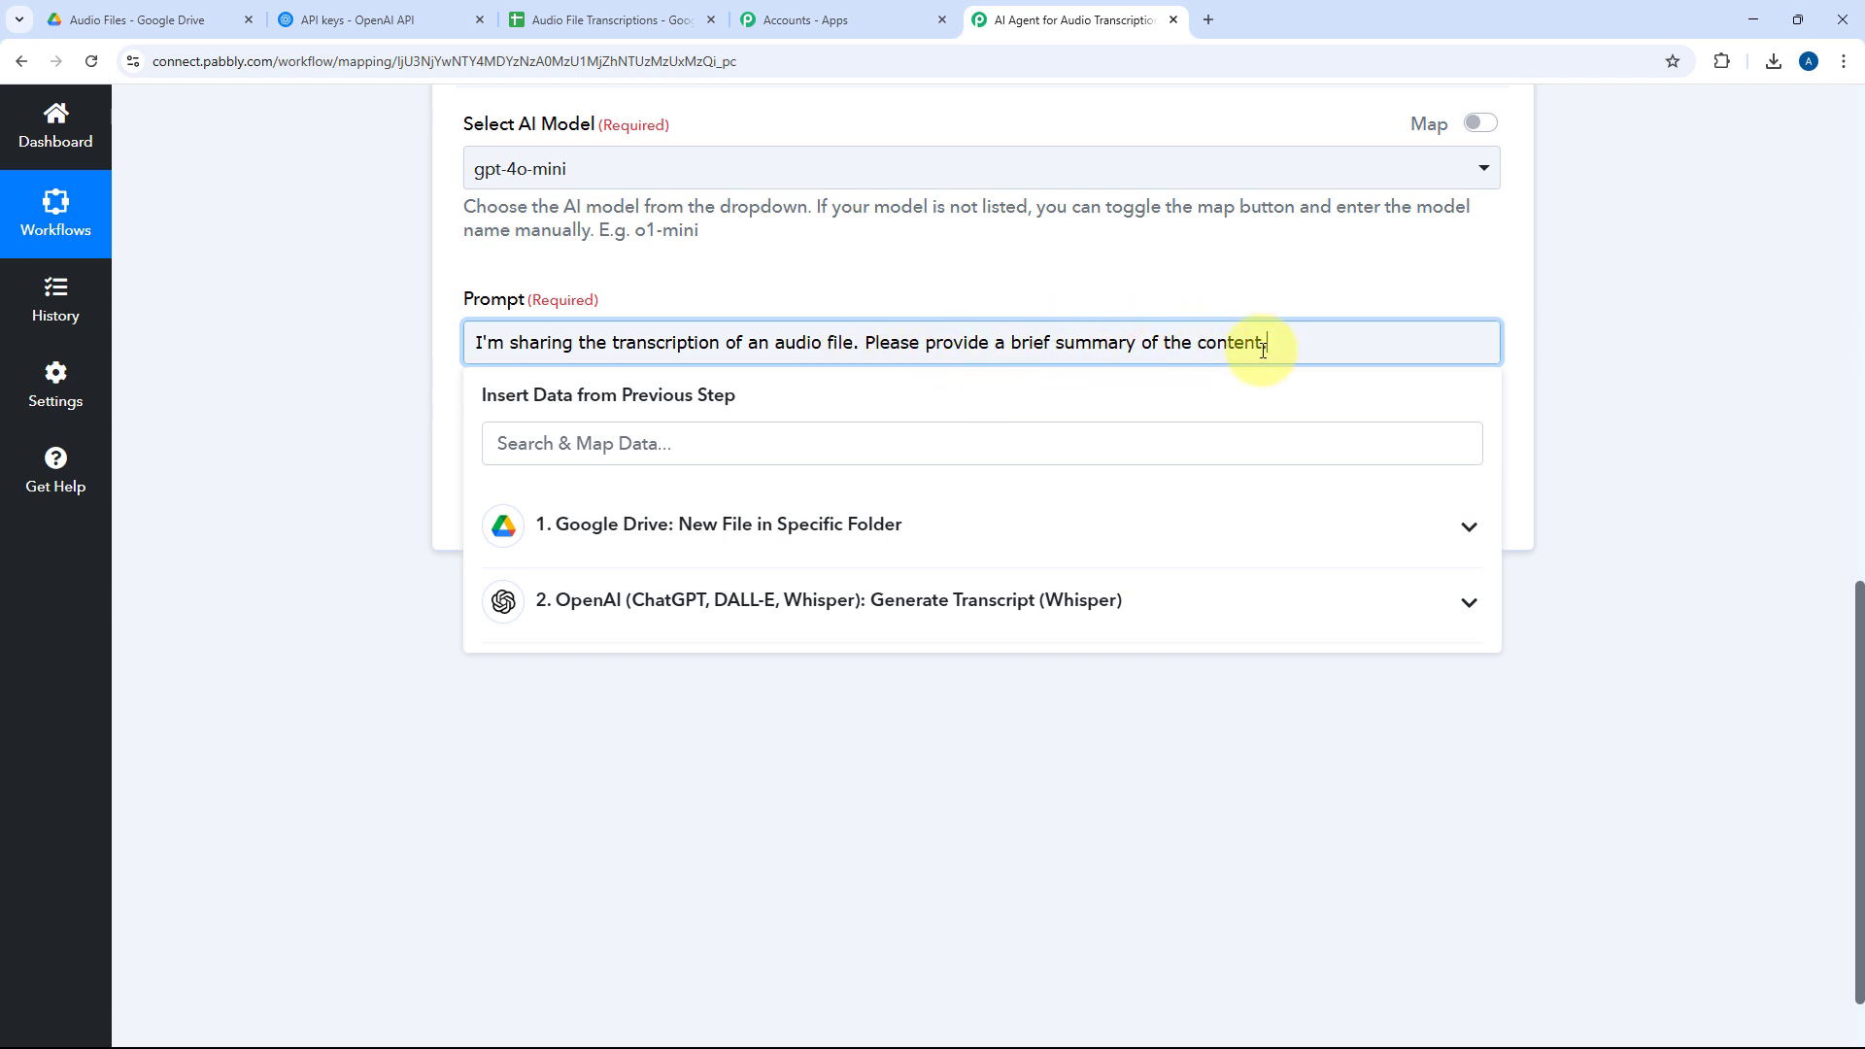
key("Return")
key("Return")
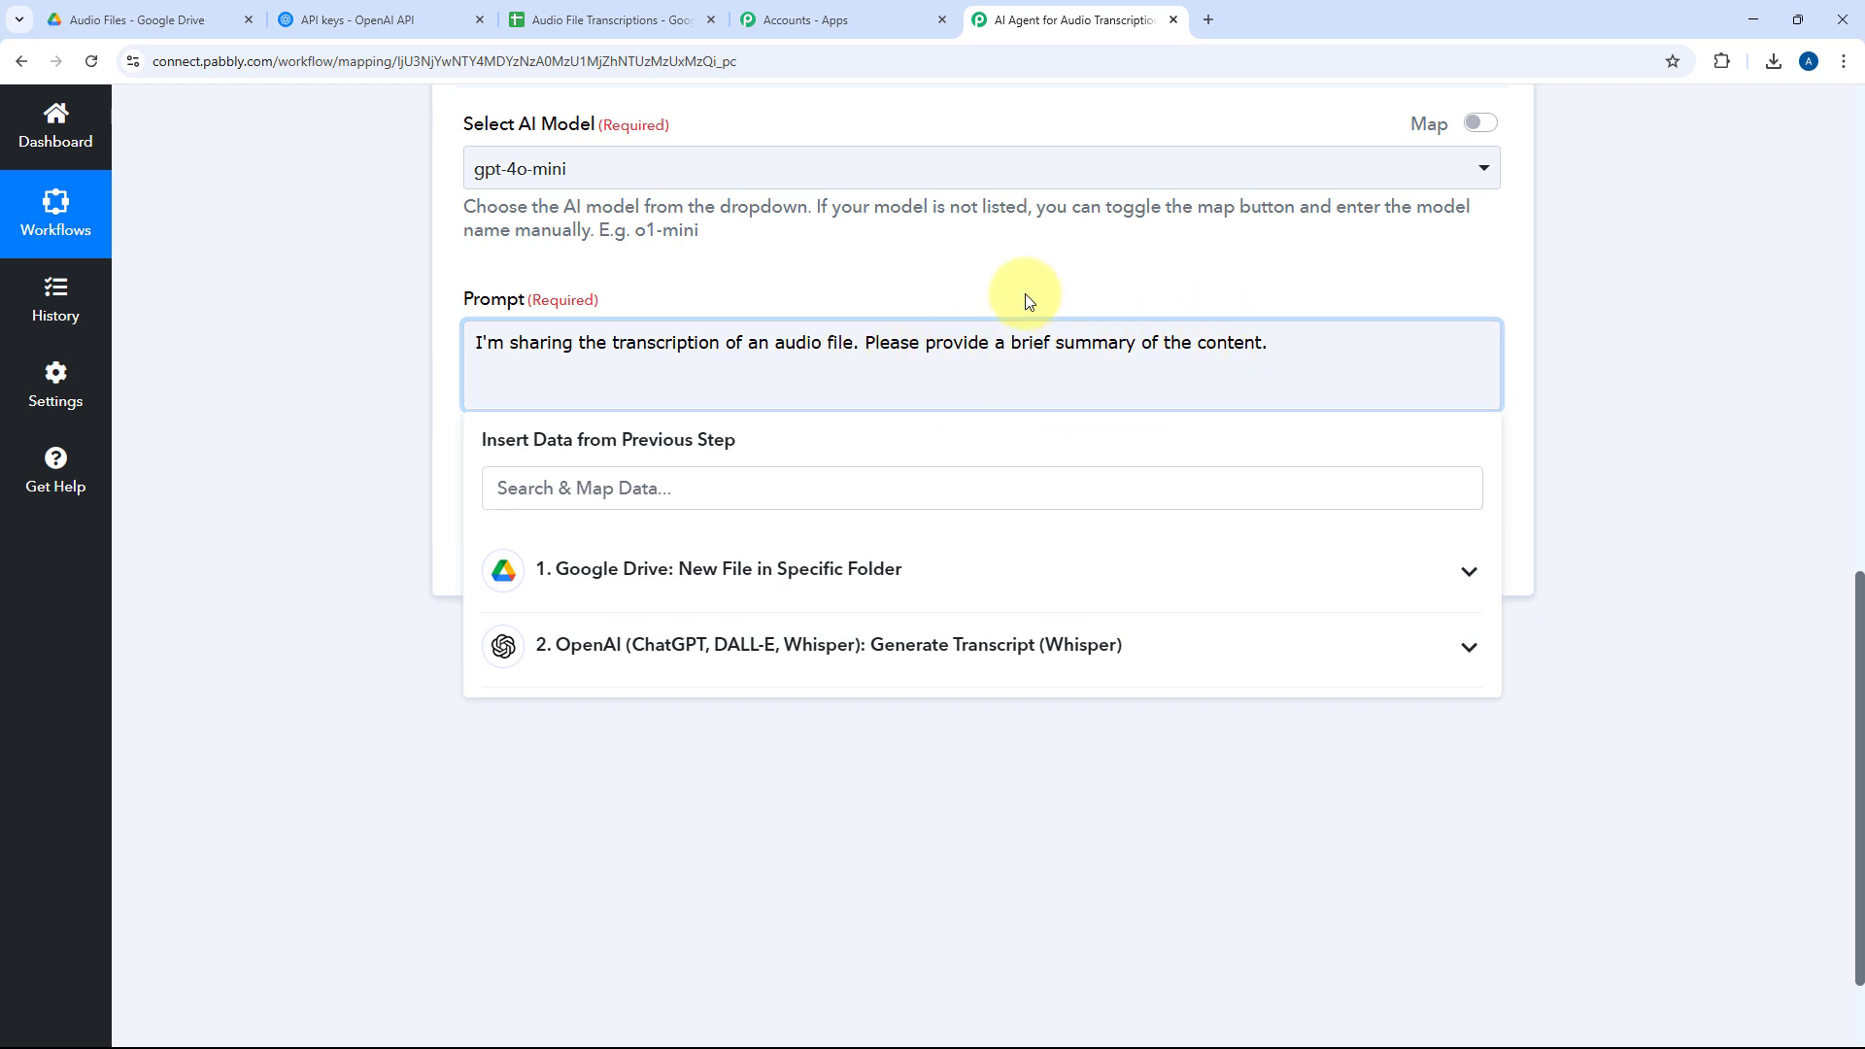
left_click(1020, 288)
Check the transcript step's received Text response, and map that Text value into the ChatGPT prompt below the instruction
scroll(966, 346, "up", 10)
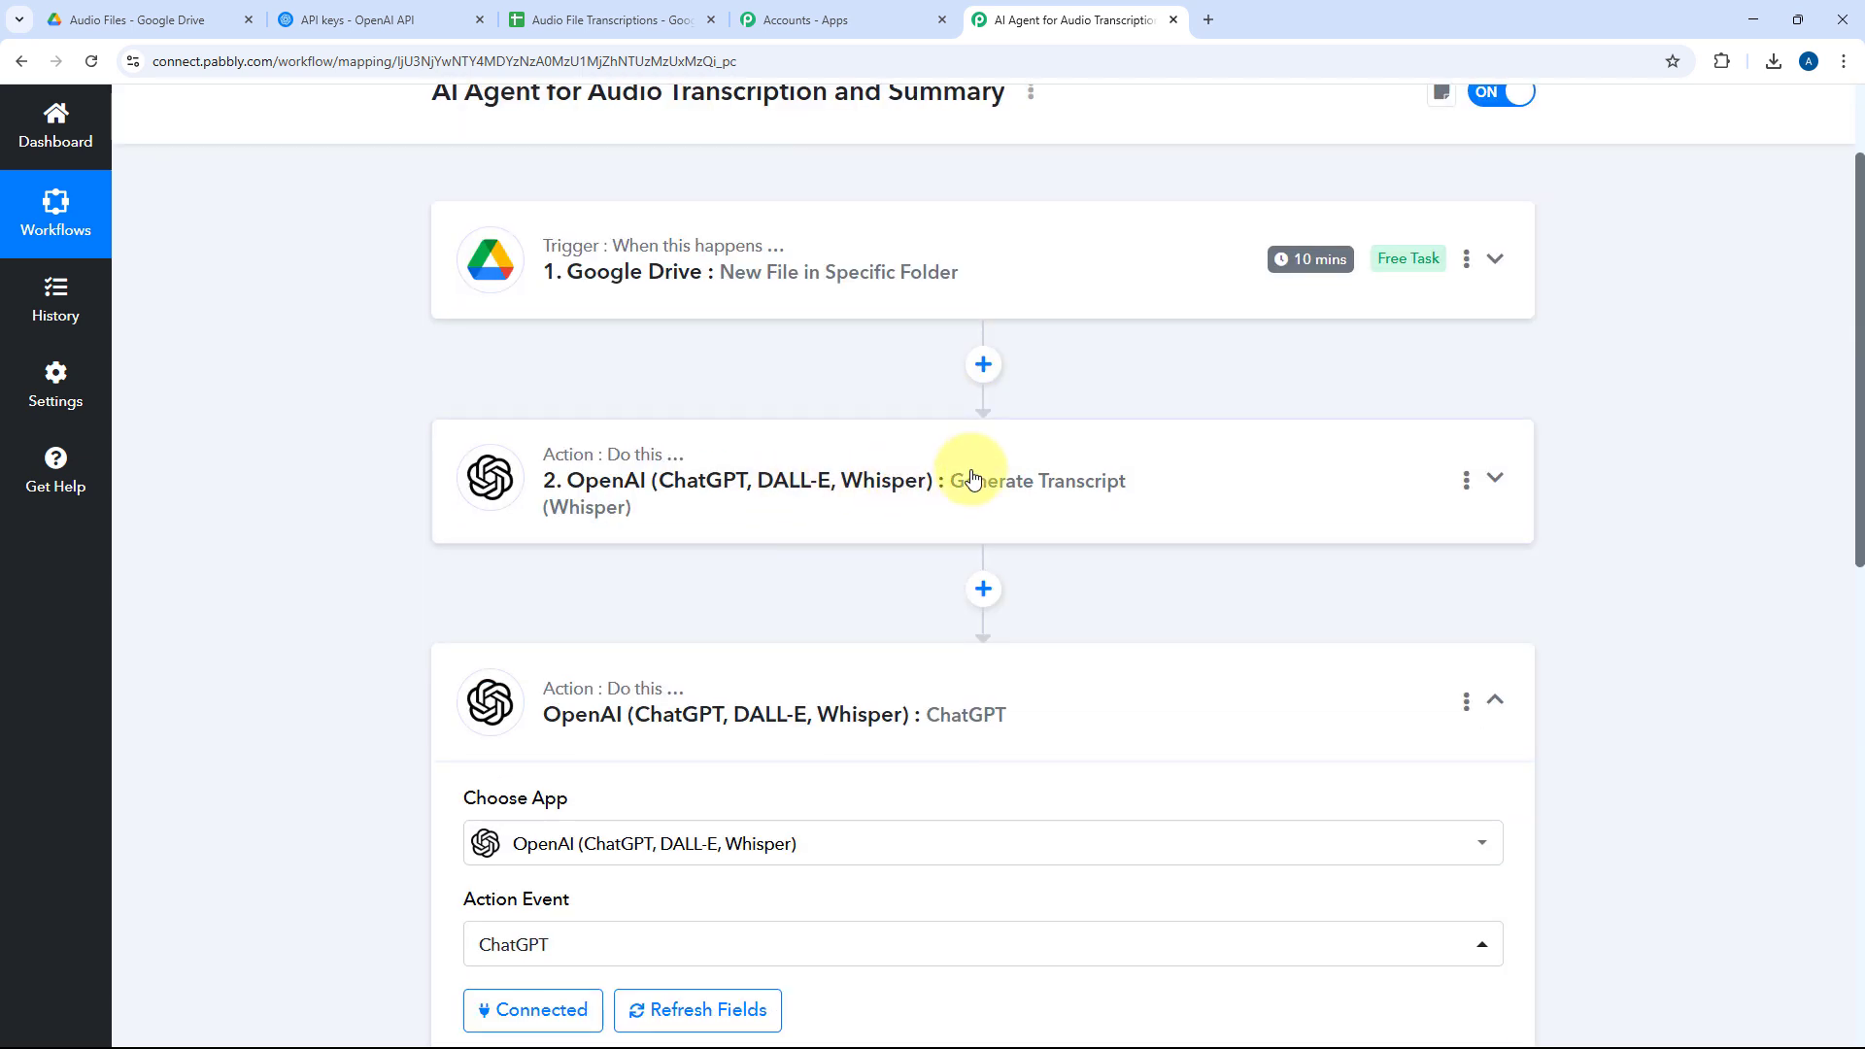
left_click(942, 471)
scroll(405, 524, "down", 12)
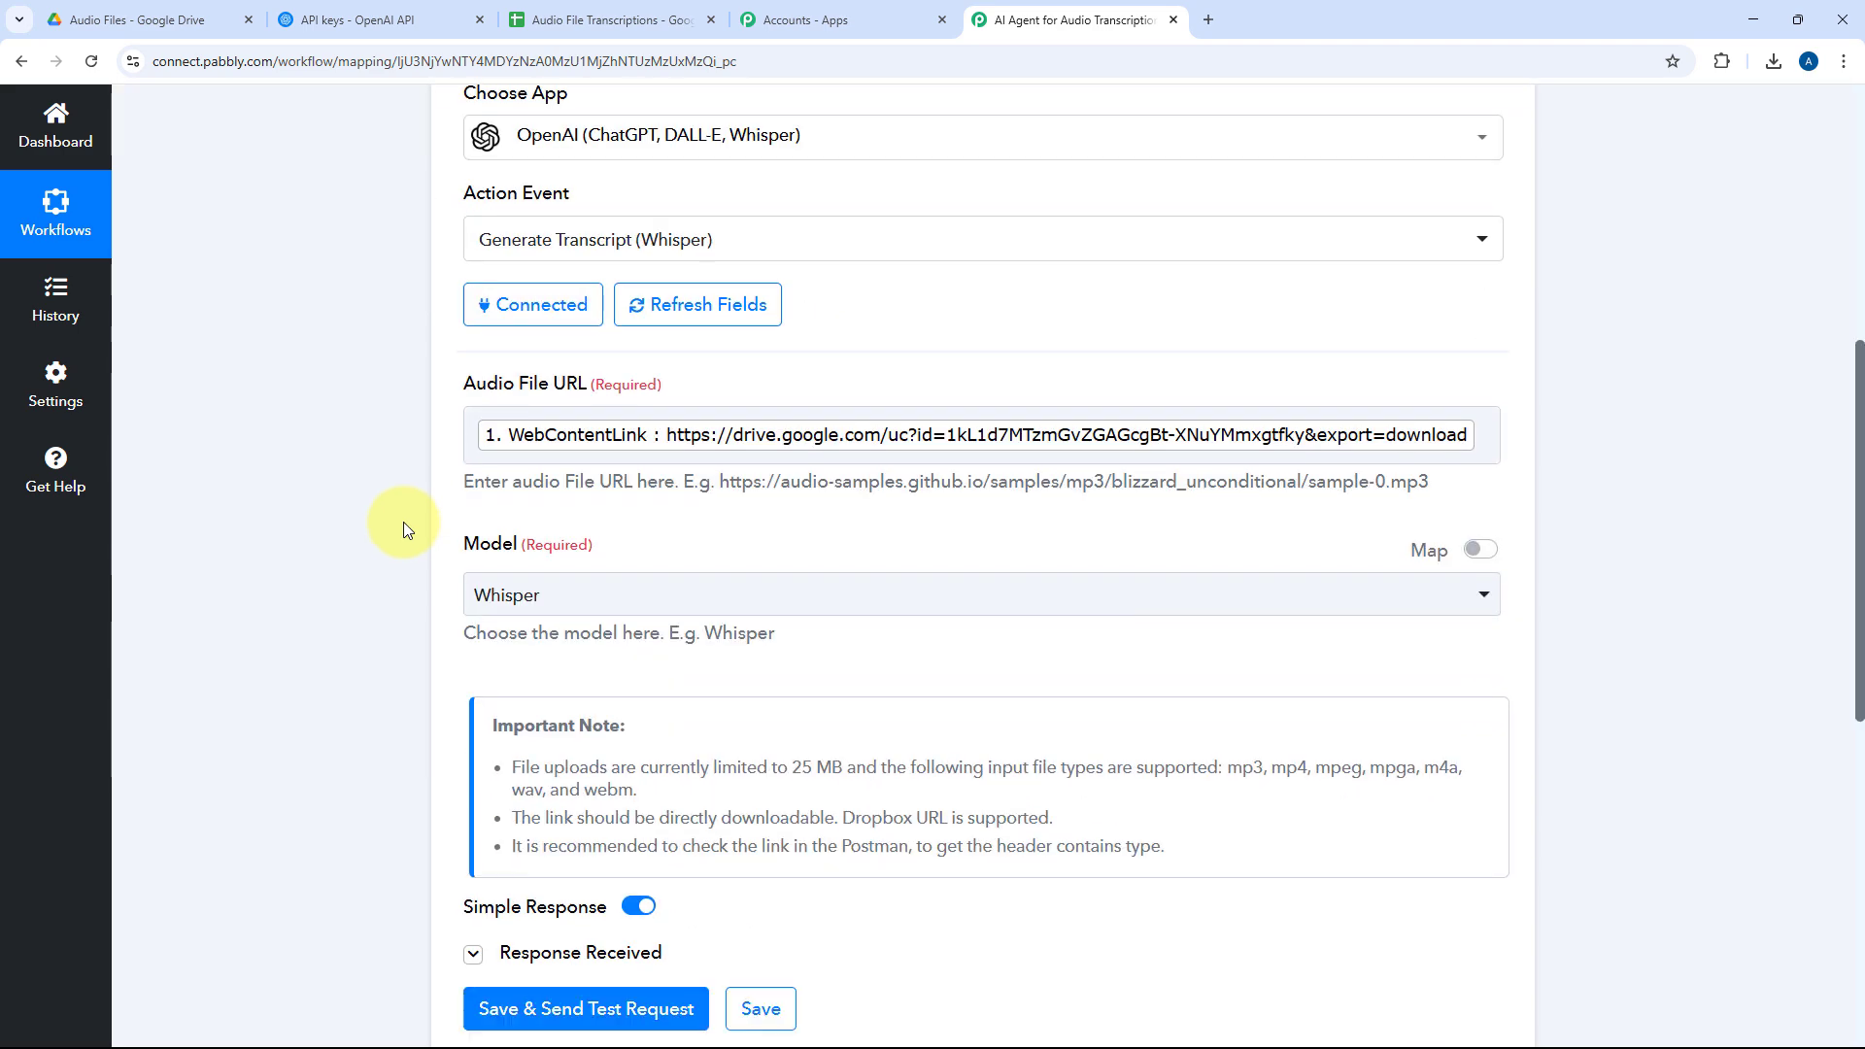
left_click(473, 469)
scroll(1080, 342, "down", 2)
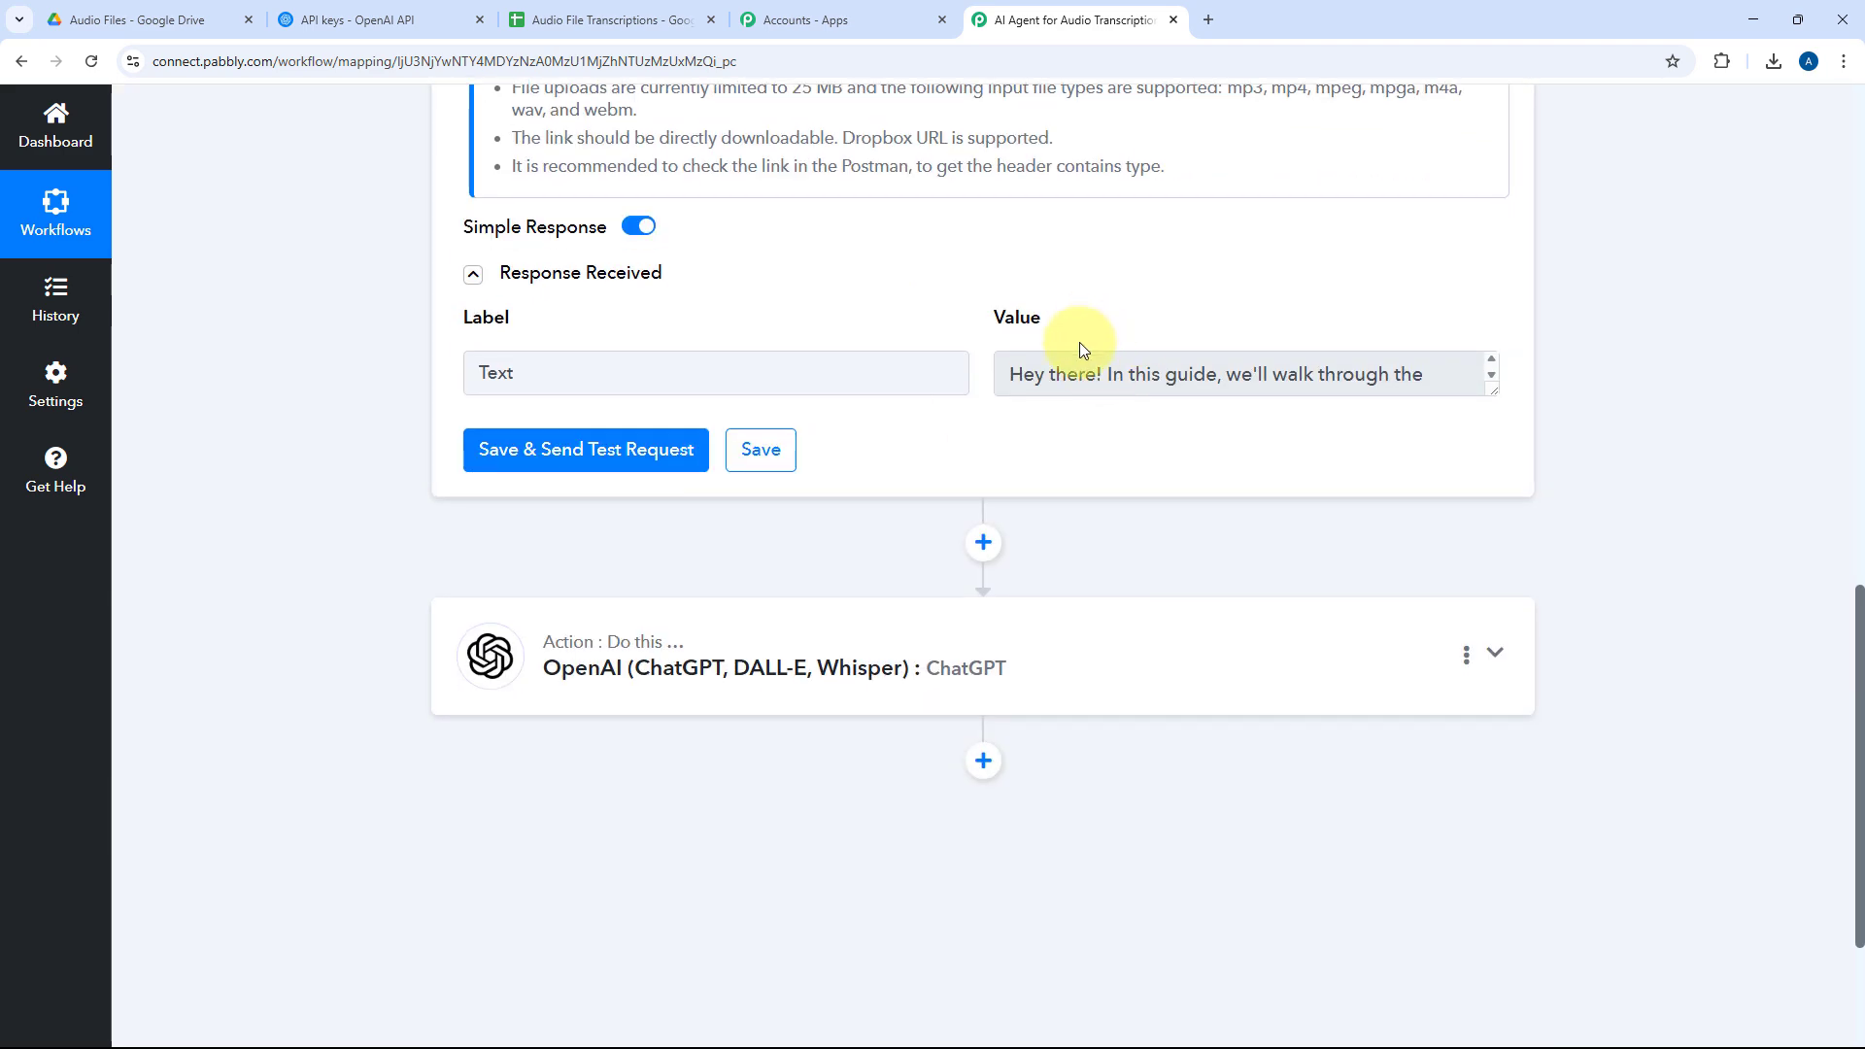
left_click(878, 670)
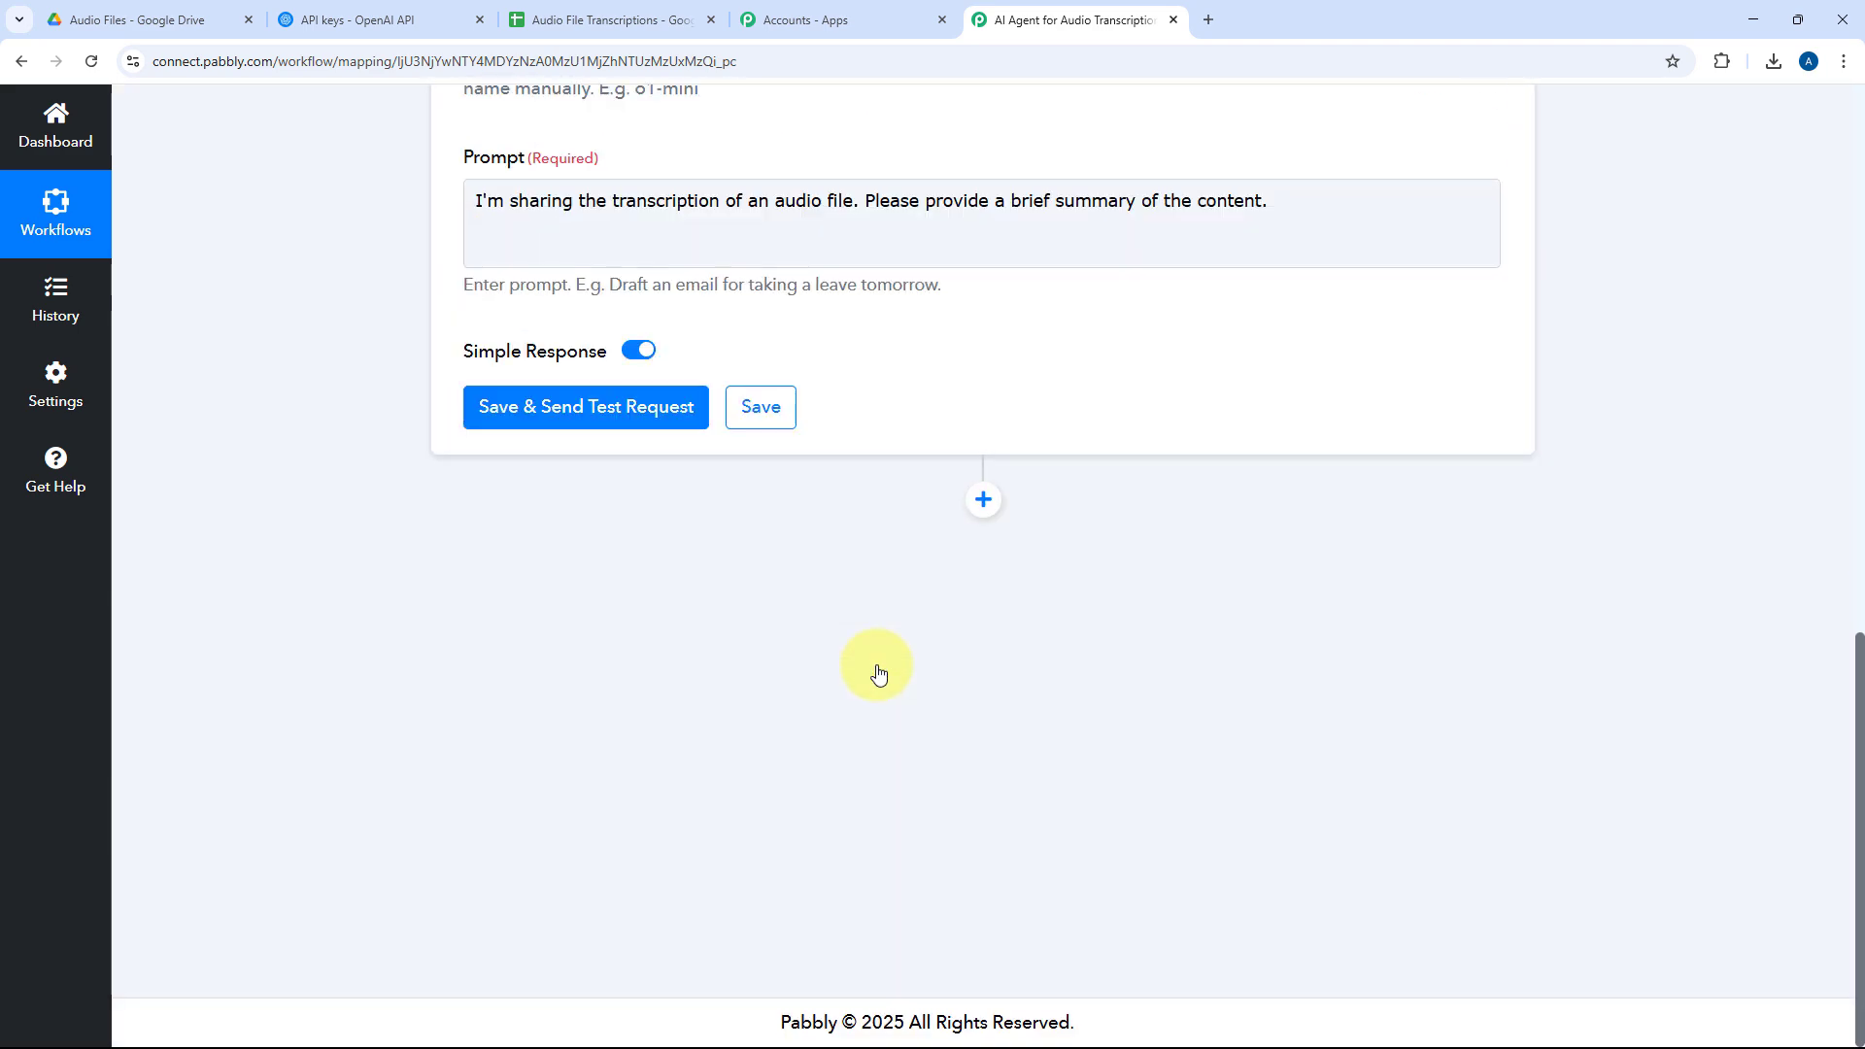
scroll(815, 616, "down", 5)
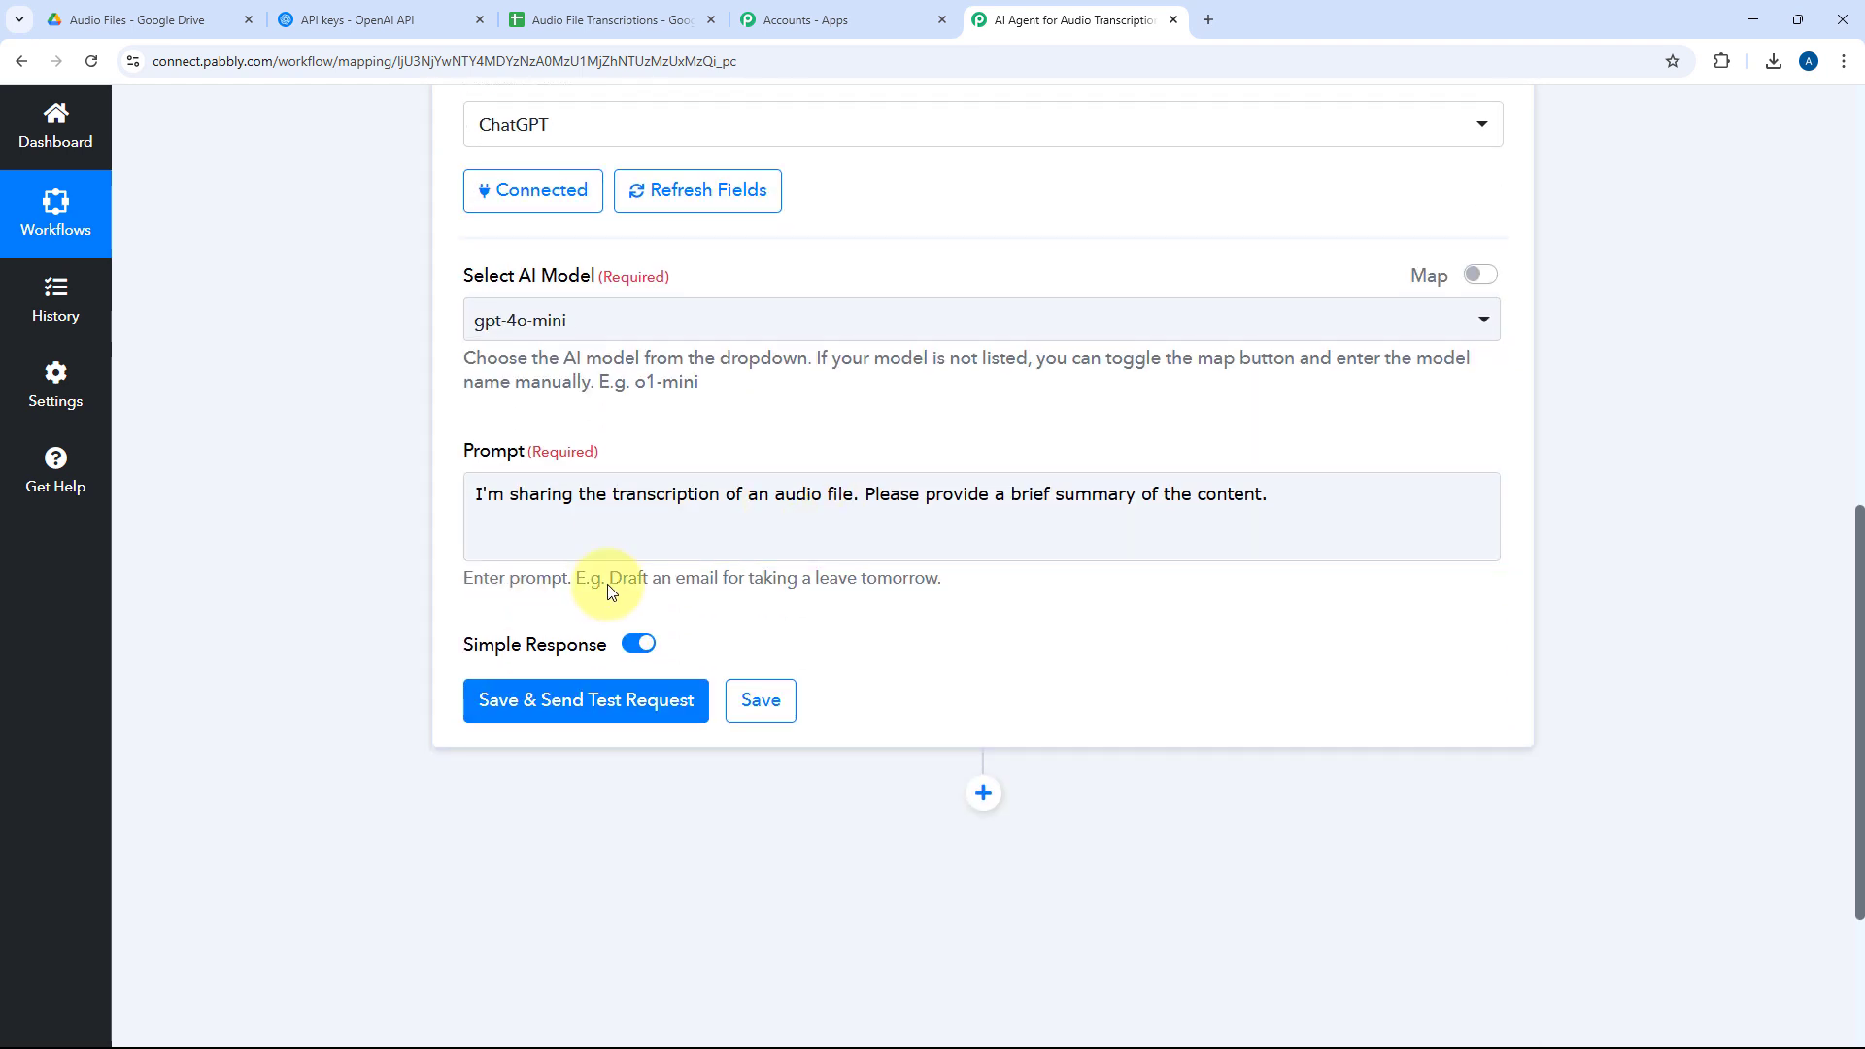
left_click(515, 538)
scroll(667, 597, "down", 2)
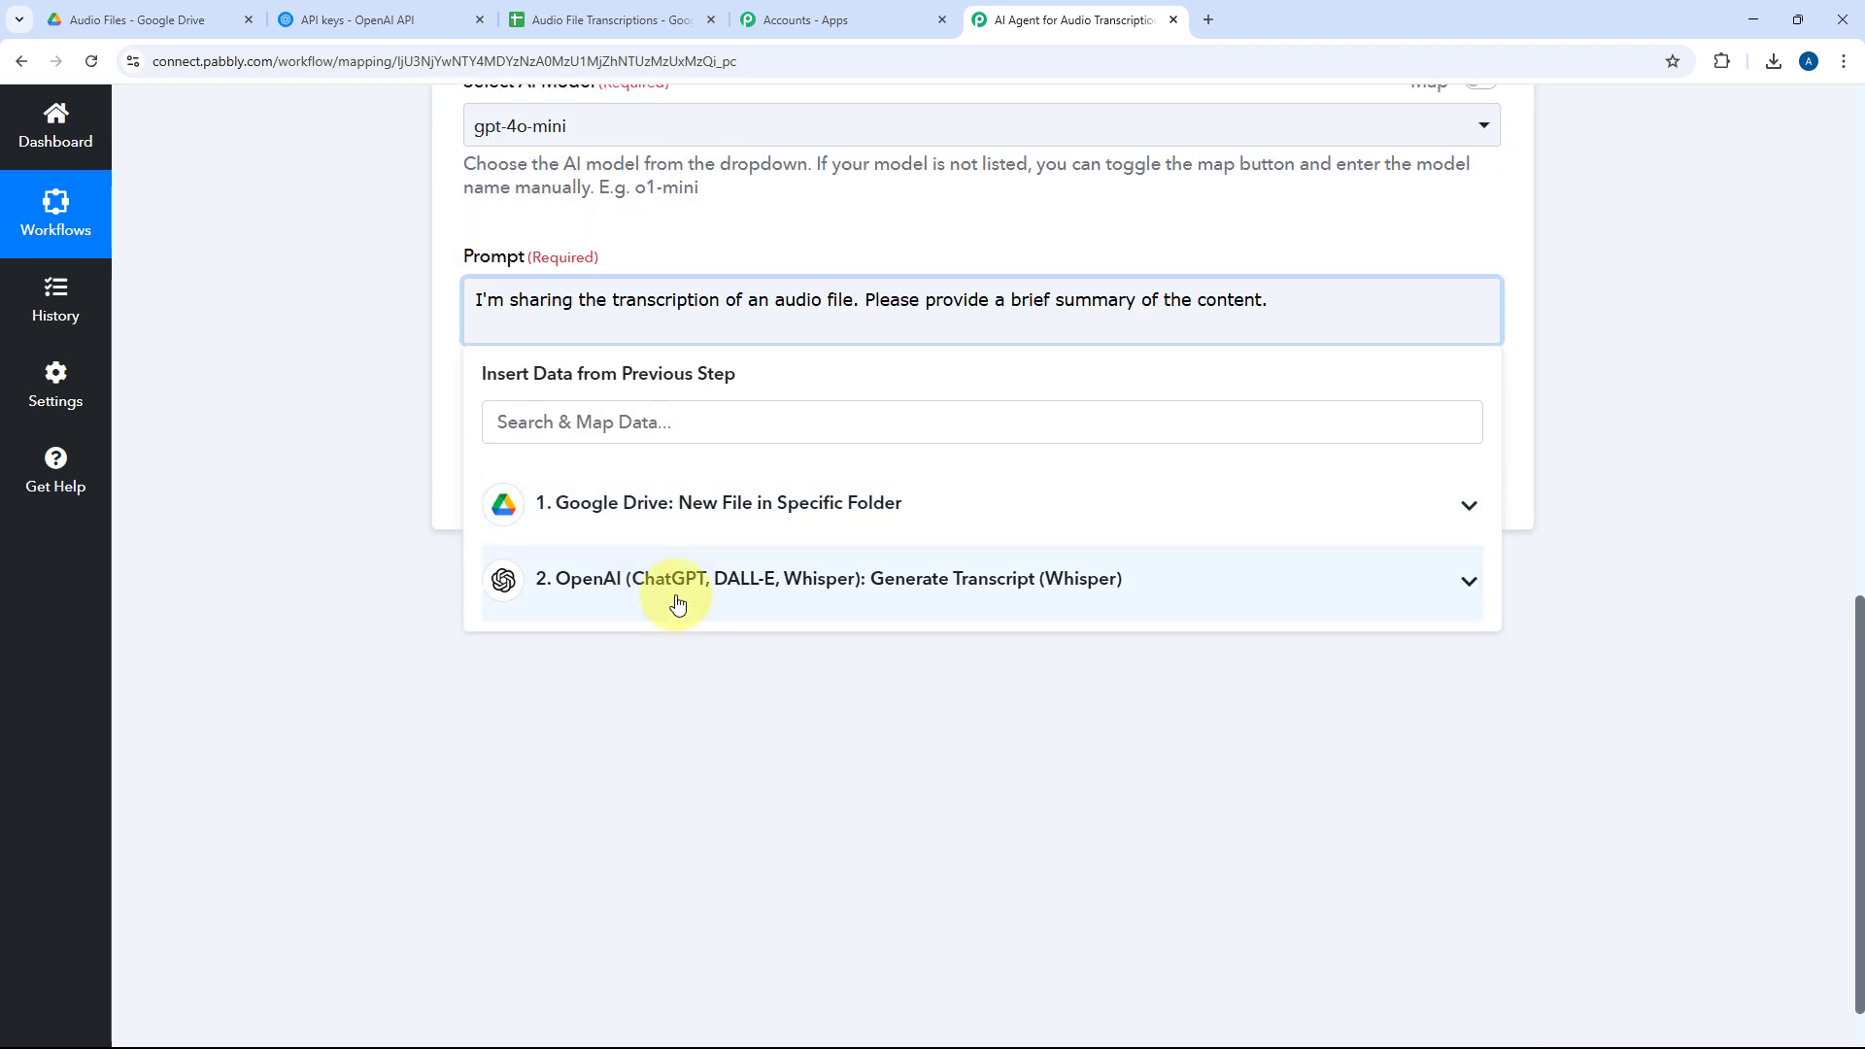
left_click(677, 602)
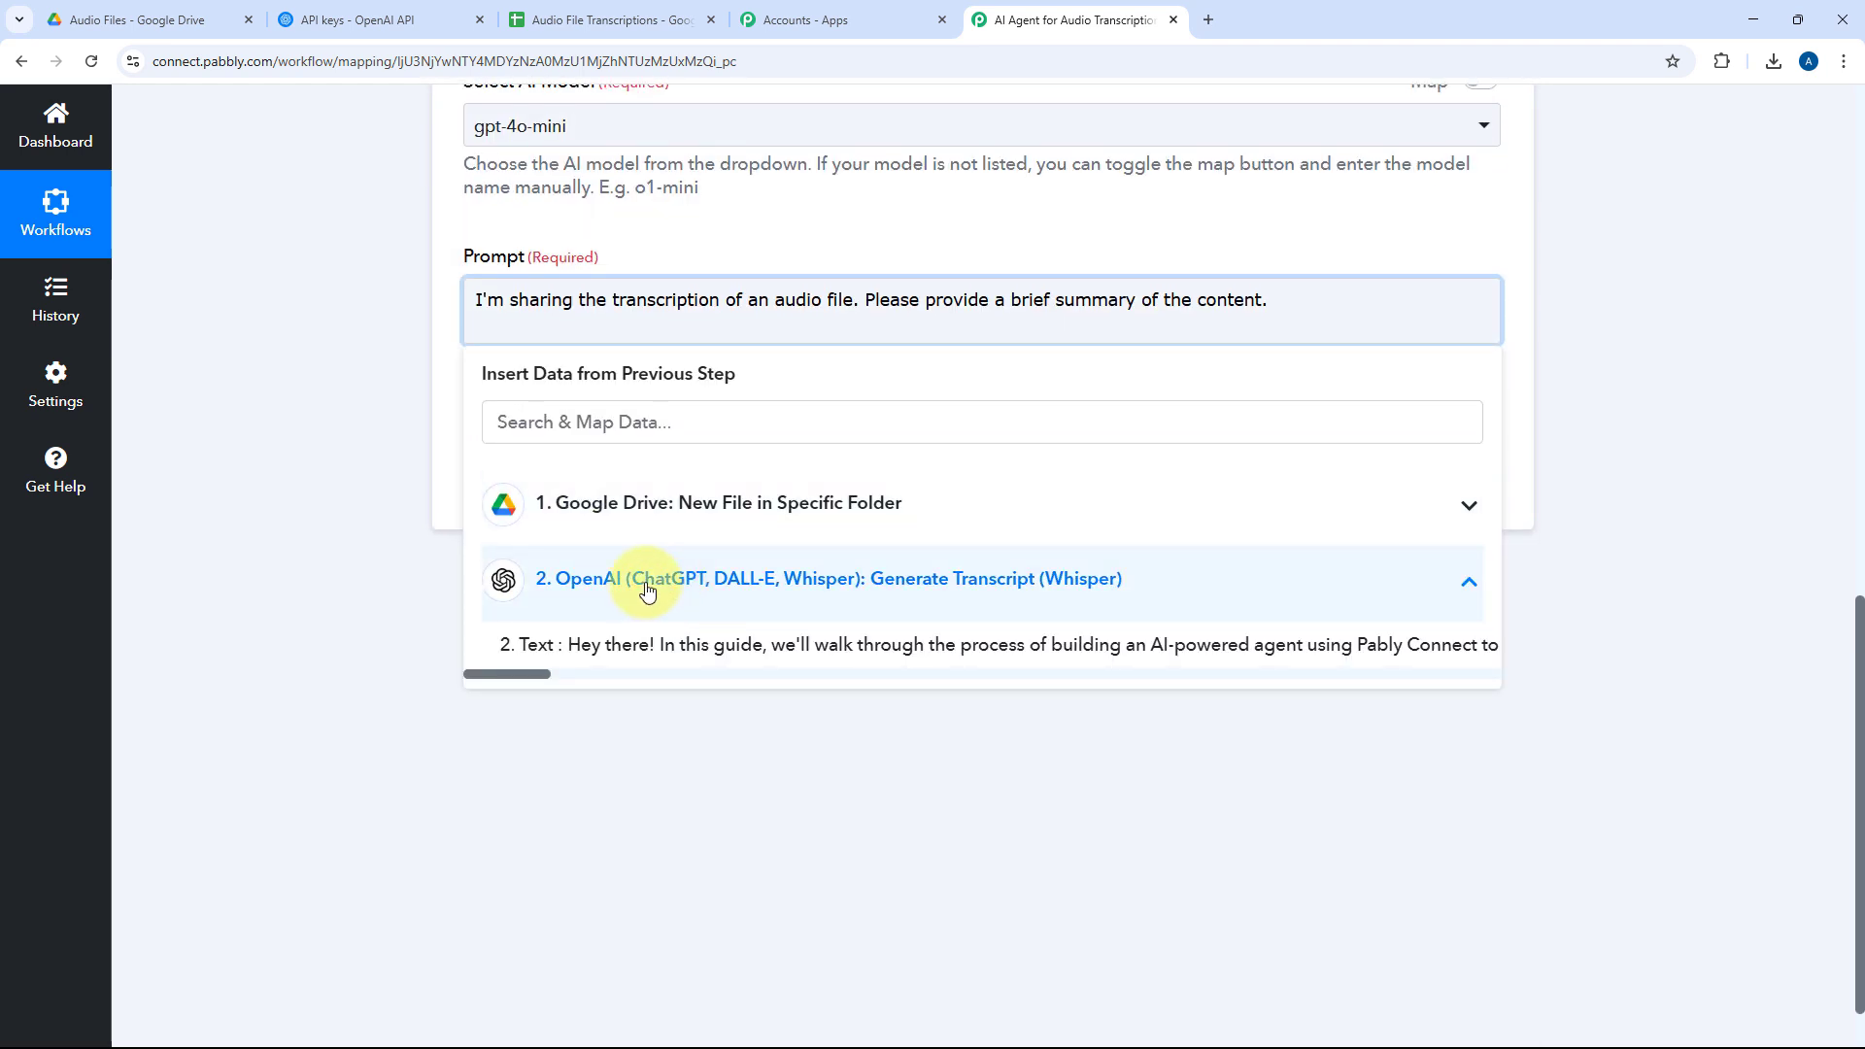
left_click(597, 651)
left_click(427, 318)
scroll(895, 479, "up", 1)
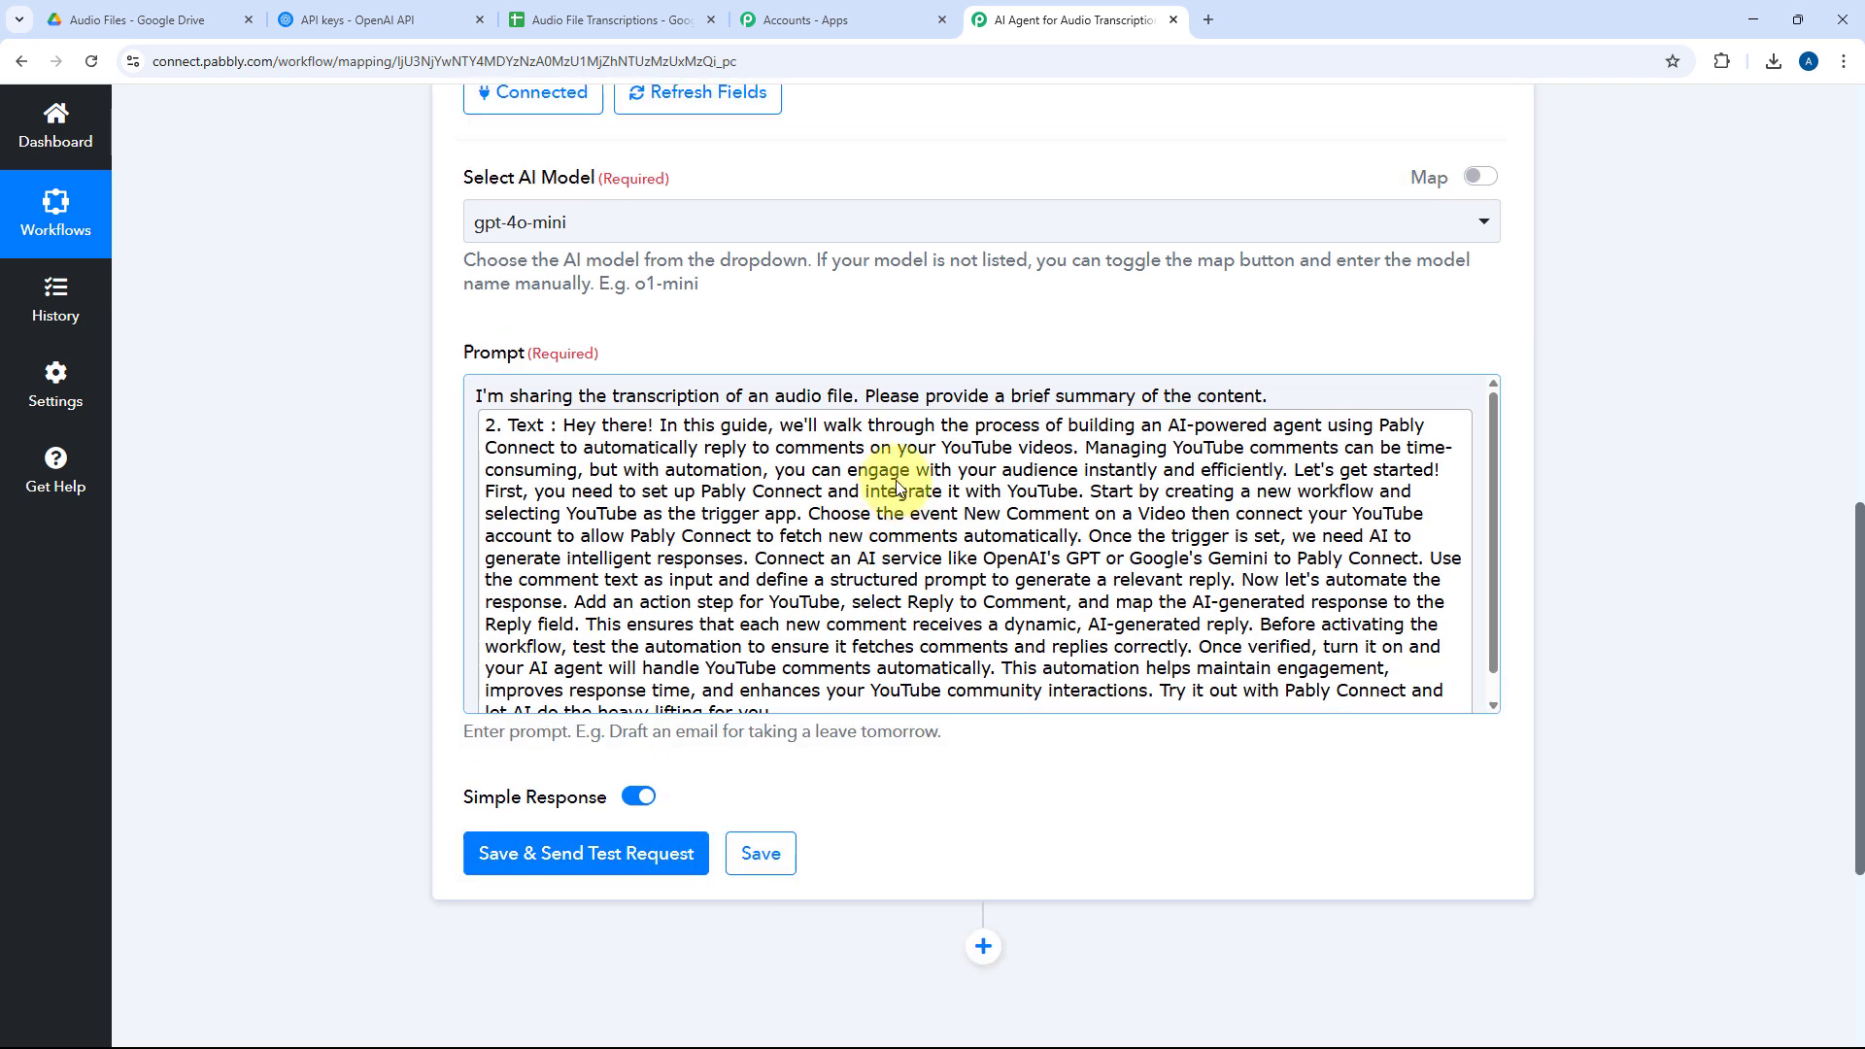
Insert a blank line between the instruction and the mapped transcript text in the prompt
left_click(1318, 390)
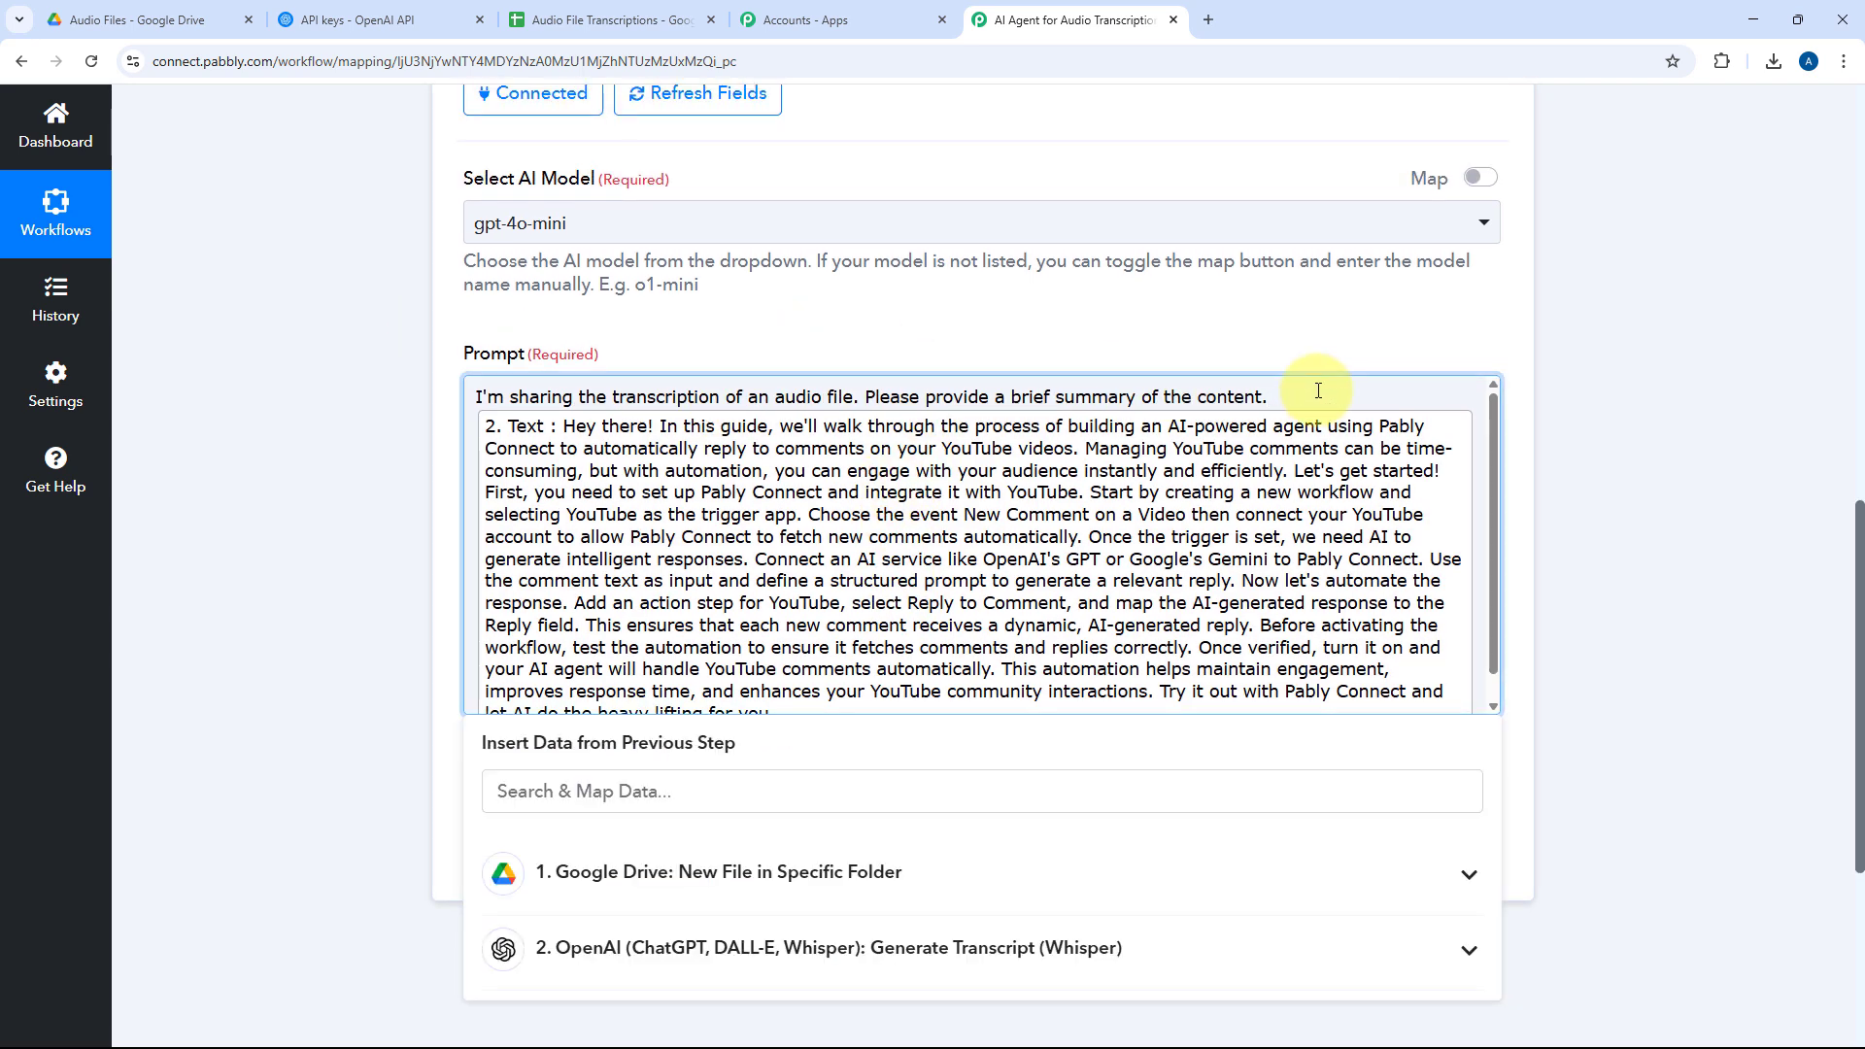
key("Return")
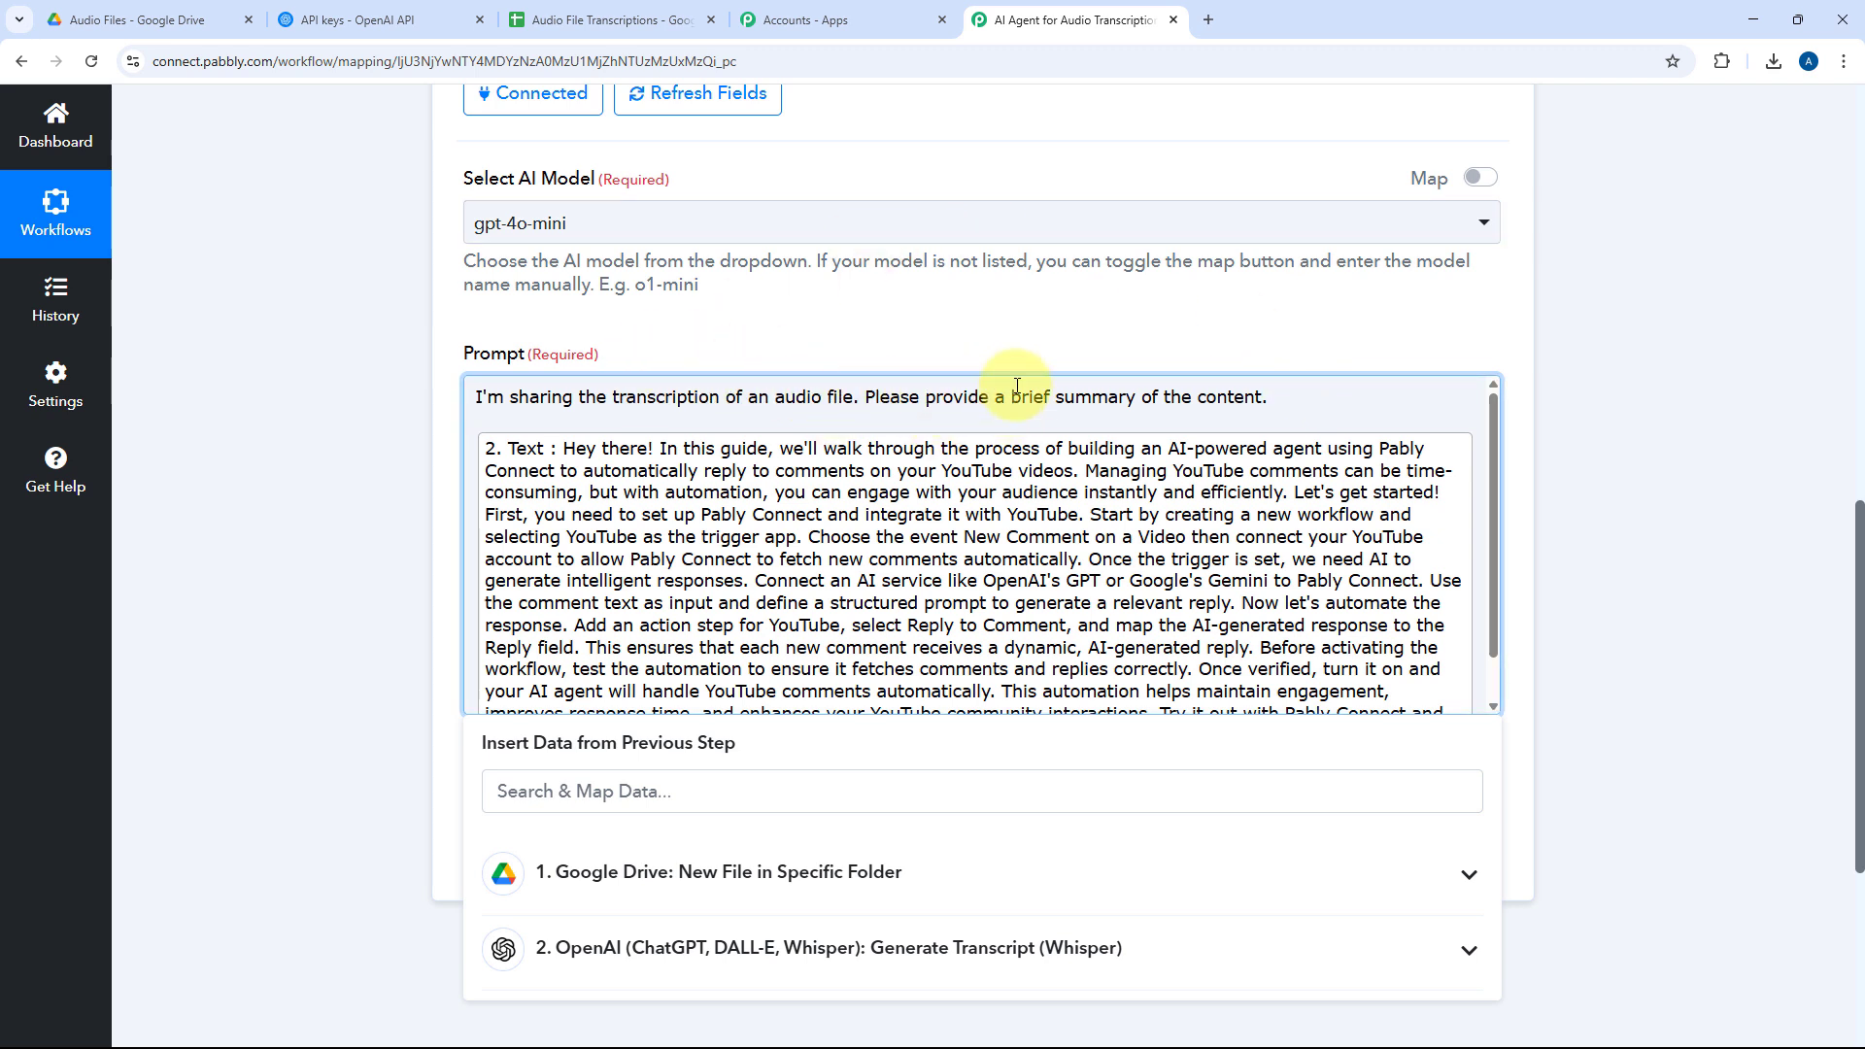
left_click(1209, 342)
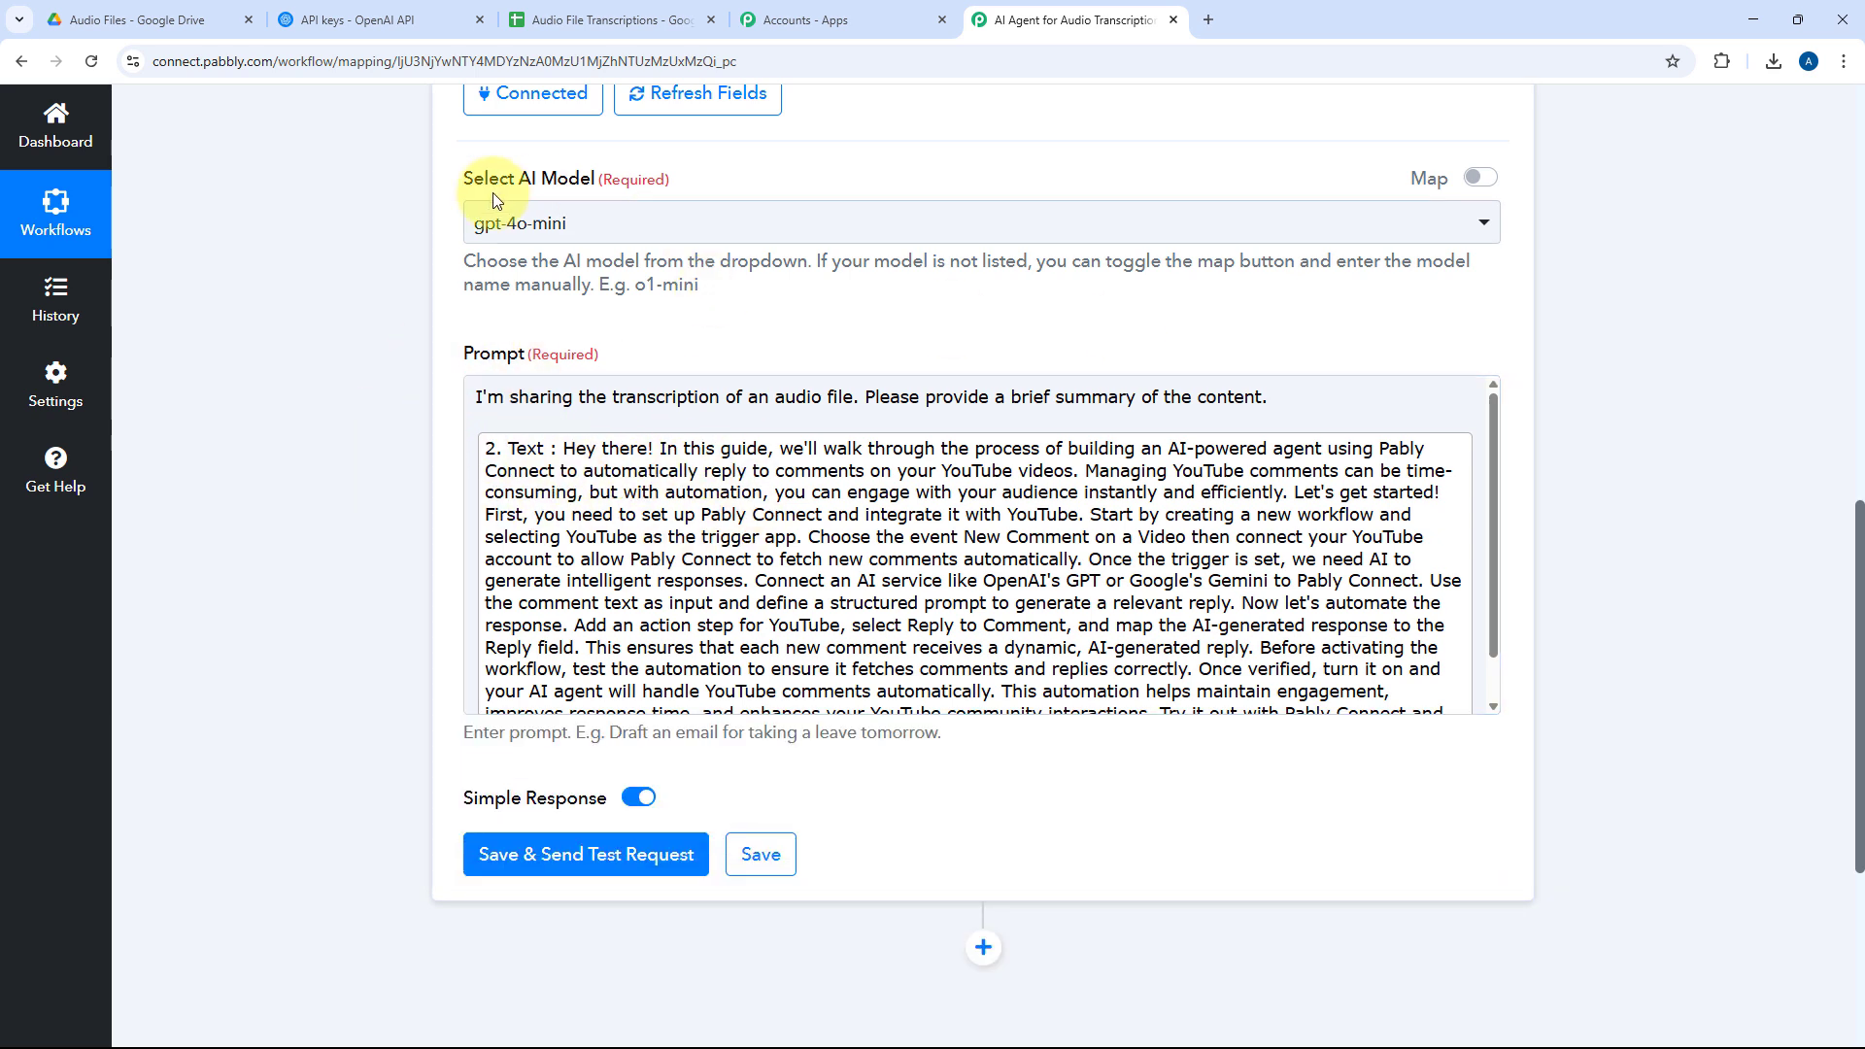
Save the ChatGPT step with a test request, and enlarge the Choices 0 Message Content value to read the generated summary
scroll(441, 281, "down", 3)
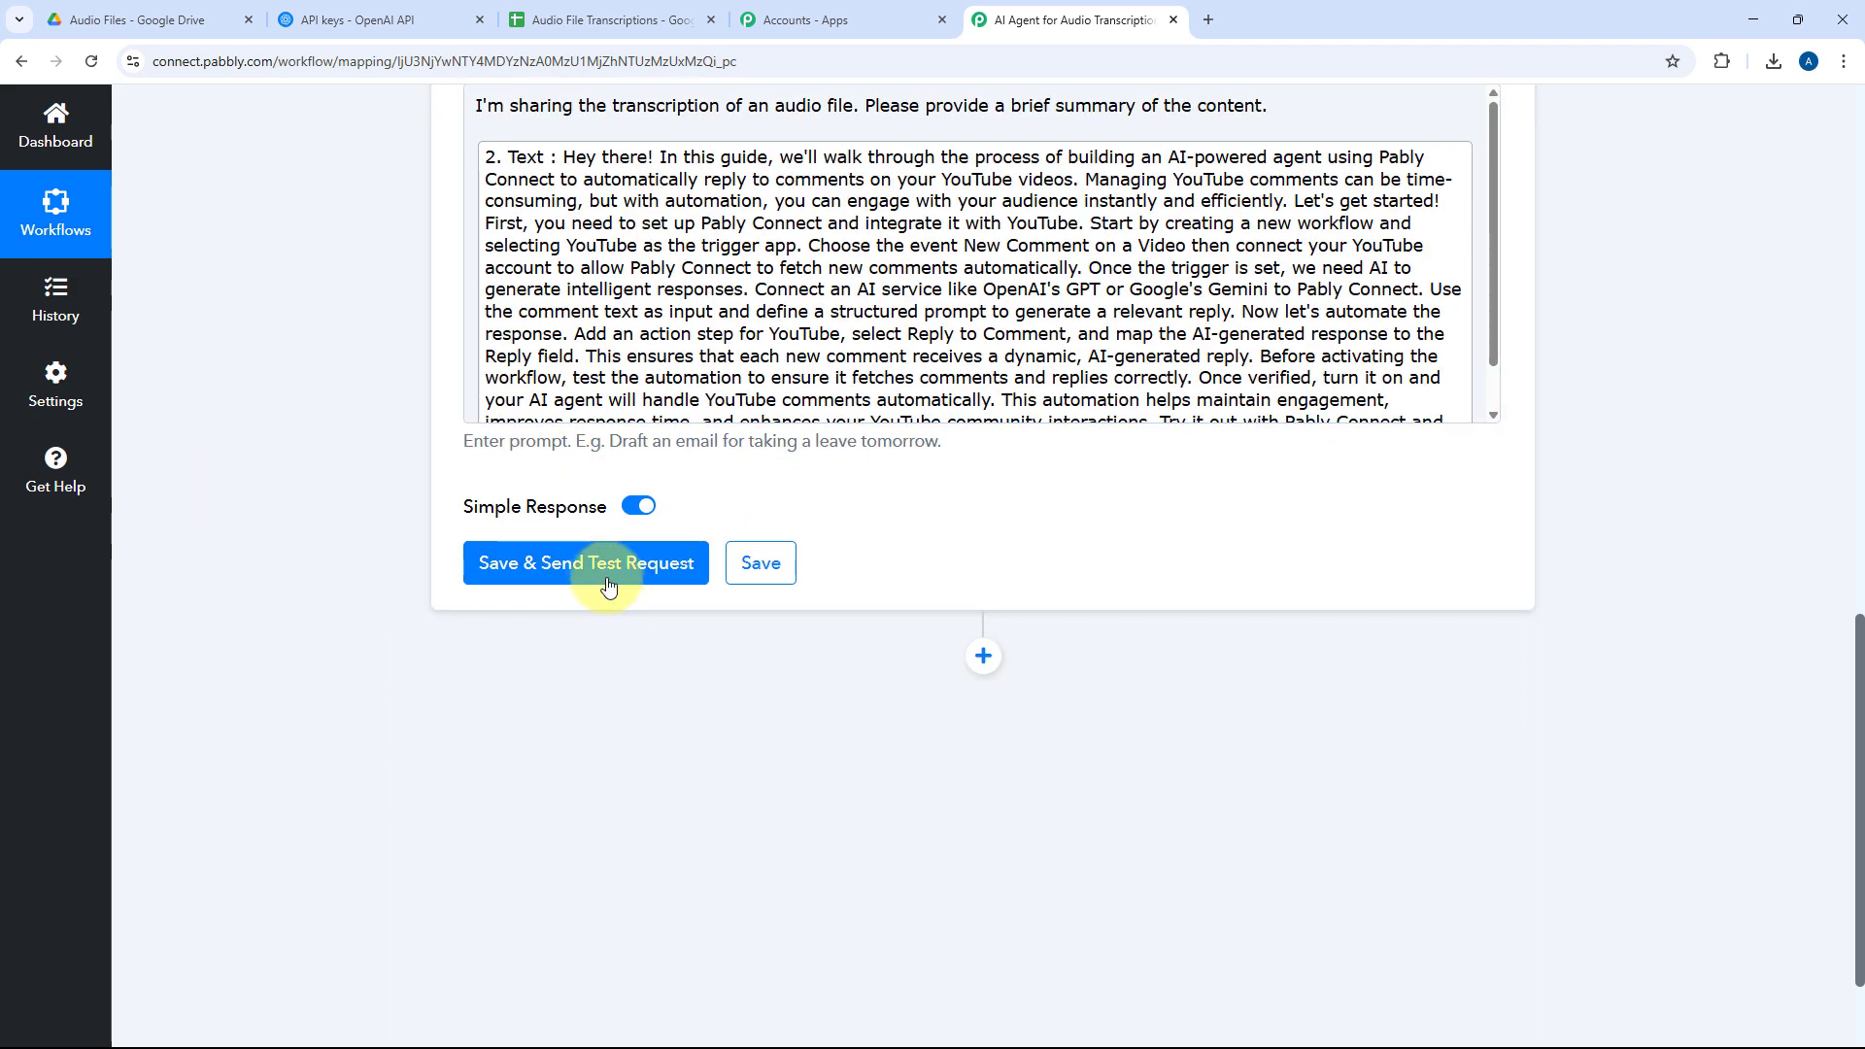
left_click(608, 581)
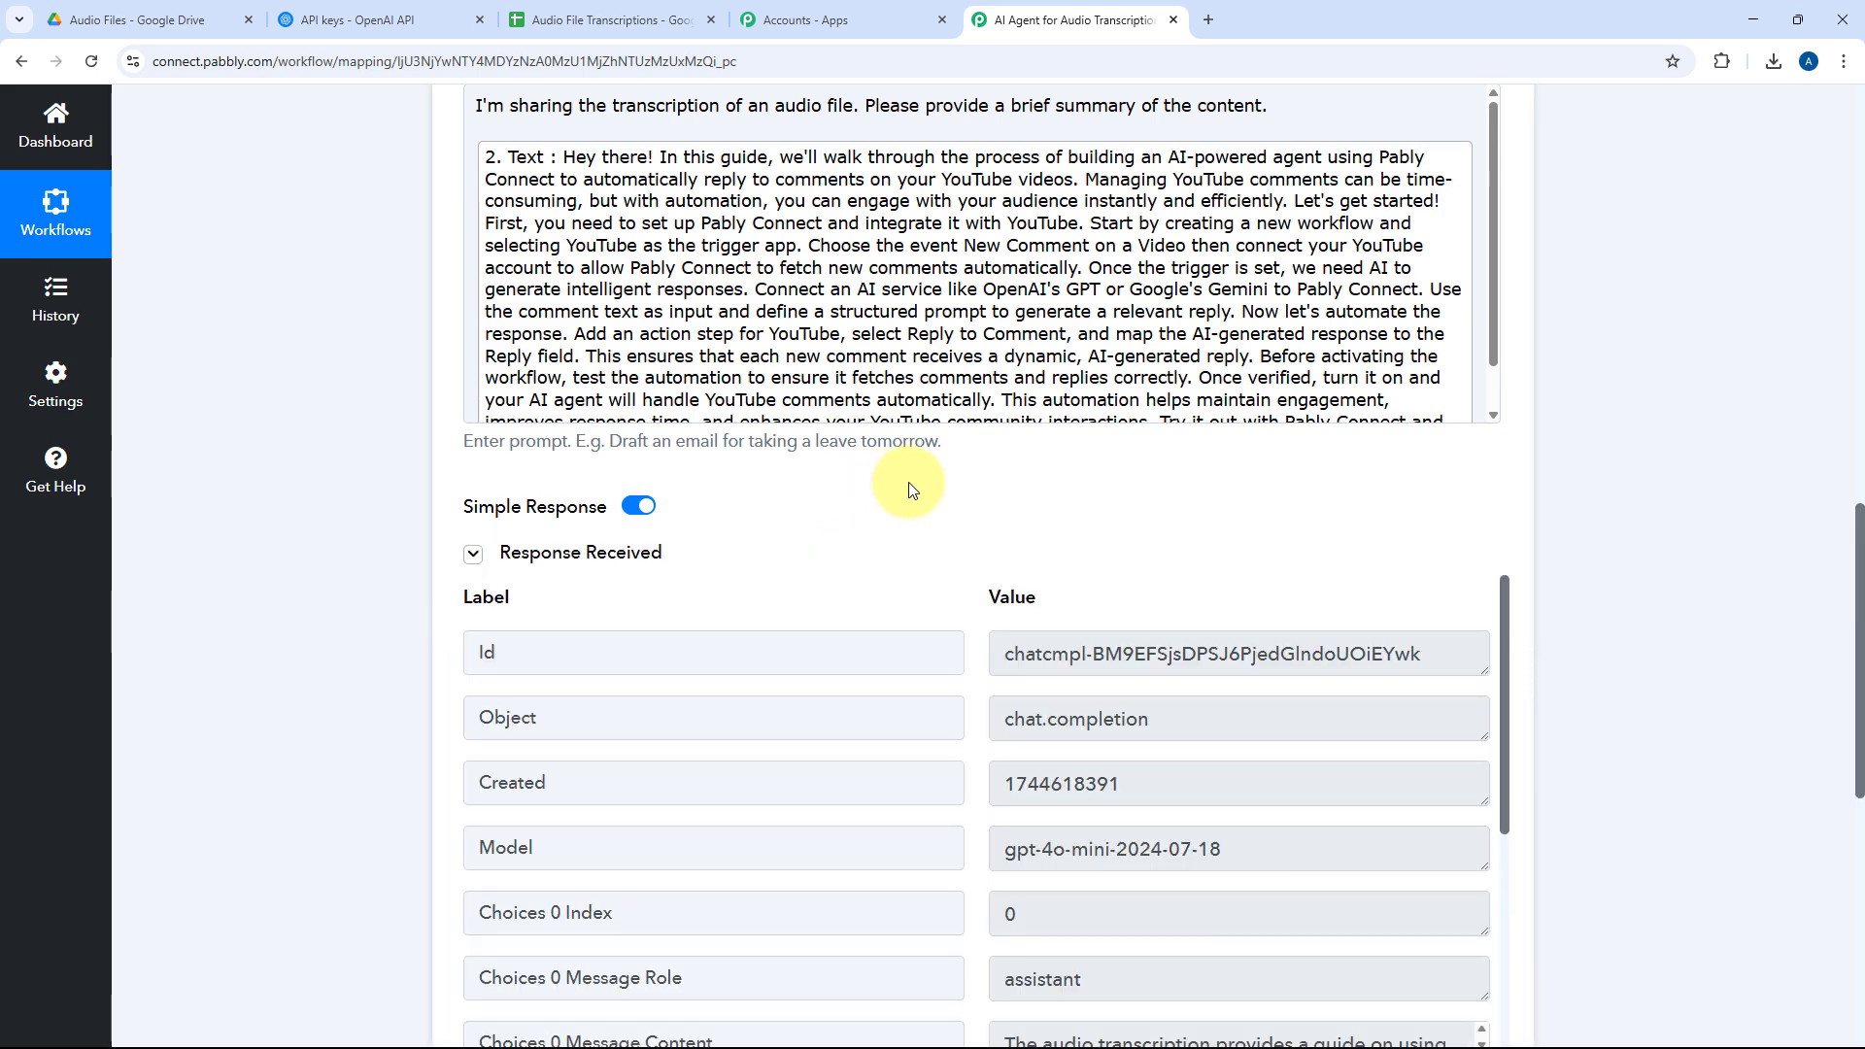
scroll(913, 488, "down", 3)
scroll(983, 464, "down", 3)
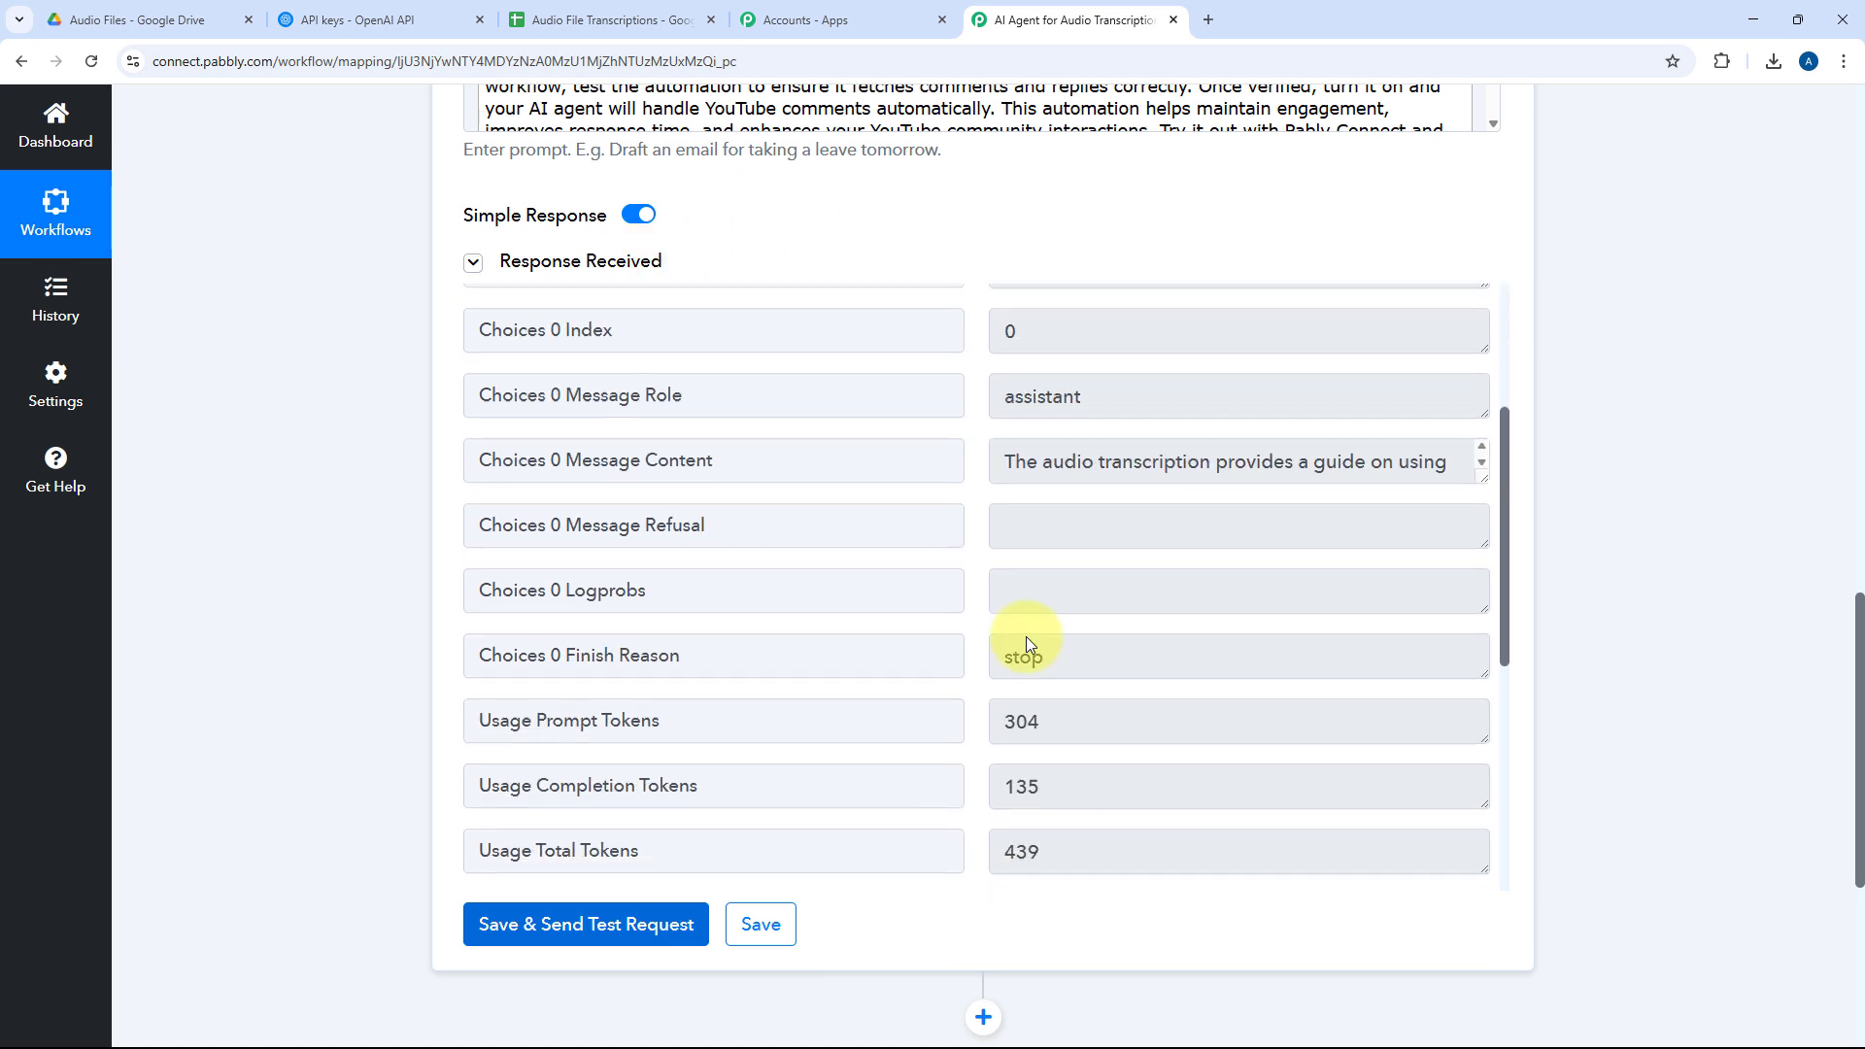
left_click_drag(1483, 472, 1466, 879)
scroll(1072, 491, "down", 3)
scroll(1435, 701, "up", 2)
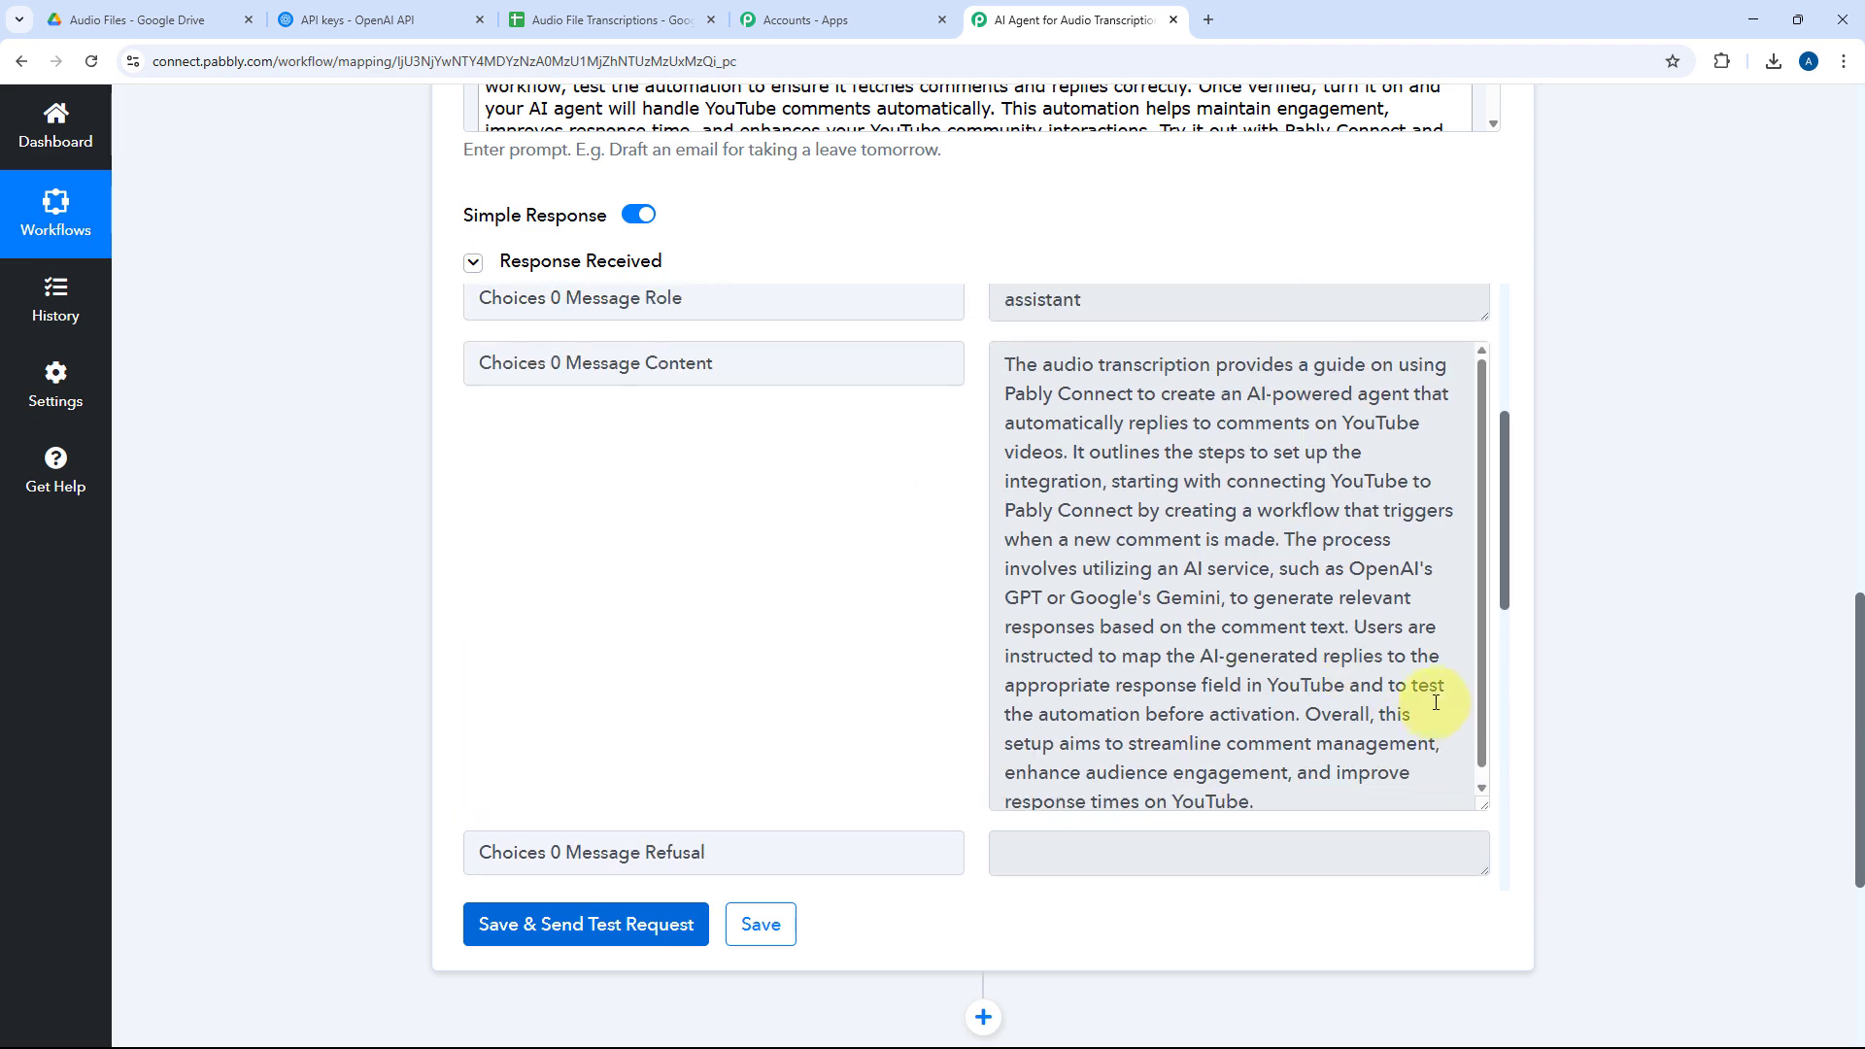
left_click_drag(1146, 782, 930, 333)
left_click(974, 366)
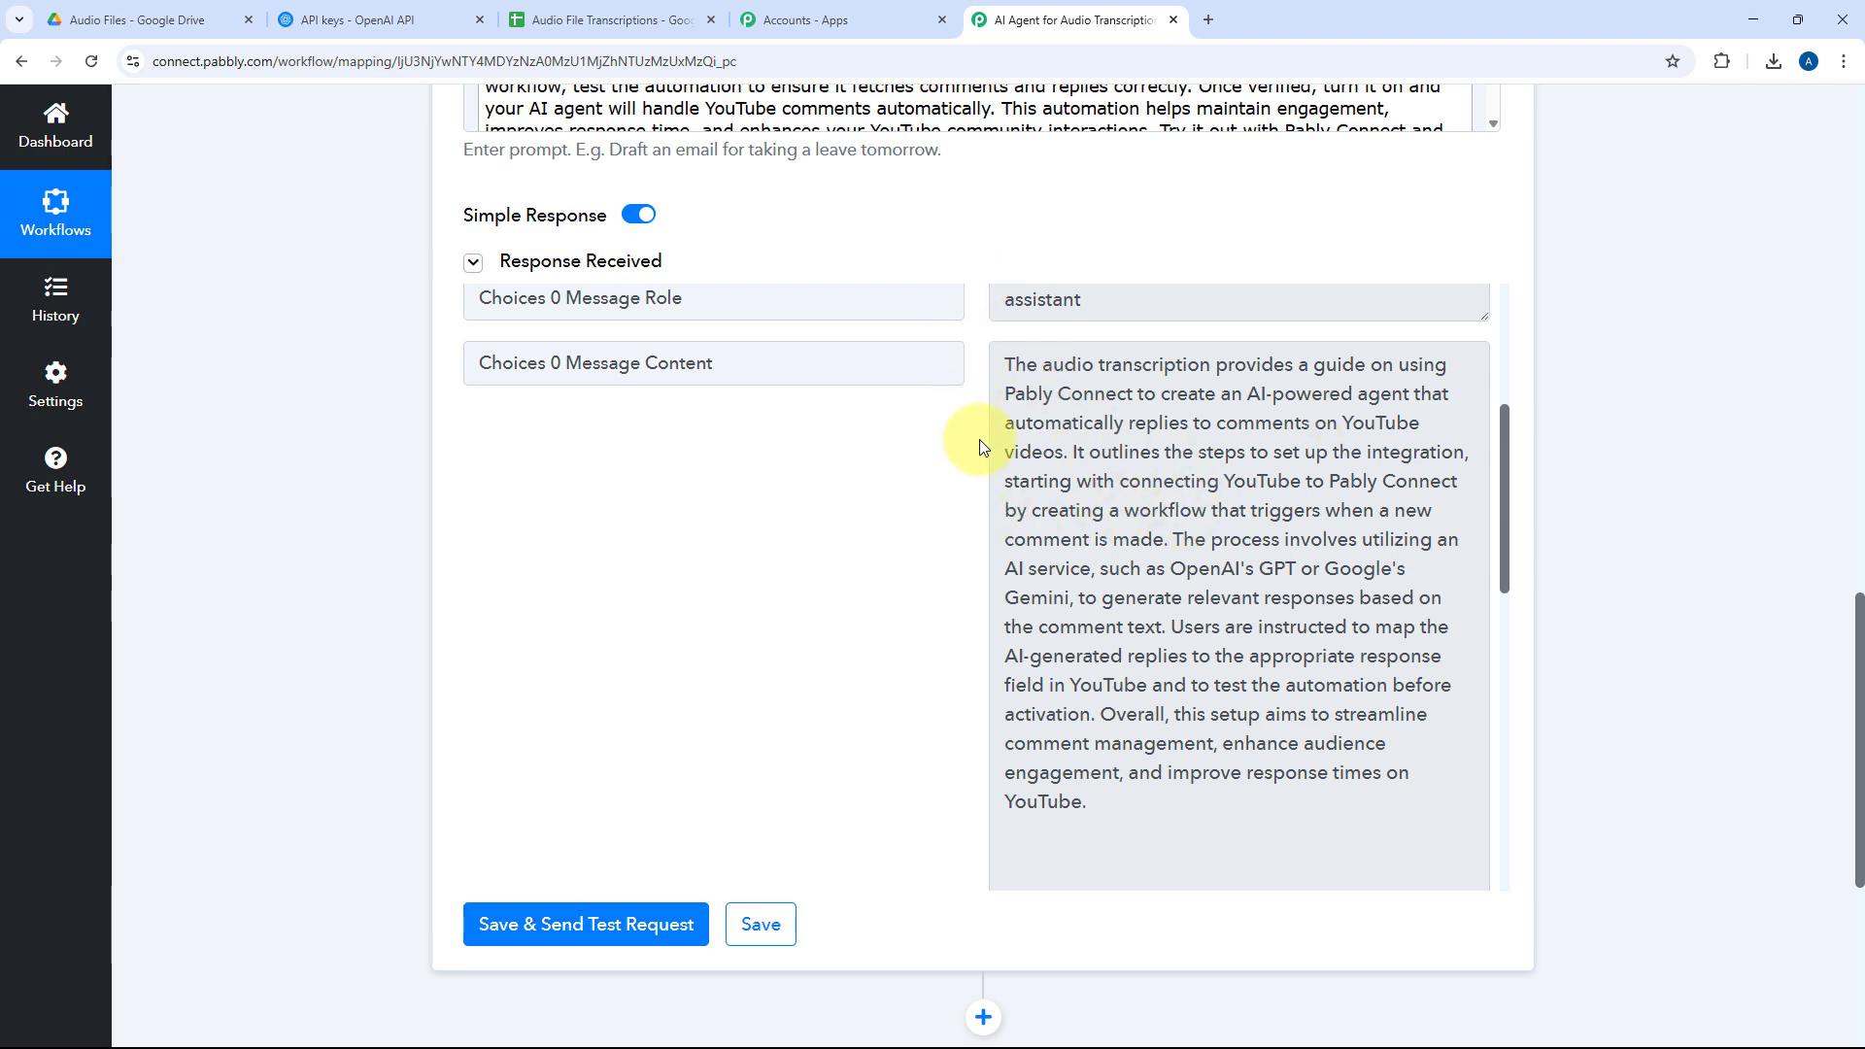
scroll(981, 530, "up", 6)
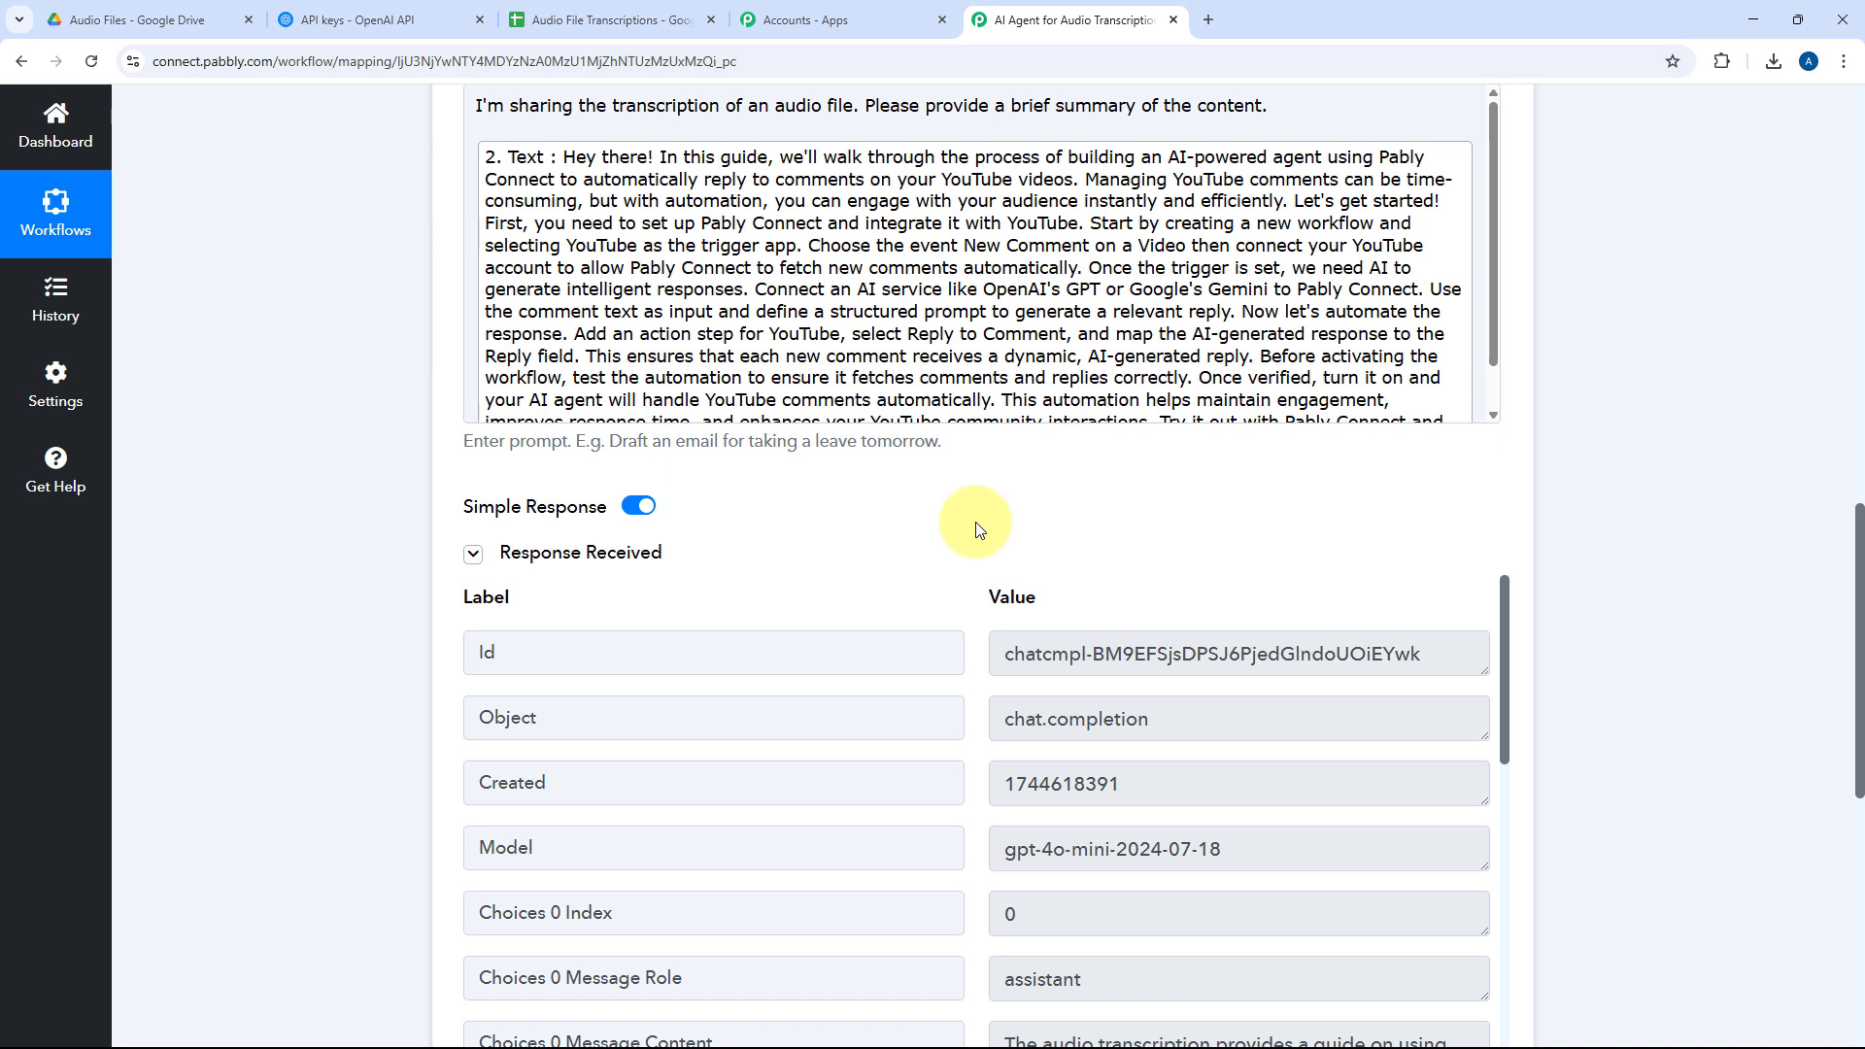
scroll(976, 529, "up", 1)
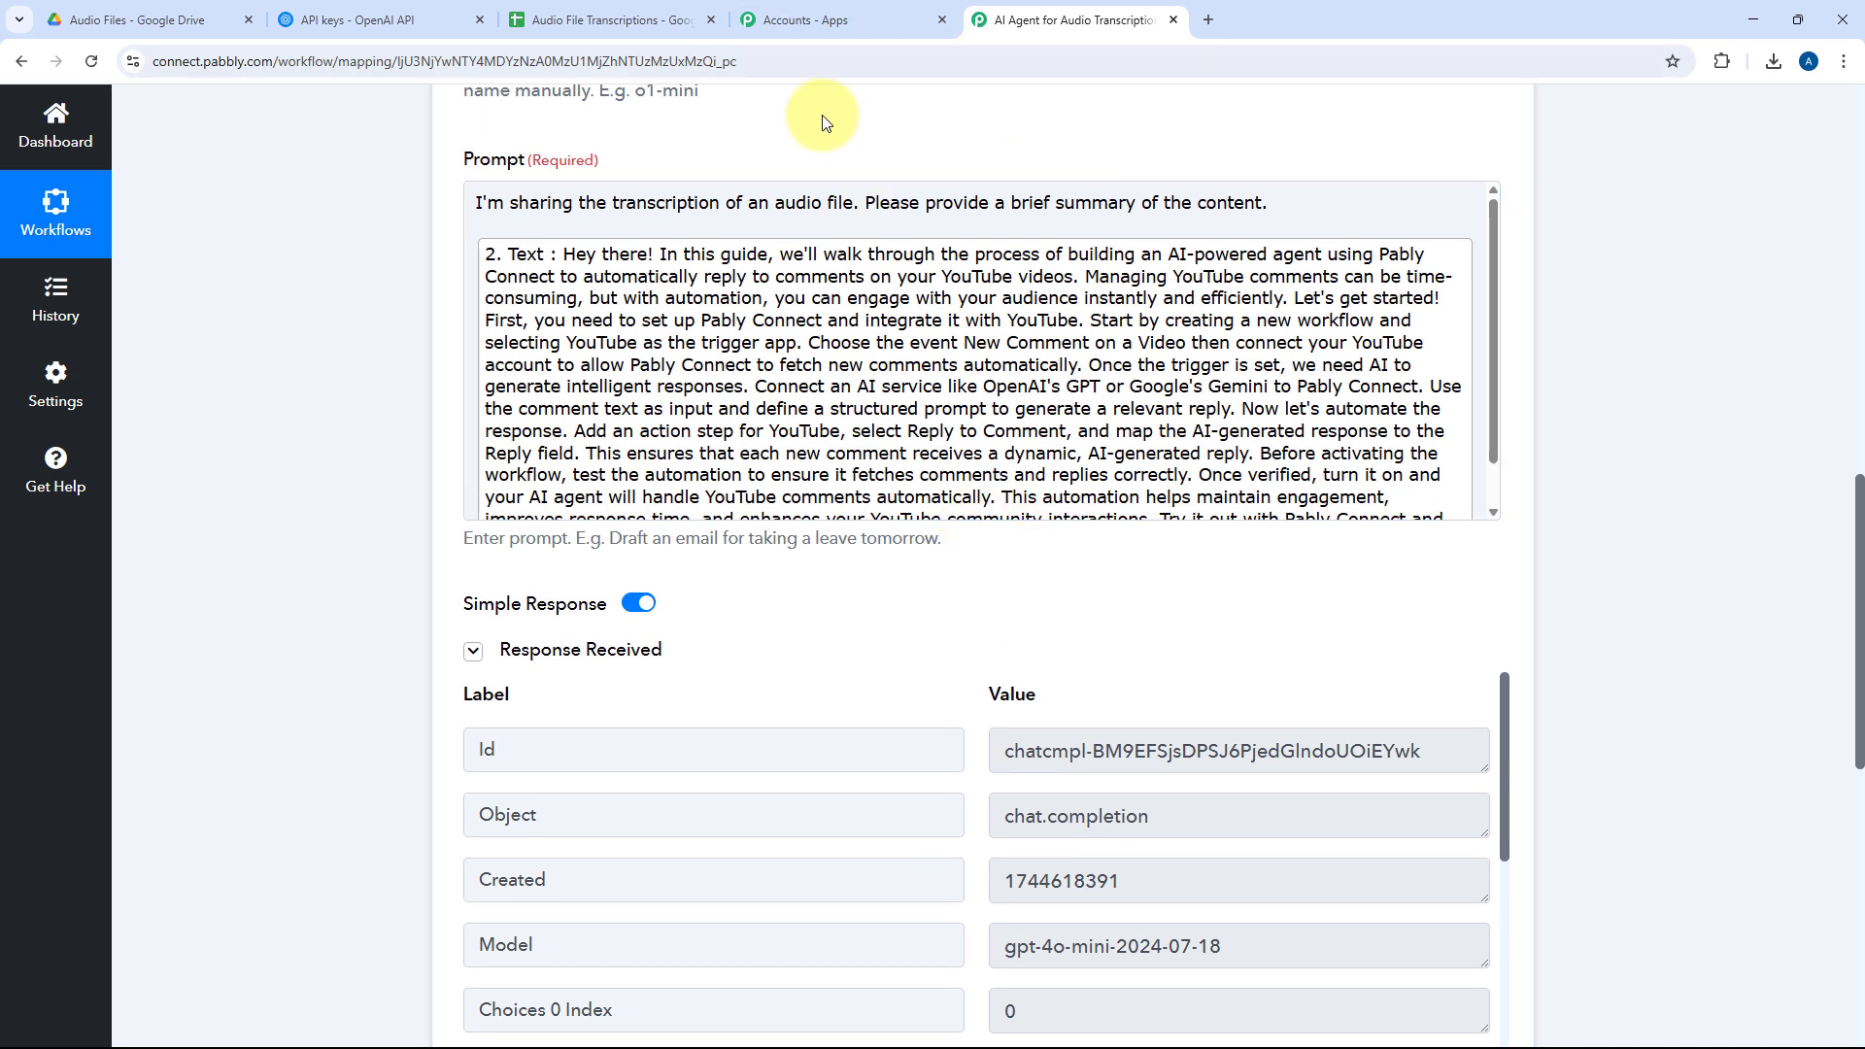
Review the Audio File Transcriptions sheet's File Name, File Link, Transcription and Summary columns, and check the source audio file in Google Drive
left_click(620, 12)
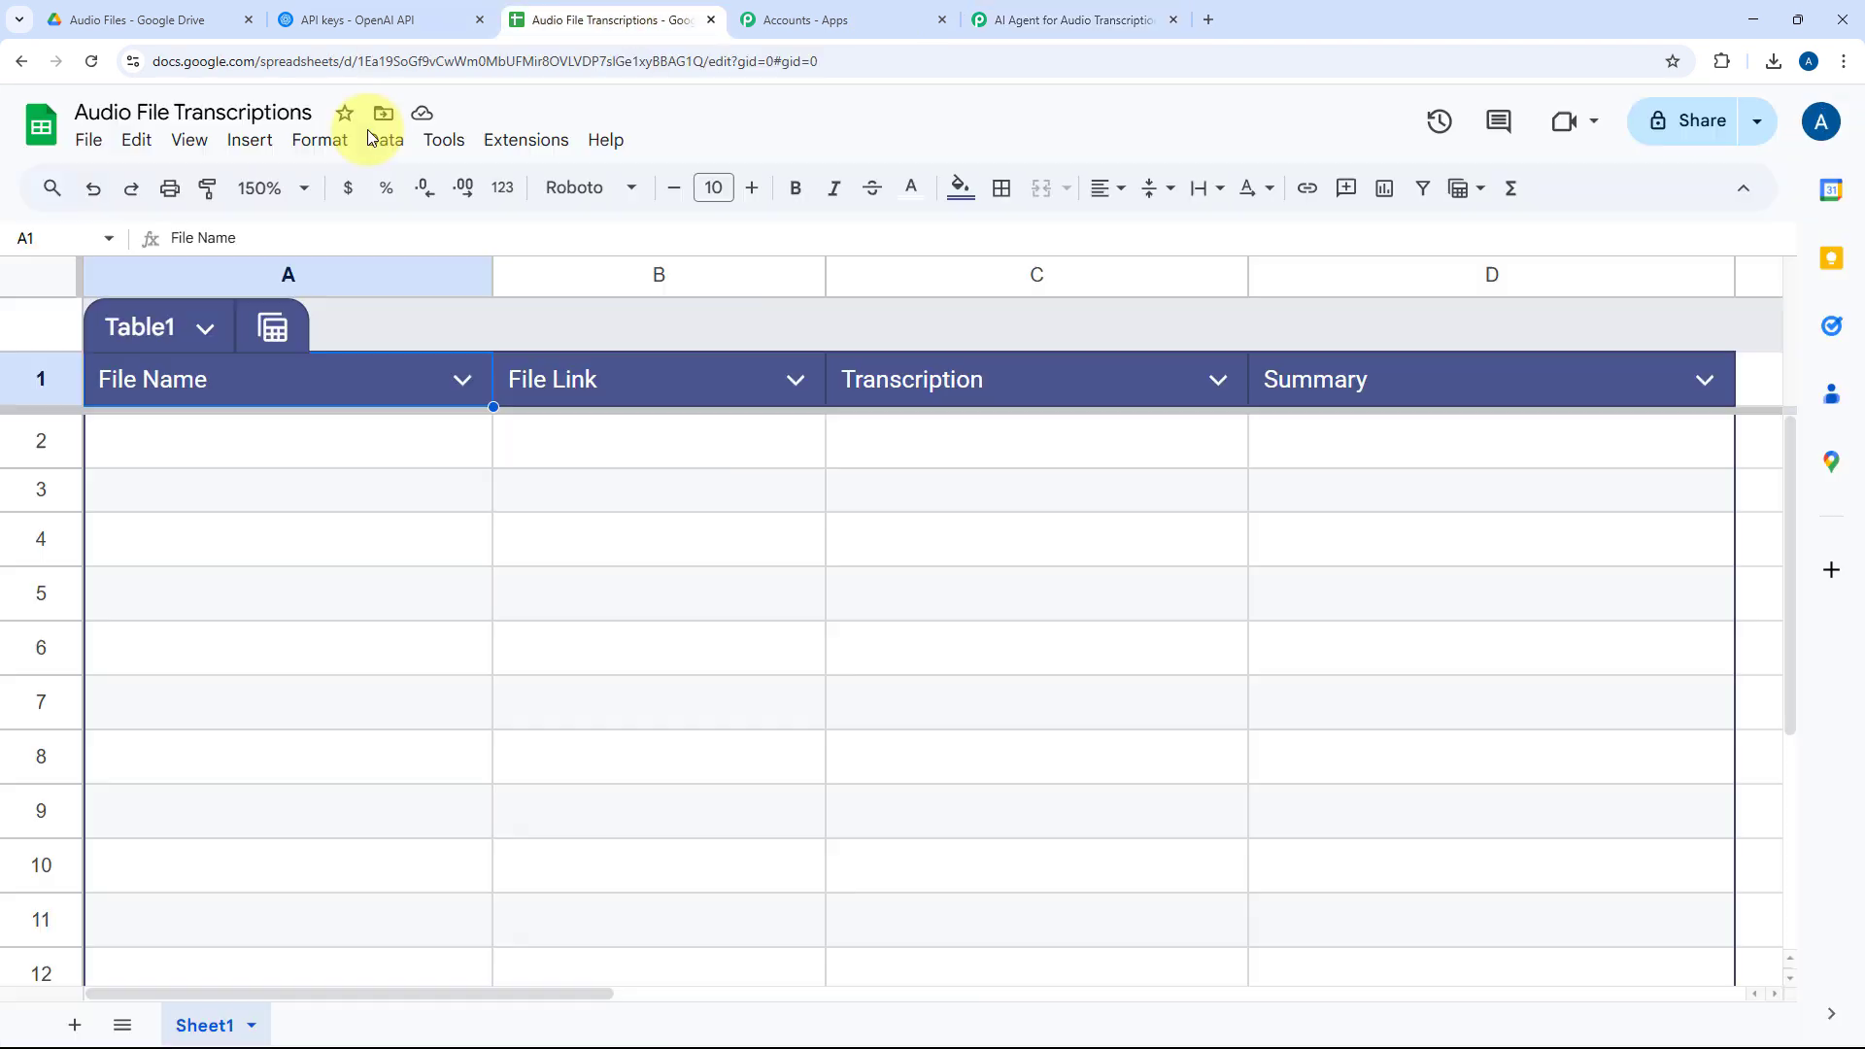
left_click(416, 451)
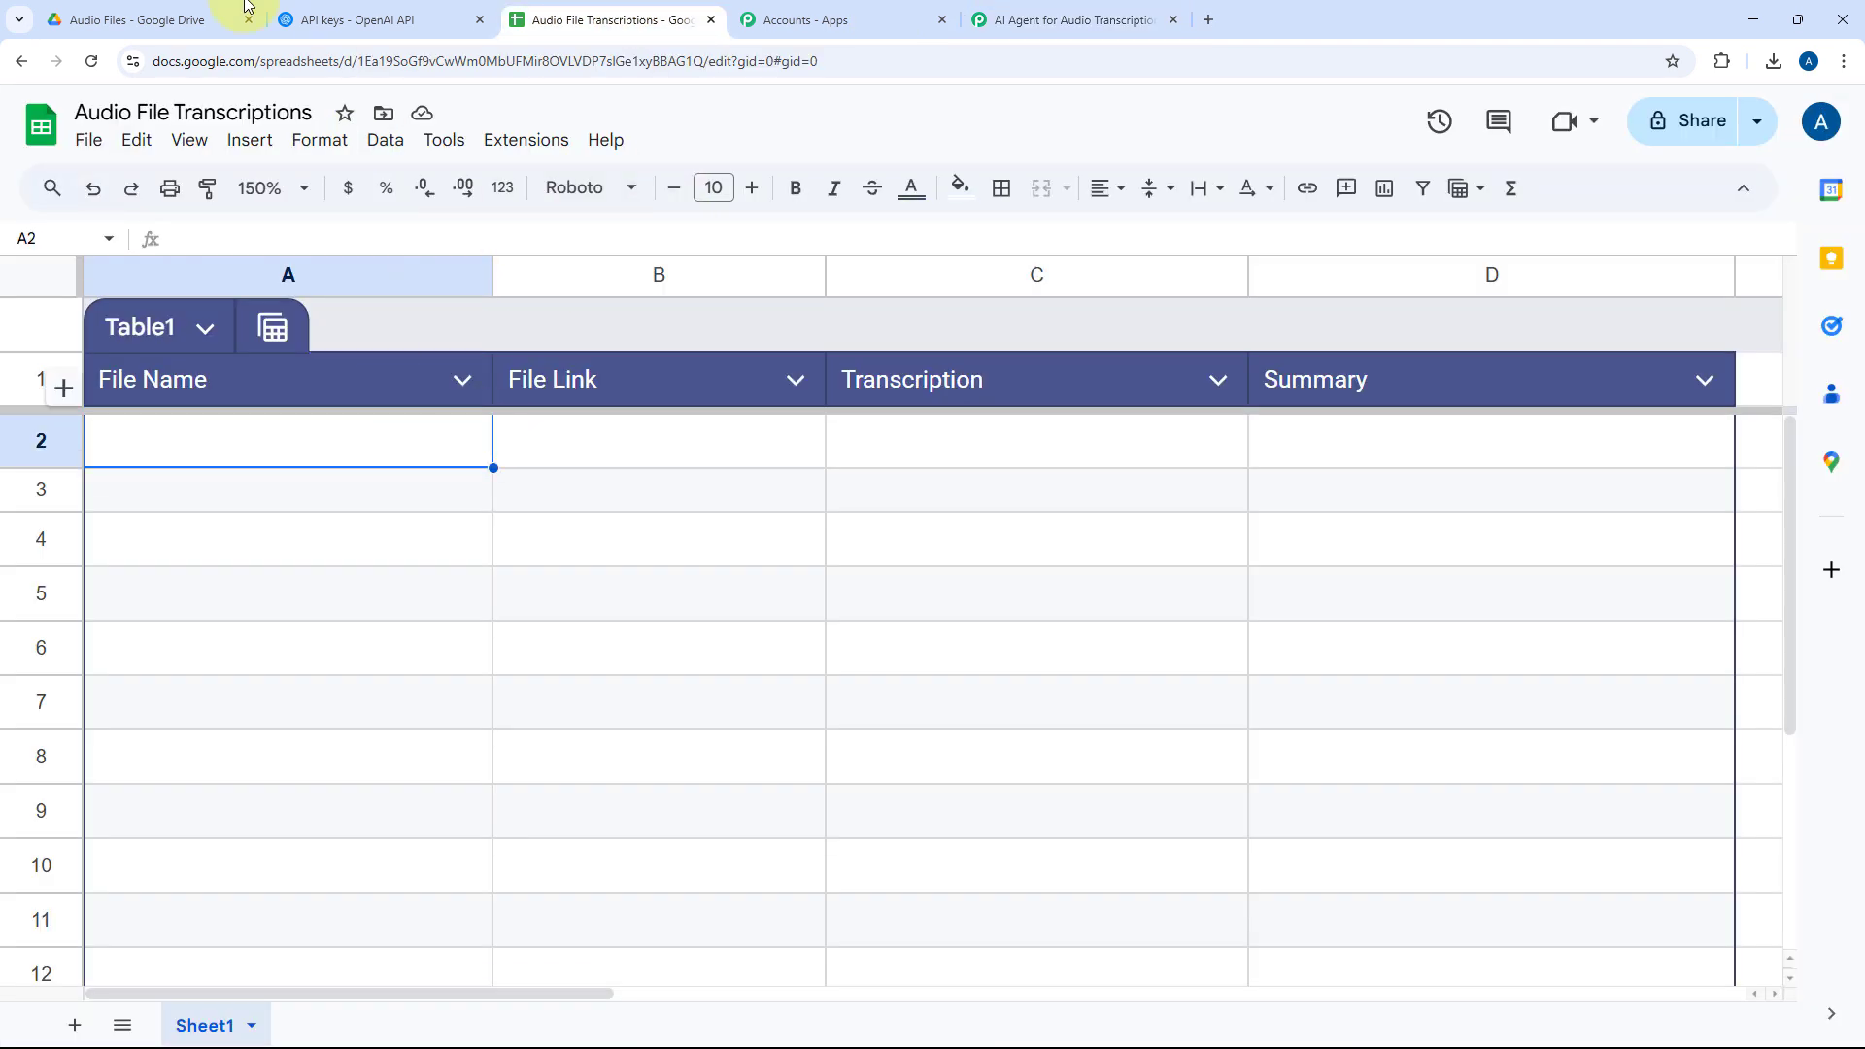
left_click(146, 14)
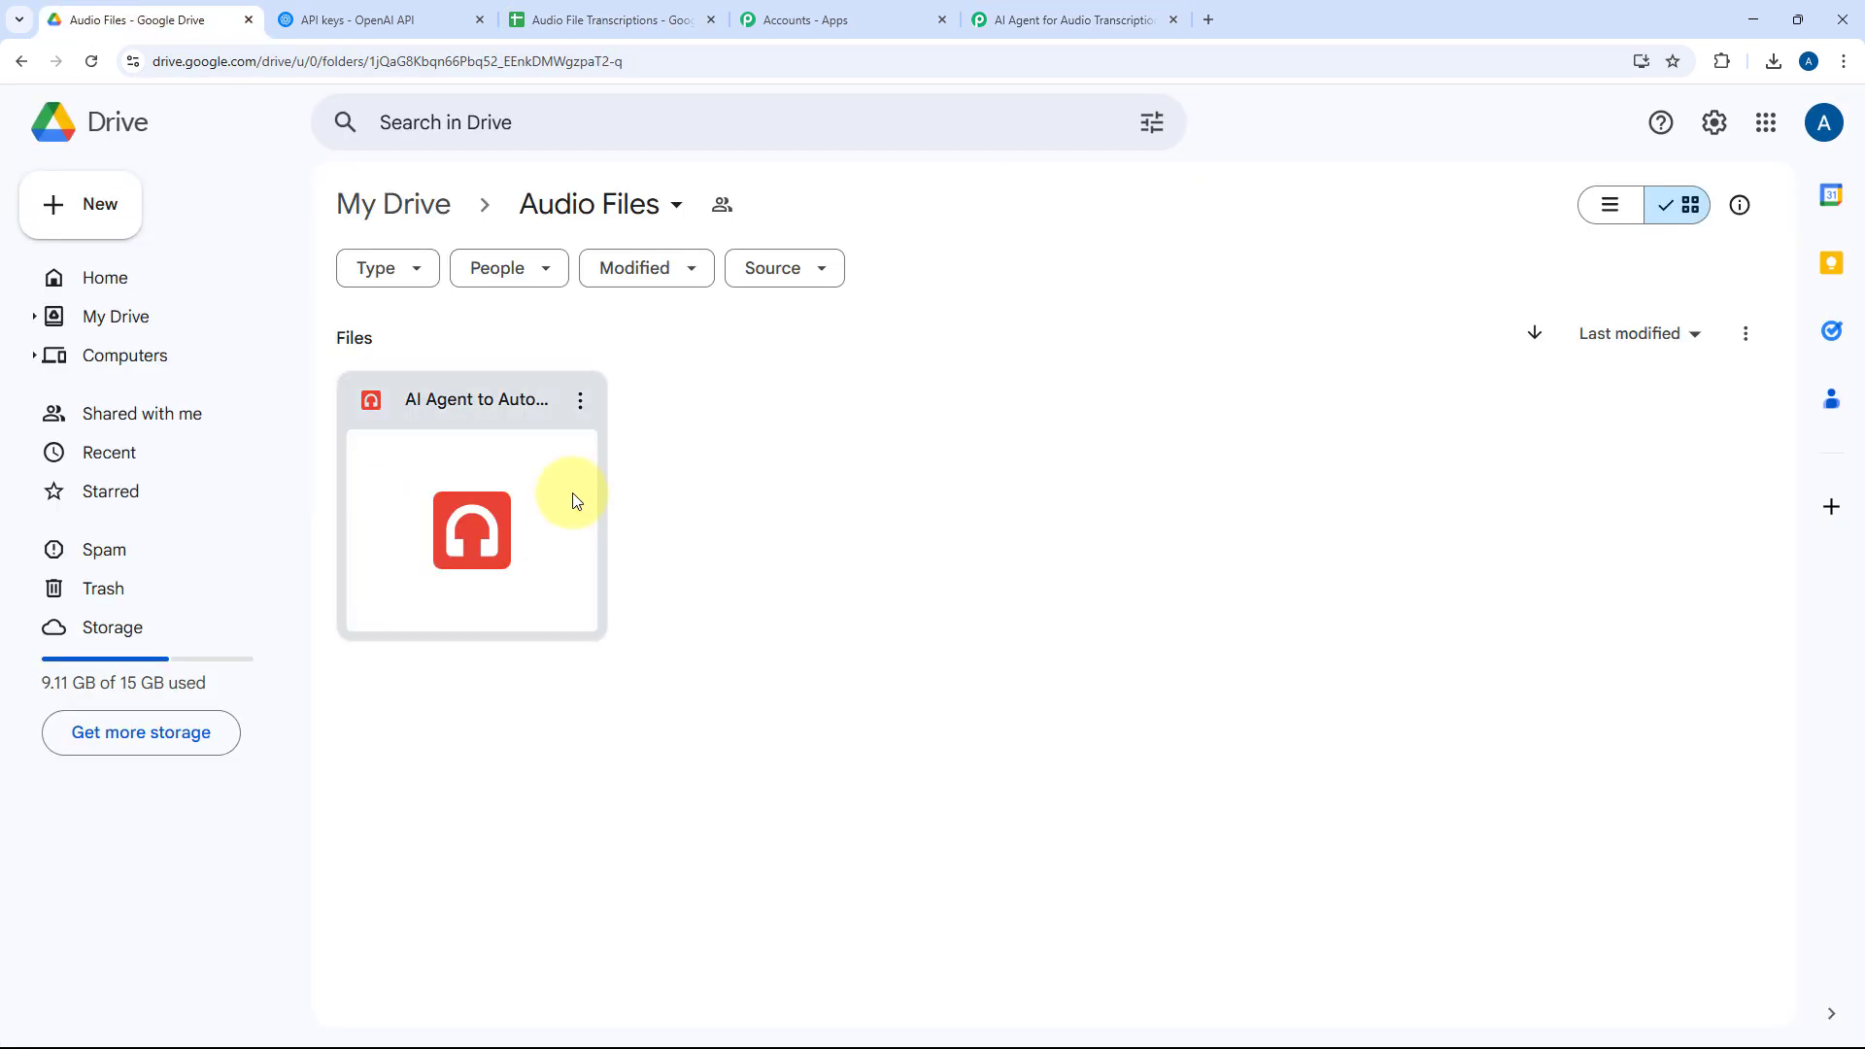
left_click(616, 8)
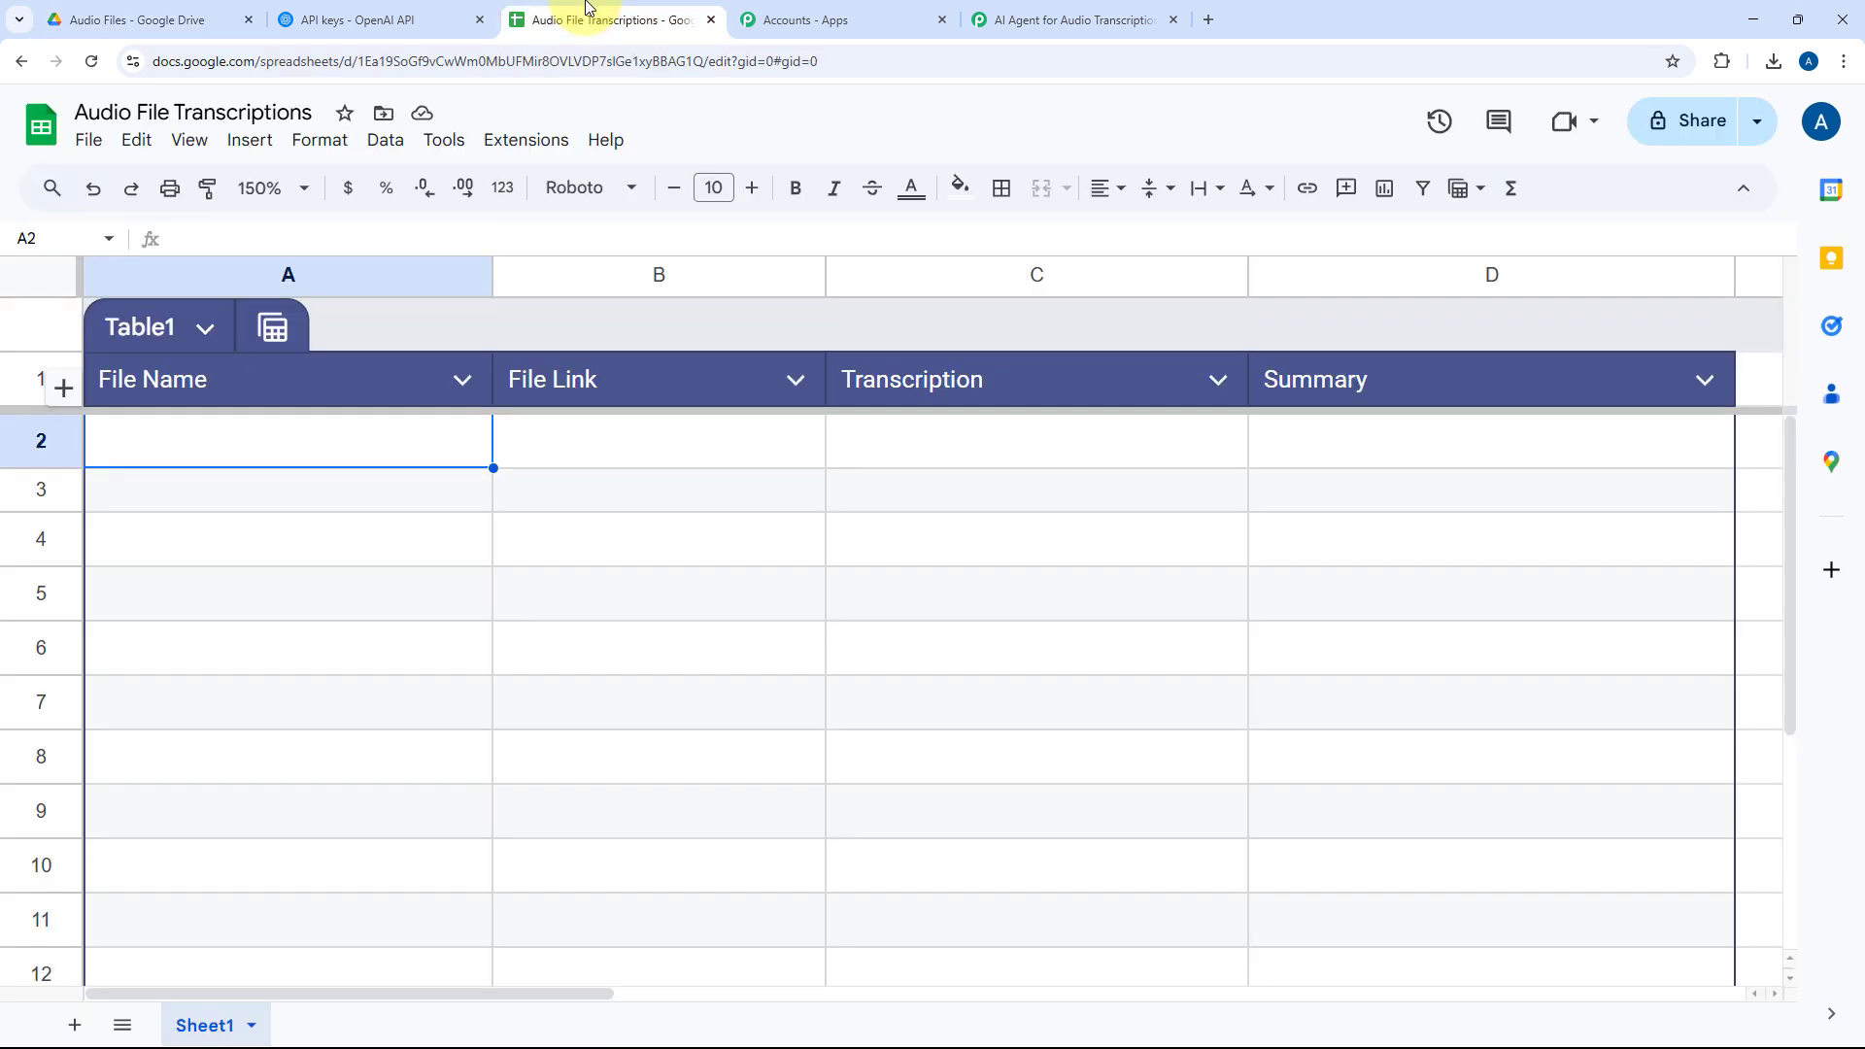
left_click(583, 443)
left_click(999, 461)
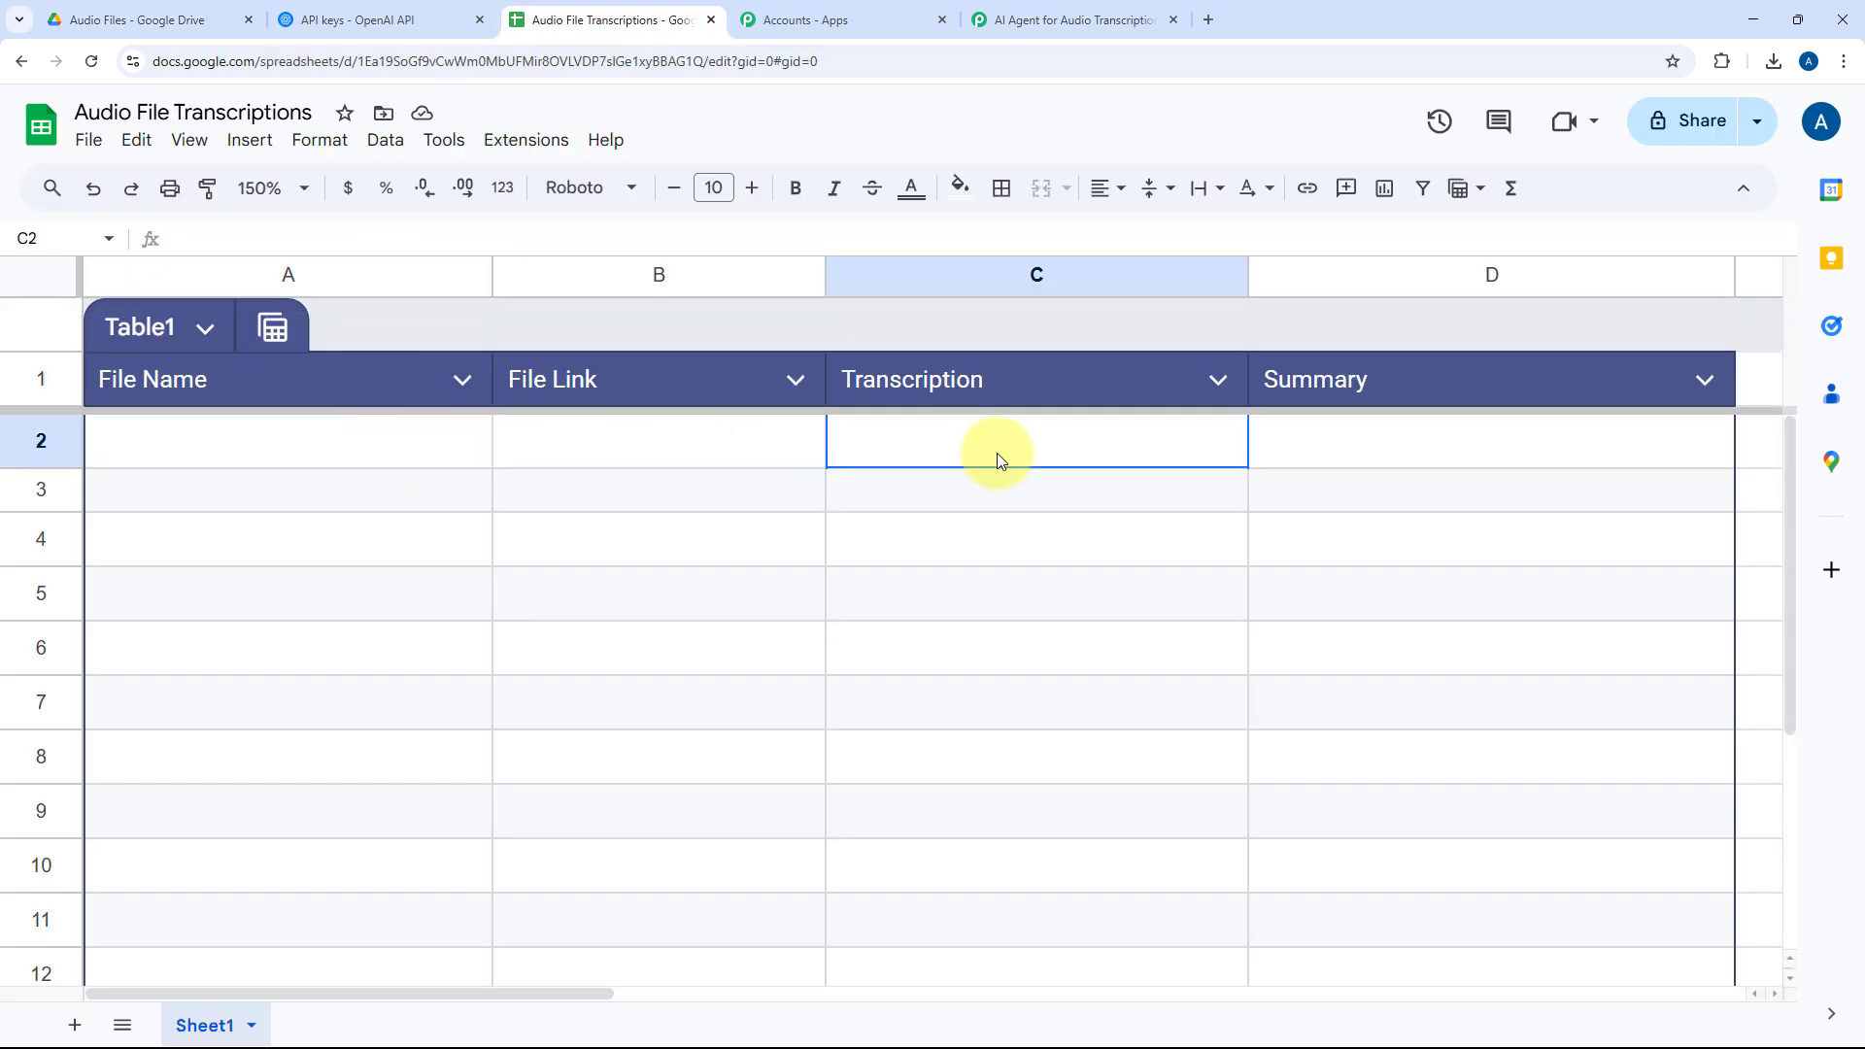
left_click(1438, 452)
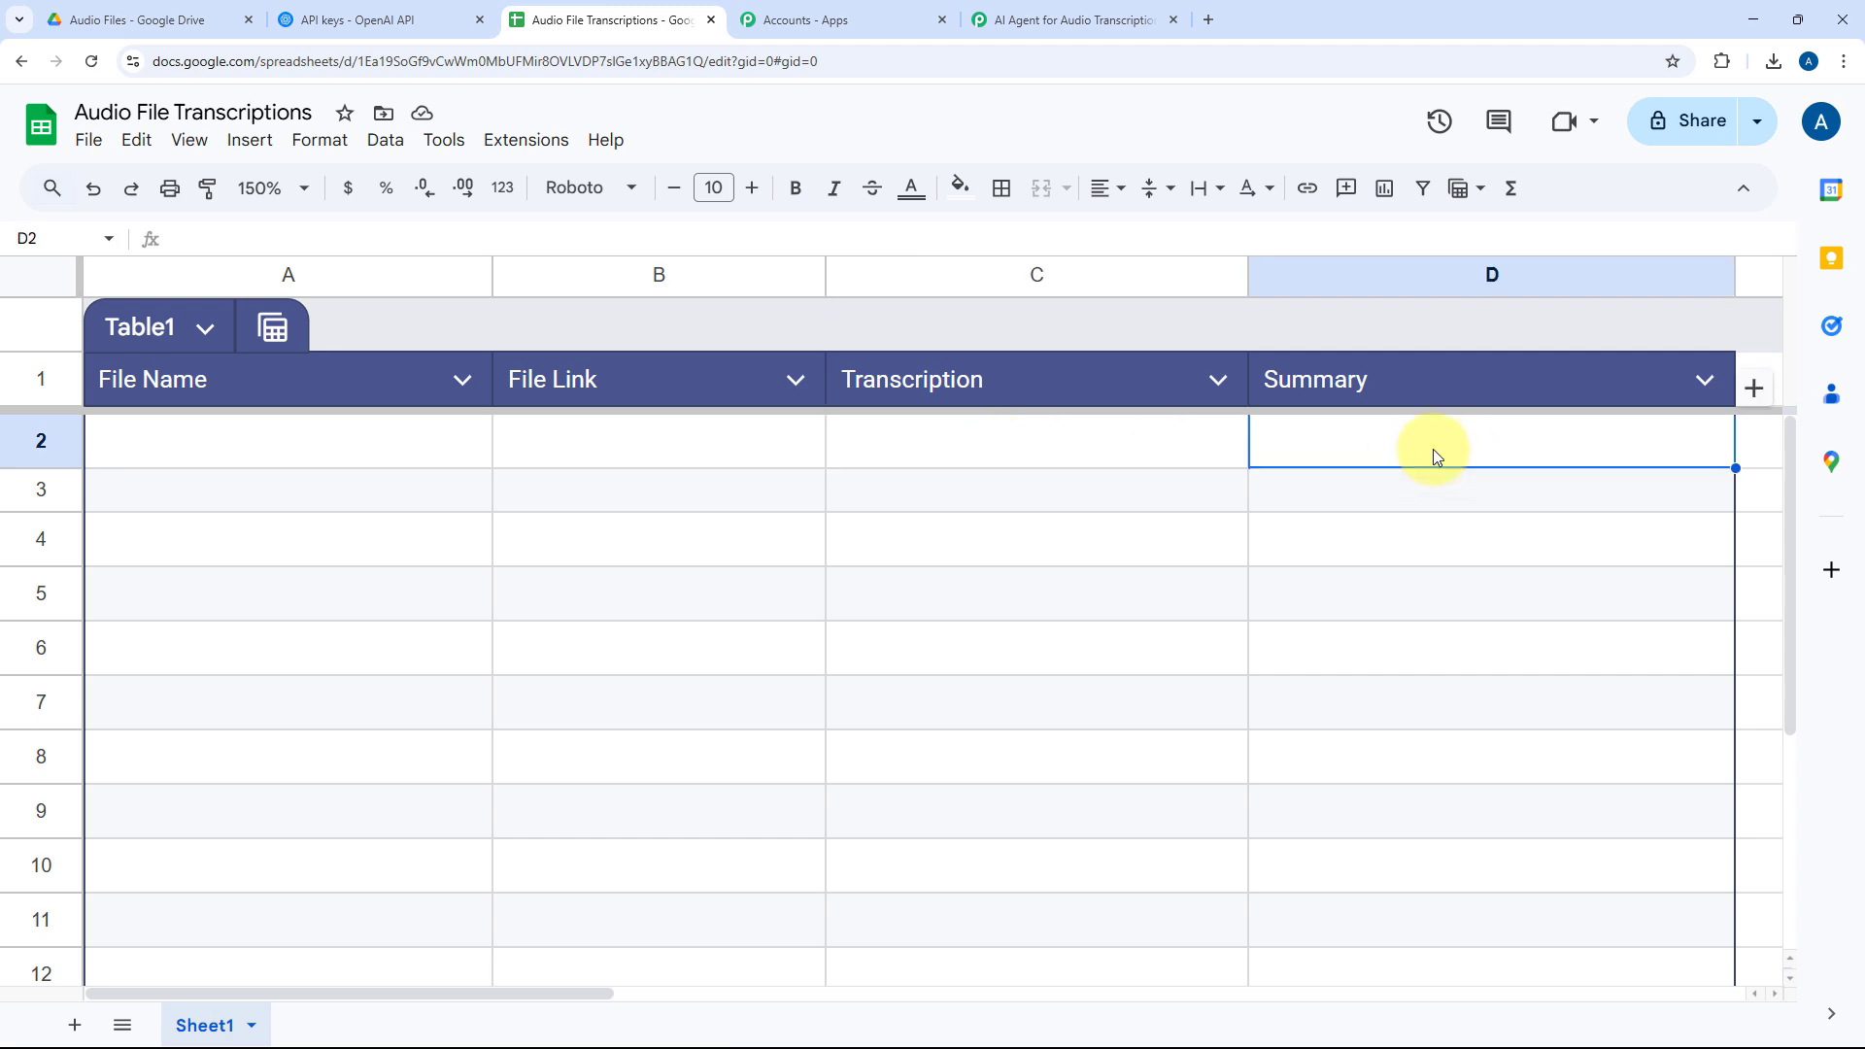
Return to the Pabbly Connect workflow and add a Google Sheets action after the ChatGPT step with the Add New Row event
left_click(1029, 19)
scroll(369, 447, "down", 10)
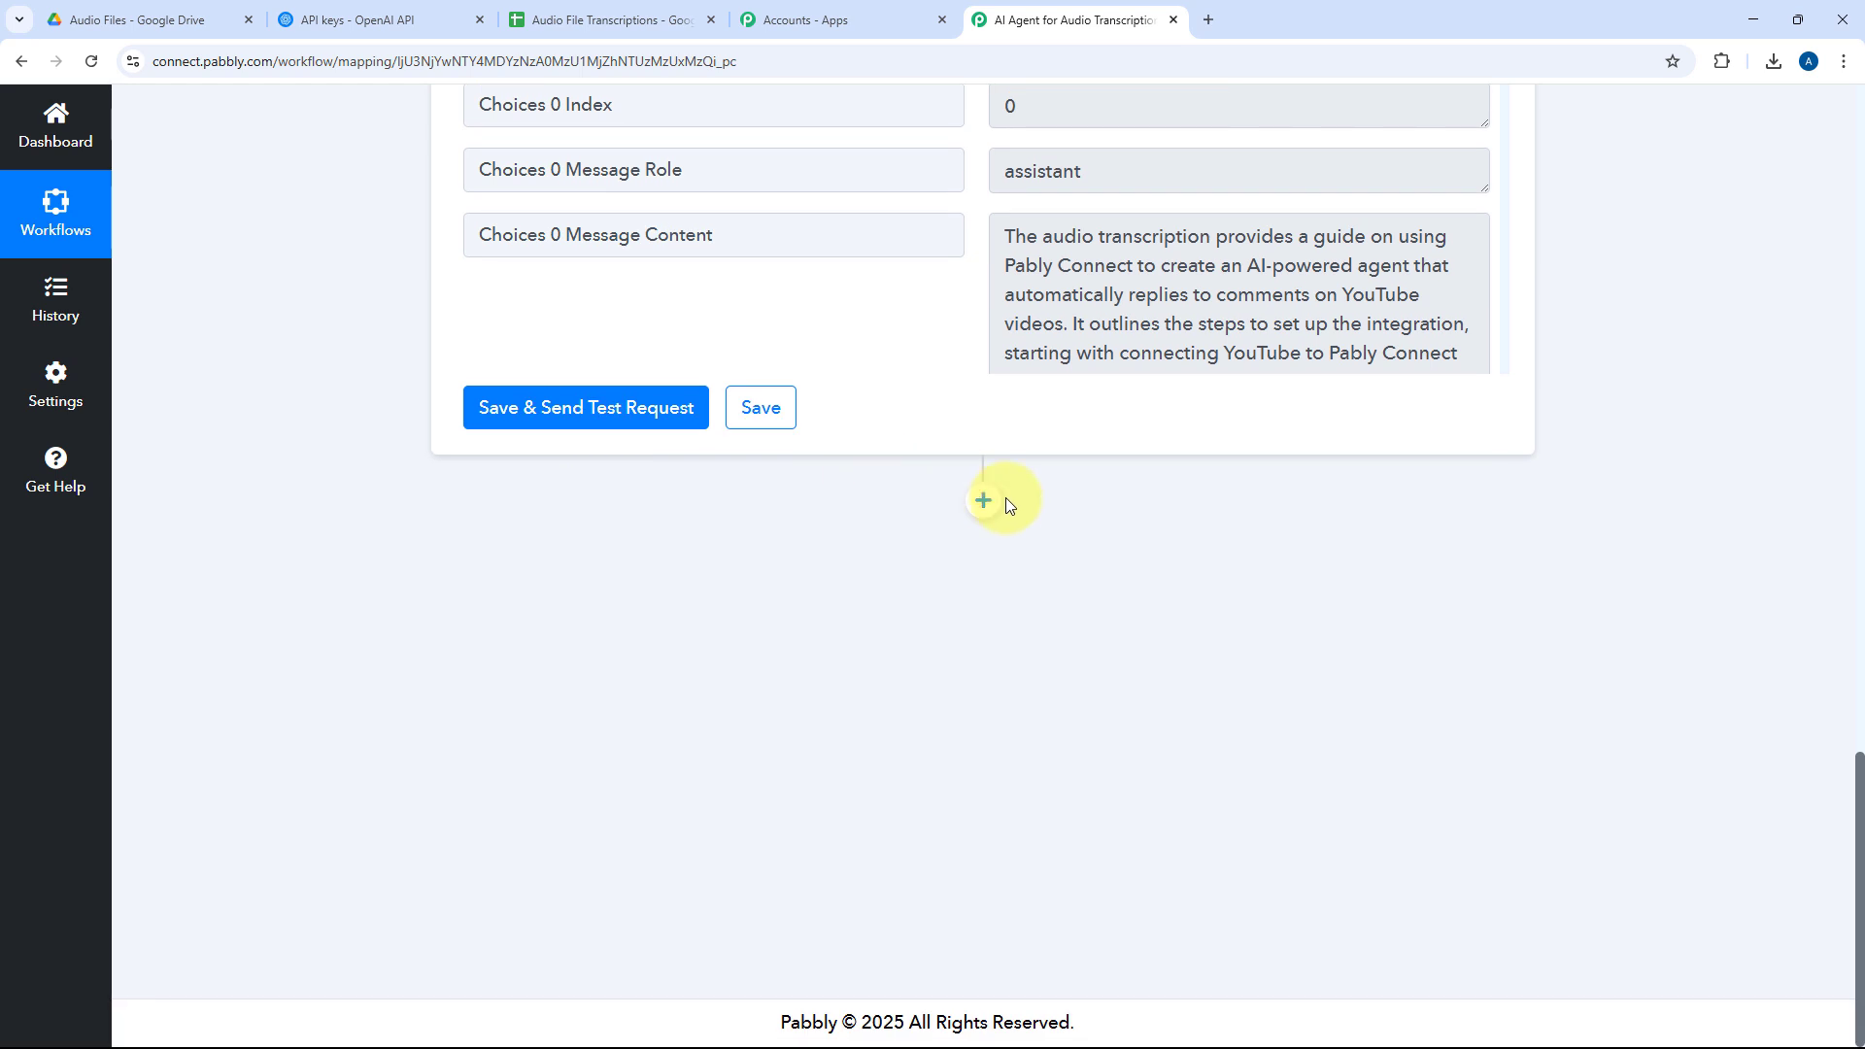
left_click(985, 501)
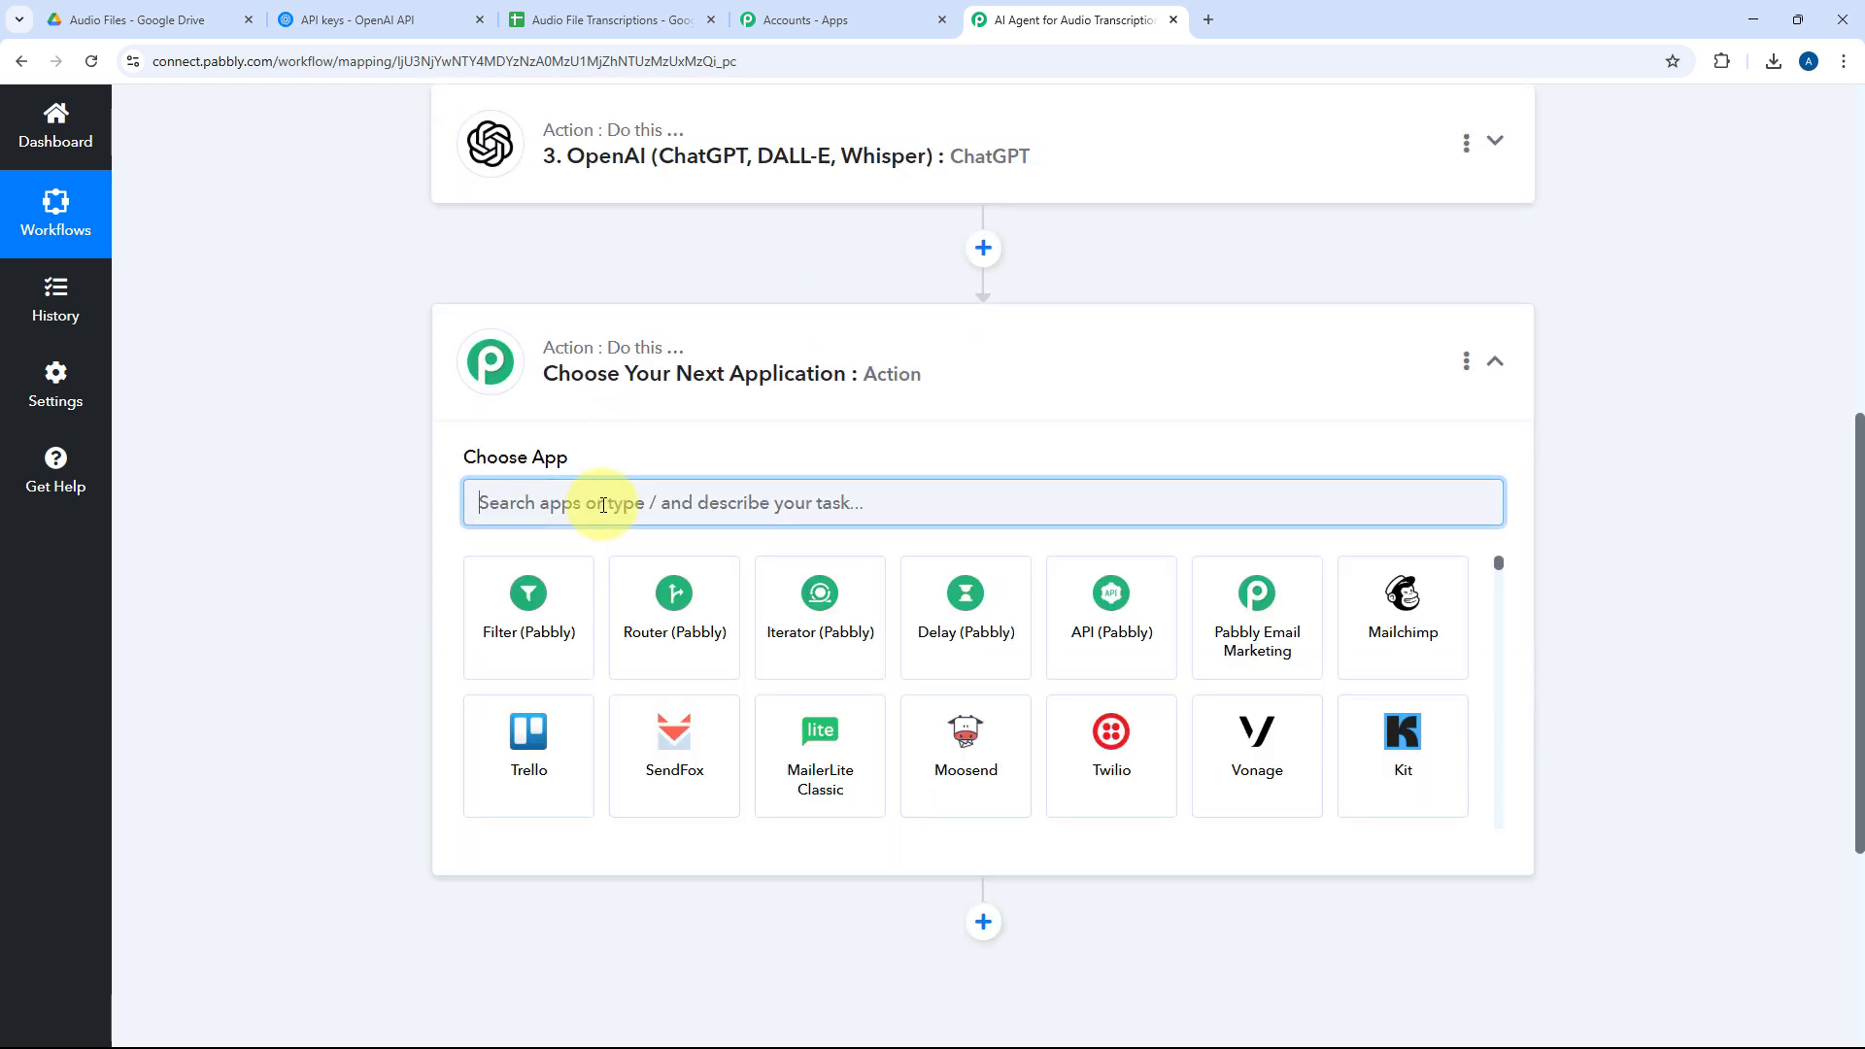
type("Google Sheets")
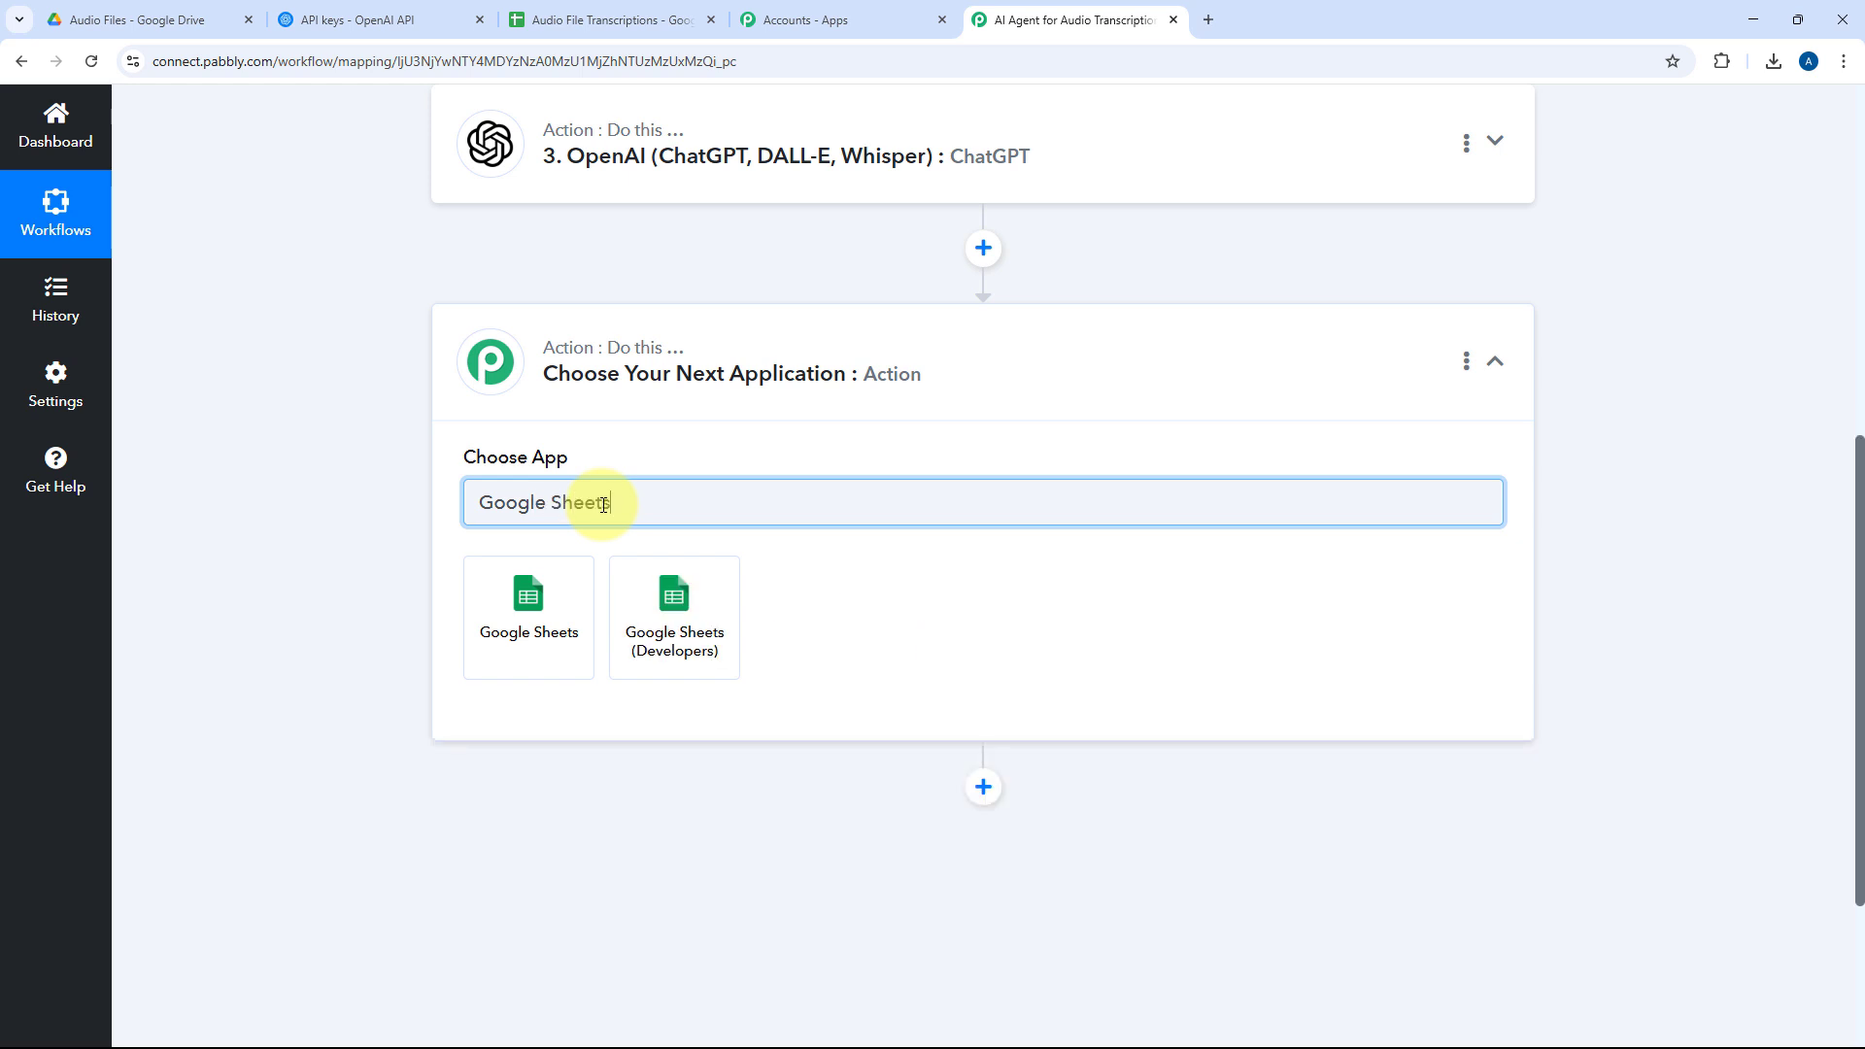
left_click(561, 617)
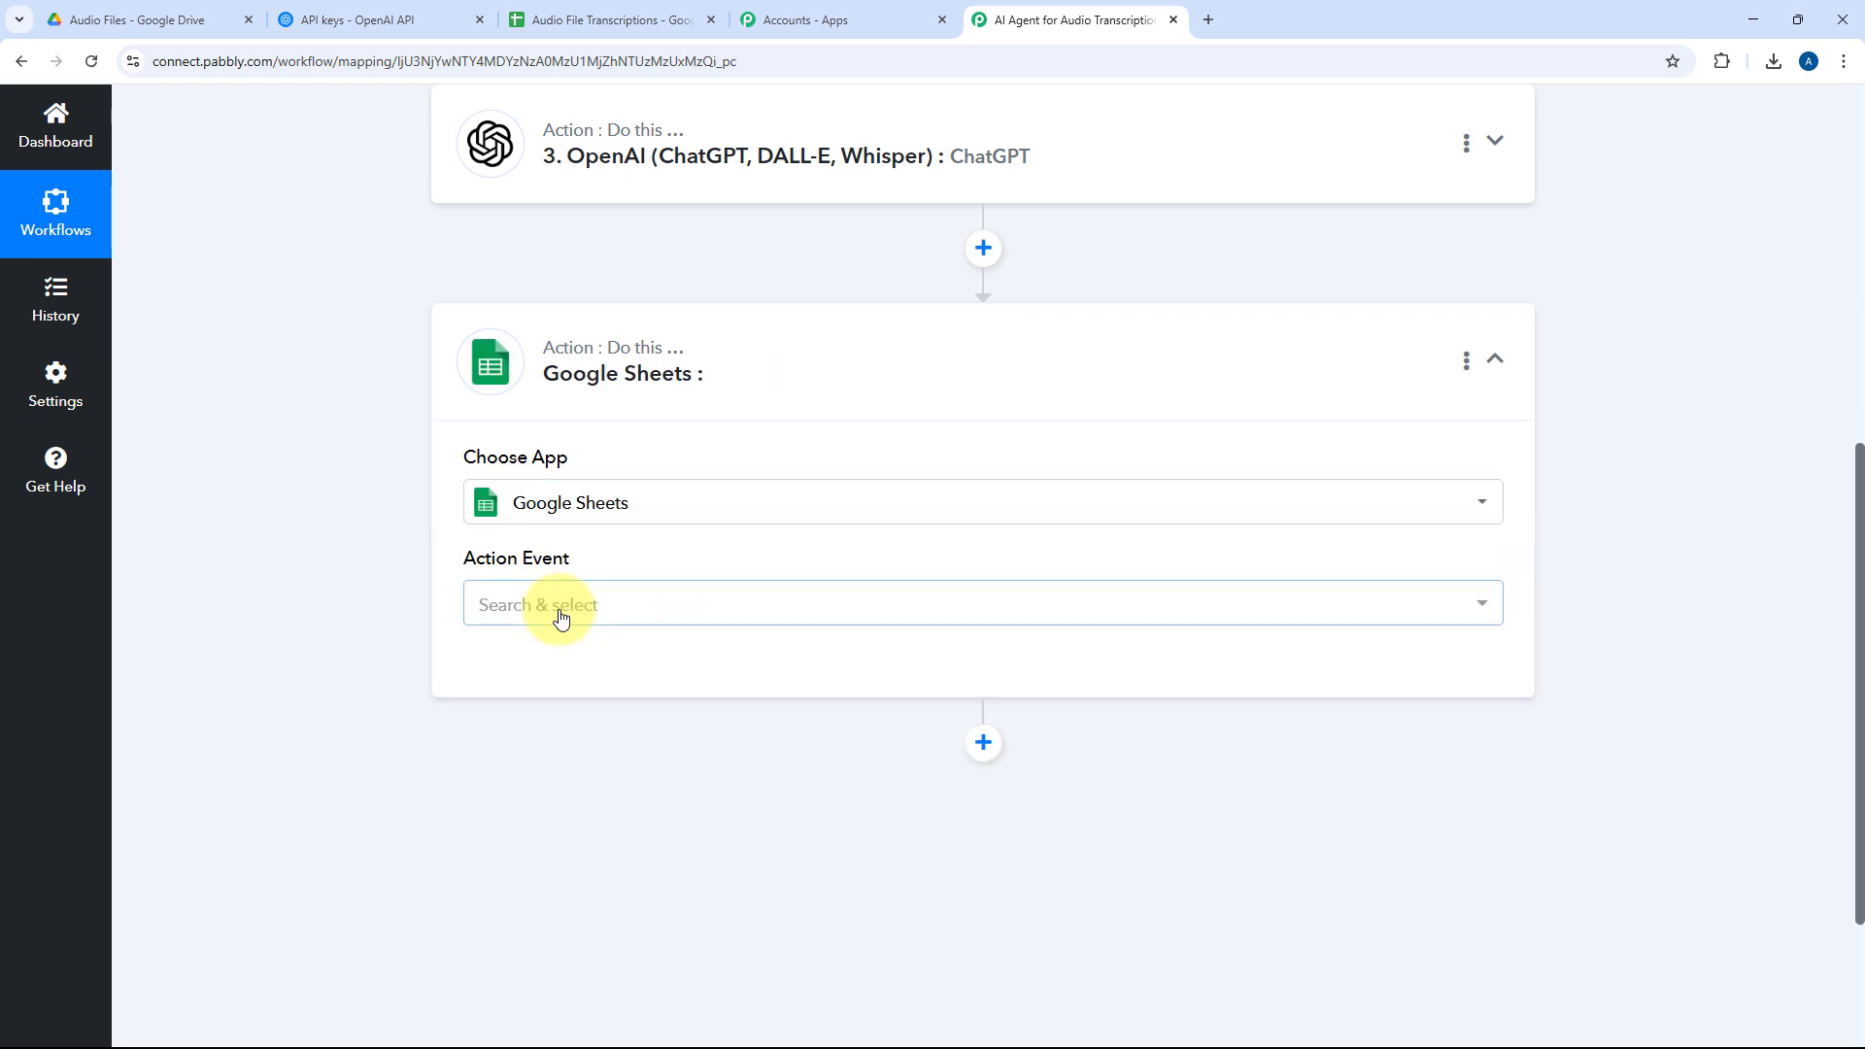
left_click(641, 417)
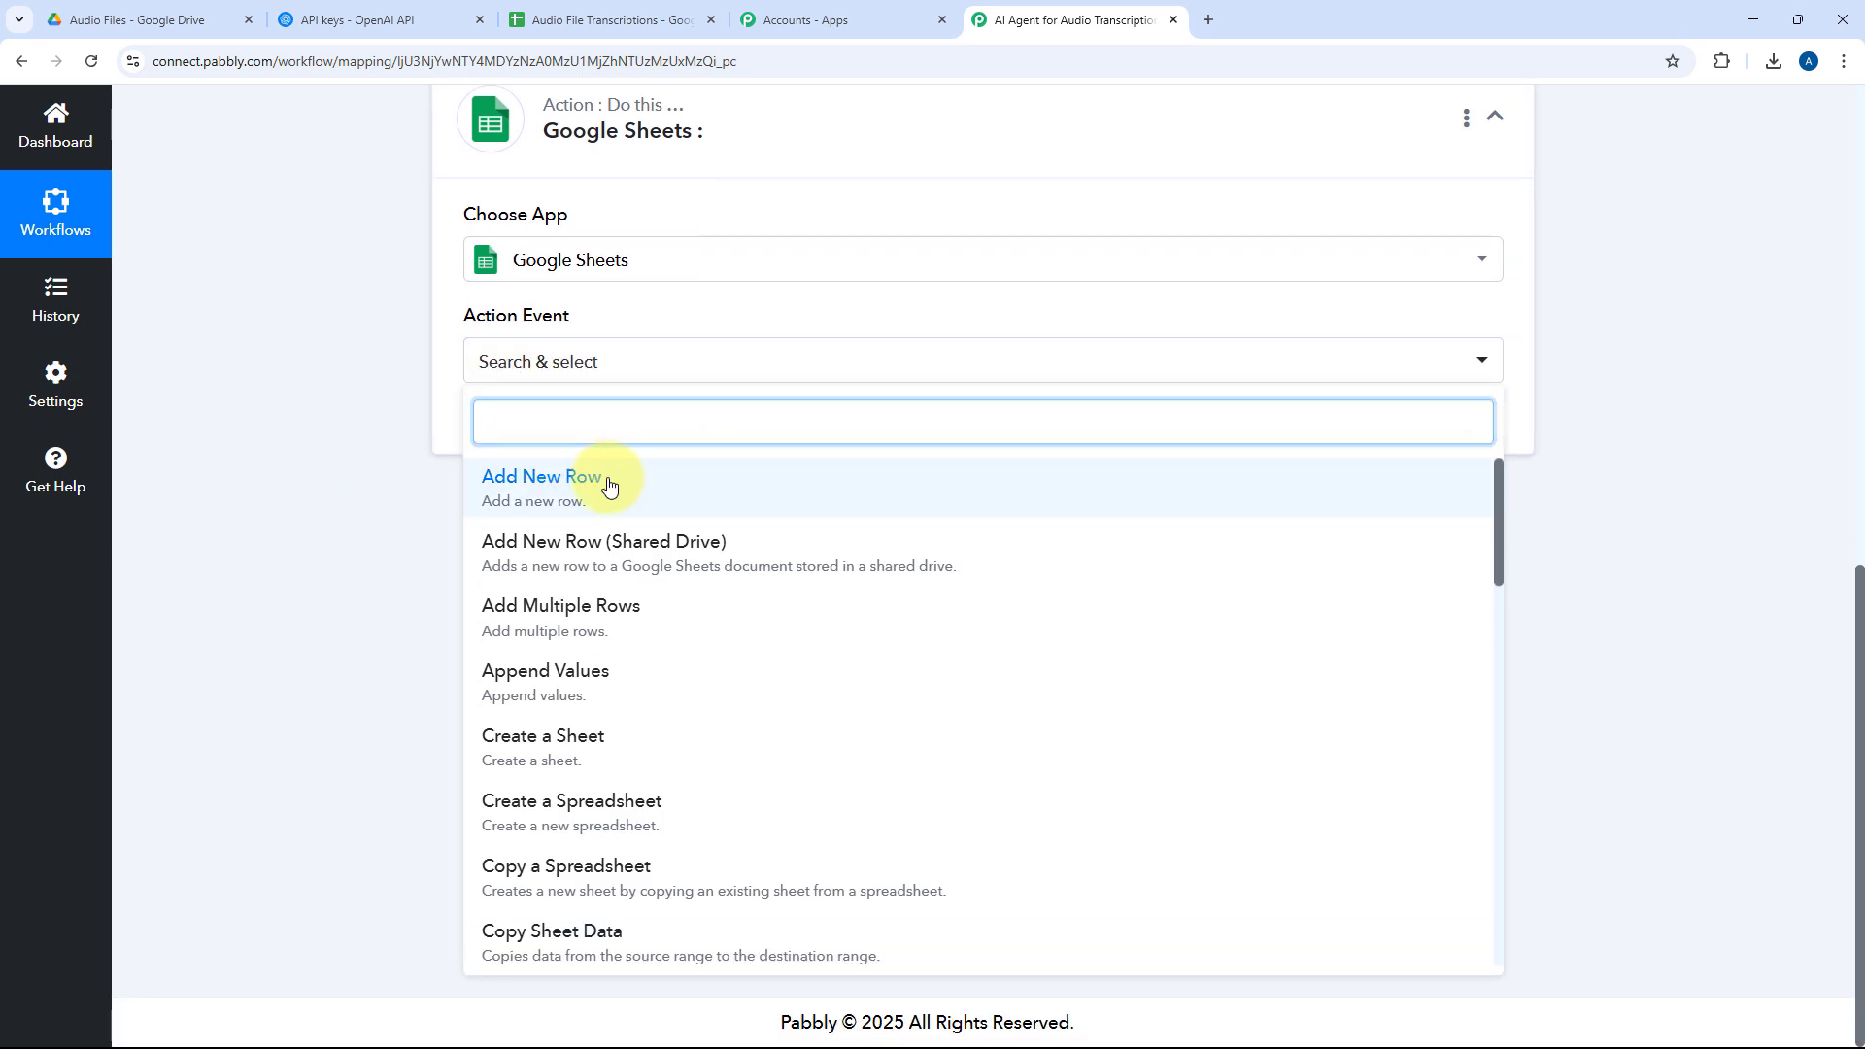
left_click(607, 485)
Connect Google Sheets through a new connection, signing in with the Google account and granting Pabbly Connect access
left_click(539, 449)
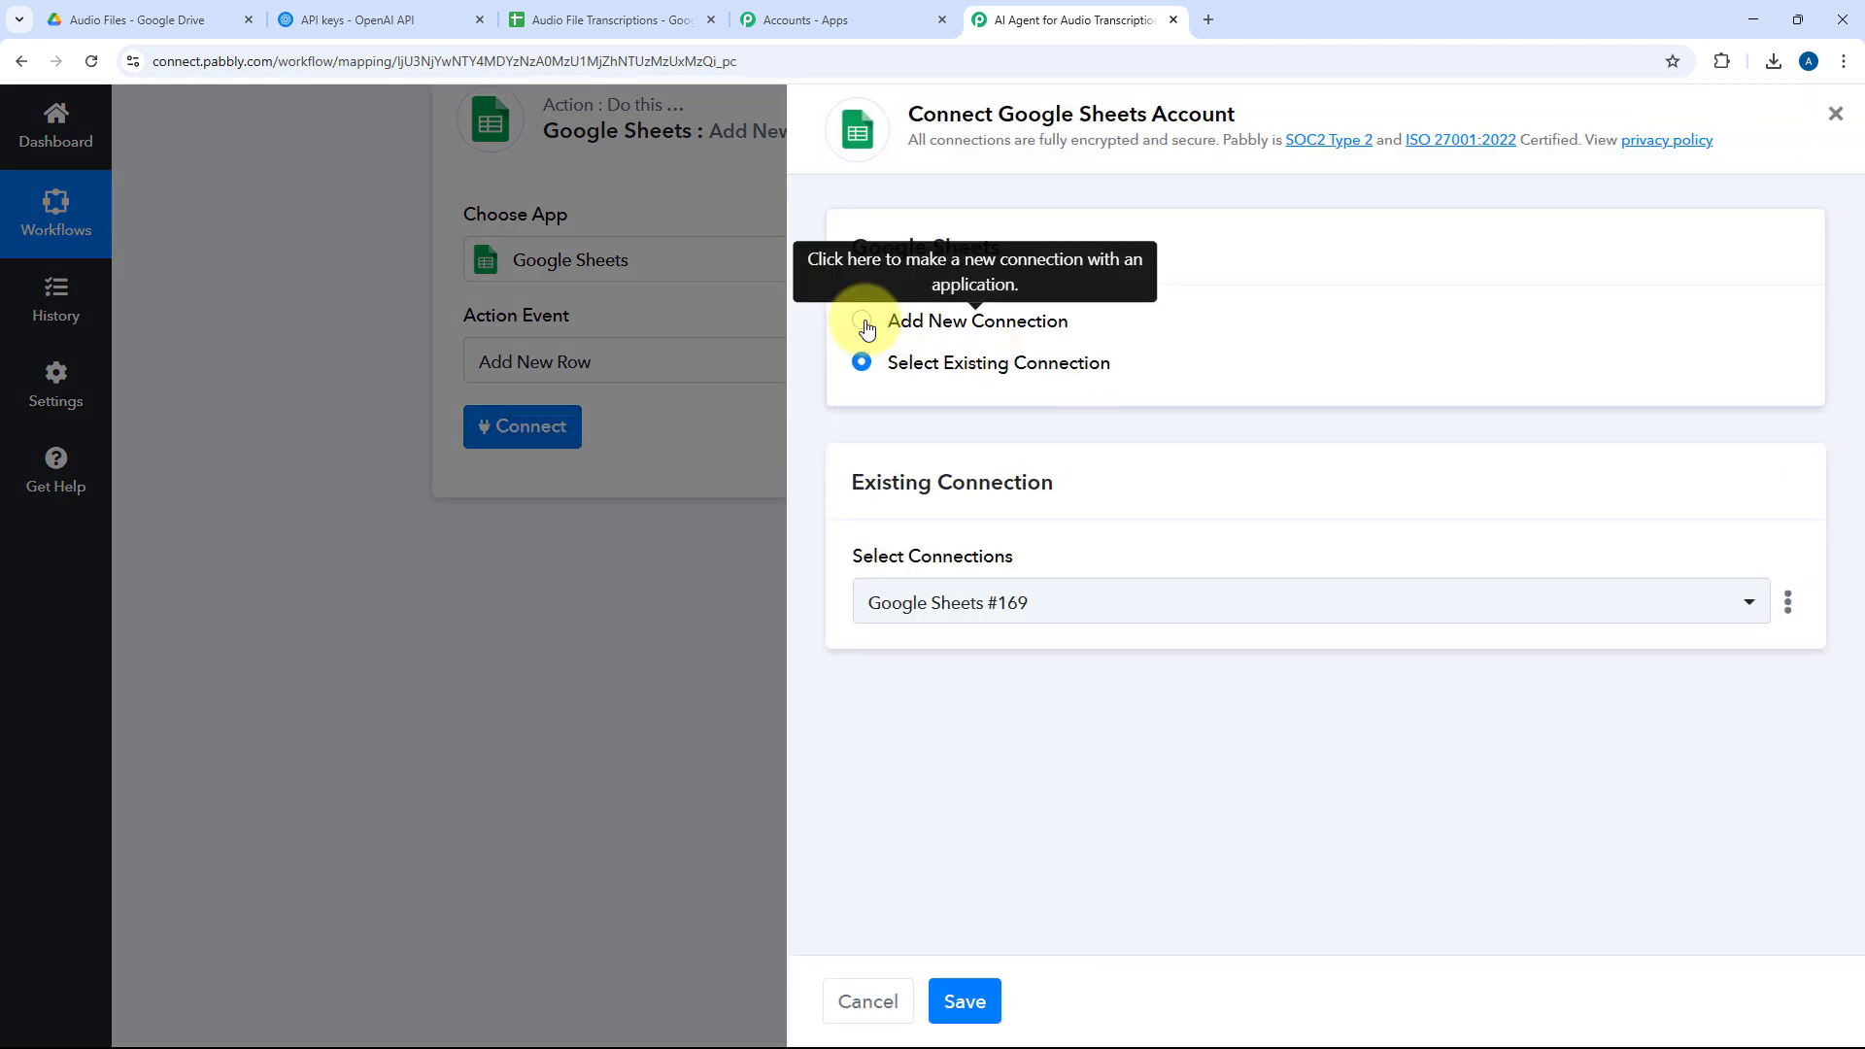
left_click(971, 322)
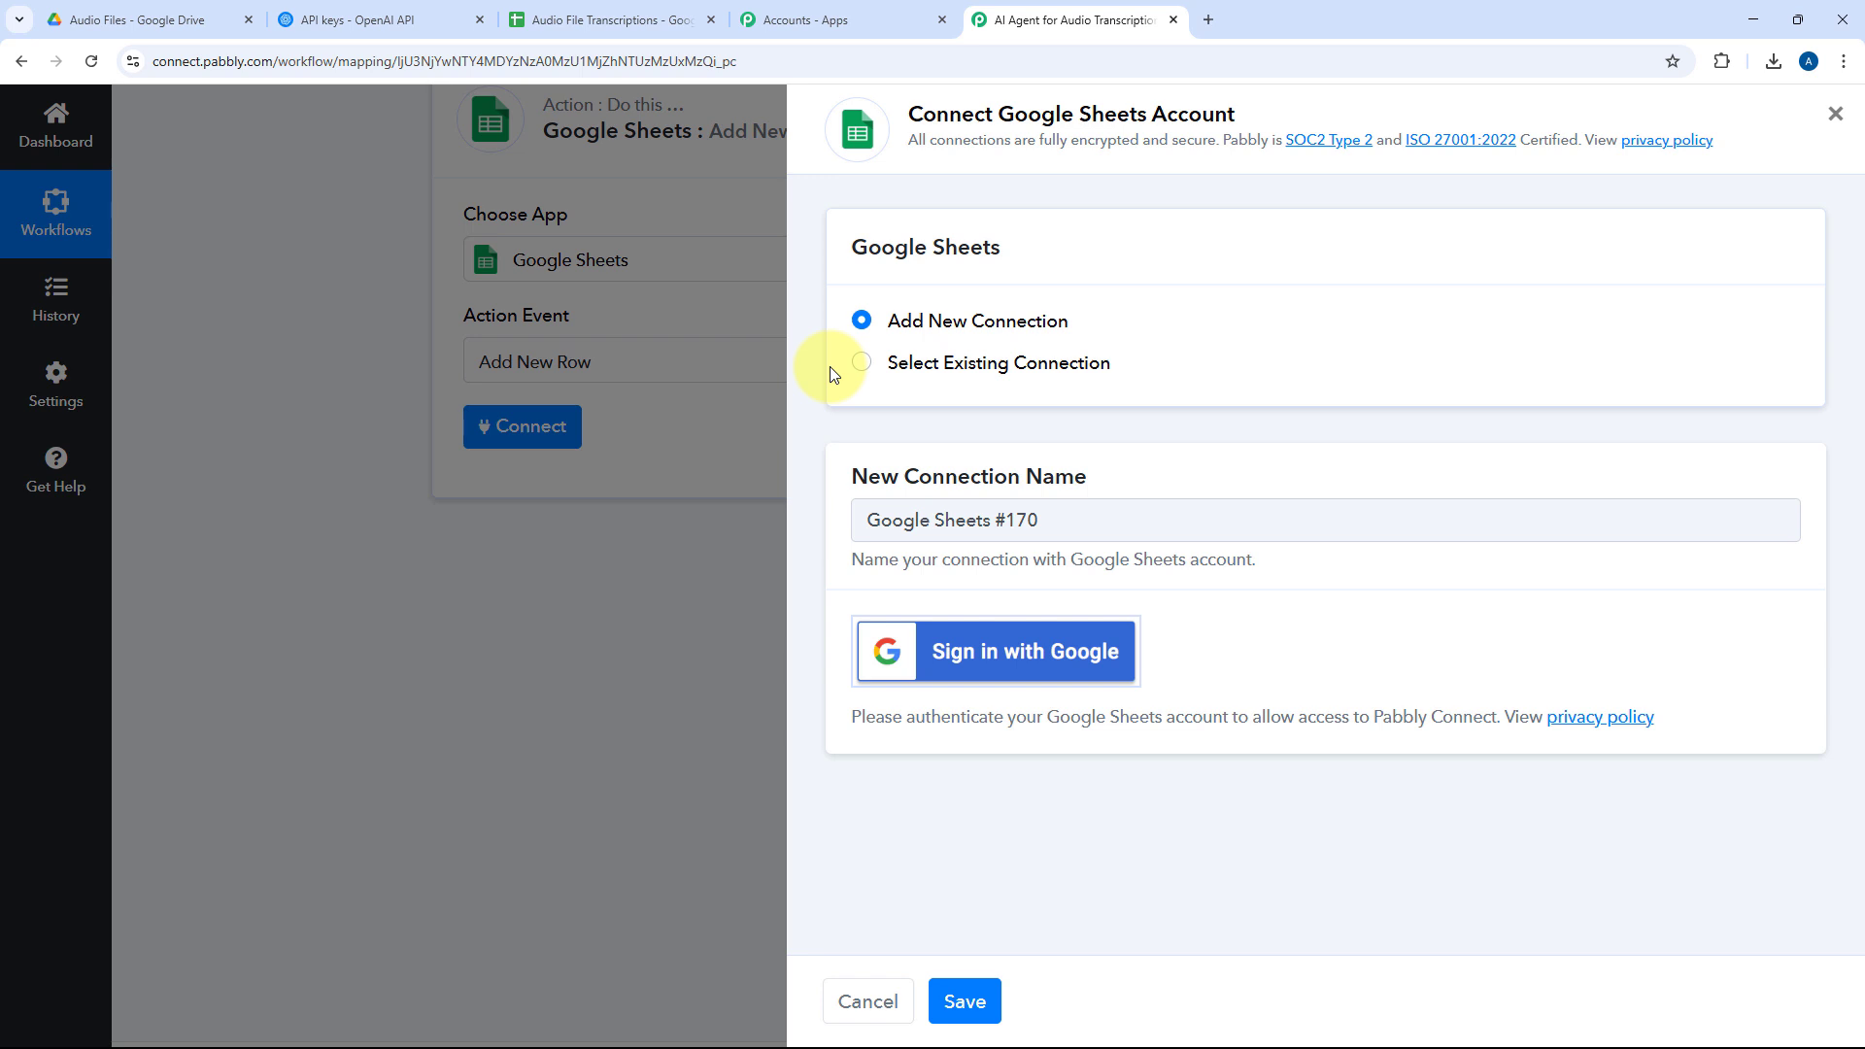
left_click(1011, 662)
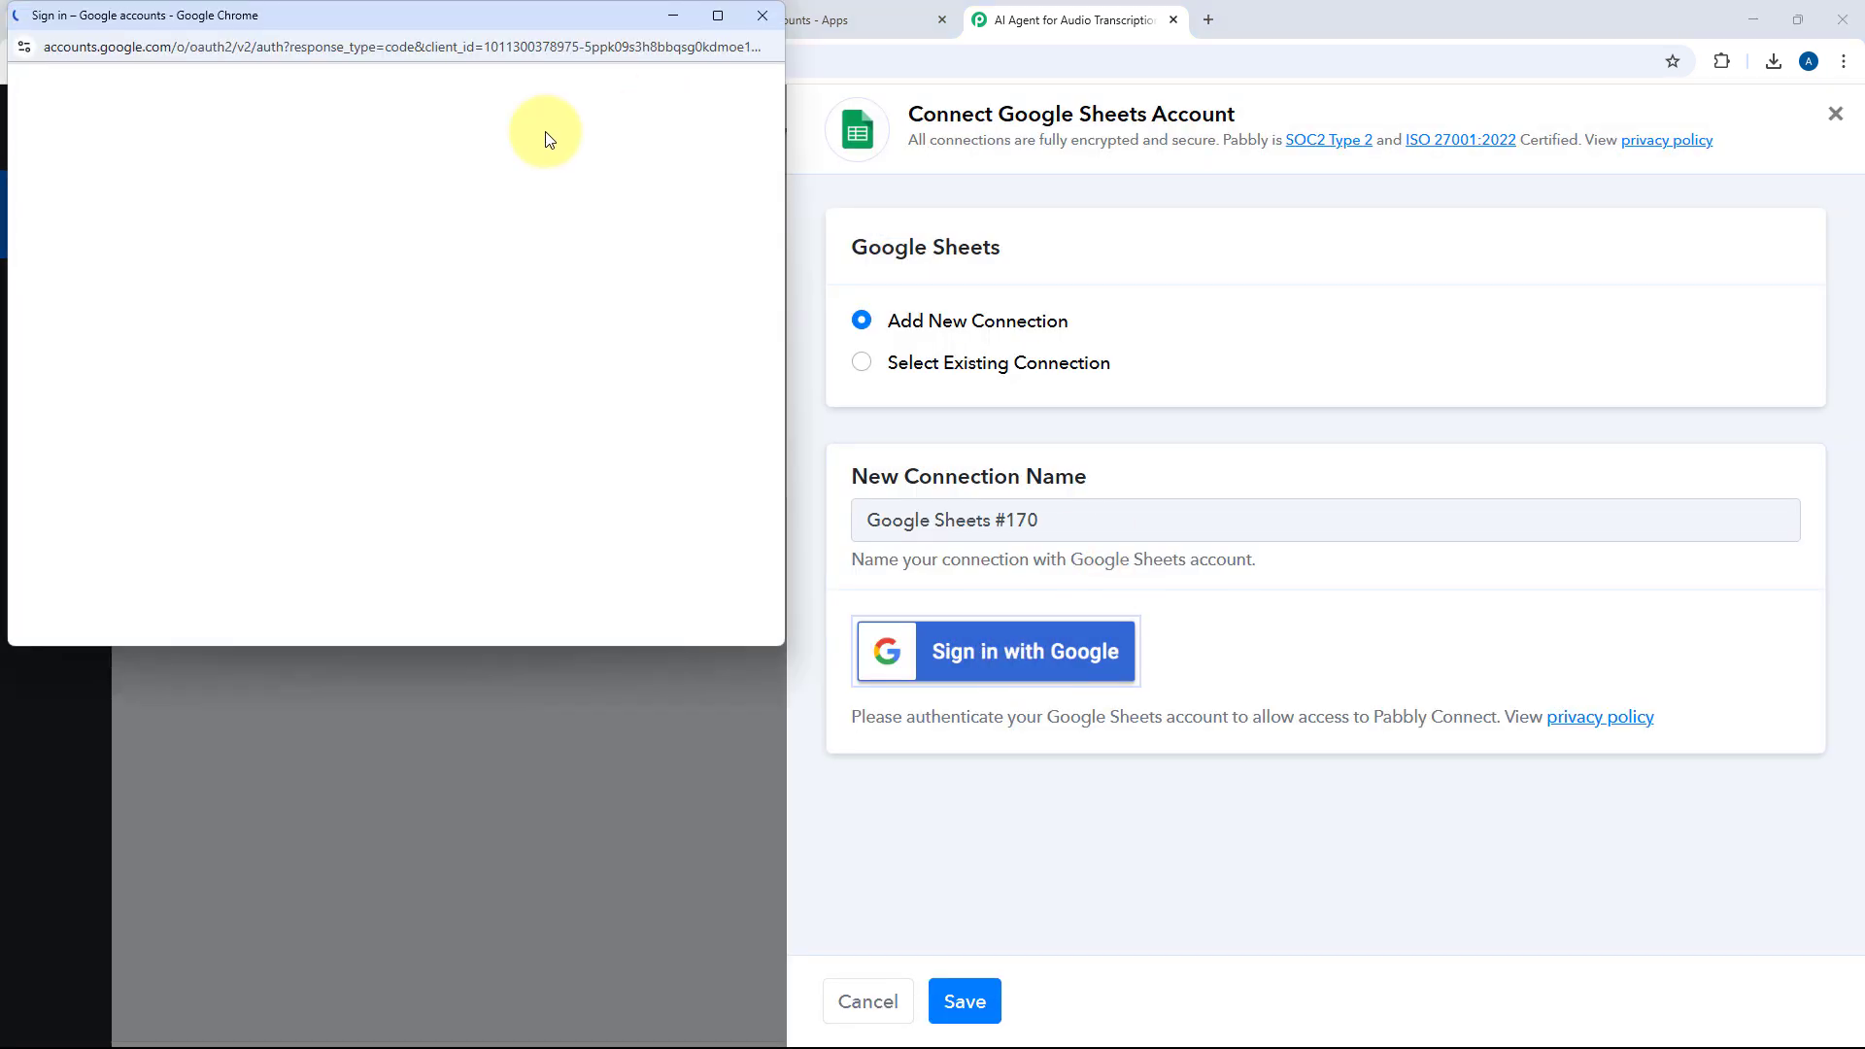
left_click(611, 236)
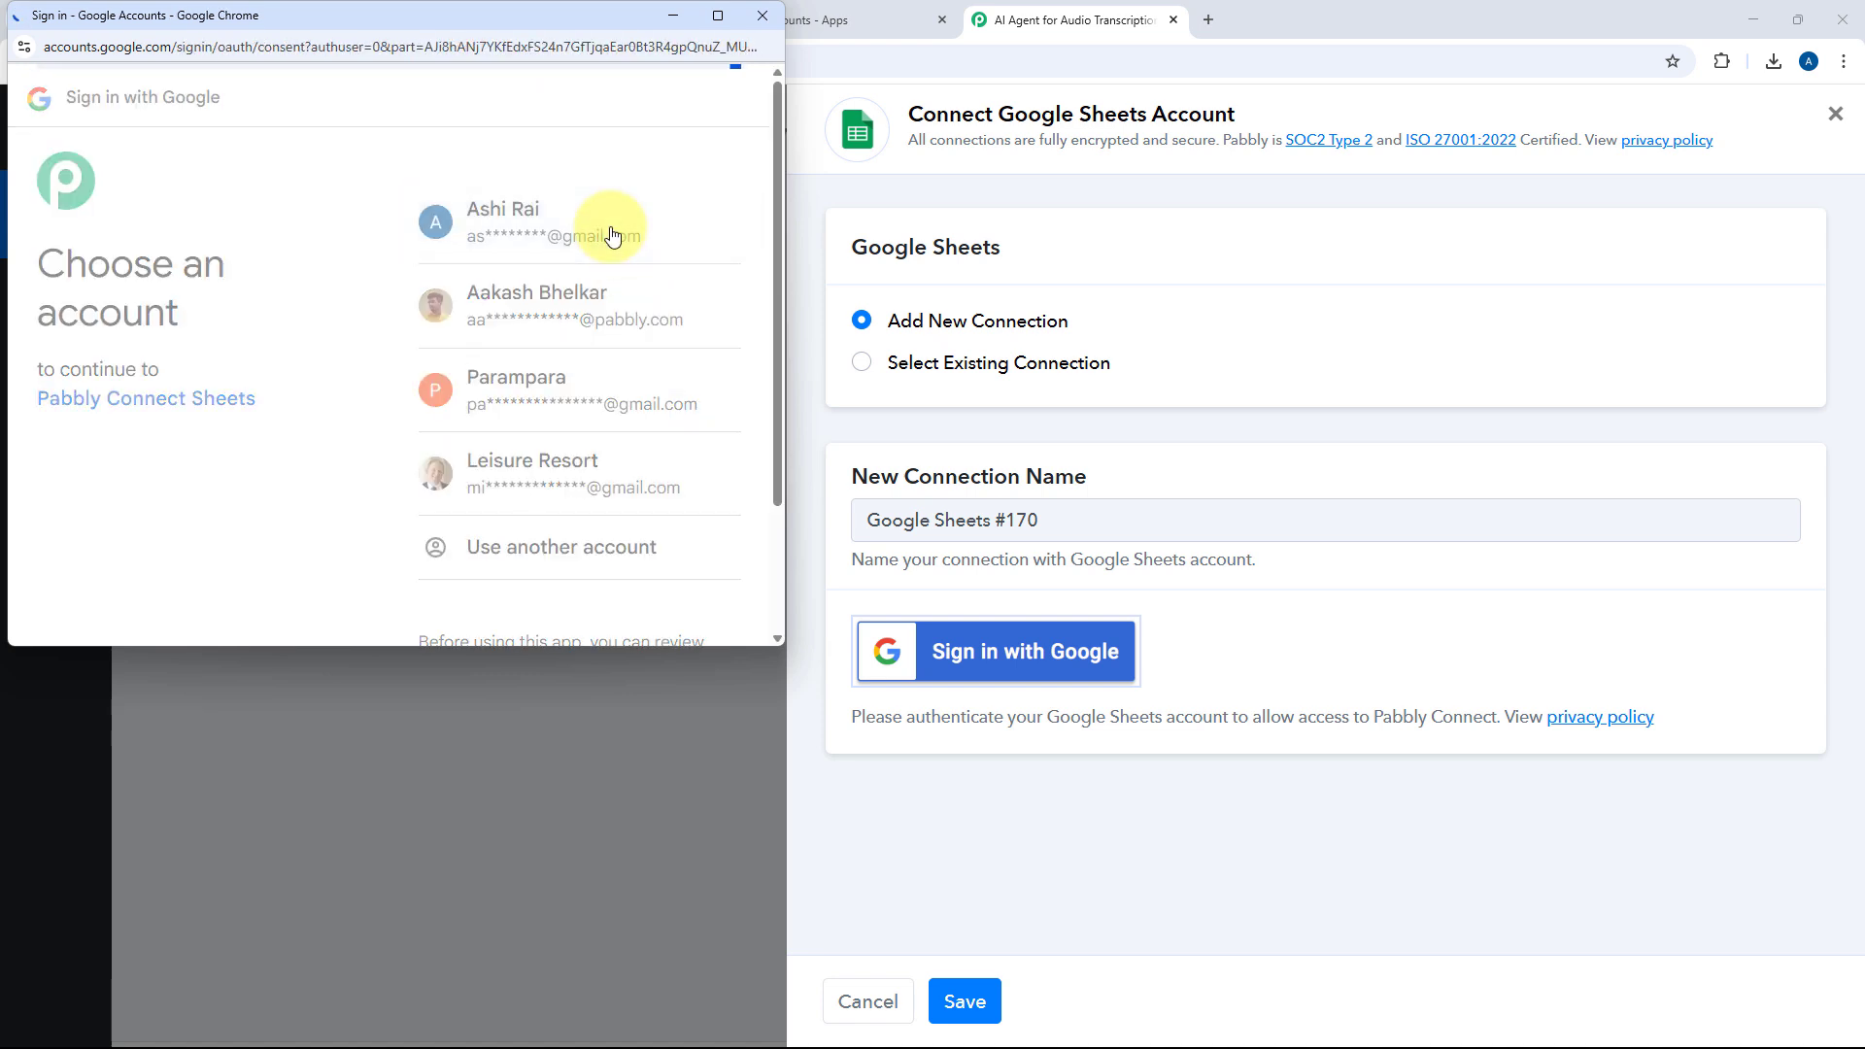
scroll(612, 227, "down", 2)
left_click(677, 515)
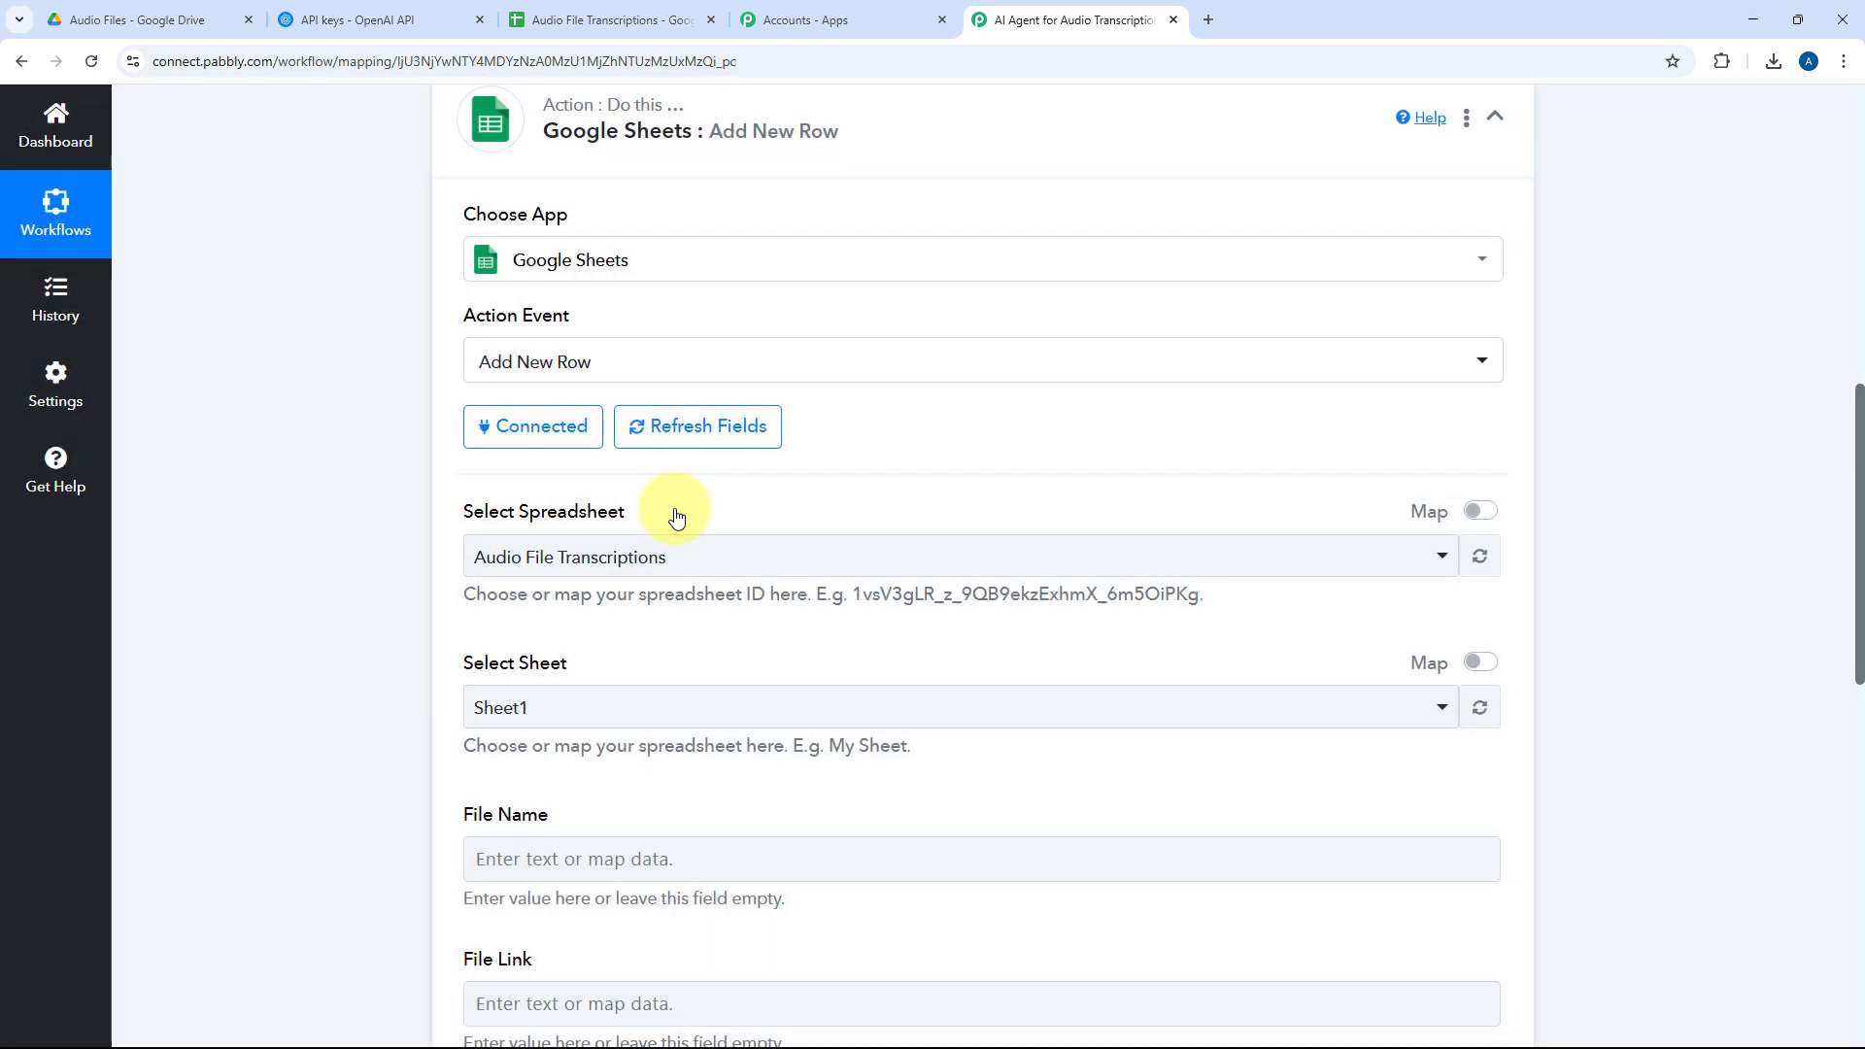
Choose Audio File Transcriptions as the spreadsheet for the new row, checking the name against the open Google Sheets file
scroll(406, 307, "down", 2)
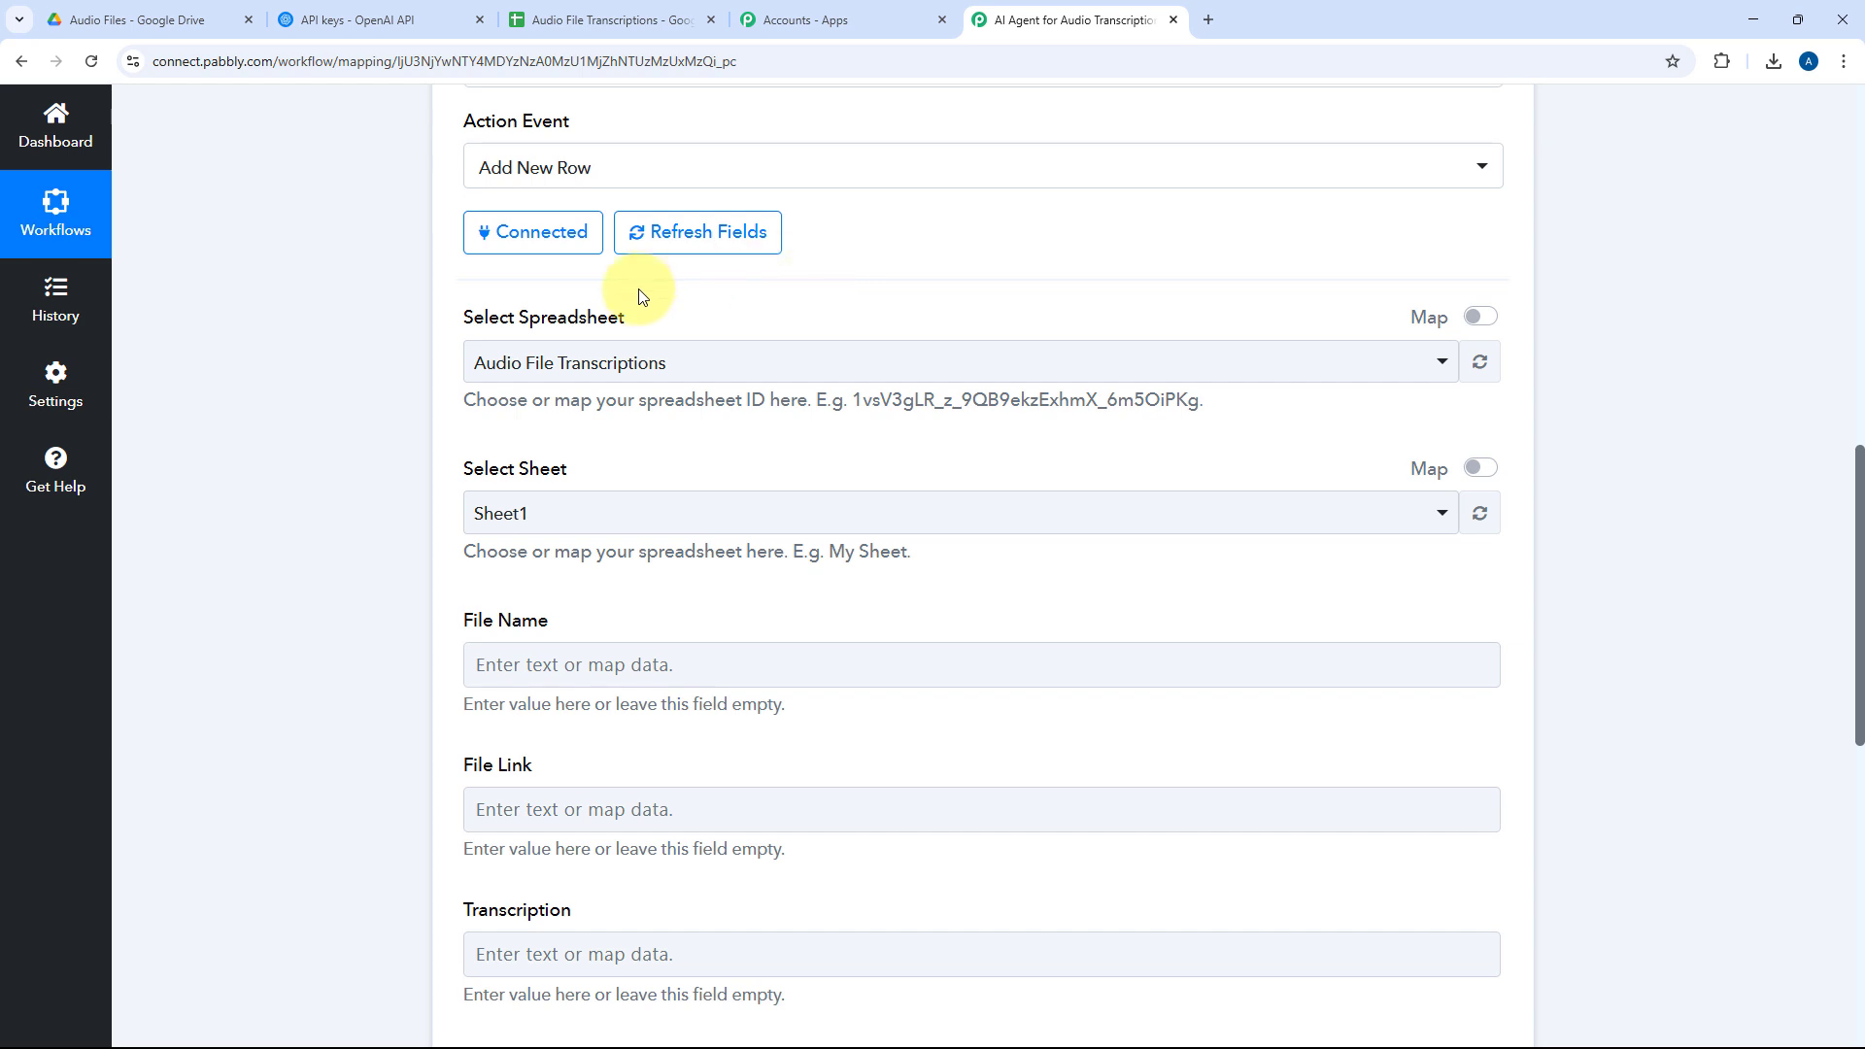
left_click(767, 364)
scroll(775, 429, "down", 4)
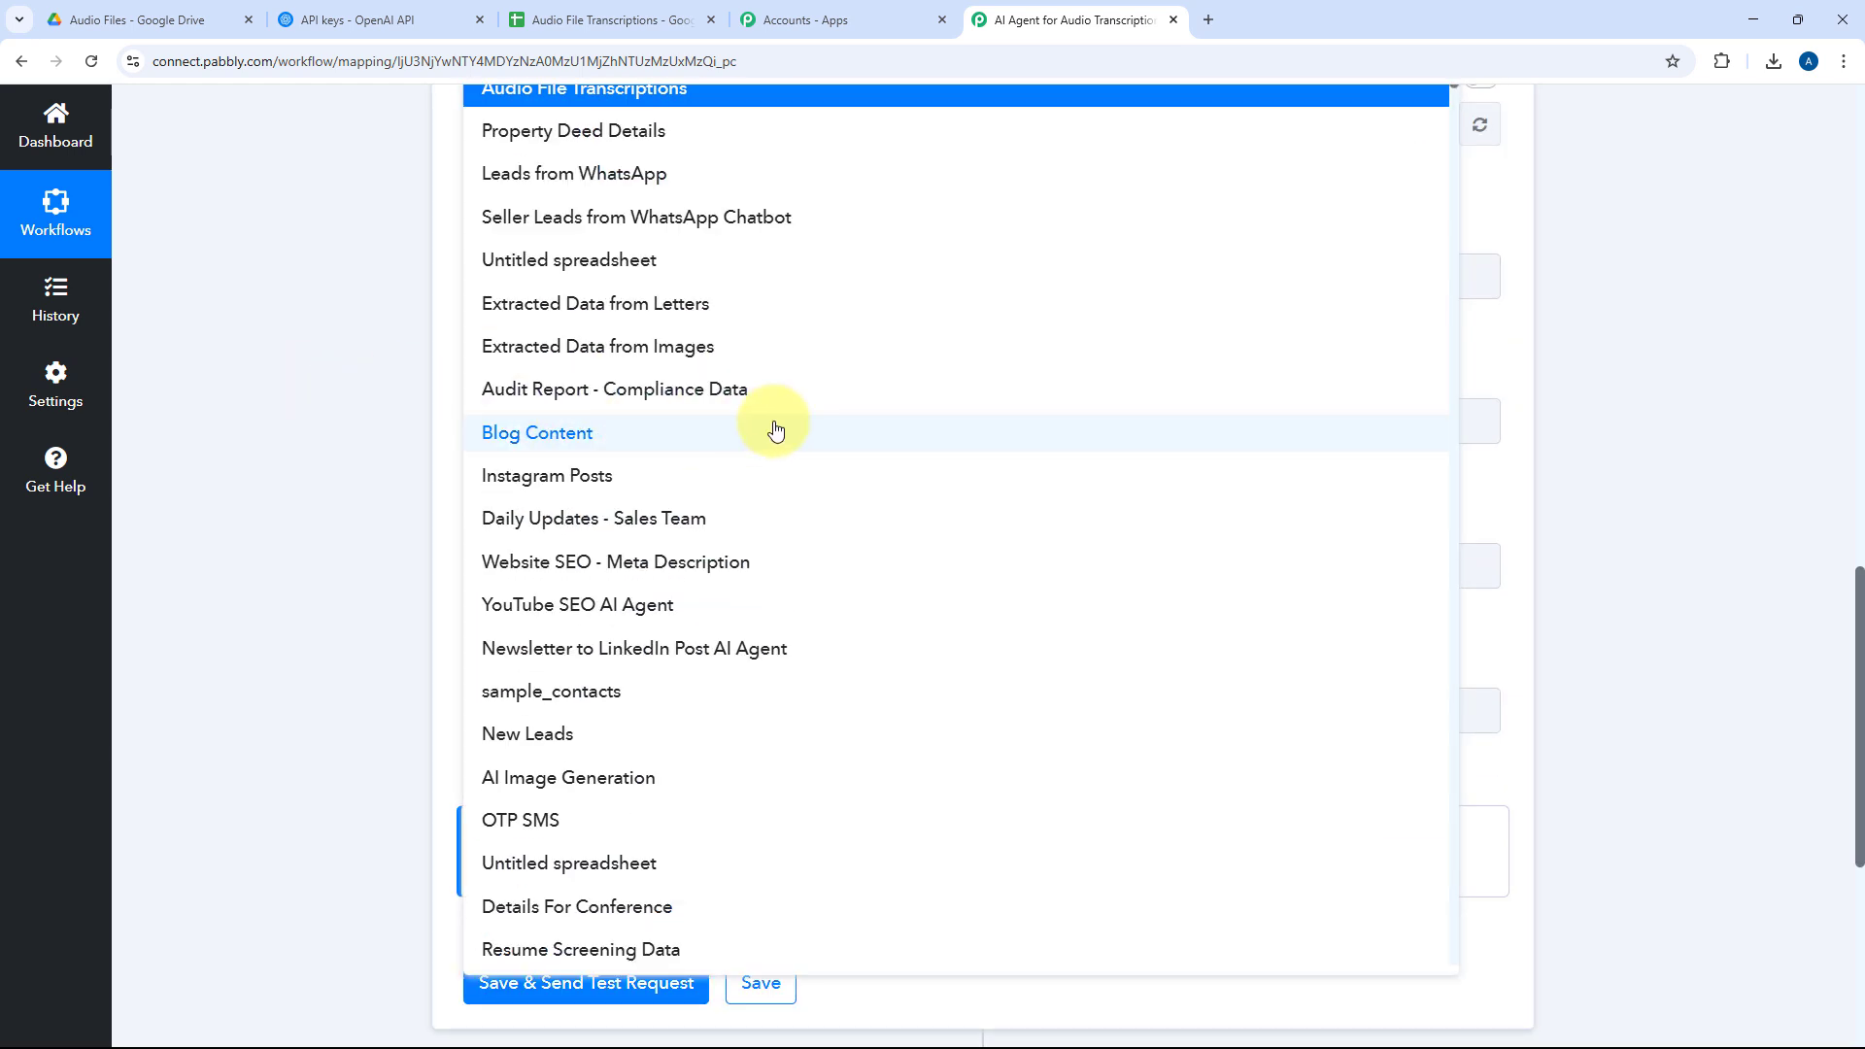
scroll(775, 428, "down", 5)
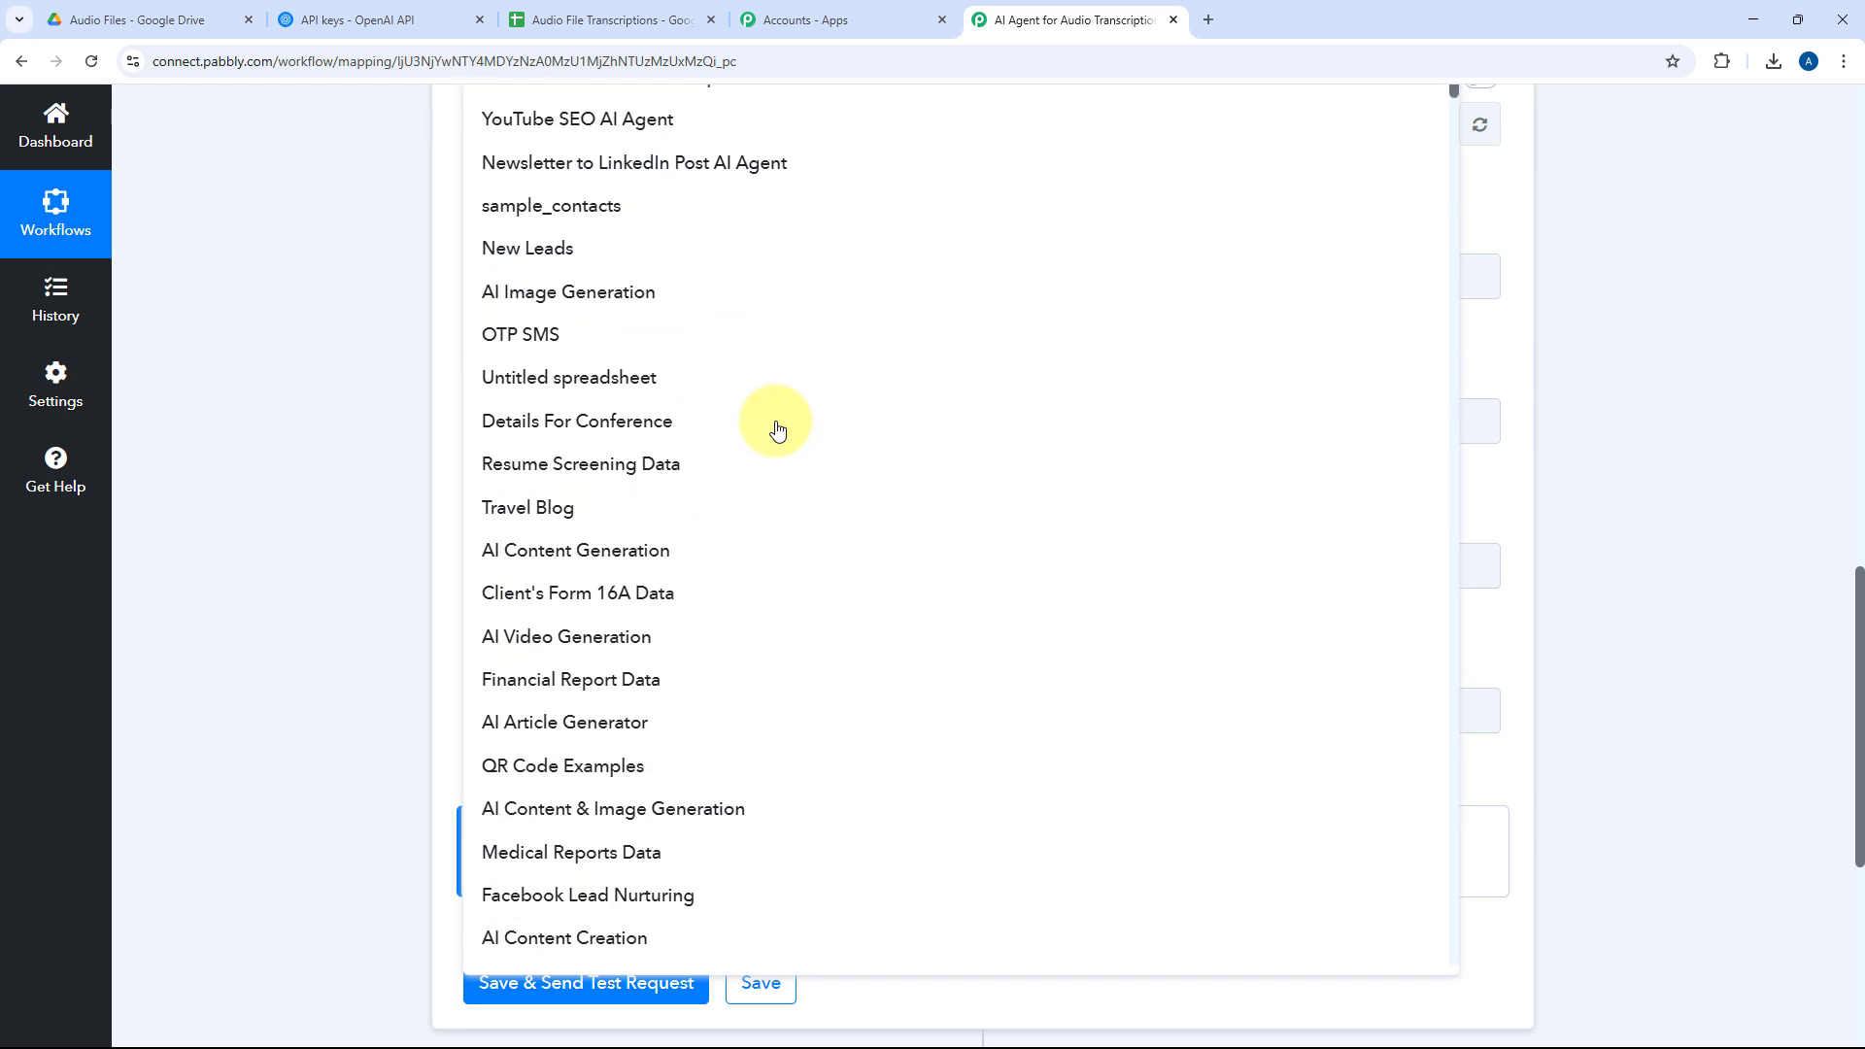
scroll(774, 420, "up", 5)
scroll(860, 345, "up", 3)
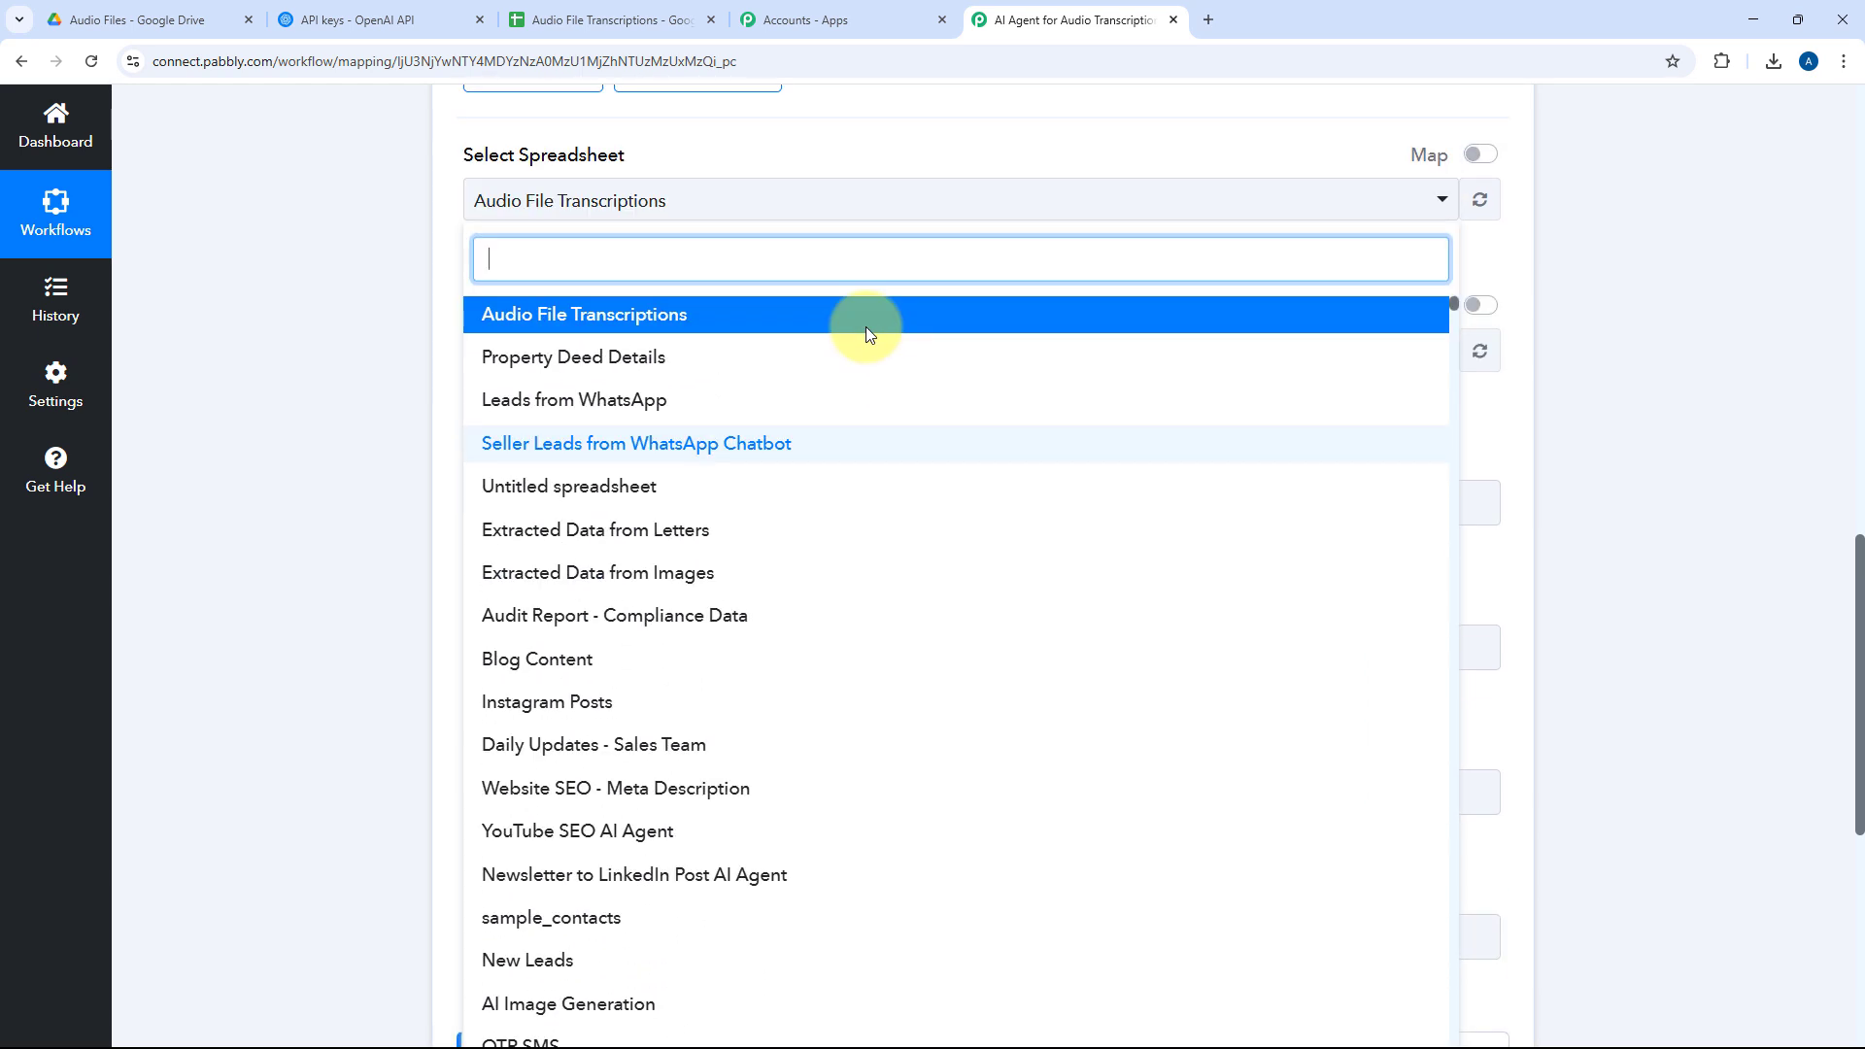
left_click(664, 10)
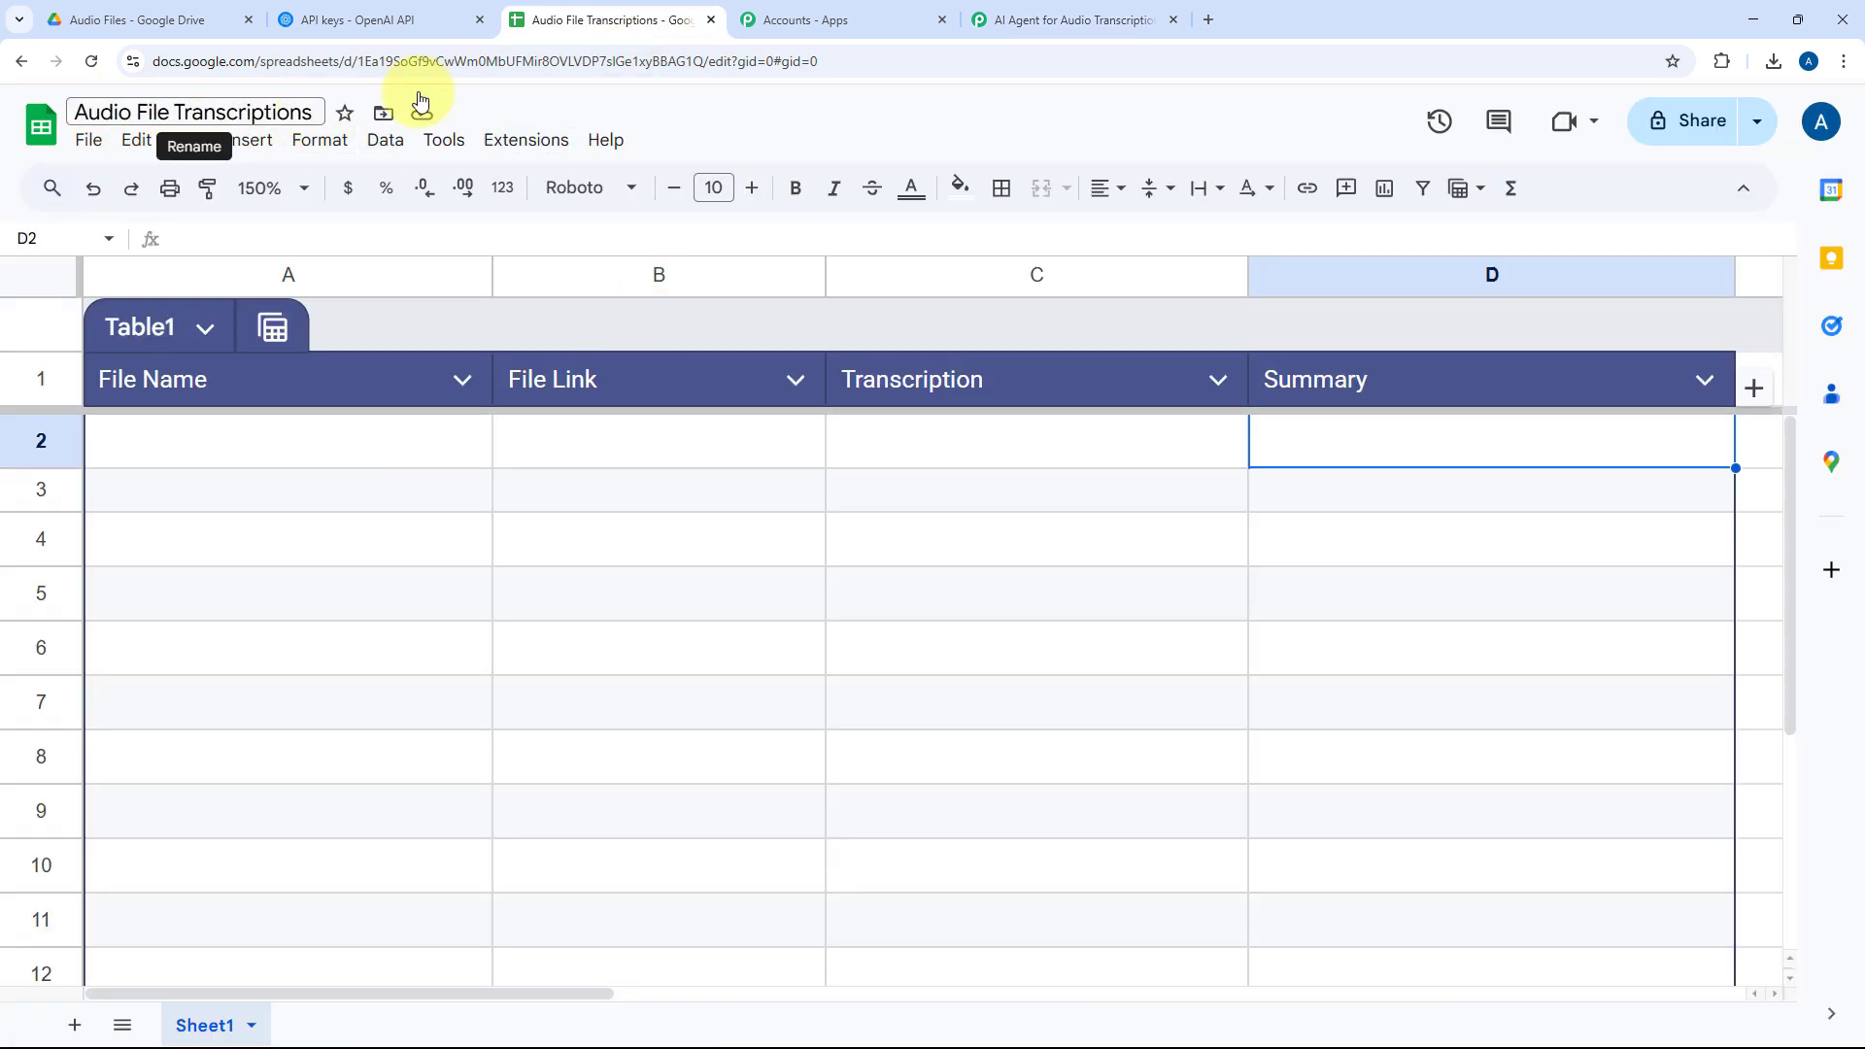
left_click(1068, 17)
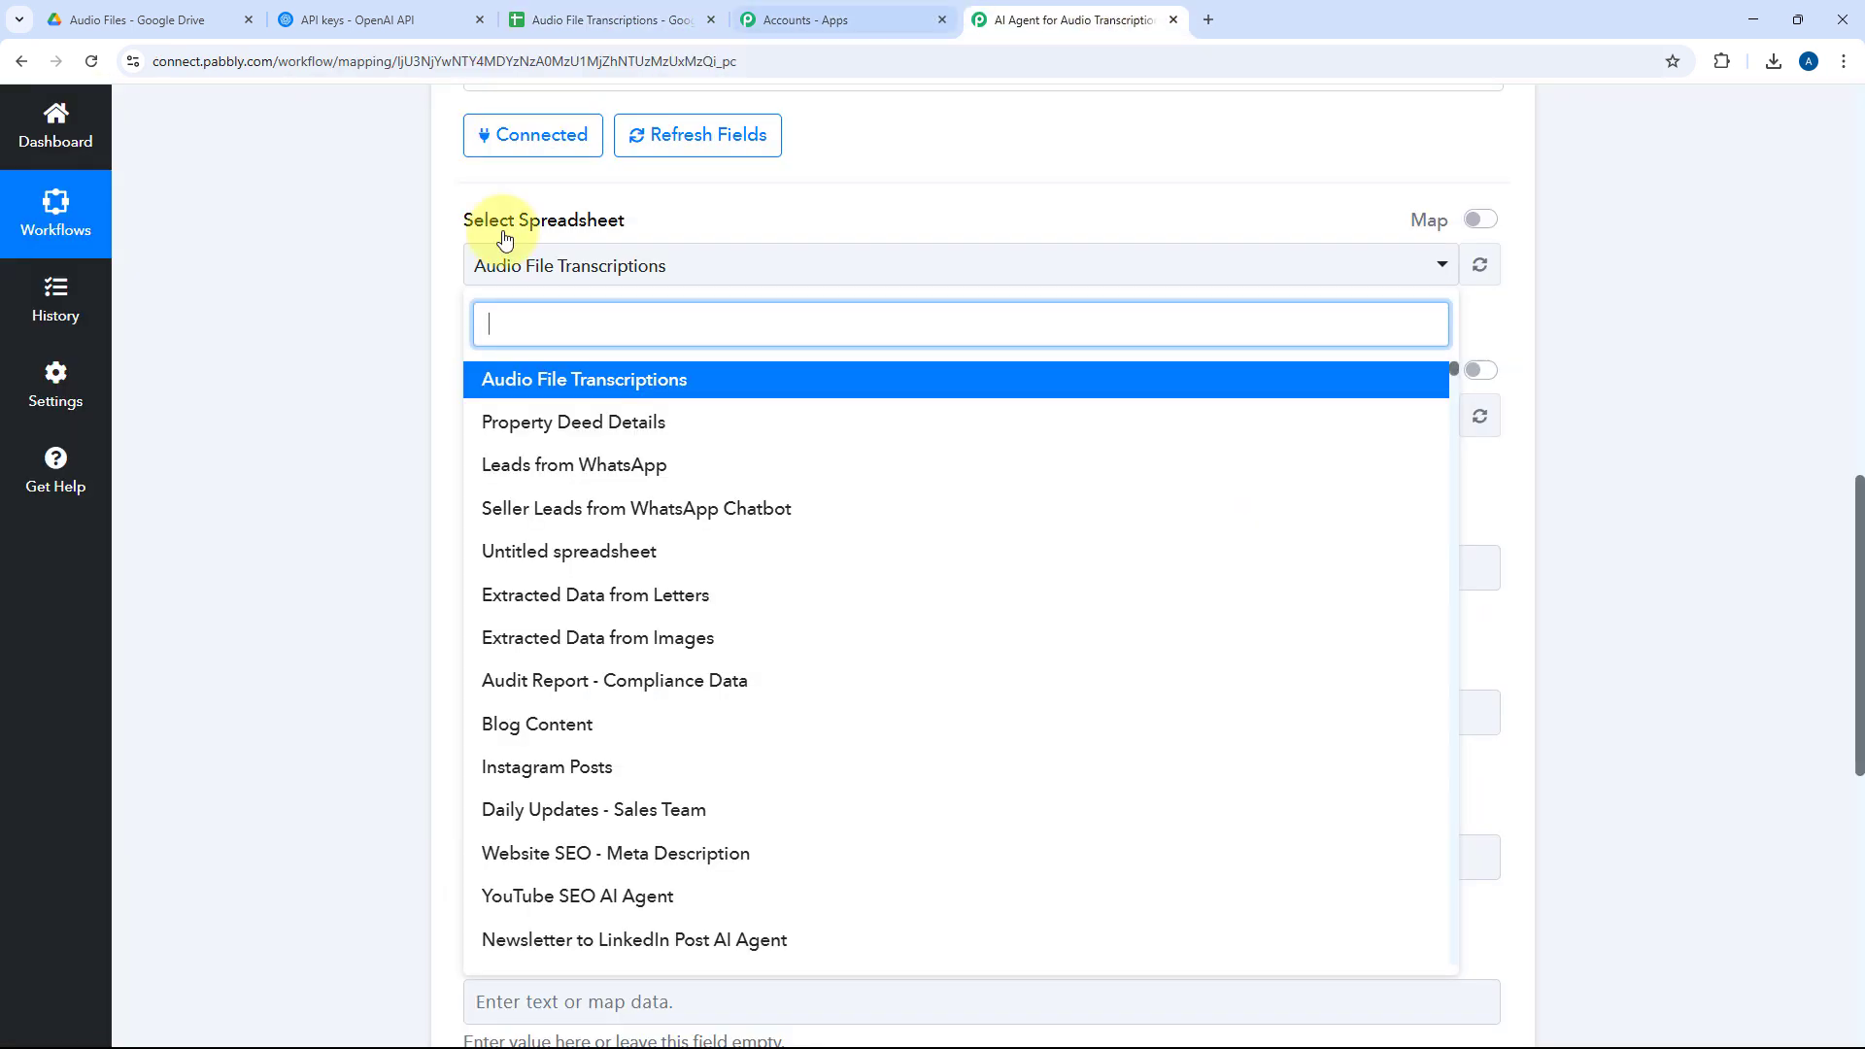
left_click(672, 377)
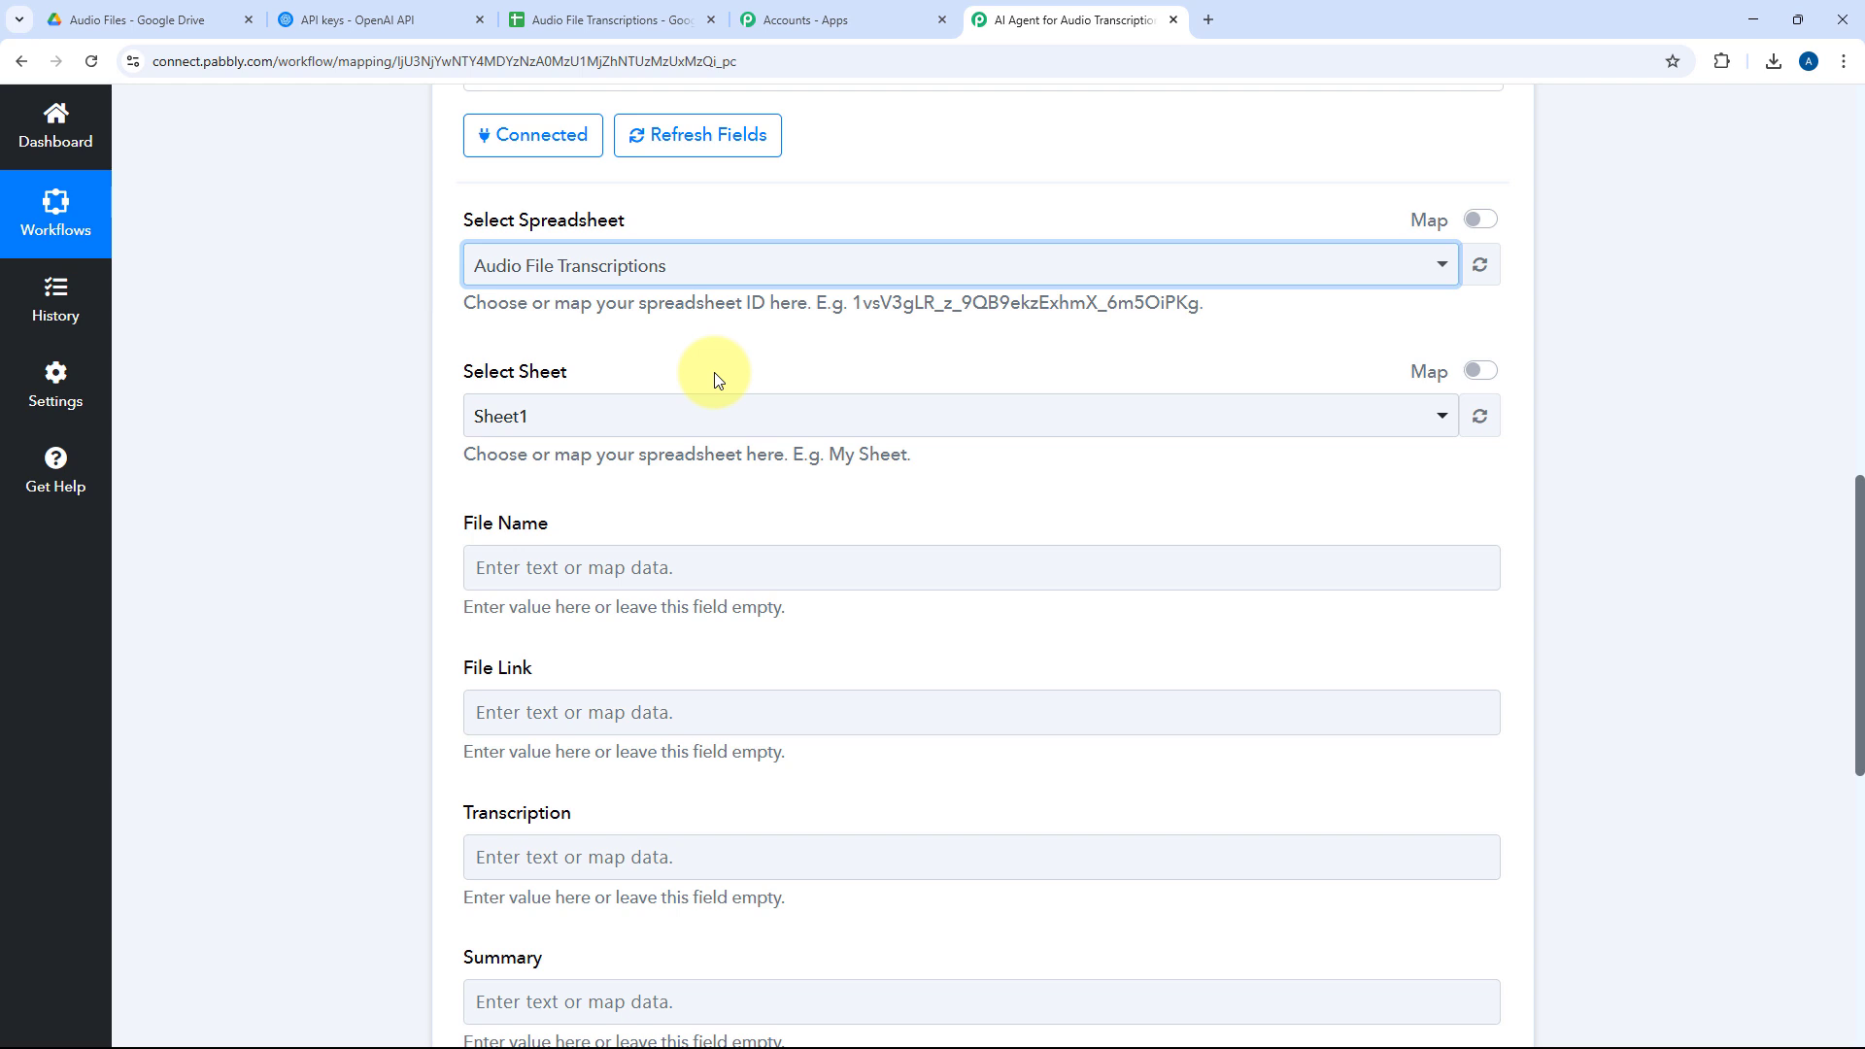
Check the sheet name in the spreadsheet and select Sheet1 as the target sheet for the new row
left_click(612, 20)
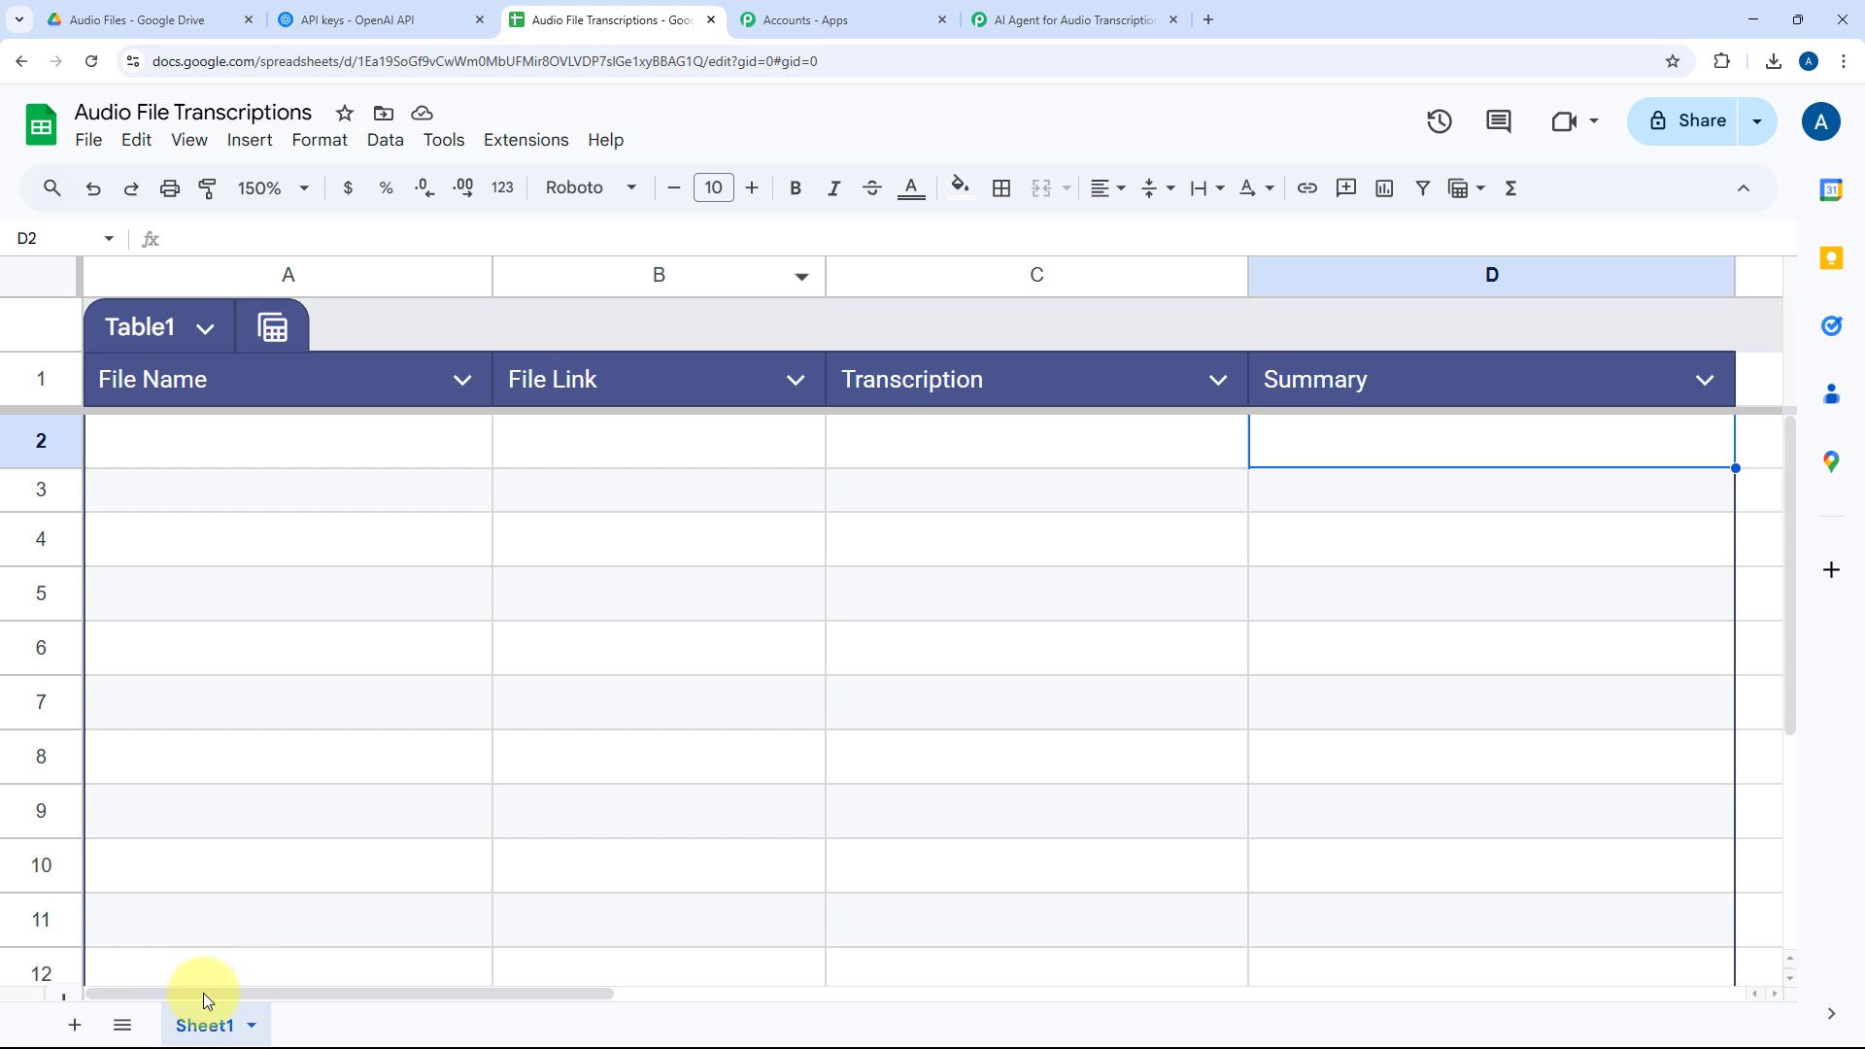
left_click(1068, 19)
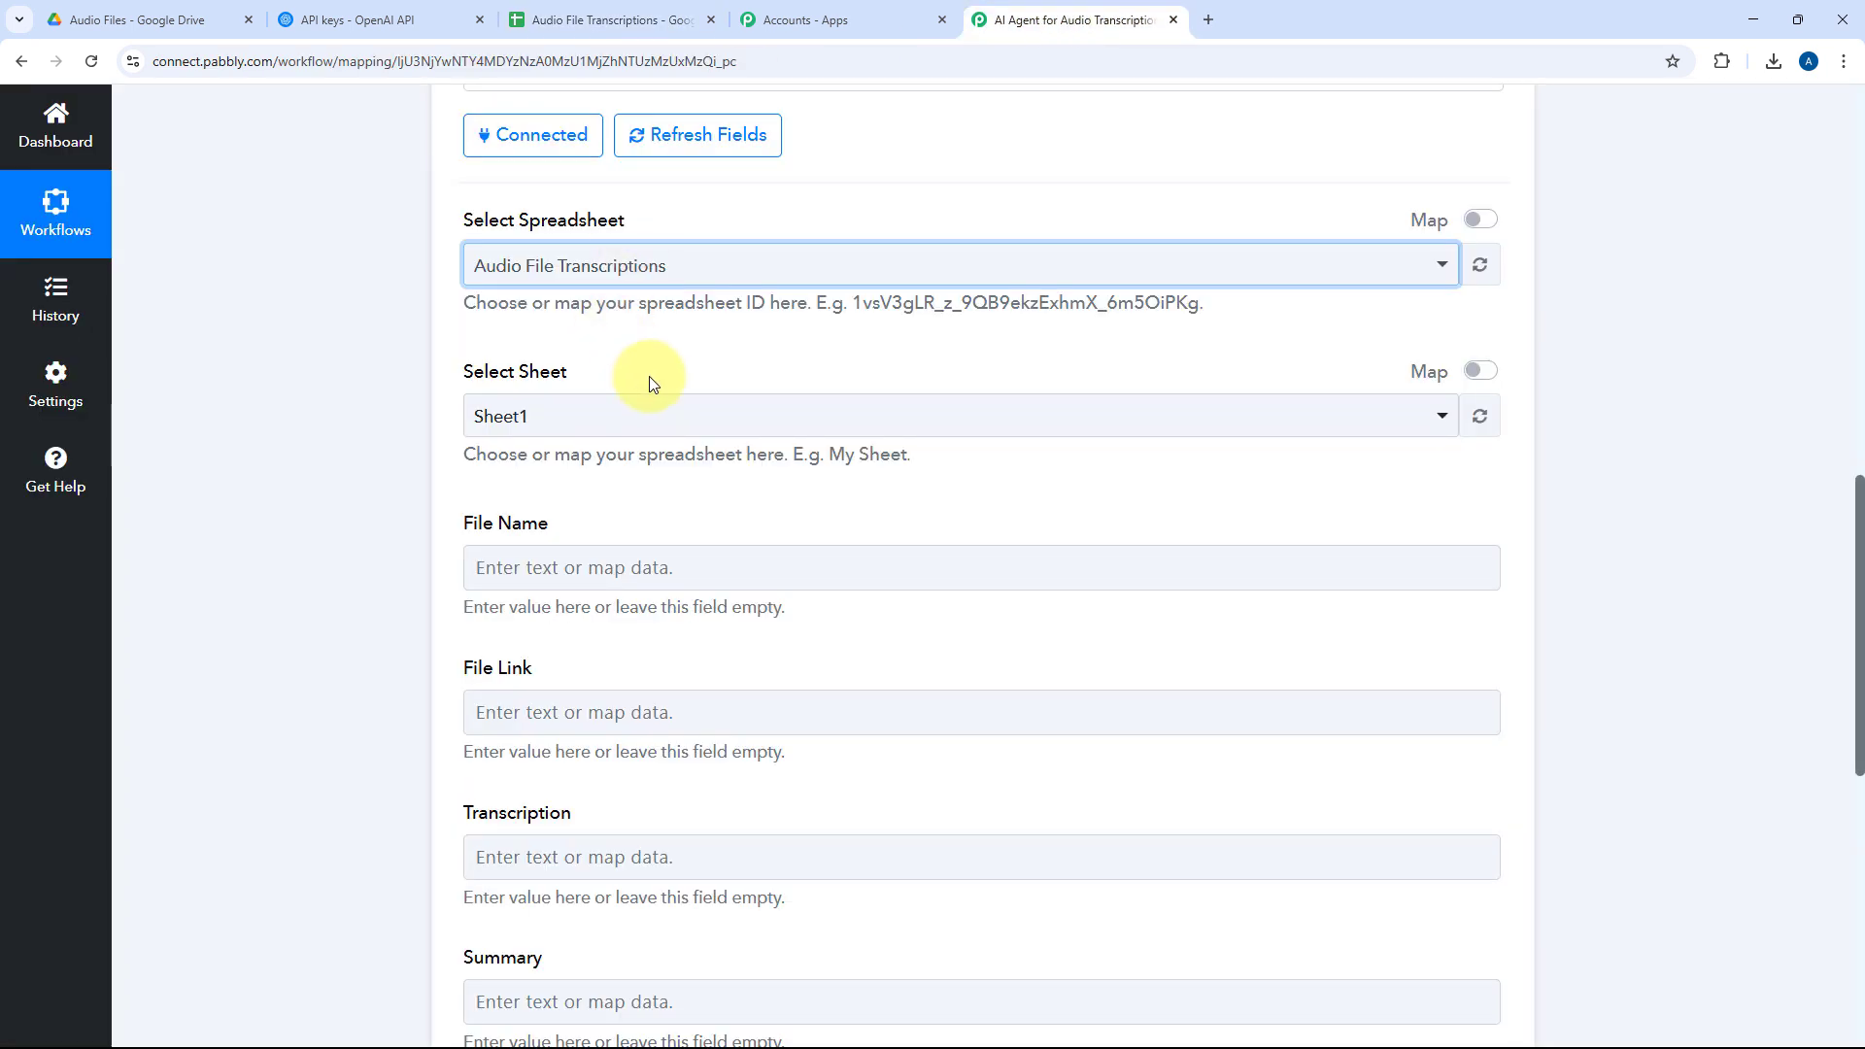
left_click(610, 428)
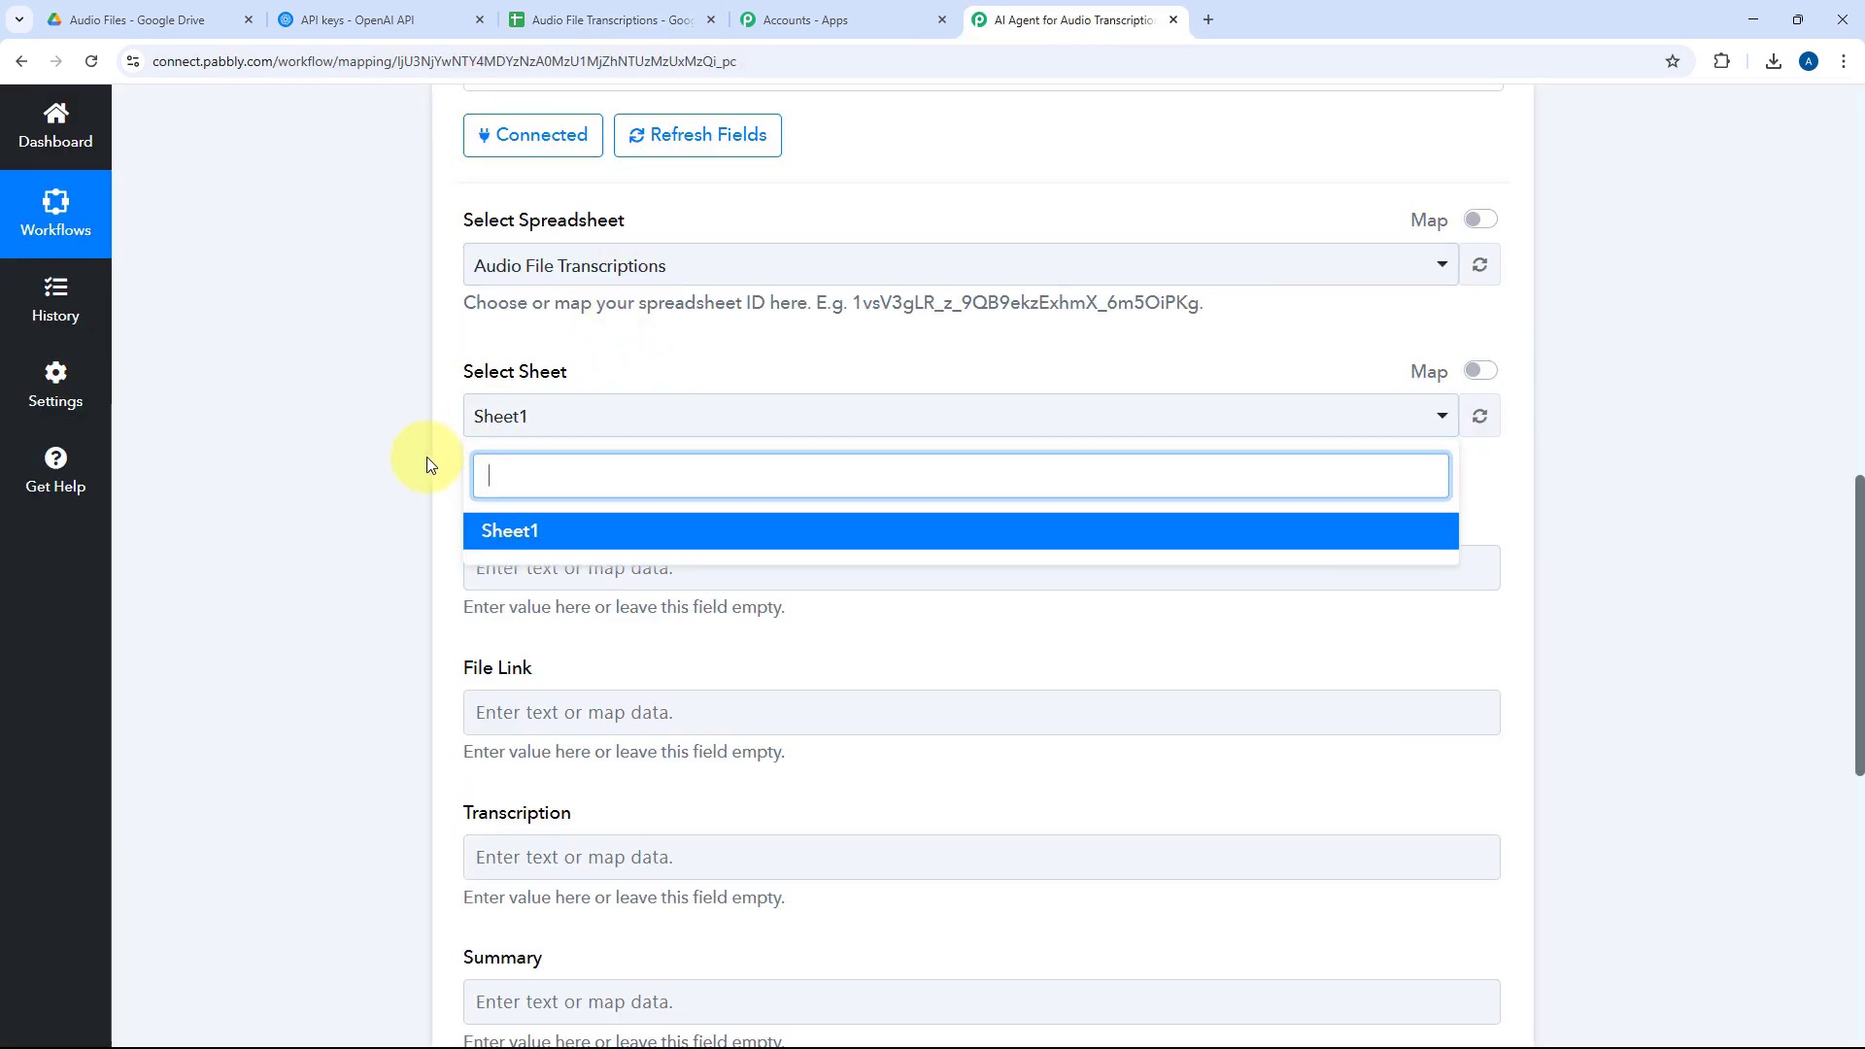
left_click(540, 532)
Compare the action's File Name, File Link, Transcription and Summary fields with the column headers in the spreadsheet
scroll(434, 436, "down", 4)
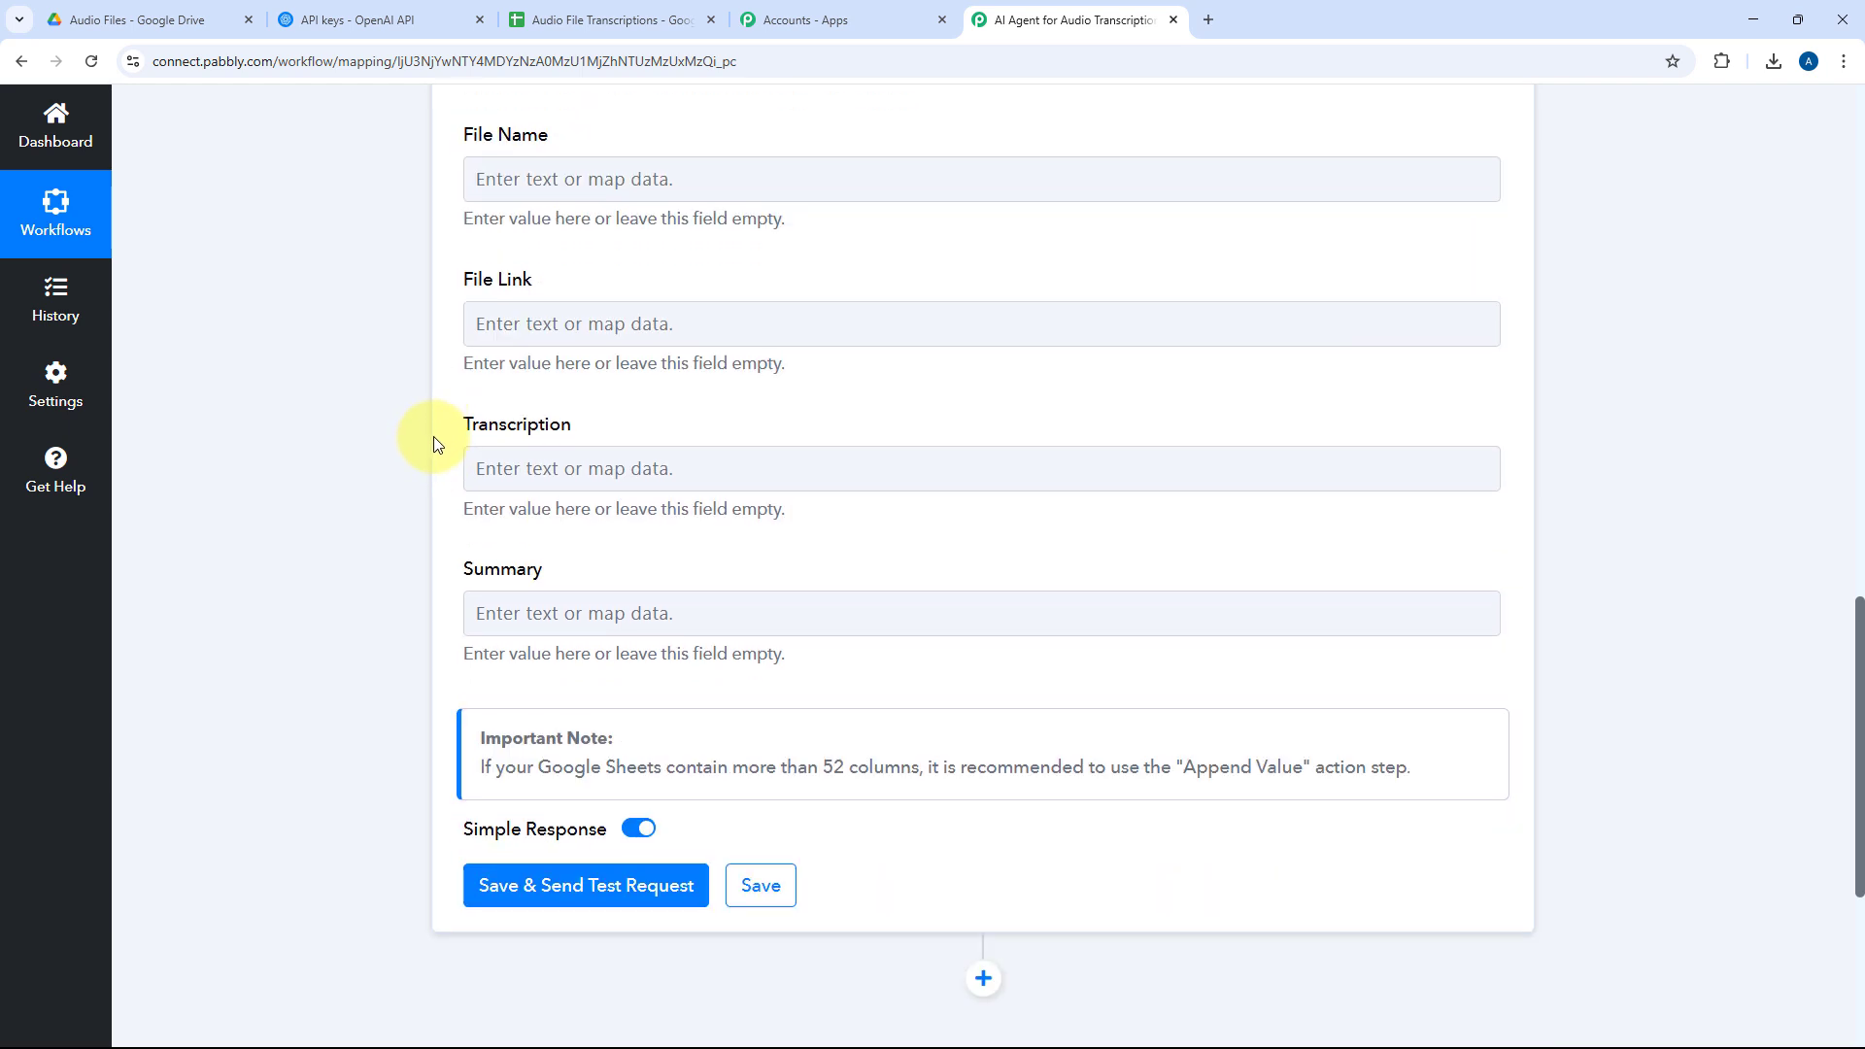
scroll(429, 410, "up", 1)
left_click(607, 20)
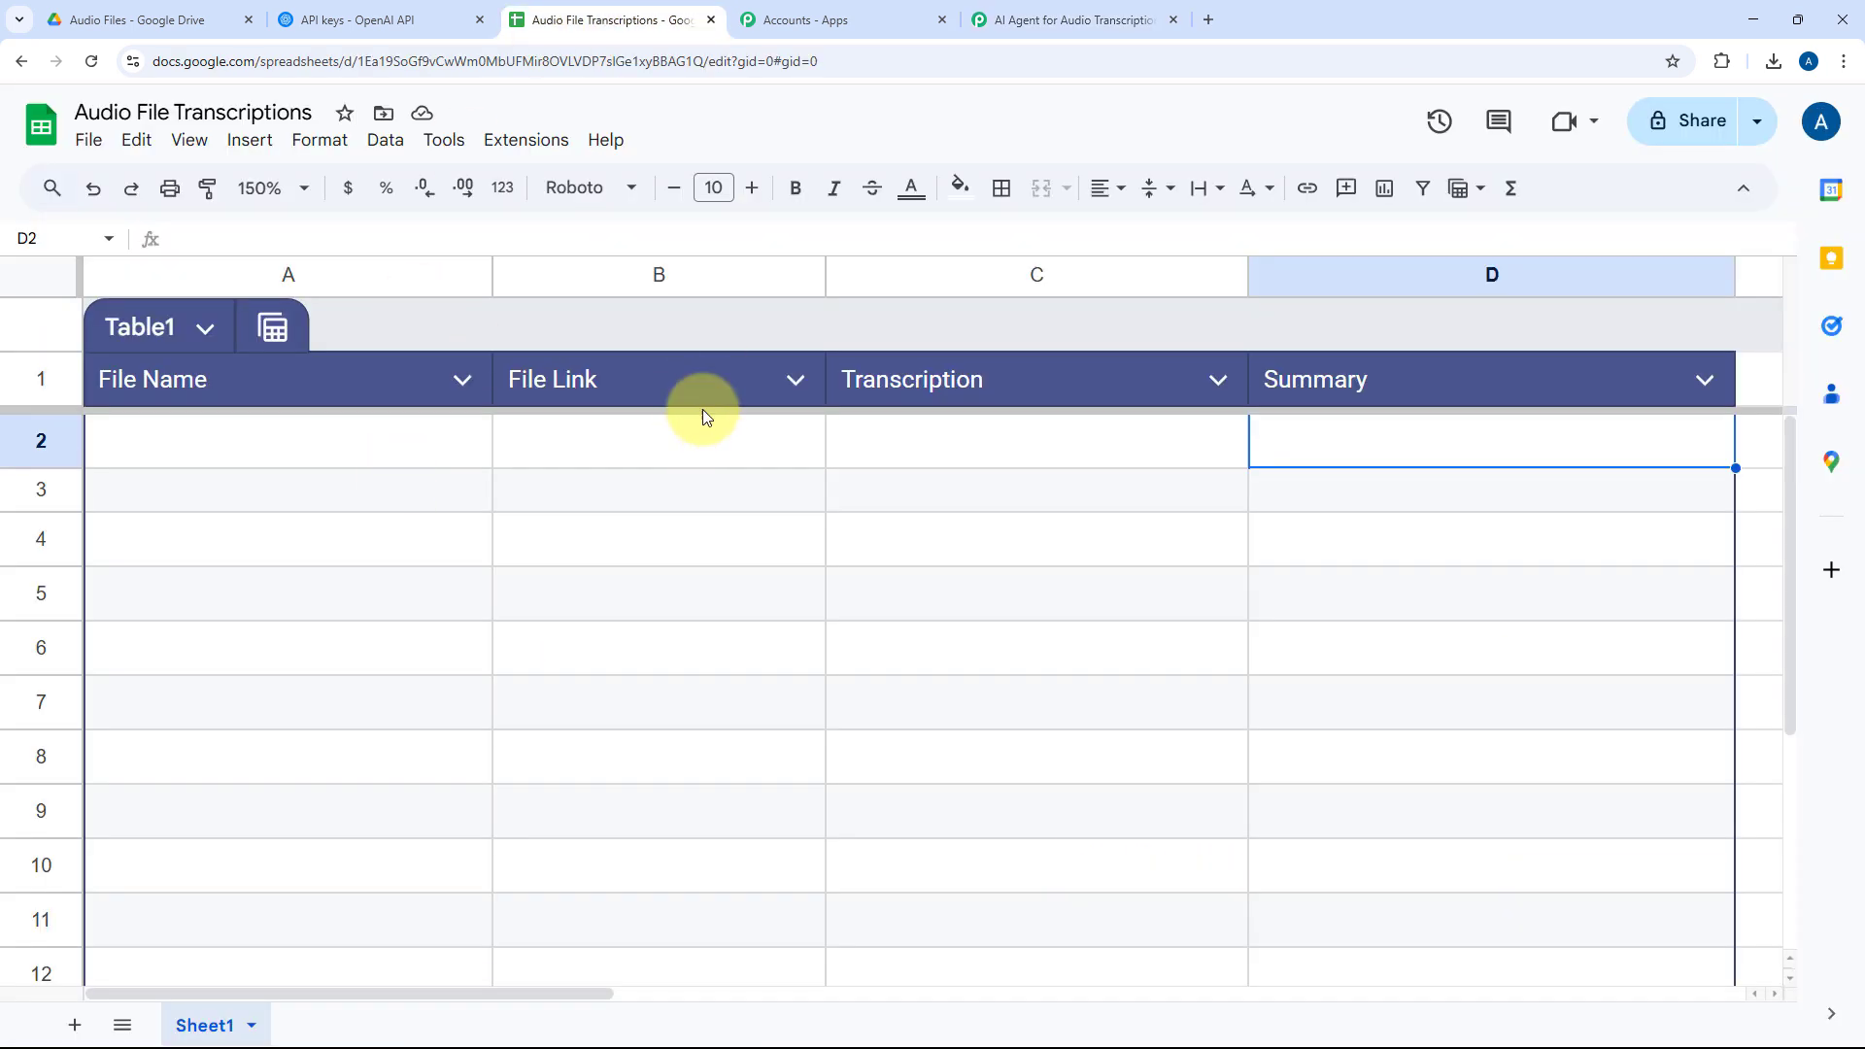
Review the empty spreadsheet row and the workflow's earlier Google Drive and OpenAI steps as sources for the new row's fields
left_click(260, 435)
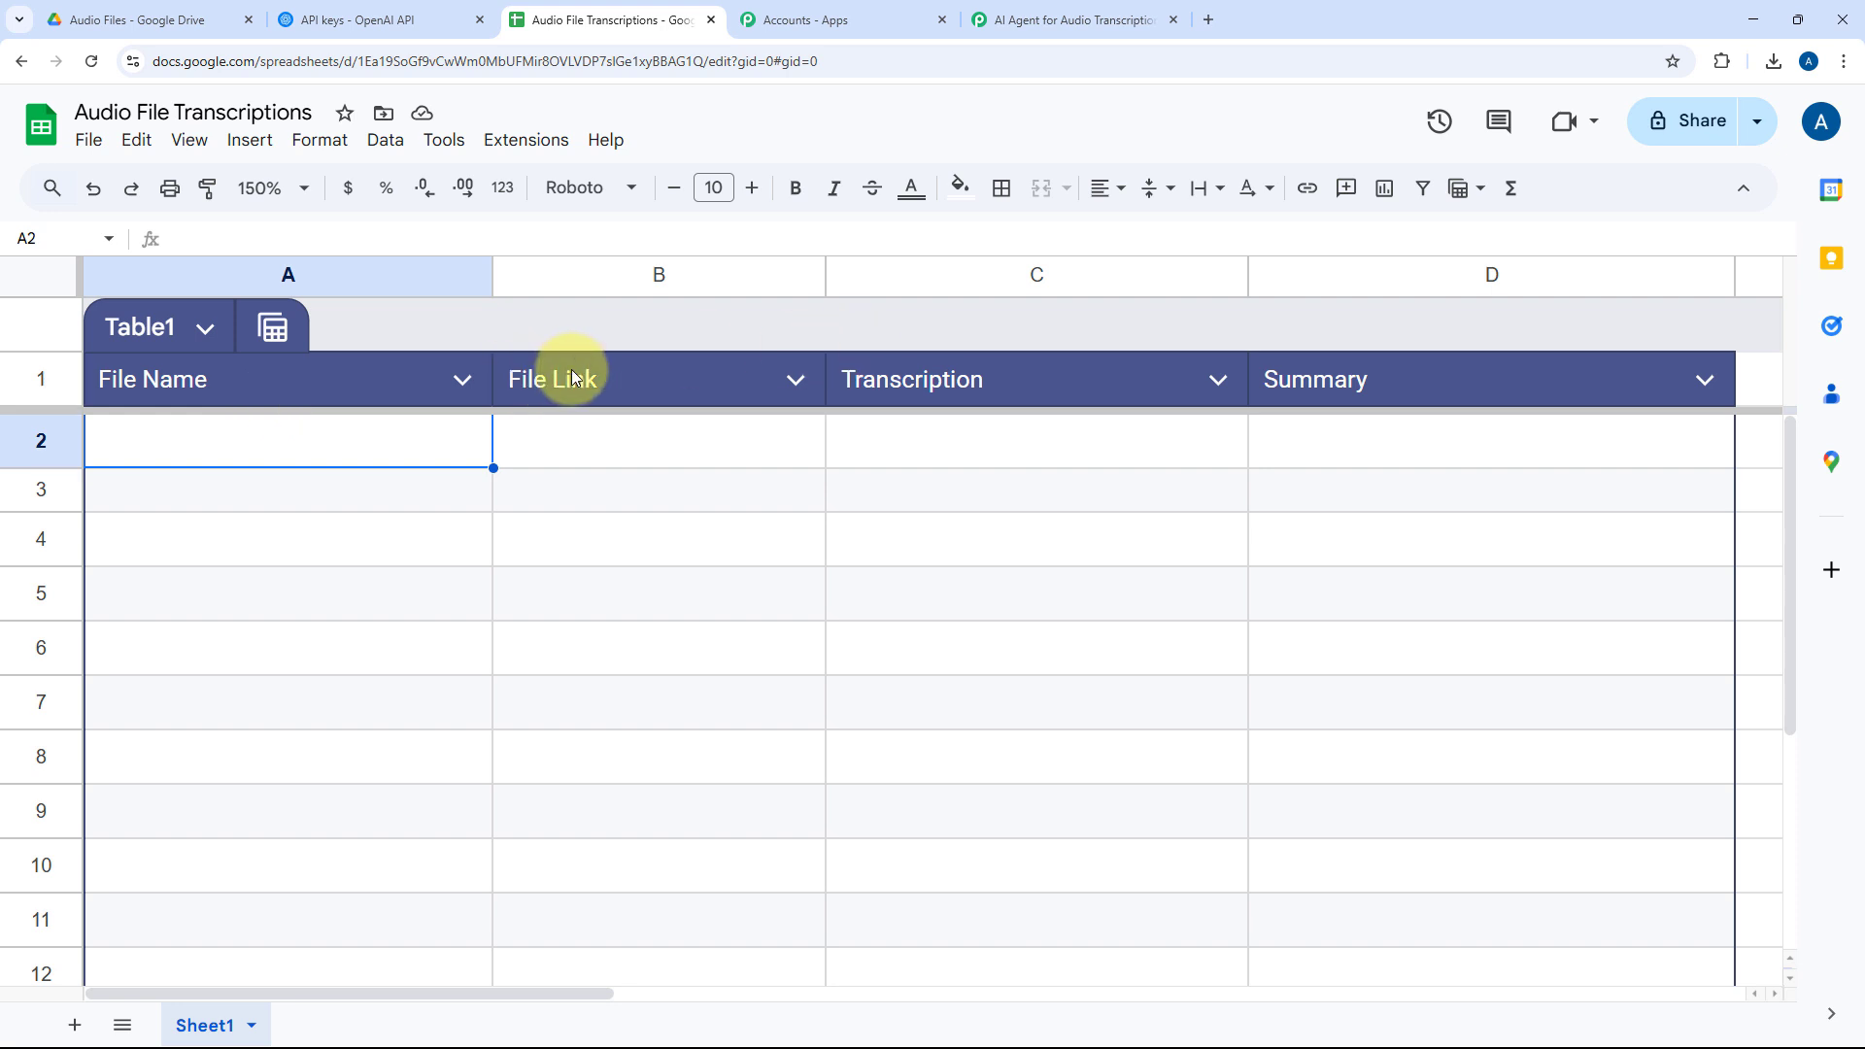
left_click(1057, 12)
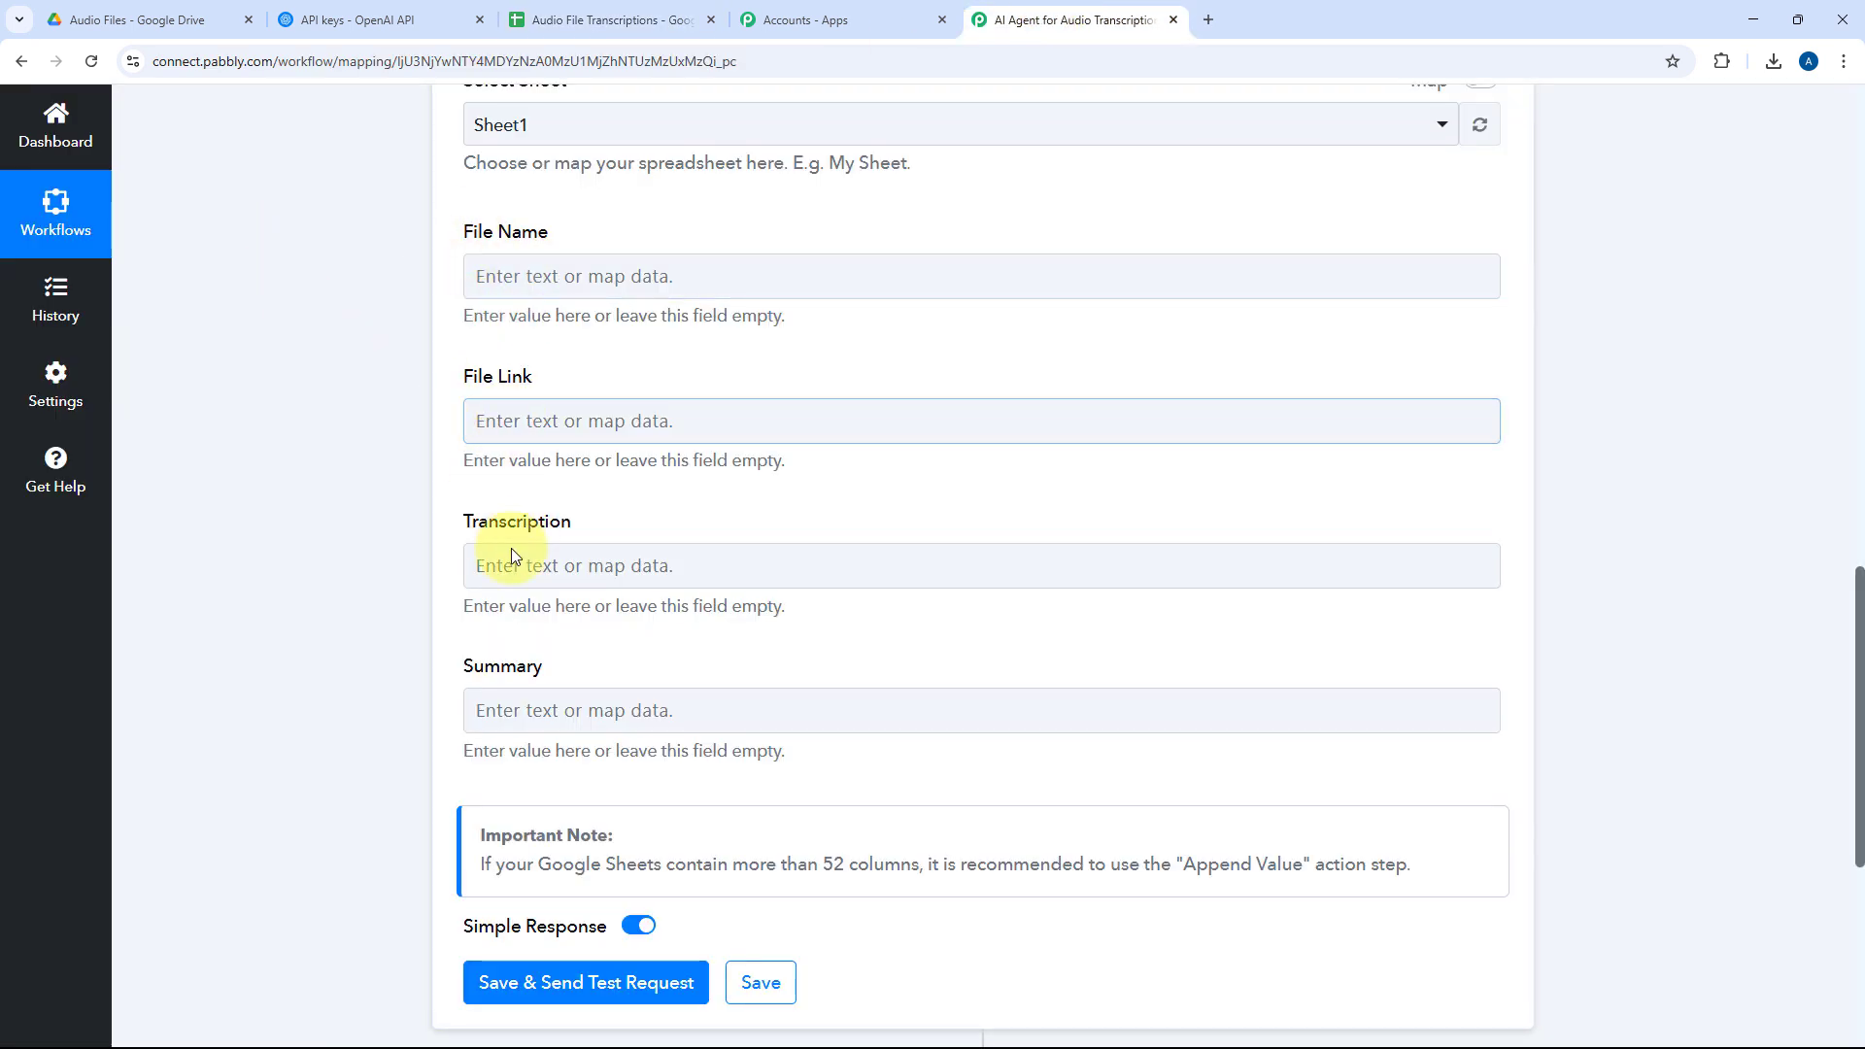
scroll(645, 258, "up", 10)
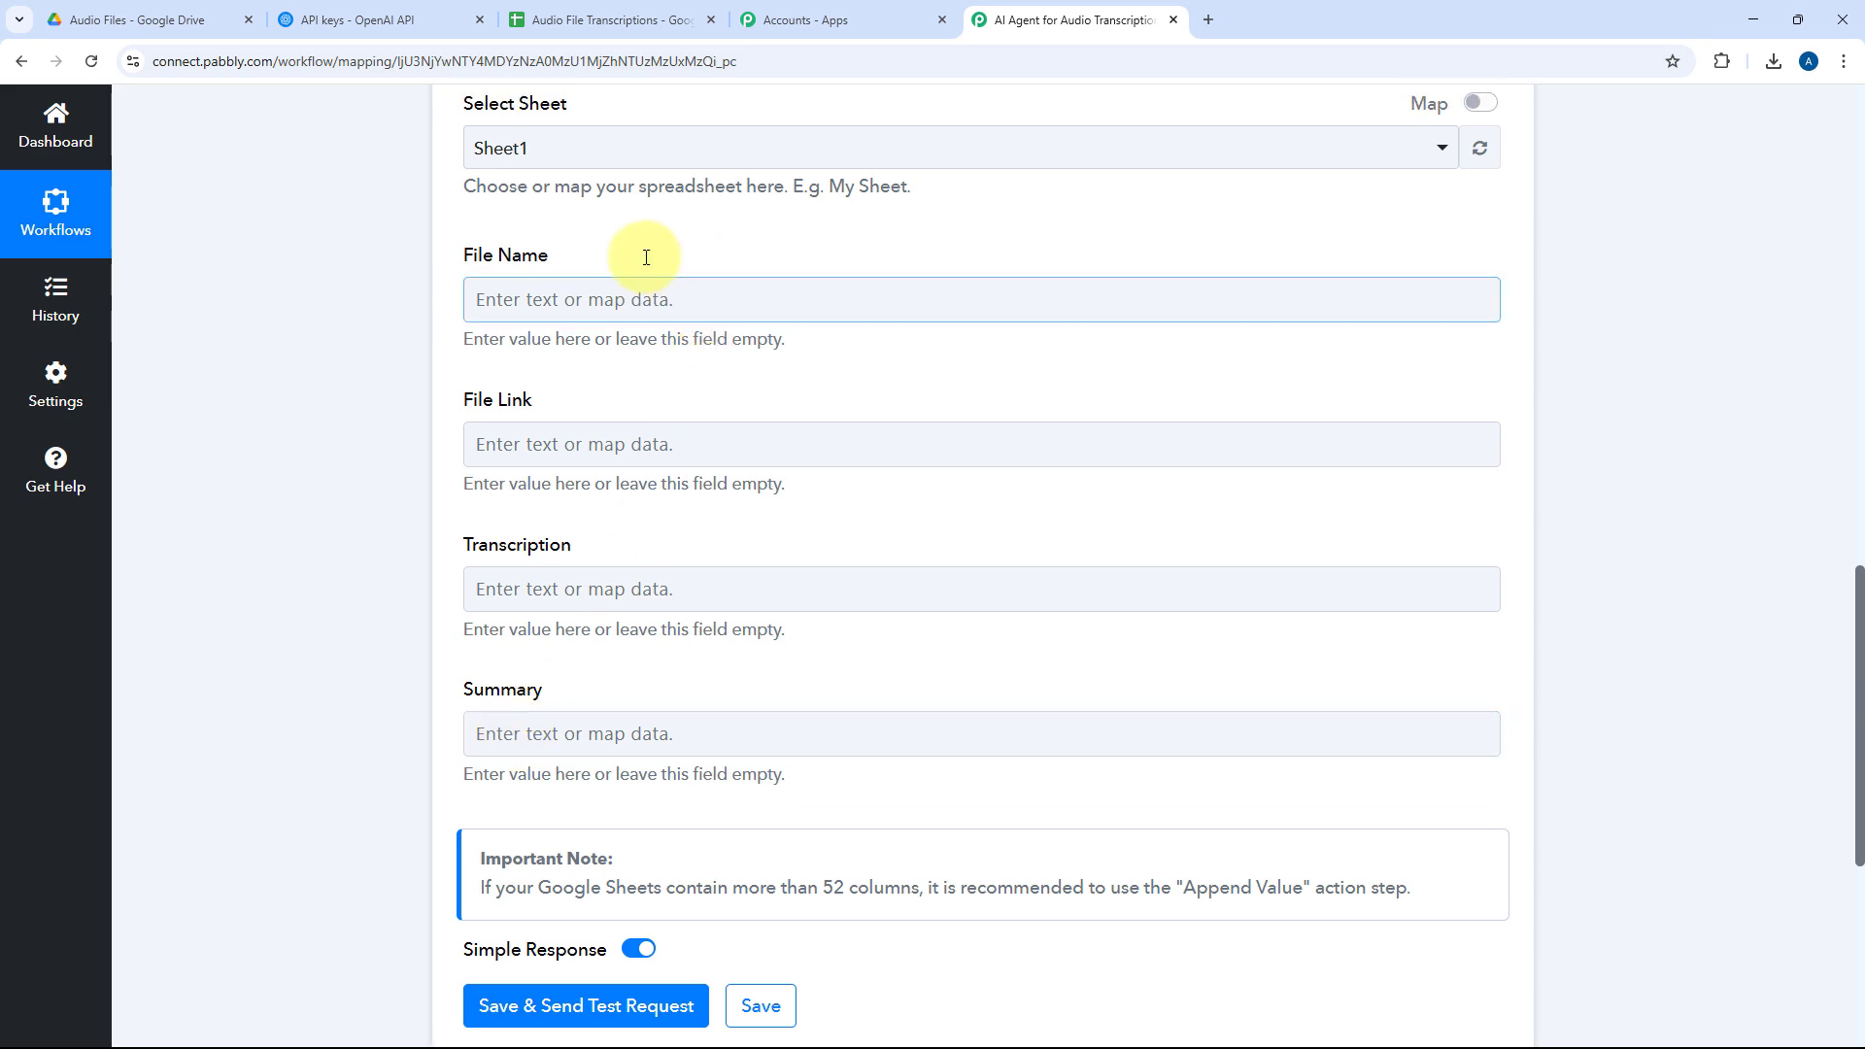
scroll(818, 367, "up", 4)
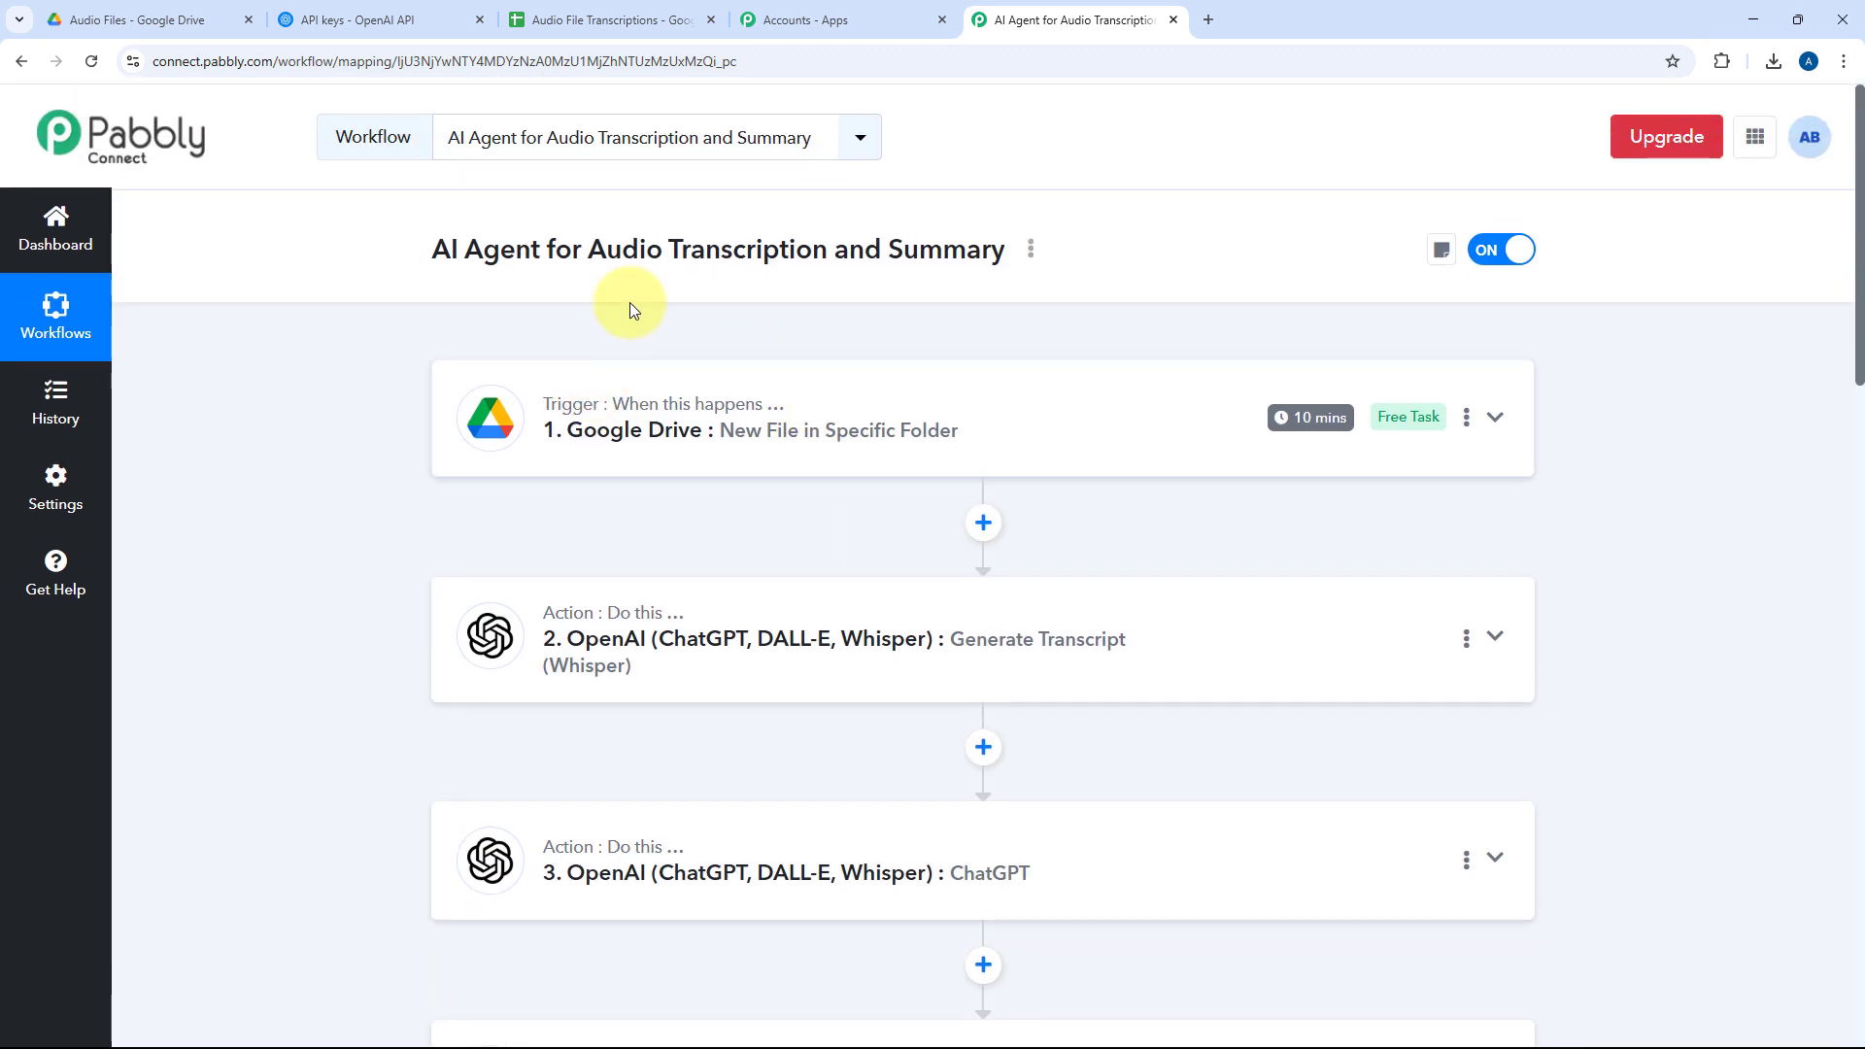
scroll(413, 418, "down", 14)
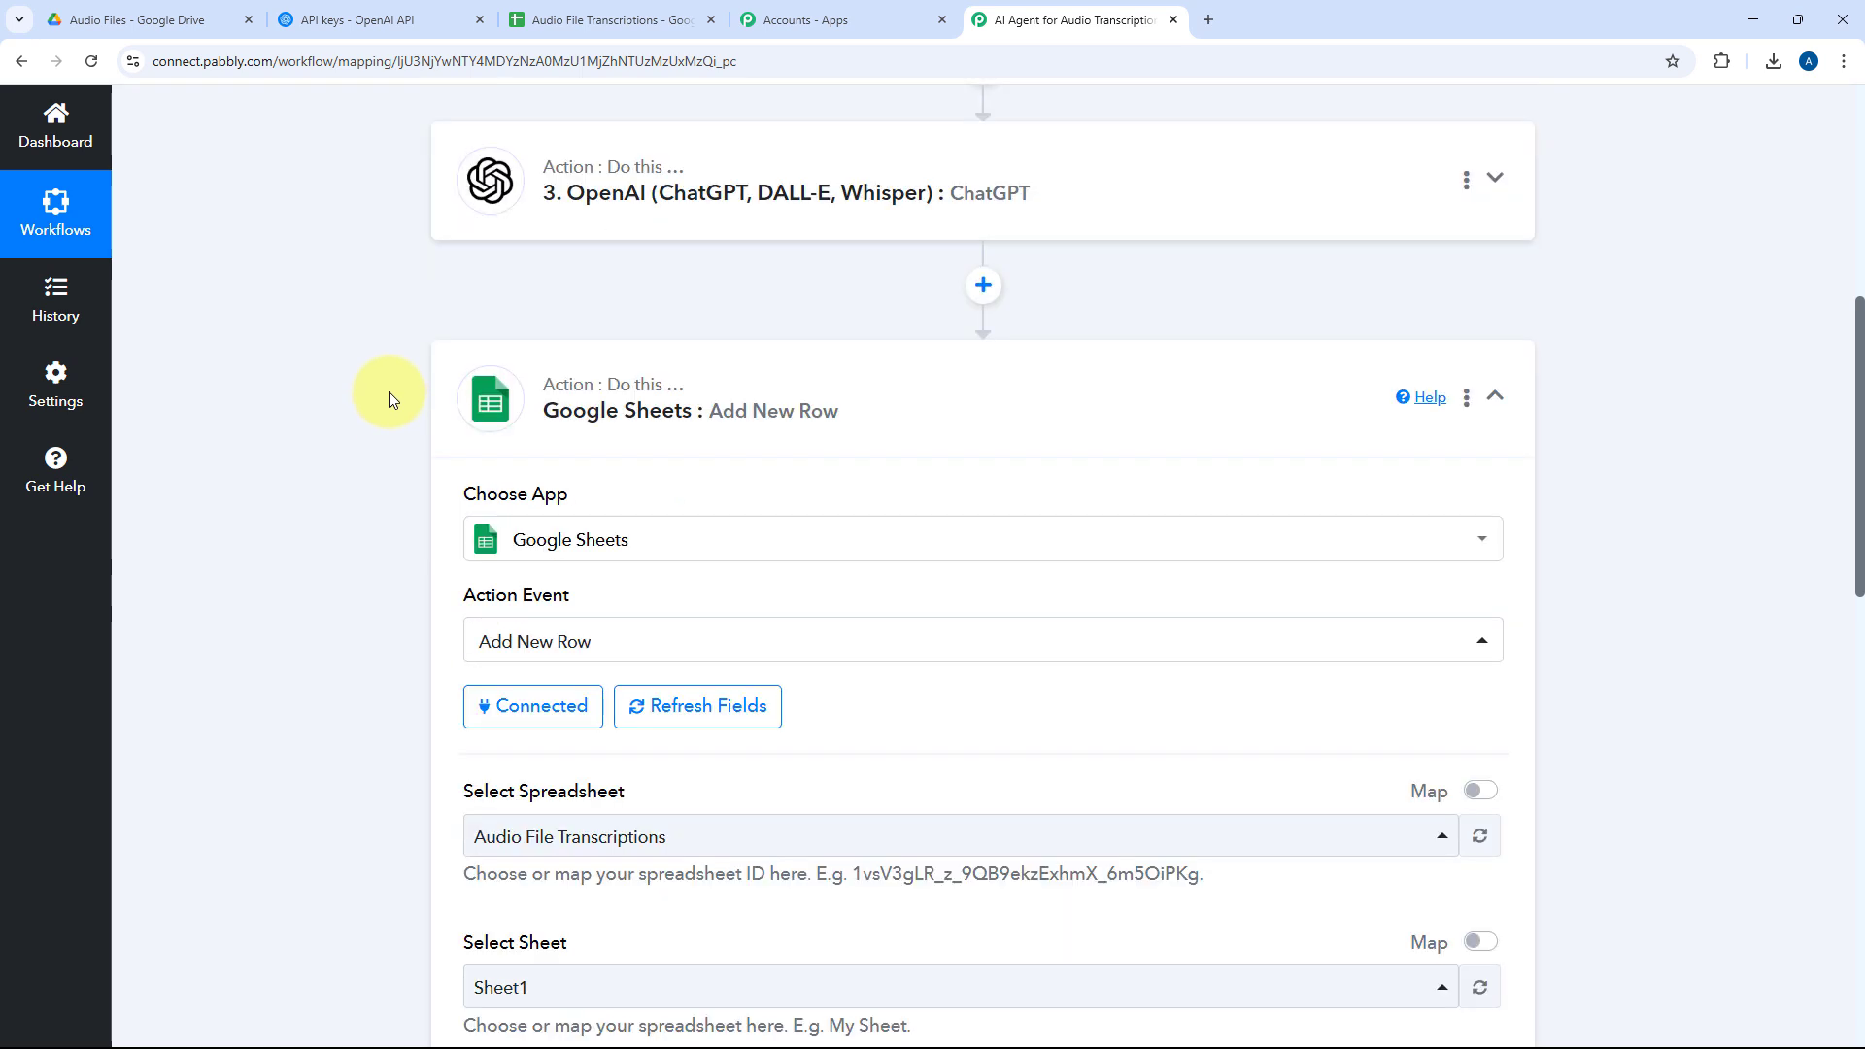
scroll(405, 434, "down", 2)
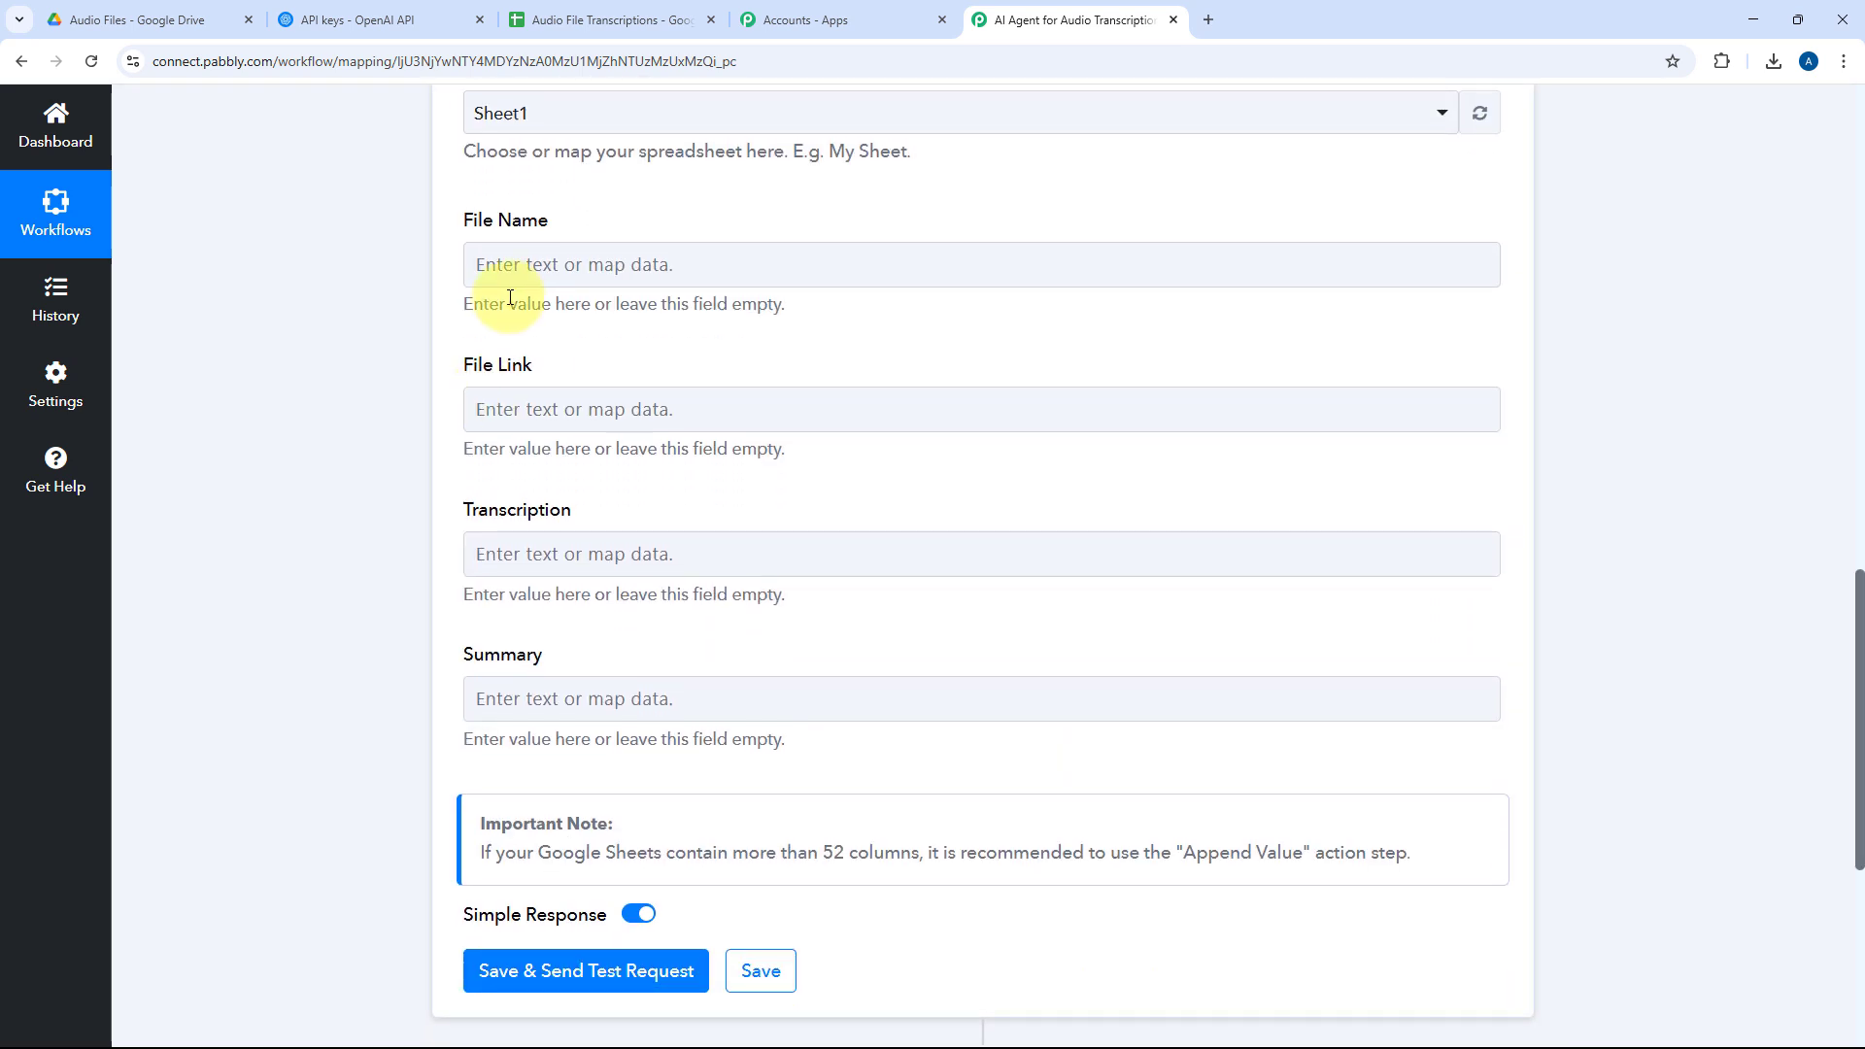
Map the File Name field to the Name value from the Google Drive New File in Specific Folder step
left_click(519, 269)
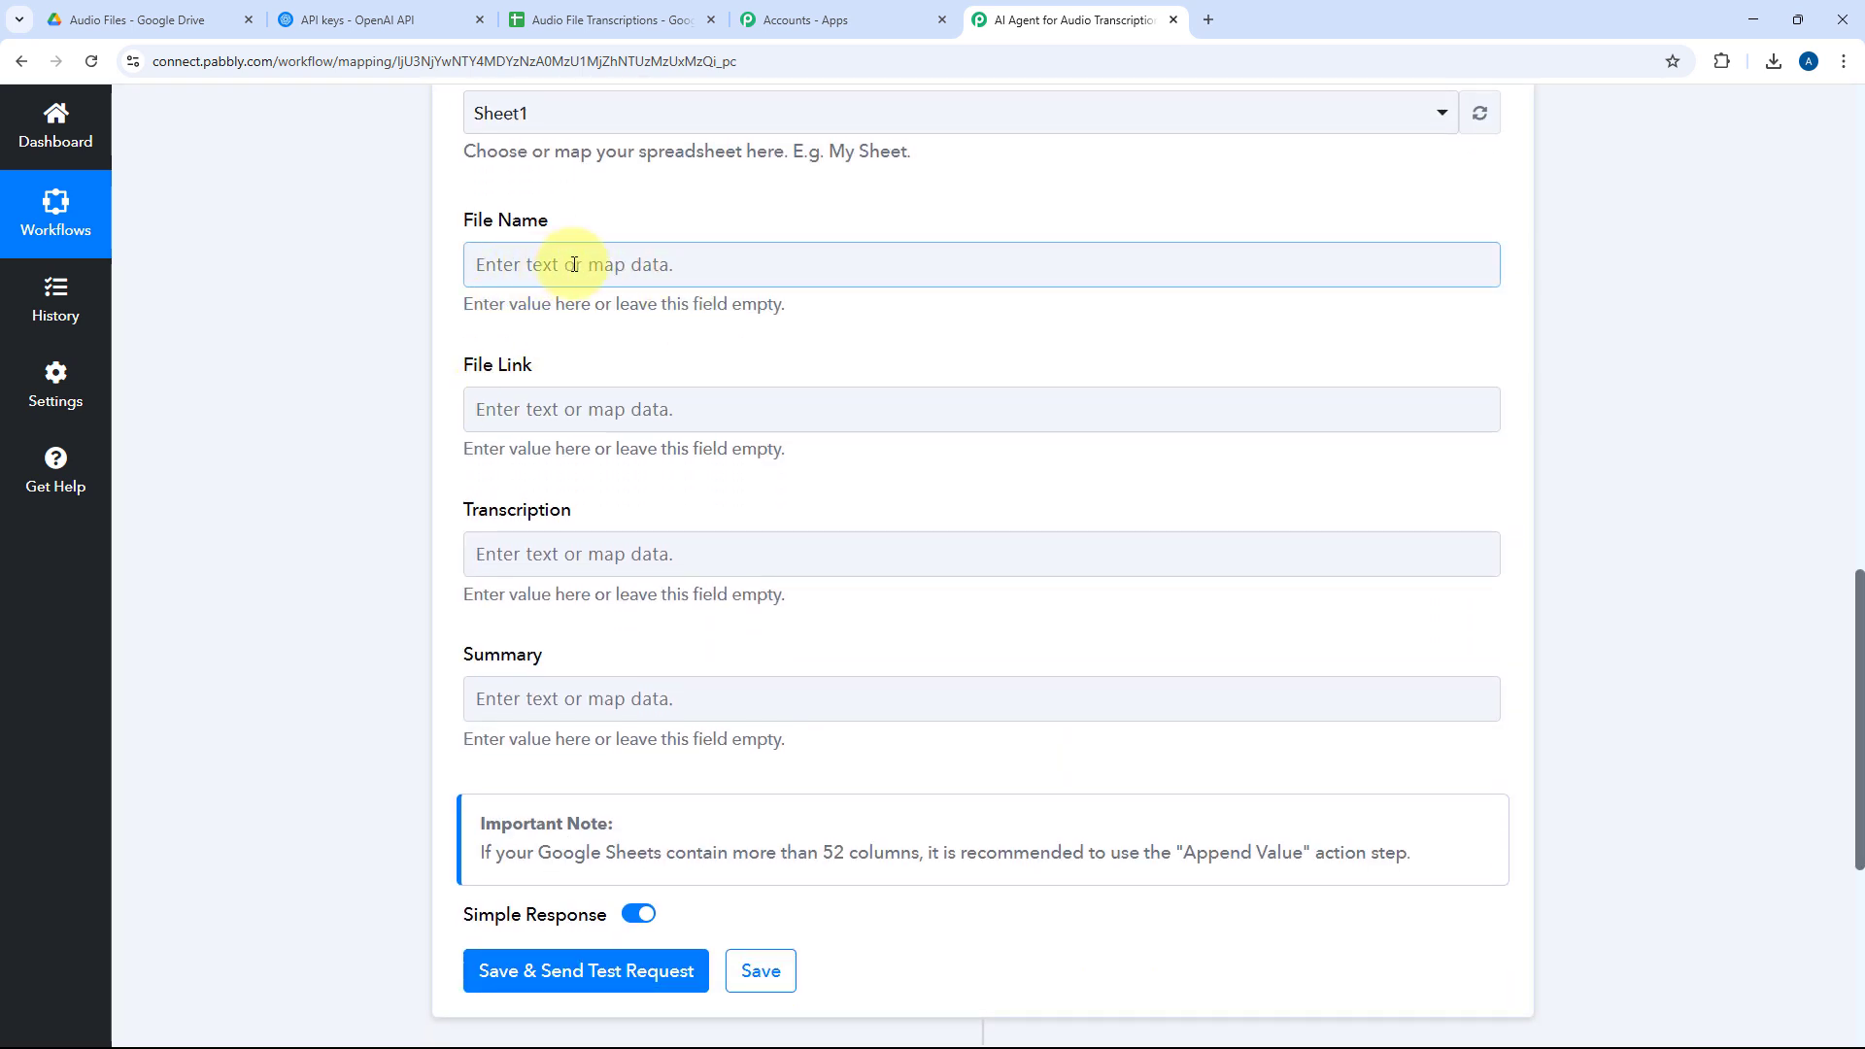
left_click(550, 263)
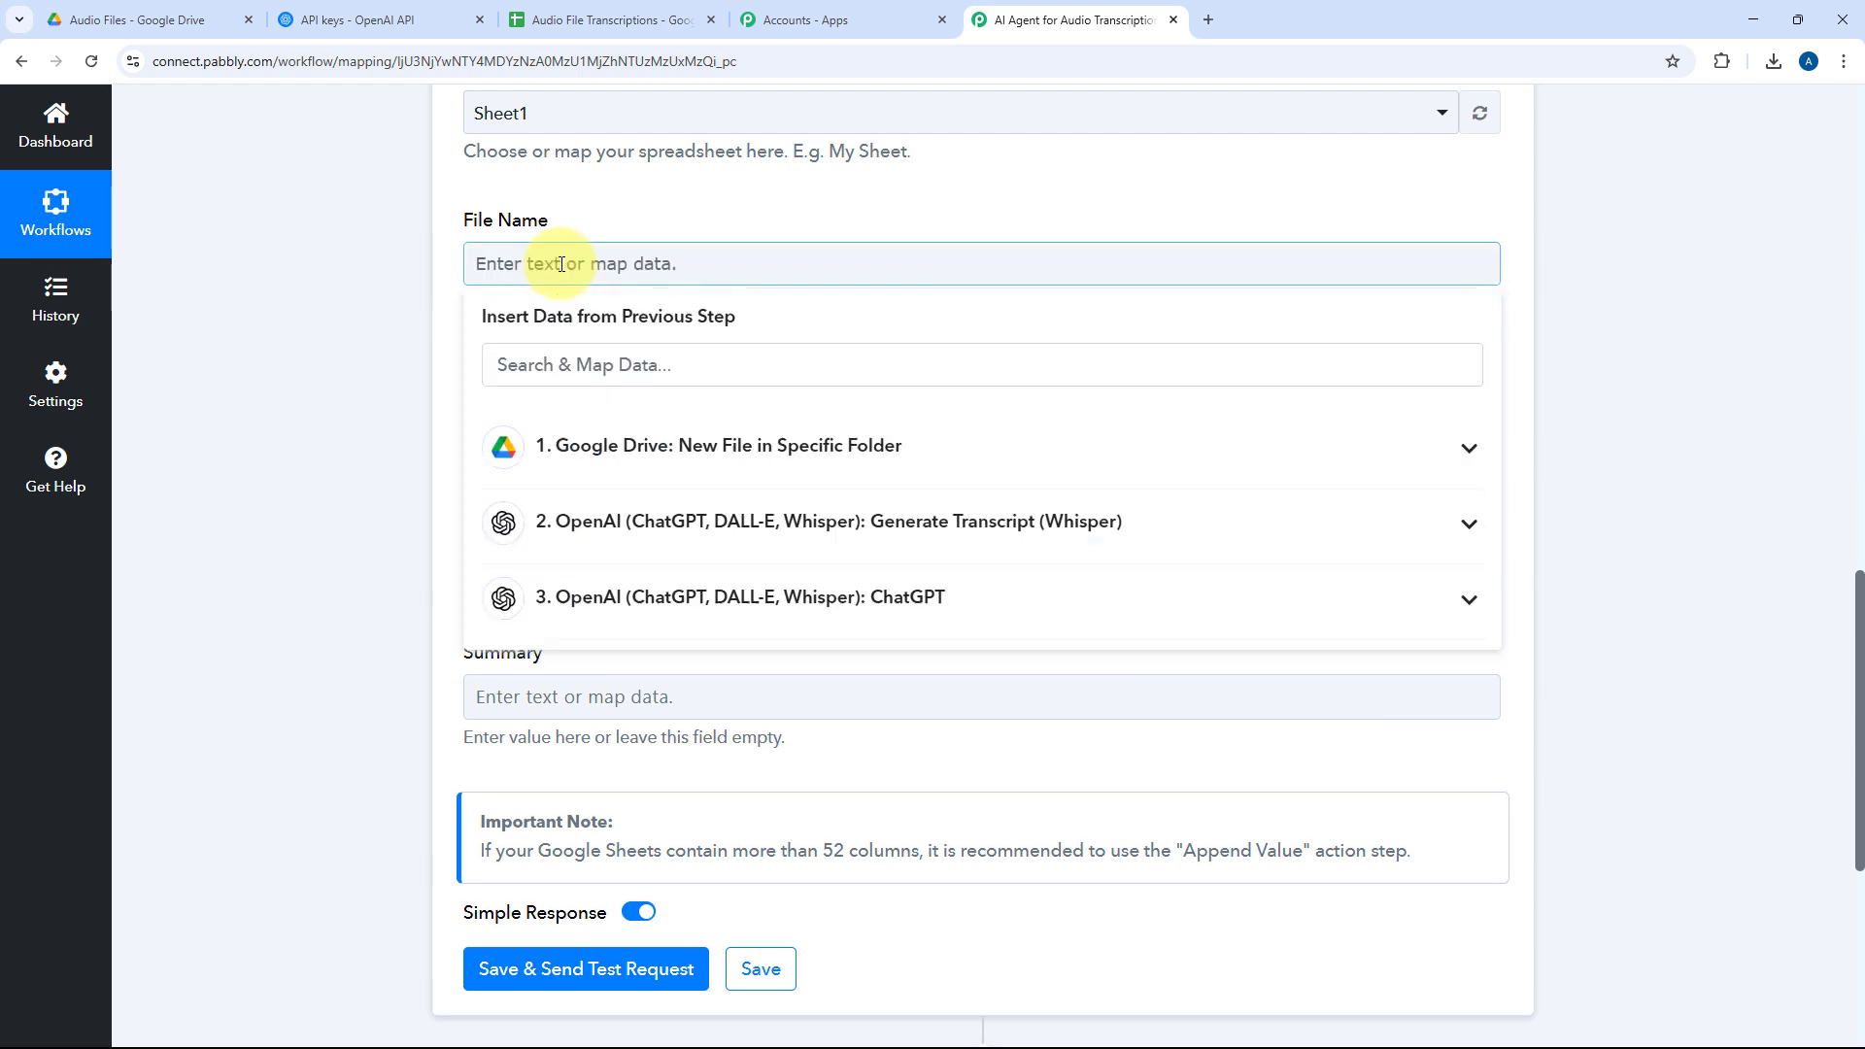
left_click(720, 453)
scroll(741, 583, "down", 10)
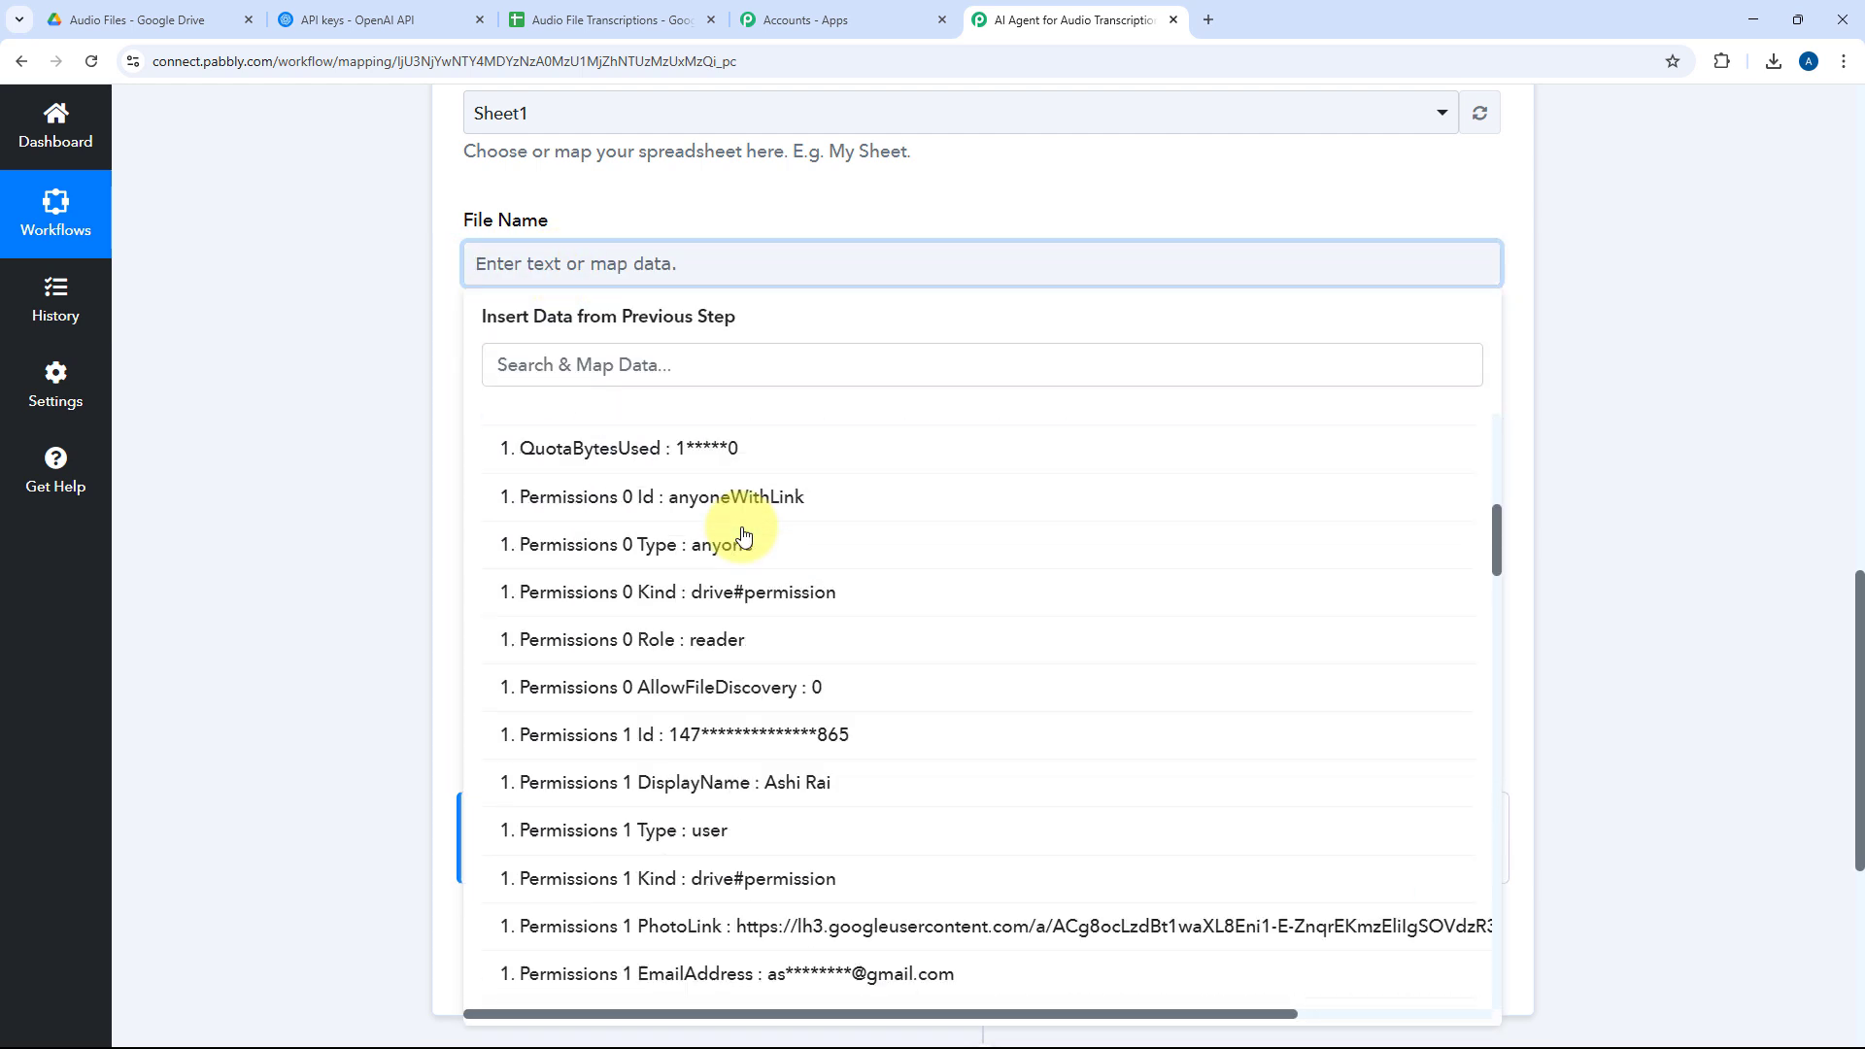
scroll(744, 535, "down", 9)
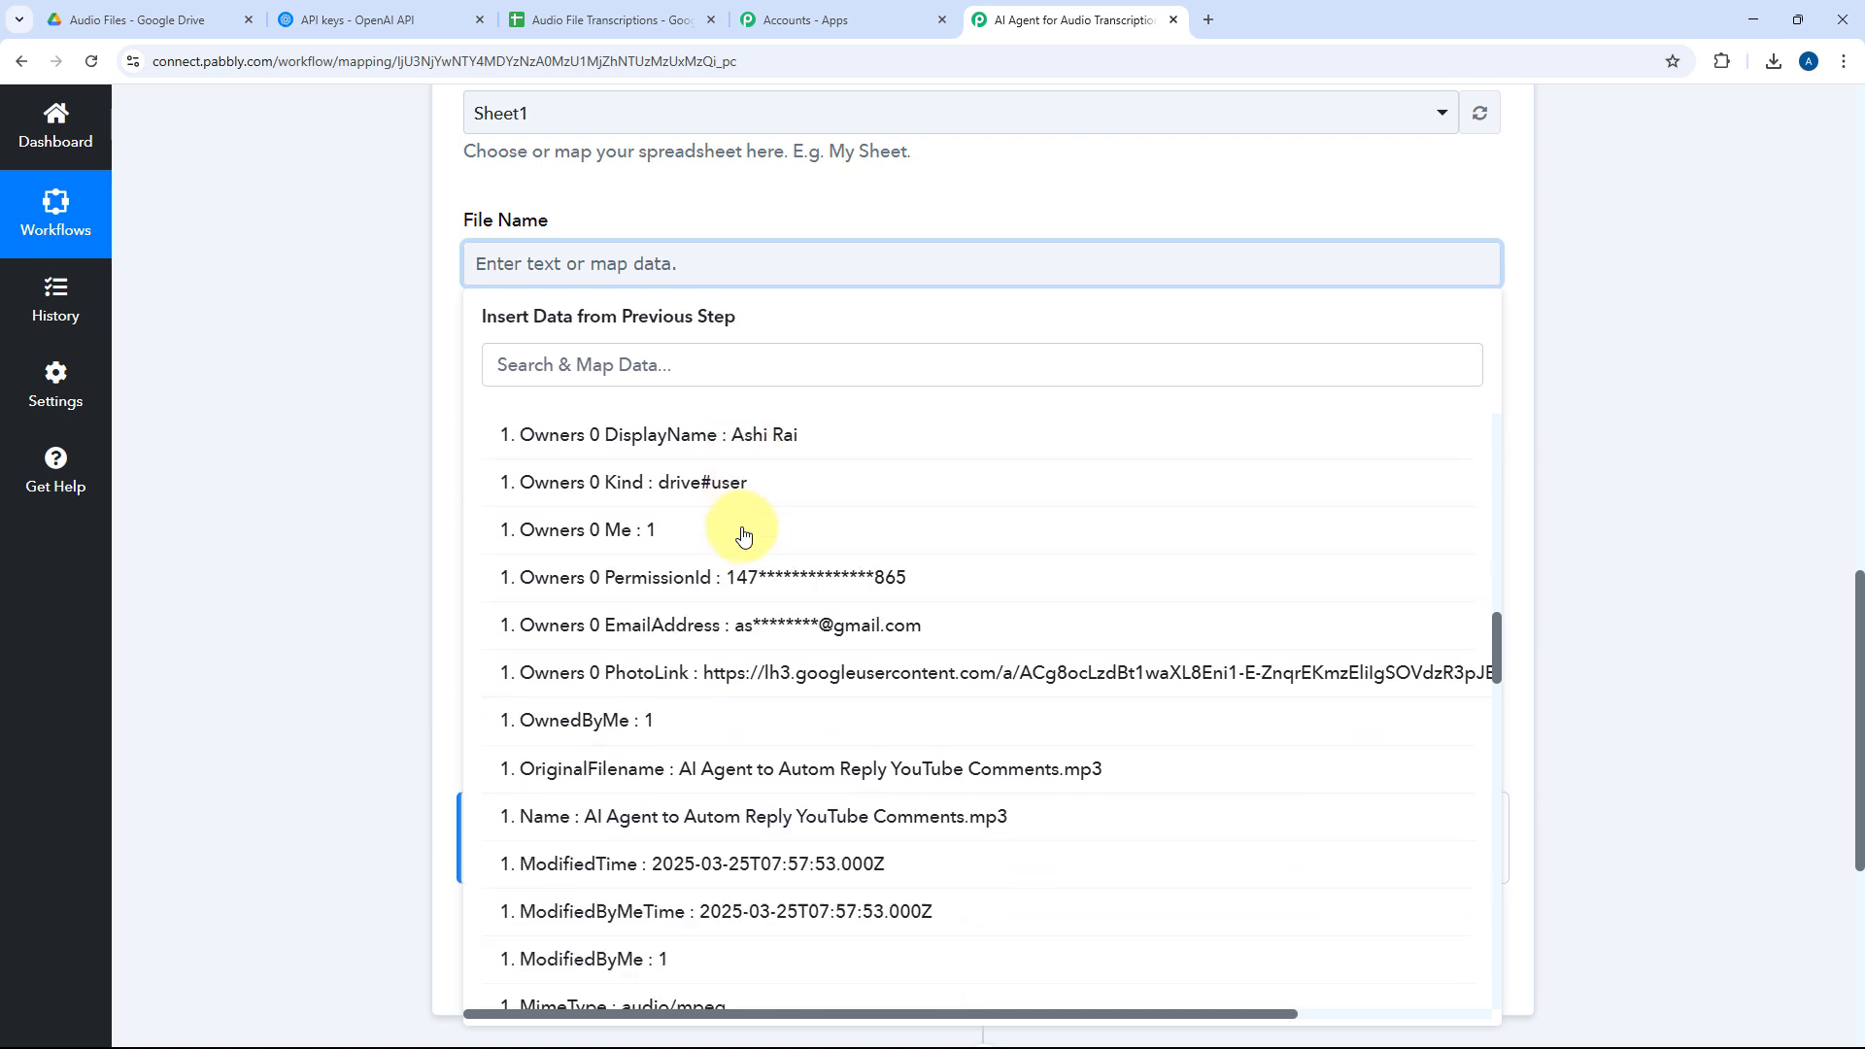
scroll(744, 534, "down", 2)
left_click(714, 627)
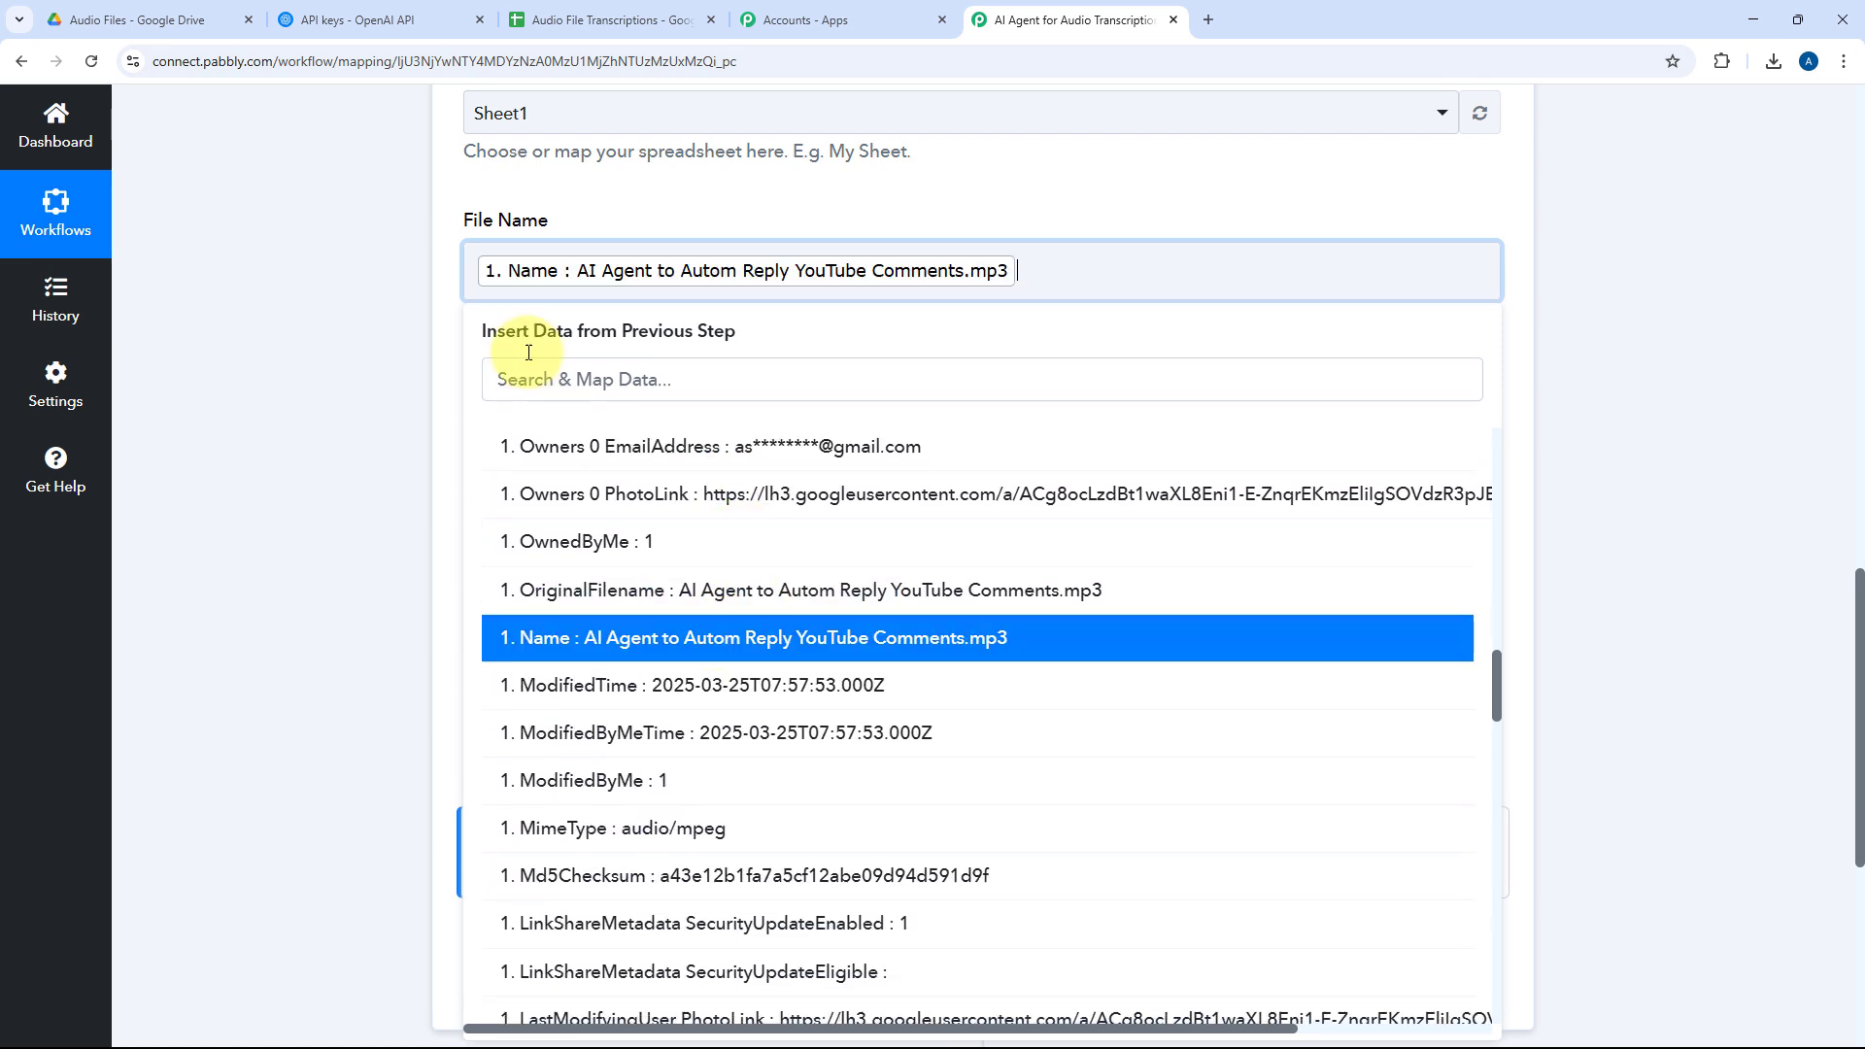
left_click(446, 300)
Map the File Link field to the WebViewLink value from the Google Drive trigger step
scroll(650, 276, "down", 2)
left_click(574, 228)
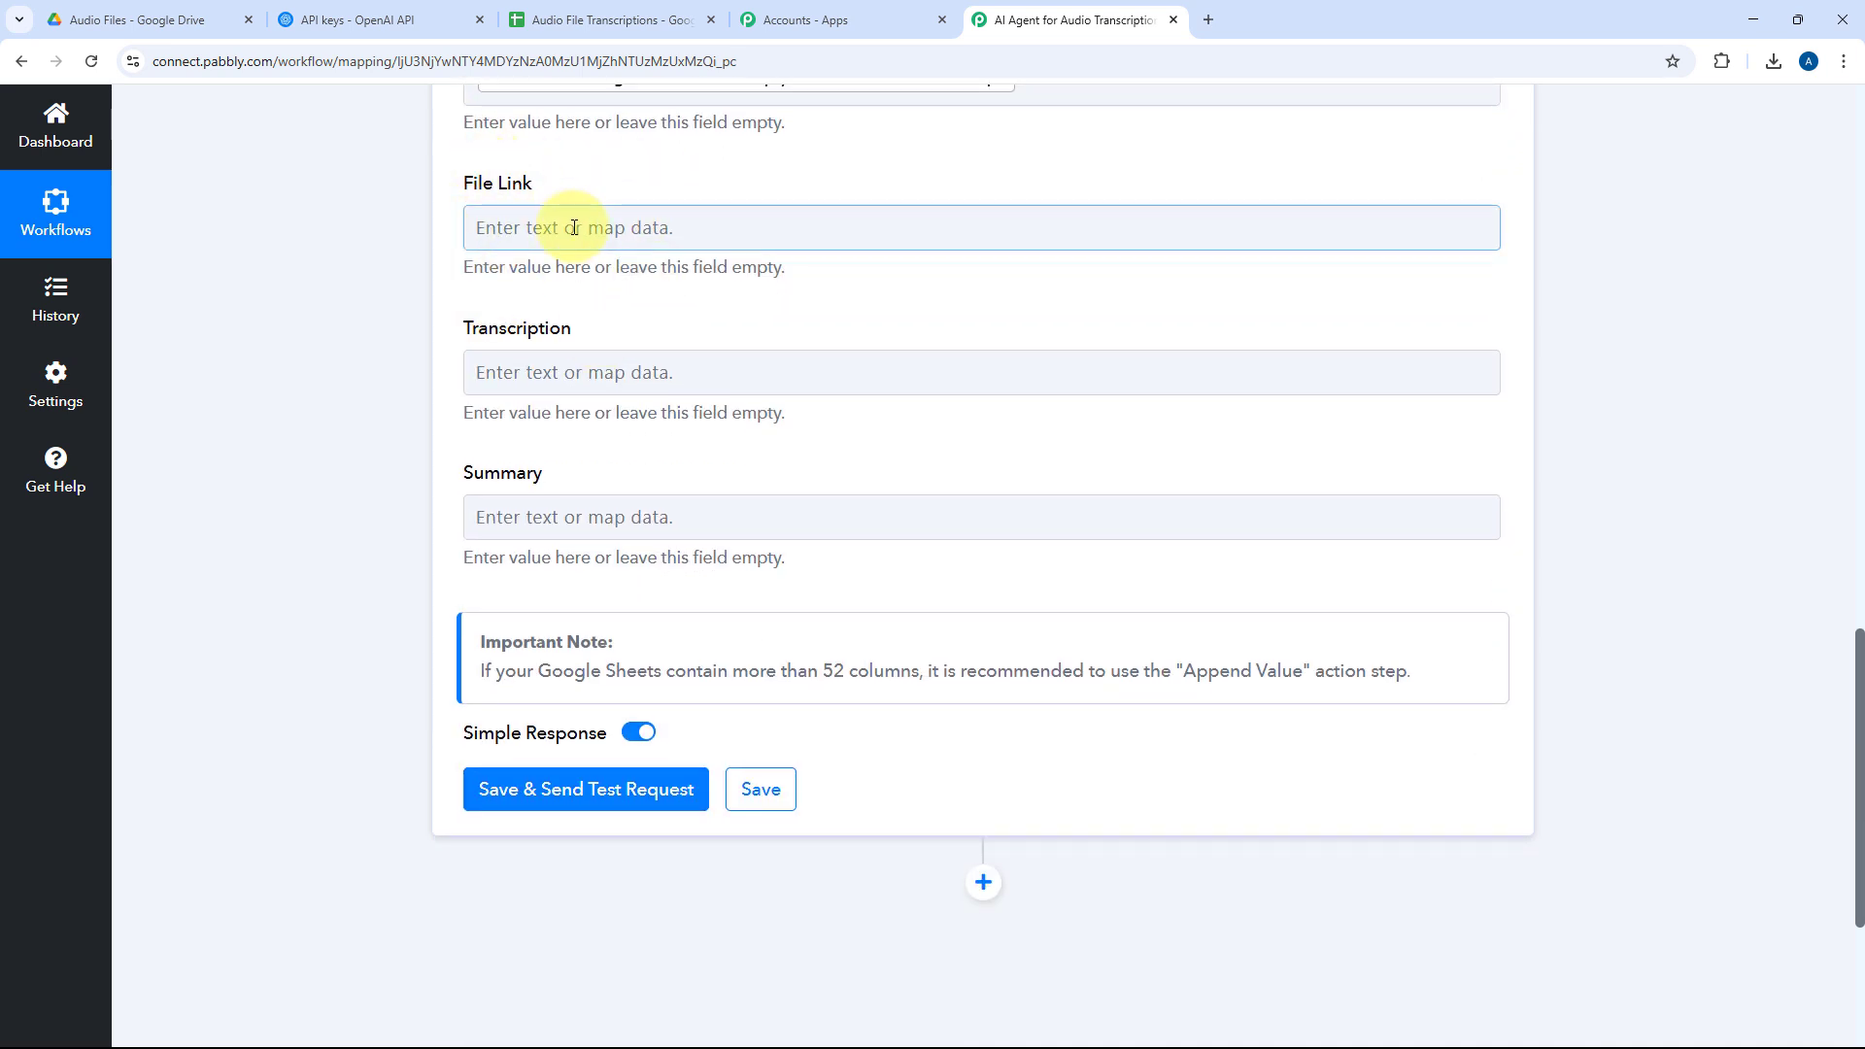
left_click(547, 229)
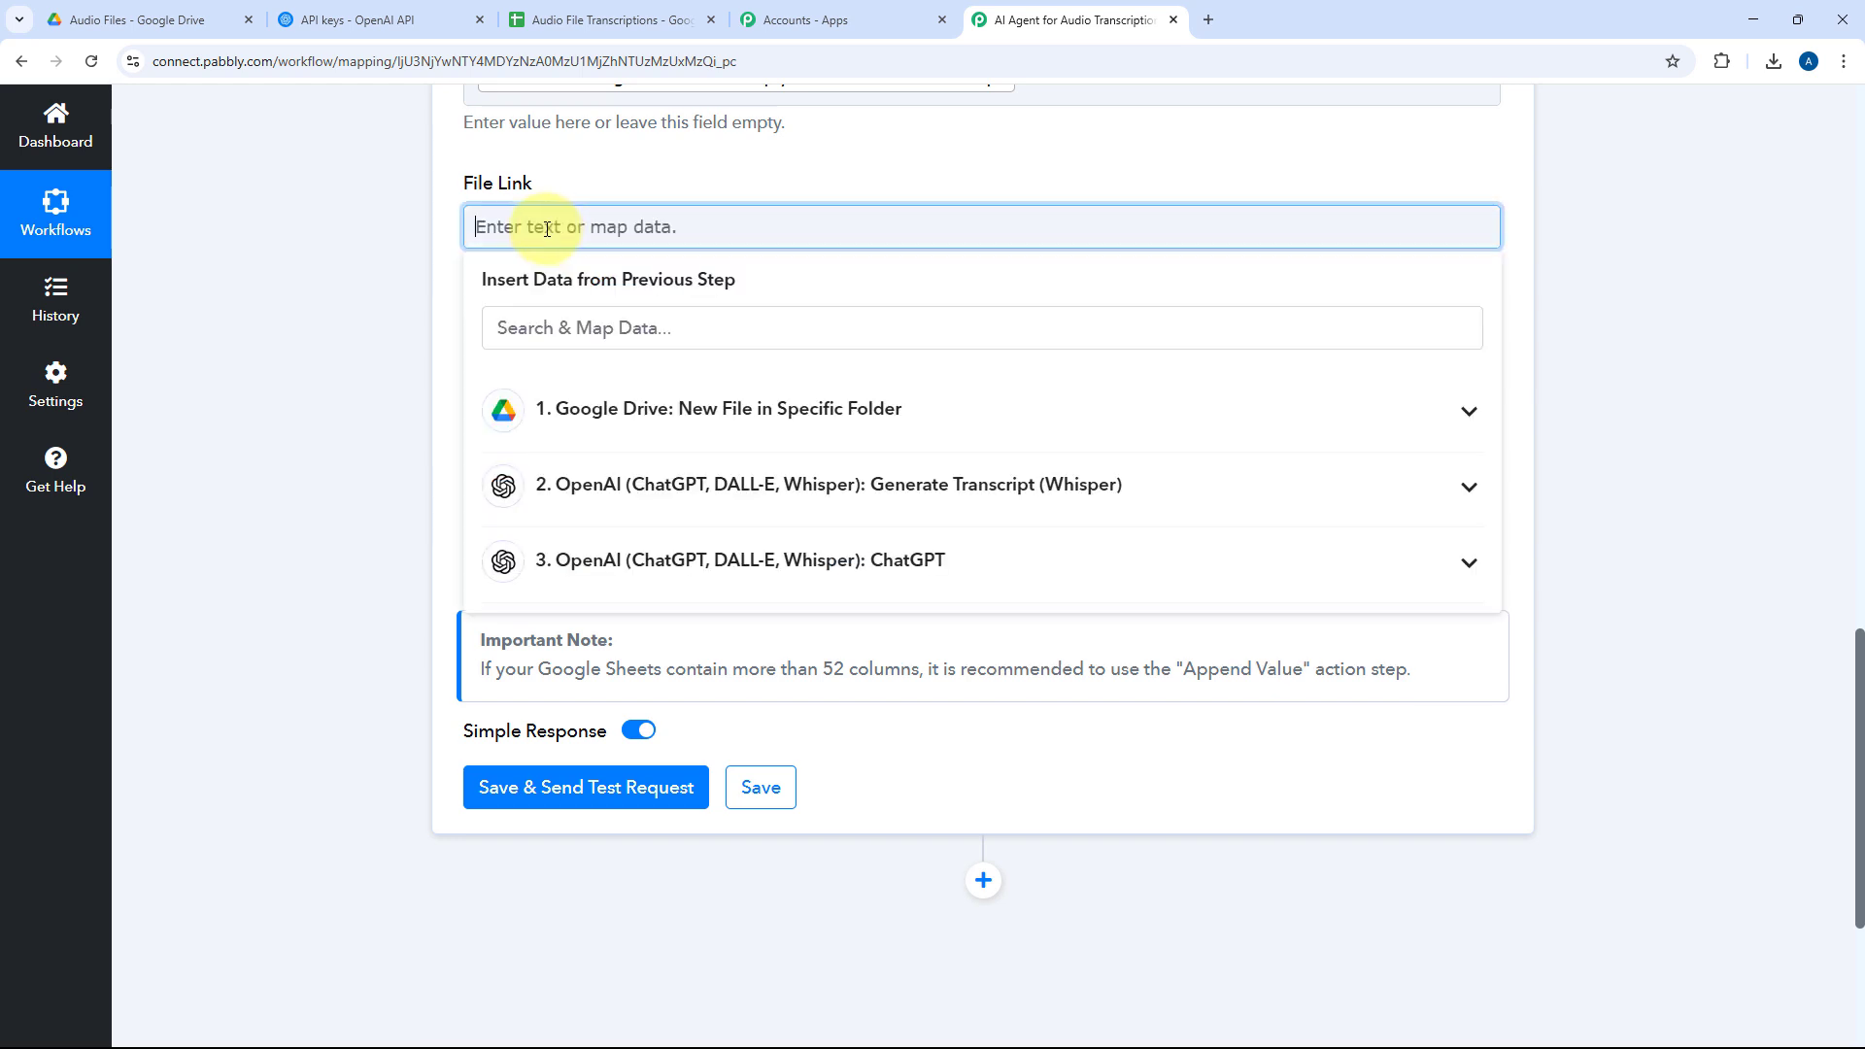
left_click(715, 410)
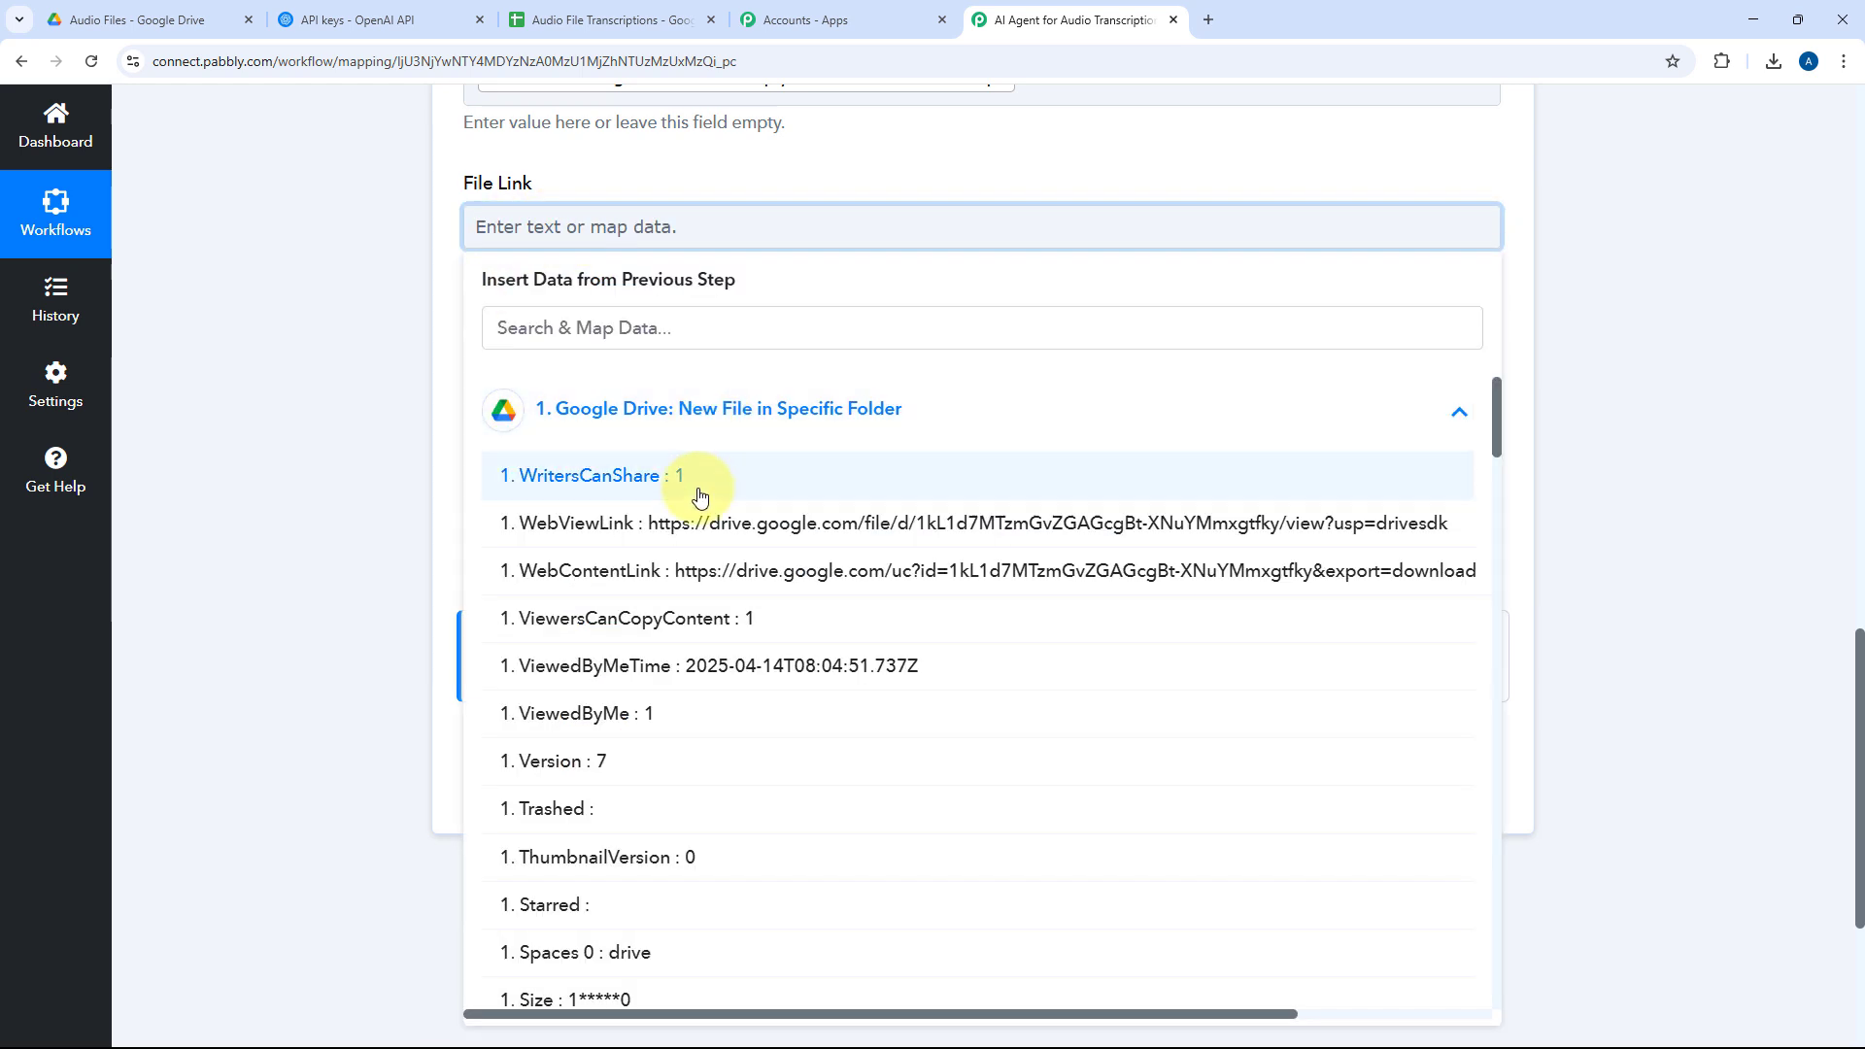
left_click(618, 541)
left_click(659, 170)
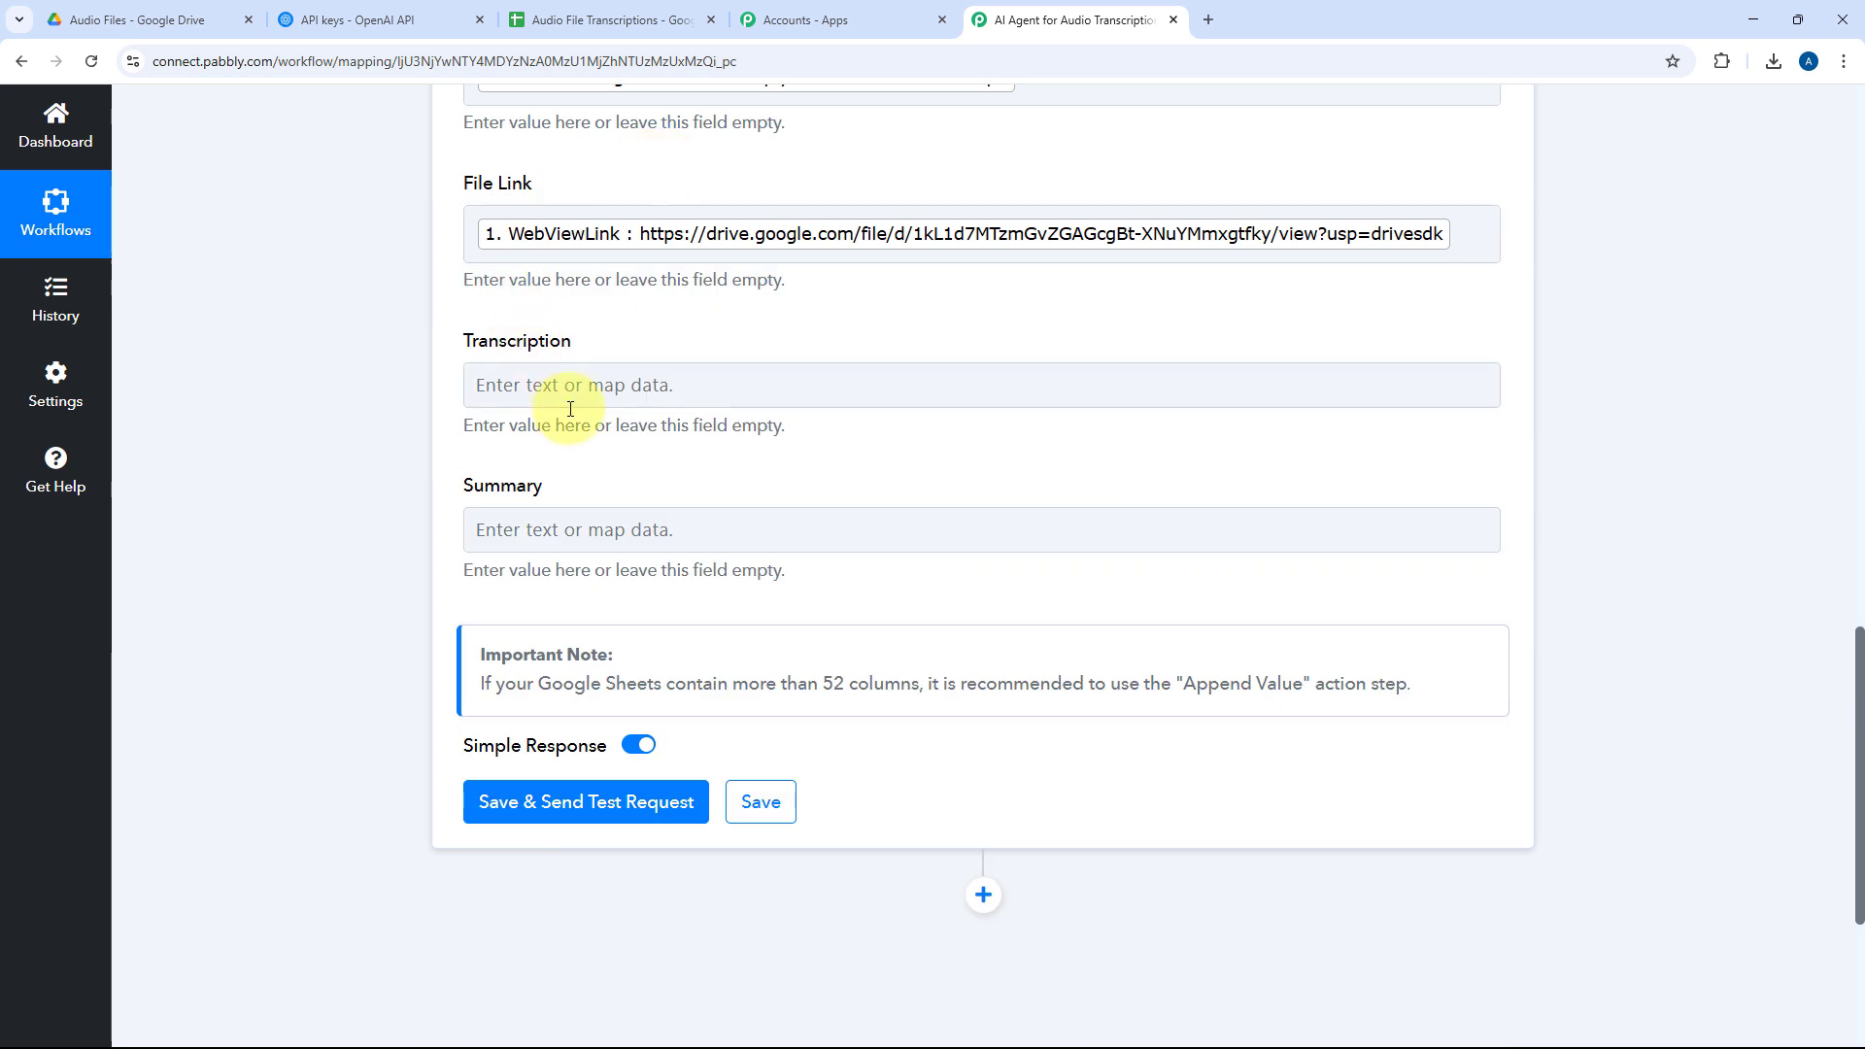
Map the Transcription field to the Text value from the OpenAI Generate Transcript (Whisper) step
left_click(541, 386)
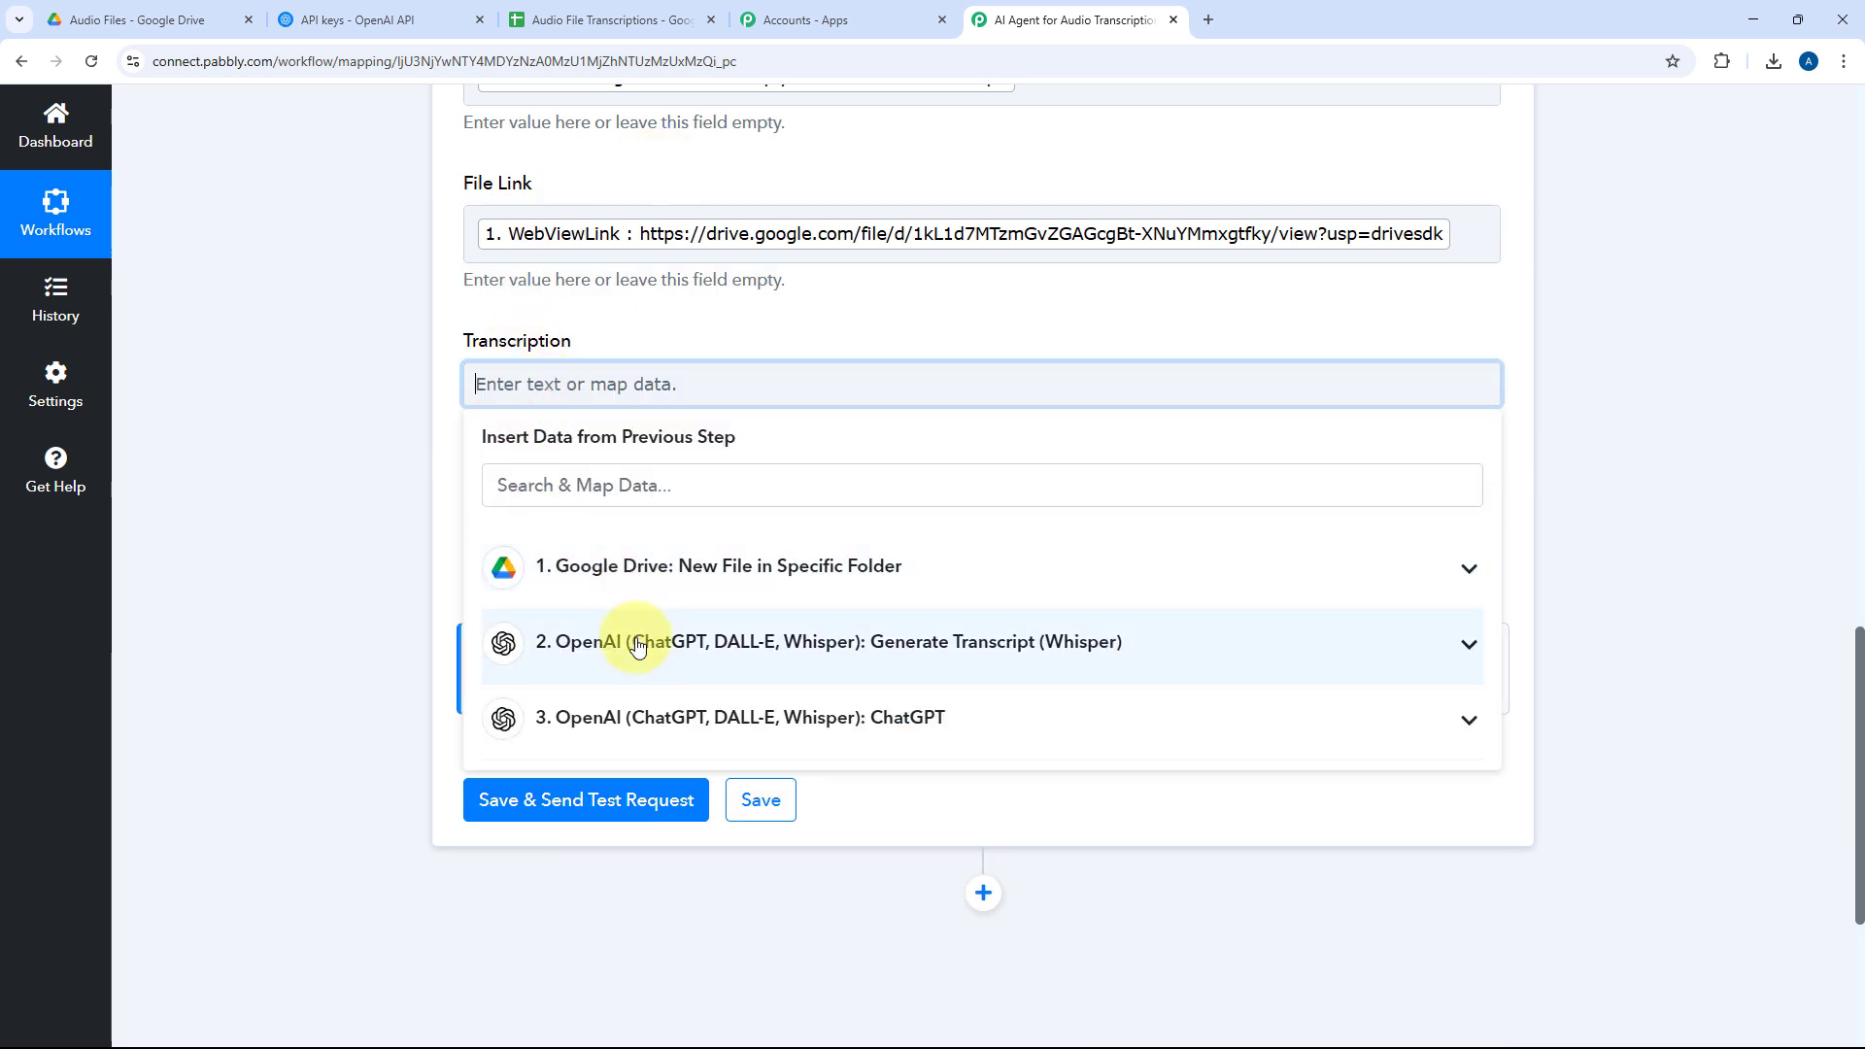
left_click(637, 646)
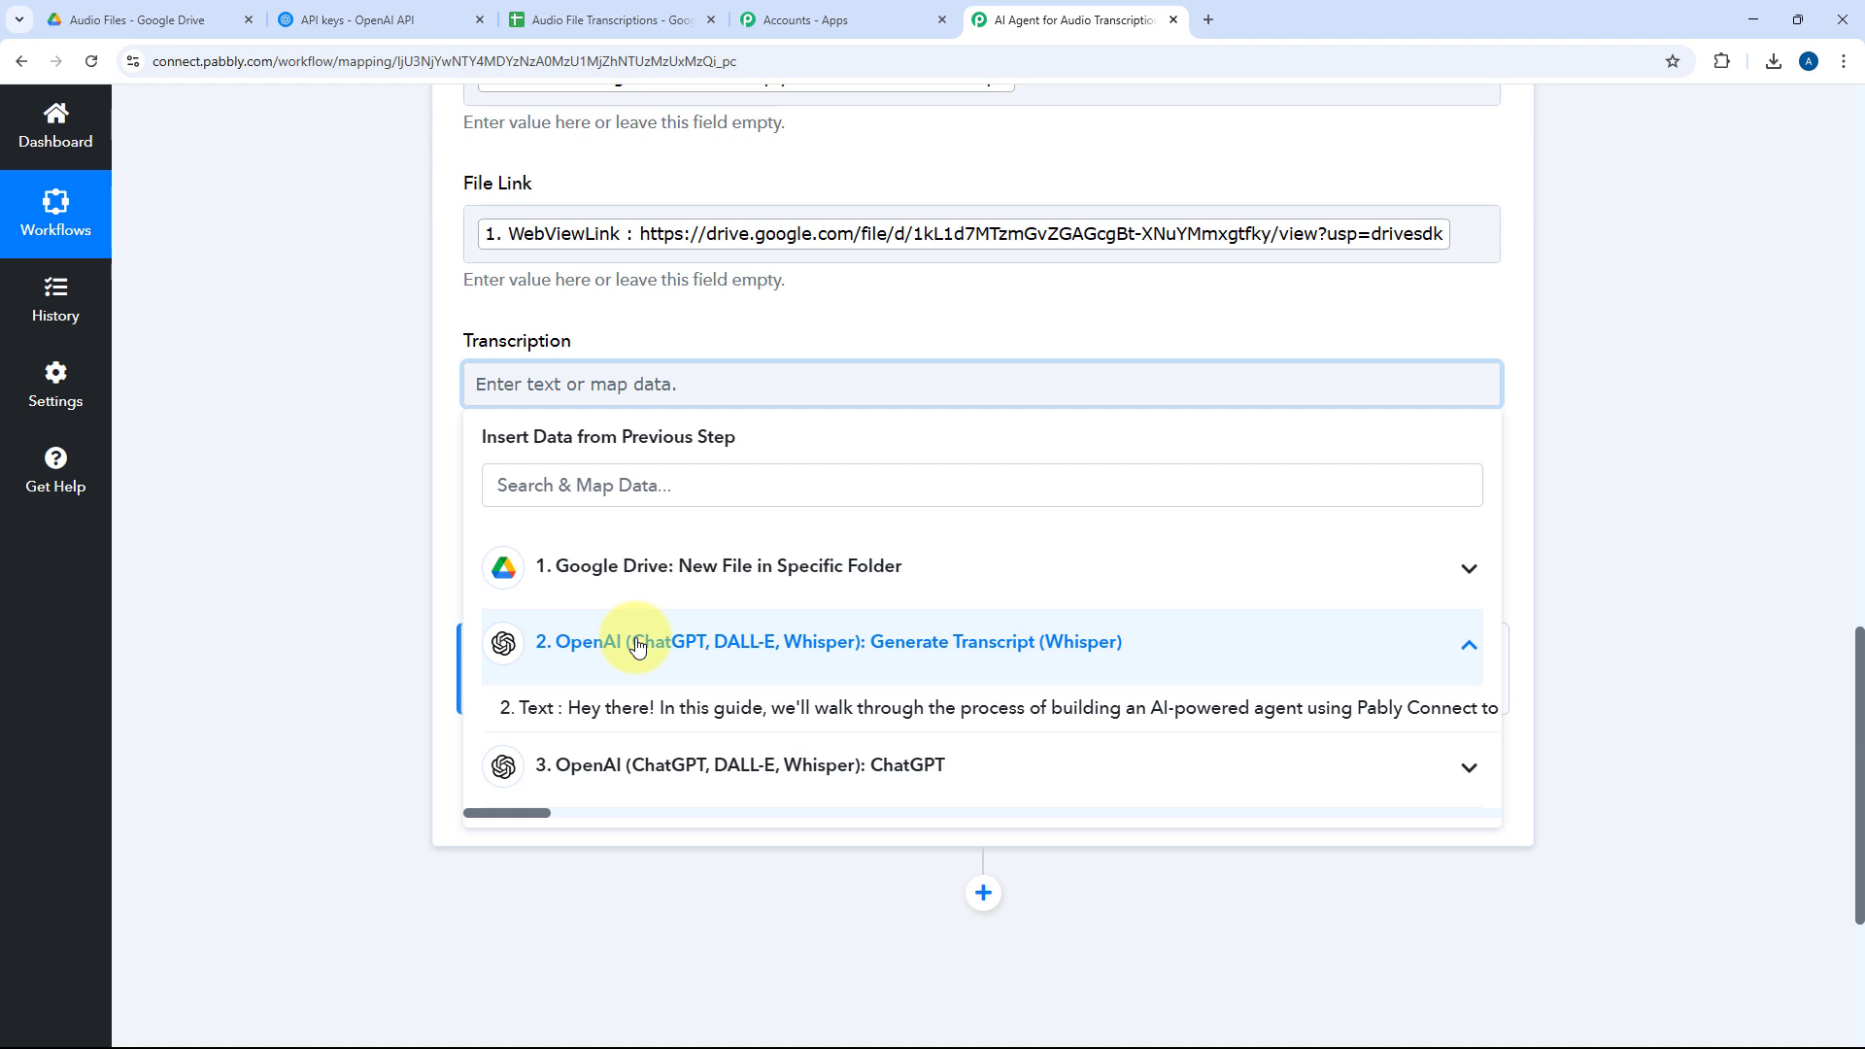
left_click(641, 714)
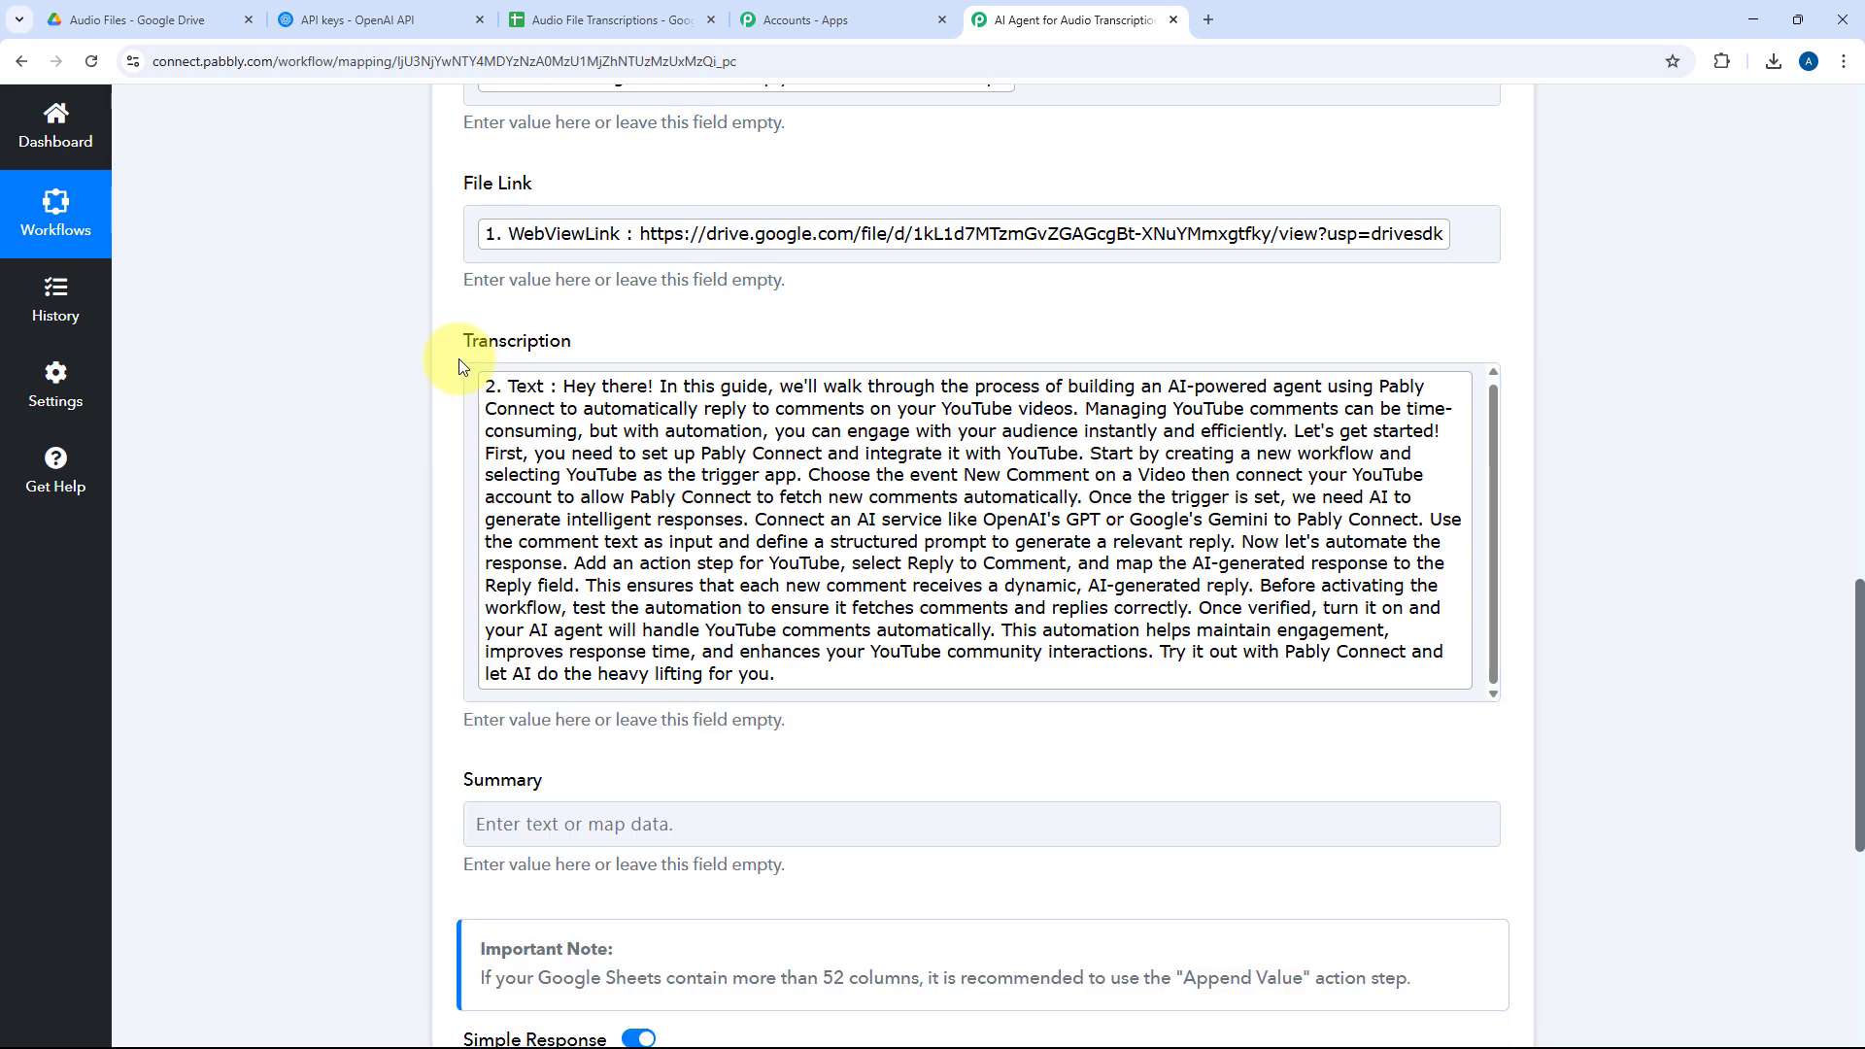
left_click(459, 359)
Map the Summary field to the Choices 0 Message Content value from the OpenAI ChatGPT step
left_click(596, 529)
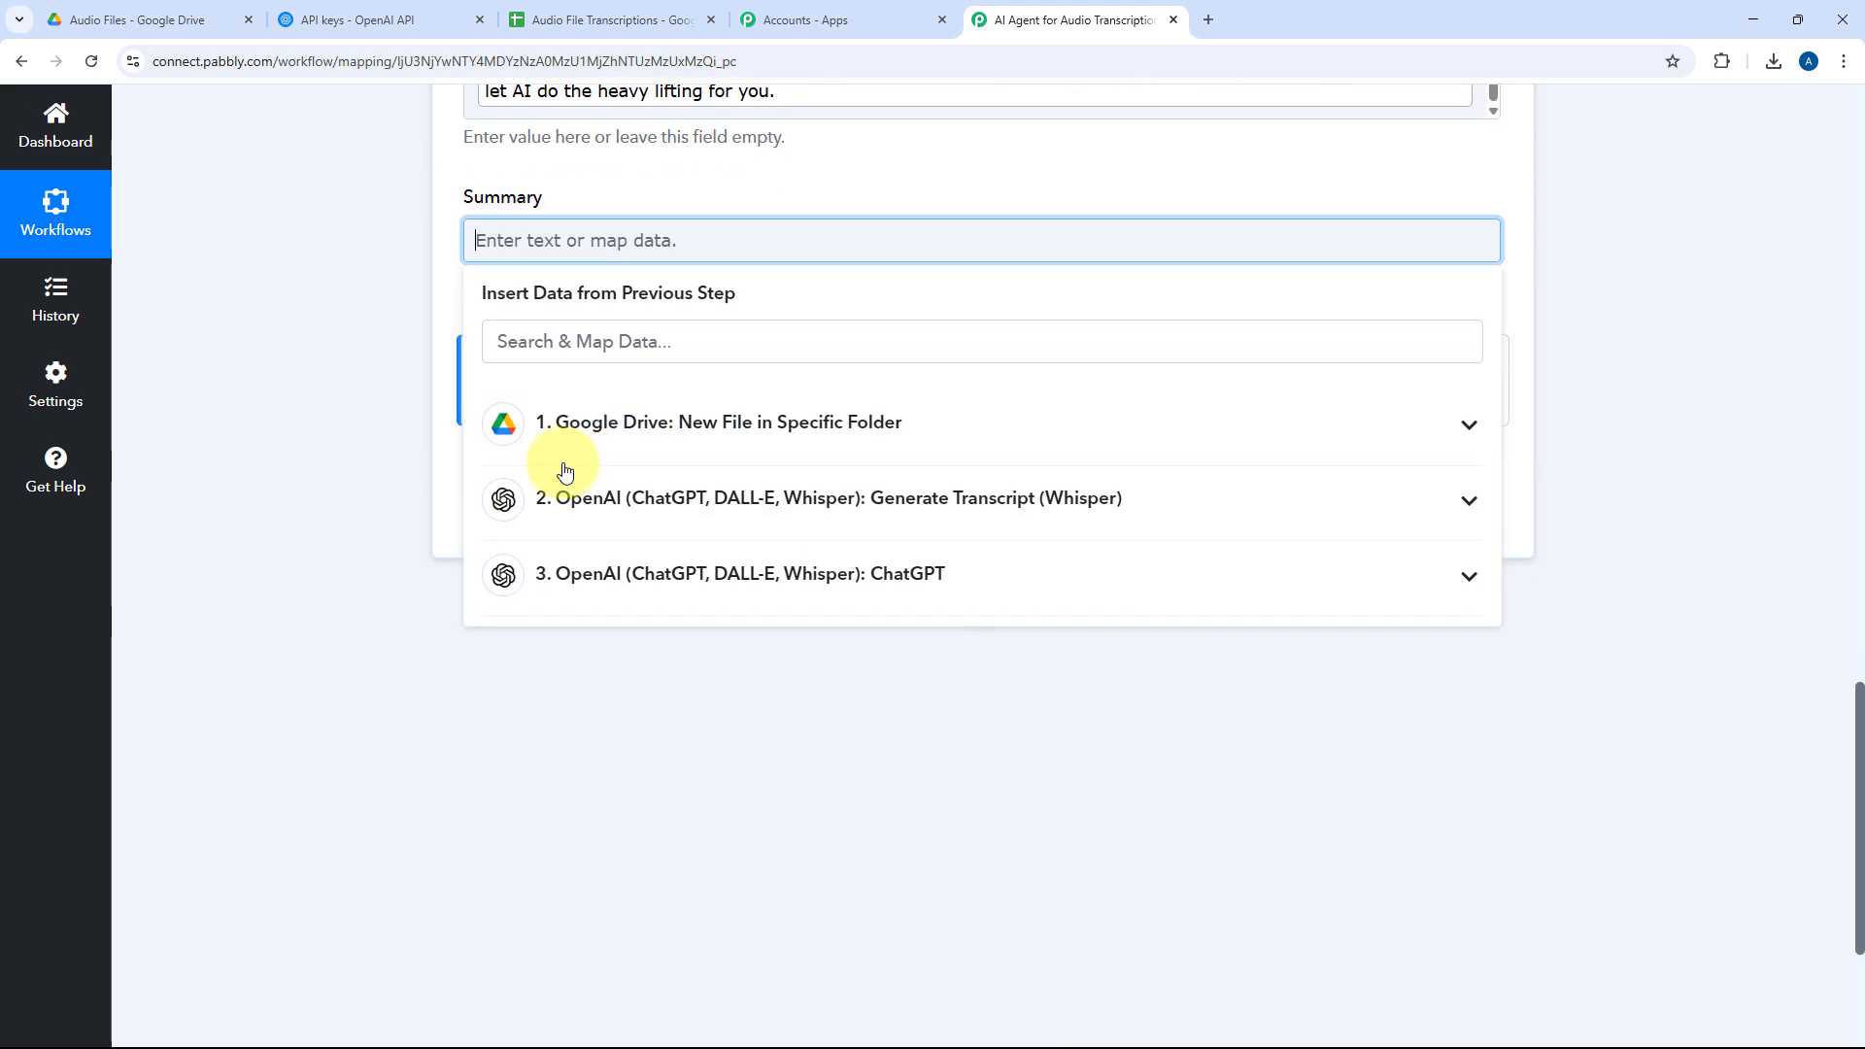
left_click(770, 573)
scroll(700, 654, "down", 2)
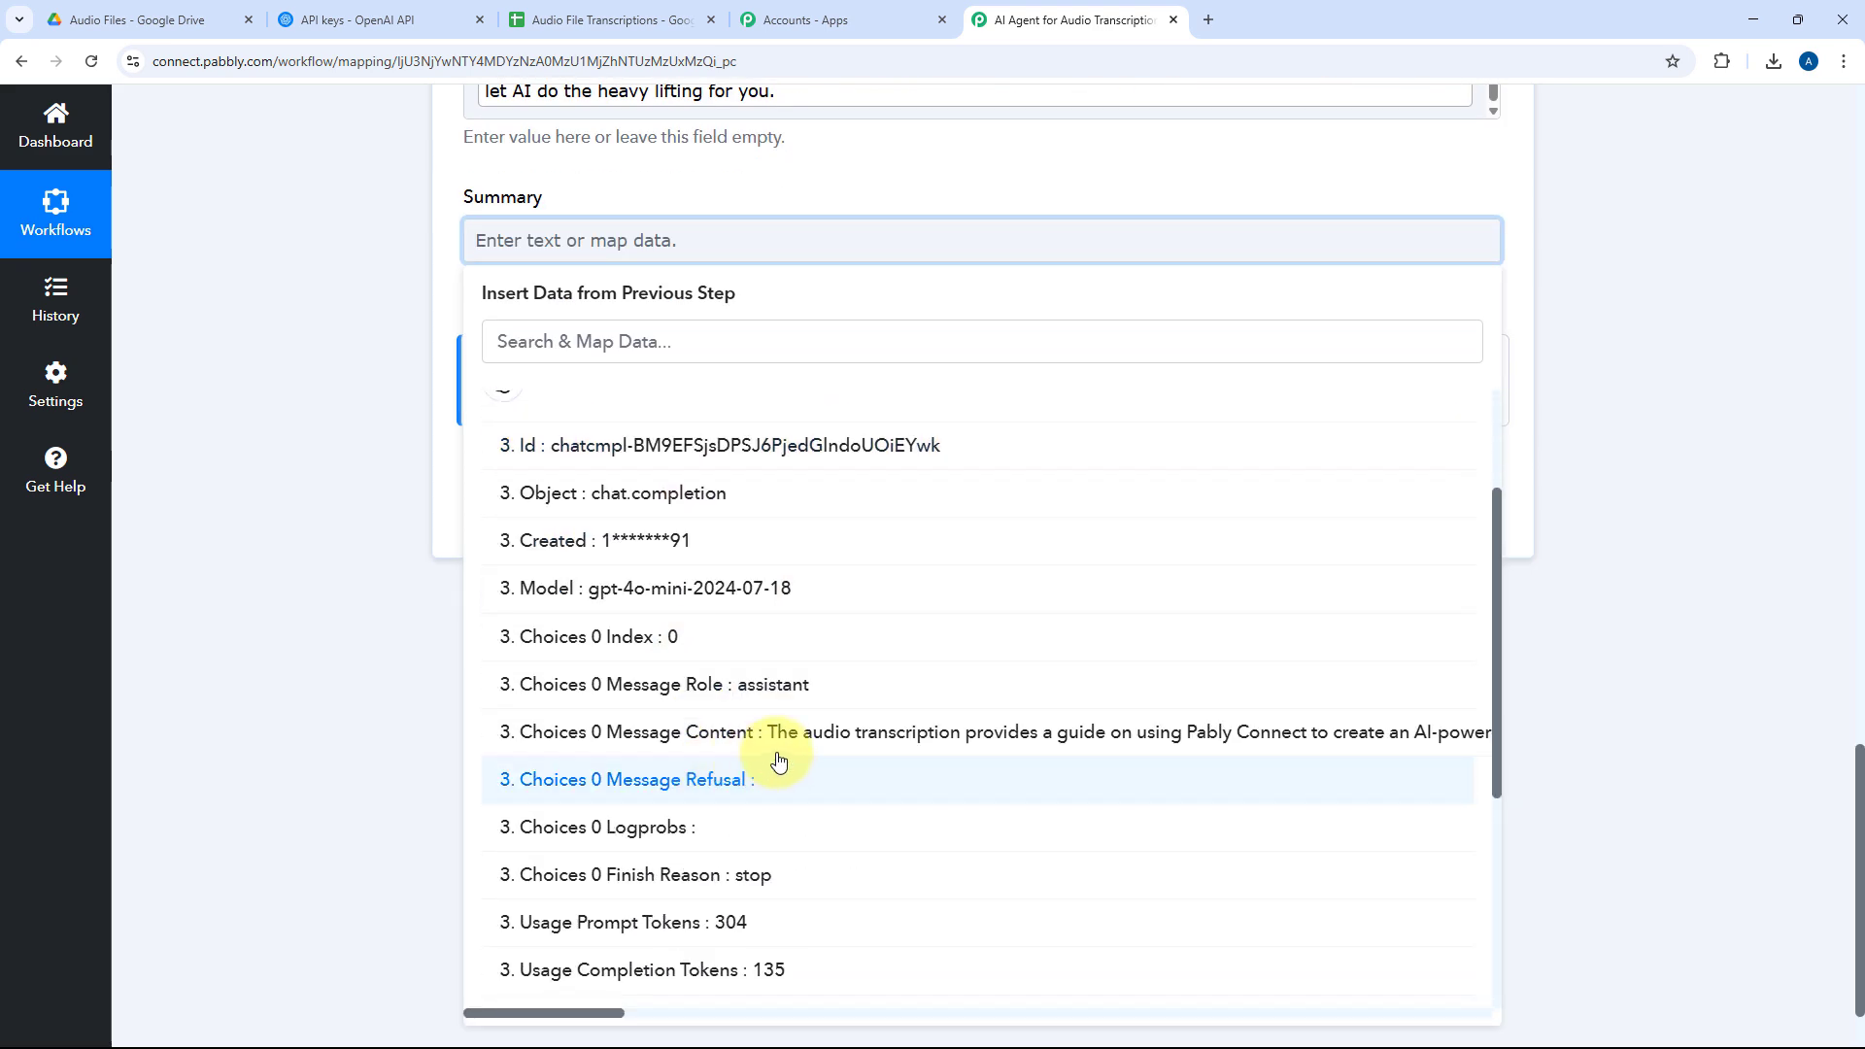
left_click(787, 744)
left_click(444, 238)
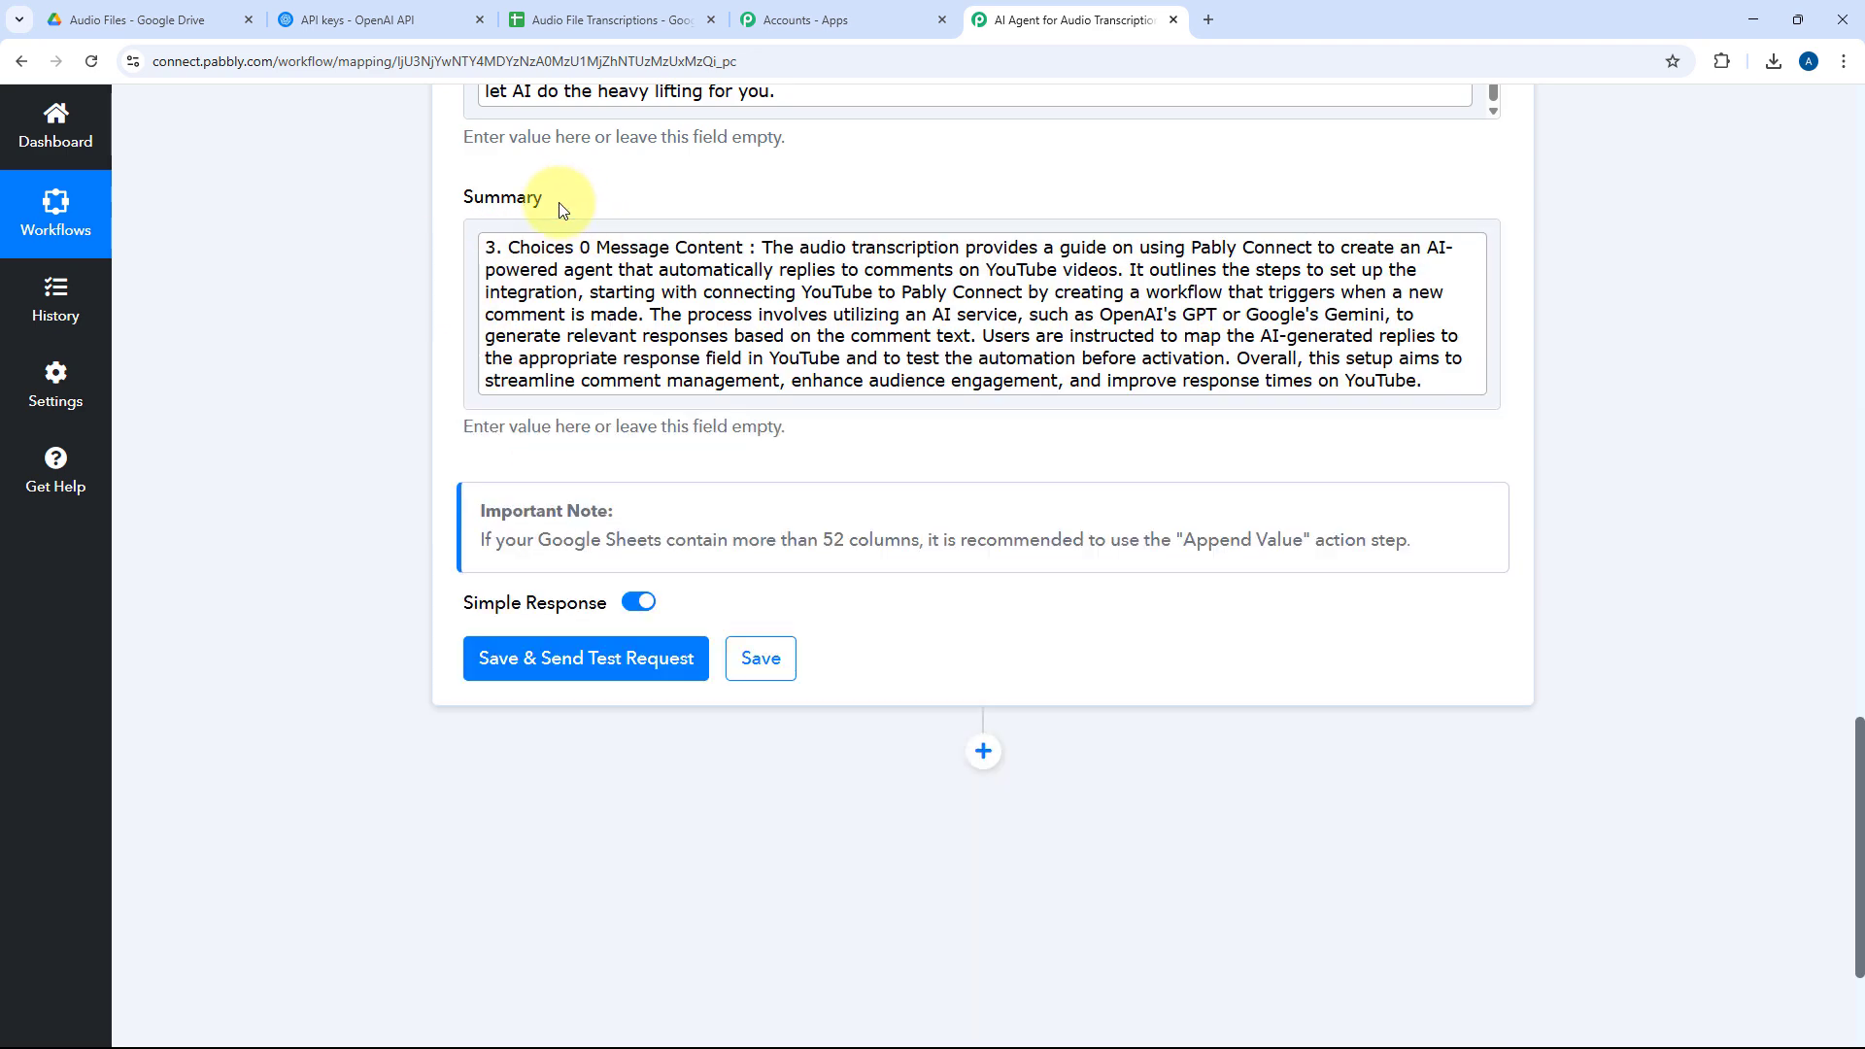
Save the Google Sheets Add New Row action with its mapped fields and send a test request
scroll(825, 389, "up", 4)
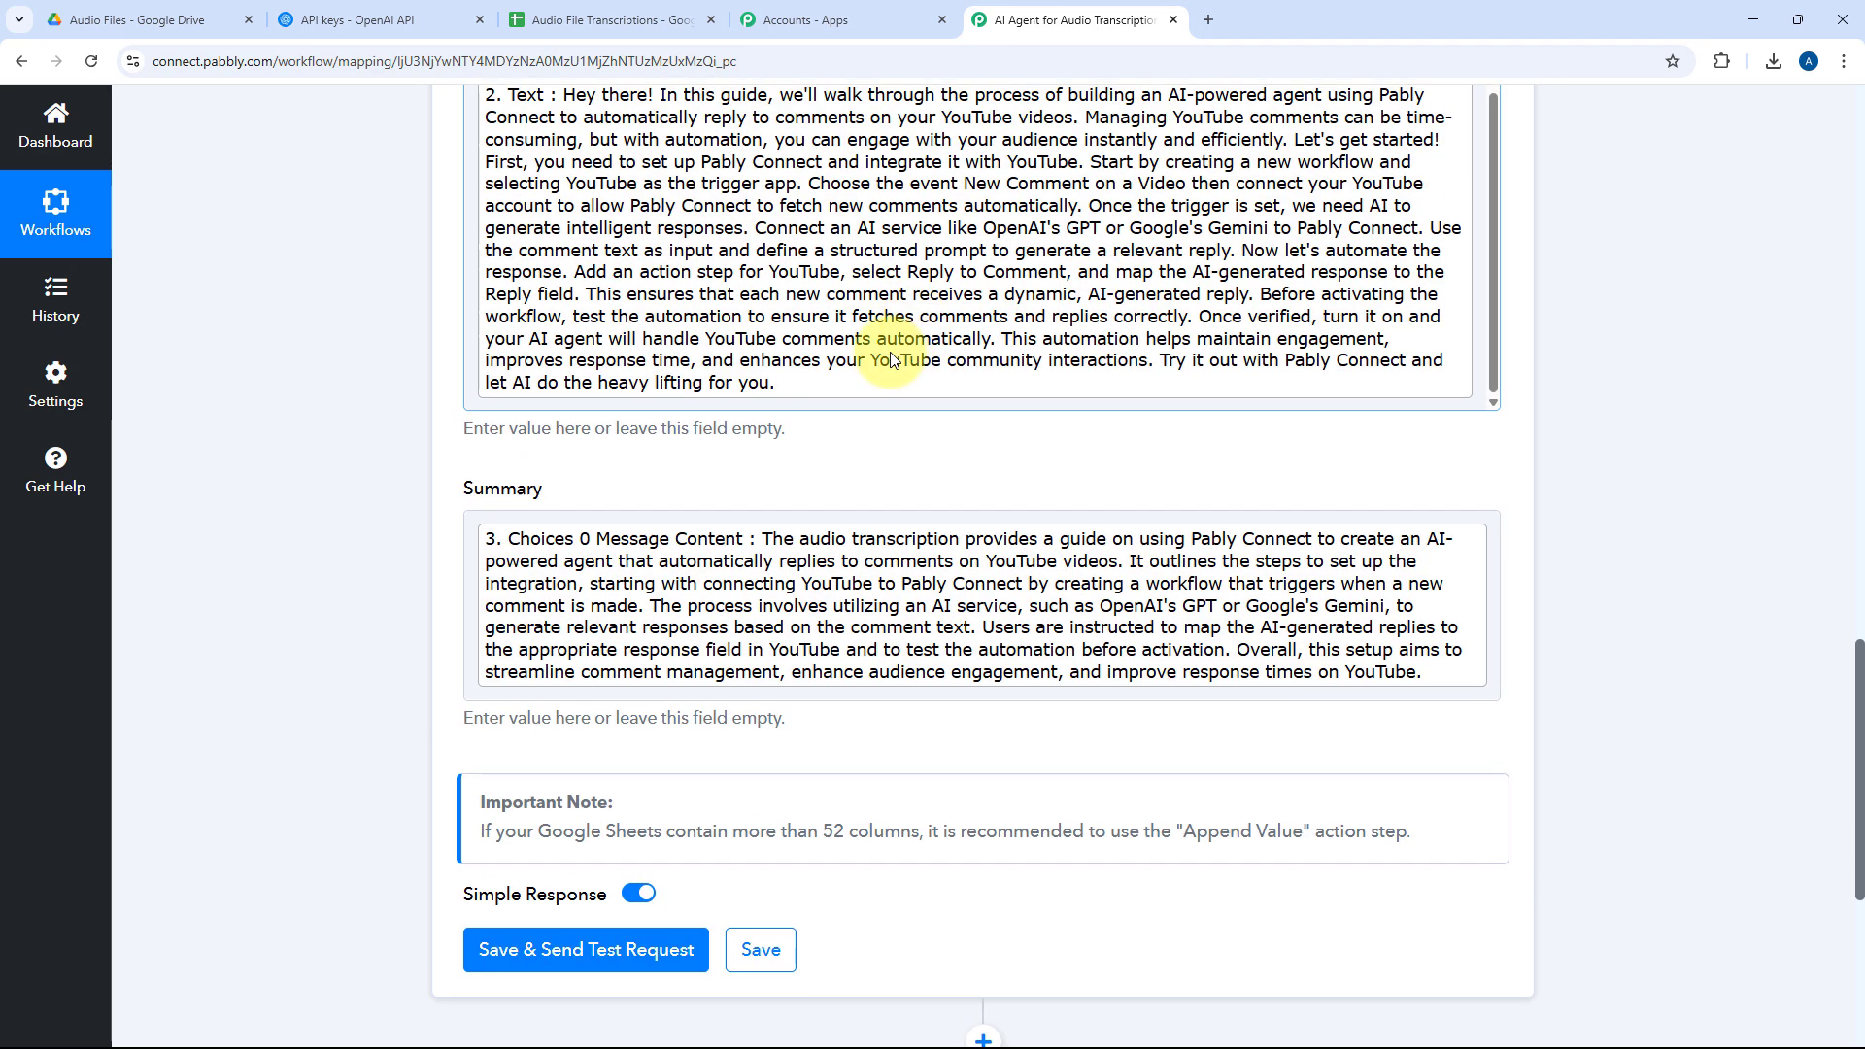
scroll(830, 456, "down", 2)
scroll(832, 459, "down", 4)
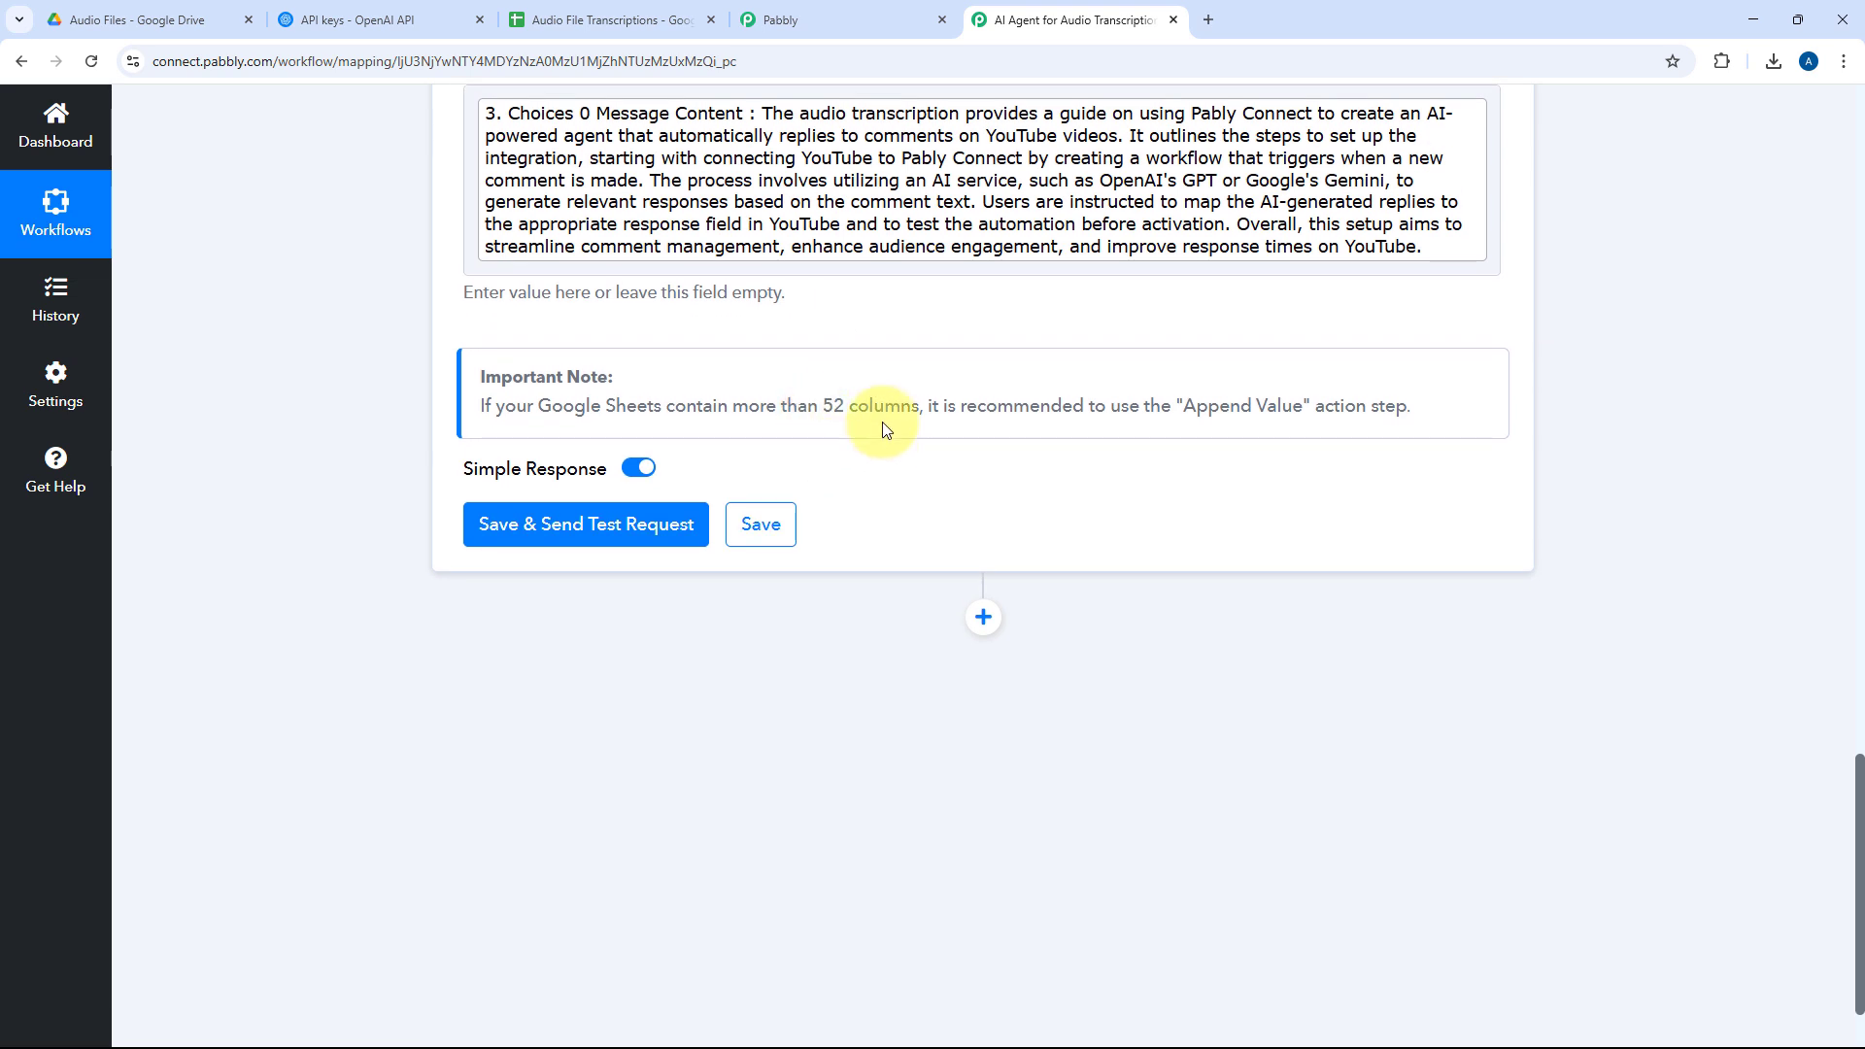
left_click(540, 526)
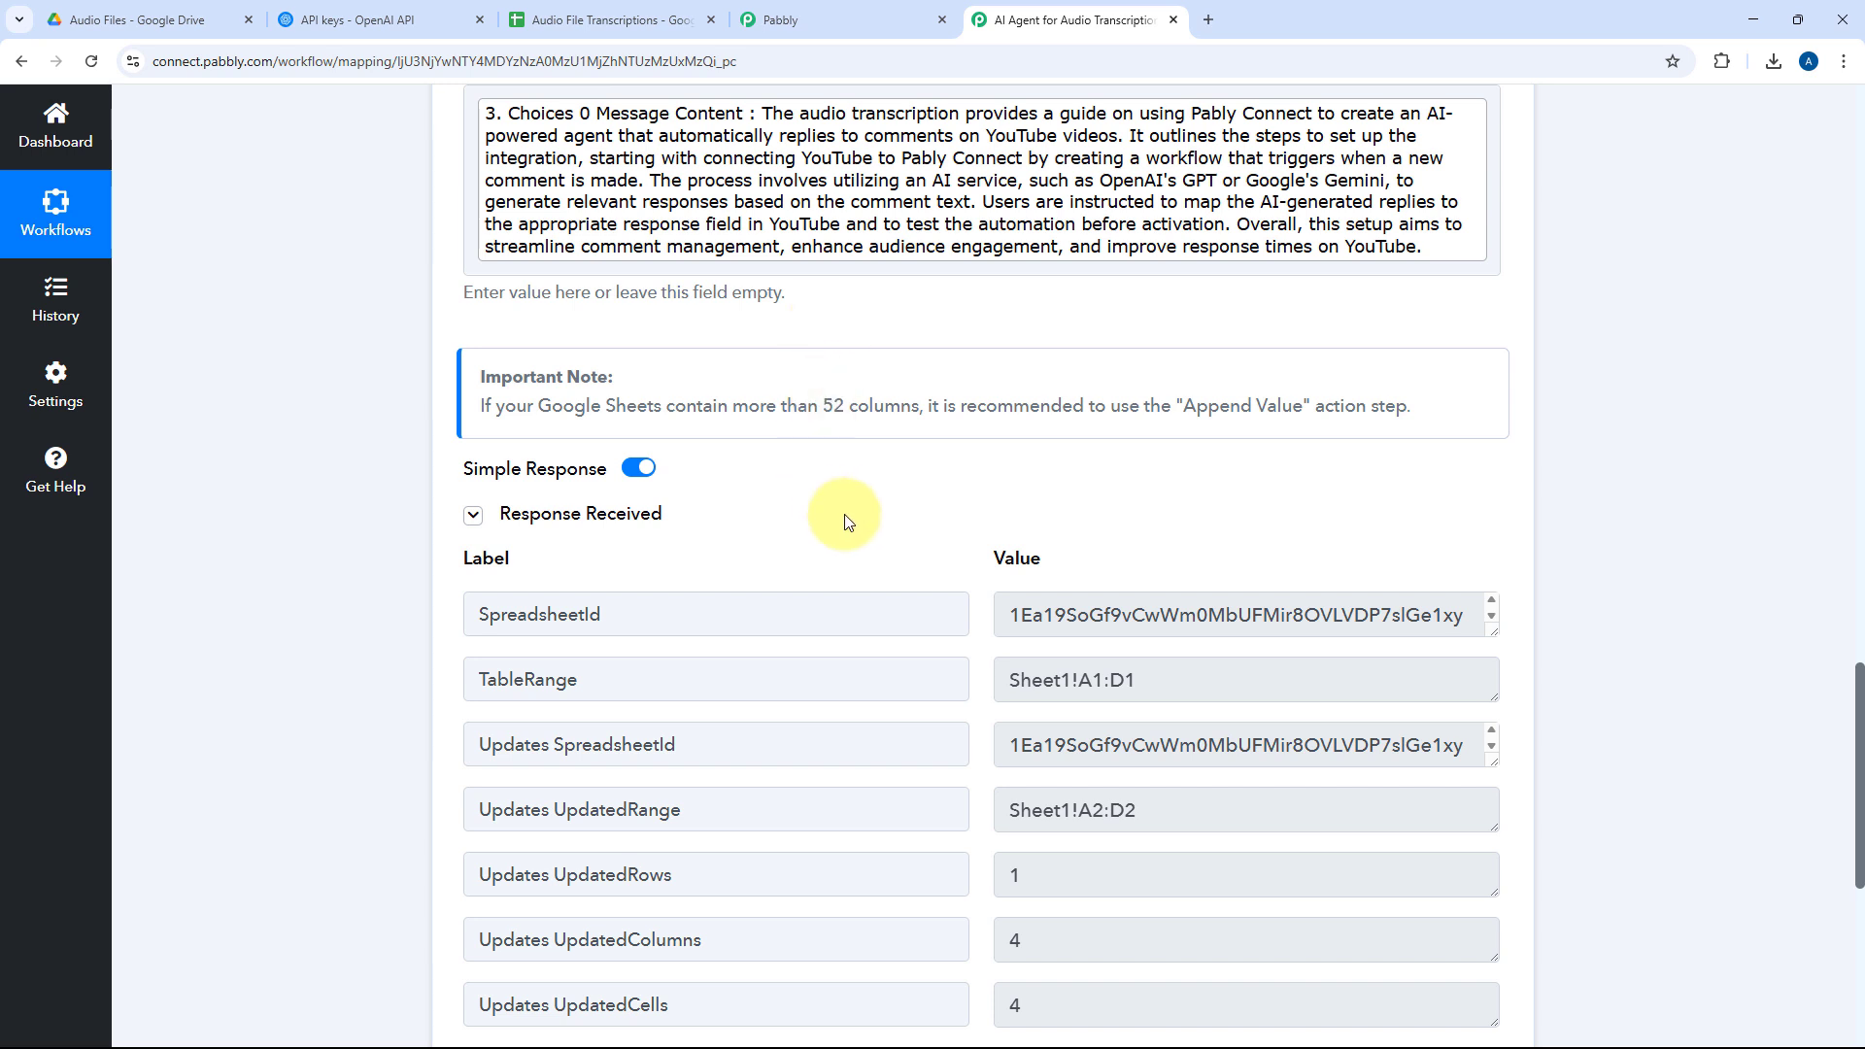
scroll(884, 437, "down", 2)
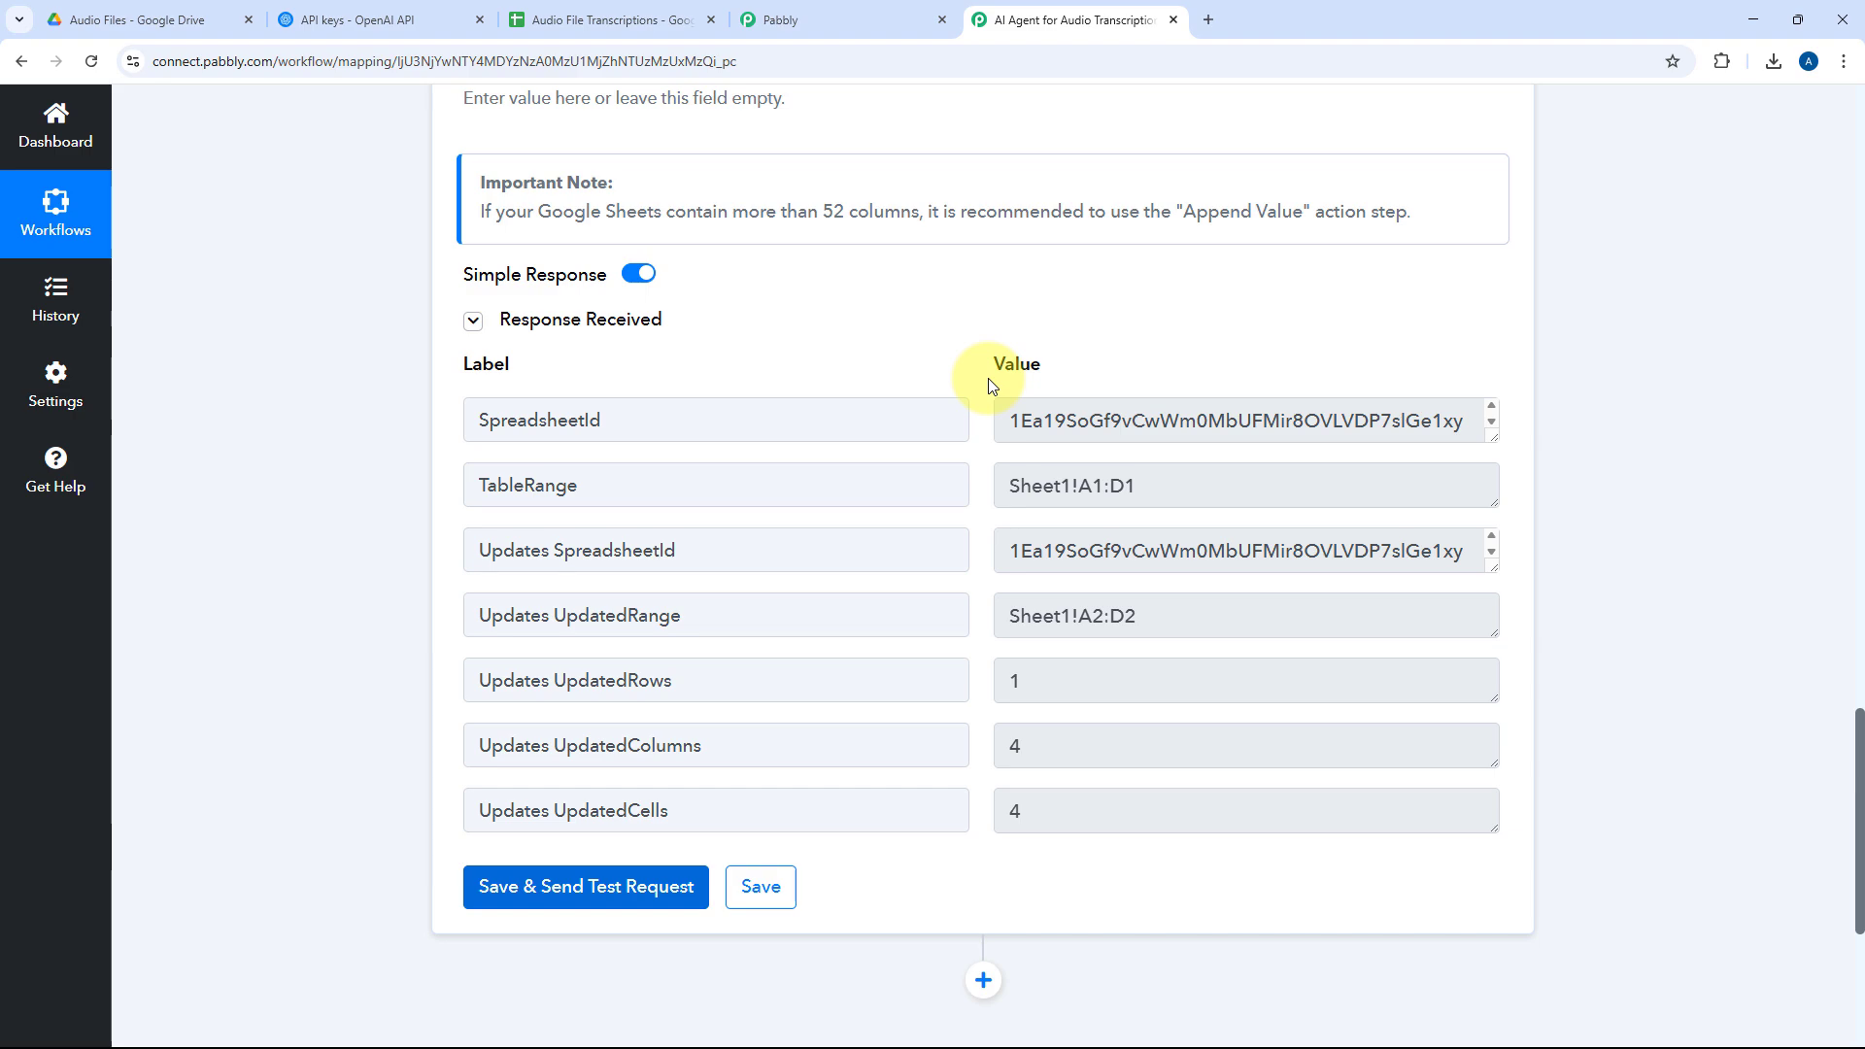
Review the action's mapped fields and look at the source audio file in the Audio Files folder in Google Drive
scroll(991, 385, "up", 10)
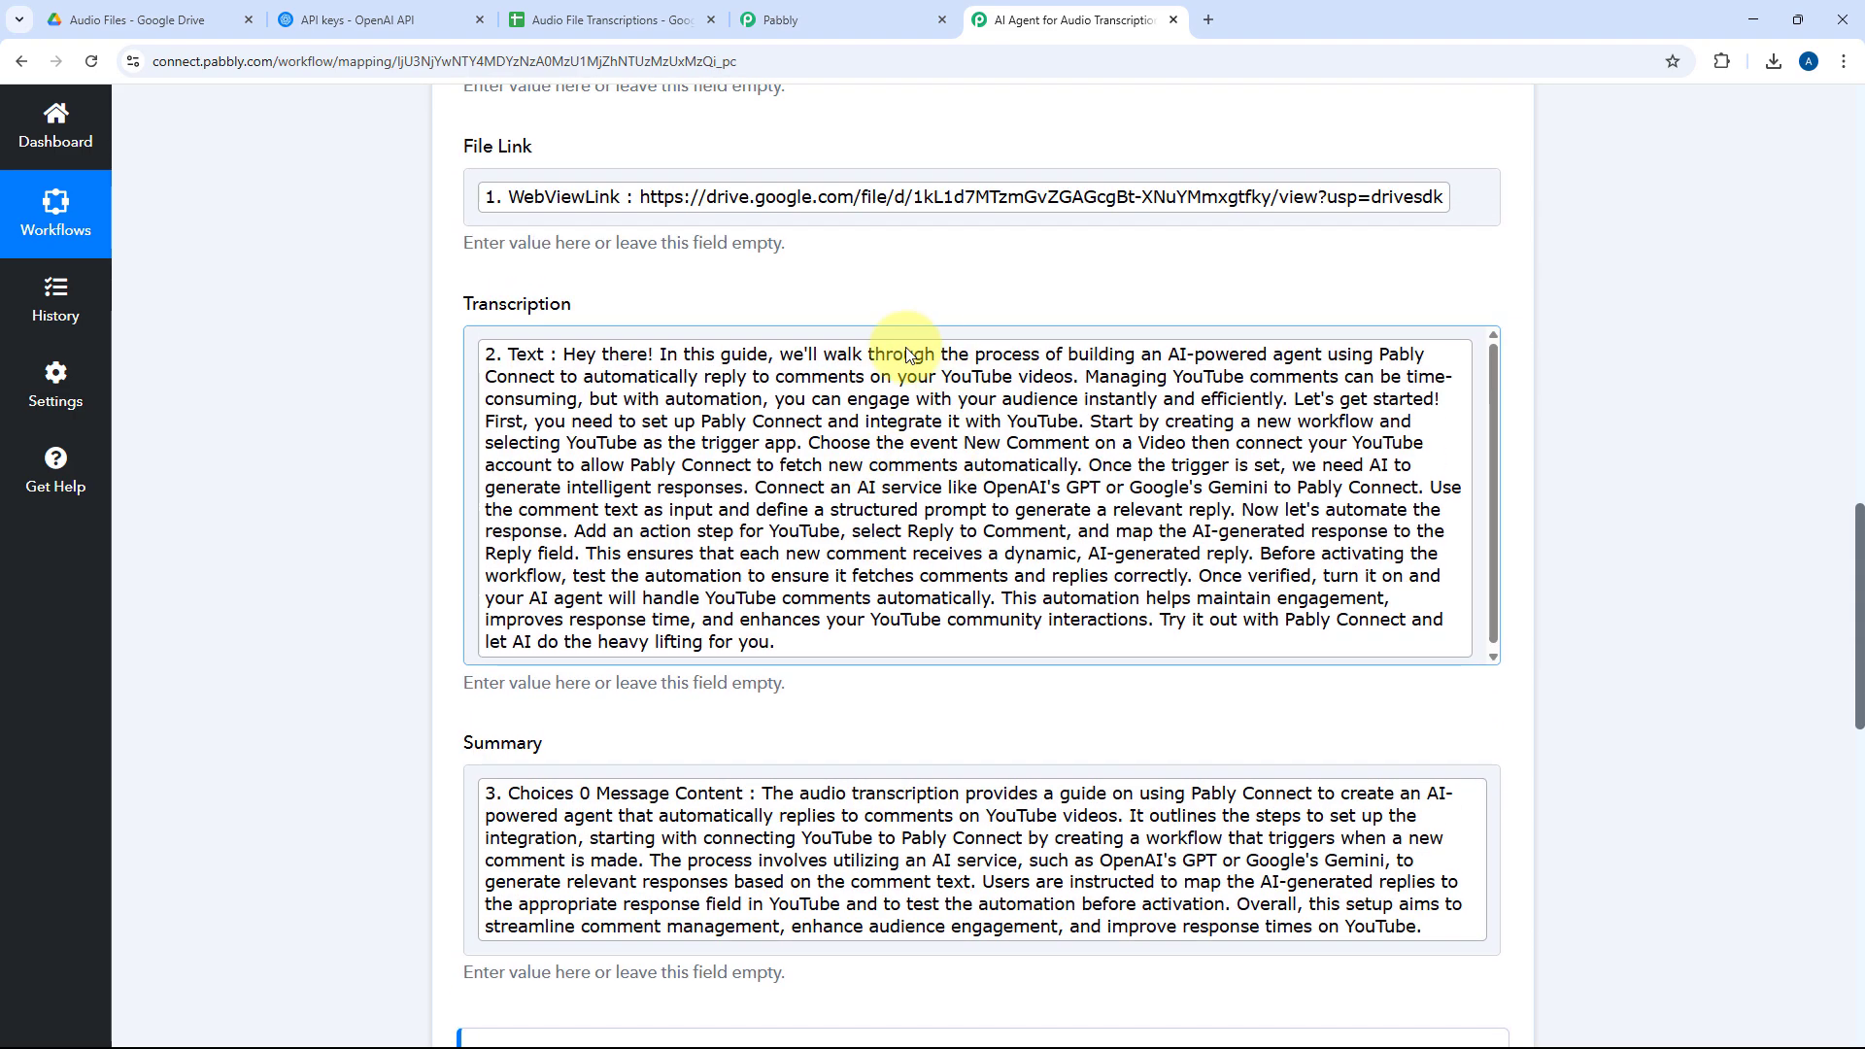
scroll(913, 287, "up", 2)
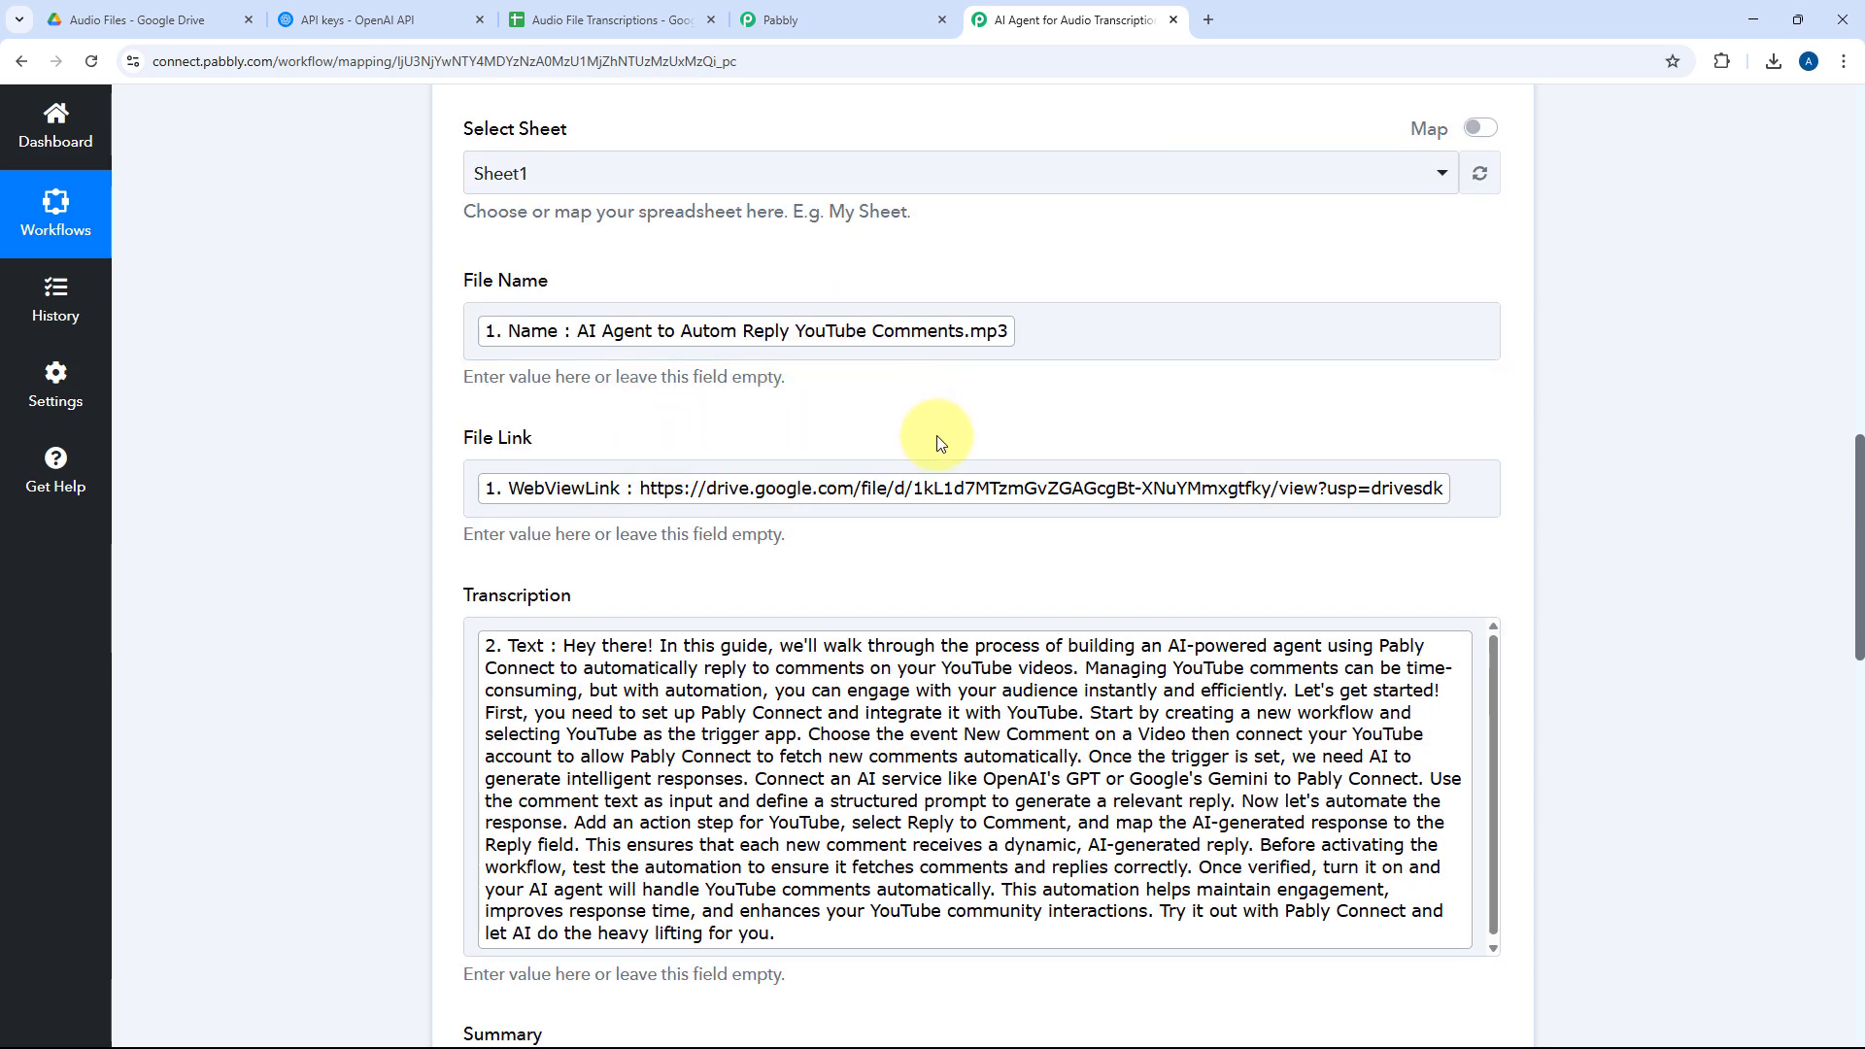
left_click(151, 11)
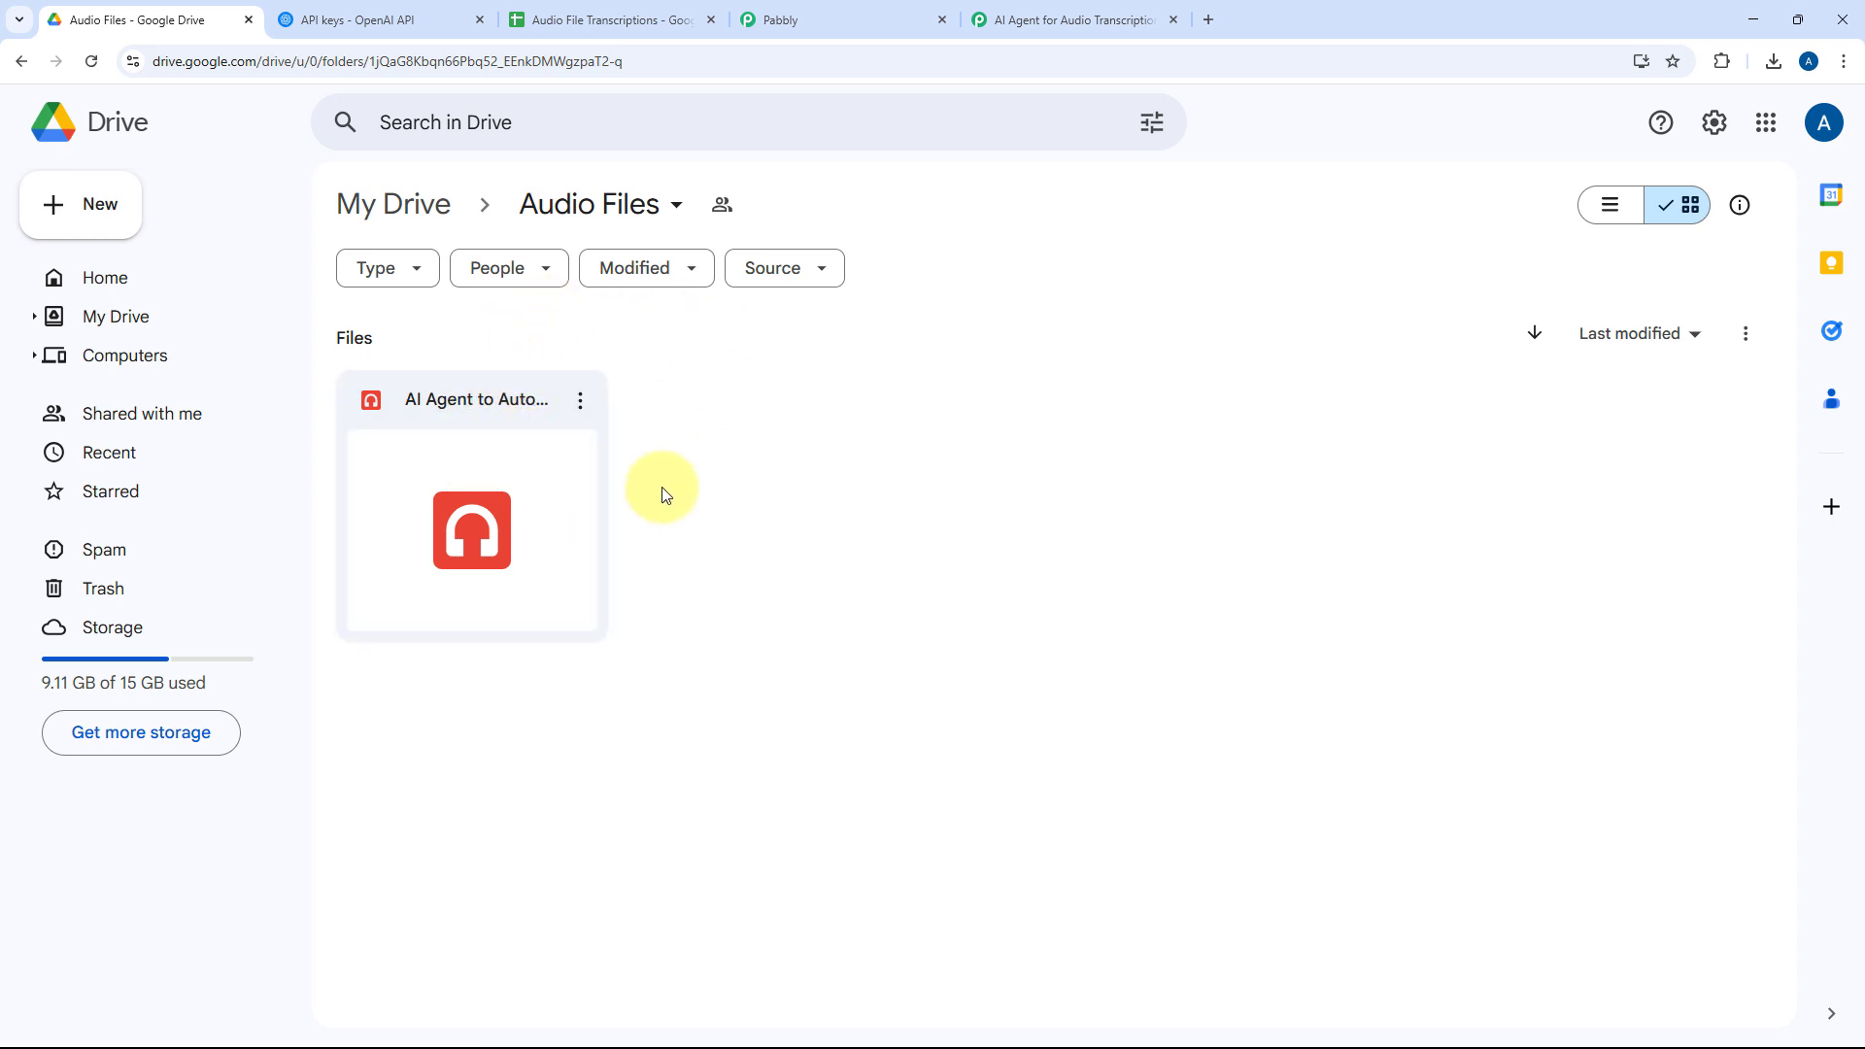
left_click(1068, 20)
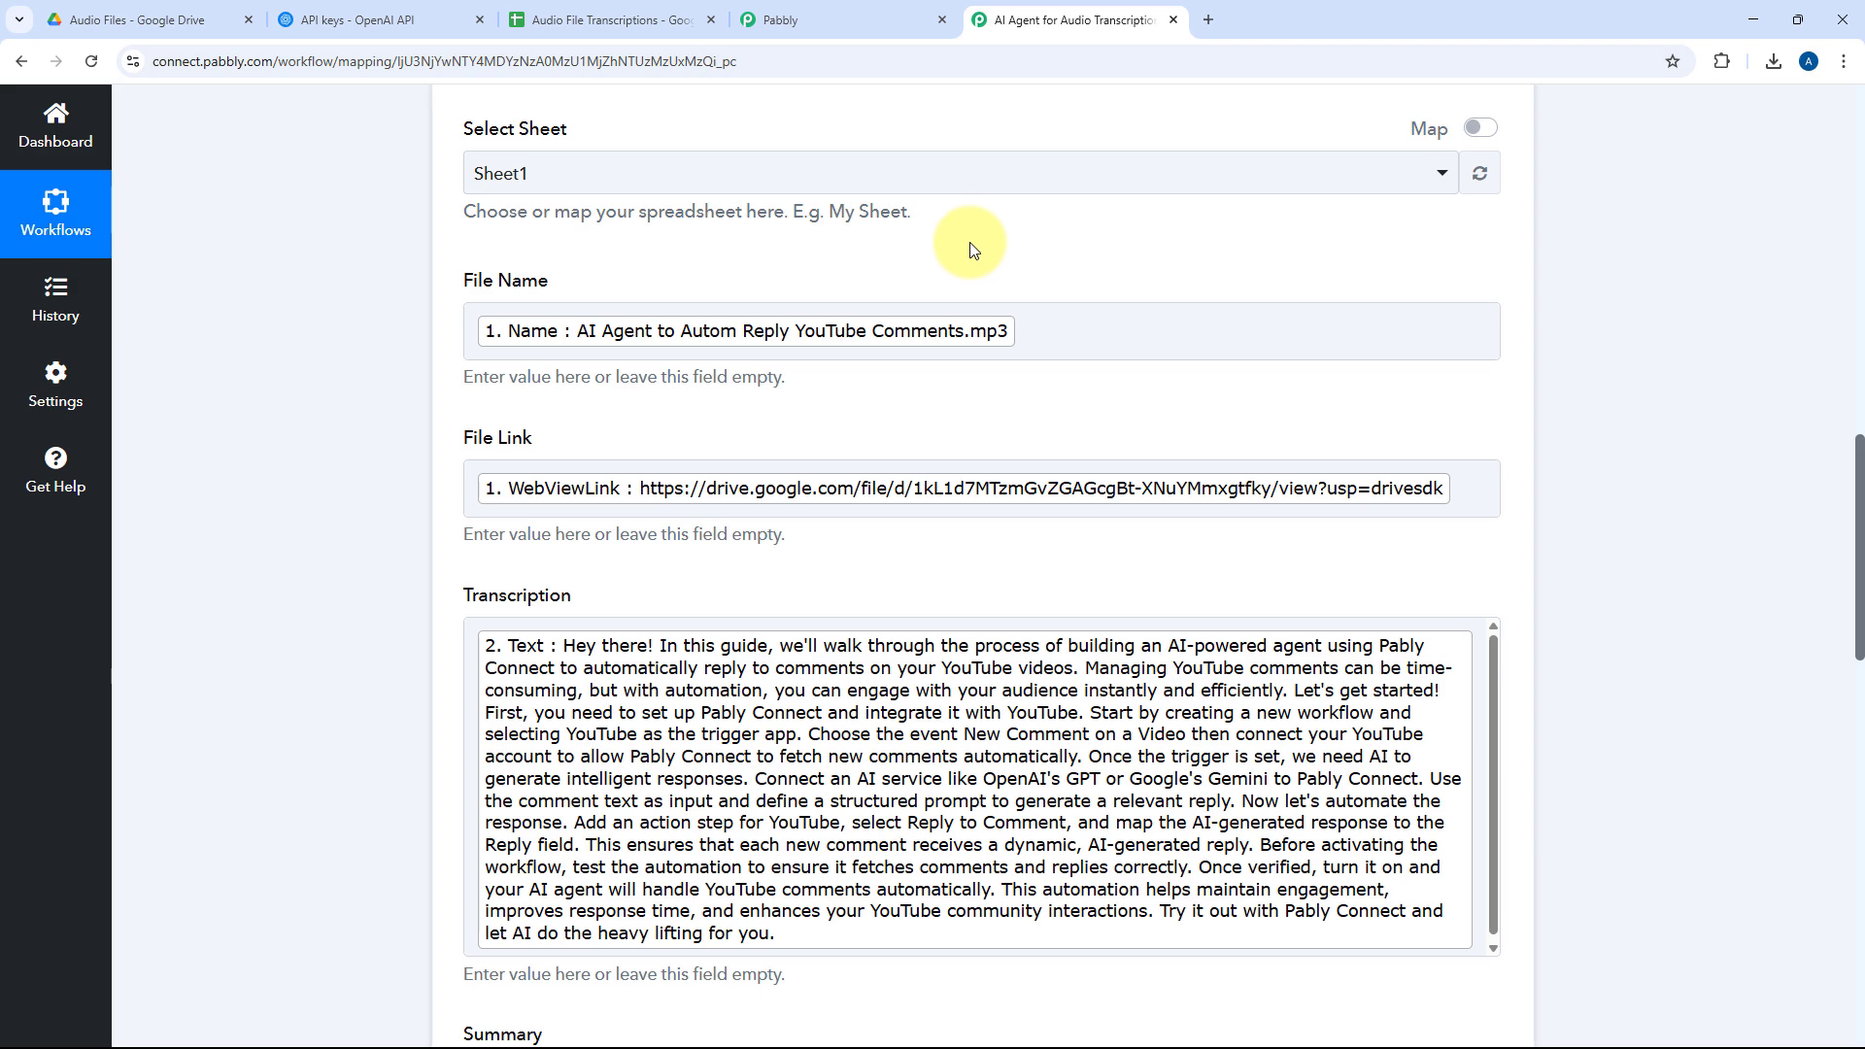
Check the new row in the Audio File Transcriptions spreadsheet by viewing its file name, opening its file link and reading its transcription
left_click(651, 11)
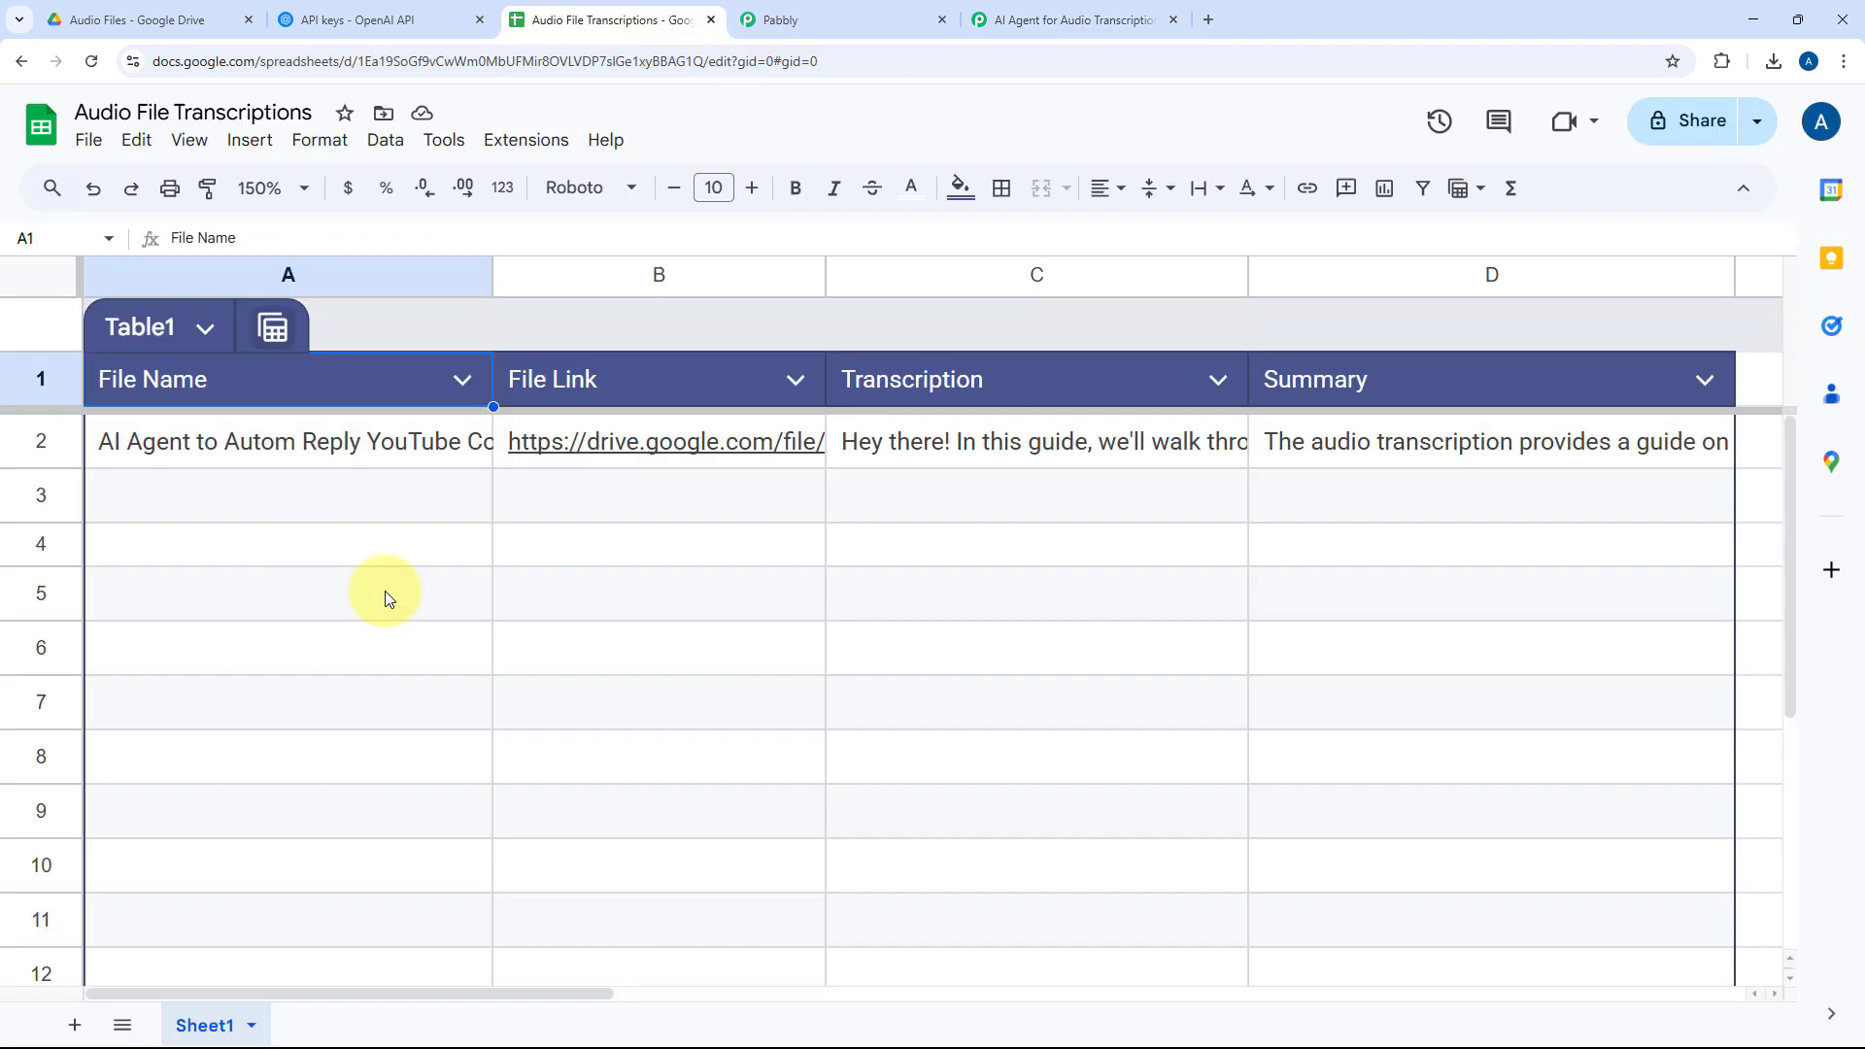
left_click(276, 446)
double_click(281, 446)
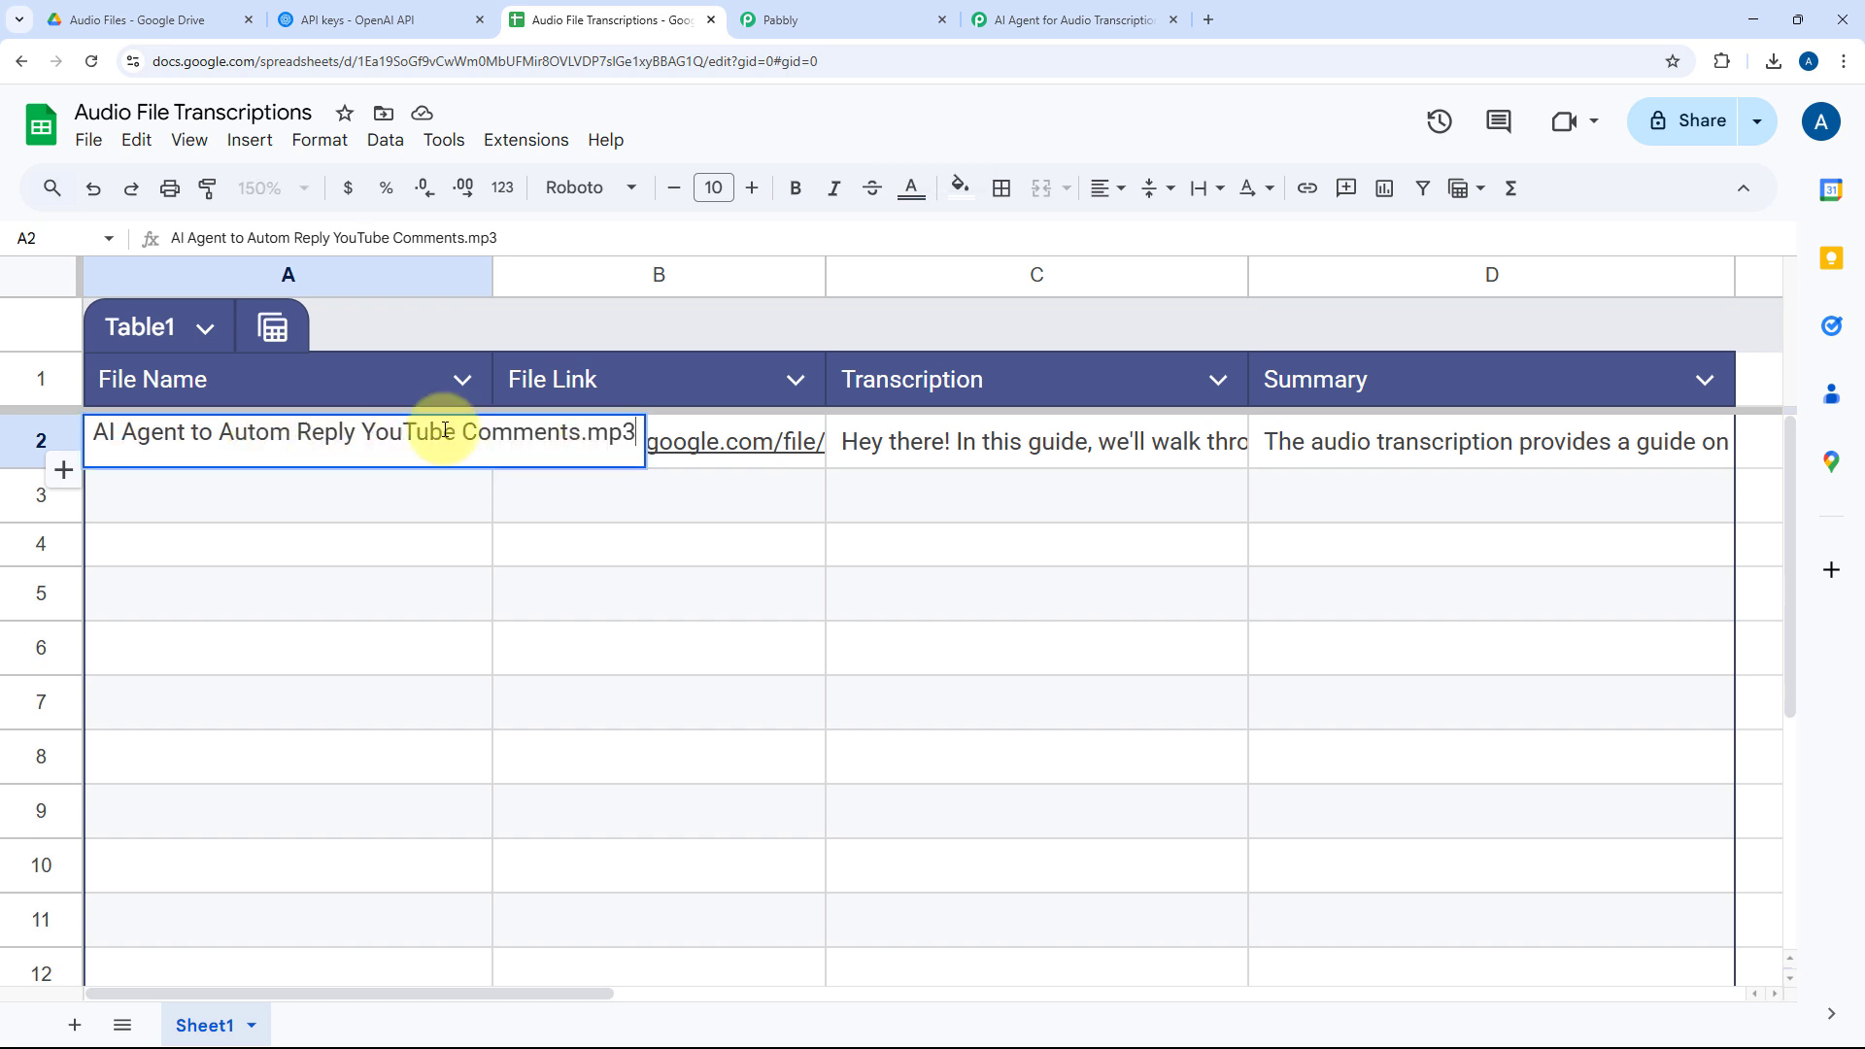
left_click(612, 443)
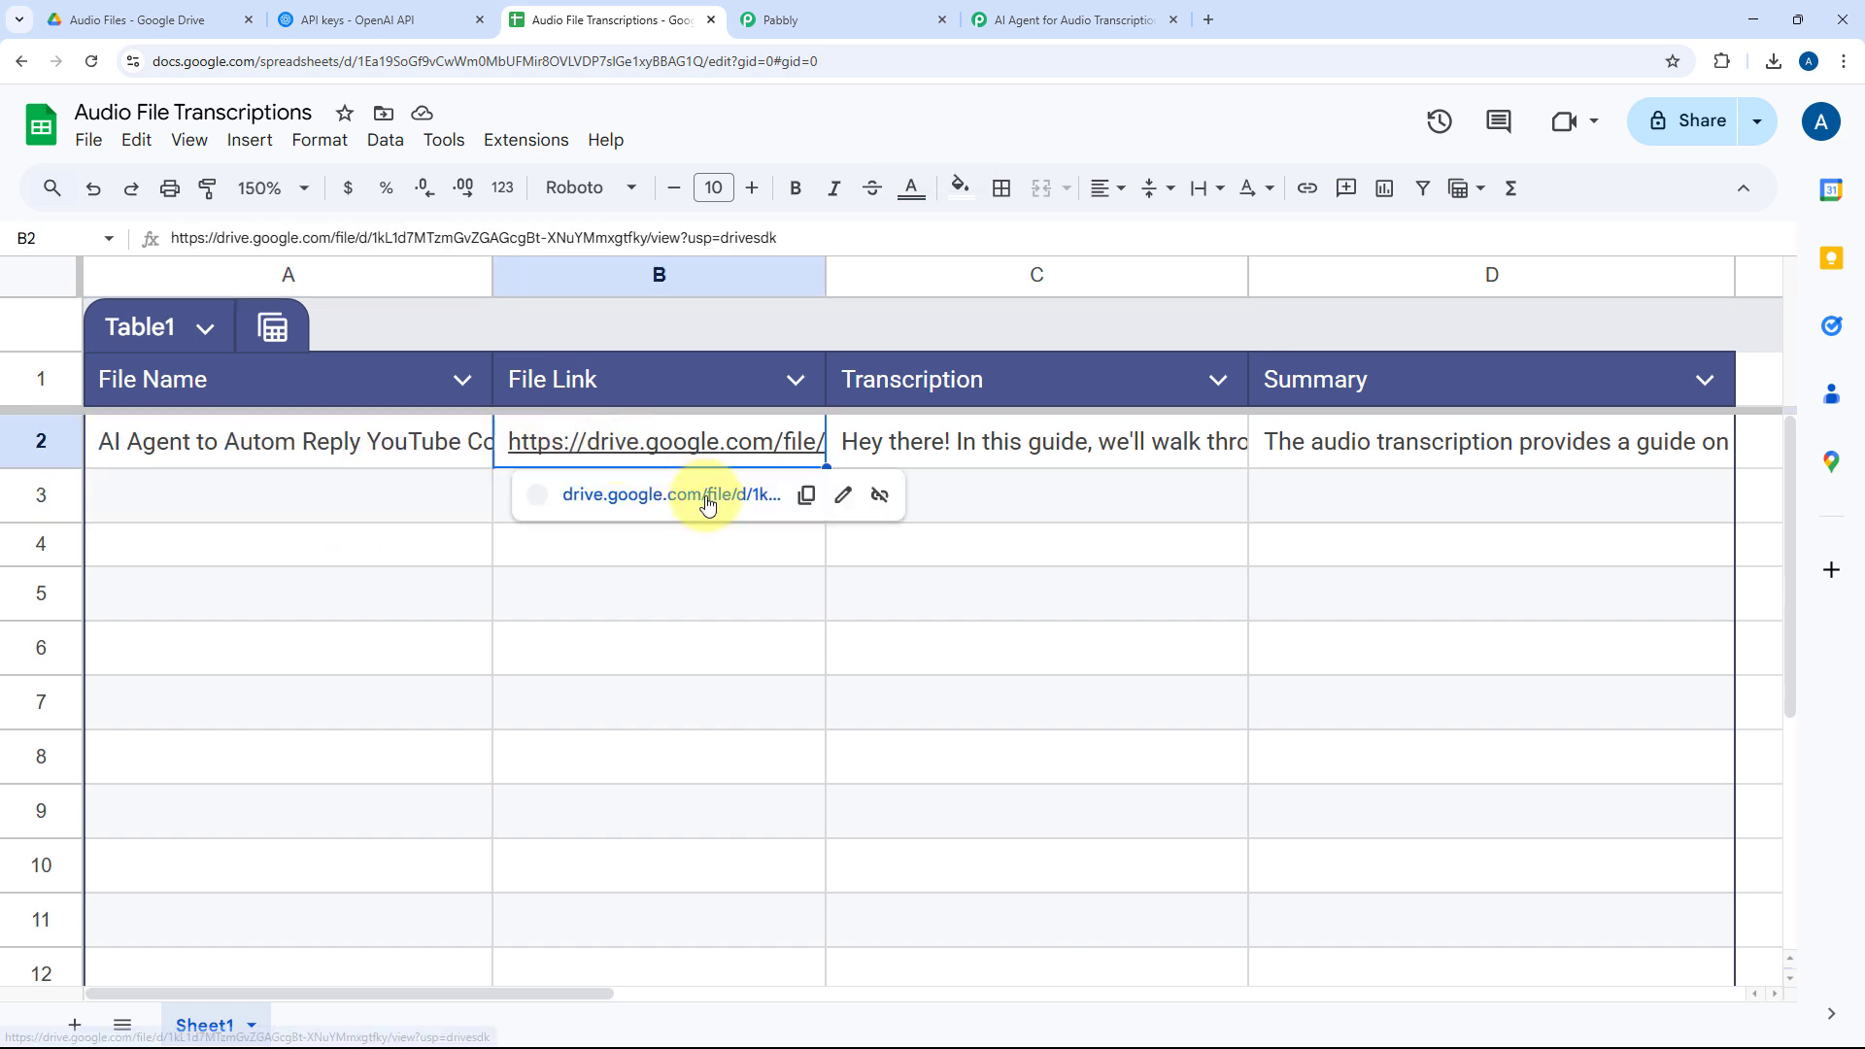
left_click(706, 501)
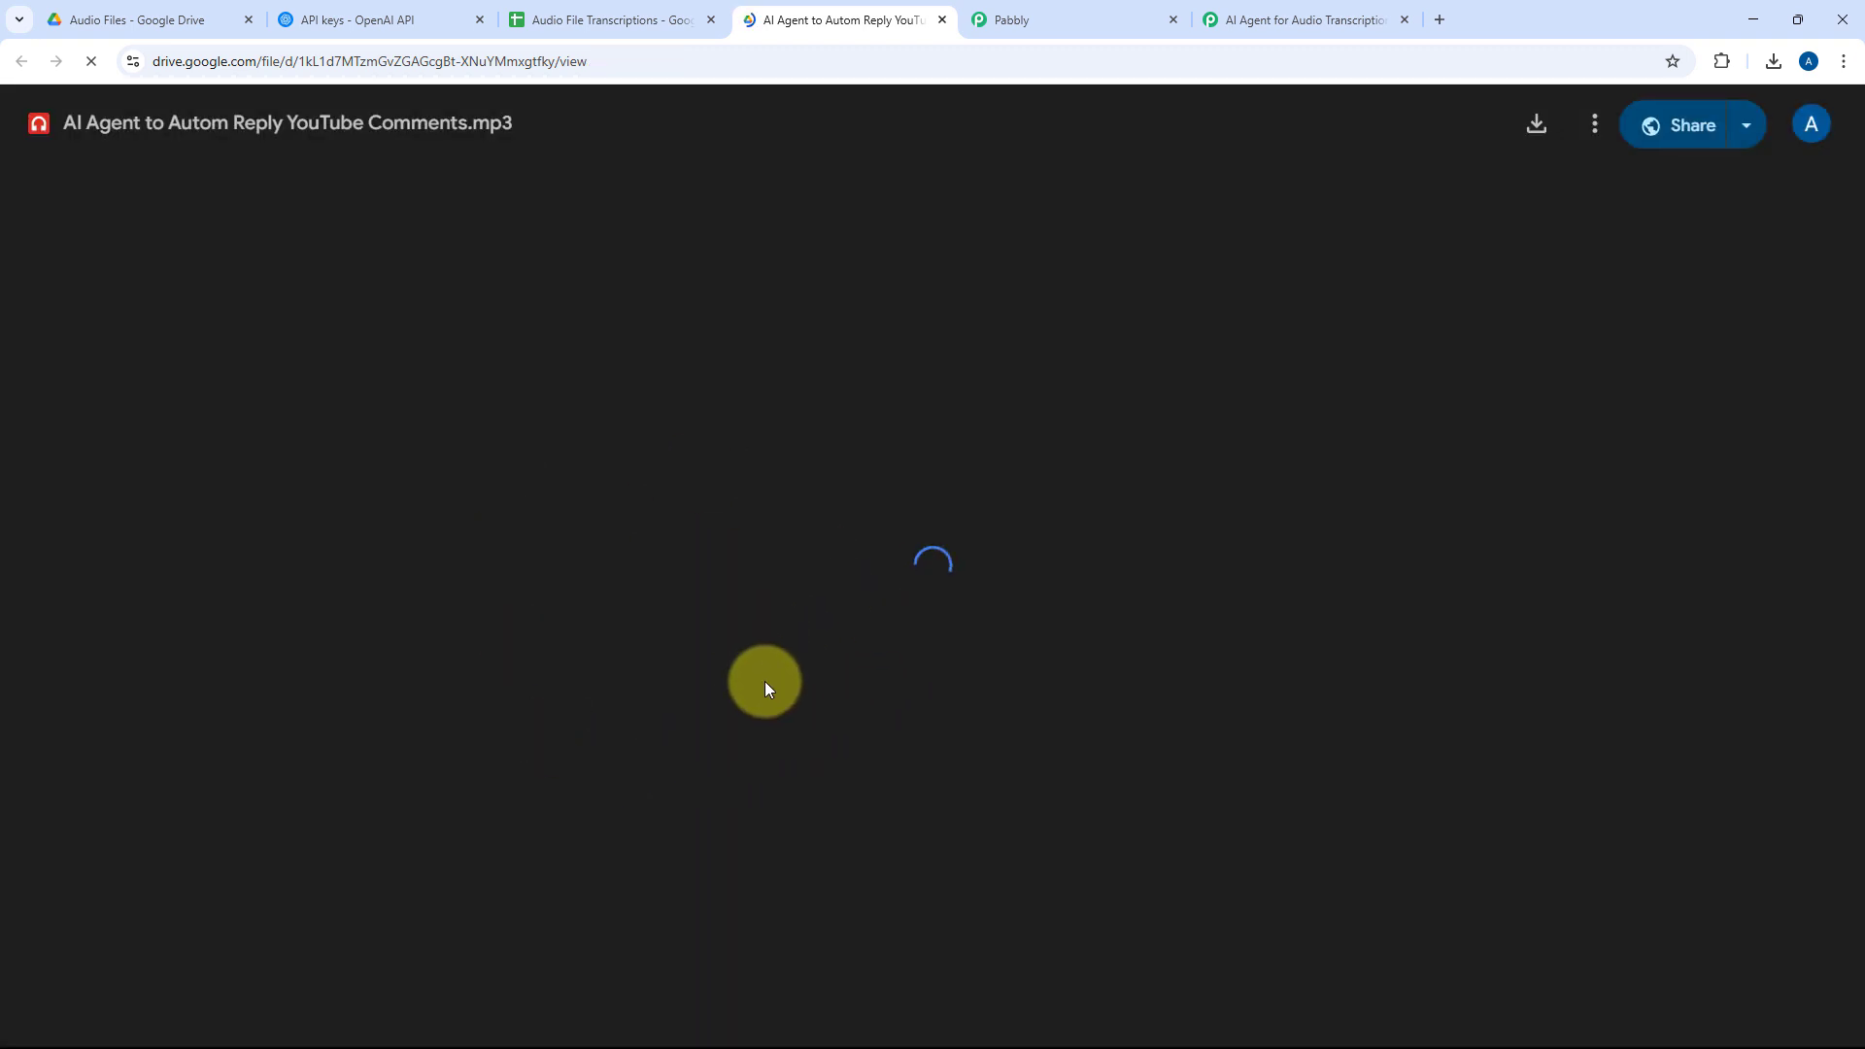
left_click(942, 19)
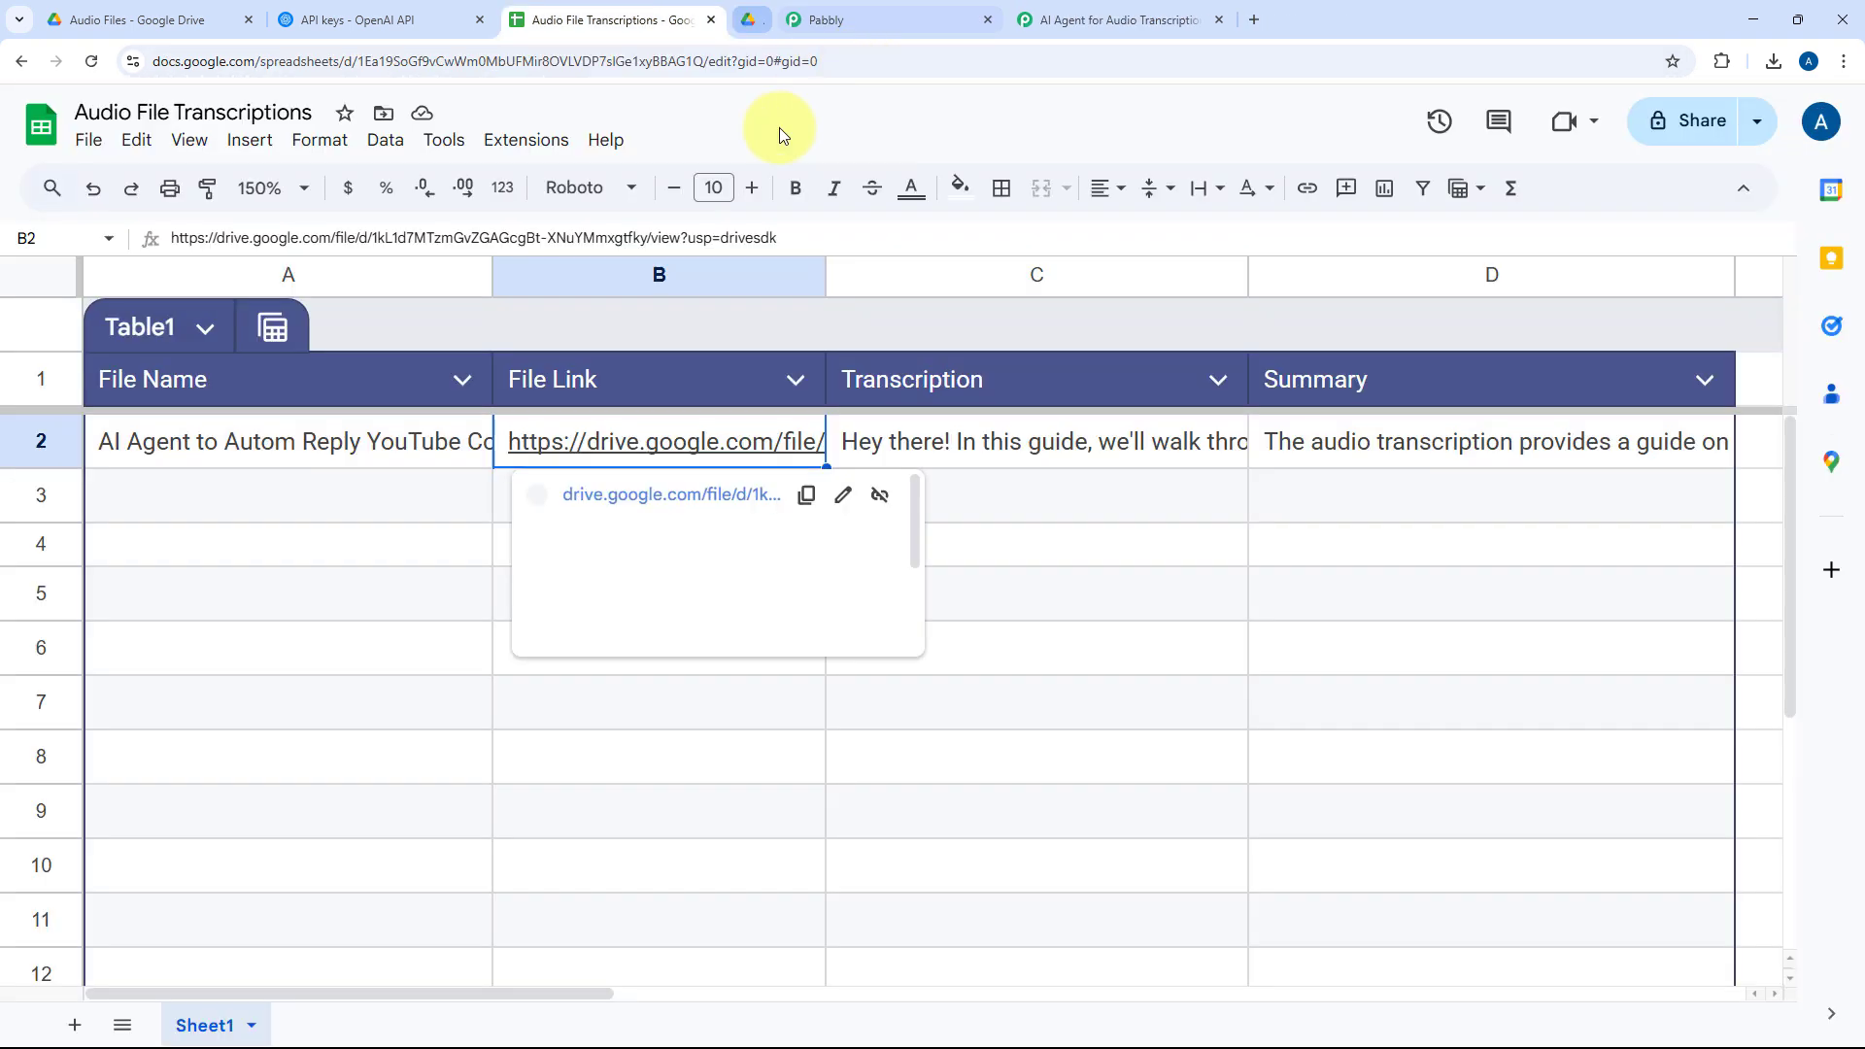
double_click(950, 464)
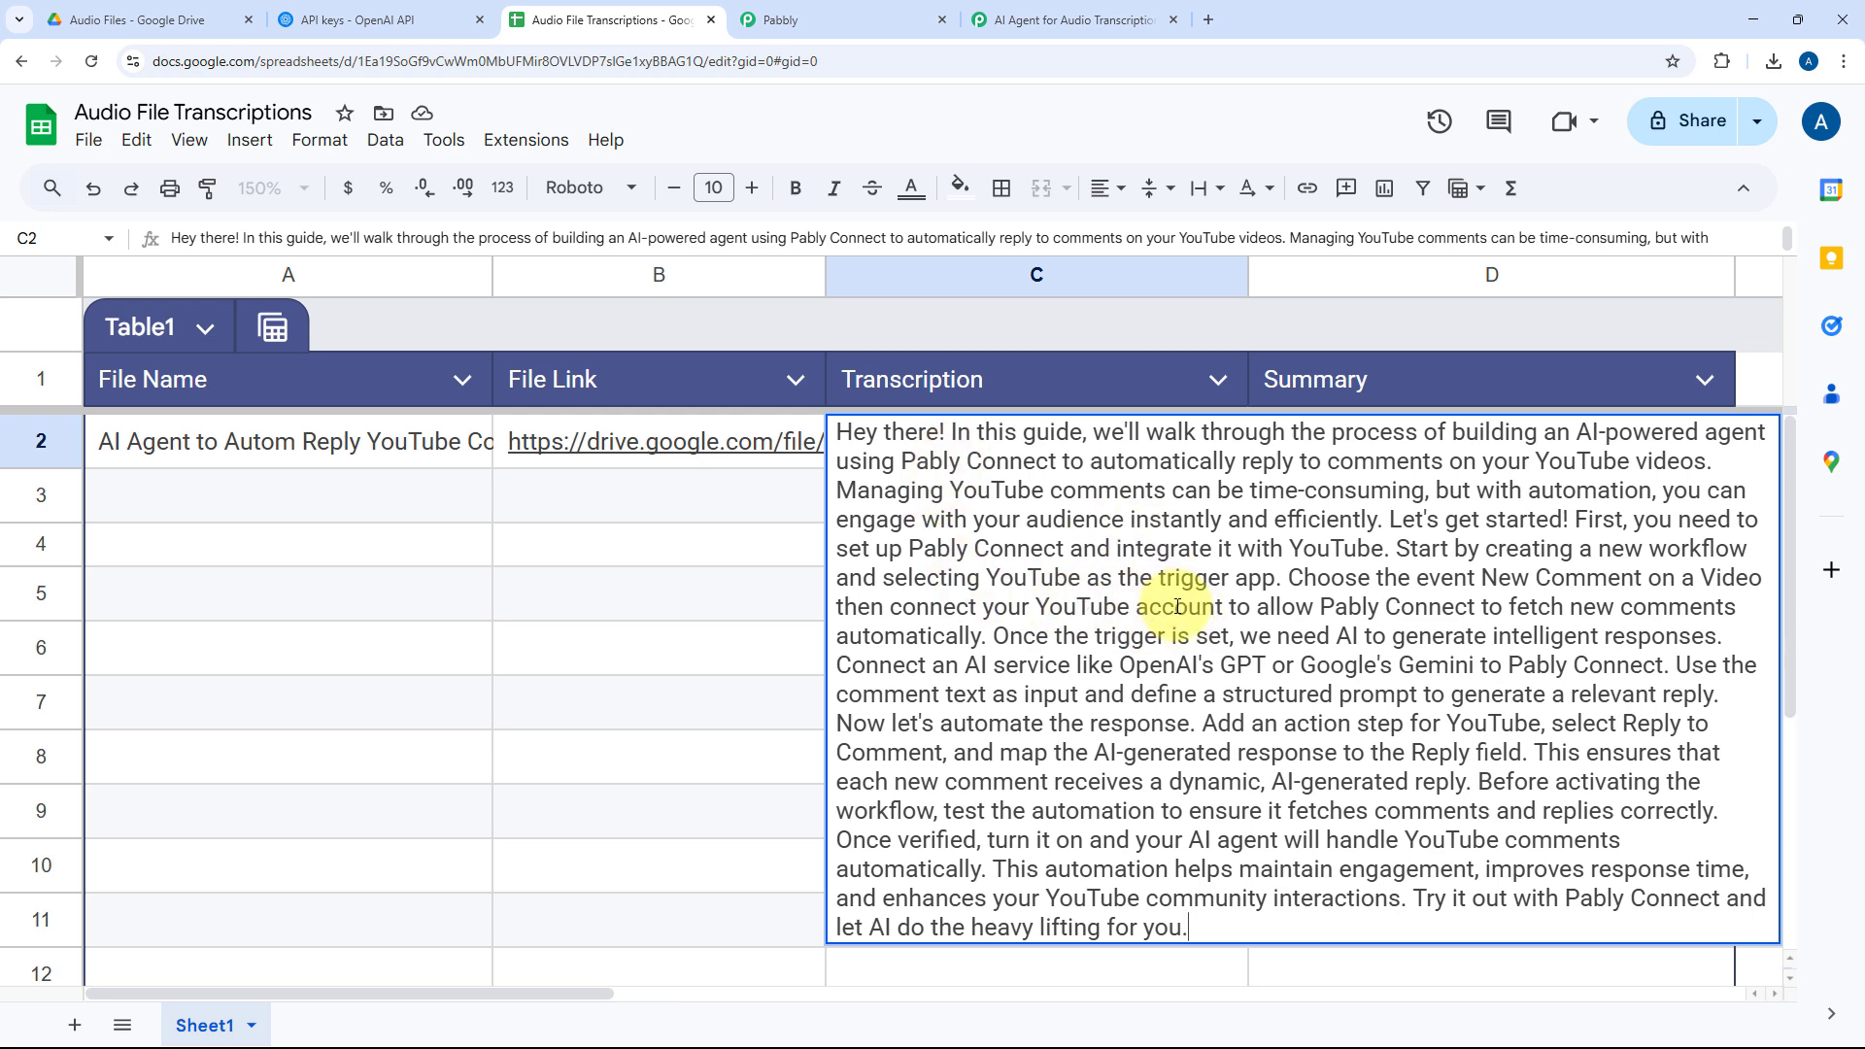
Read the full summary in row 2 of the Audio File Transcriptions spreadsheet, leaving the cell unchanged
left_click(754, 503)
double_click(1362, 437)
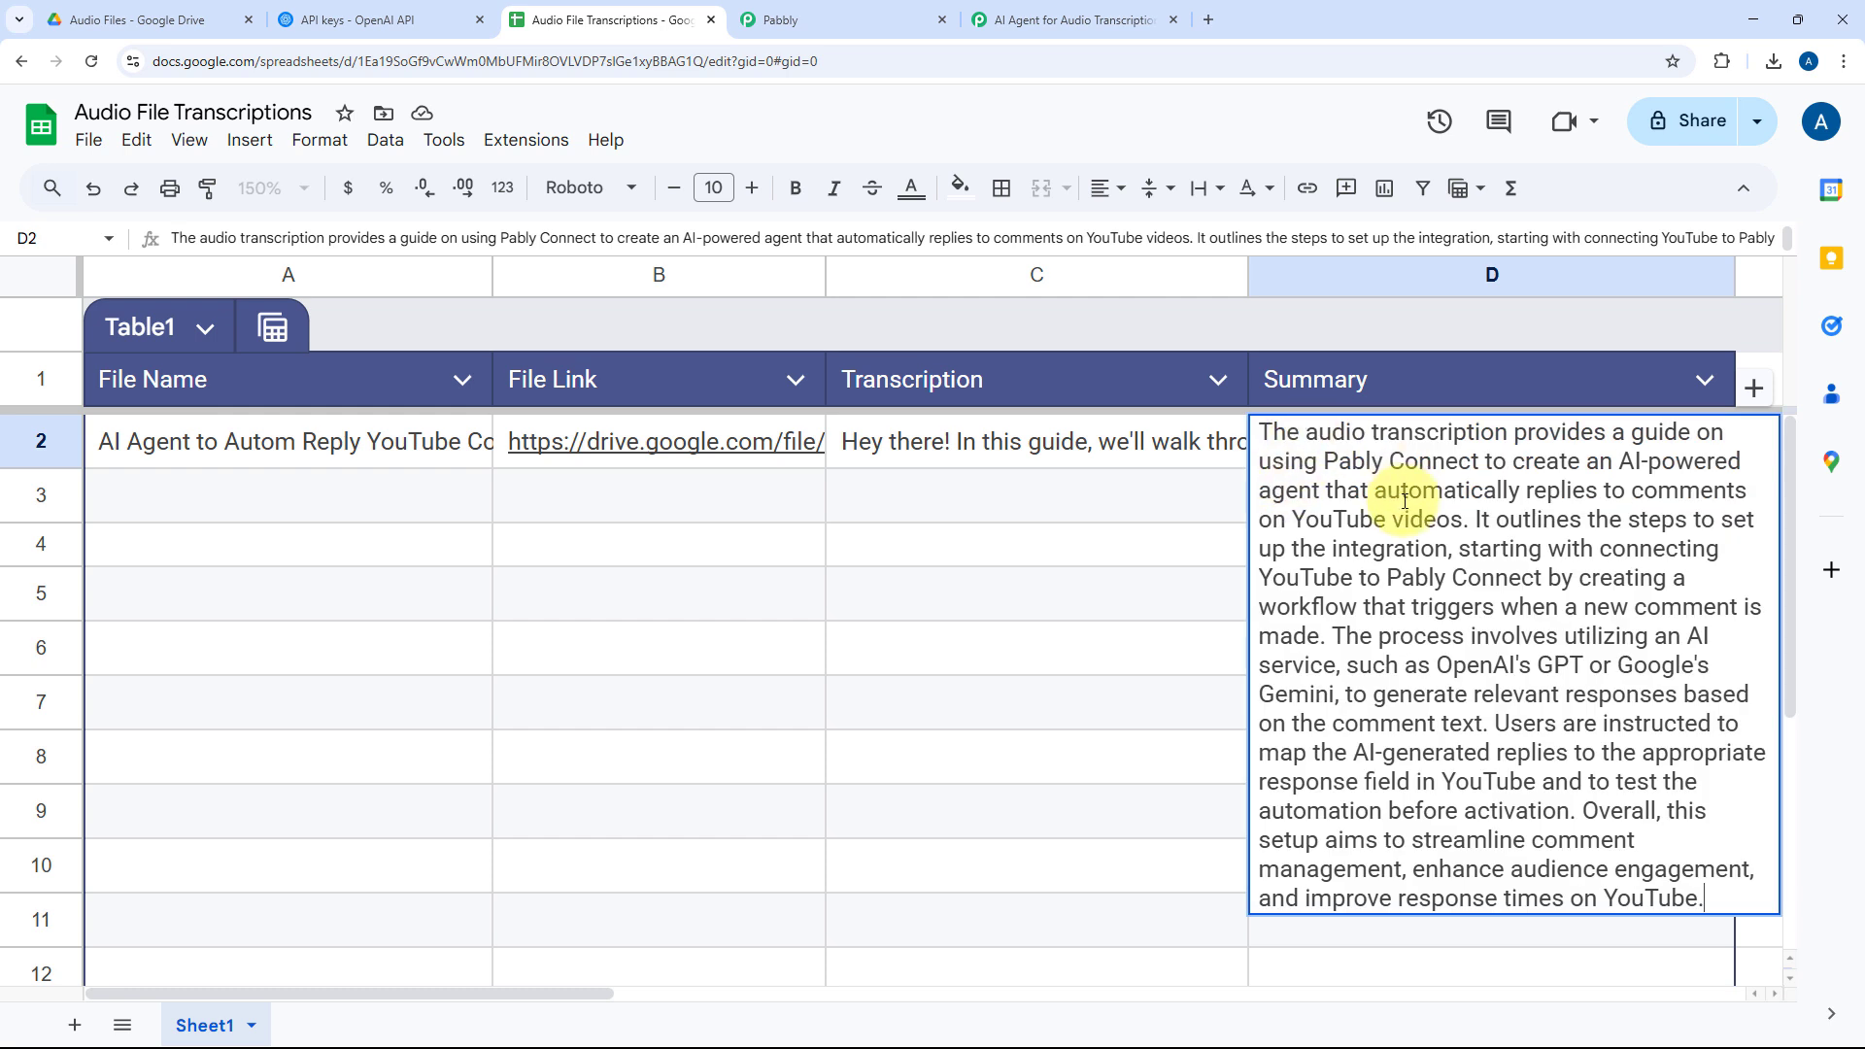
left_click(1125, 494)
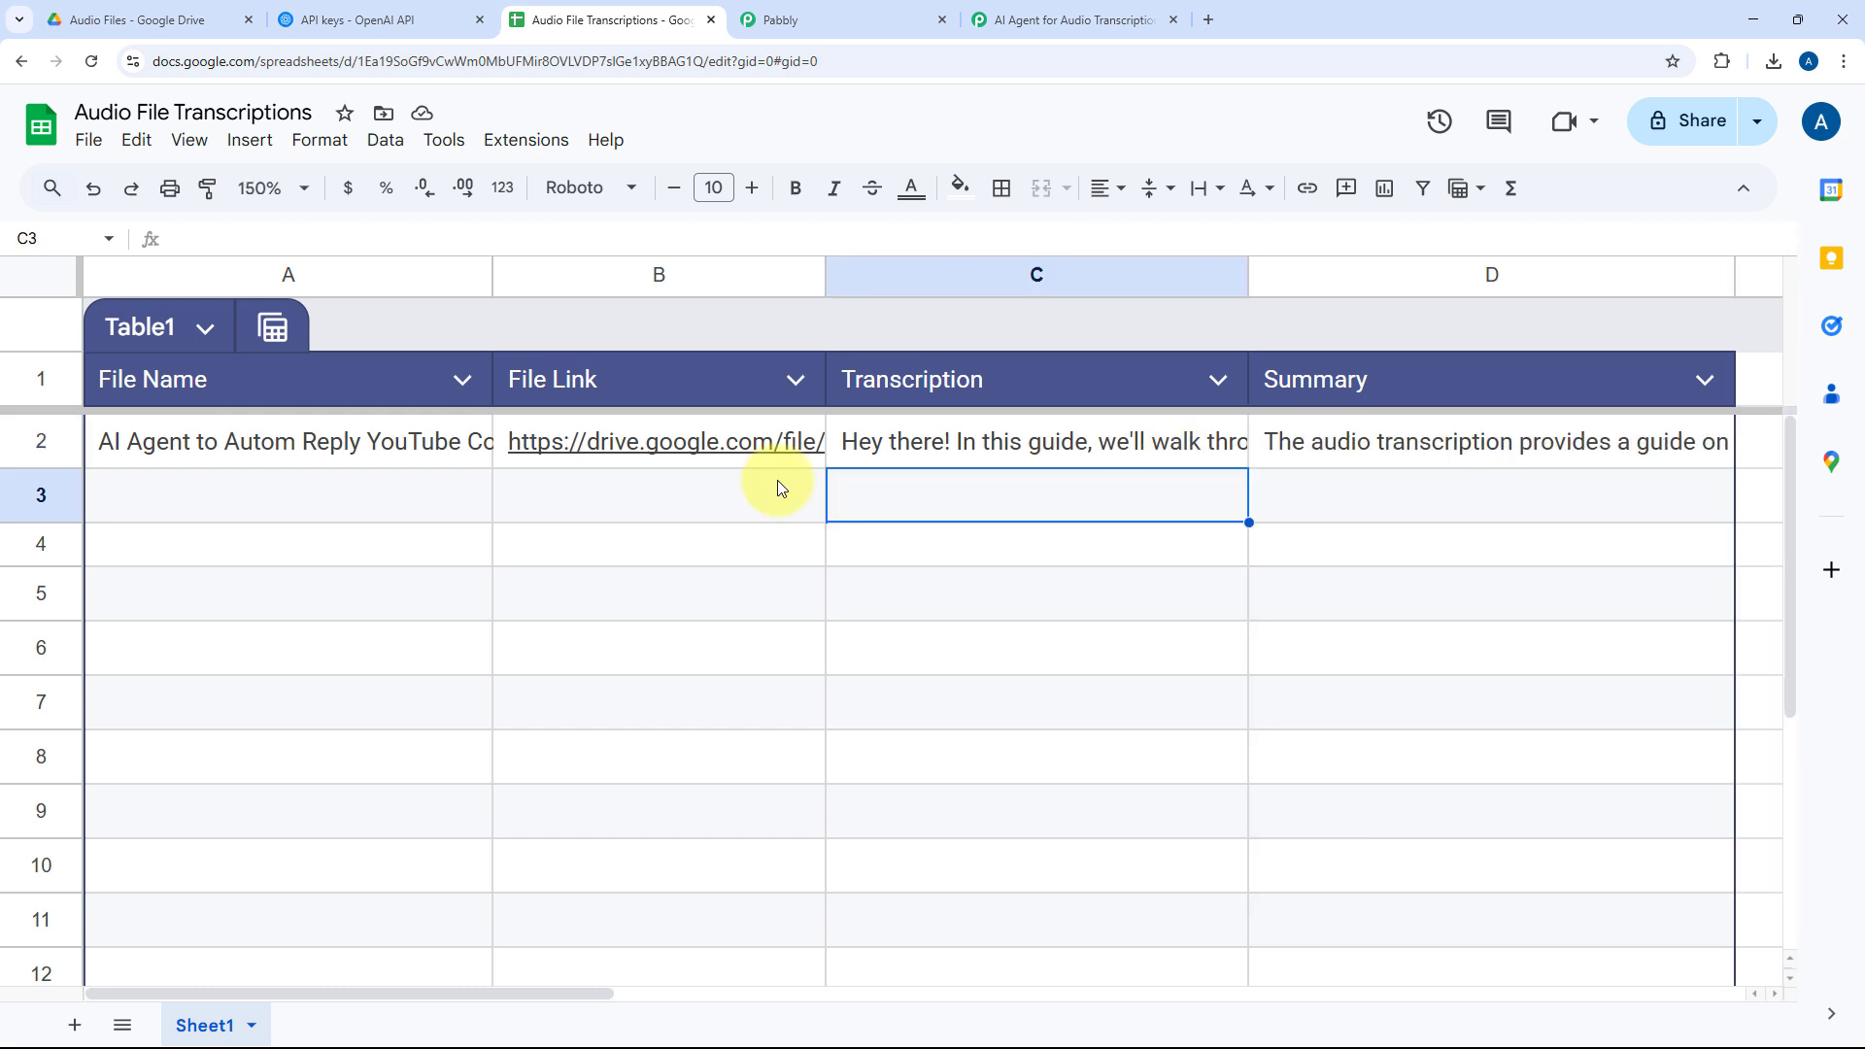
left_click(416, 494)
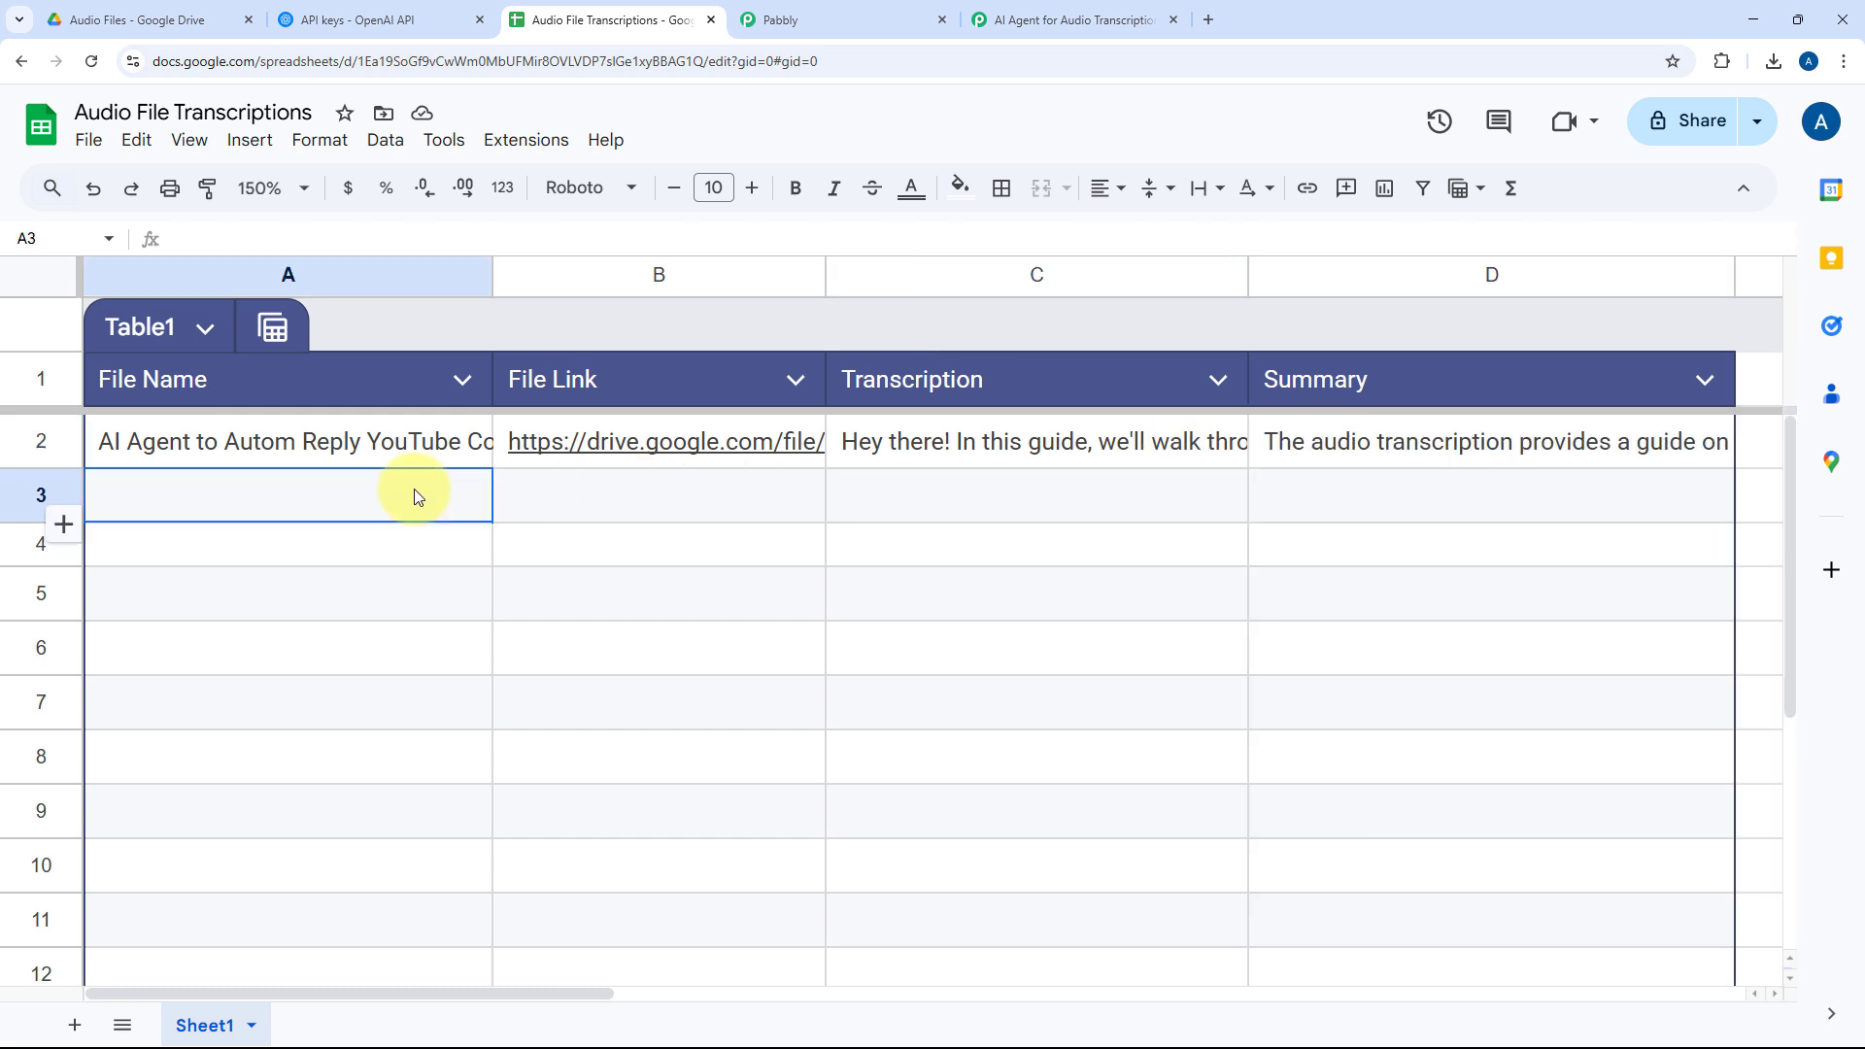
Switch to the Pabbly Connect workflow and review its steps from the Google Sheets action up to the Google Drive trigger
left_click(1024, 19)
scroll(983, 346, "up", 10)
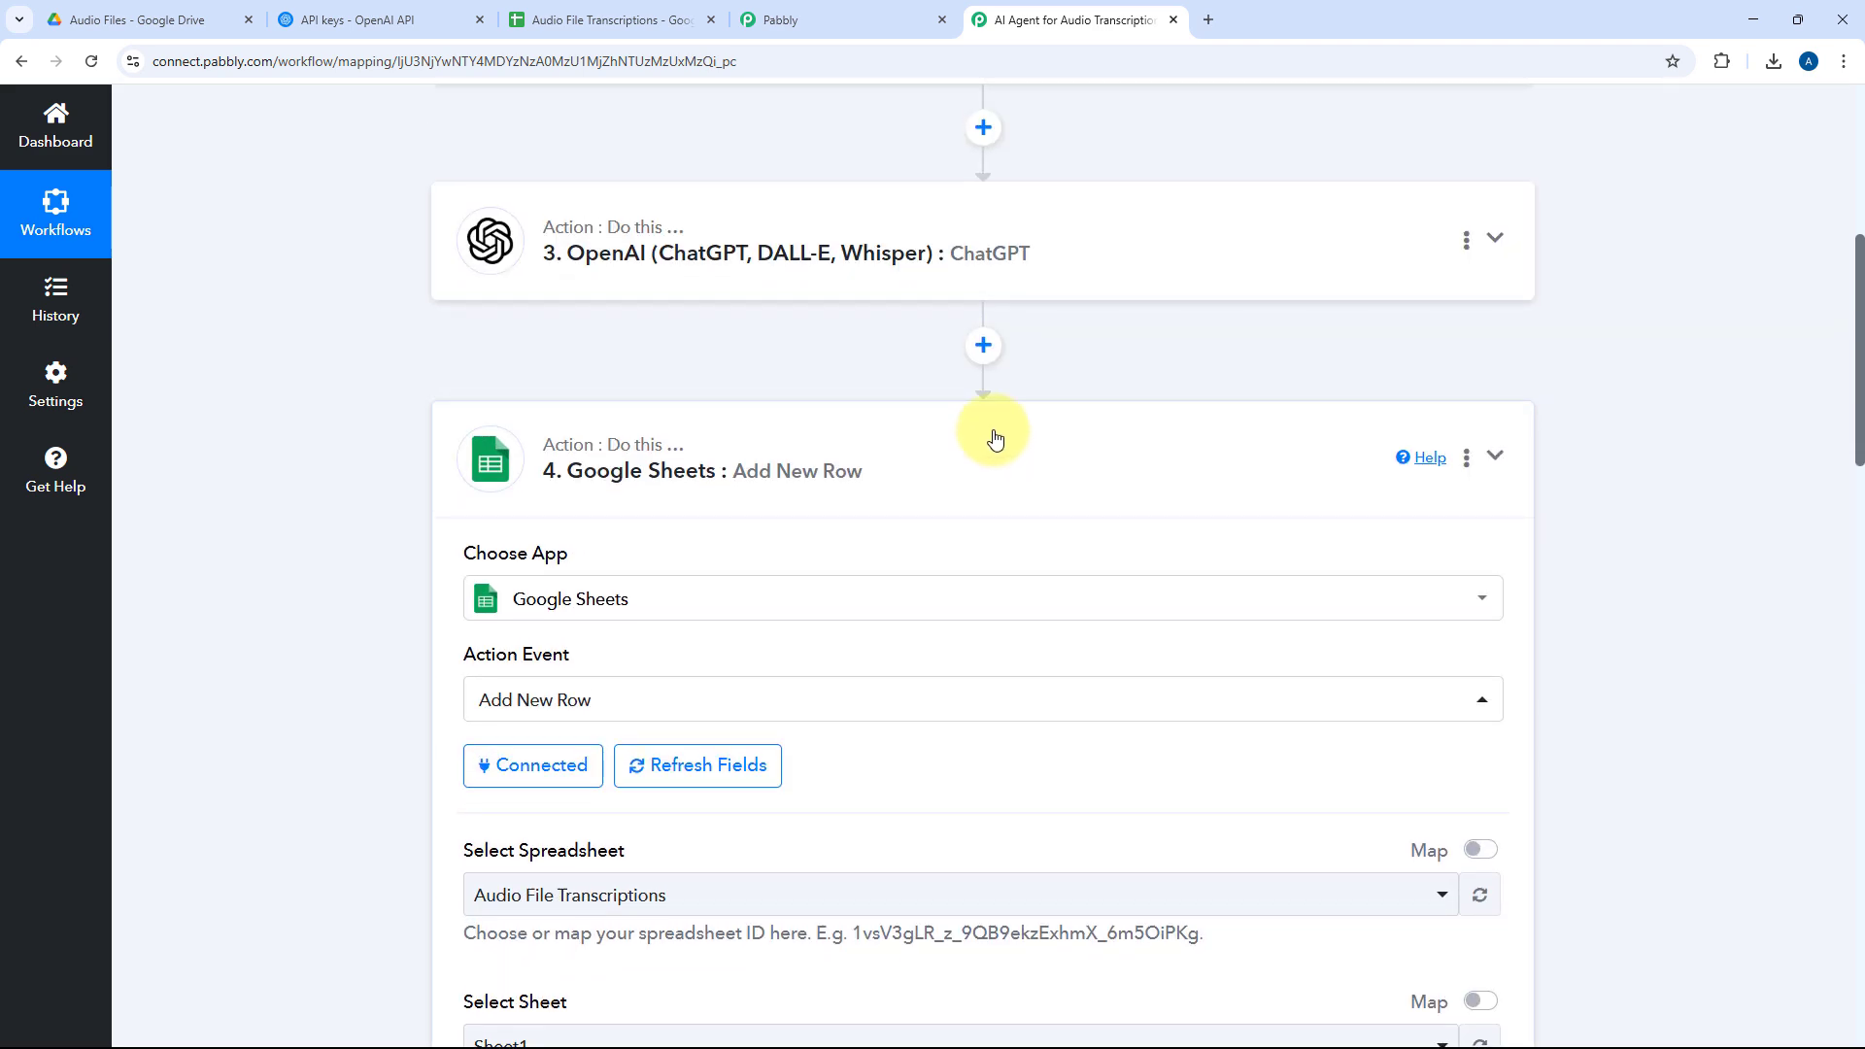
scroll(995, 439, "up", 5)
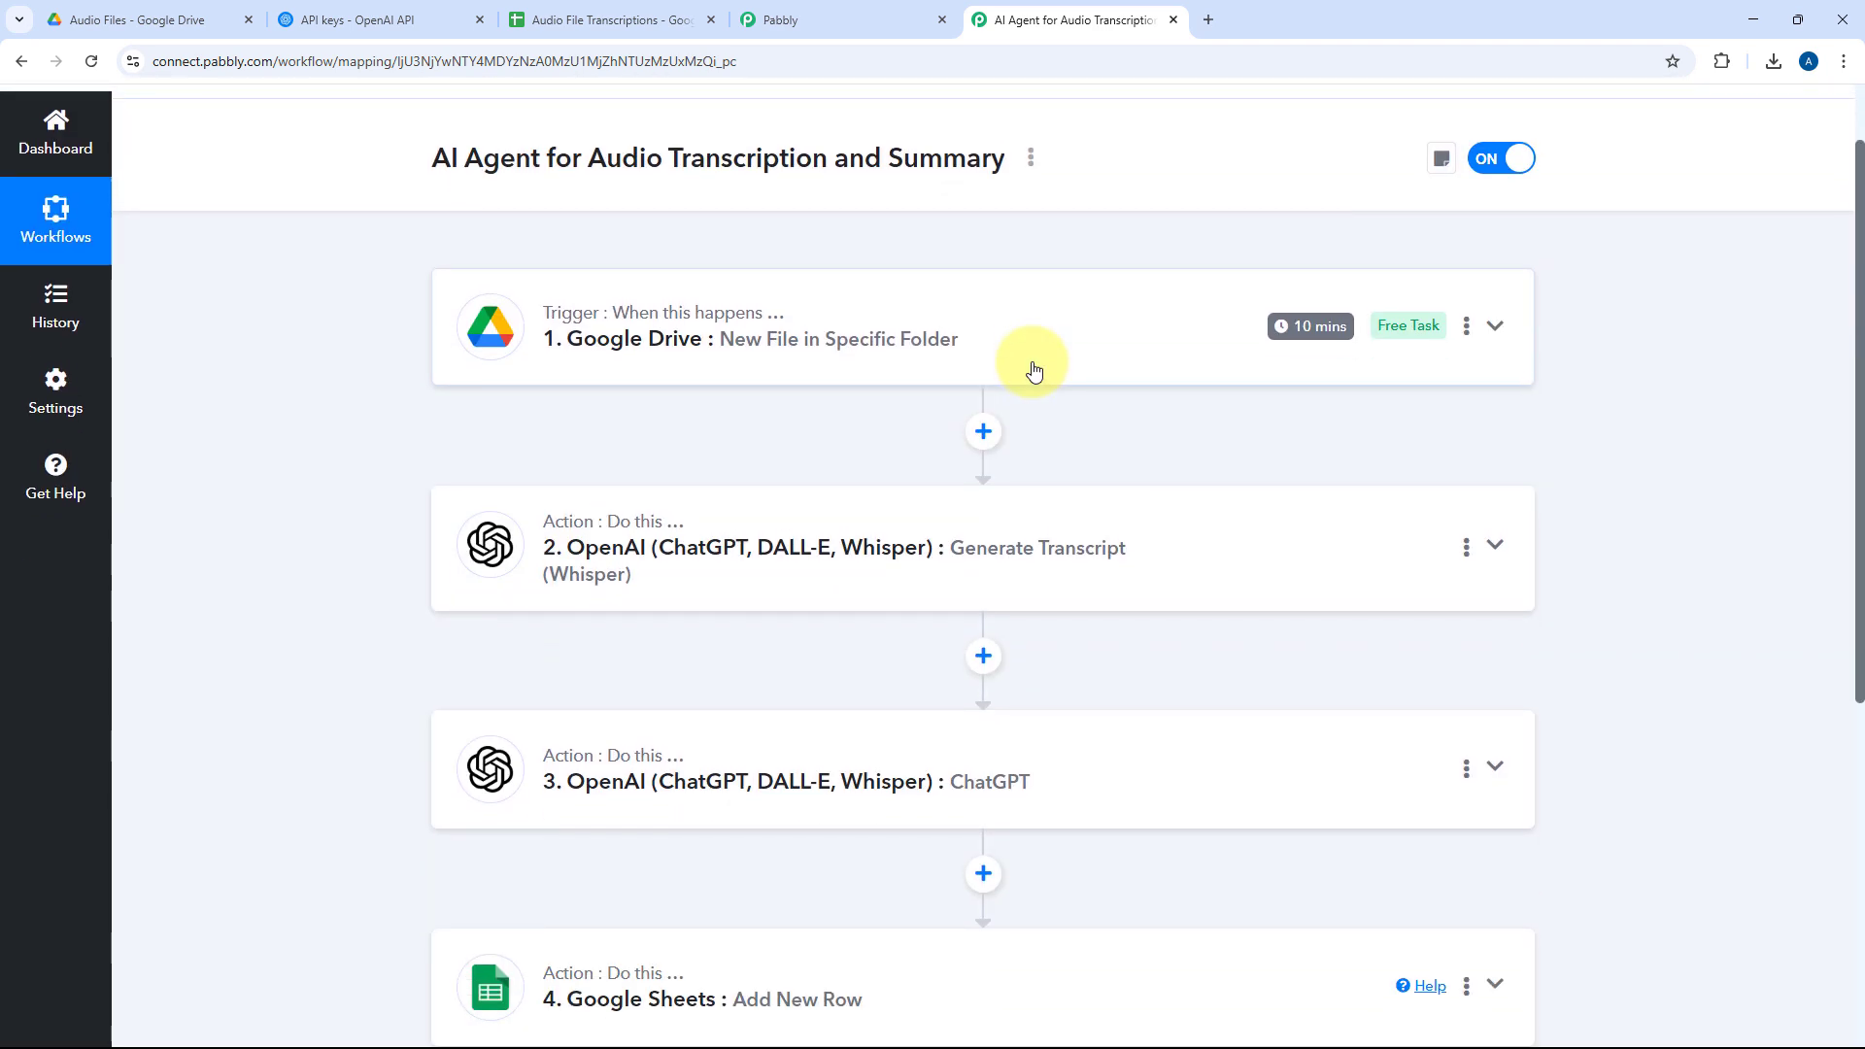
scroll(1033, 371, "up", 2)
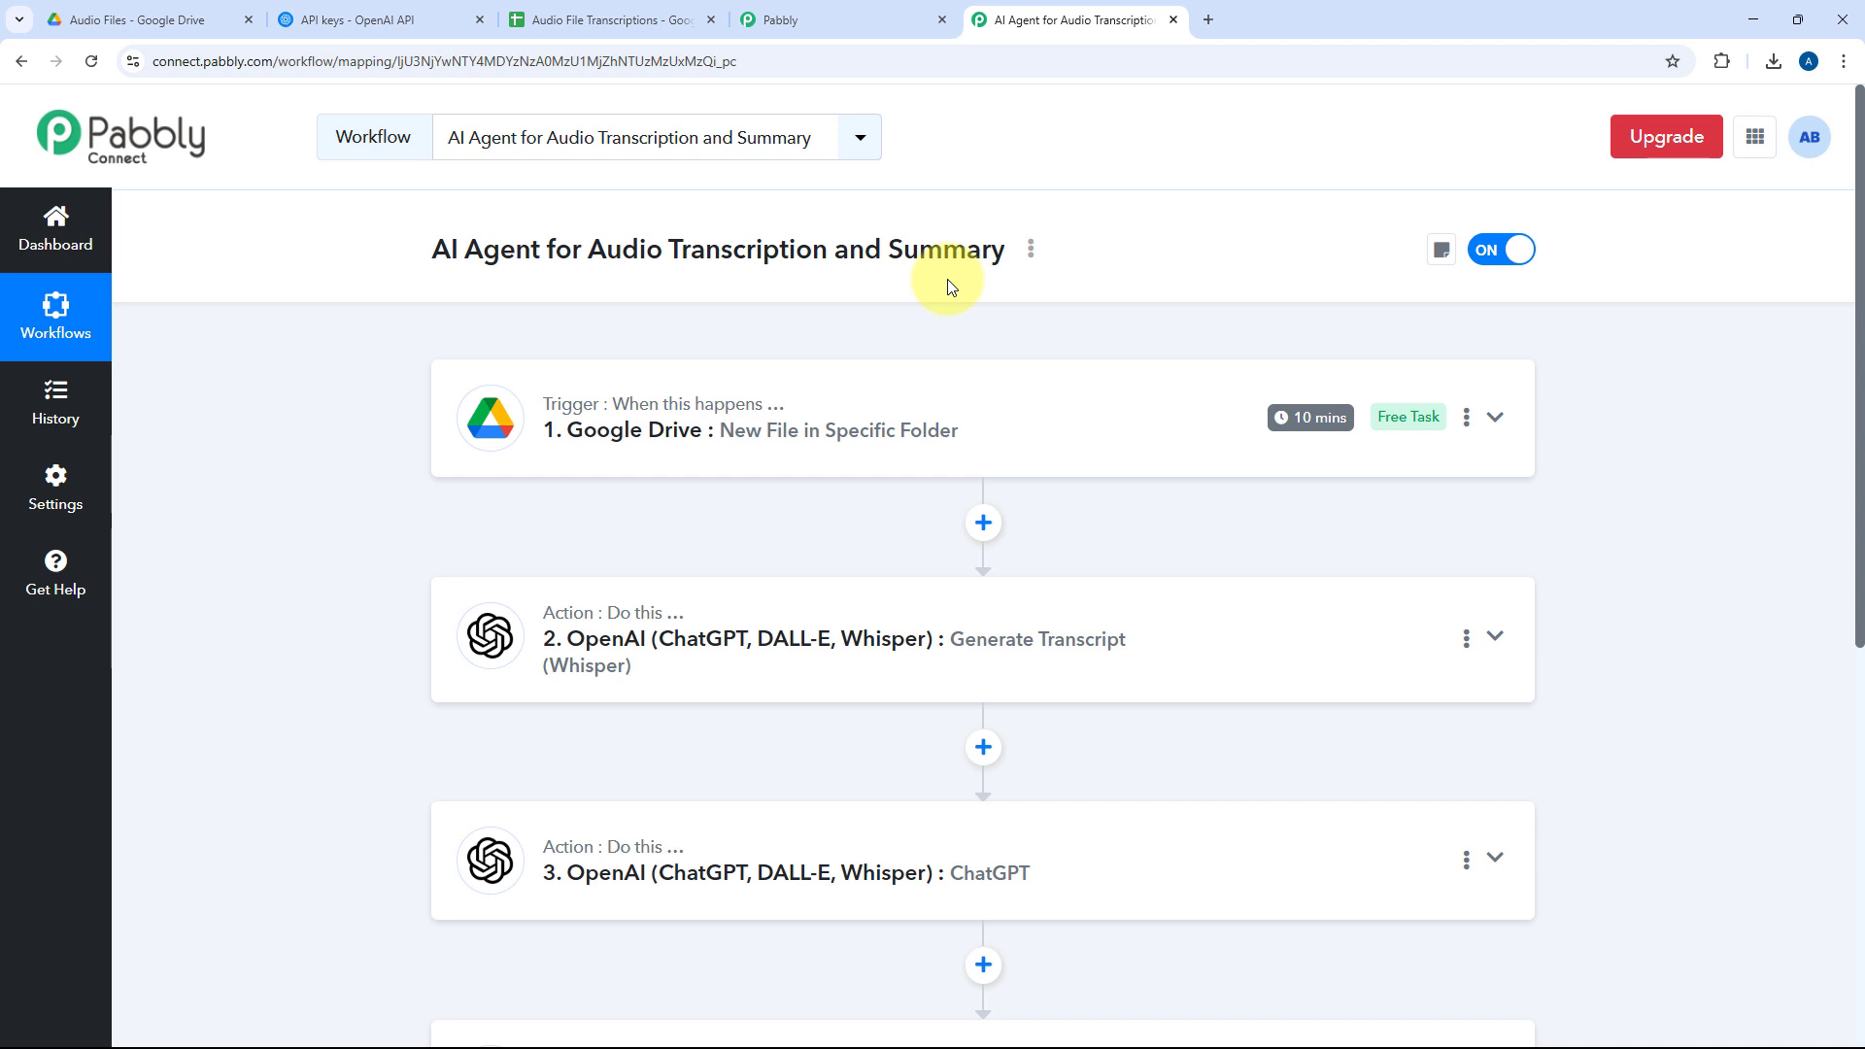
Upload the audio file AI Automations with Pabbly Connect from Downloads to the Audio Files folder in Google Drive
left_click(194, 17)
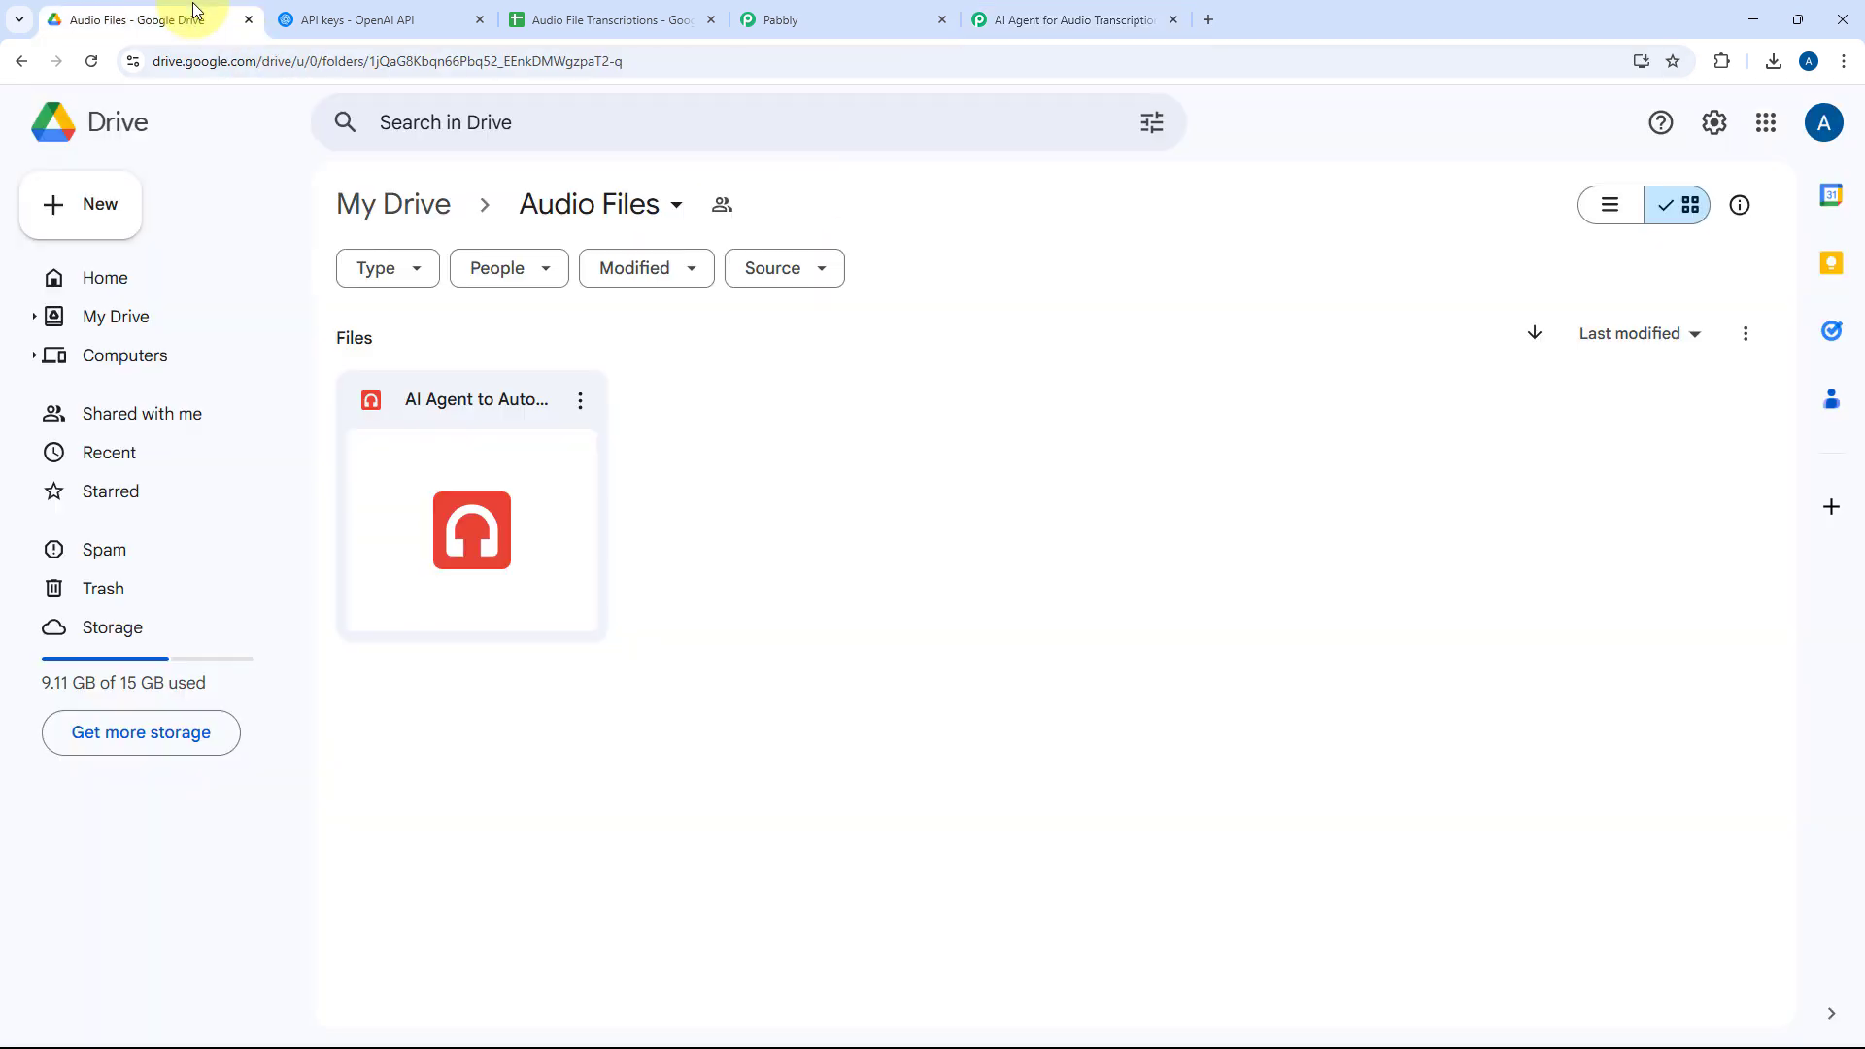
left_click(90, 201)
left_click(150, 257)
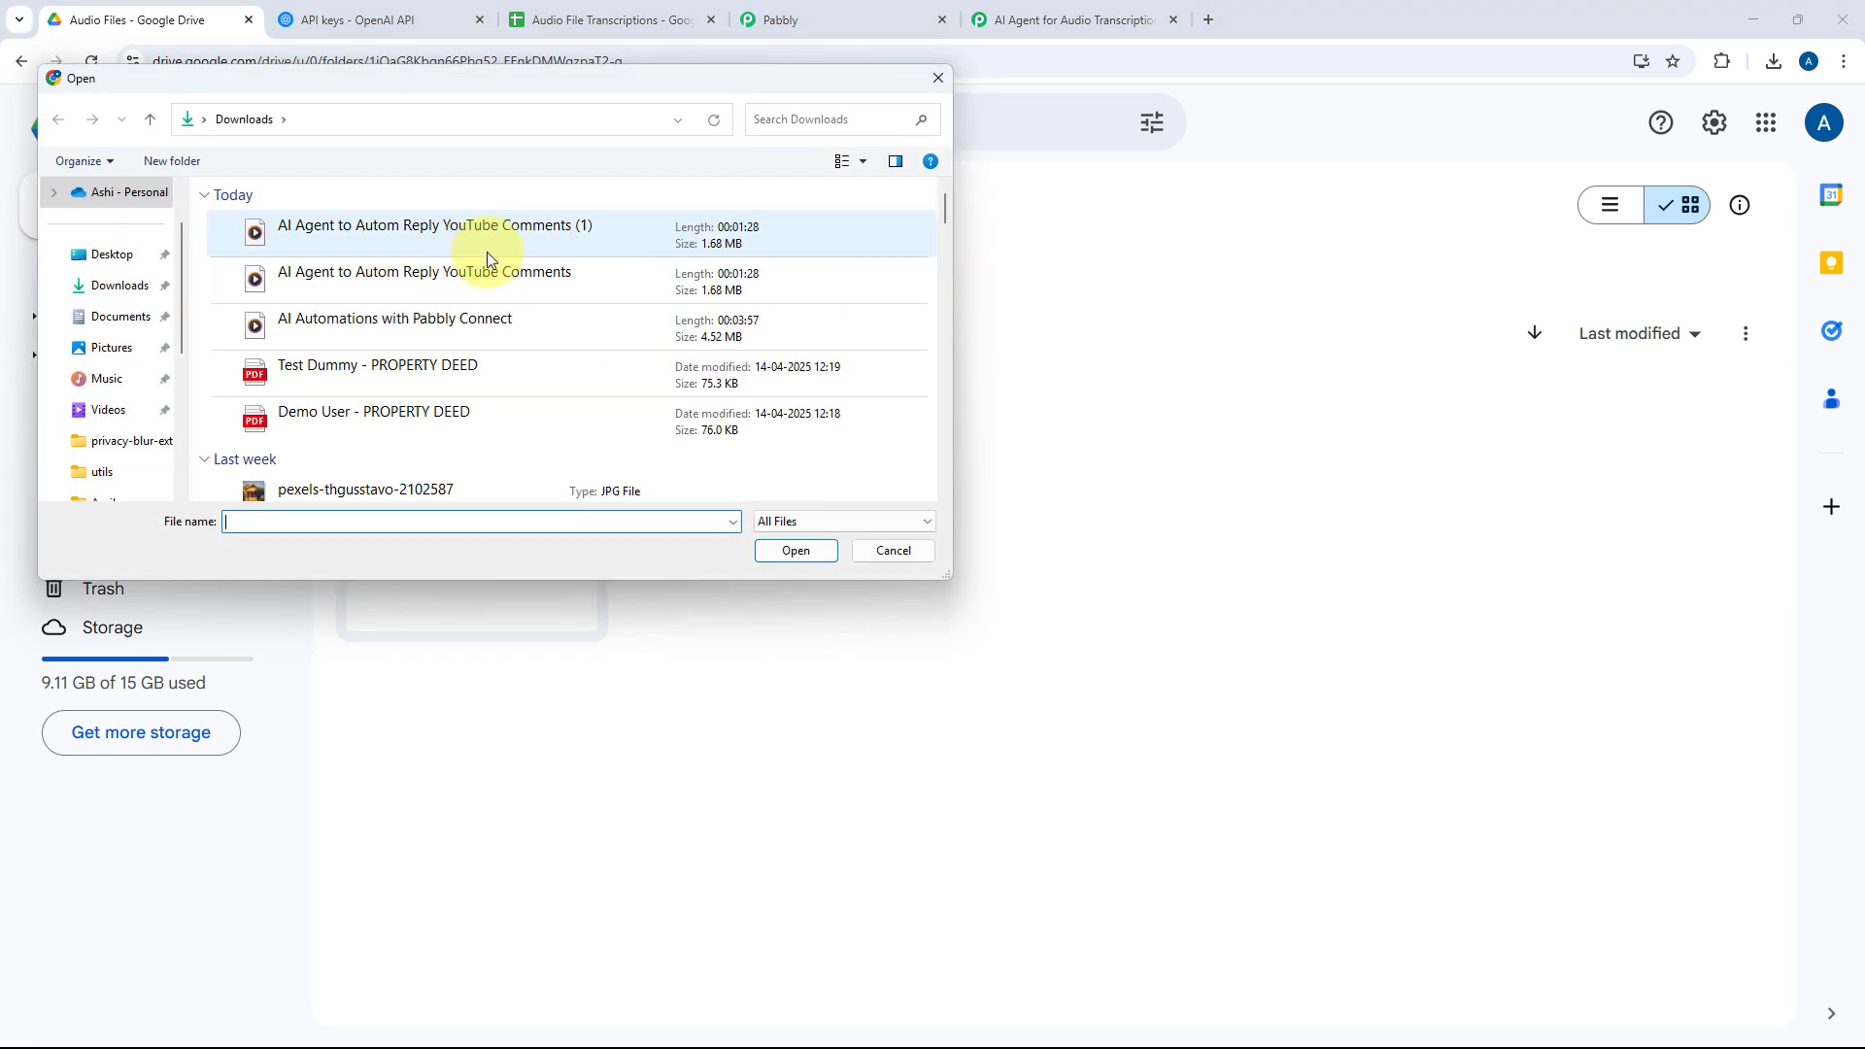
left_click(475, 278)
left_click(489, 324)
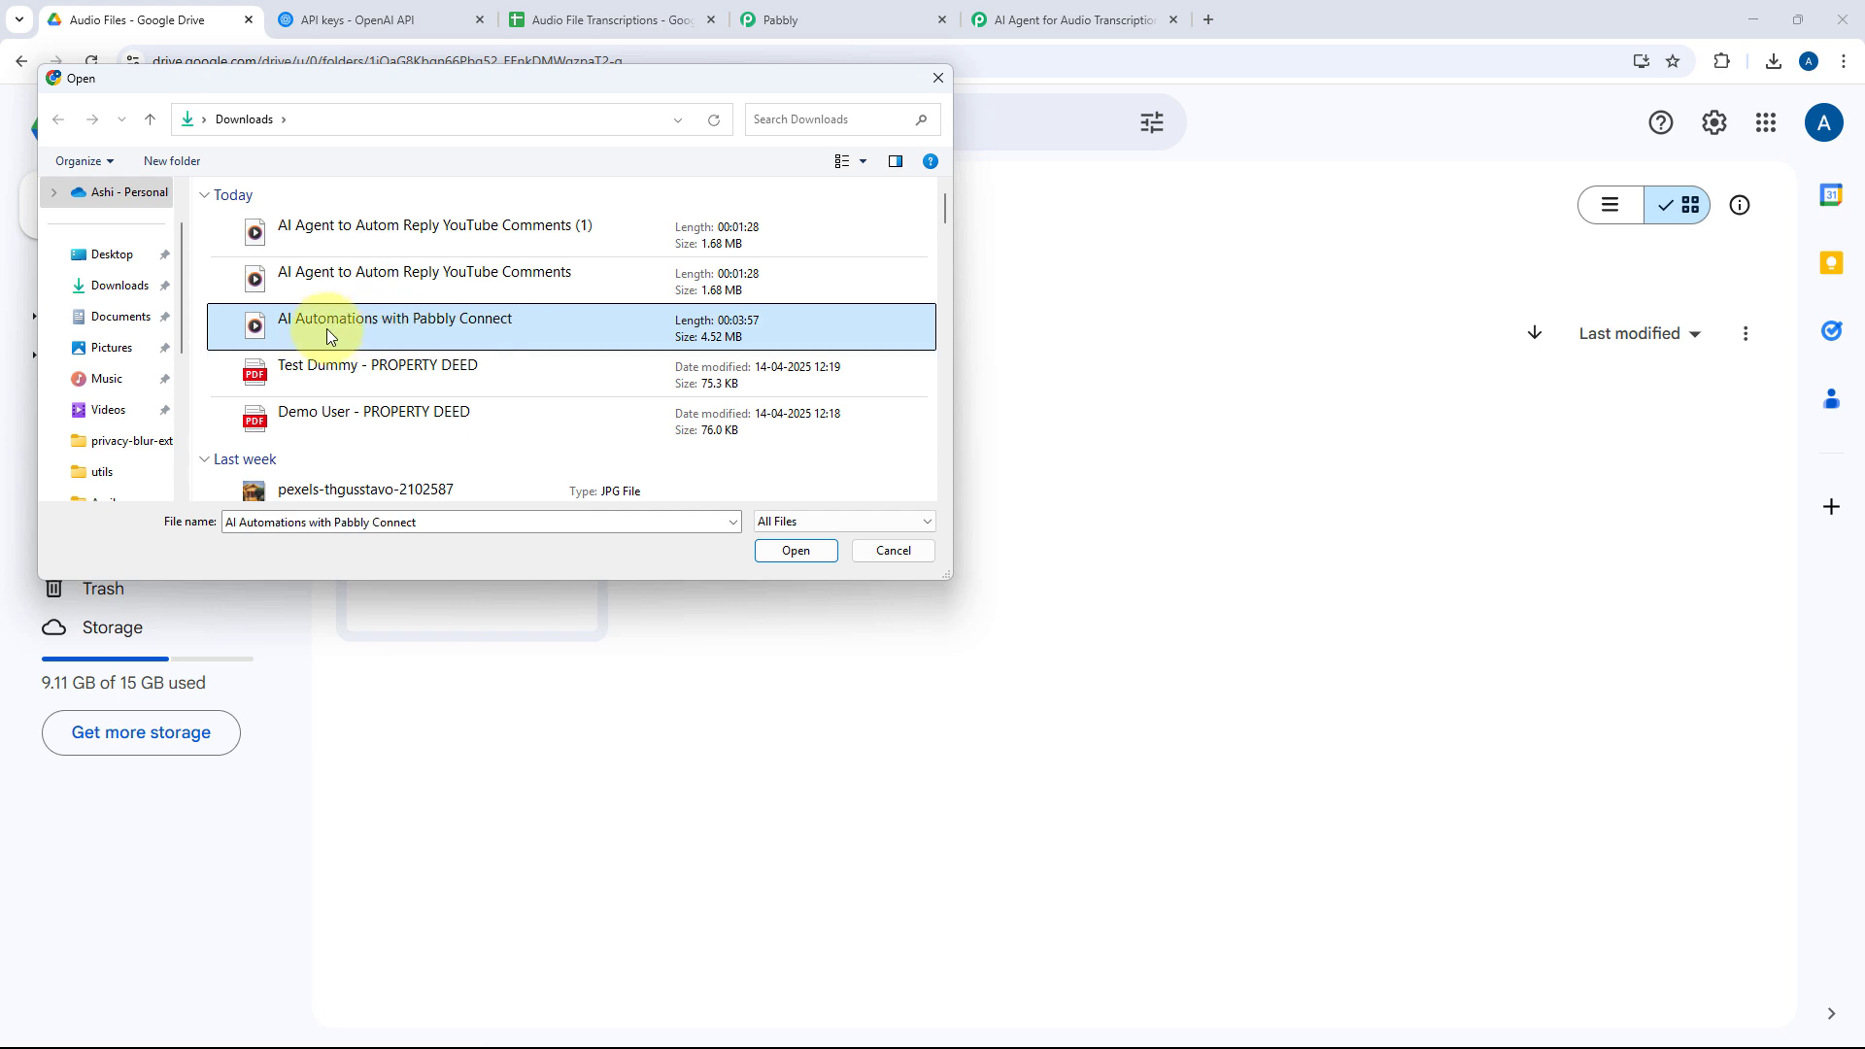
left_click(781, 555)
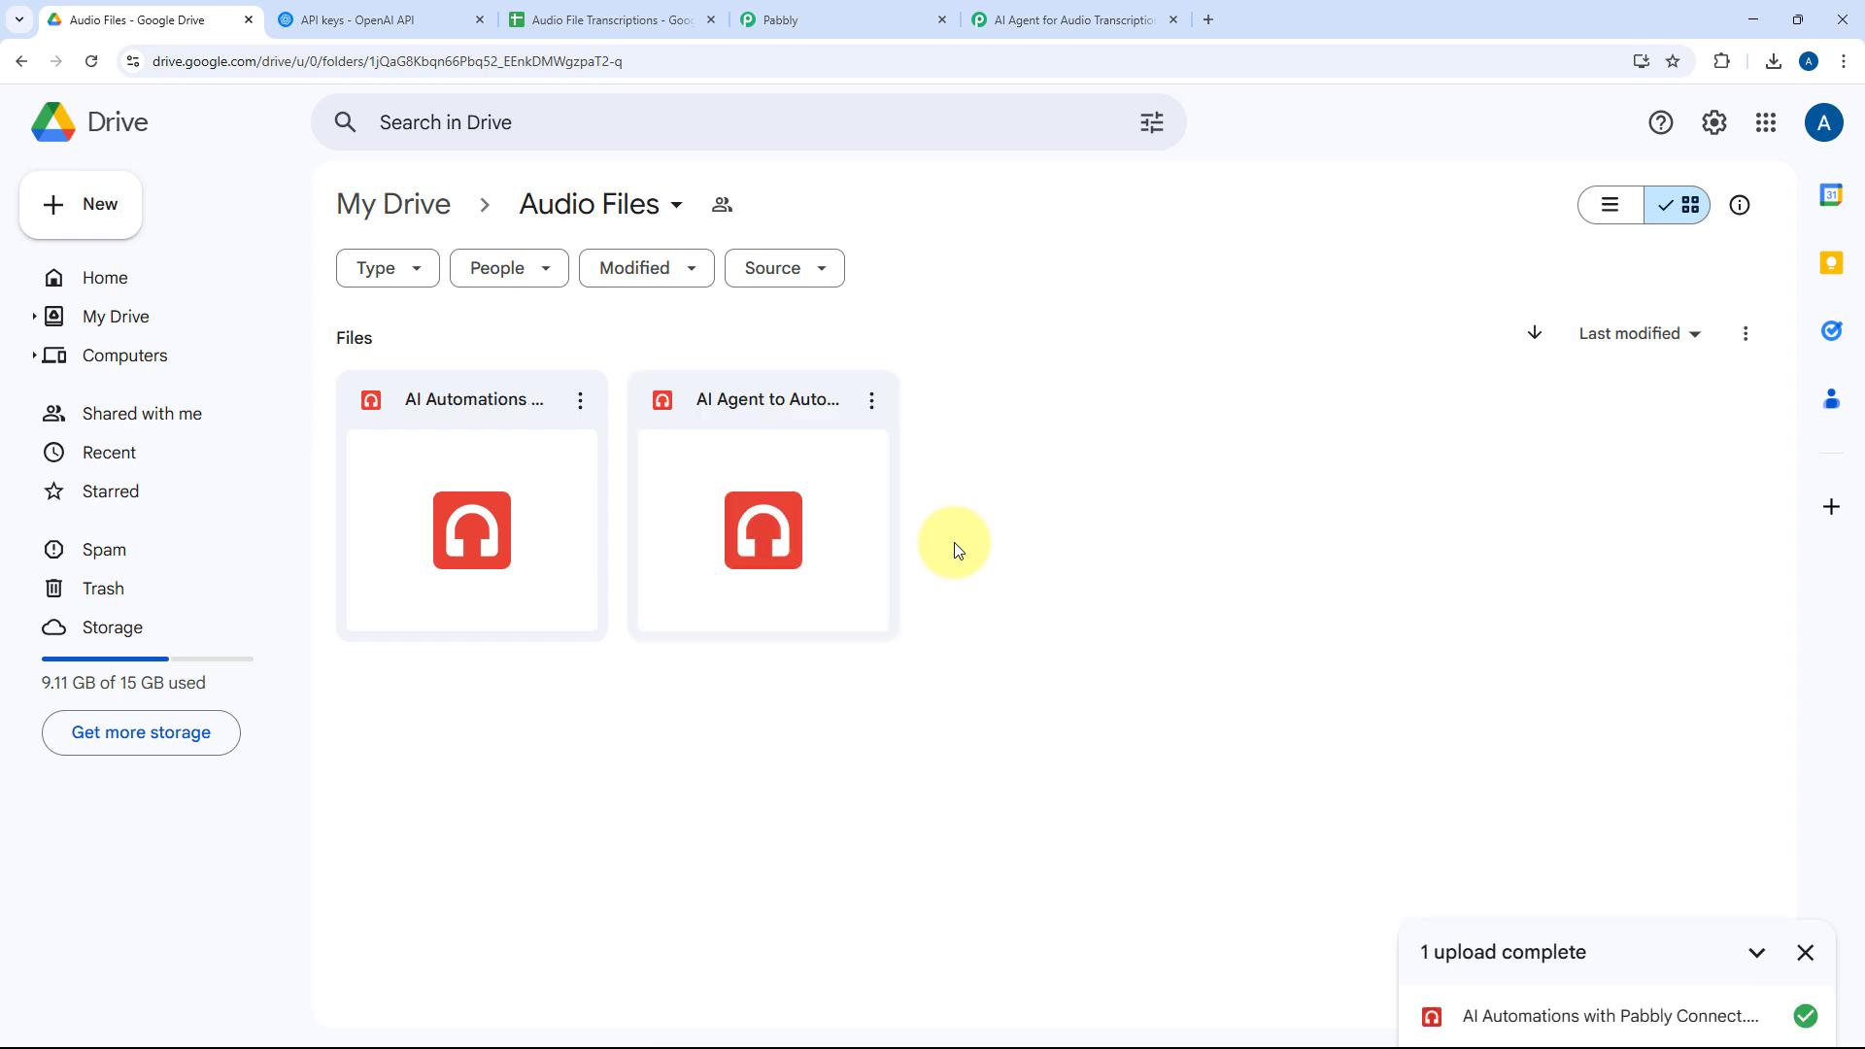
Check the spreadsheet for a new row, look at the Audio Files folder again, and view the workflow trigger's polling interval in Pabbly Connect
left_click(544, 21)
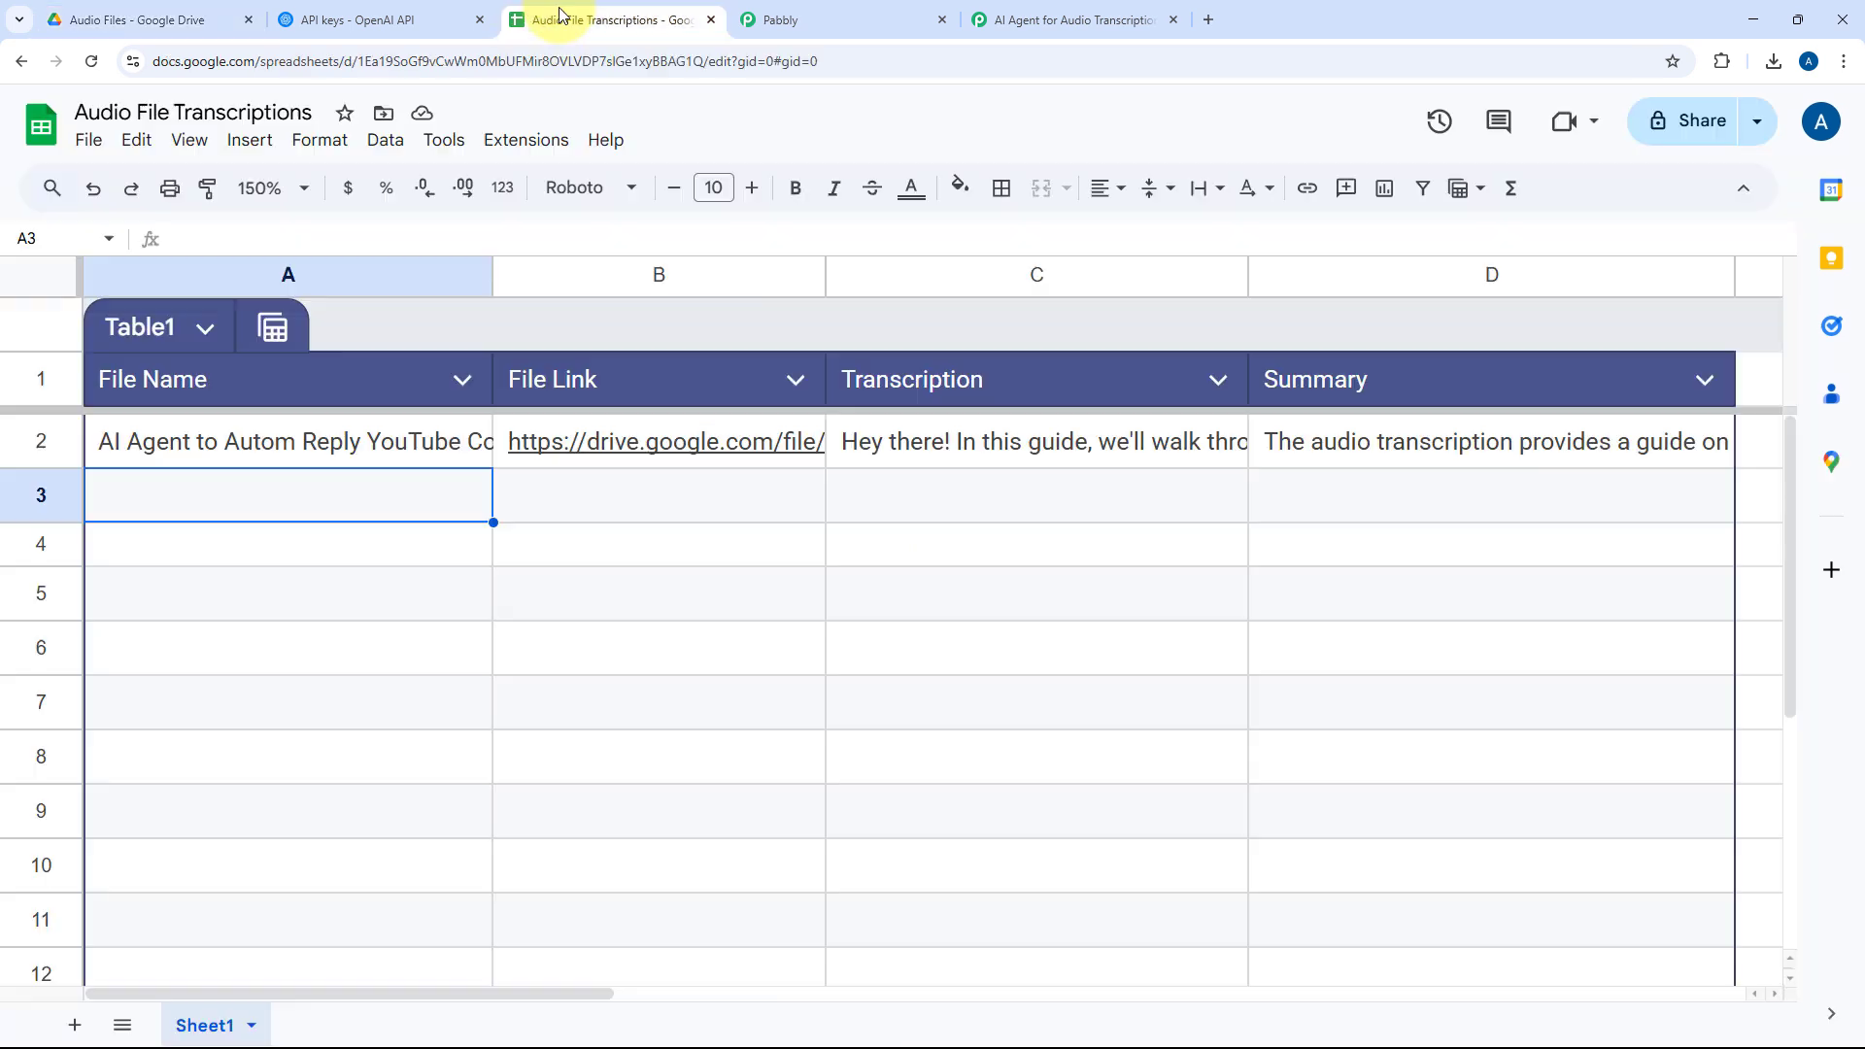
left_click(172, 12)
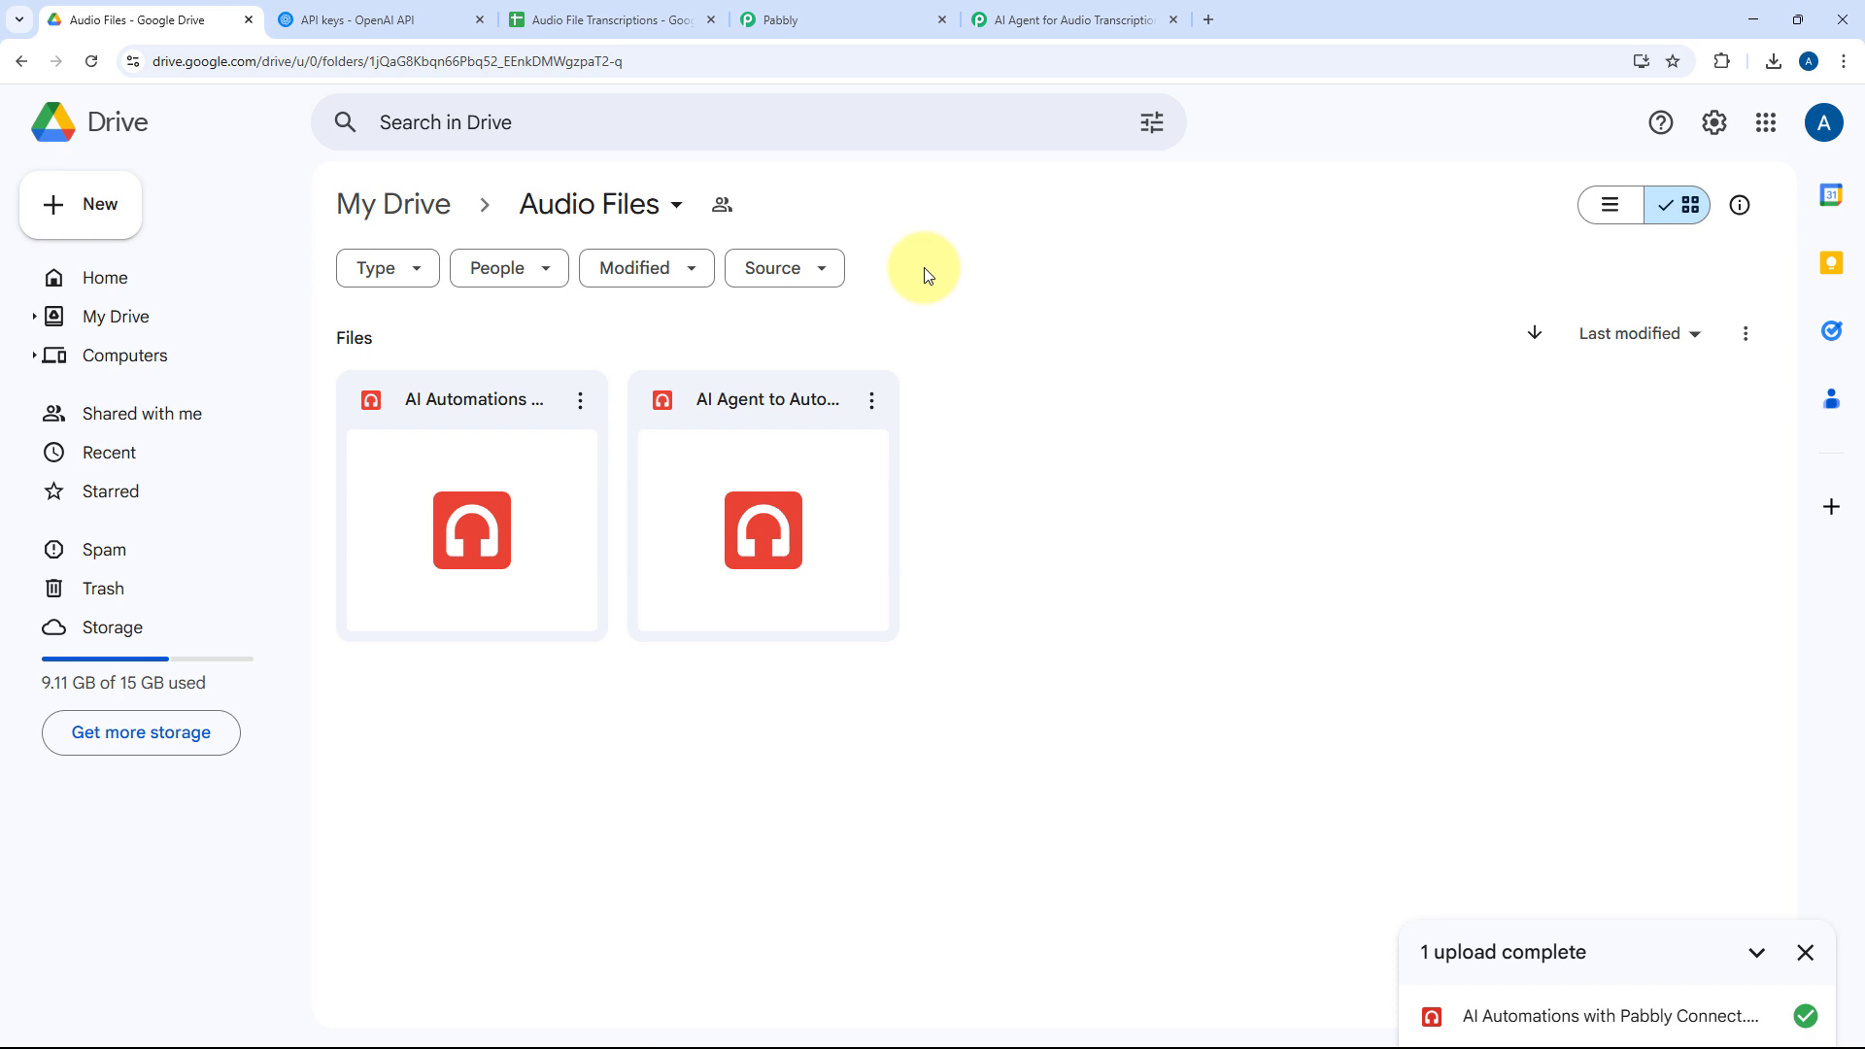
left_click(1044, 18)
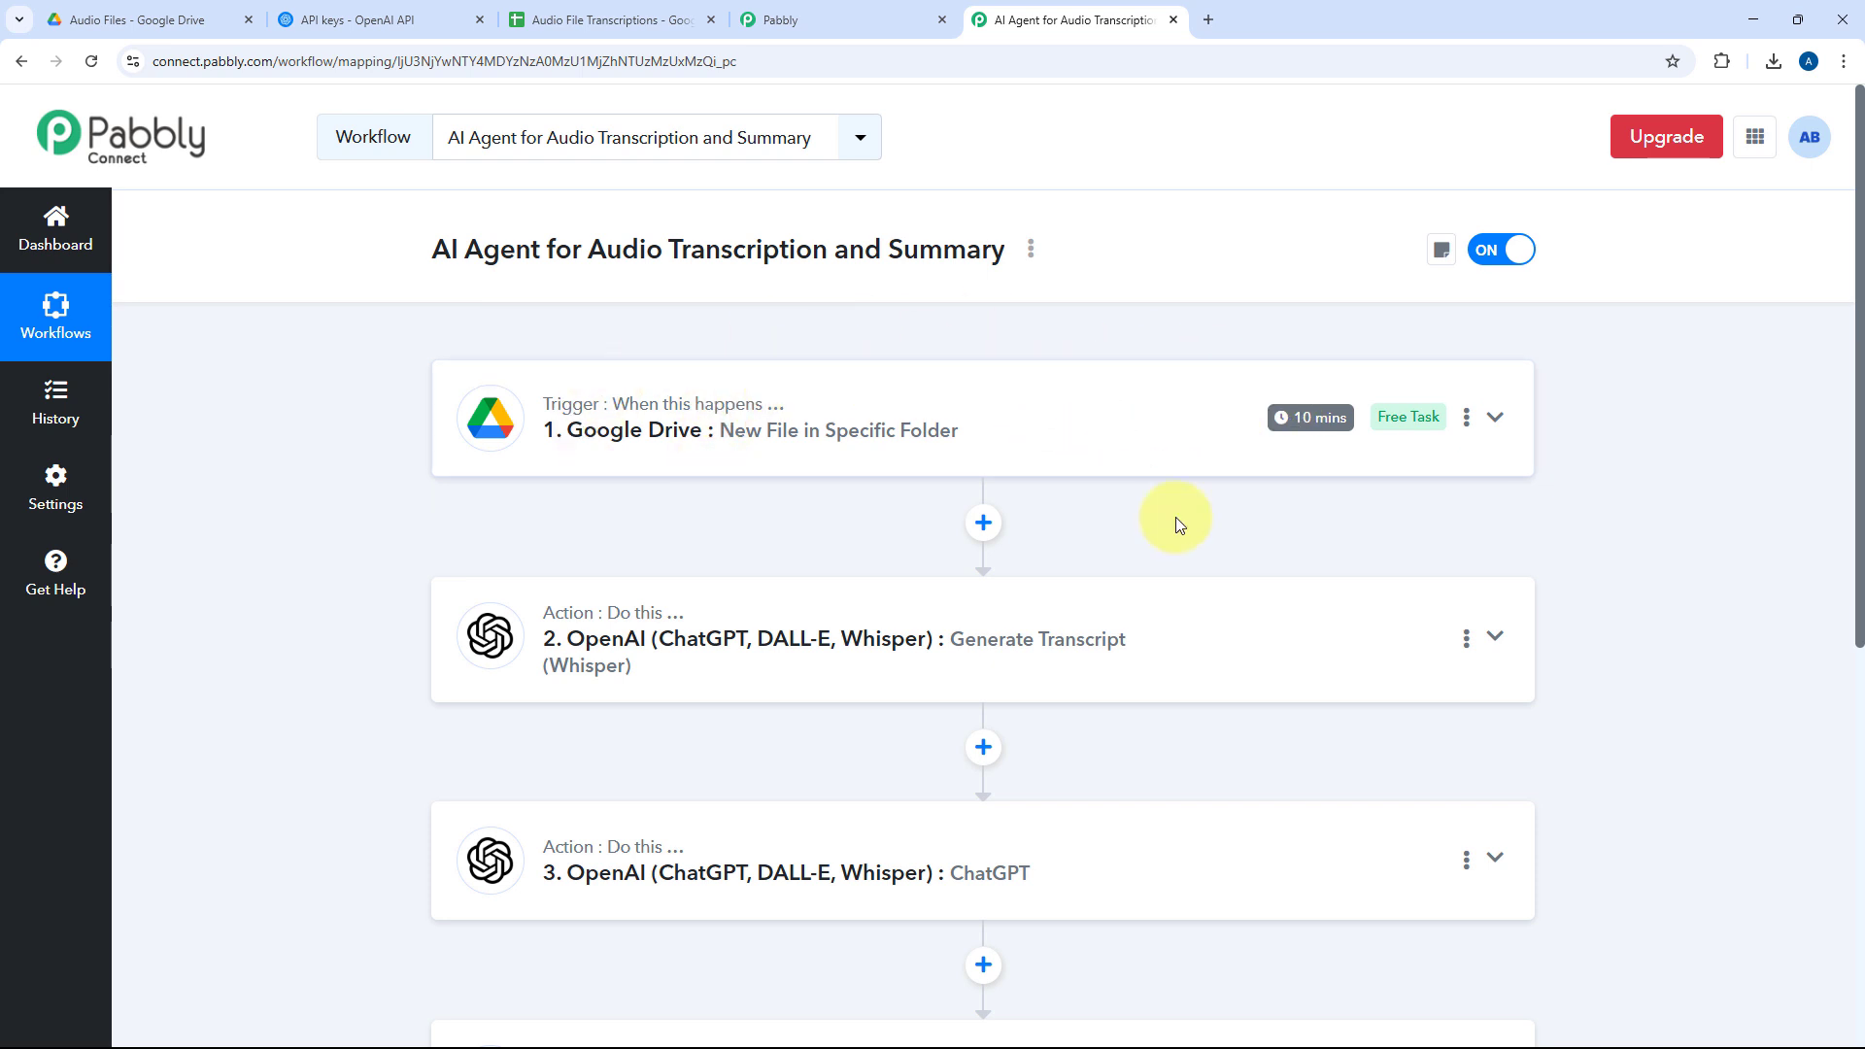
mouse_move(1317, 424)
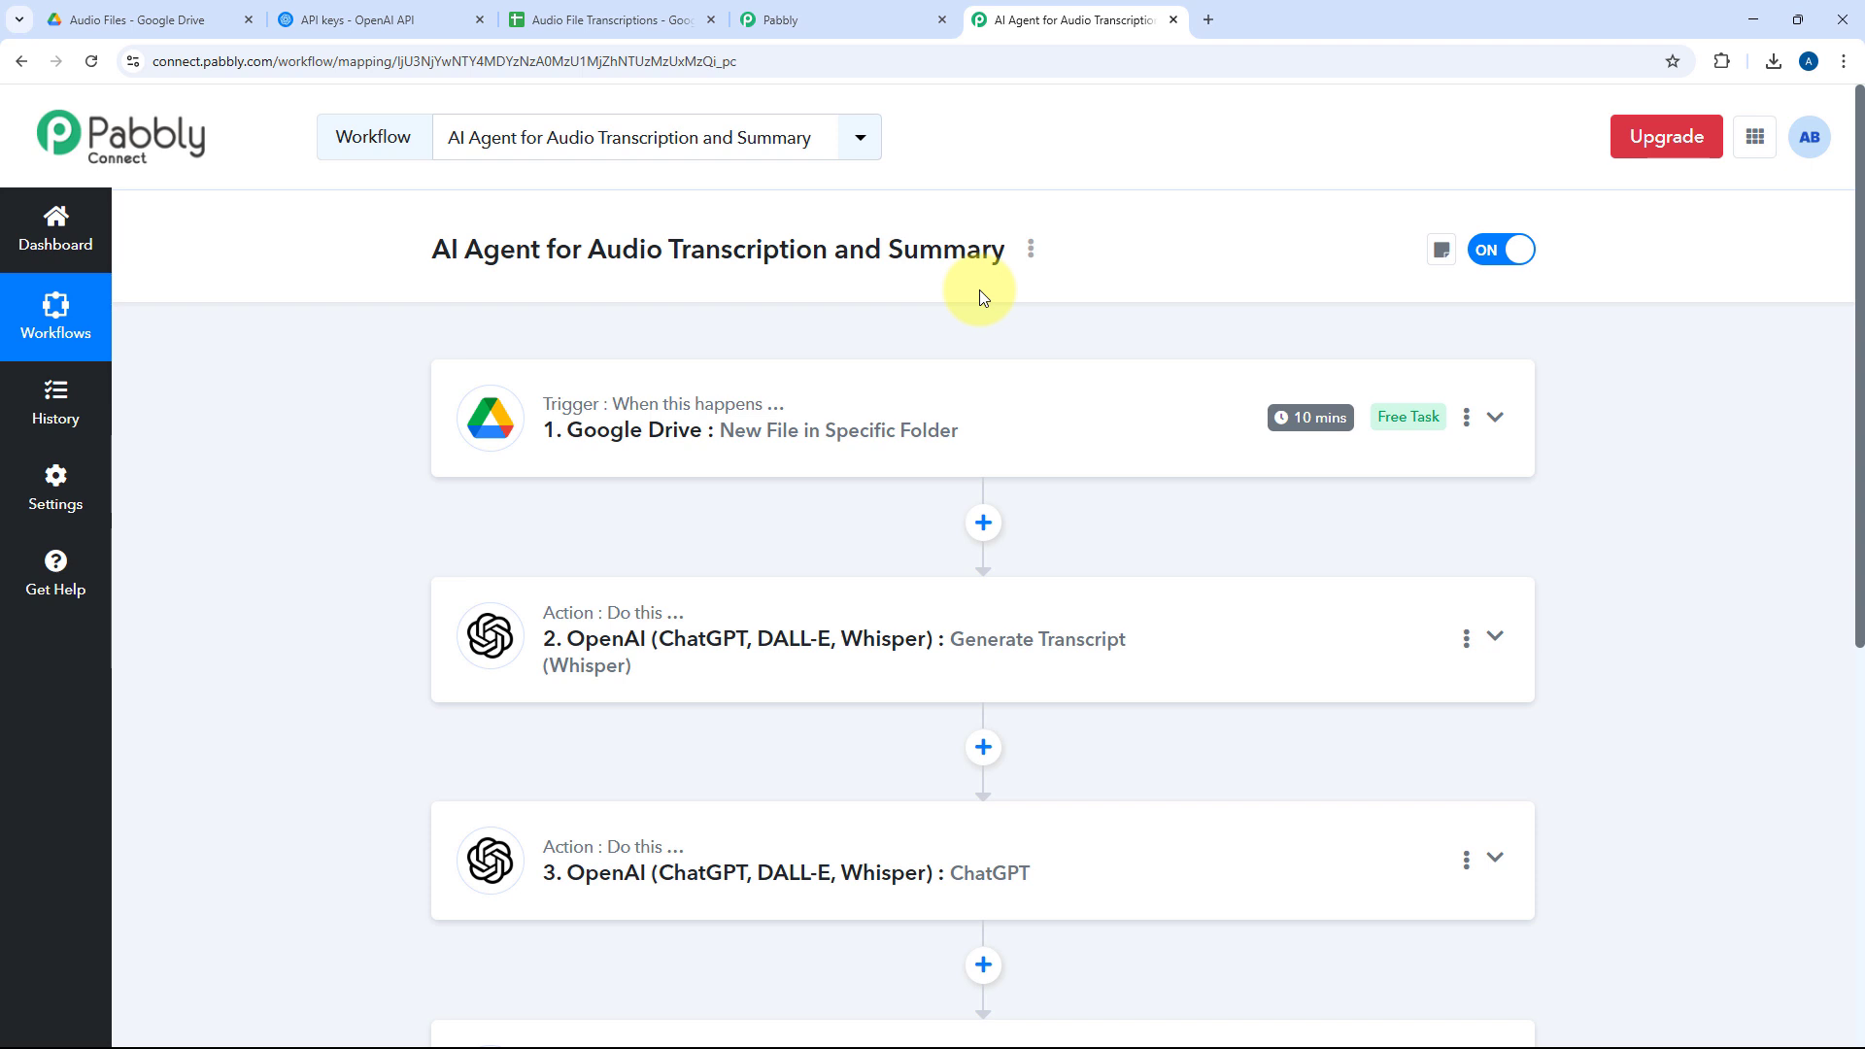
Reduce row 3 of the Audio File Transcriptions spreadsheet to one-line height and compare its file name with the uploaded file in Google Drive
left_click(622, 19)
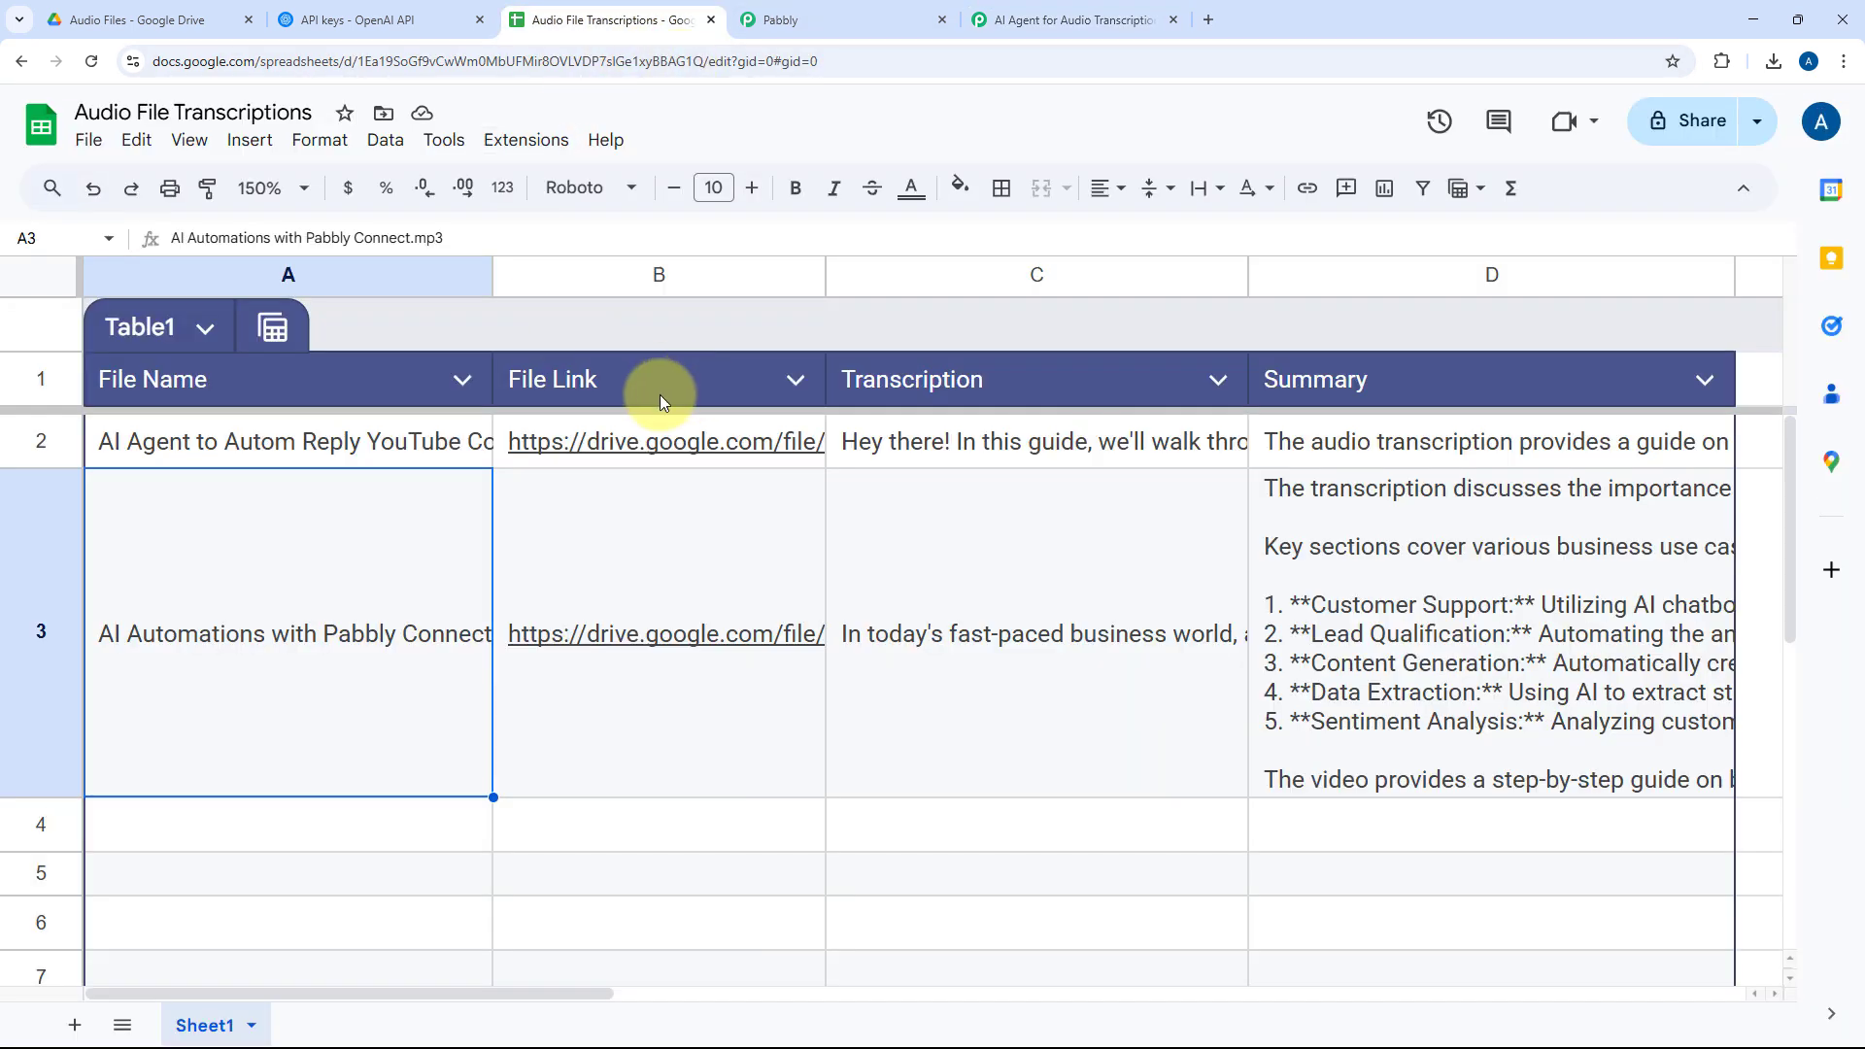
left_click_drag(42, 797, 49, 521)
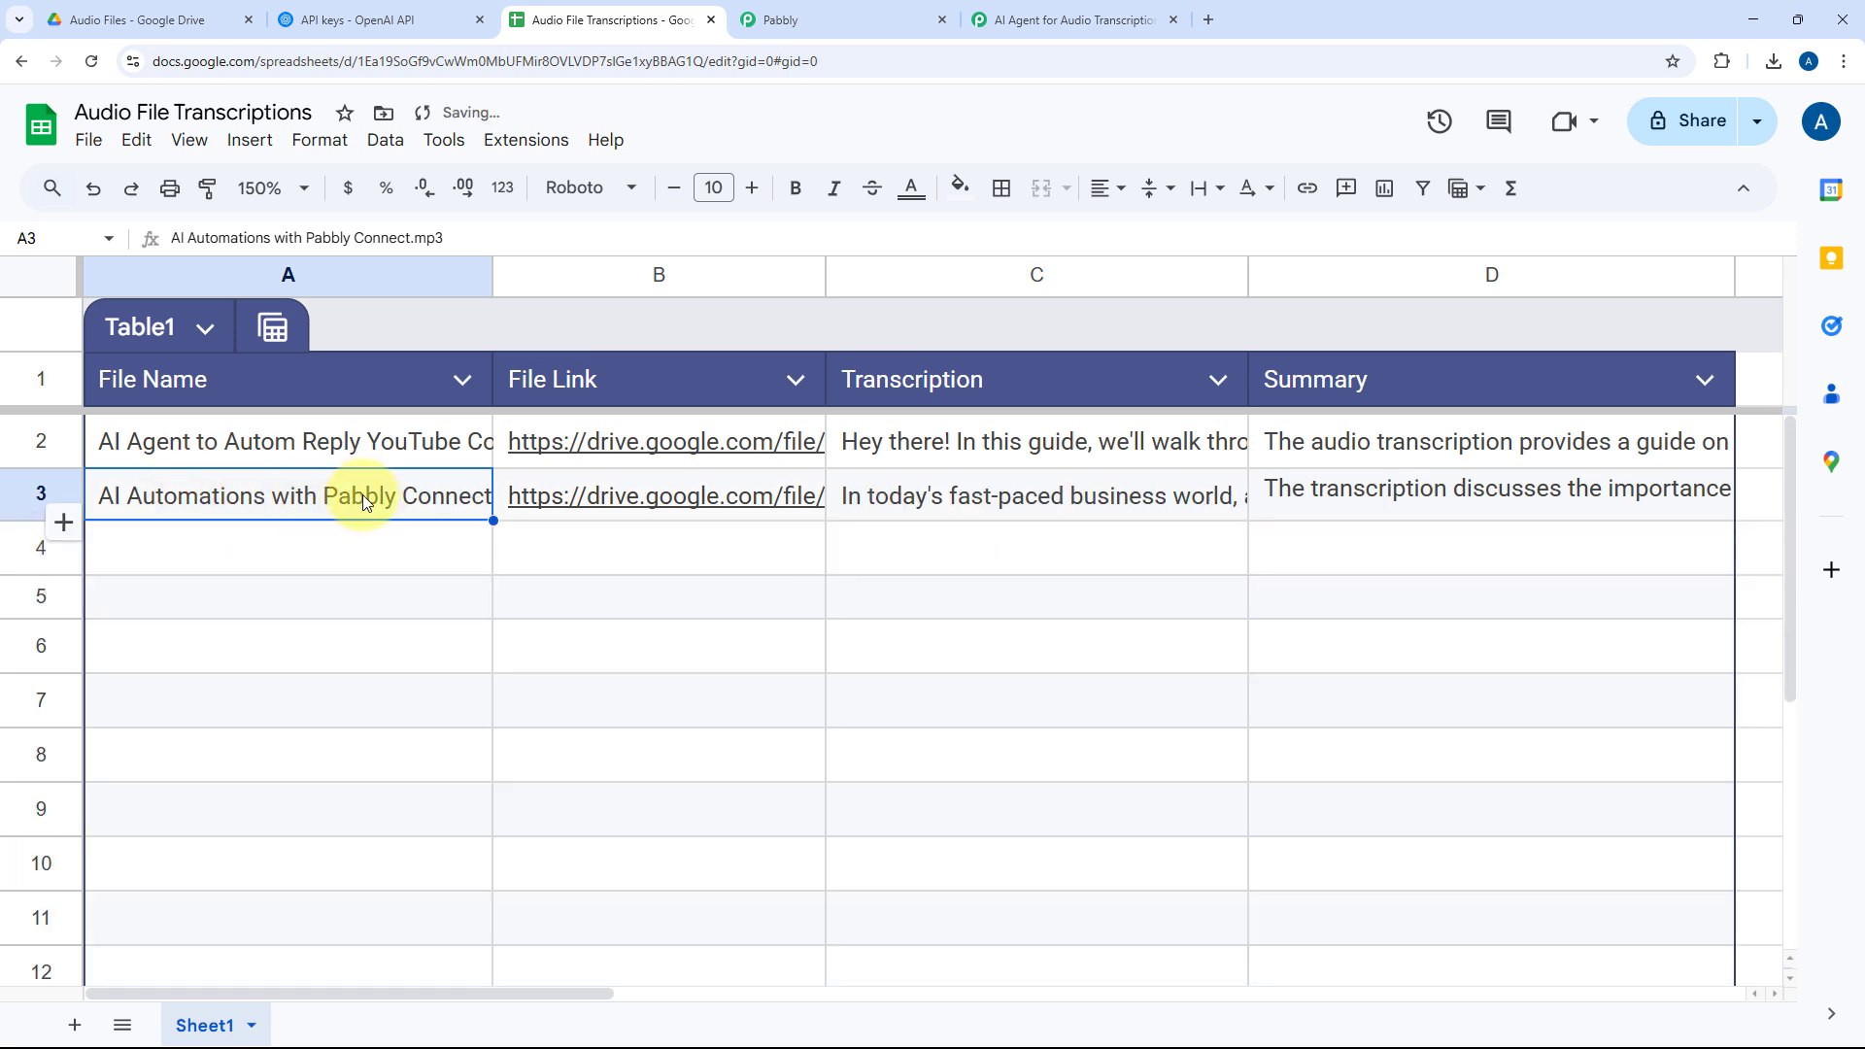
double_click(334, 495)
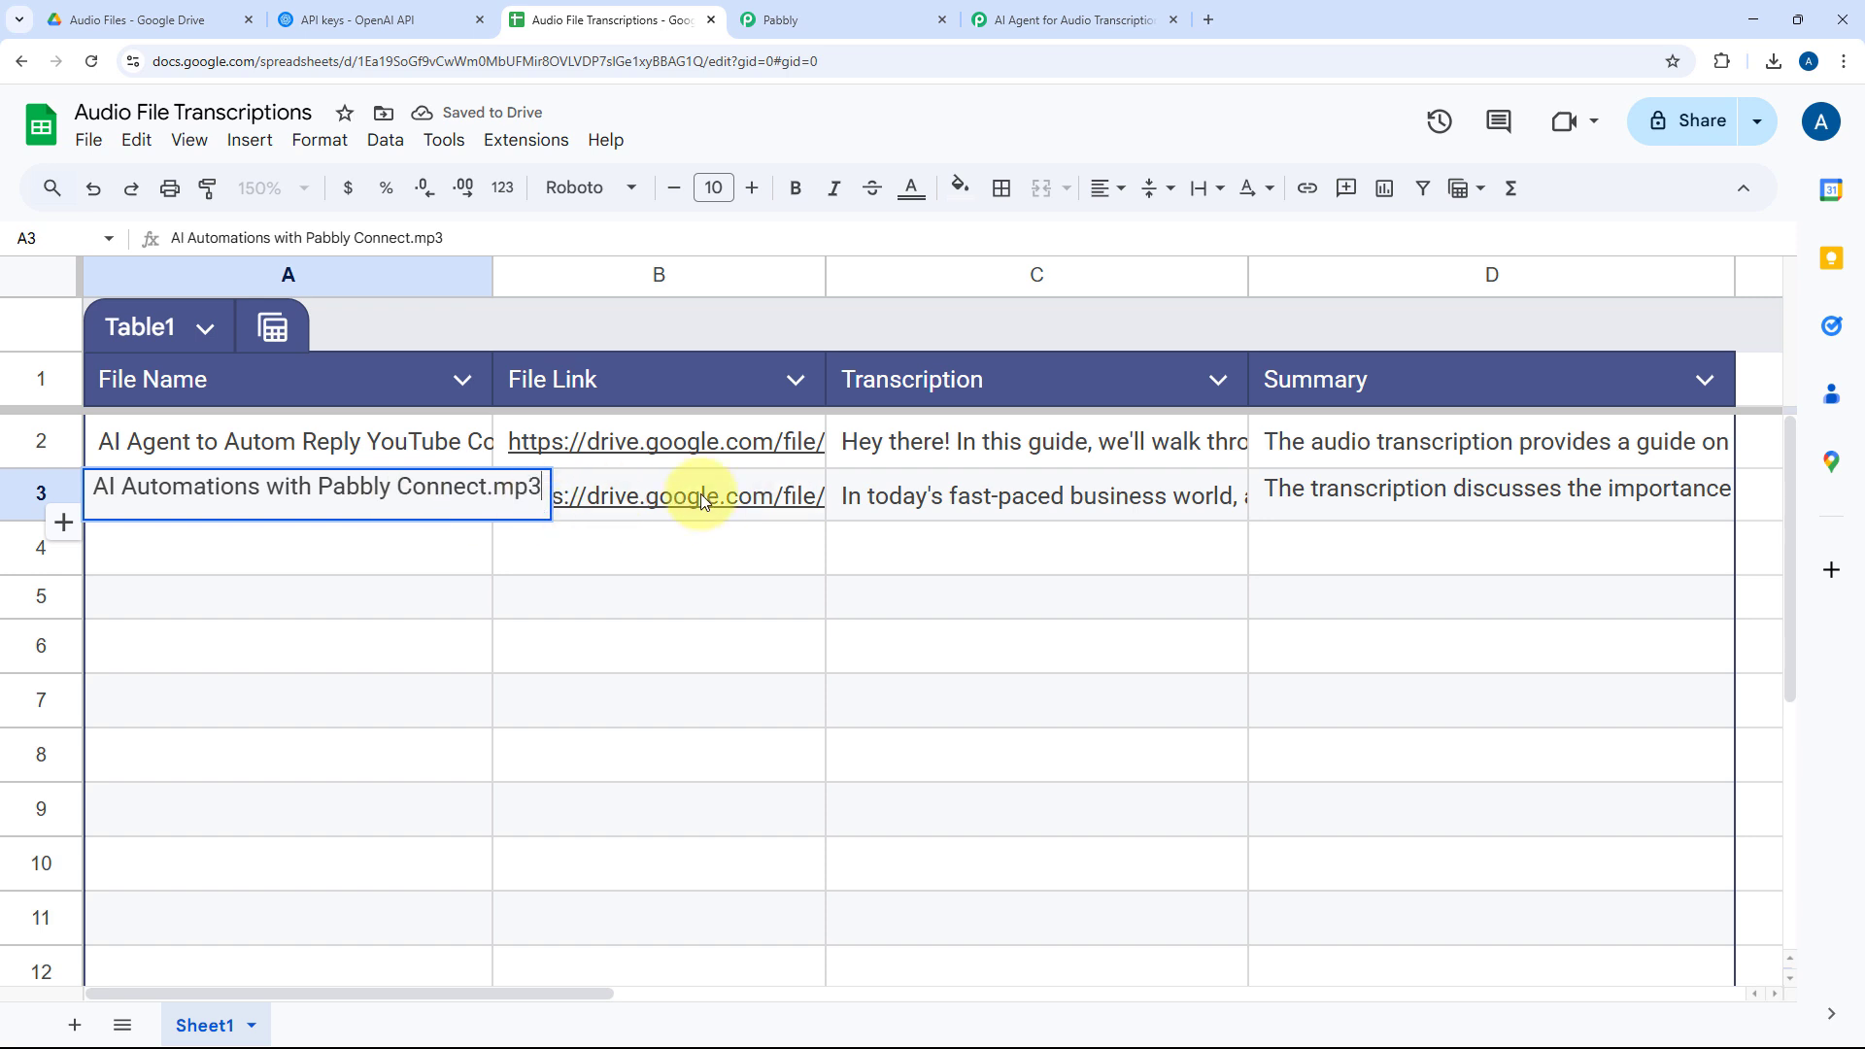
left_click(136, 20)
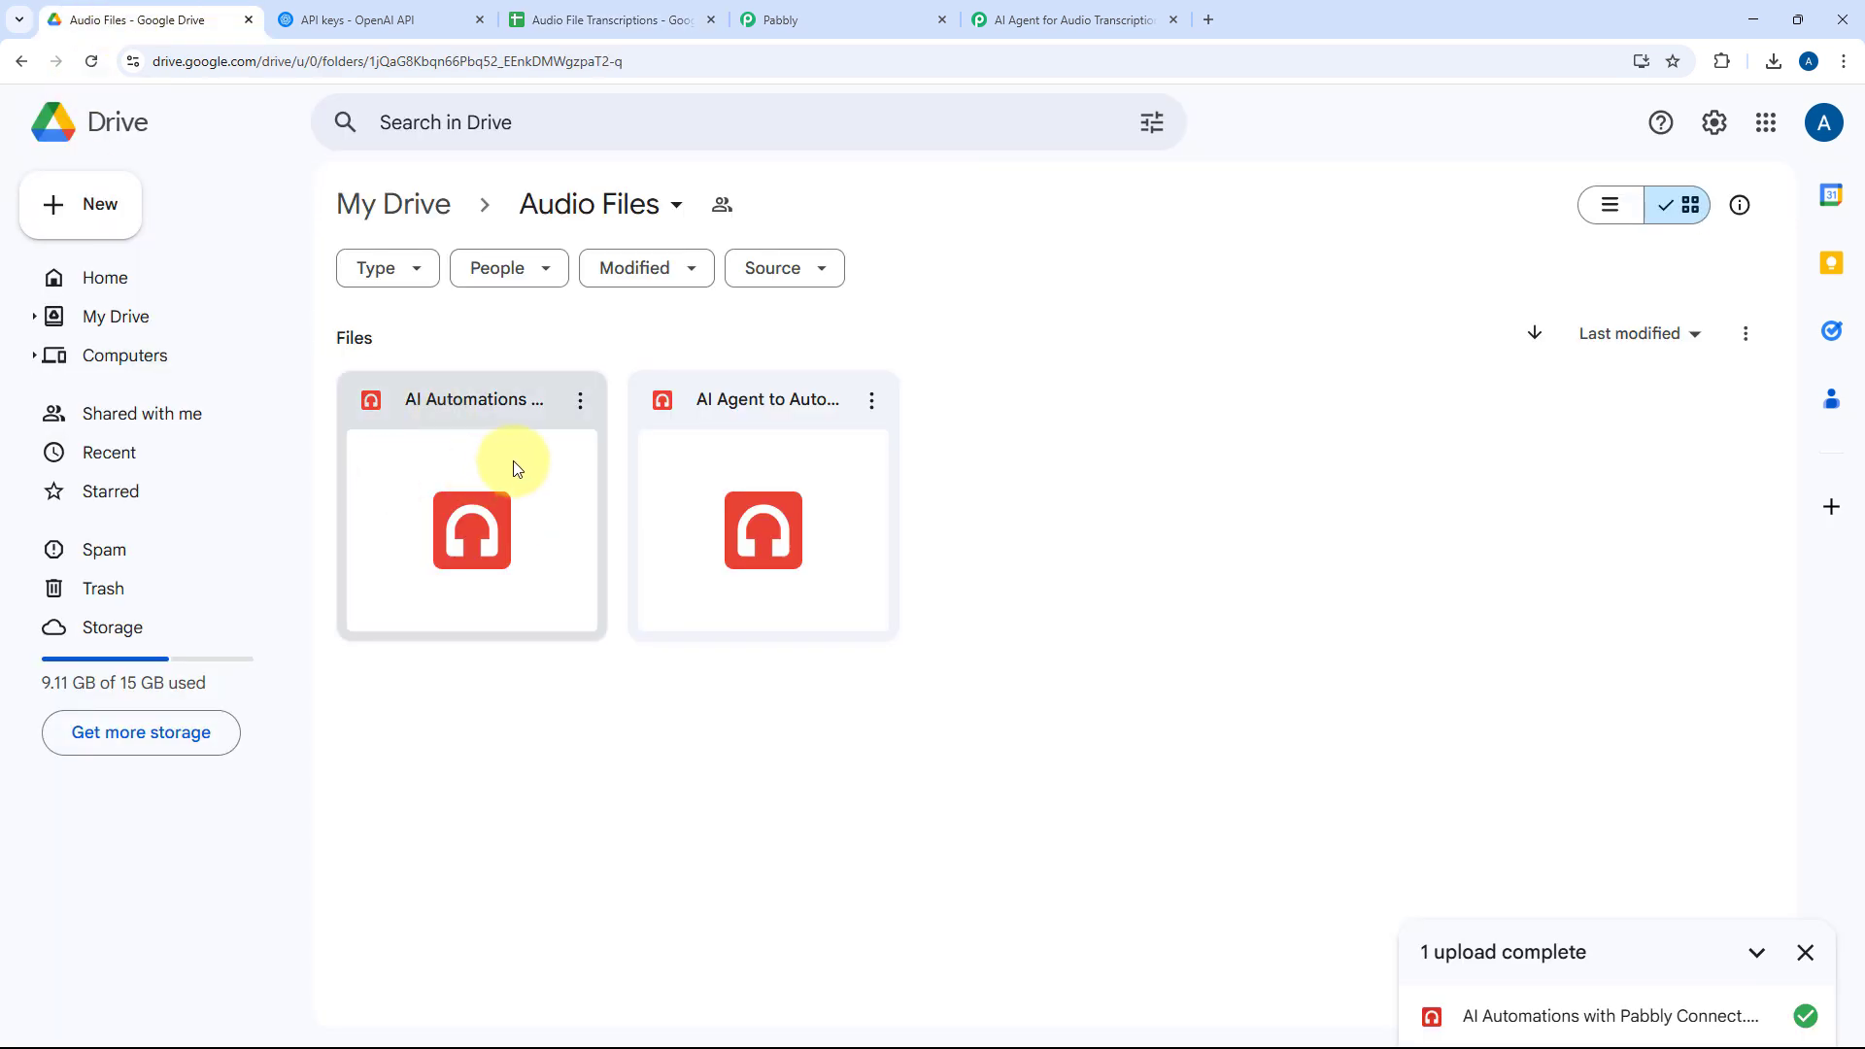
left_click(544, 19)
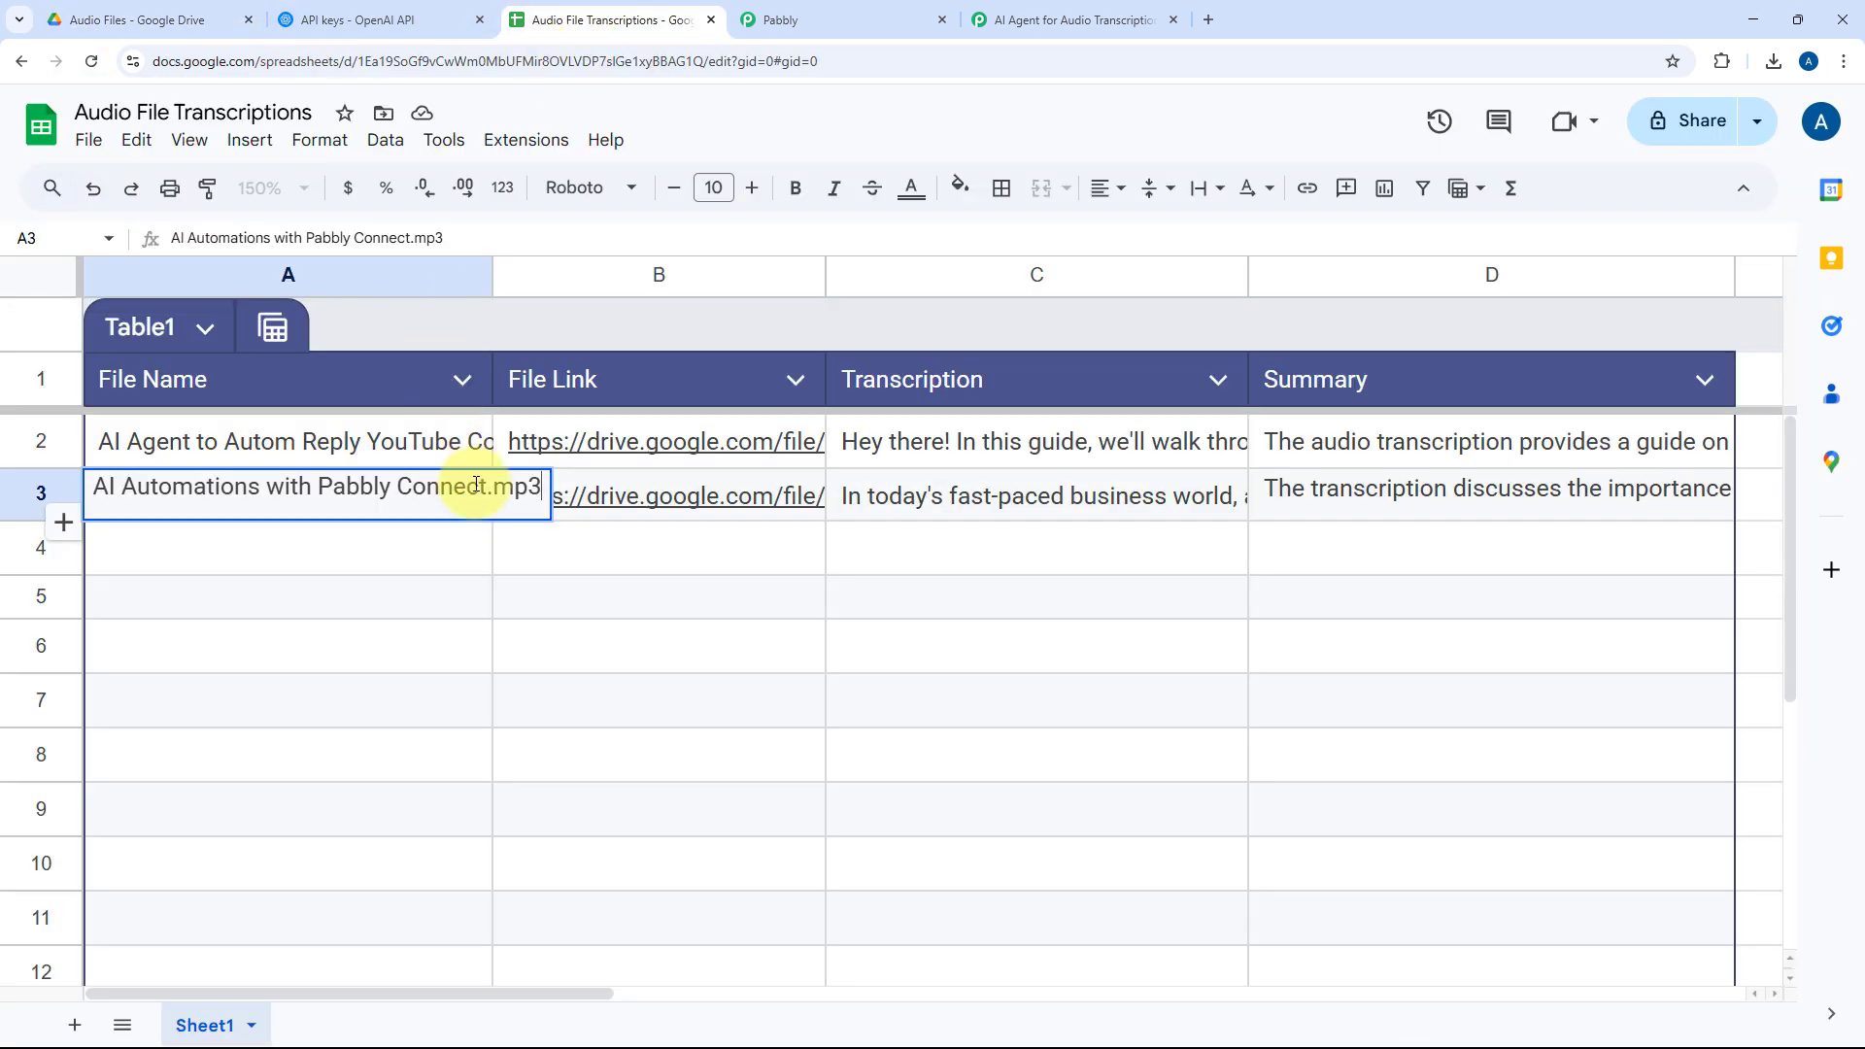
Open the file link in row 3 to check the audio file, close it, and read the row's transcription
left_click(651, 503)
left_click(679, 545)
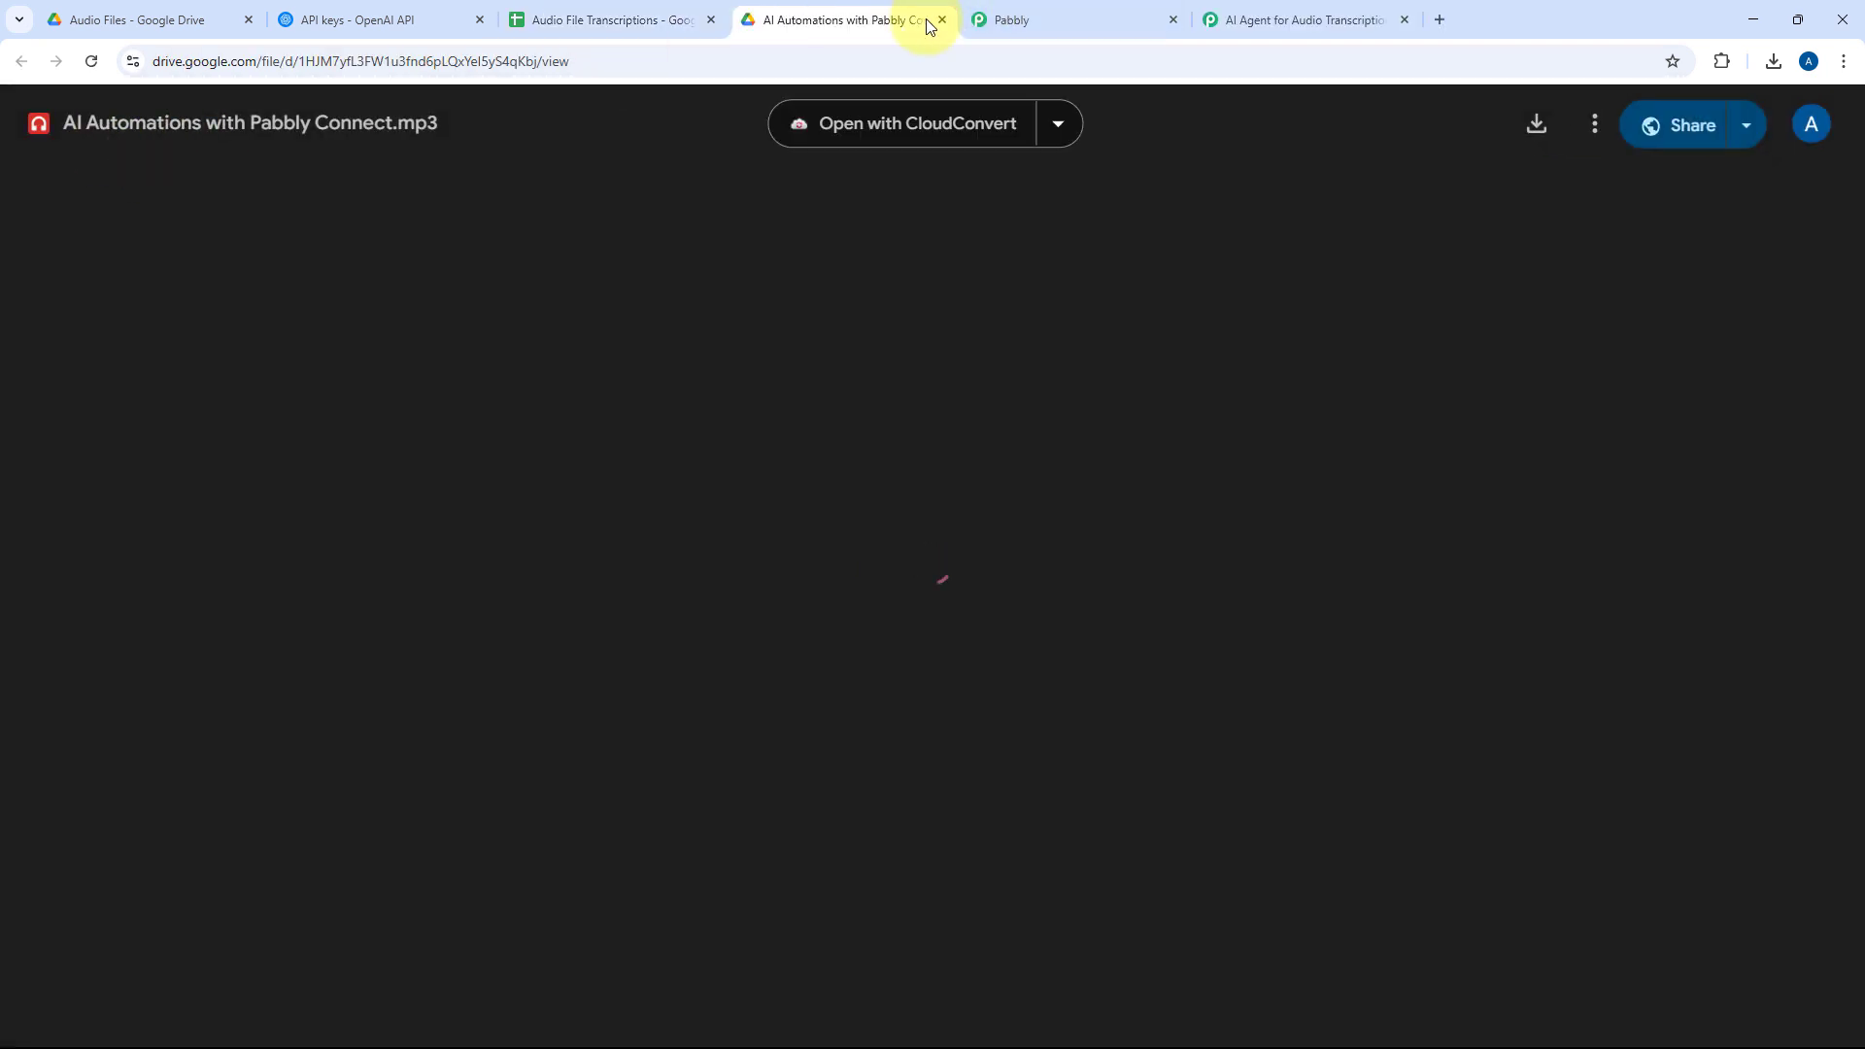
left_click(941, 19)
left_click(1015, 497)
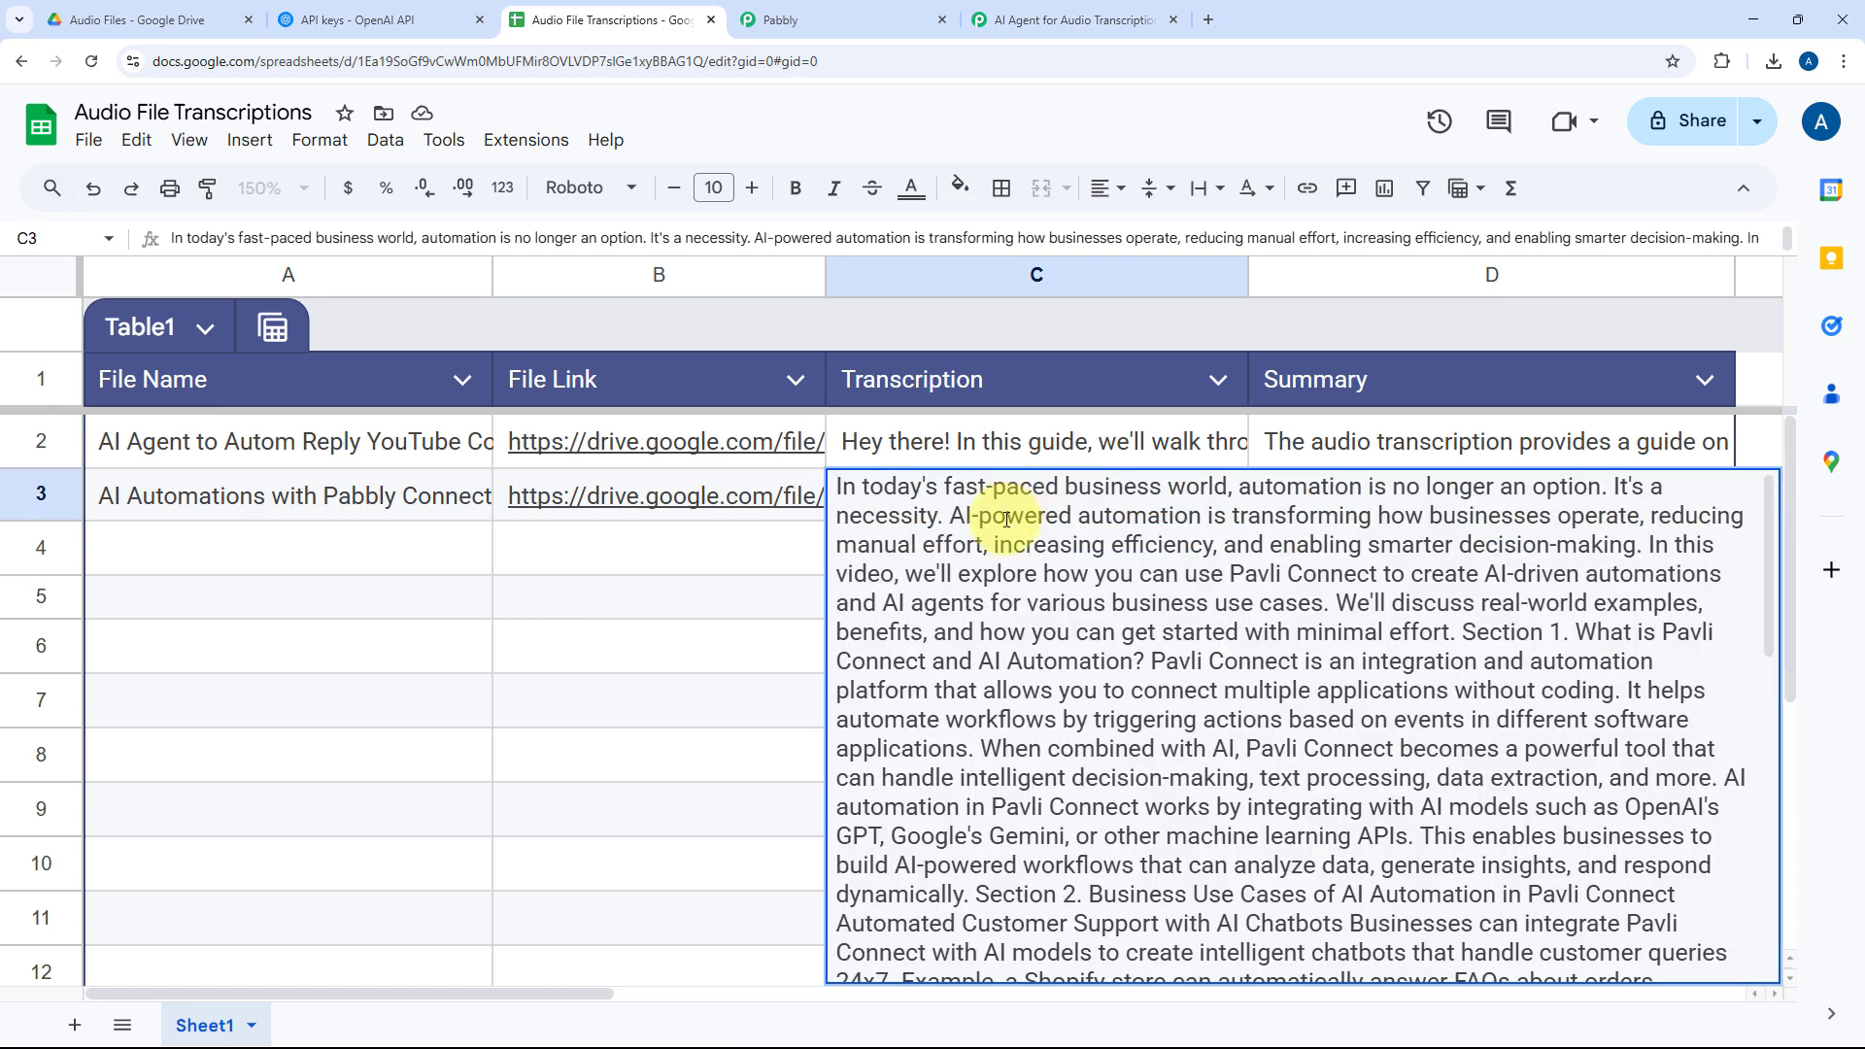
left_click(765, 557)
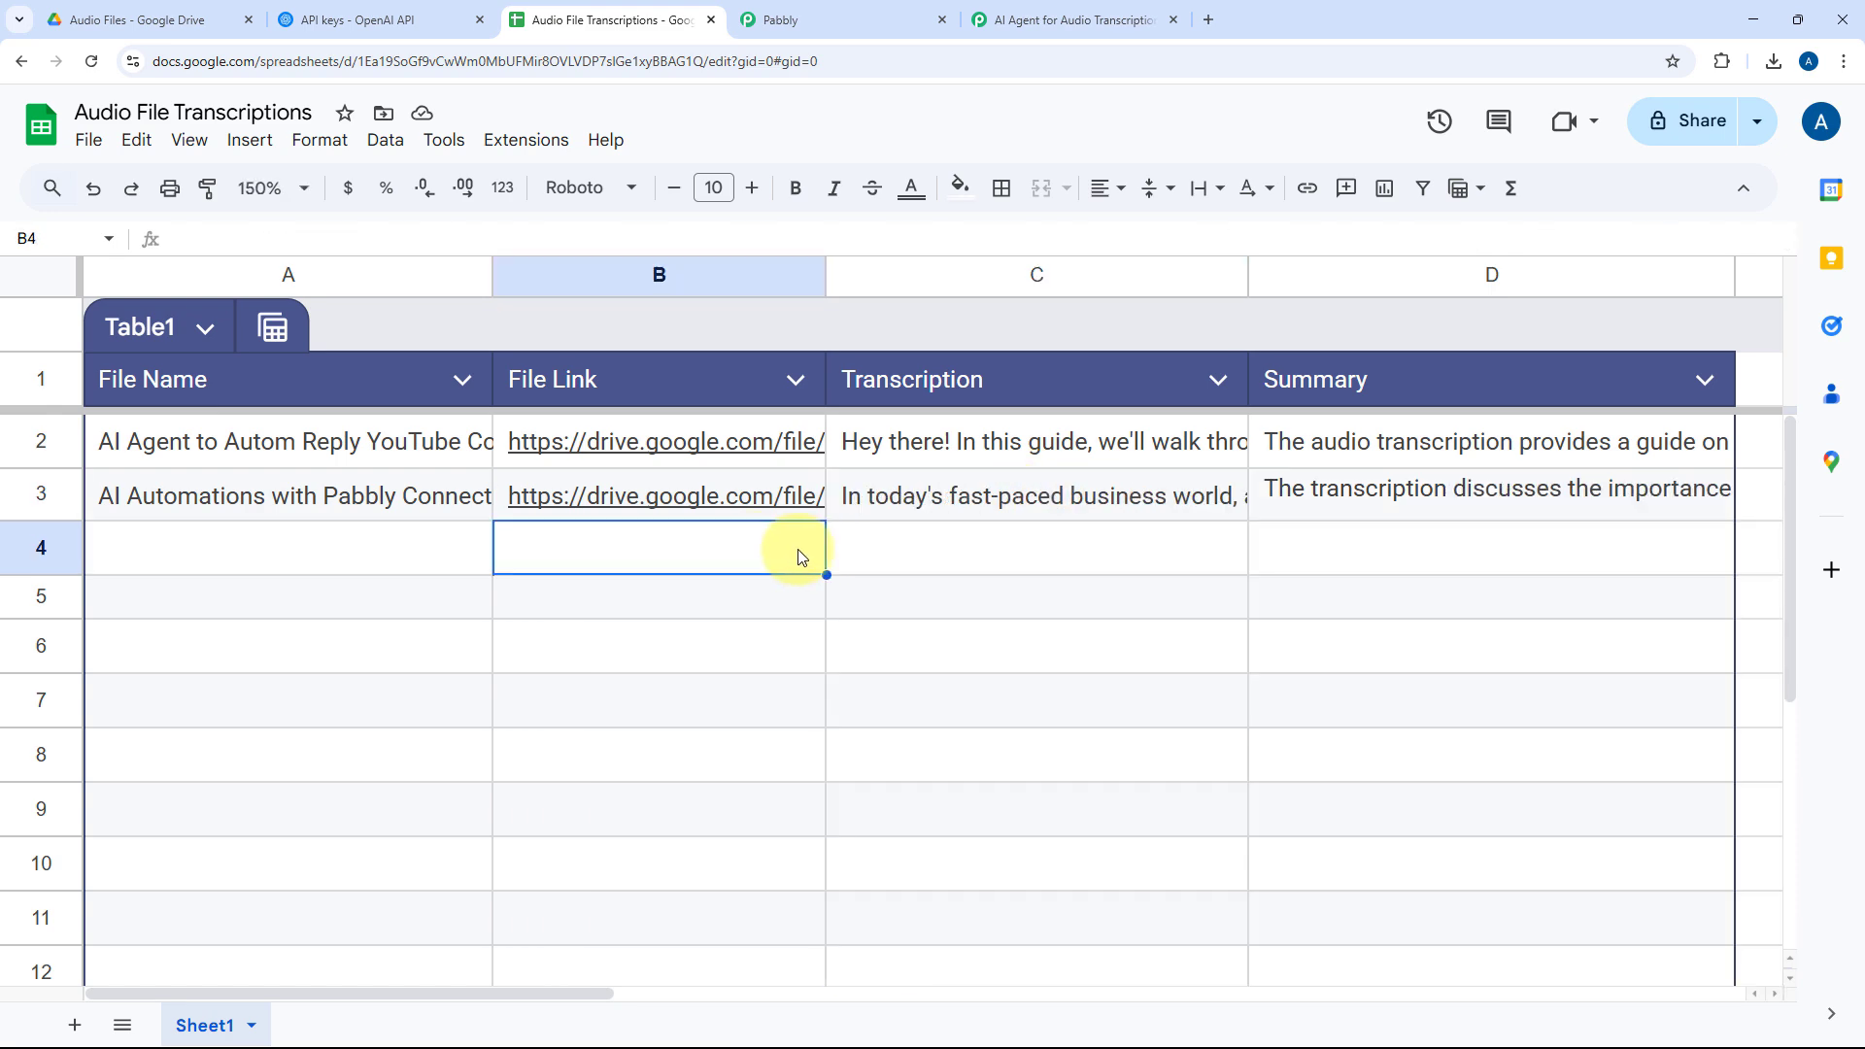
Read through the full summary in row 3 and return to the AI Agent for Audio Transcription and Summary workflow in Pabbly Connect
left_click(1383, 491)
scroll(1369, 544, "down", 5)
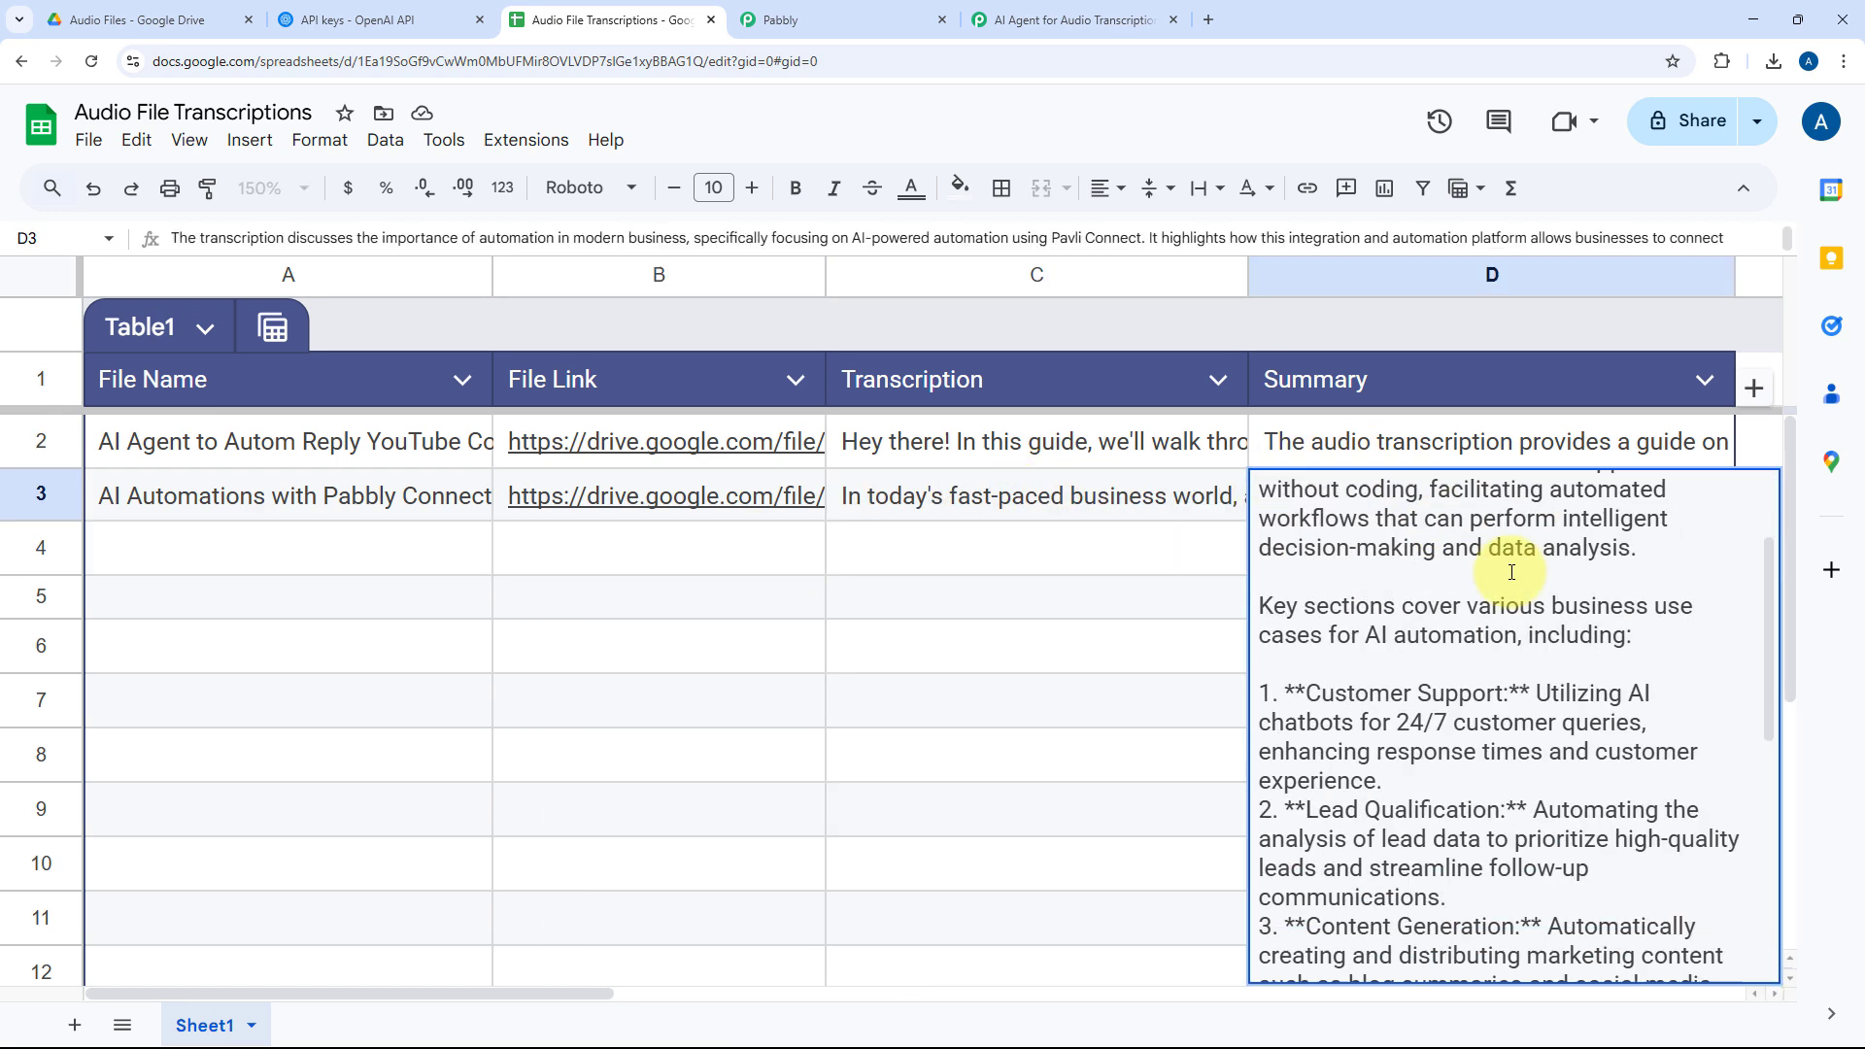
scroll(1604, 570, "down", 3)
left_click(1210, 547)
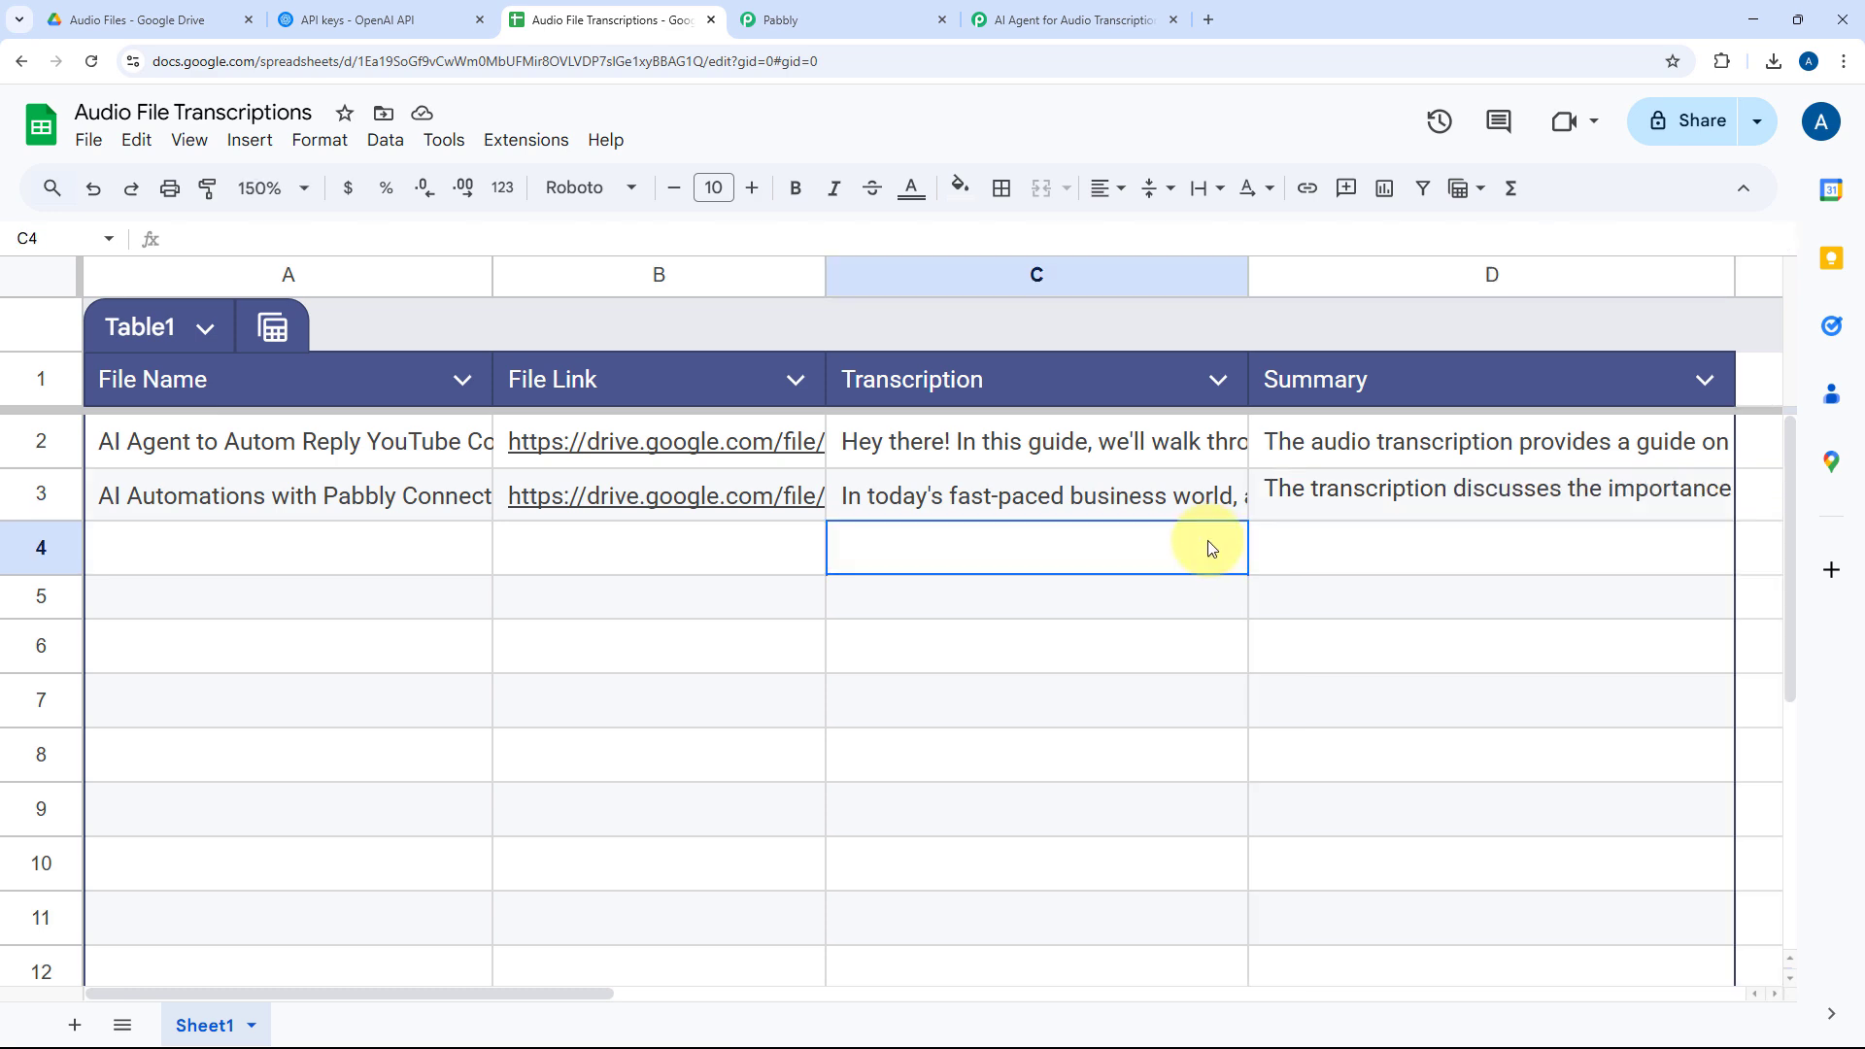
left_click(1020, 20)
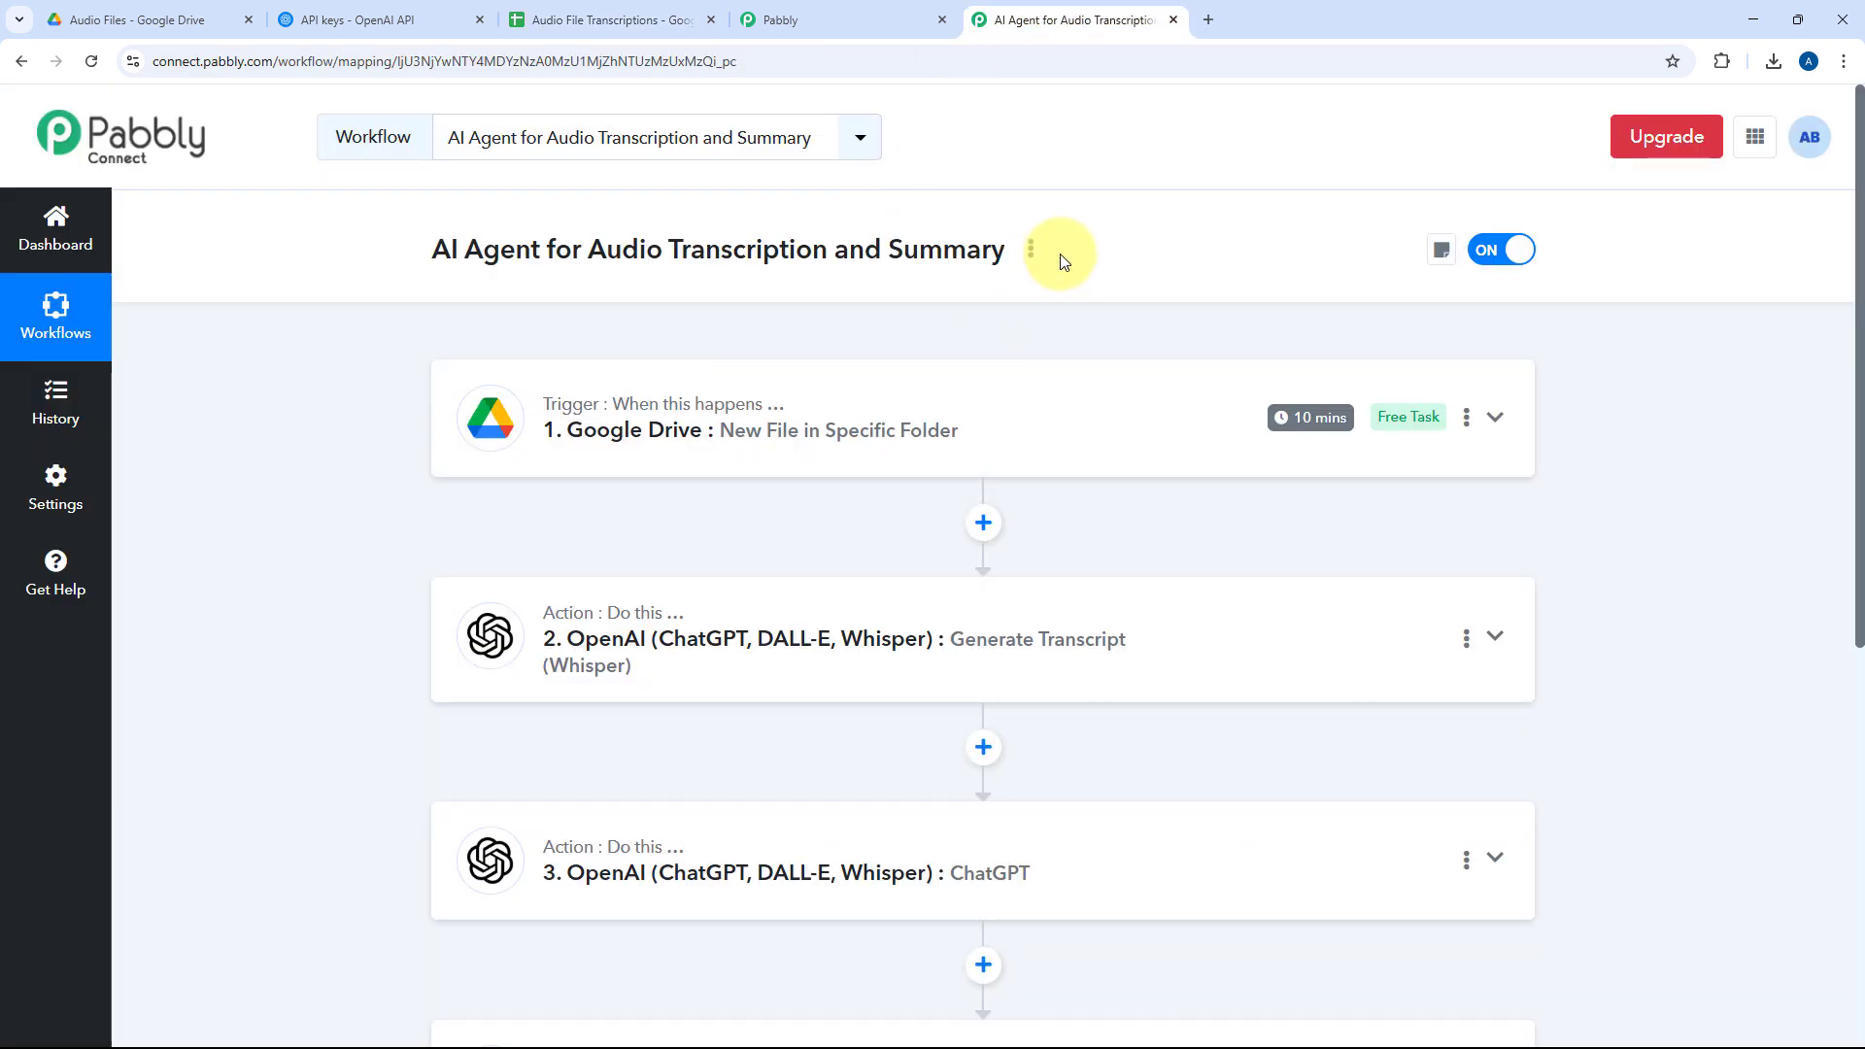